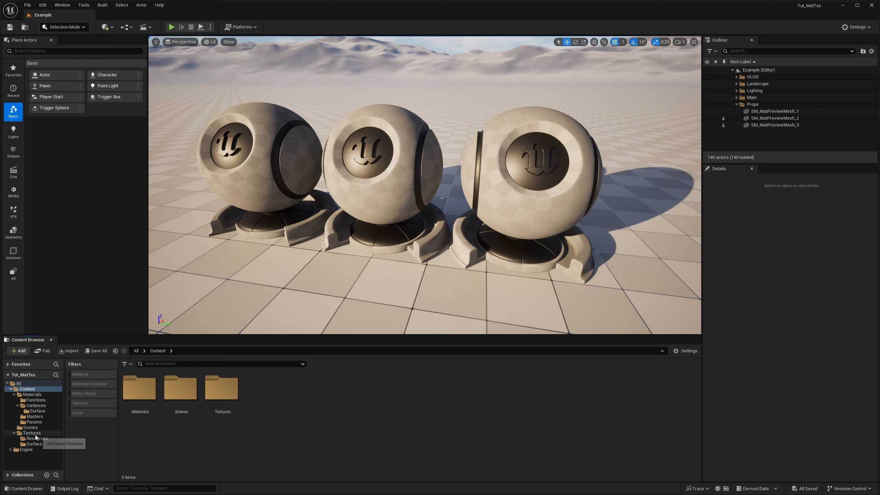
Look through the Functions and Instances material folders and the Resources texture folder, cancelling the pending autosave
left_click(36, 400)
left_click(41, 405)
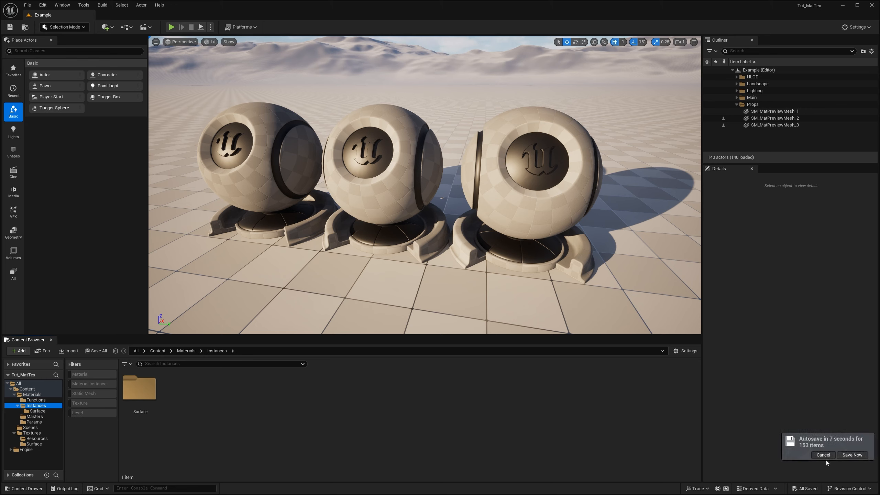
left_click(823, 455)
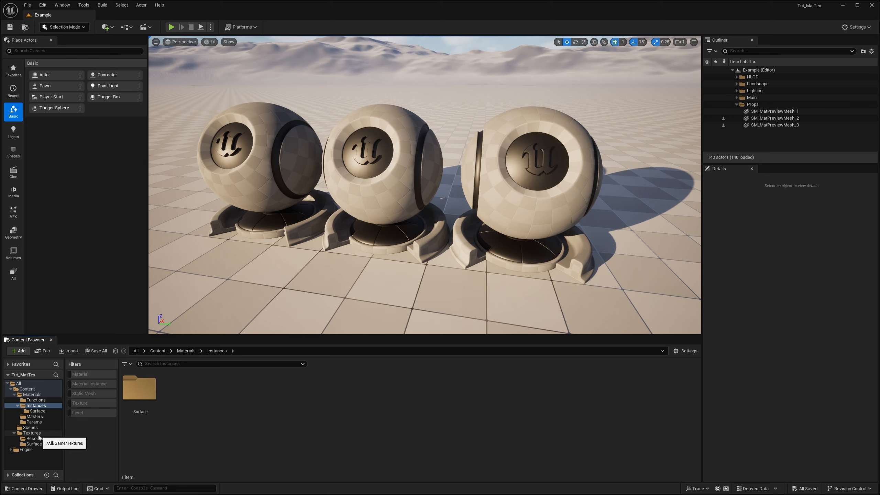
left_click(35, 439)
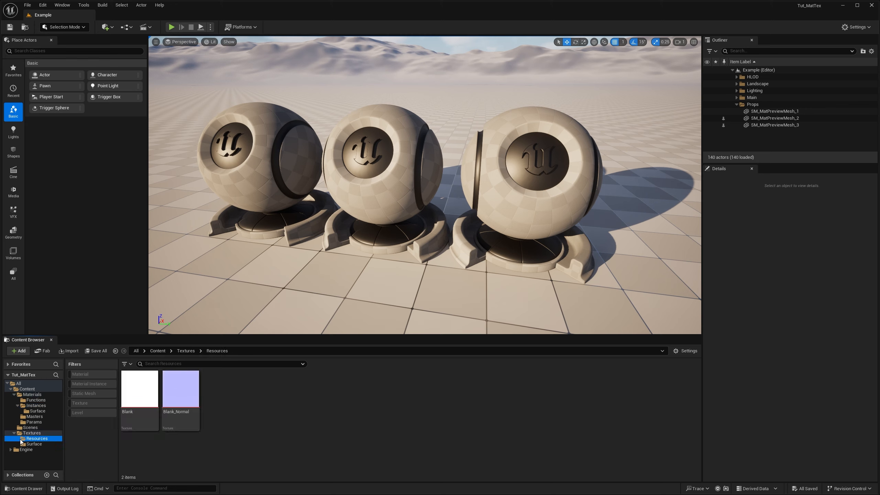
mouse_move(142, 398)
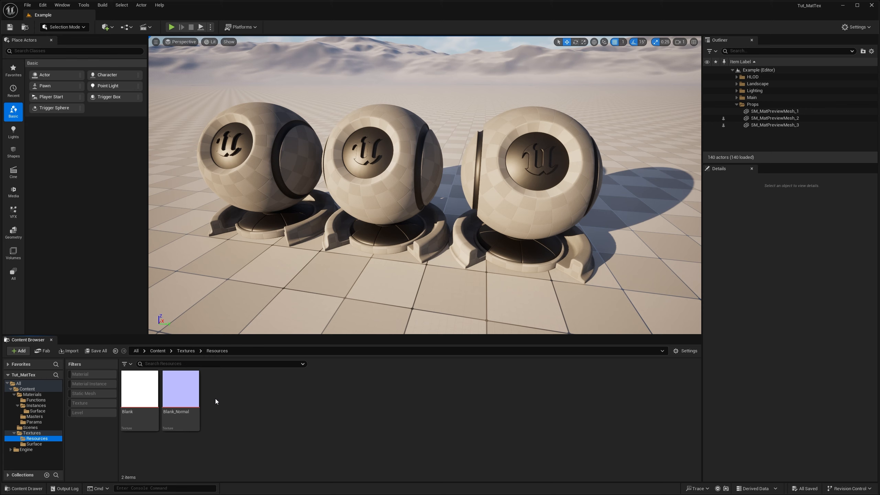
Import the Ground_001_AlbedoS, Ground_001_MRAH and Ground_001_Normal textures into the Textures/Surface folder and save all three
left_click(33, 444)
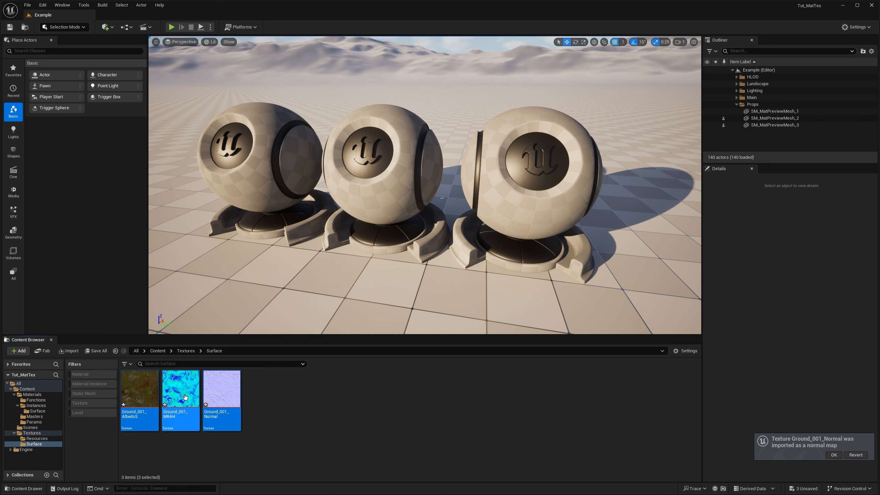
mouse_move(182, 398)
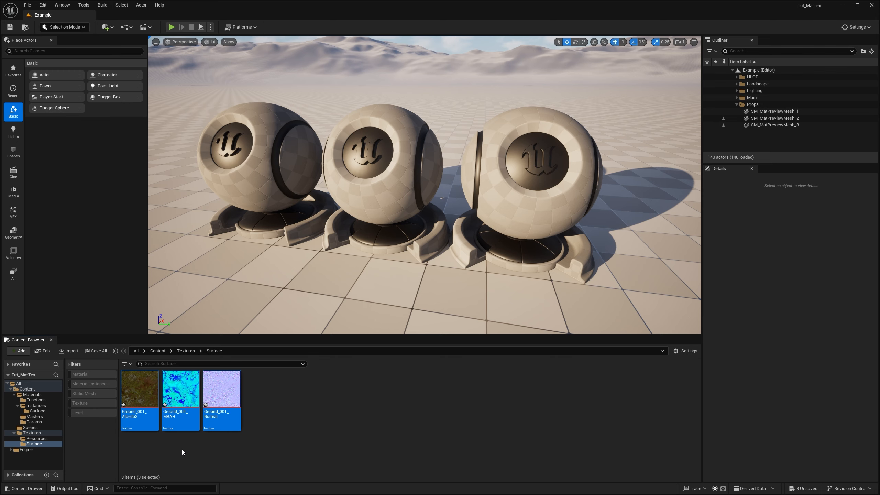
left_click(96, 351)
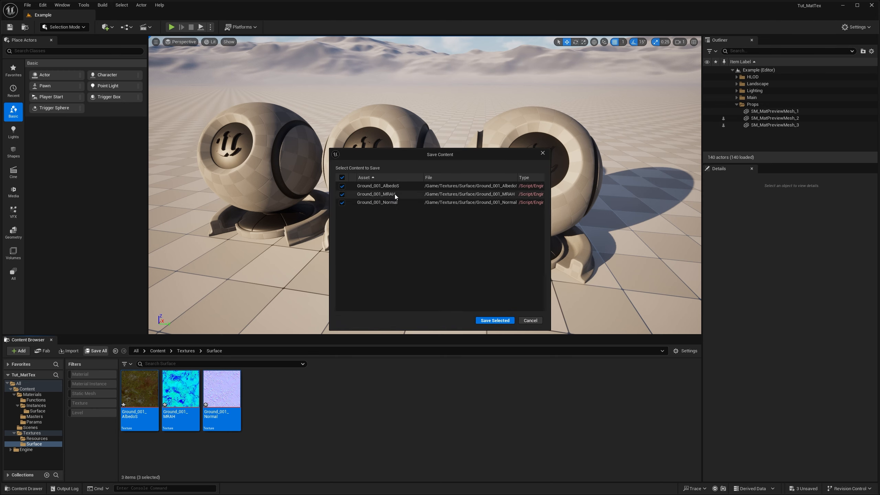
left_click(489, 317)
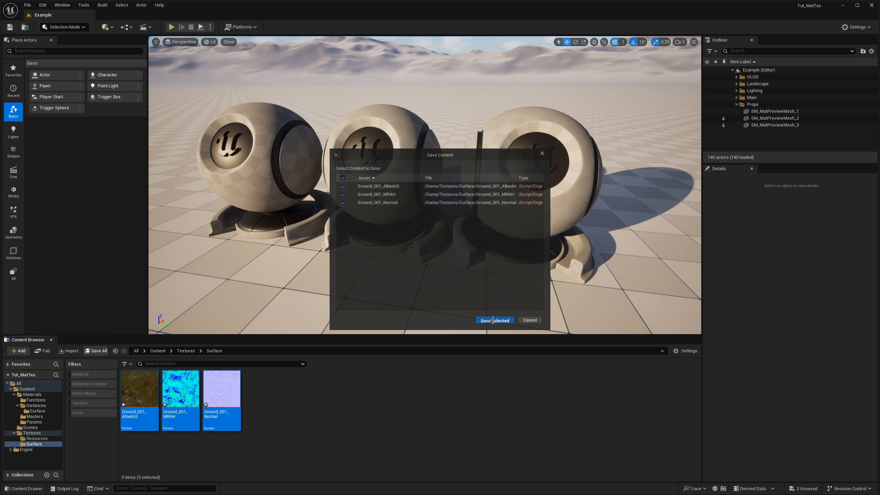
left_click(298, 436)
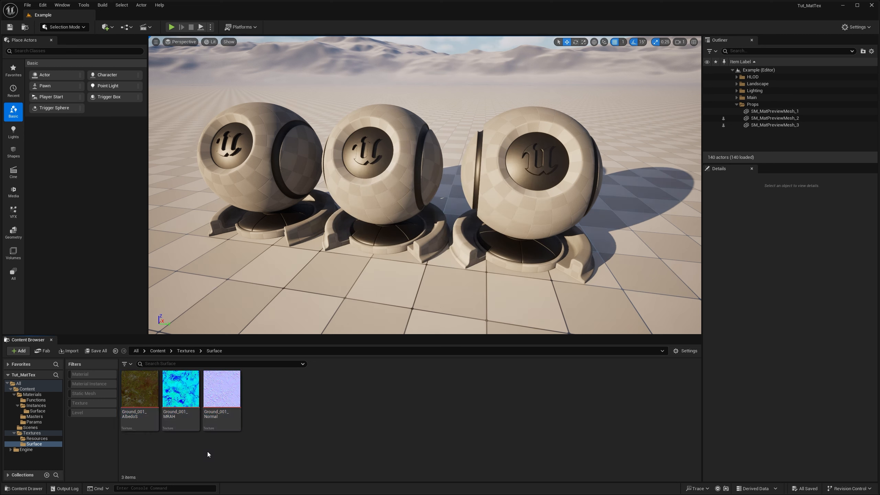
Enlarge the asset thumbnails and review the names and asset information of the three Ground_001 textures
scroll(207, 452, "up", 1, "ctrl")
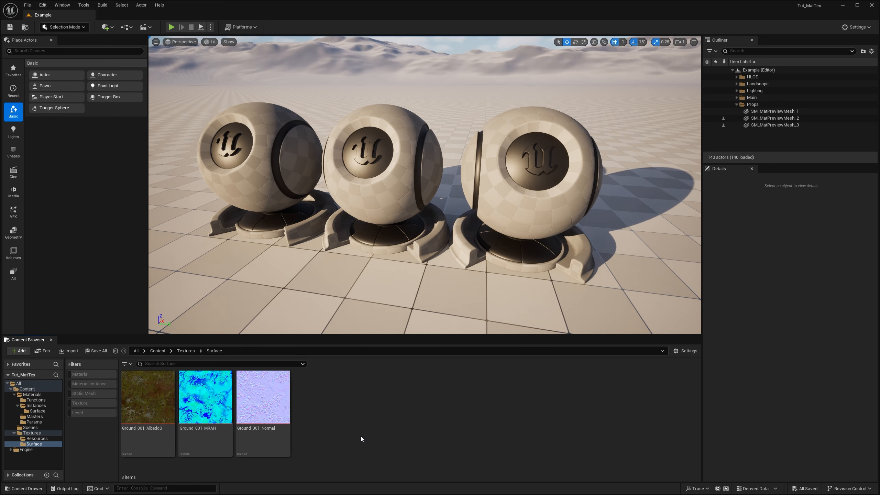
mouse_move(151, 428)
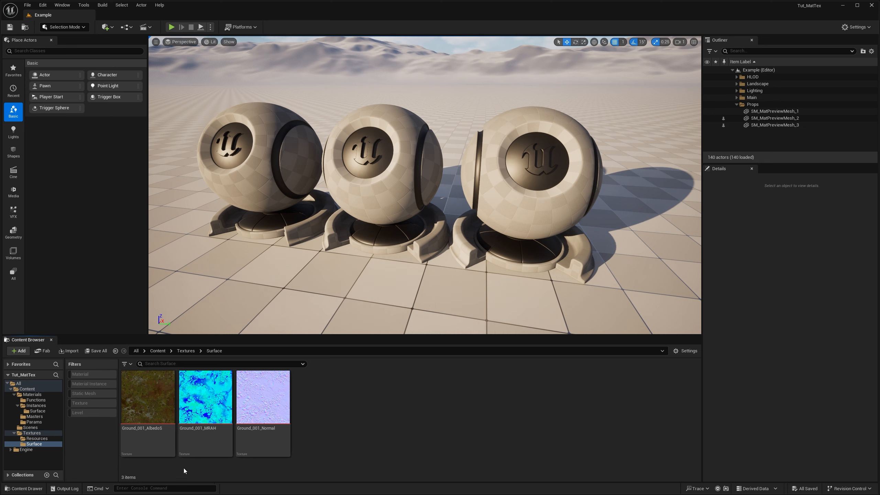
mouse_move(209, 436)
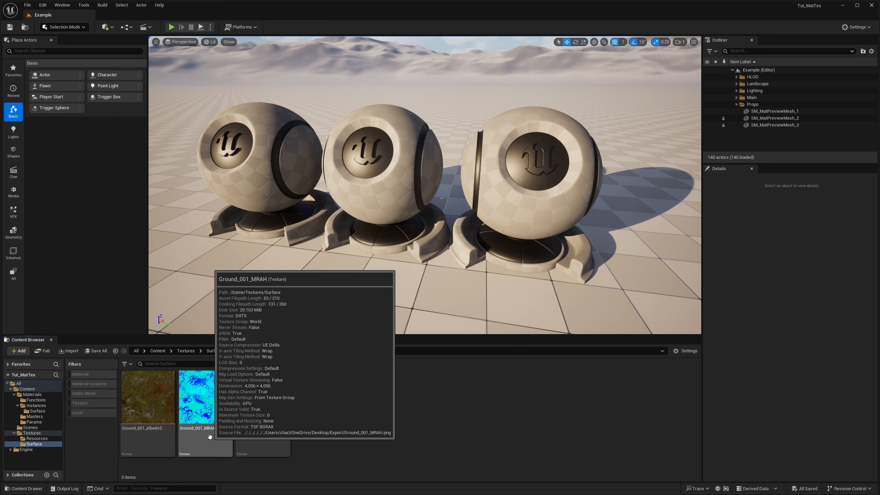
mouse_move(271, 438)
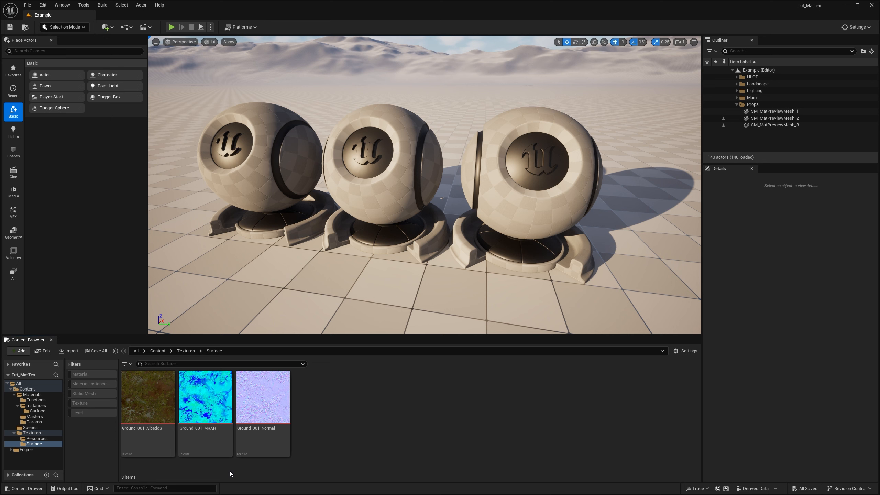
mouse_move(206, 416)
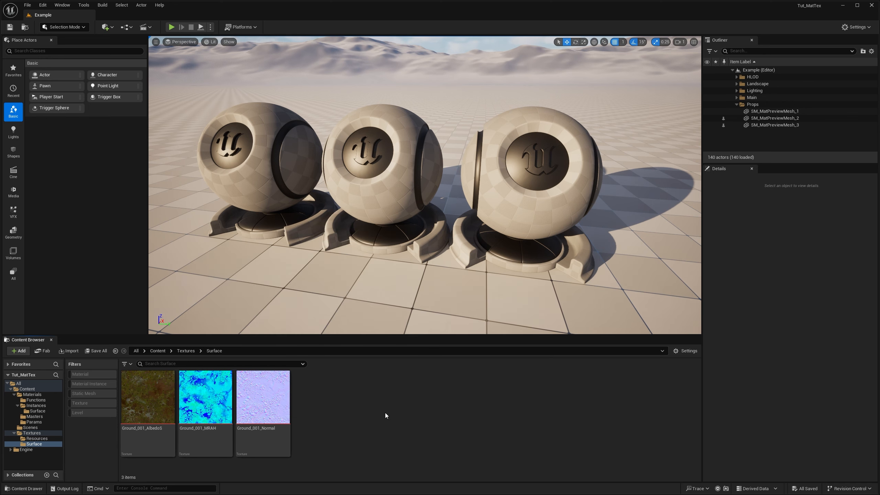
mouse_move(151, 388)
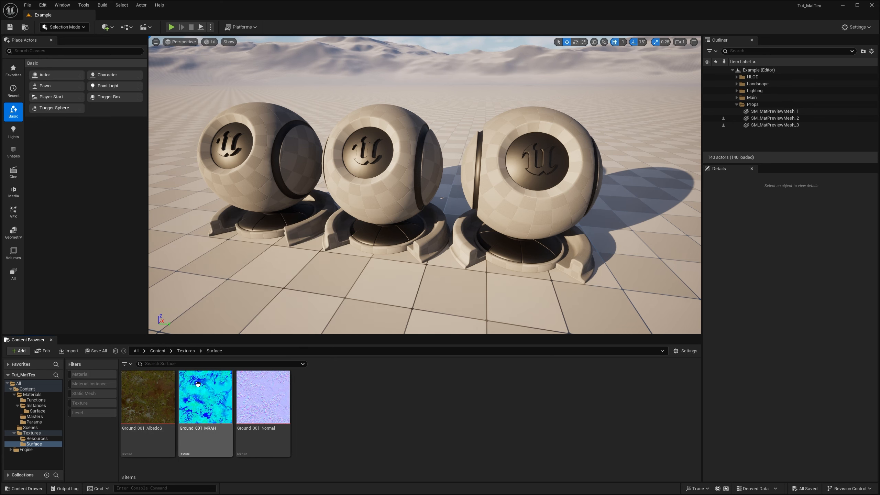
Open the Ground_001_AlbedoS texture in a maximized texture editor
left_click(162, 380)
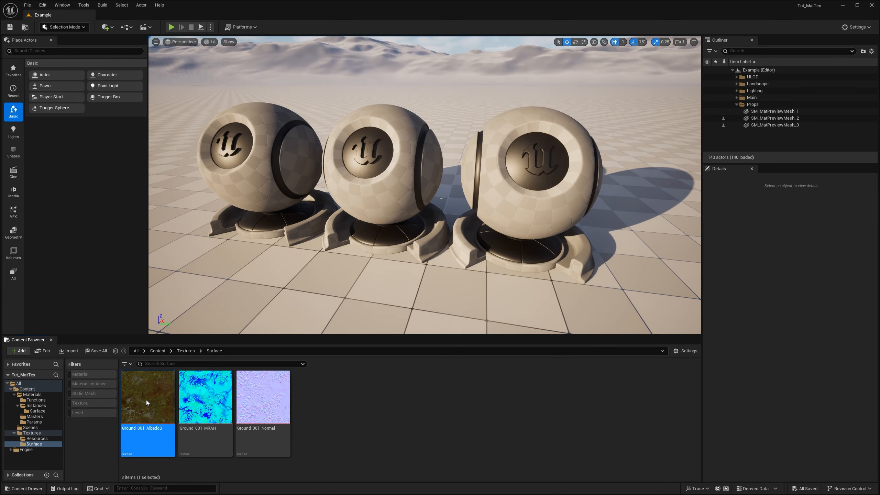
double_click(147, 402)
double_click(610, 91)
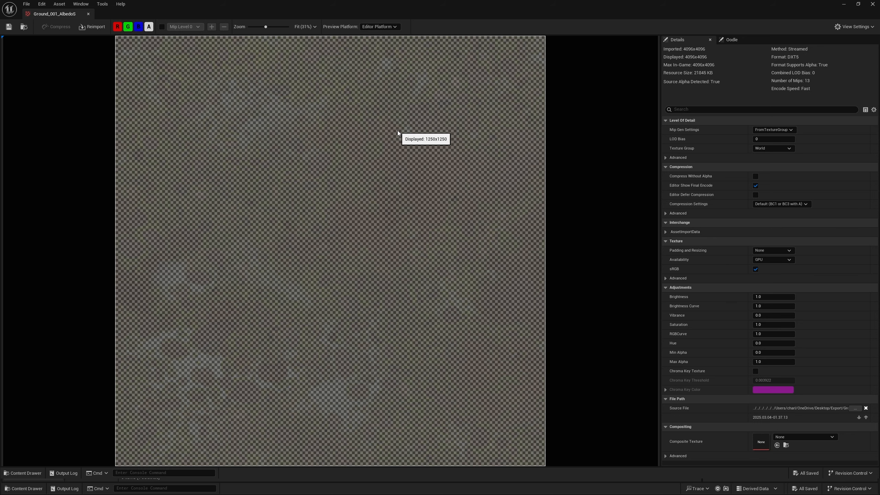
Preview the albedo texture's alpha channel alone, then its red, green and blue channels with alpha hidden
left_click(139, 26)
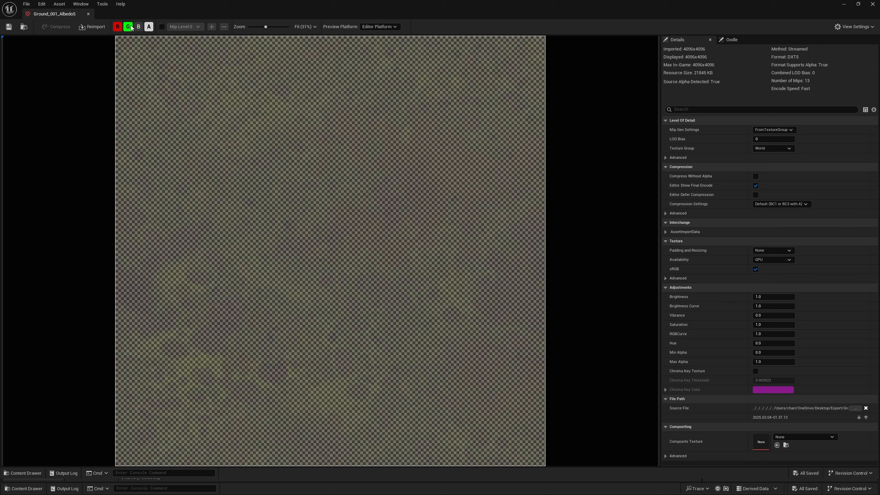
left_click(129, 28)
left_click(118, 27)
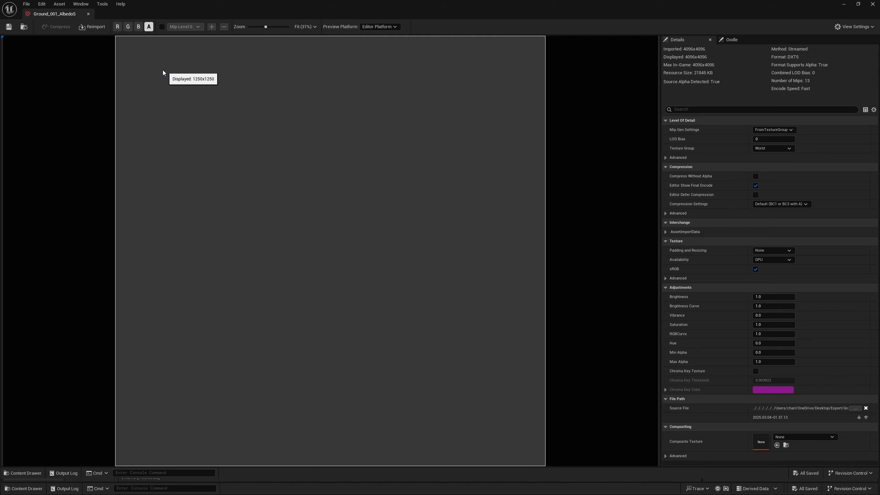
left_click(148, 27)
left_click(138, 27)
left_click(128, 27)
left_click(118, 27)
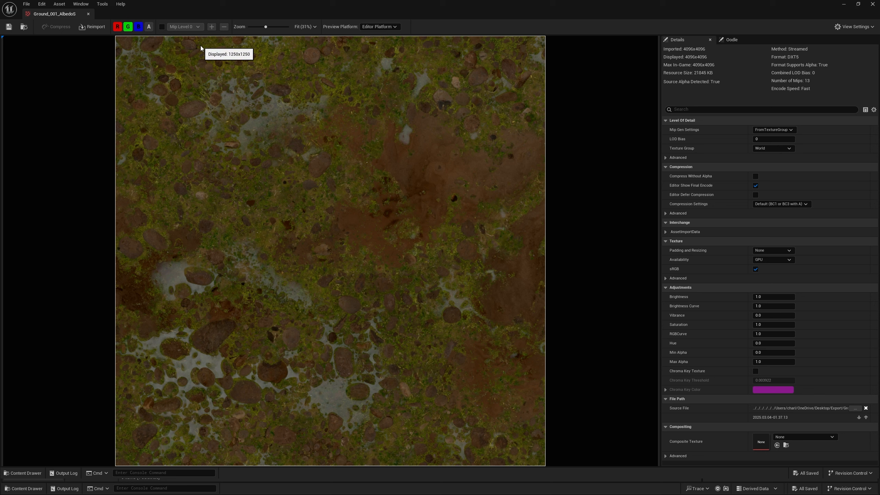
Preview the texture with Scale To Fill, then at 100% to inspect its ground detail
left_click(308, 27)
left_click(315, 84)
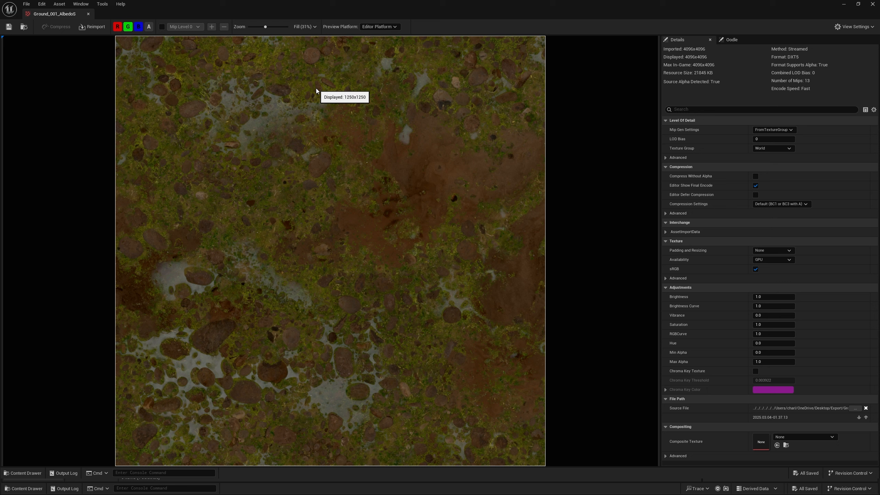
left_click(305, 27)
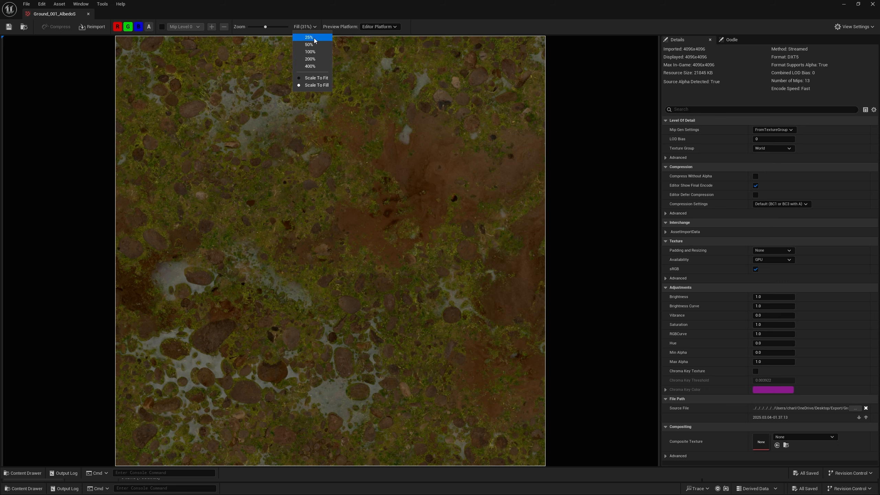
left_click(313, 51)
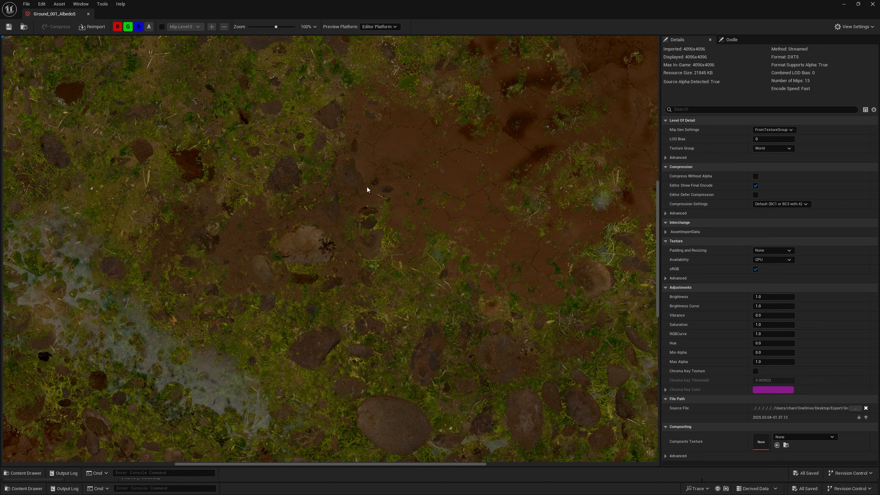
left_click_drag(360, 210, 334, 276)
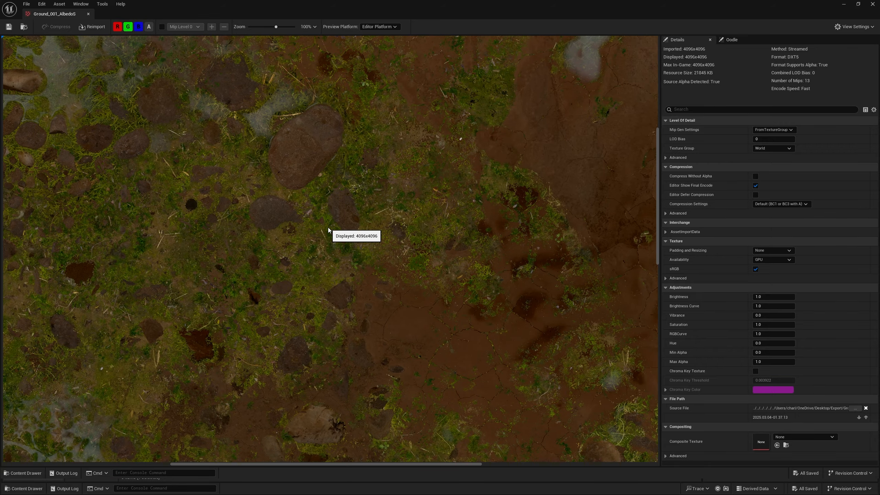
Zoom the texture preview out to about 40%, then return to 100% and inspect the bare soil area
left_click_drag(276, 27, 269, 27)
scroll(305, 127, "up", 3)
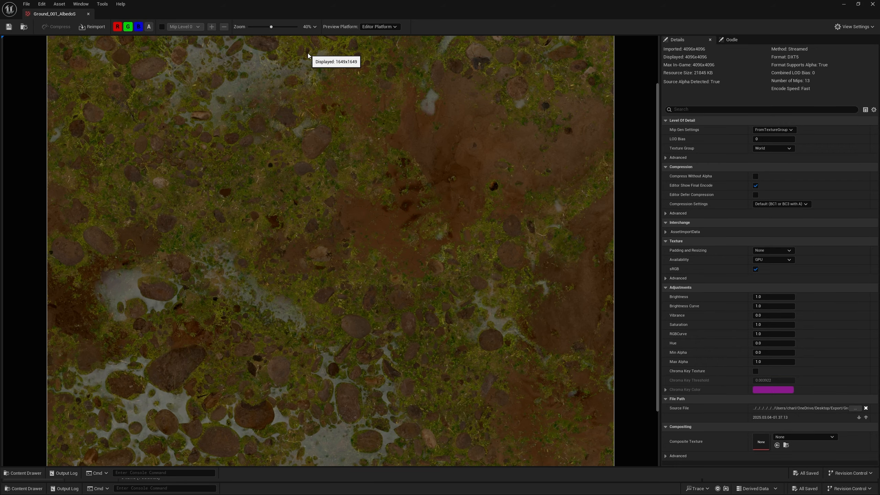
left_click(313, 28)
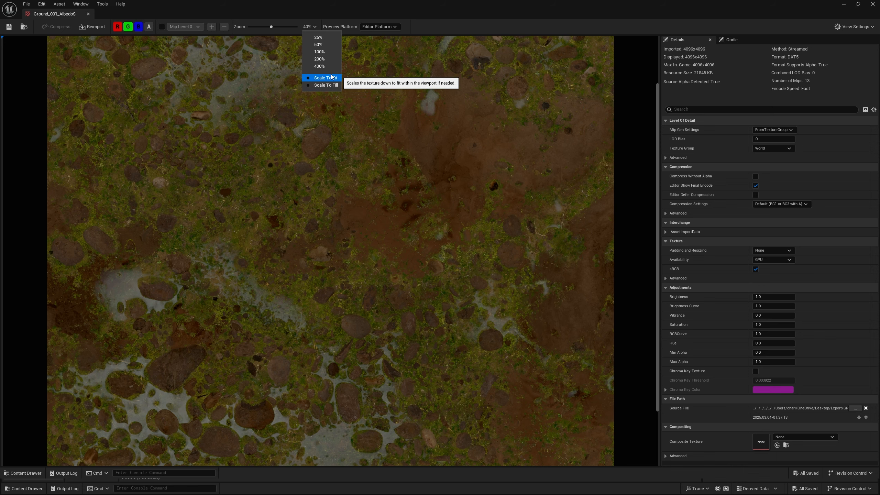
left_click(320, 52)
left_click_drag(468, 137, 340, 192)
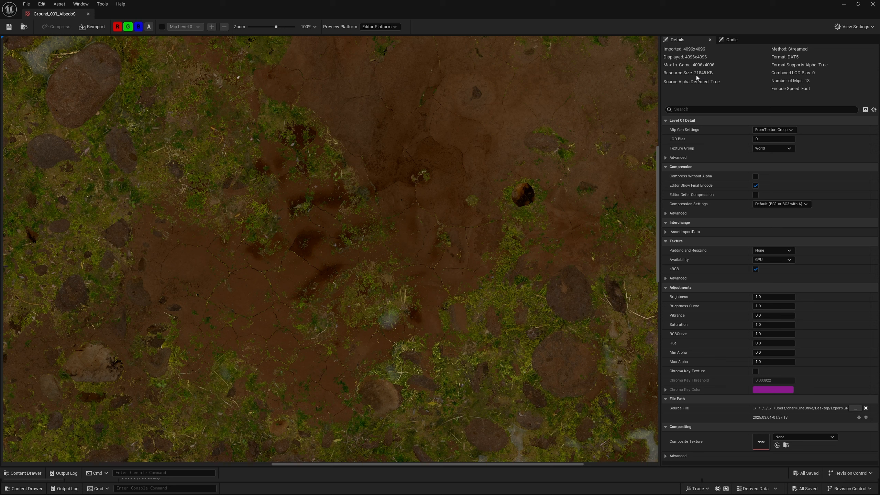
Collapse all property categories, then expand Compression and its advanced settings
left_click(874, 110)
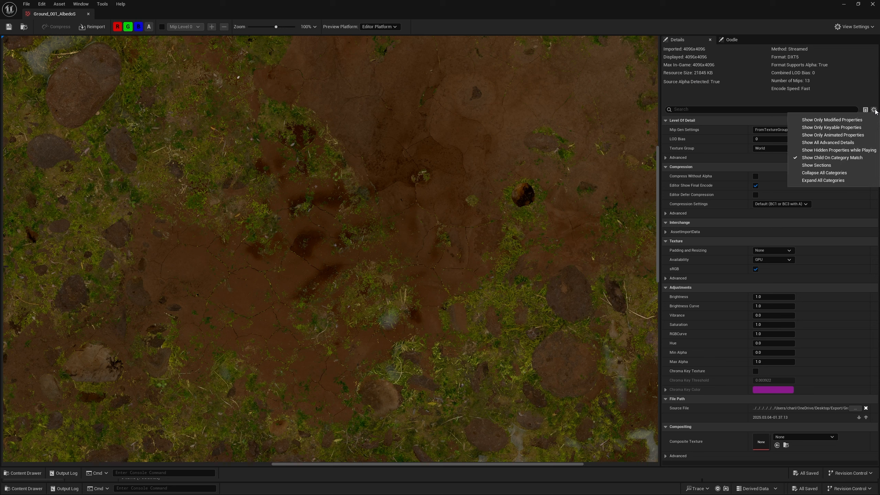
left_click(823, 173)
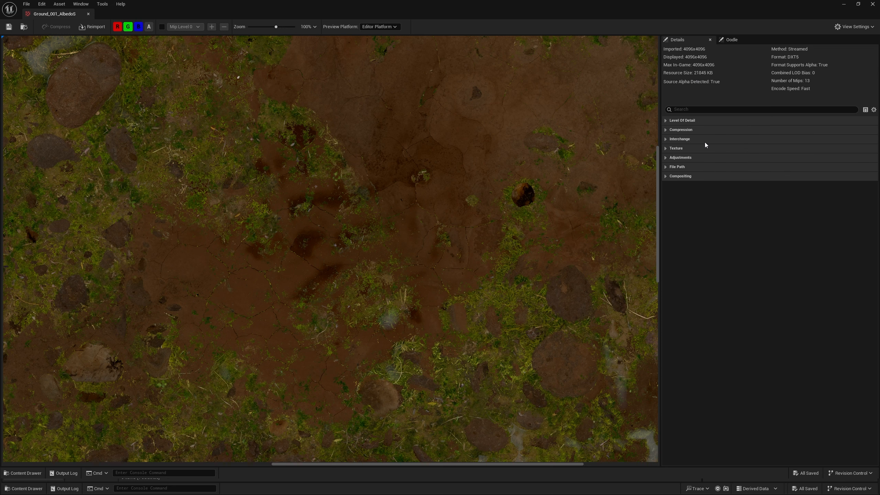
left_click(675, 131)
left_click(666, 176)
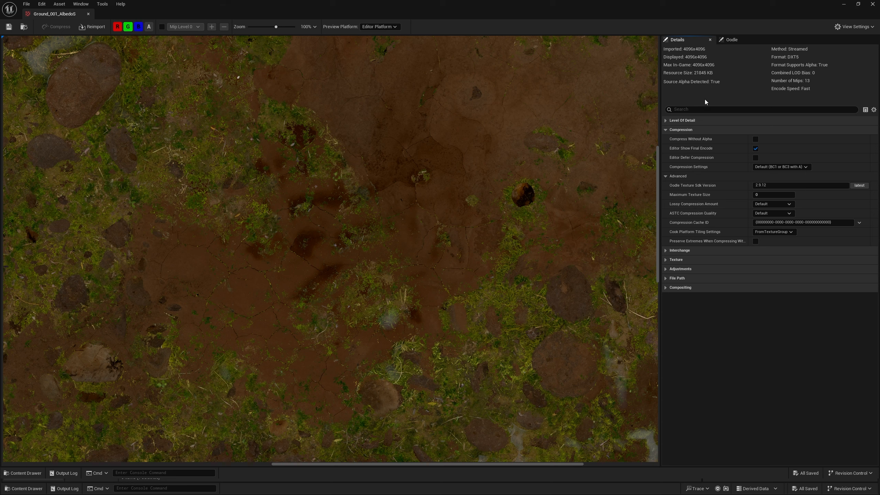
Try a maximum texture size of 2048 on the albedo texture, then restore the value to 0
left_click(765, 194)
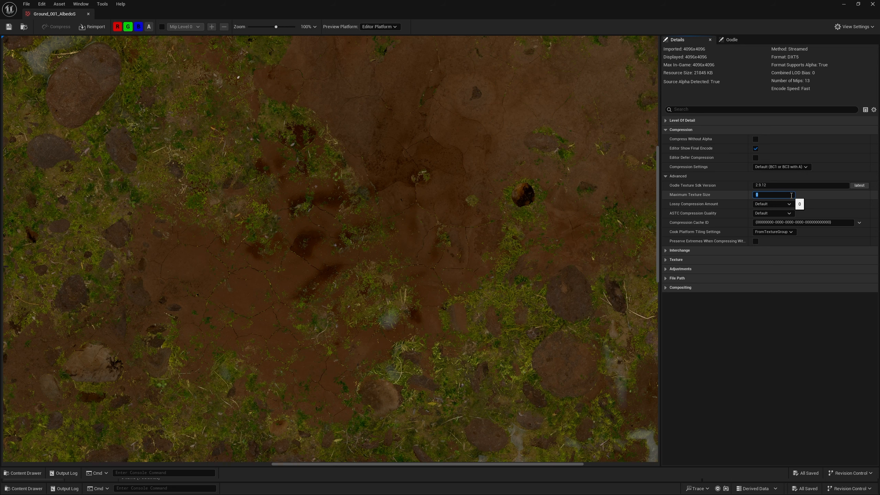
type("2048")
key("Return")
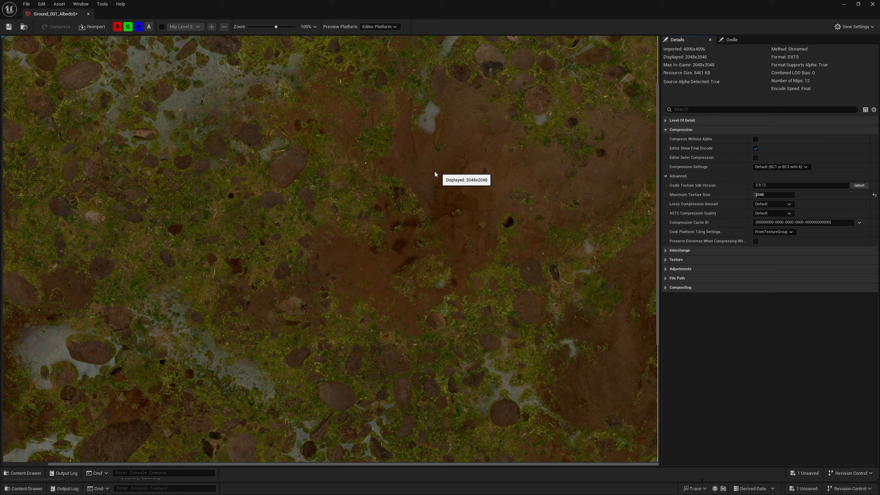
left_click(784, 194)
type("0")
key("Return")
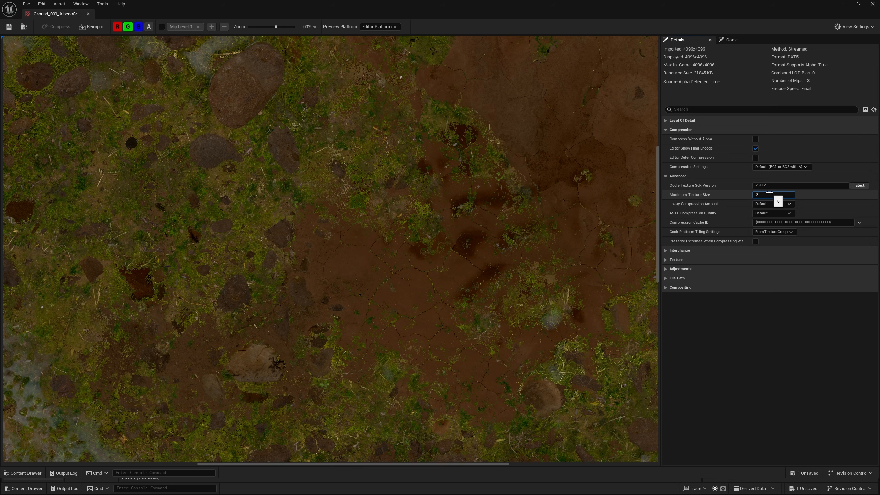
Set the maximum texture size to 2048 once more for comparison, and reset it to 0
type("2048")
key("Return")
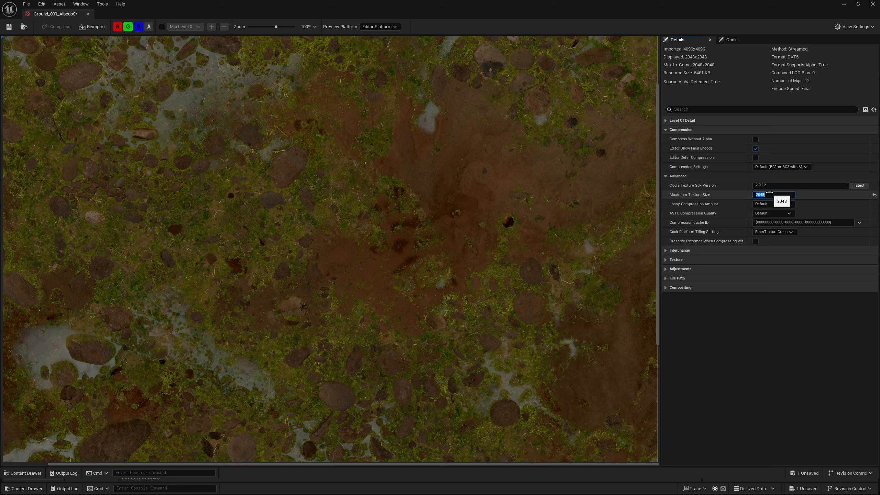
right_click(770, 195)
left_click(765, 196)
type("0")
key("Return")
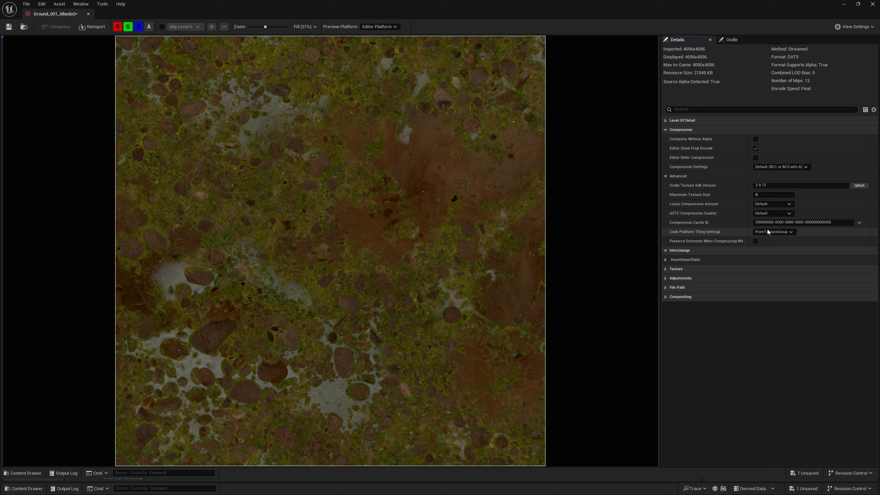
Try maximum texture sizes of 2048, 512 and 128 on the albedo texture, then reset the value to its default
left_click(769, 196)
type("20")
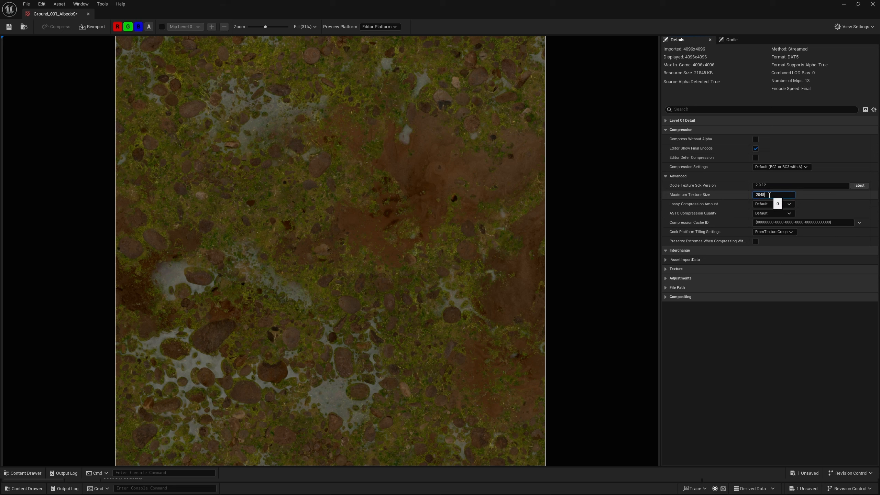
type("48")
key("Return")
type("512")
key("Return")
type("128")
key("Return")
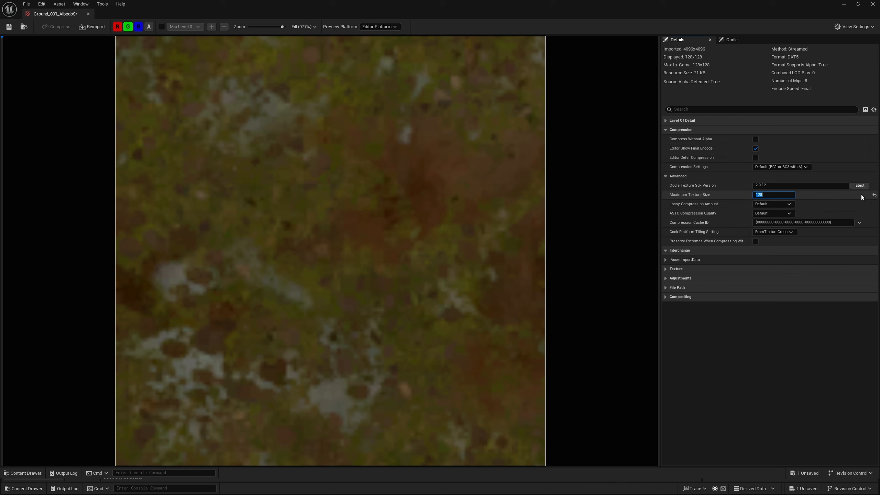
left_click(874, 195)
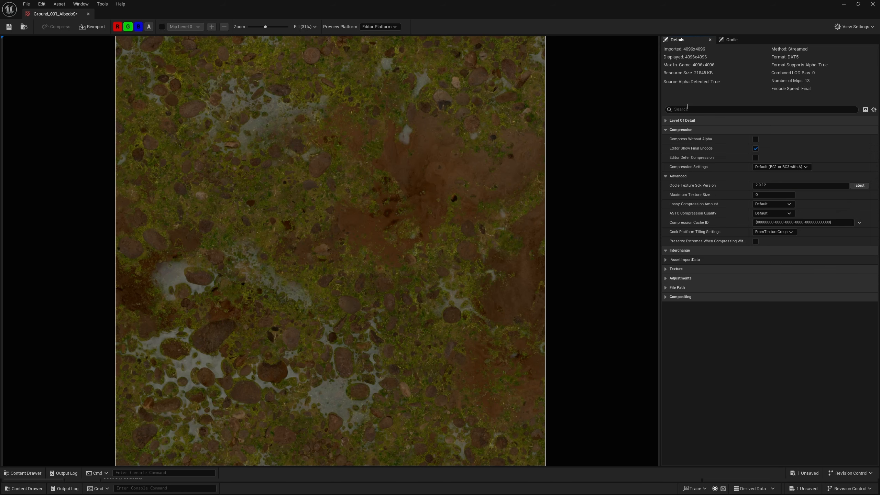
Turn on mip level preview for the albedo texture and step through the levels from 0 up to 12
left_click(162, 27)
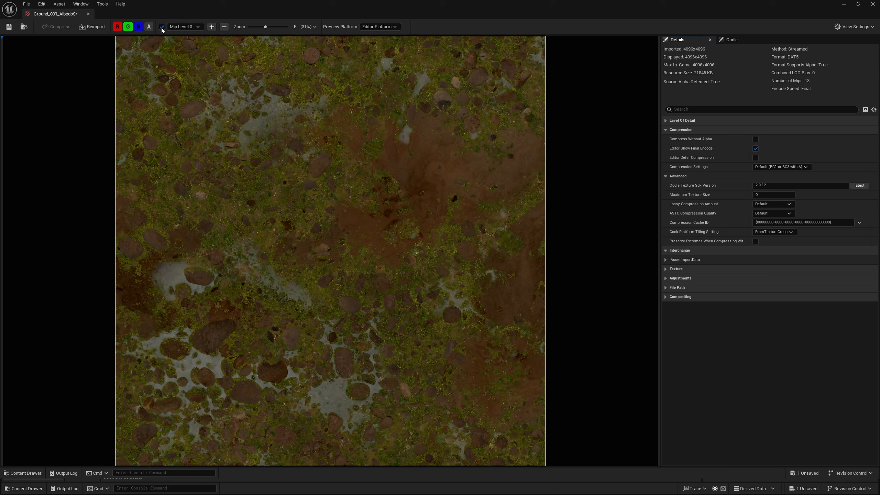
left_click(197, 27)
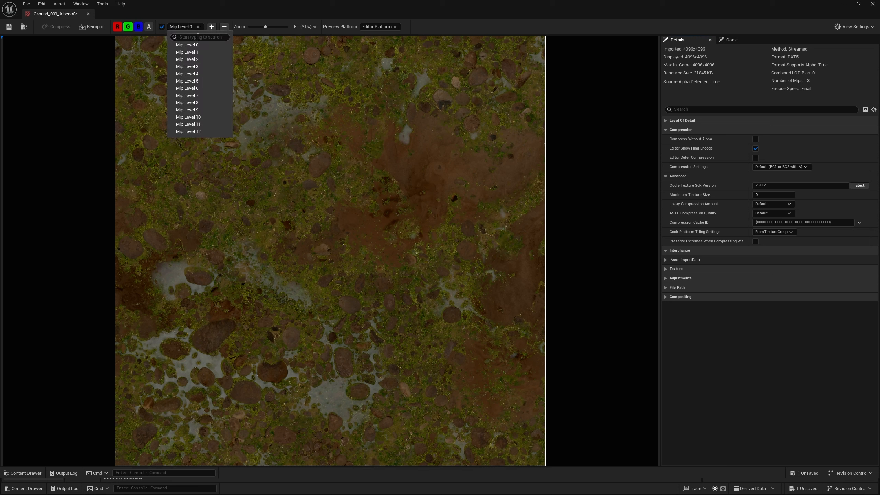
left_click(243, 20)
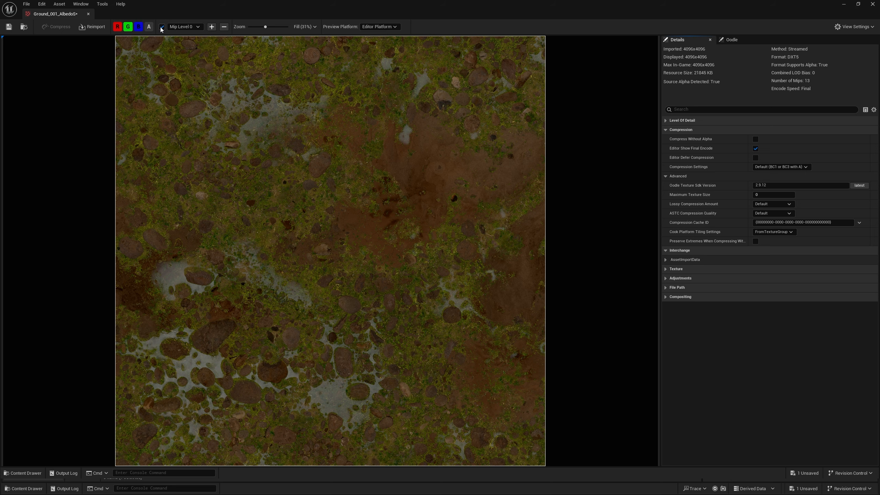
left_click(214, 28)
left_click(213, 30)
left_click(211, 28)
left_click(212, 28)
left_click(212, 28)
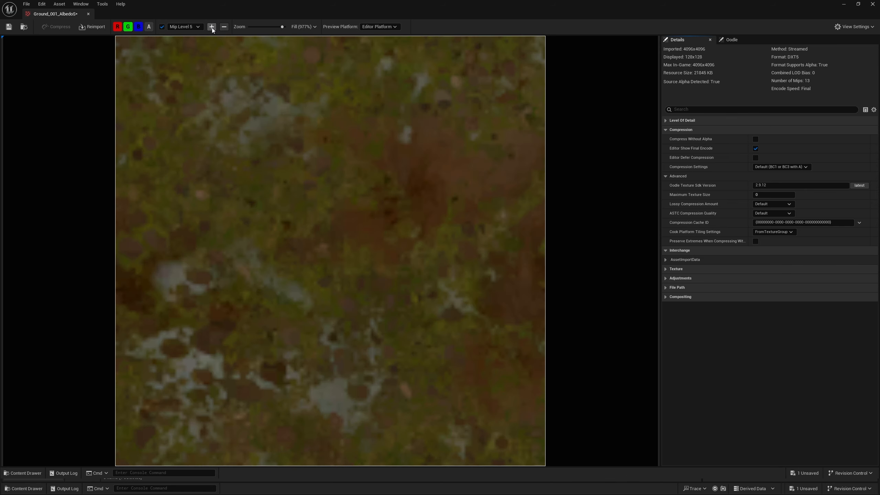
left_click(212, 28)
left_click(211, 27)
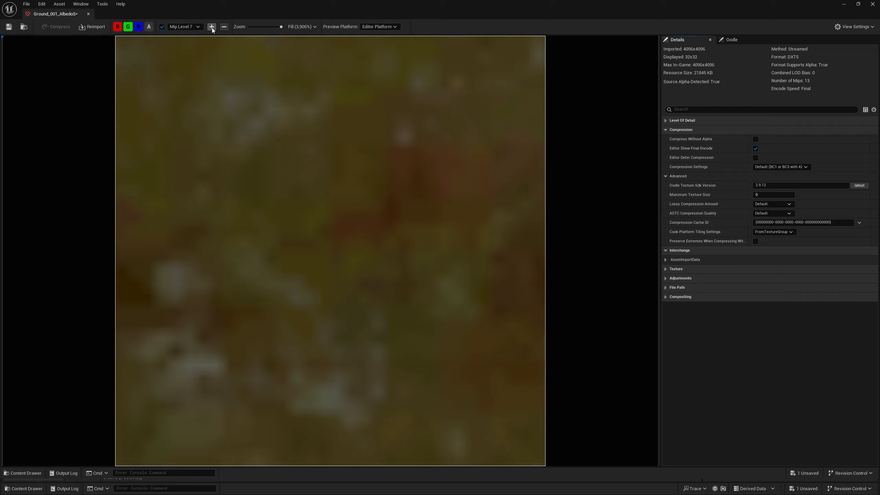
left_click(212, 28)
left_click(212, 27)
left_click(212, 28)
left_click(212, 28)
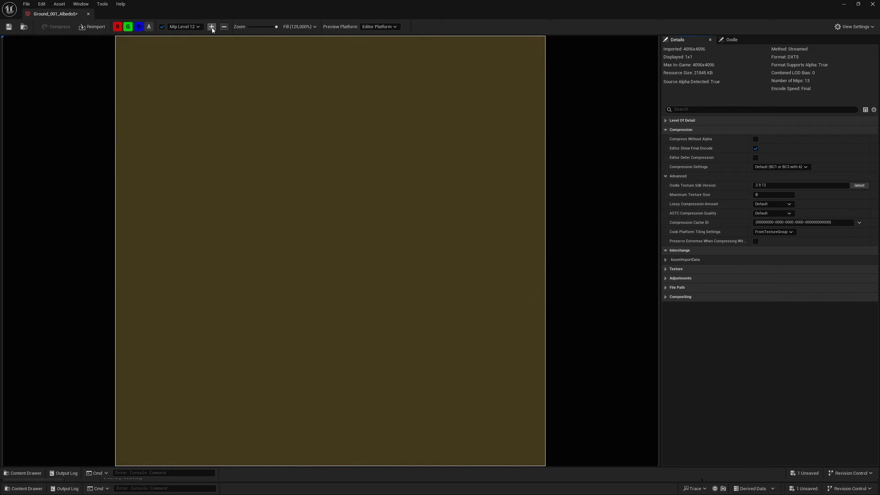
left_click(212, 27)
Step the mip level preview back down from level 12 to the full-resolution level 0
left_click(224, 27)
left_click(224, 27)
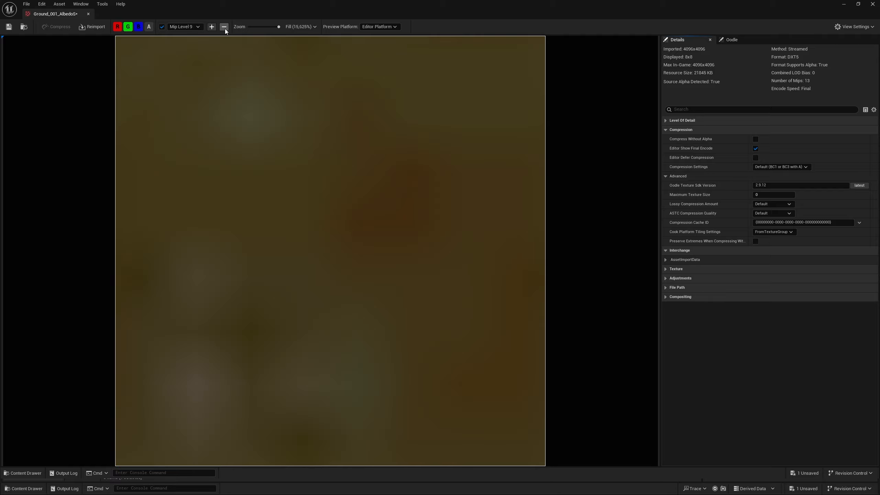
left_click(224, 27)
left_click(224, 27)
left_click(224, 27)
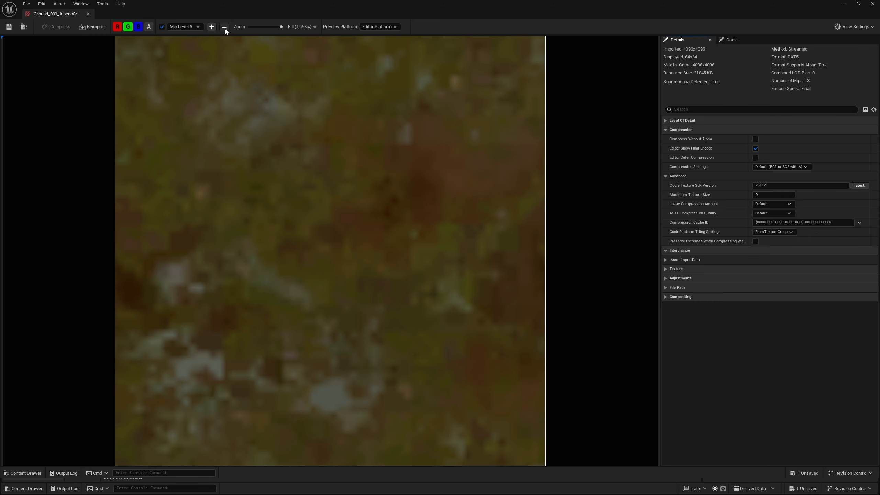
left_click(224, 27)
left_click(224, 27)
left_click(225, 29)
left_click(224, 29)
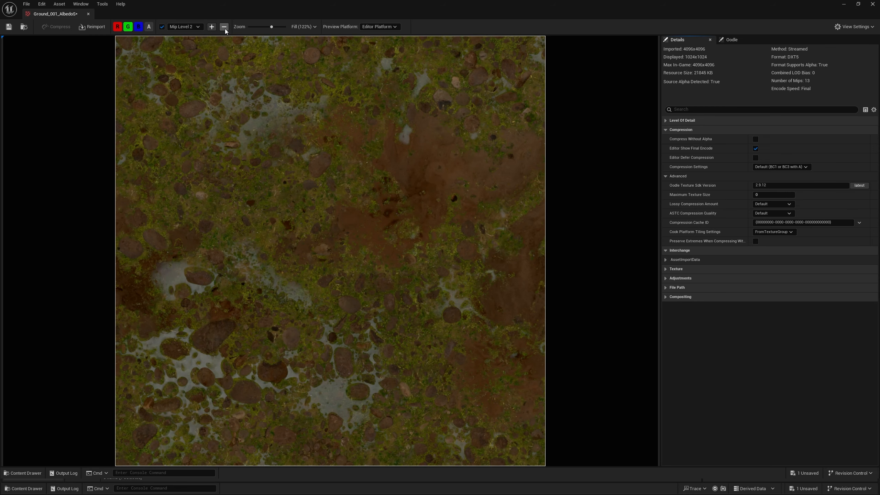
left_click(225, 29)
left_click(224, 29)
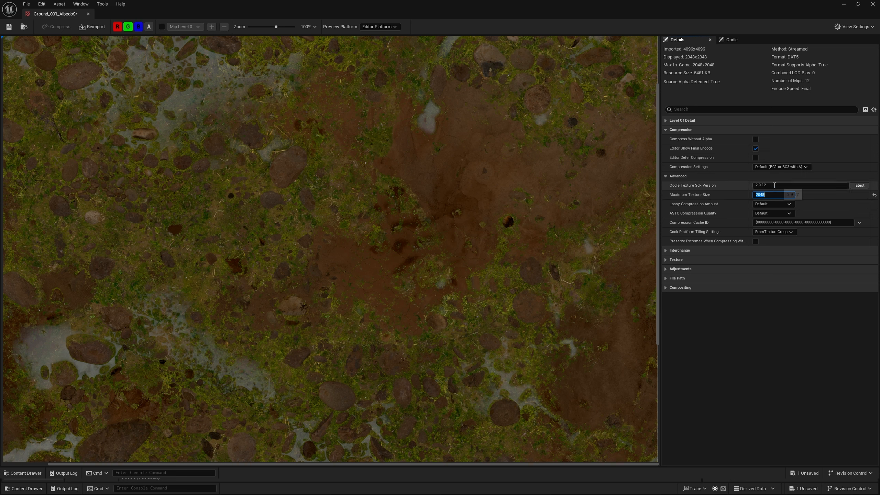
Switch the maximum texture size to 0 and back to 2048 to compare detail at 100% zoom
type("0")
key("Return")
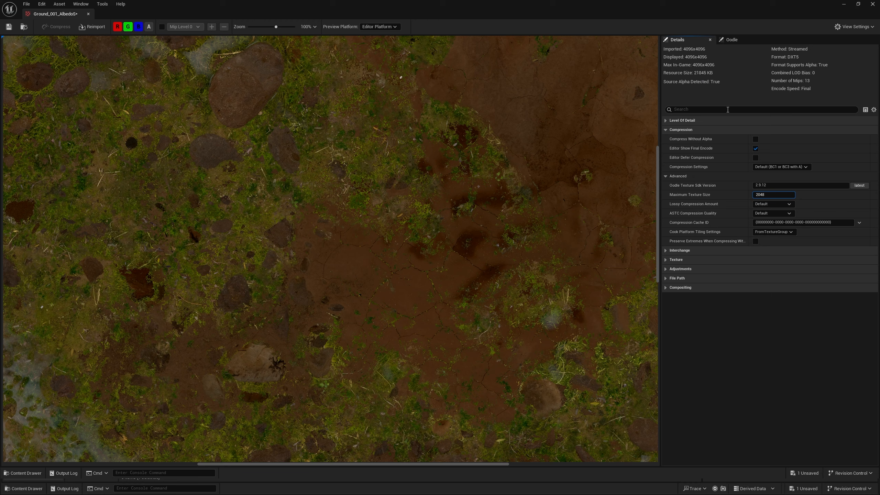
key("Return")
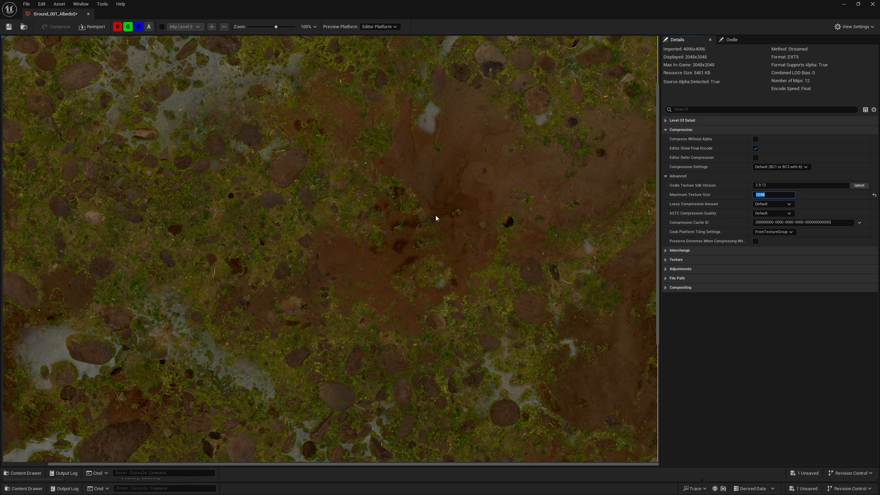
Scale the texture preview to fit, and compare maximum texture sizes of 0 and 2048 again
left_click(307, 26)
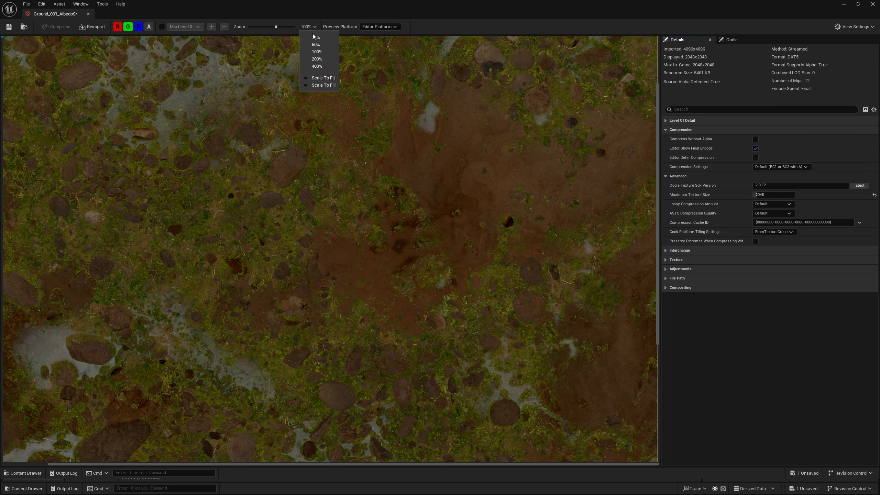
left_click(322, 83)
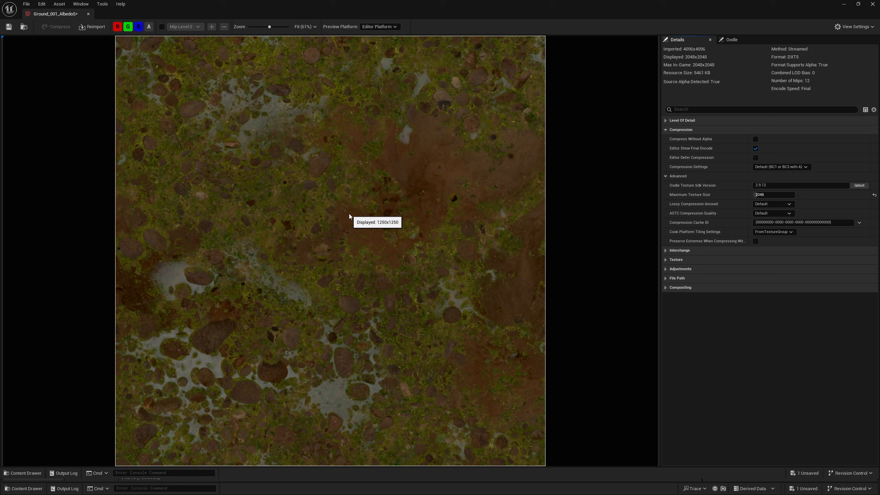
left_click(769, 194)
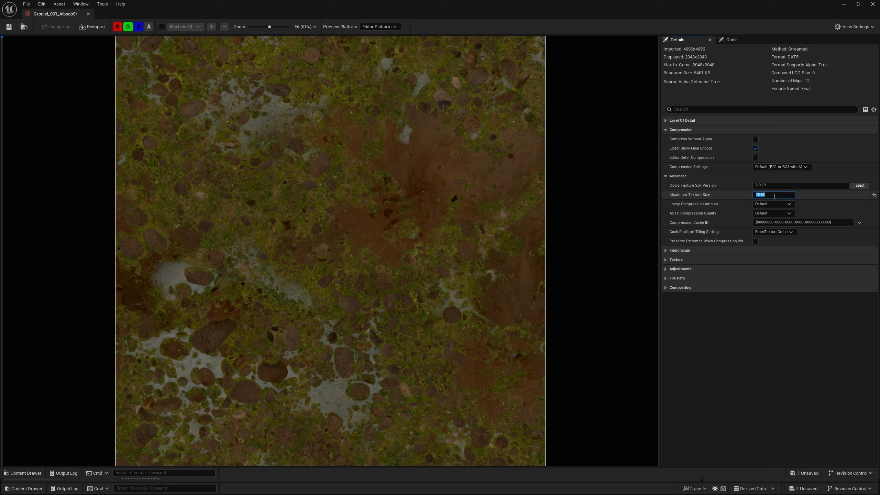
type("0")
key("Return")
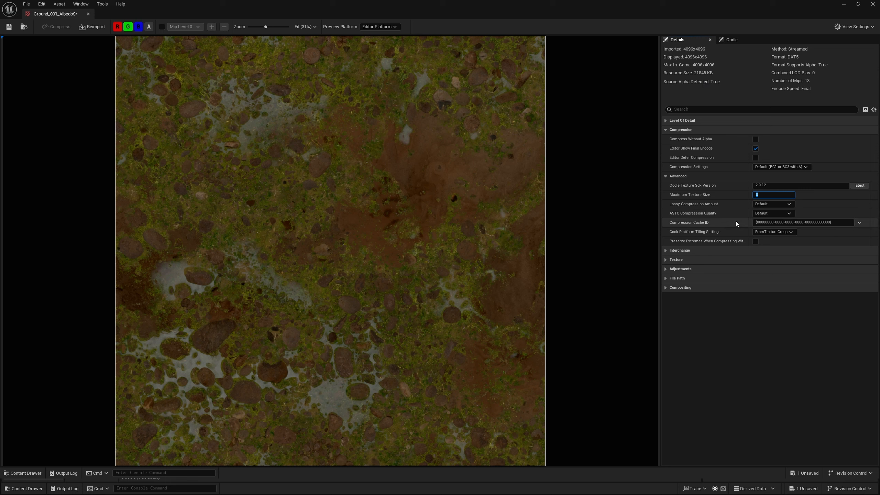
key("Return")
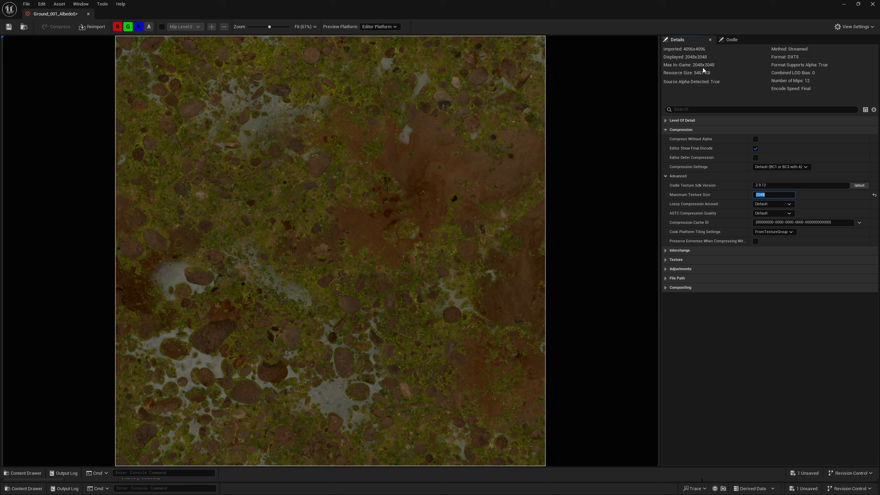
Restore the albedo's maximum texture size to 0, then close its editor and save the modified texture
type("0")
left_click(872, 4)
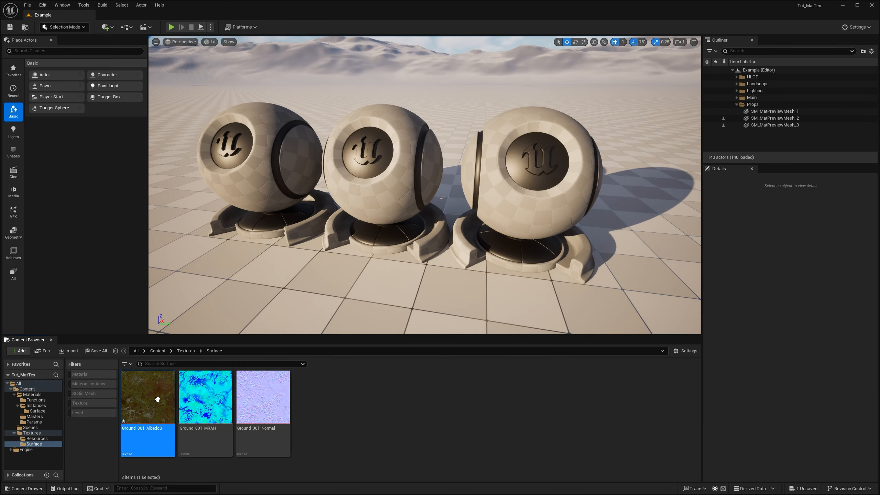
mouse_move(274, 399)
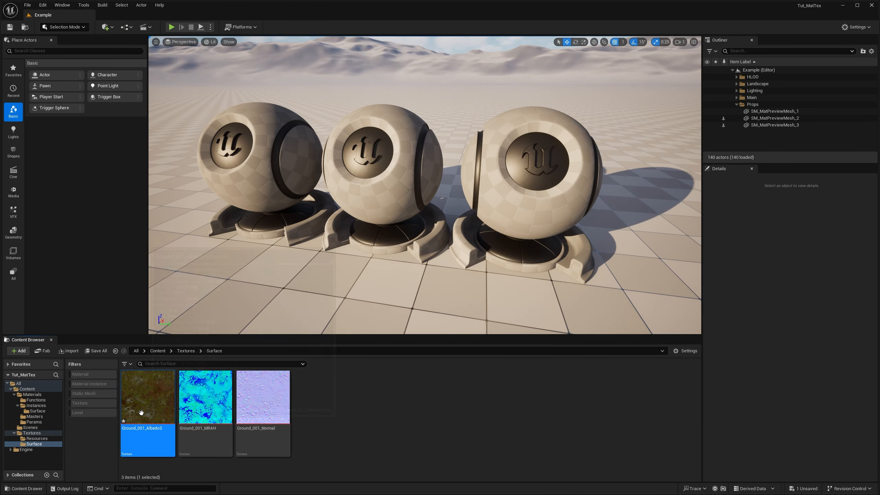
left_click(96, 351)
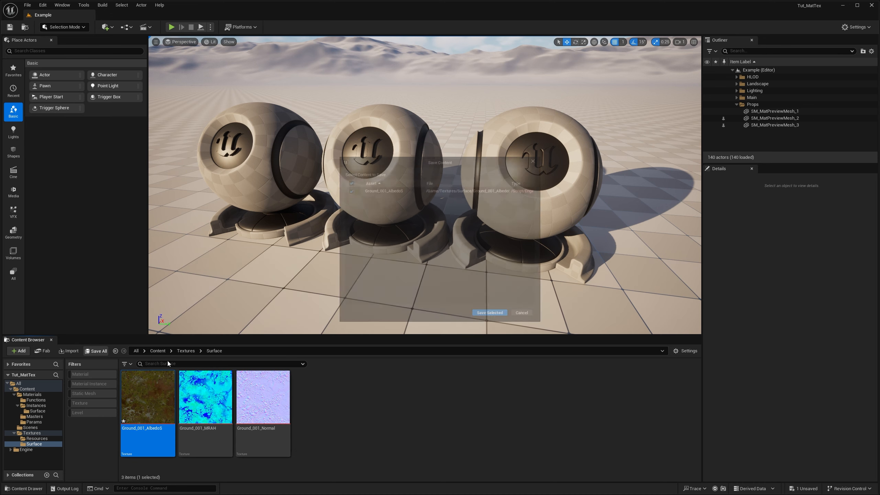
left_click(494, 321)
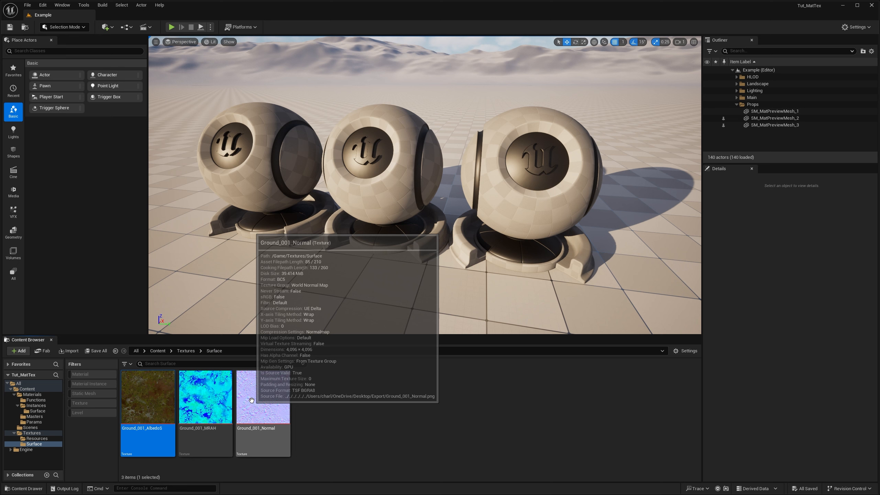
Select all three Ground_001 textures in the Surface folder and open them for bulk editing in the Property Matrix
left_click(263, 399, "shift")
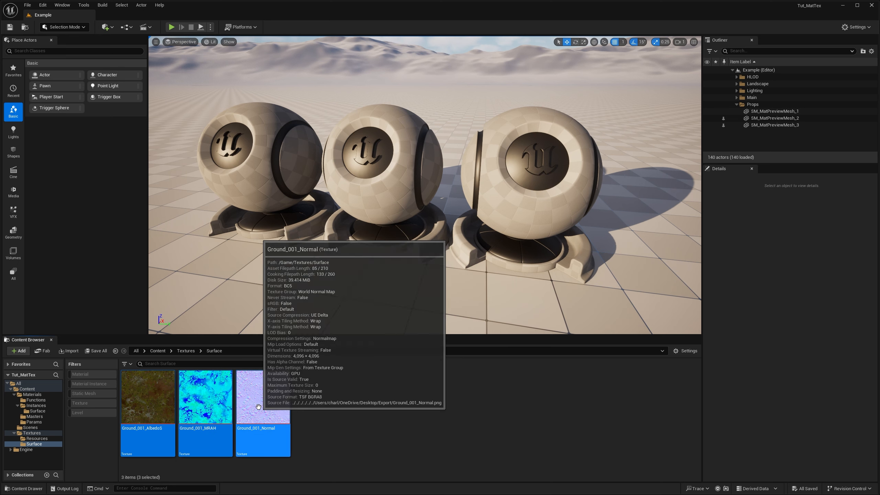
right_click(258, 406)
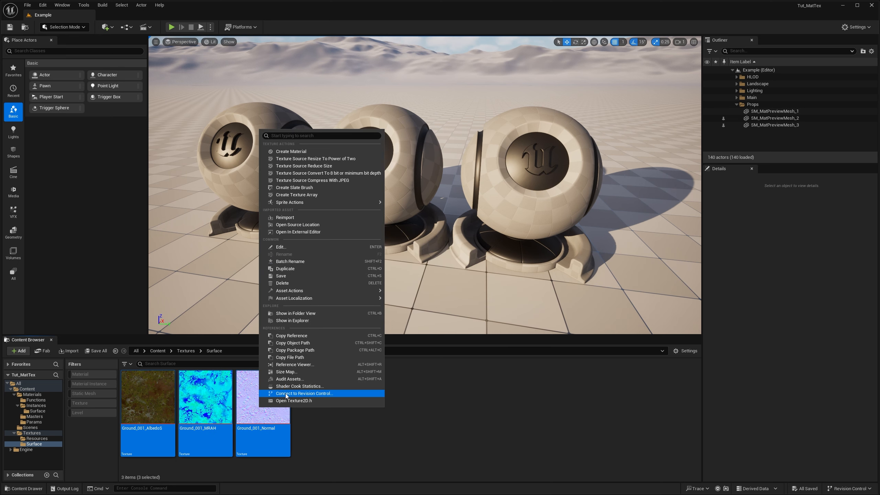
mouse_move(371, 294)
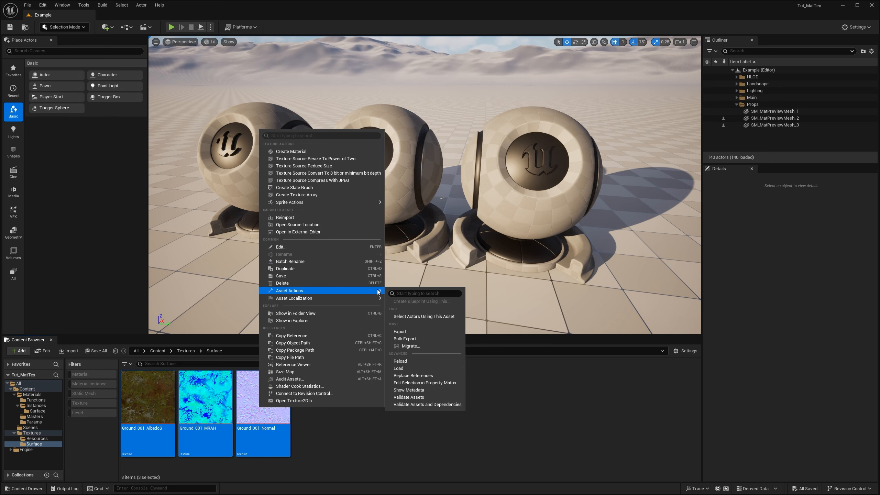
left_click(439, 382)
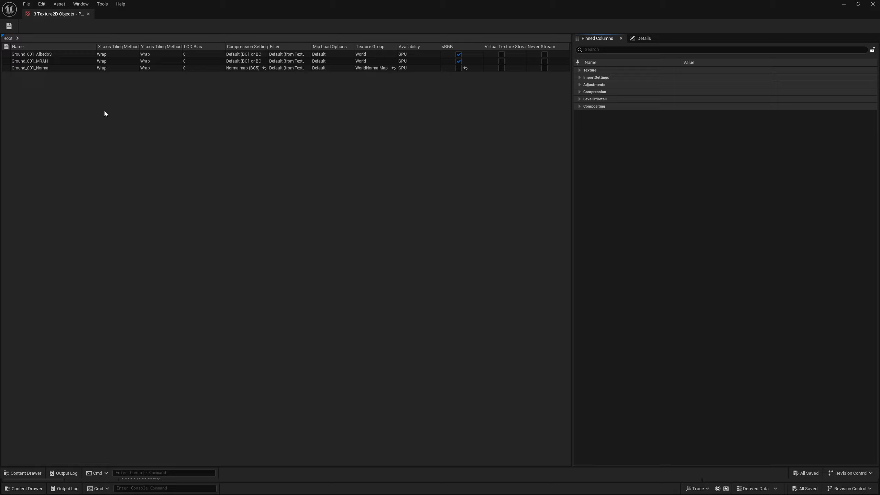
Set the maximum texture size to 2048 for the albedo, MRAH and normal textures together in the Property Matrix
left_click(51, 54)
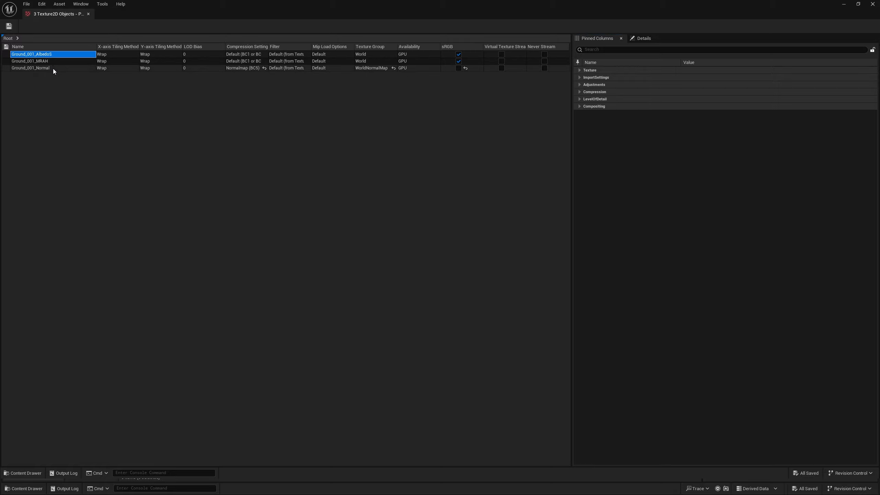
left_click(53, 69, "shift")
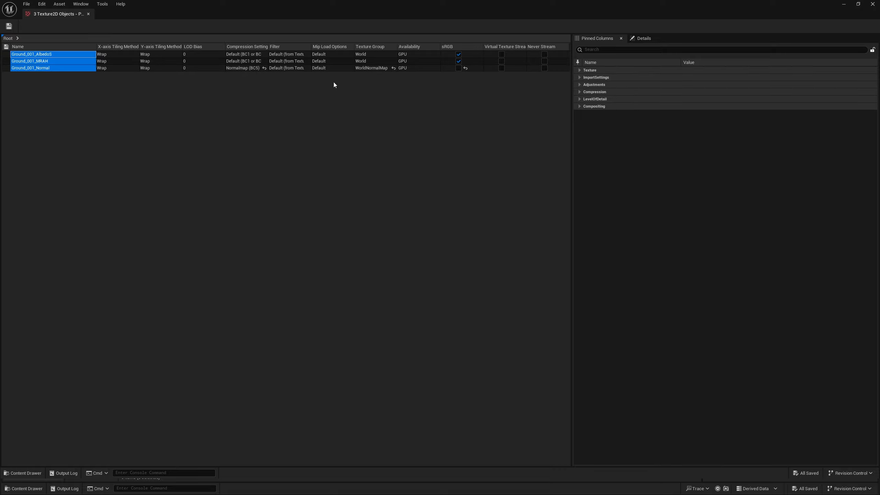
left_click(68, 68)
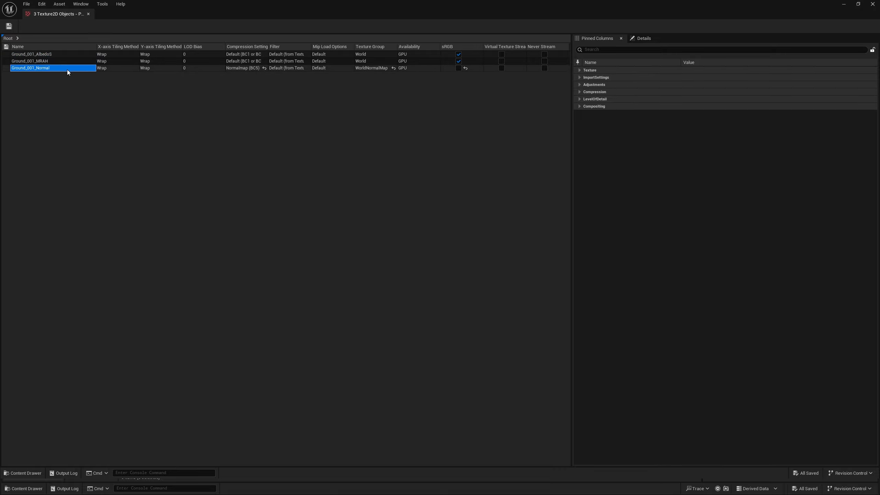
key("ctrl+a")
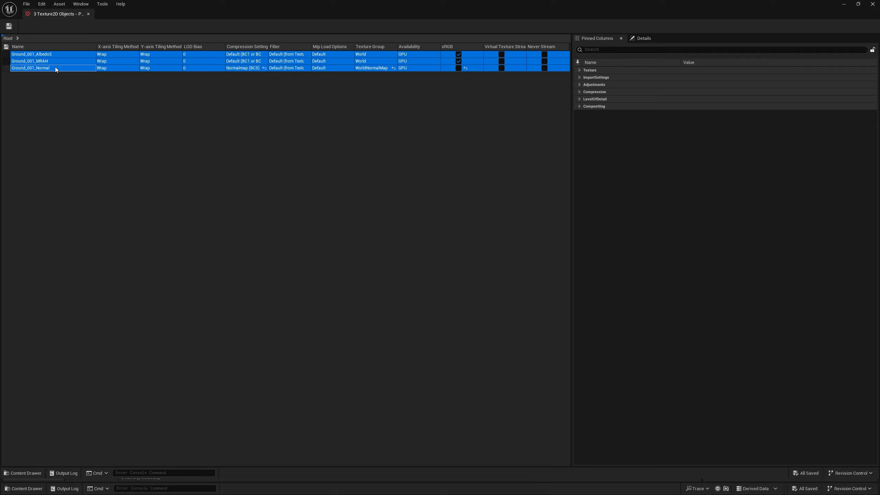
left_click(52, 56)
left_click(49, 69, "shift")
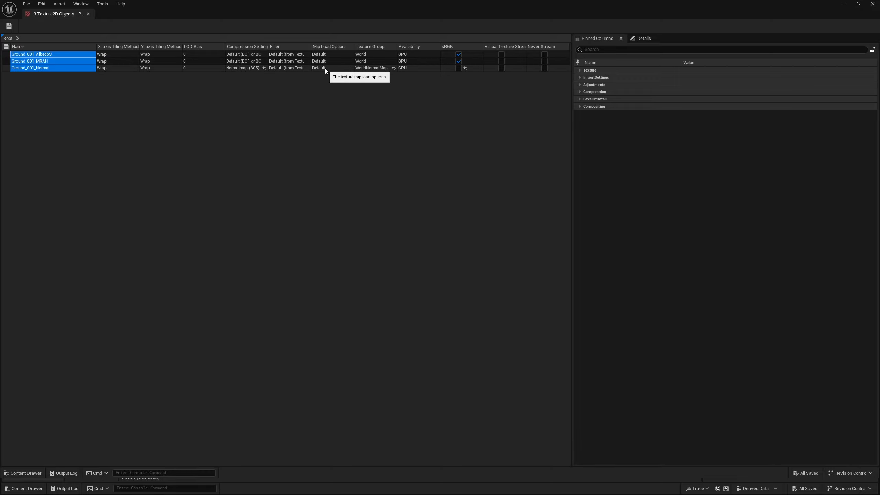
left_click(580, 92)
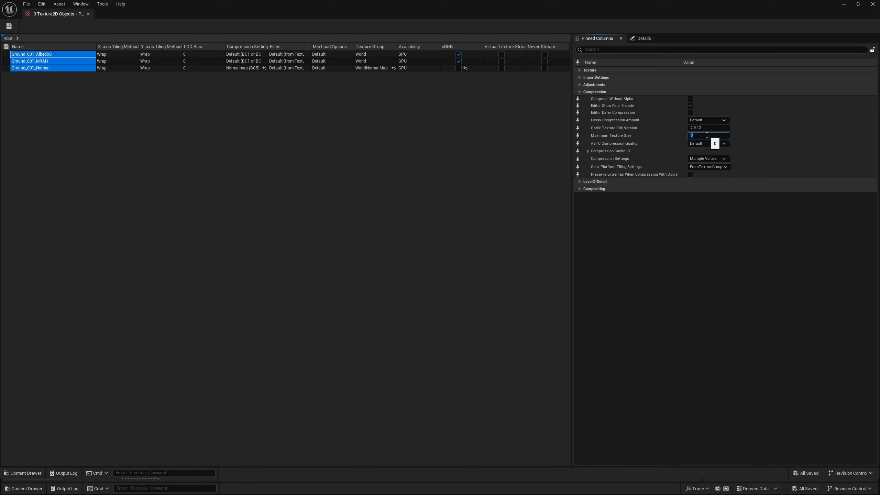
type("2048")
key("Return")
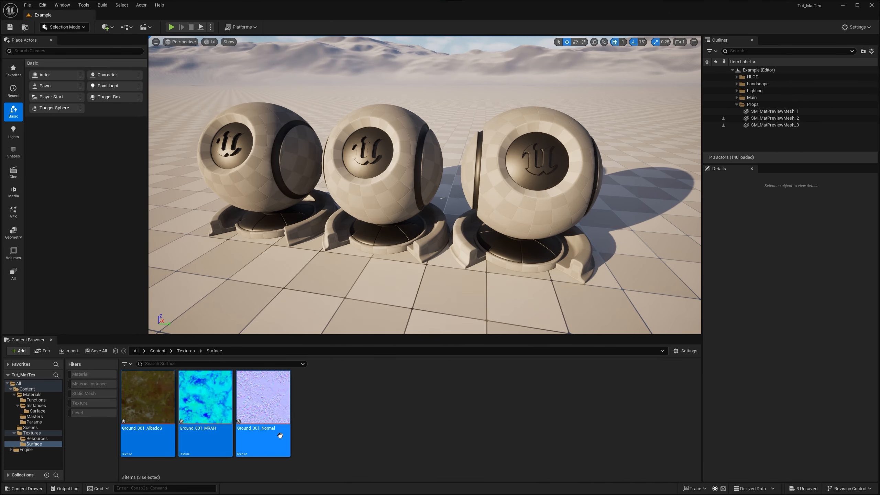
Reset the maximum texture size to 0 for all three Ground_001 textures in the Property Matrix and close it
left_click(340, 412)
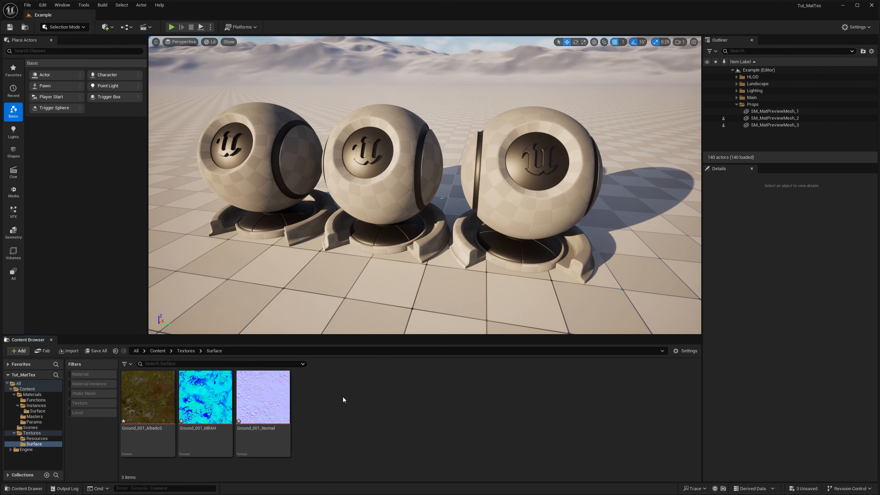
mouse_move(275, 393)
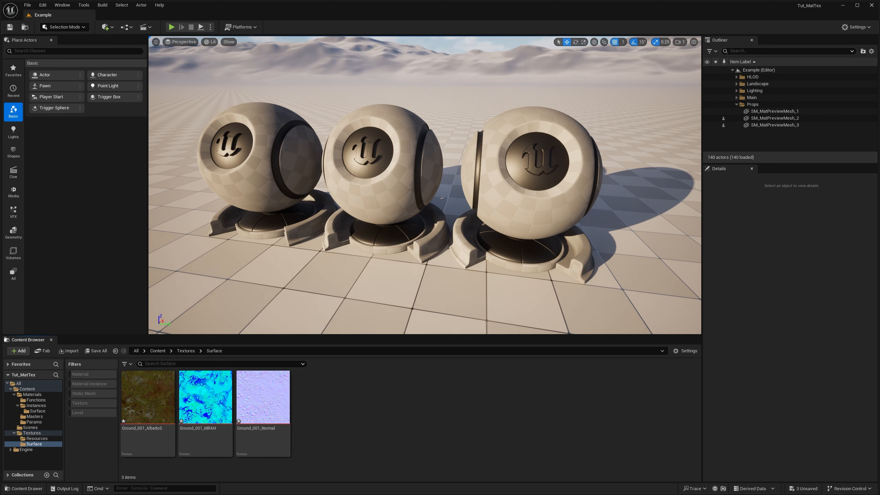
left_click_drag(879, 92, 576, 87)
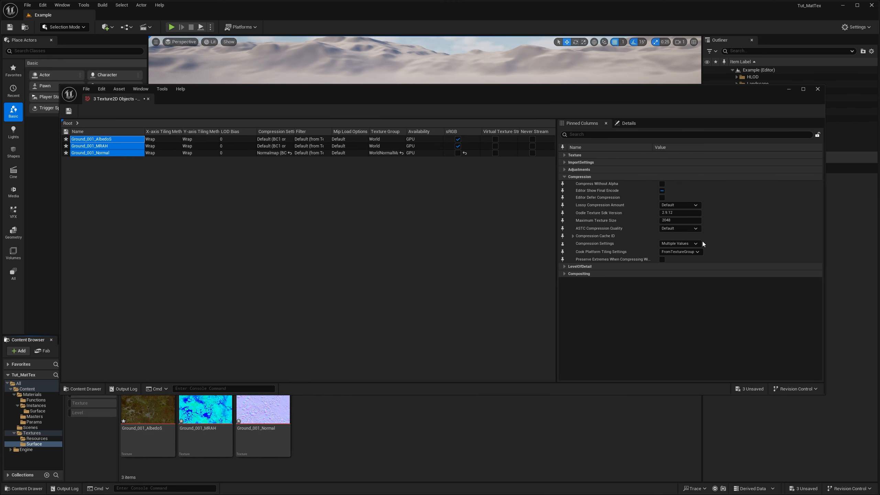
left_click(677, 222)
type("0")
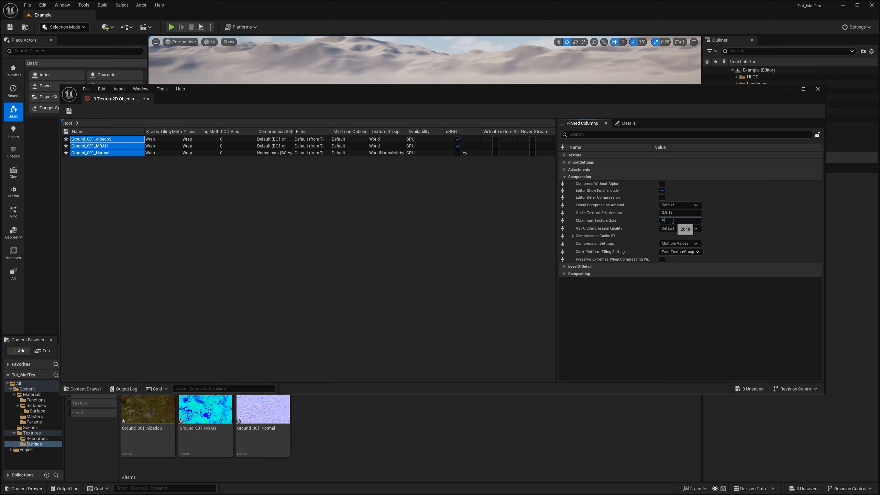
key("Return")
left_click(818, 92)
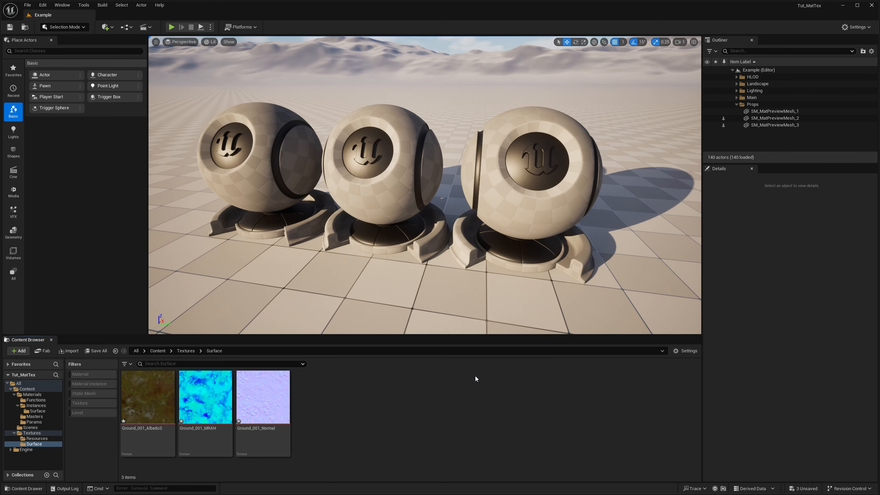
Save the modified Ground_001 albedo, MRAH and normal textures
mouse_move(263, 388)
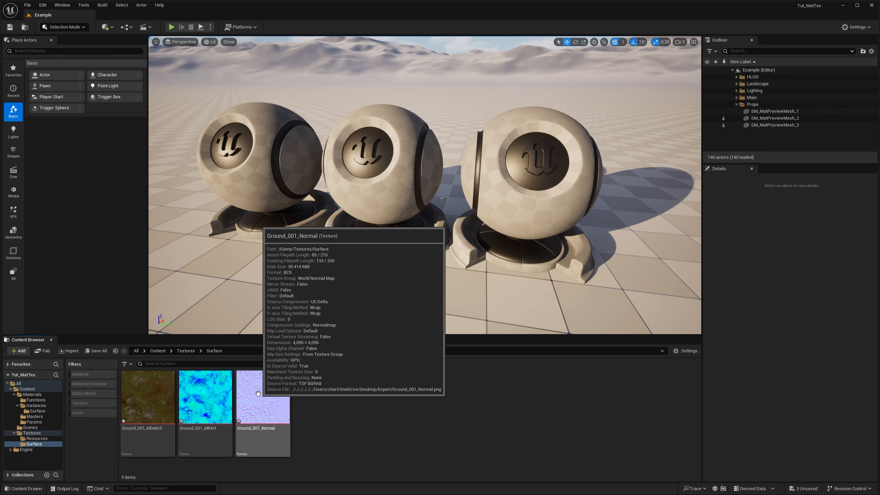
left_click(96, 351)
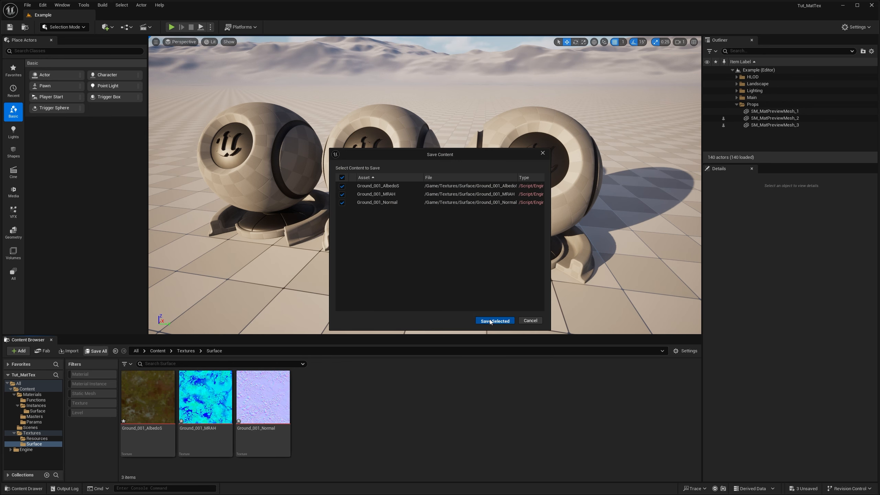
left_click(491, 321)
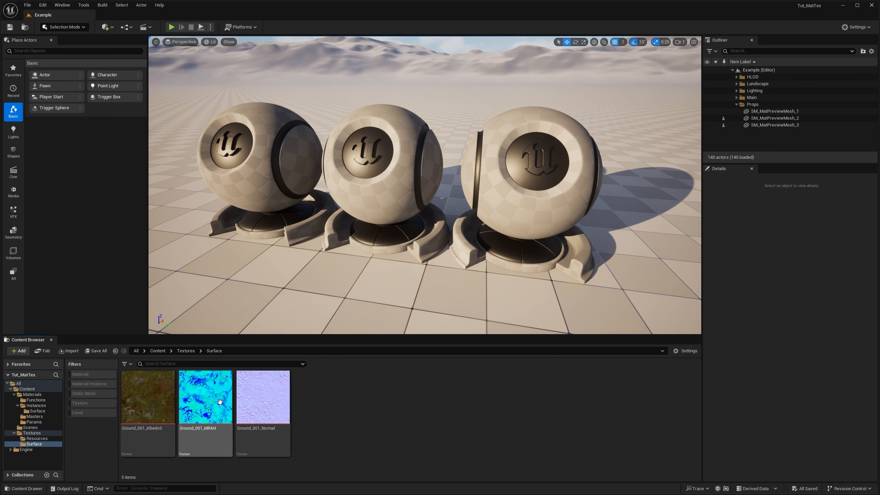
Open the Ground_001_Normal texture, examine its available compression settings, and close its editor without changes
mouse_move(205, 405)
double_click(266, 397)
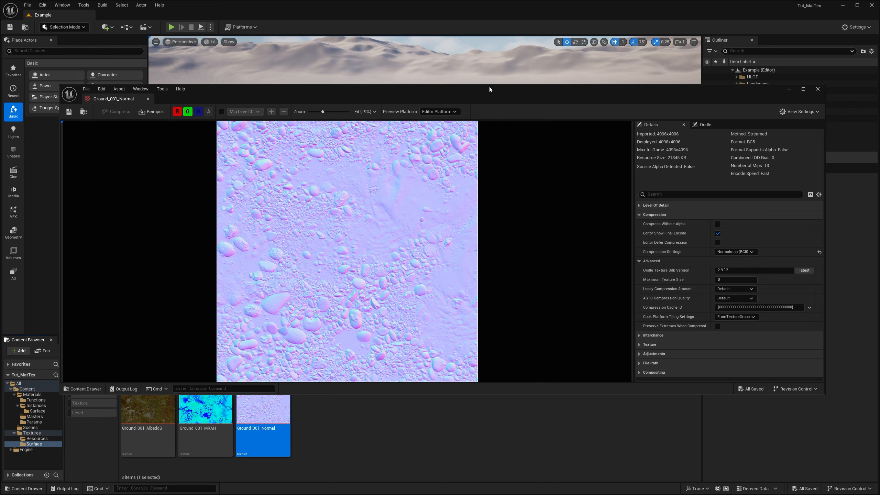
double_click(489, 90)
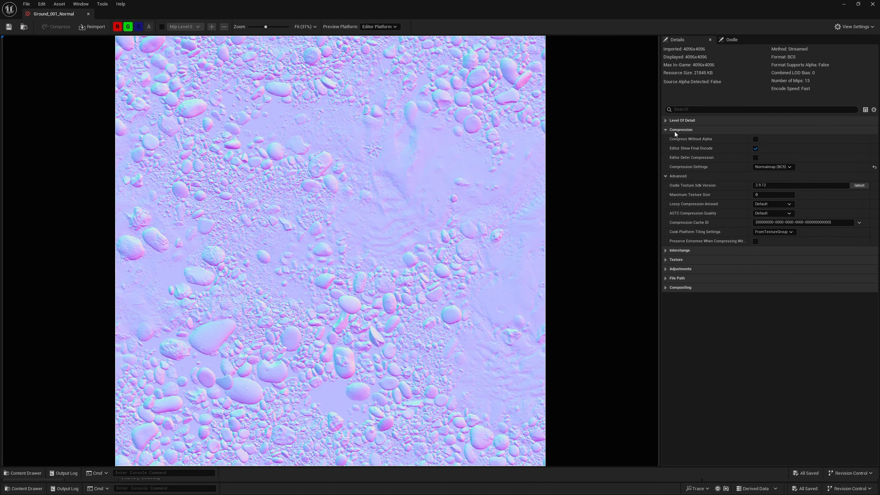
left_click(772, 167)
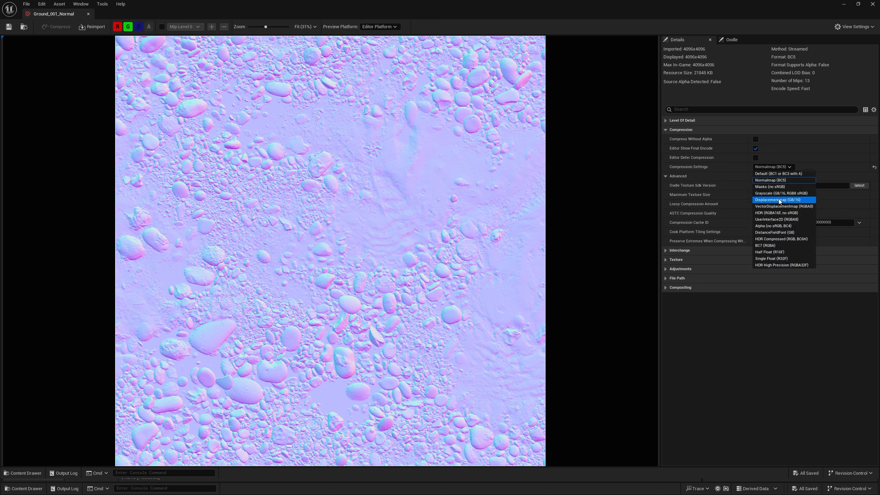
left_click(872, 6)
left_click(872, 5)
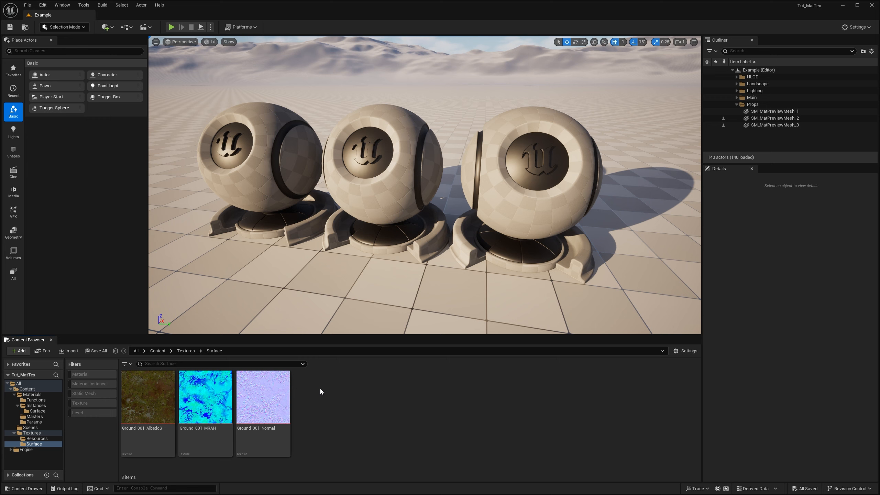
Inspect the Blank and Blank_Normal textures in the Textures/Resources folder, and cancel the pending autosave
scroll(322, 389, "down", 1, "ctrl")
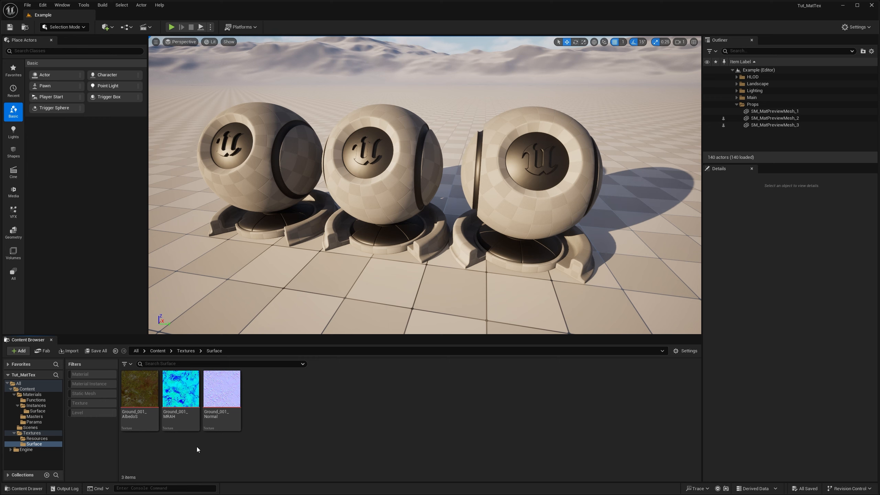
left_click(30, 439)
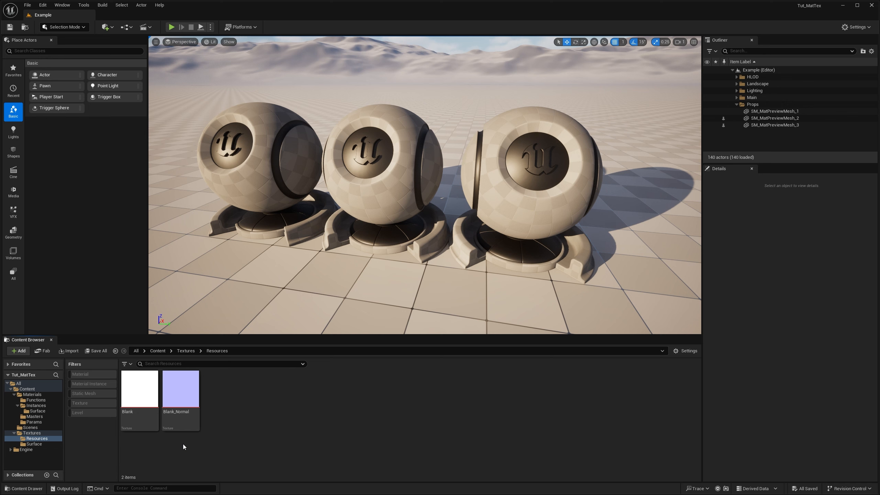
mouse_move(144, 379)
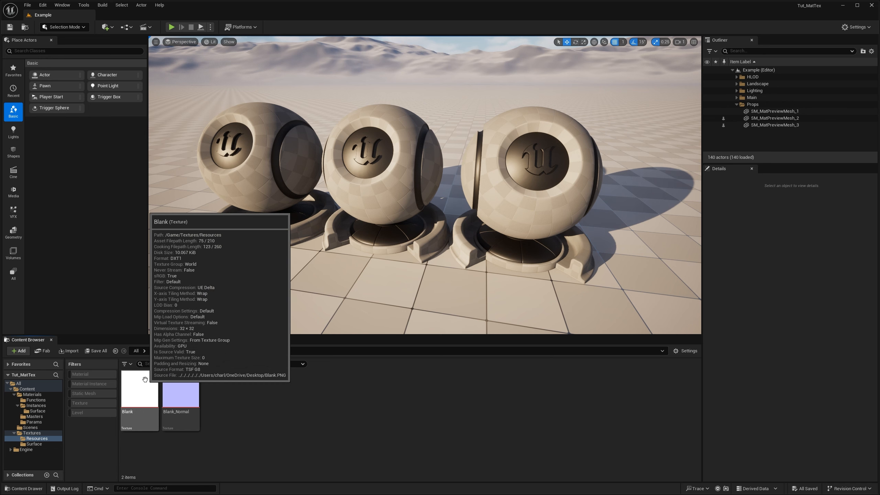
mouse_move(178, 385)
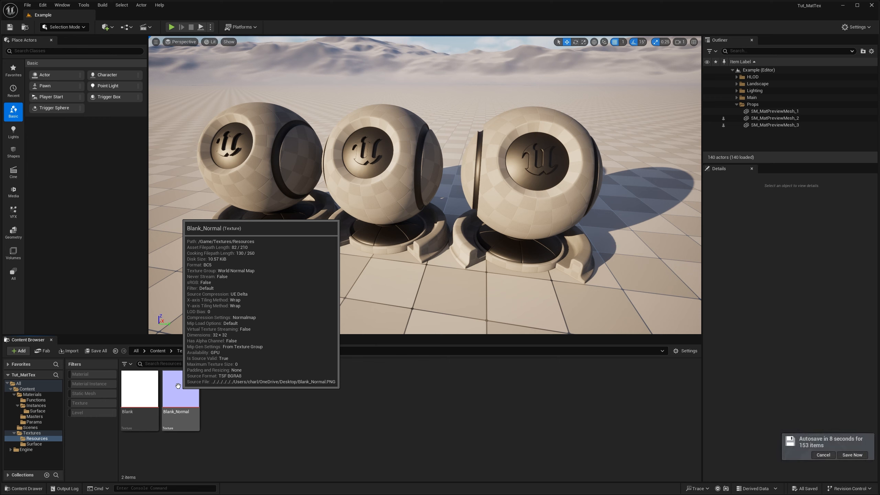
left_click(828, 455)
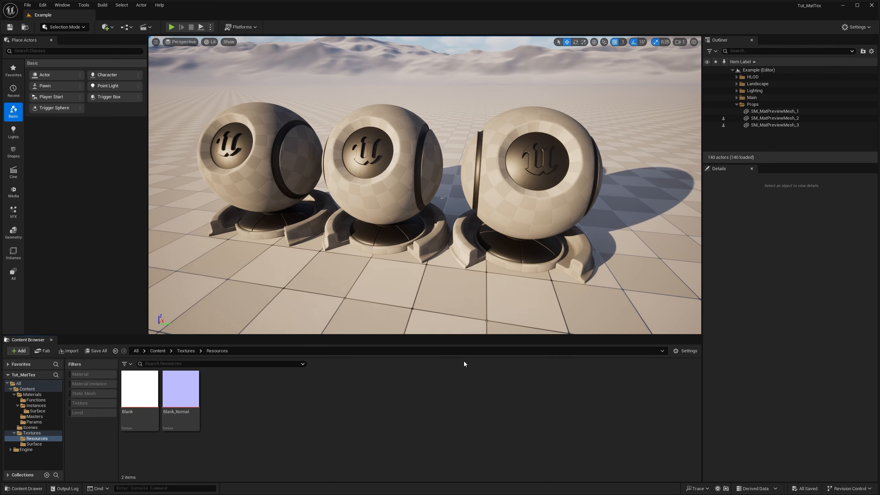
Create a material named Example_001 in the Materials/Masters folder and save it
left_click(43, 395)
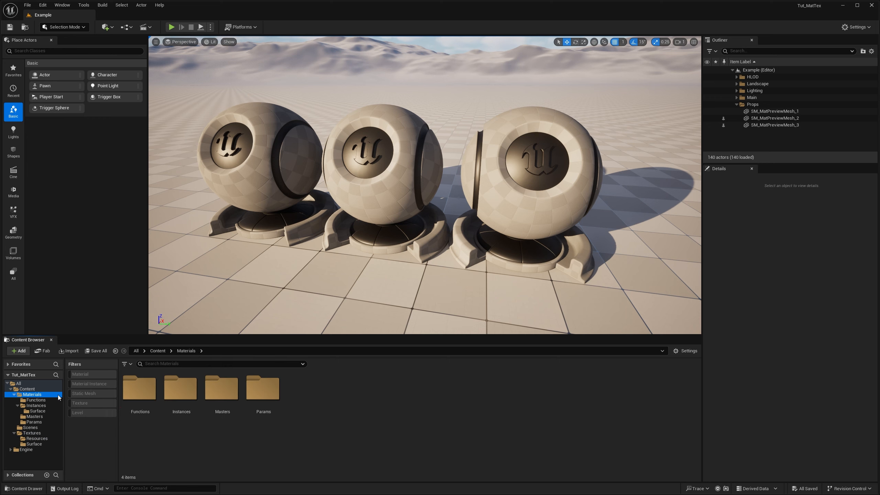
double_click(222, 388)
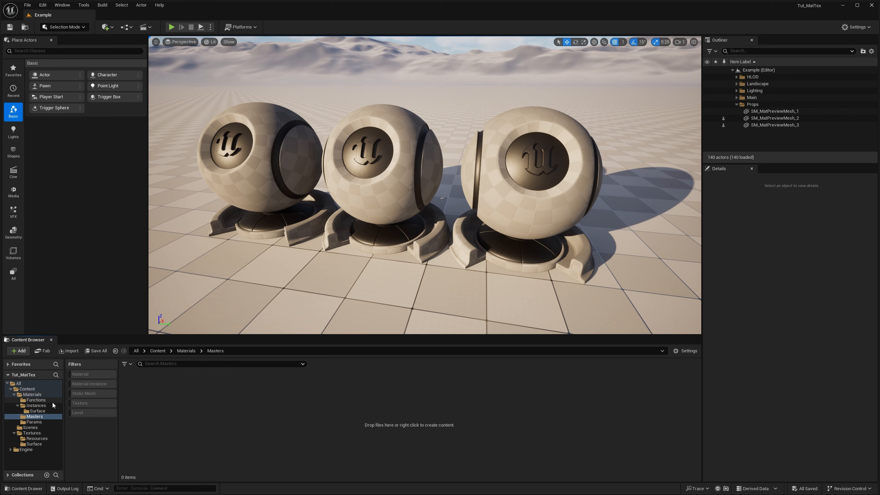
right_click(278, 419)
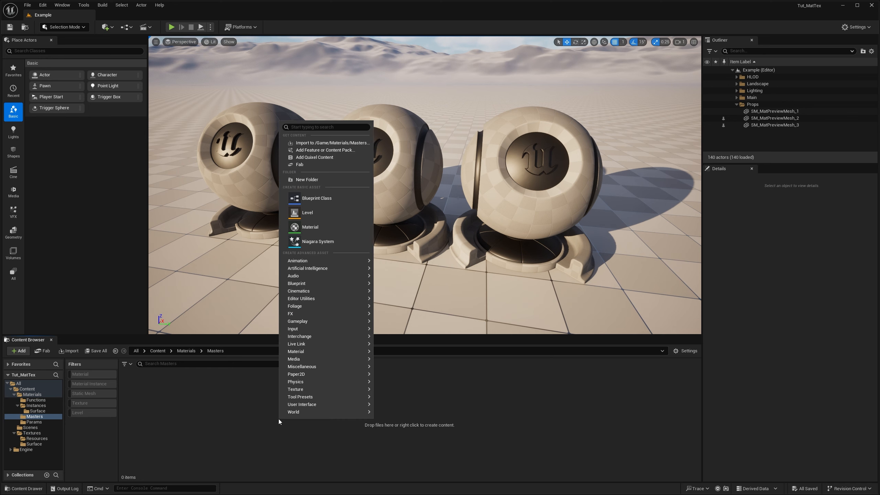
left_click(318, 225)
type("Example")
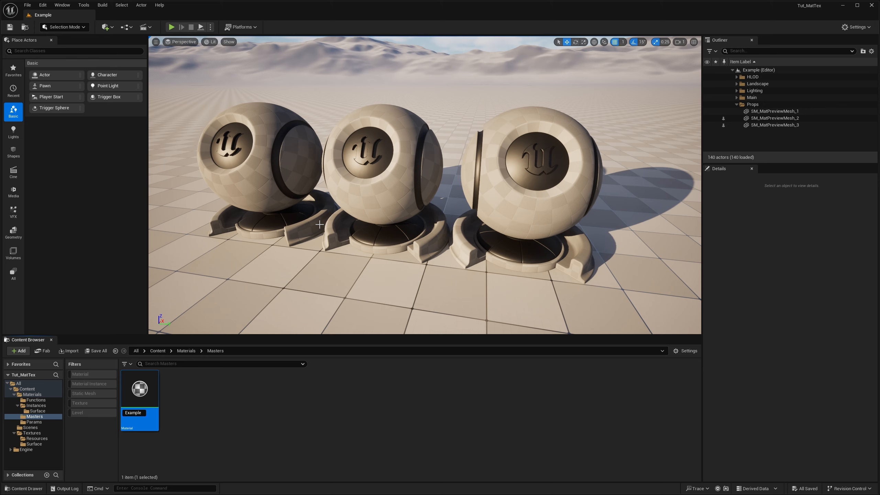
type("_001")
key("Return")
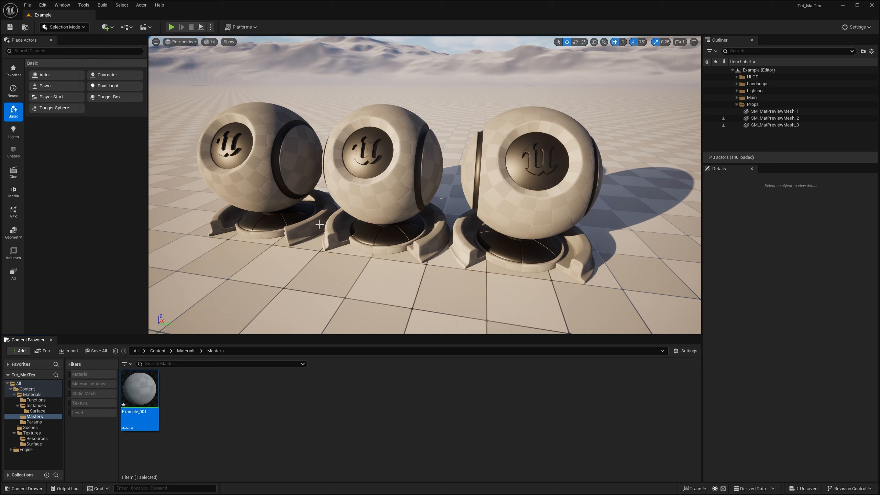
left_click(95, 351)
left_click(502, 321)
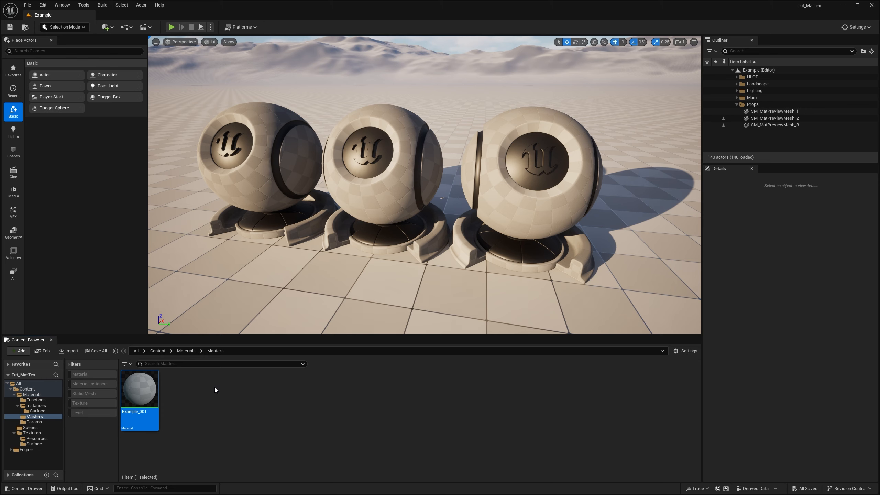
left_click(183, 401)
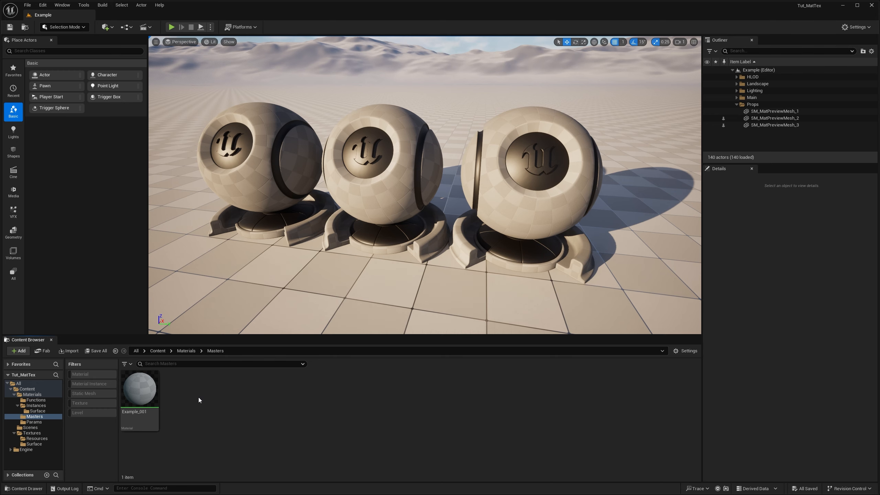
left_click(150, 389)
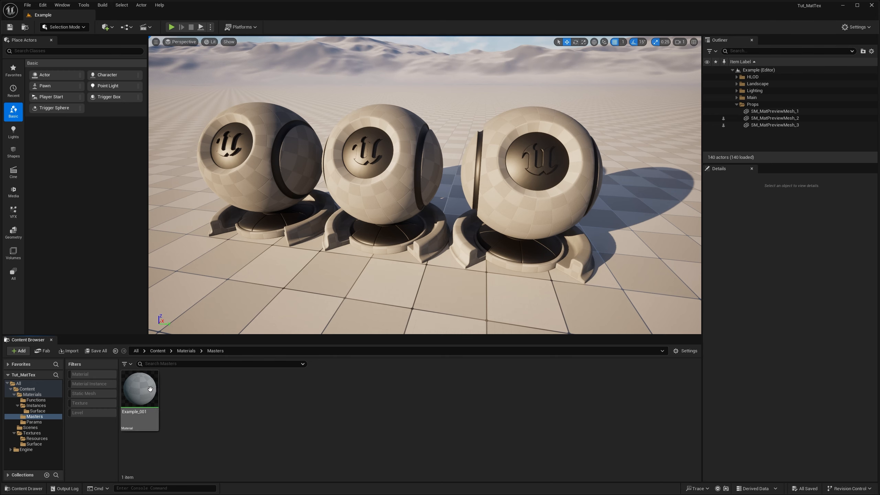
right_click(213, 392)
mouse_move(279, 304)
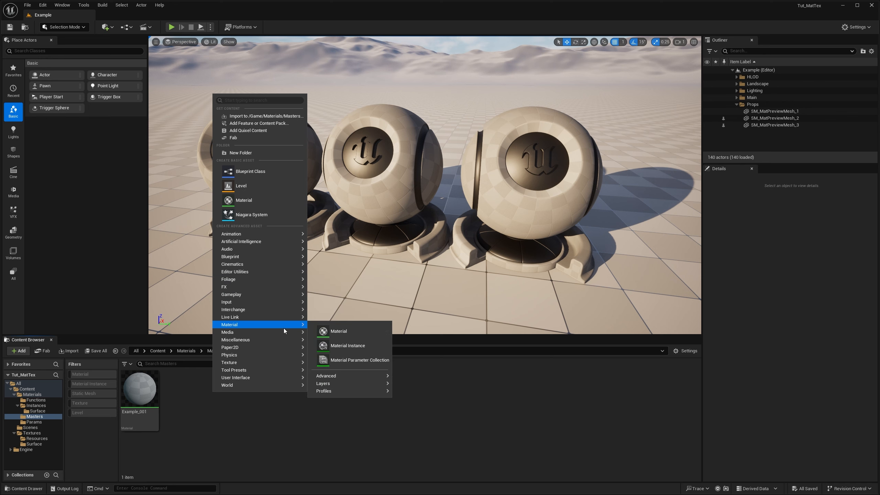
left_click(167, 439)
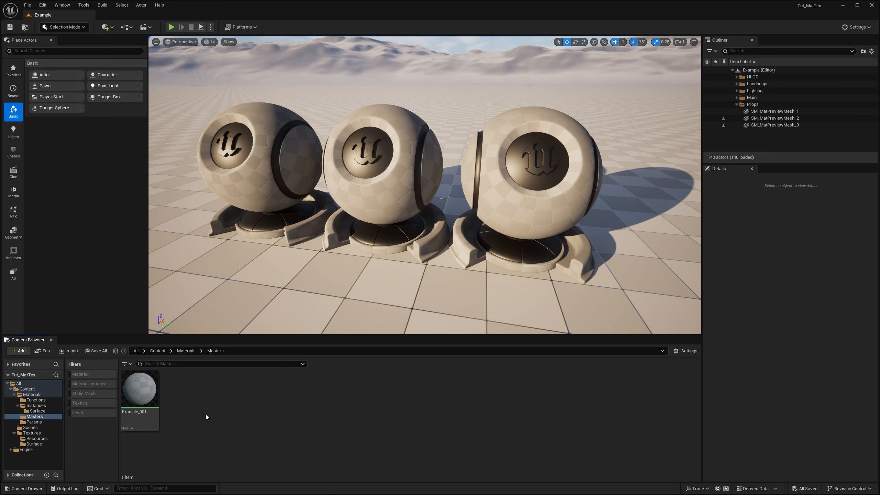
Open the Example_001 material in the Material Editor and close its Substrate panel
left_click(144, 391)
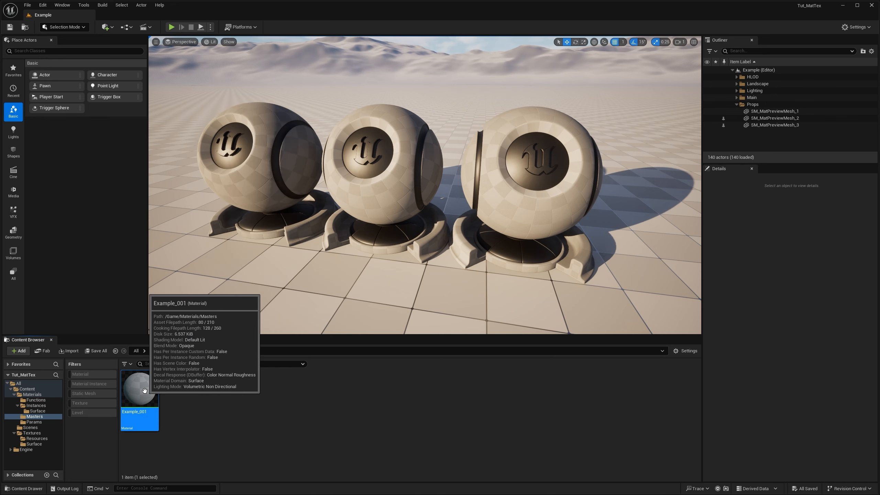
double_click(145, 390)
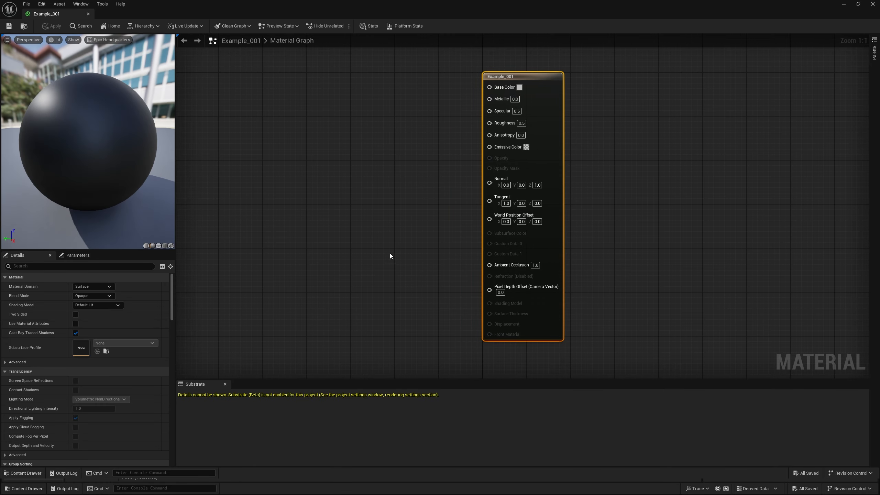
left_click(226, 384)
right_click_drag(222, 342, 344, 347)
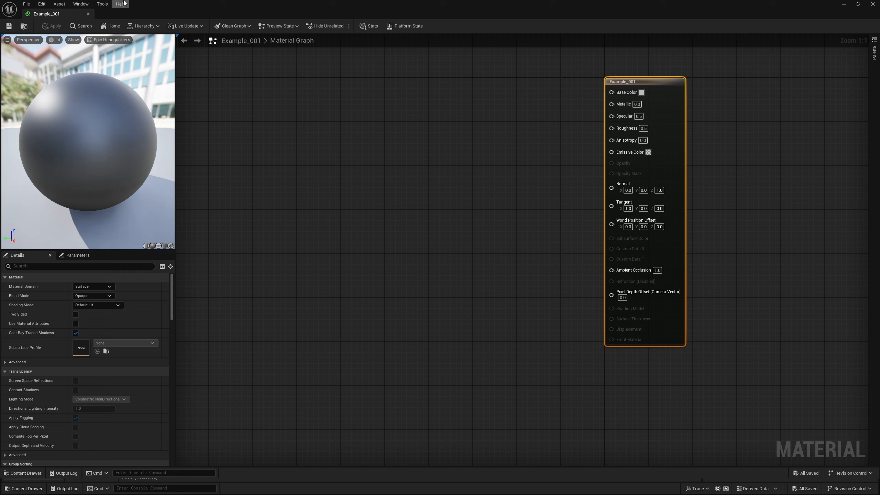
Show the material's Stats, review the shader instruction and texture sampler figures, and close the Stats panel again
left_click(82, 4)
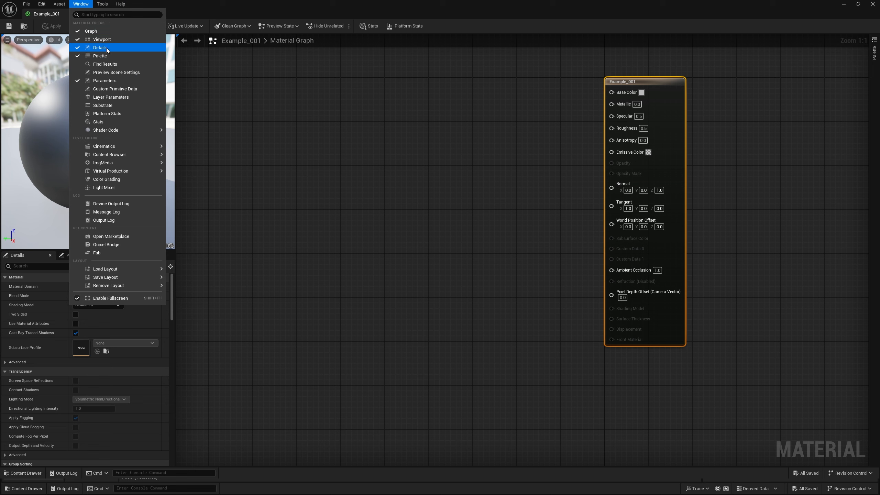
left_click(118, 123)
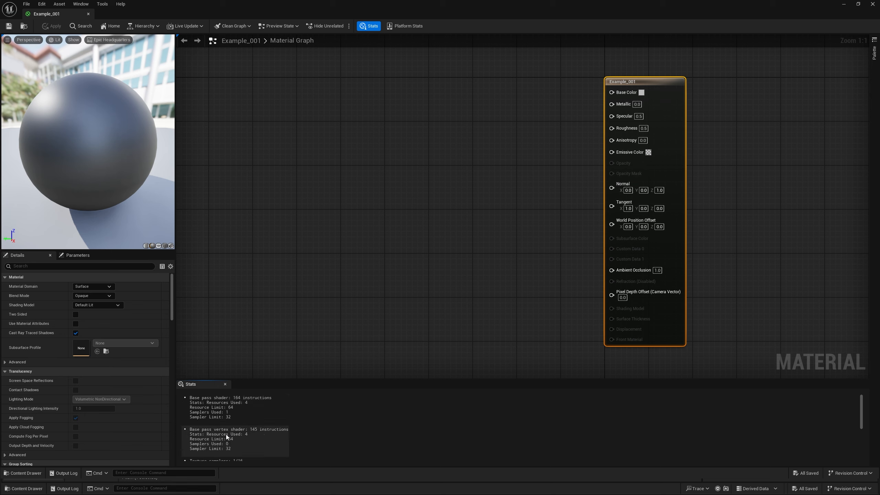
scroll(252, 435, "down", 2)
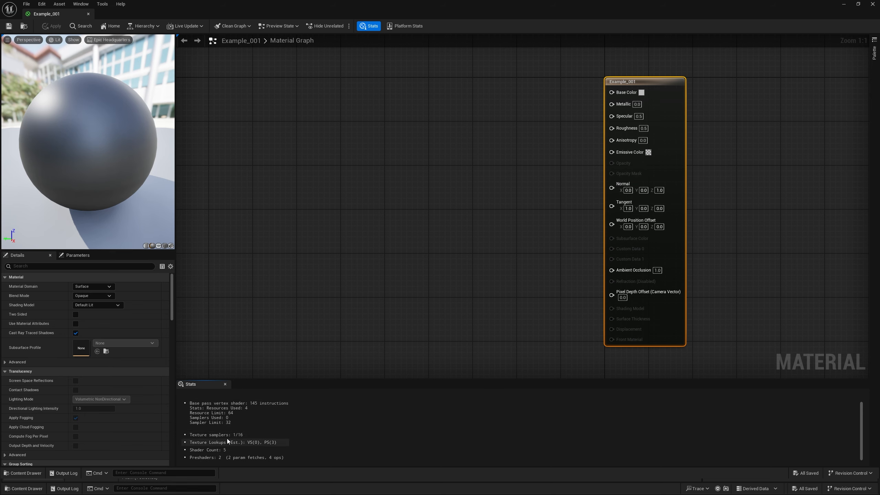
scroll(249, 428, "up", 3)
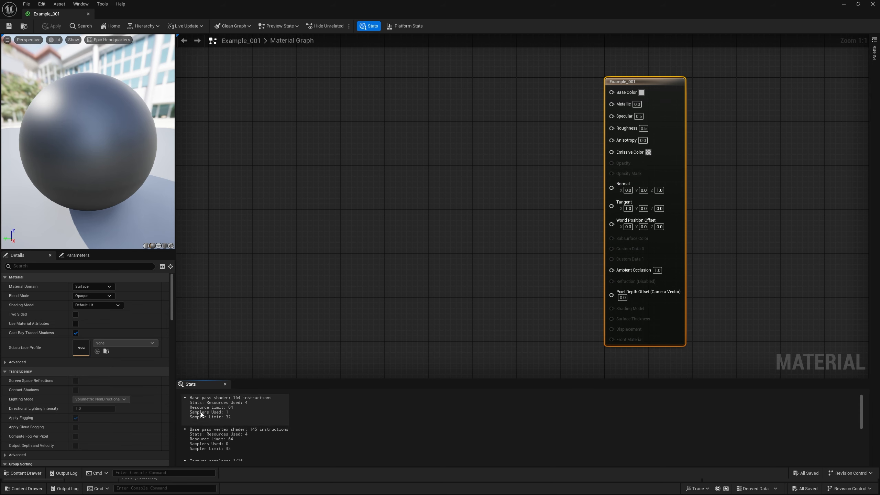
left_click(224, 384)
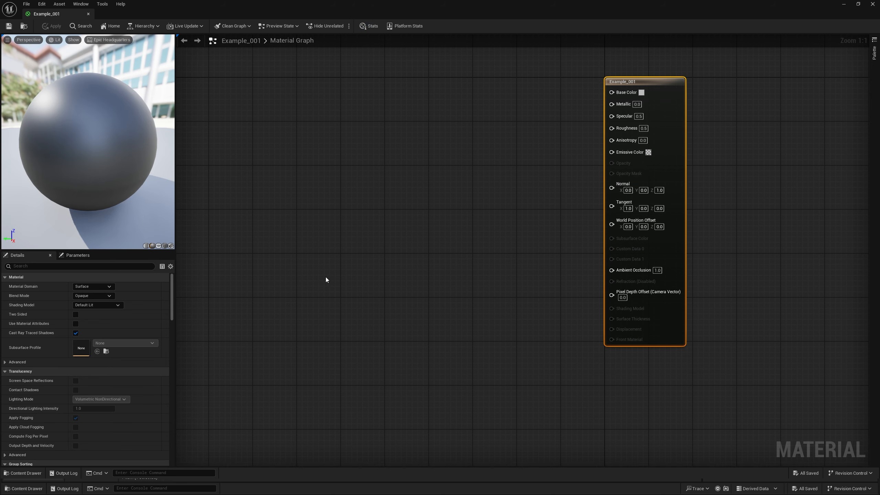
right_click_drag(326, 280, 403, 329)
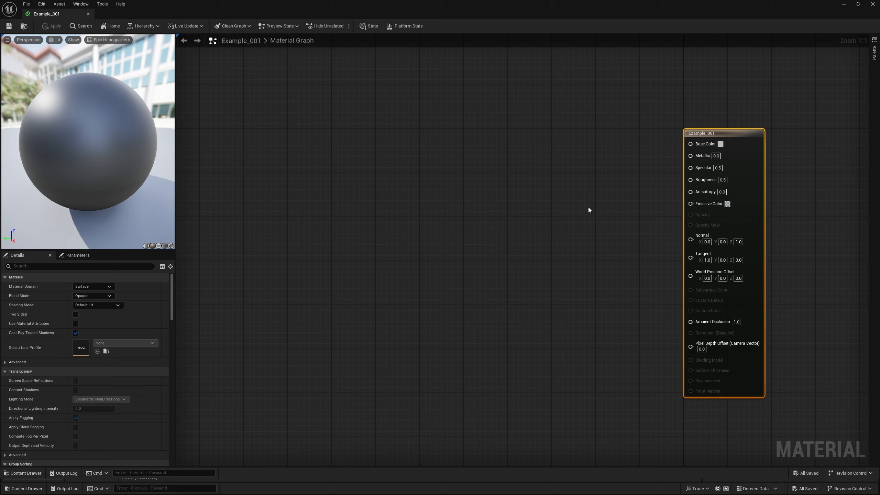
right_click_drag(672, 169, 623, 154)
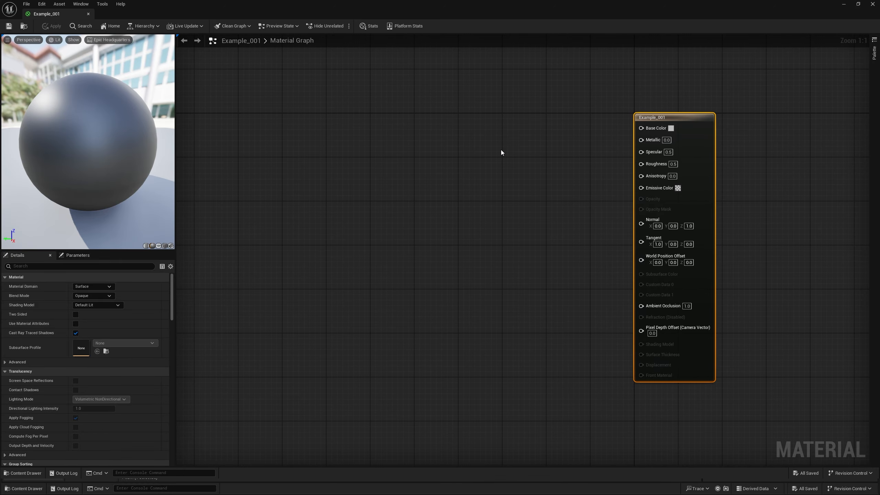
left_click(501, 152)
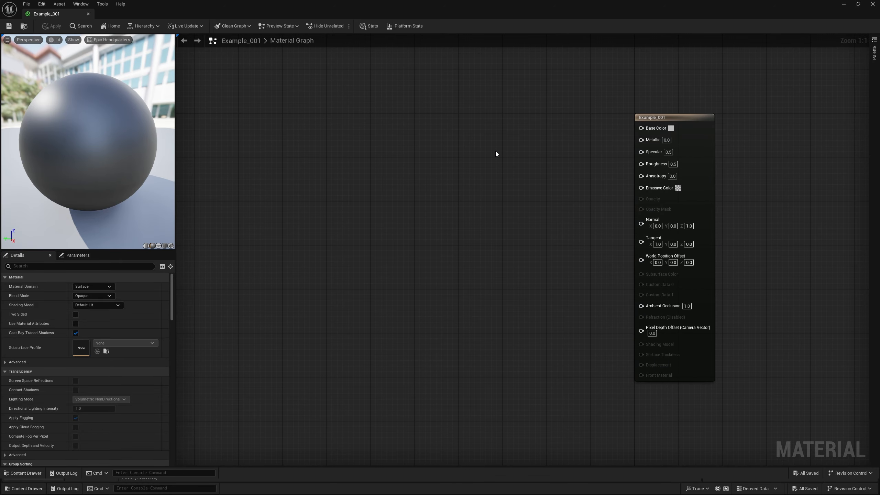
right_click_drag(488, 154, 422, 181)
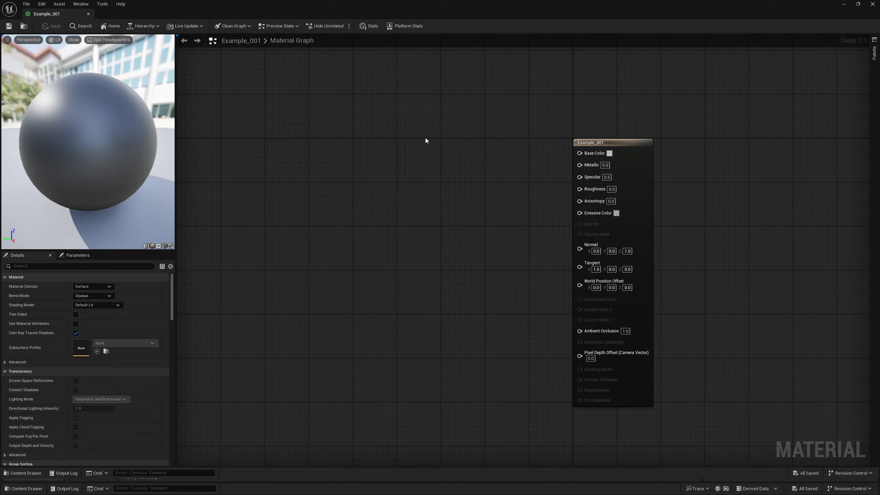
right_click_drag(426, 139, 378, 151)
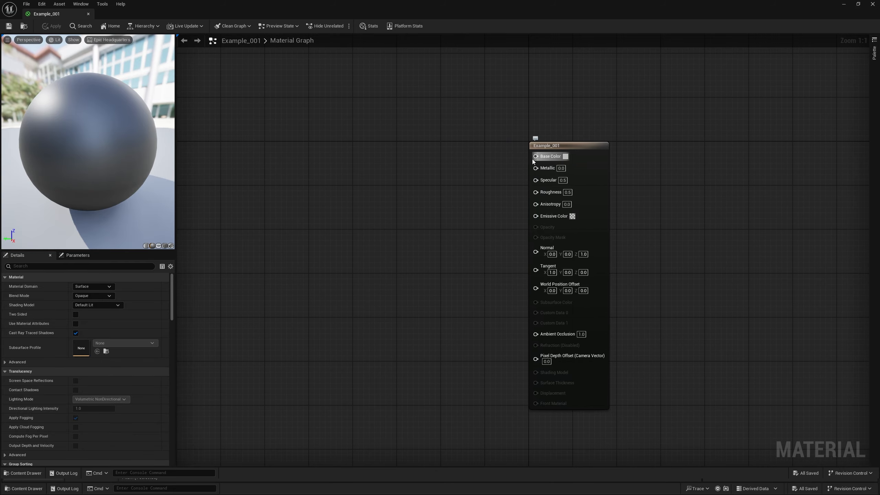
Add a Constant3Vector node feeding the material's Base Color input and place it clear of the material node
left_click_drag(535, 156, 464, 149)
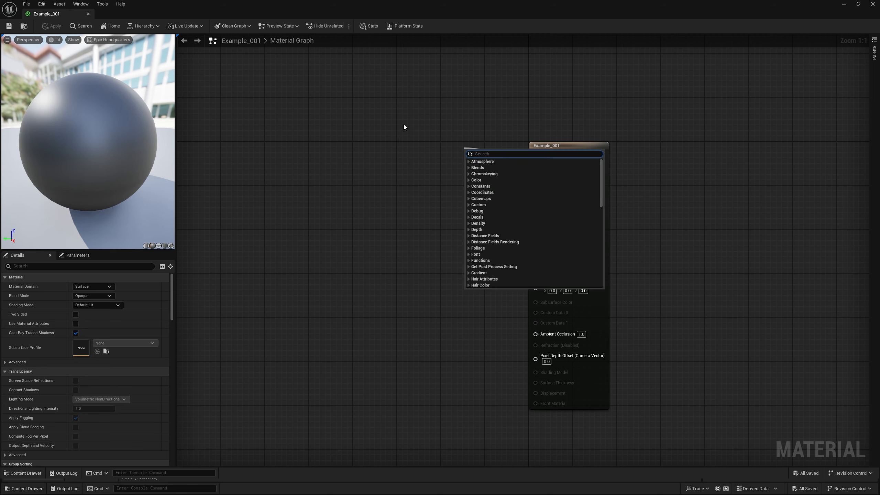
type("vvecto")
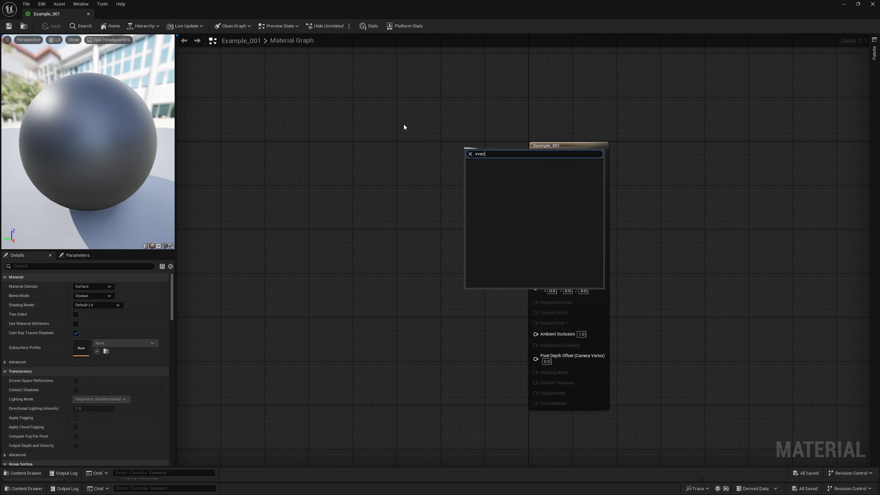
key("BackSpace")
key("BackSpace")
key("BackSpace")
key("BackSpace")
key("BackSpace")
type("ector")
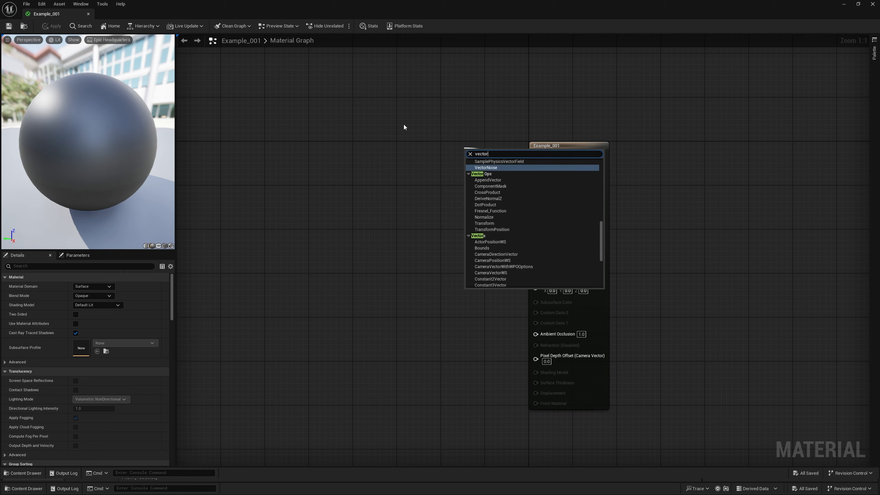
type("3")
key("ctrl+a")
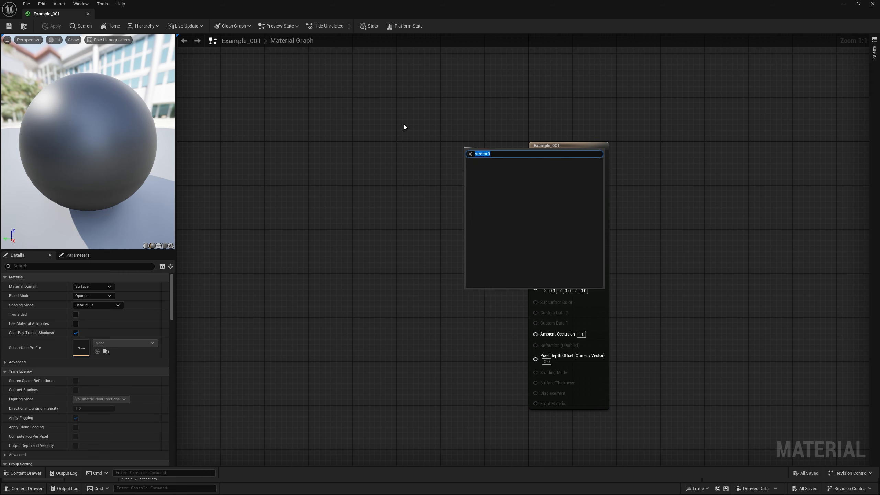
type("3 v")
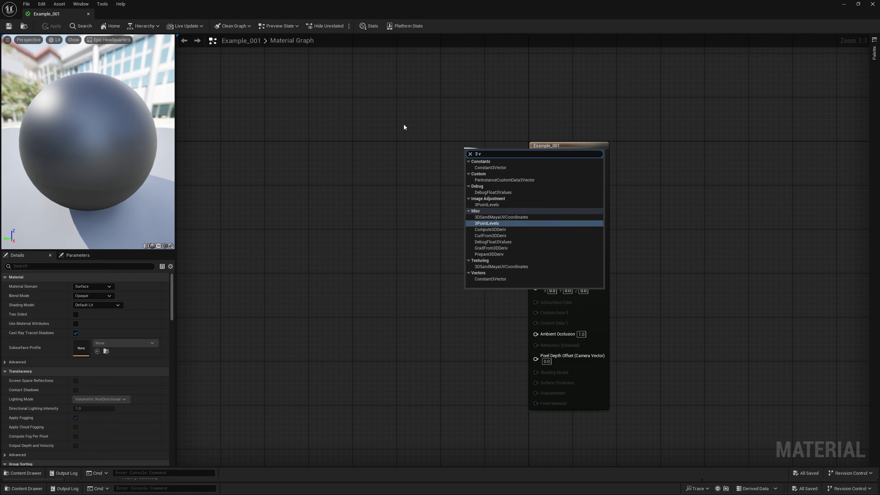
type("e")
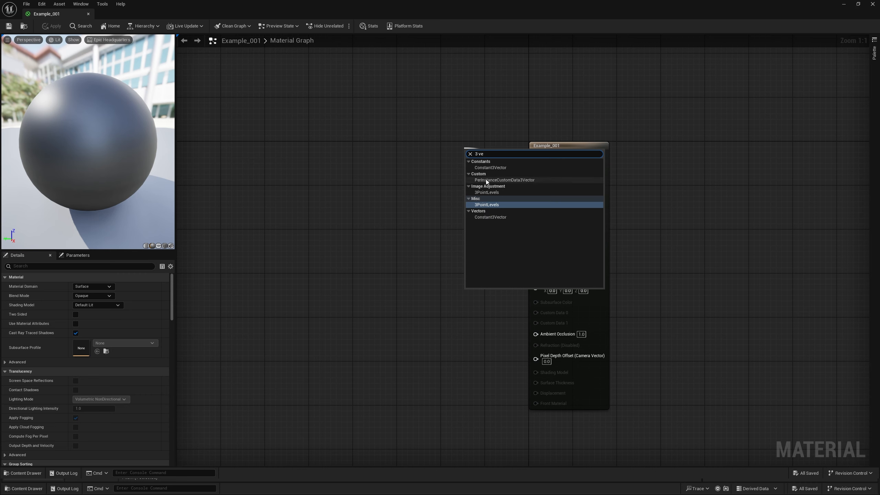
left_click(493, 167)
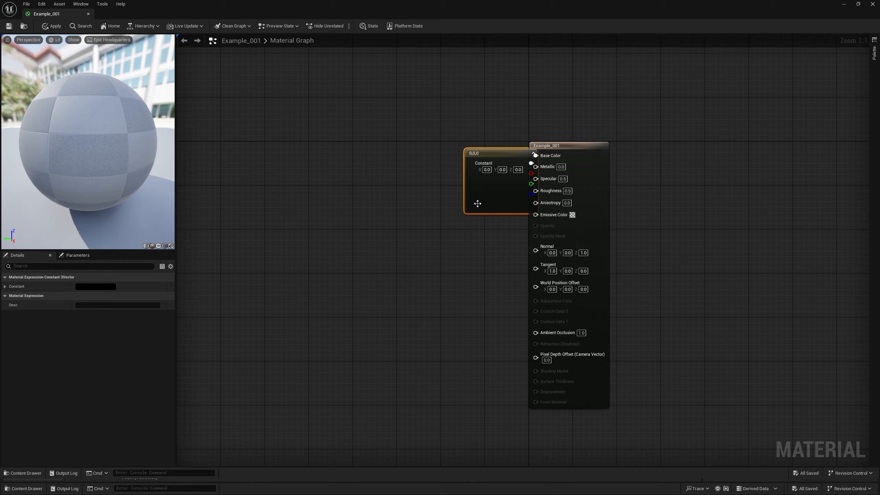
left_click_drag(477, 196, 411, 174)
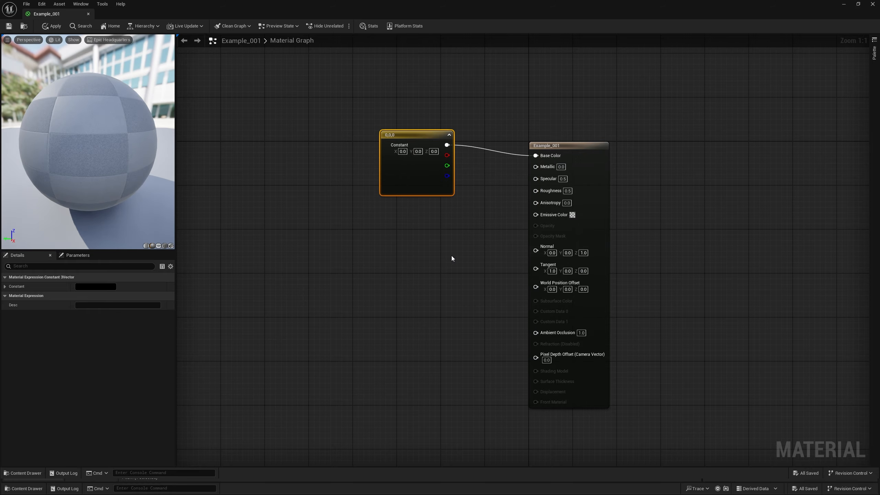
right_click_drag(451, 257, 485, 279)
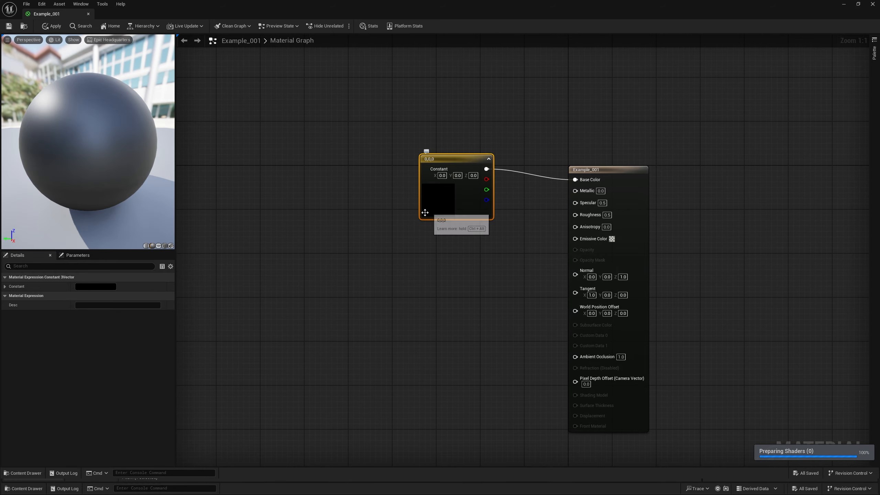
Set the Constant3Vector's color to pink with R 1.0, G 0.462254 and B 0.542153
left_click(100, 287)
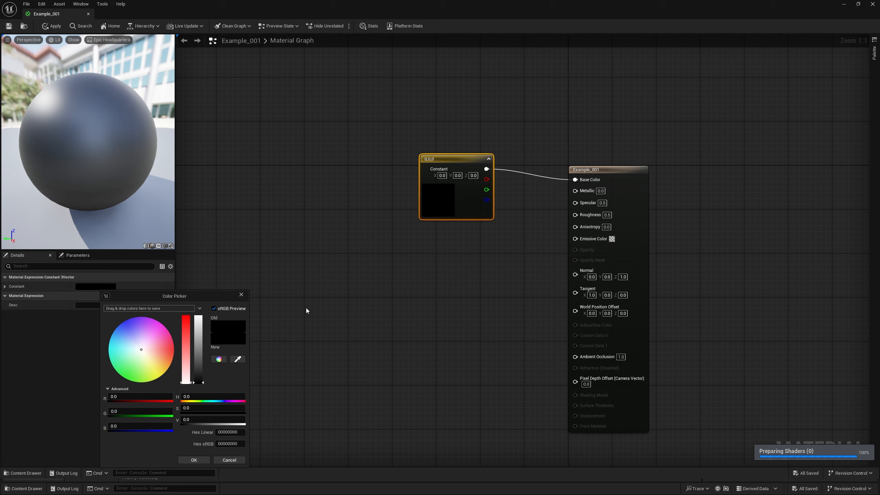
left_click(159, 346)
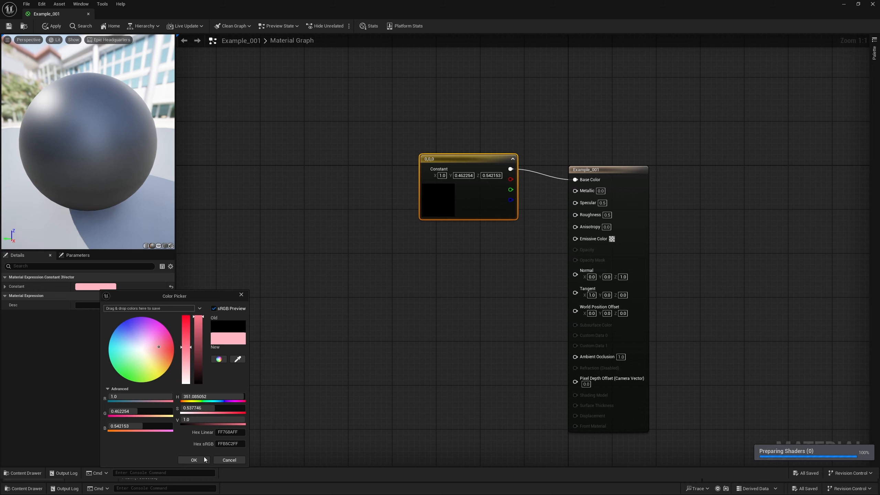
left_click(193, 460)
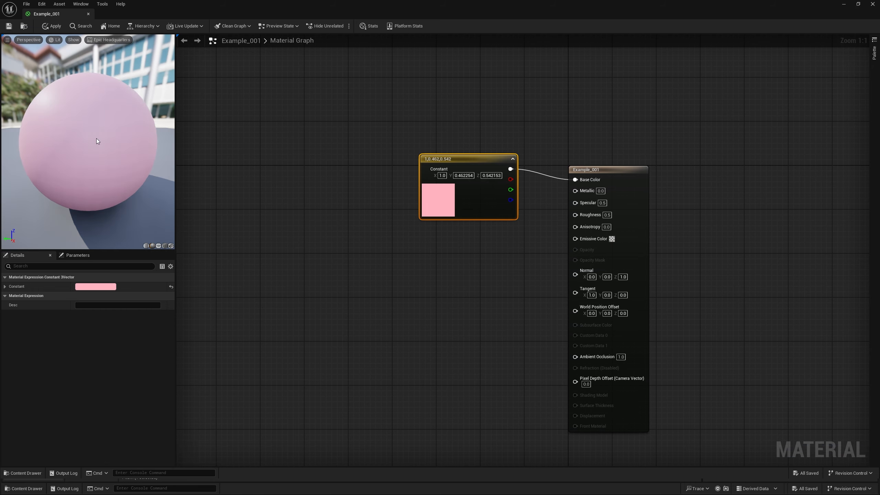
Reduce the height of the material preview viewport and zoom out from the preview sphere
mouse_move(127, 136)
left_mouse_down()
mouse_move(104, 129)
mouse_move(128, 133)
left_mouse_up()
left_click_drag(135, 249, 125, 204)
scroll(127, 153, "down", 4)
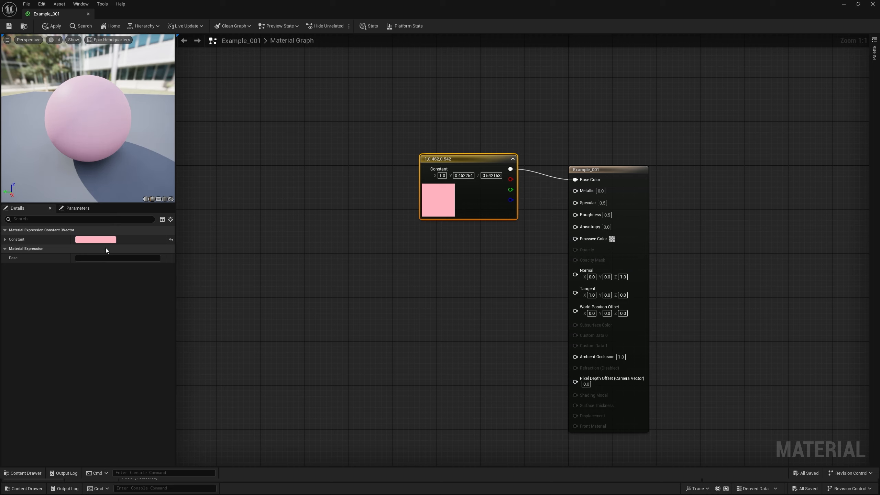
Reset the Constant3Vector's color to its default value and delete the node from the graph
left_click(171, 240)
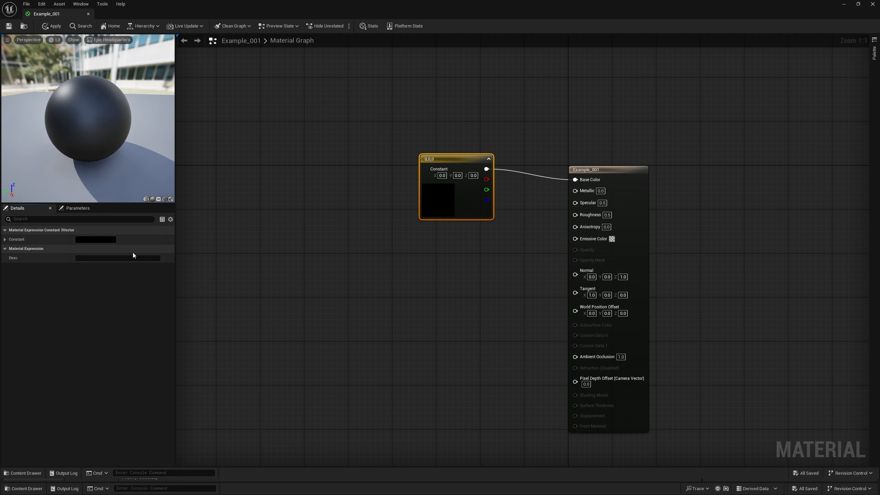
left_click(5, 239)
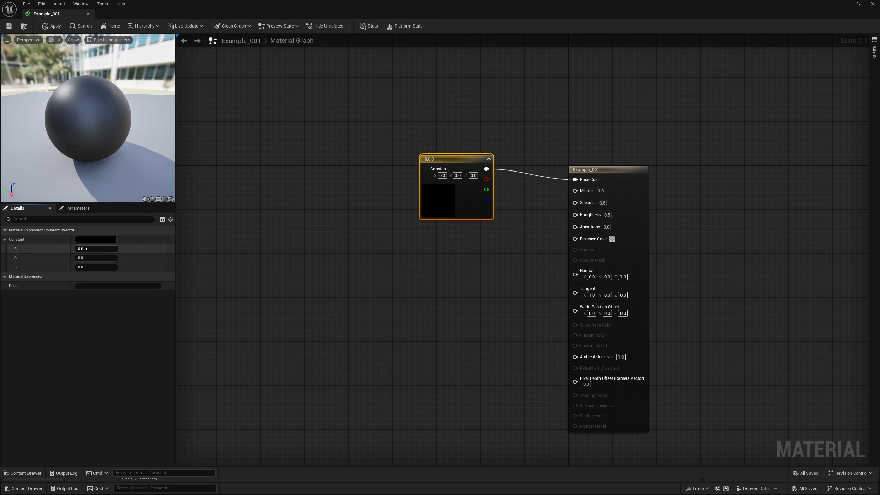
double_click(438, 213)
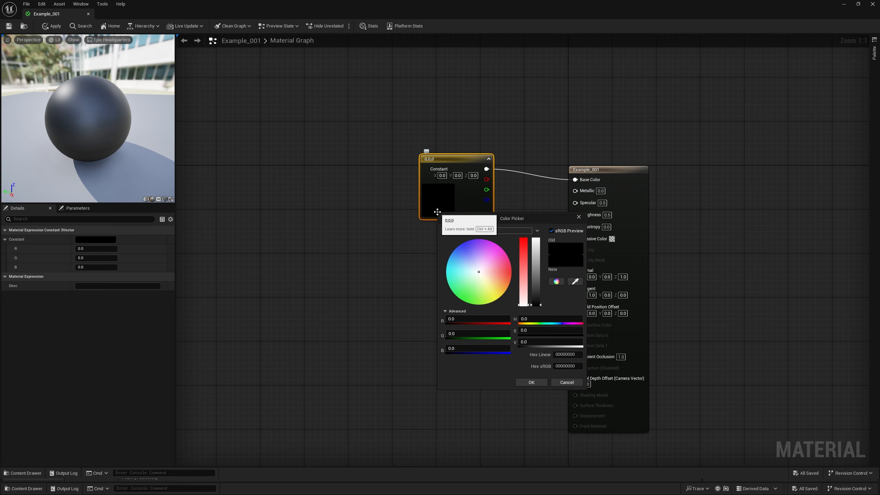
left_click(84, 240)
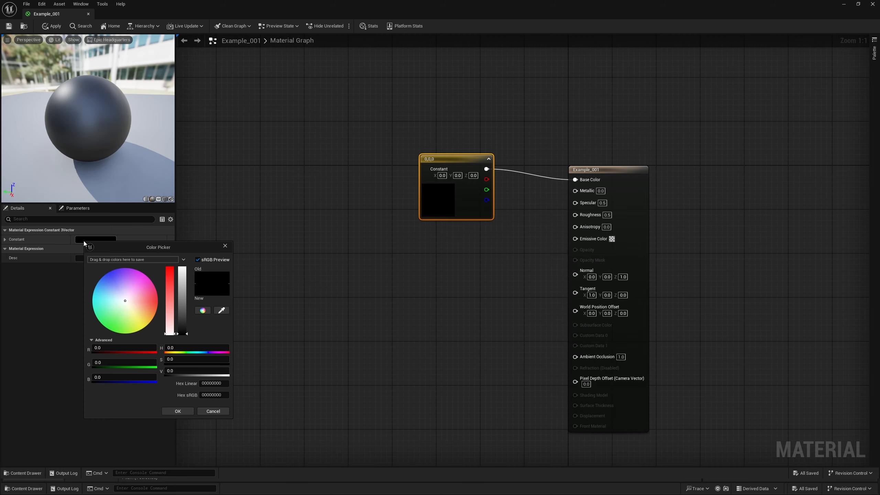
left_click(224, 246)
left_click_drag(450, 204, 438, 209)
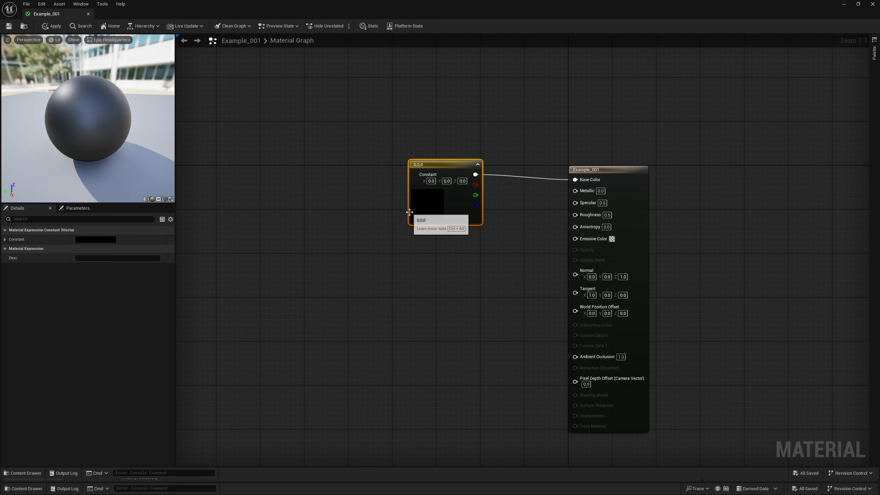
key("Delete")
Place a new Constant3Vector node beside the material node and connect its output to Base Color
right_click_drag(422, 207, 412, 223)
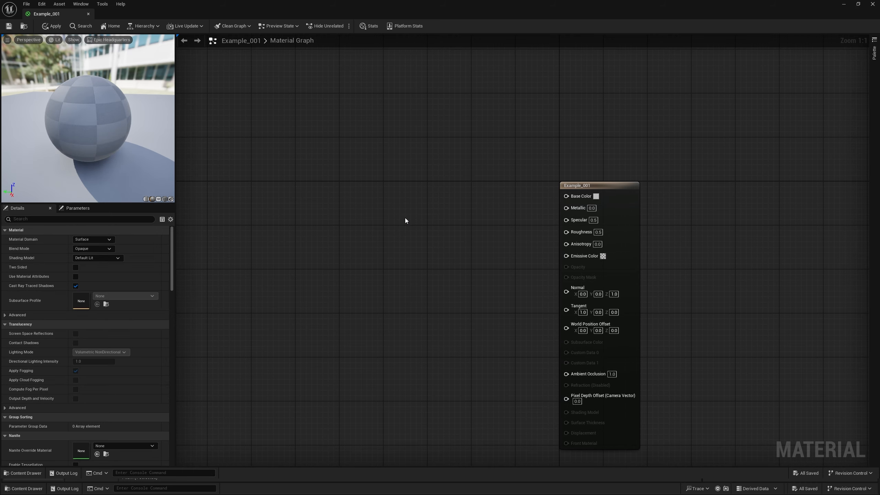
left_click(391, 159)
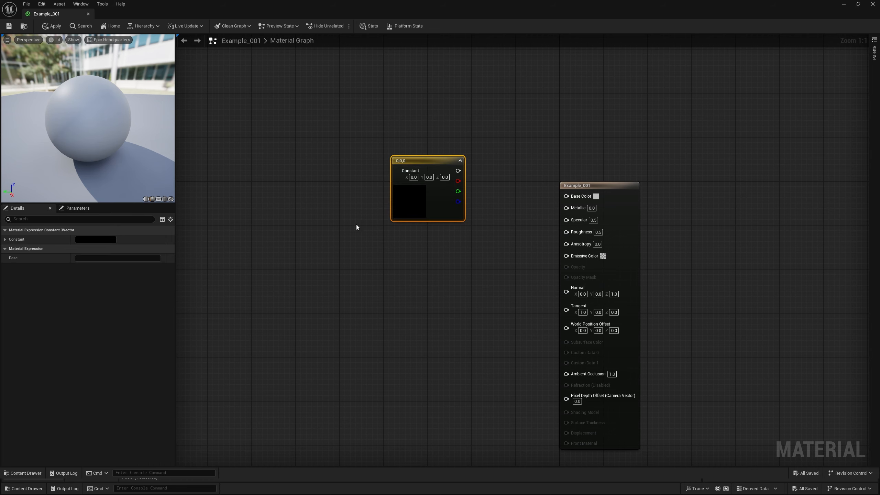
left_click_drag(573, 198, 458, 171)
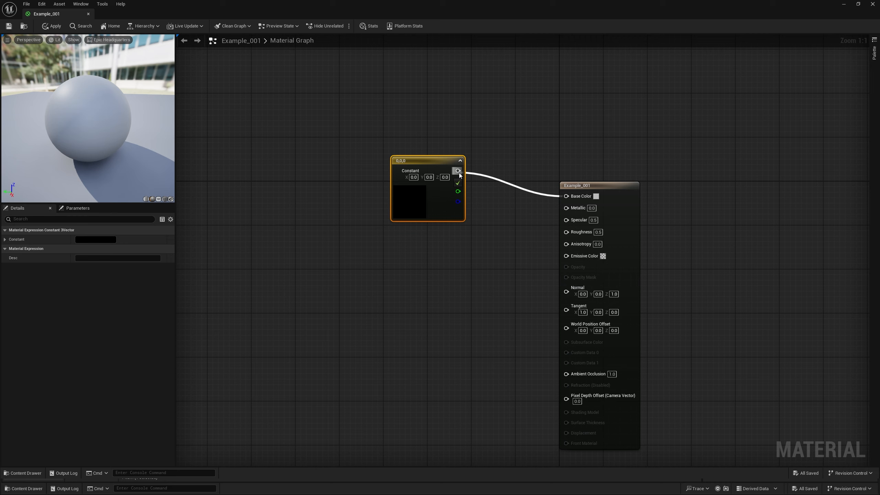
Add a single-value Constant node below the Constant3Vector node
right_click_drag(464, 261, 460, 232)
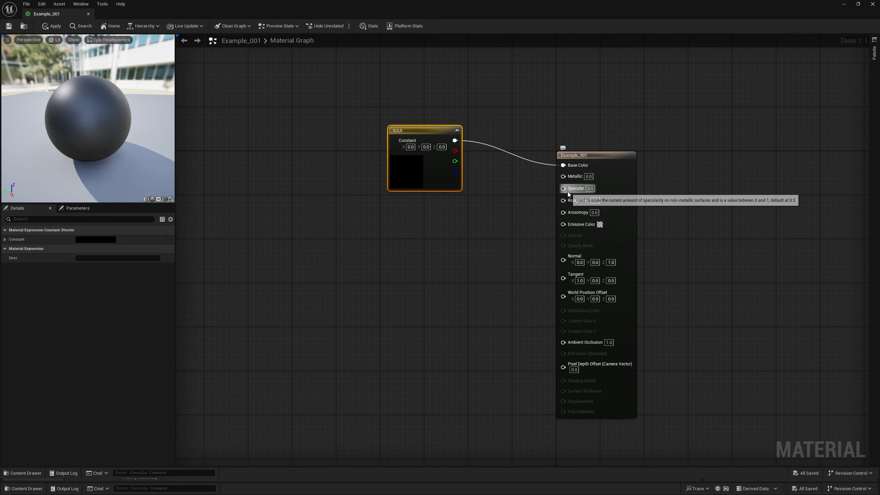
right_click(399, 212)
type("1")
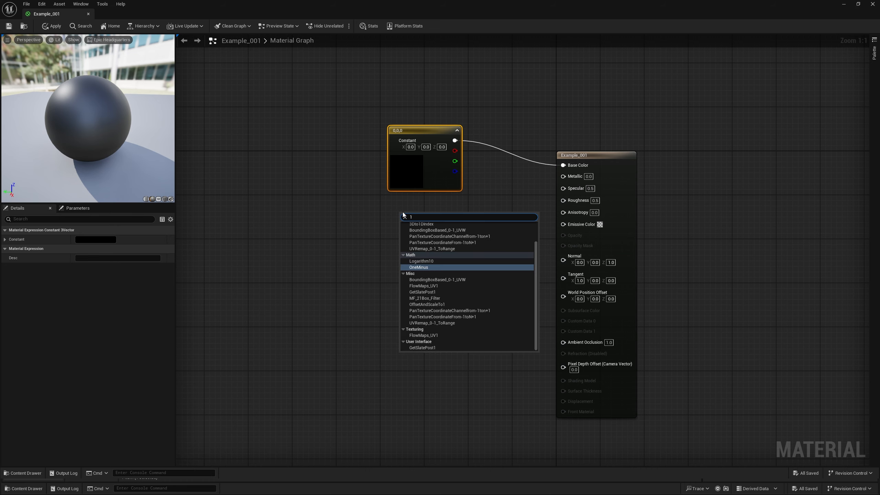
type("con")
key("BackSpace")
key("BackSpace")
key("BackSpace")
key("BackSpace")
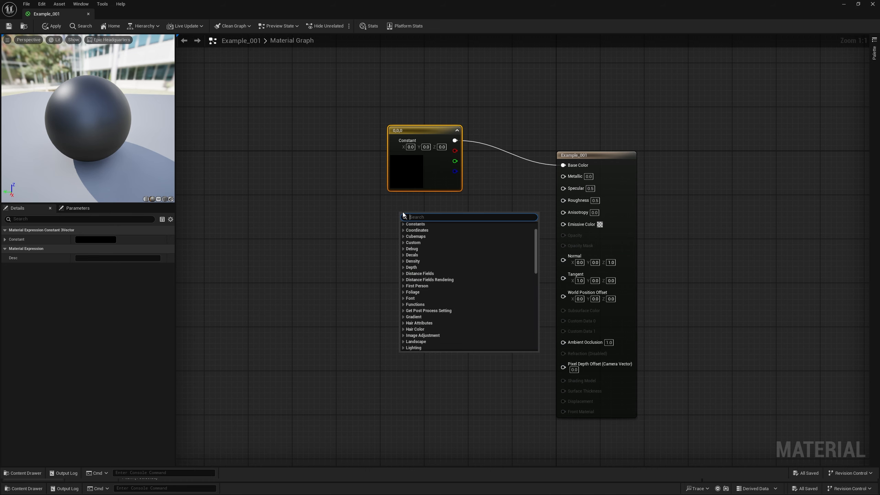
type("constan")
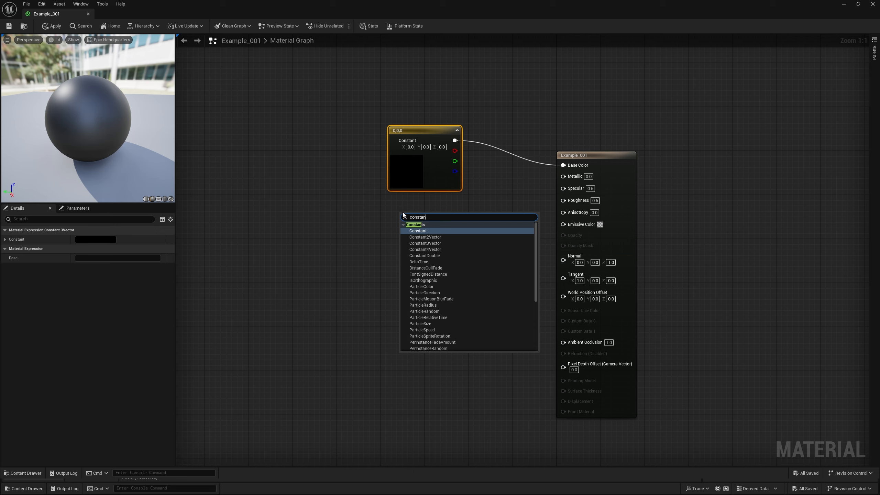
key("Return")
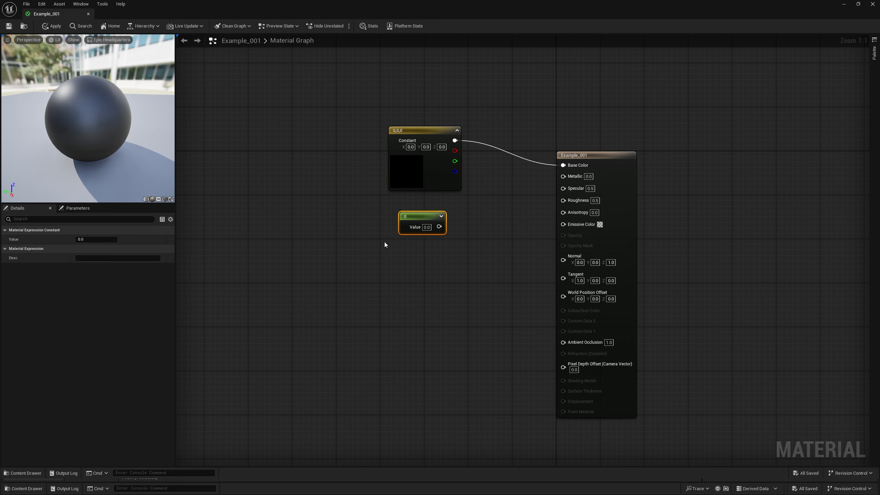
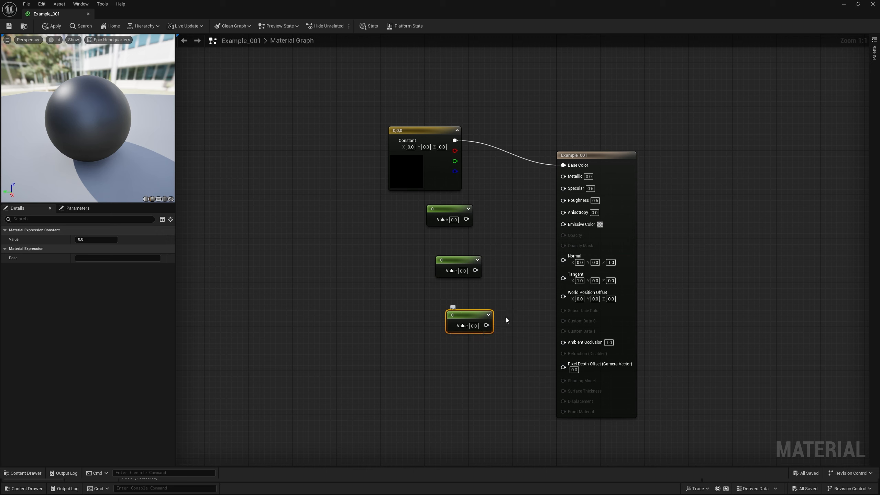
Delete the two lower Constant nodes and duplicate the remaining Constant twice in the space below it
left_click_drag(506, 336, 435, 254)
key("Delete")
left_click(446, 211)
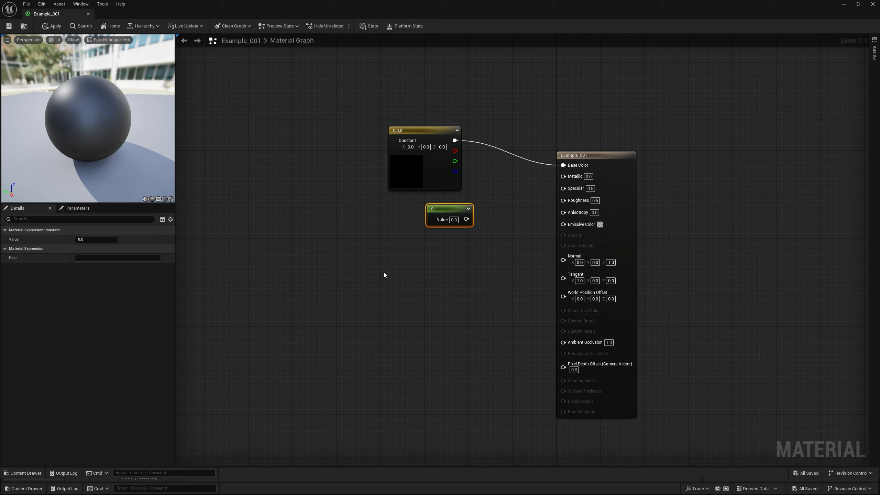
key("ctrl+d")
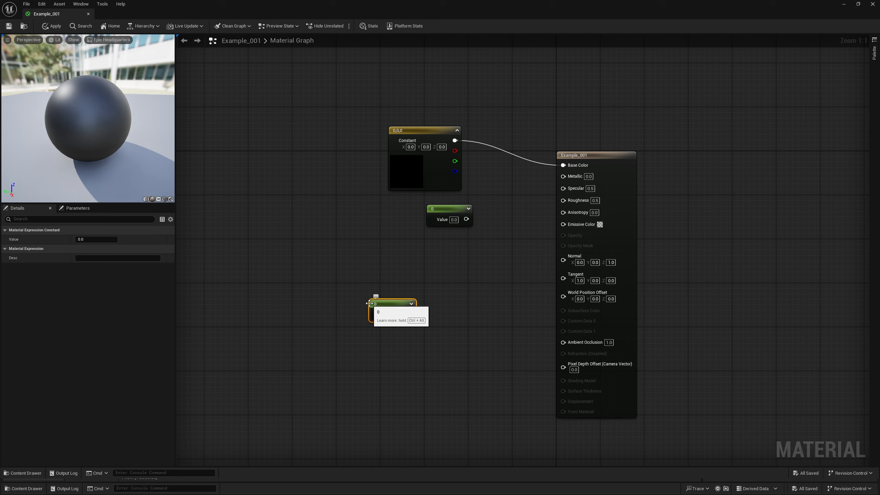
key("ctrl+d")
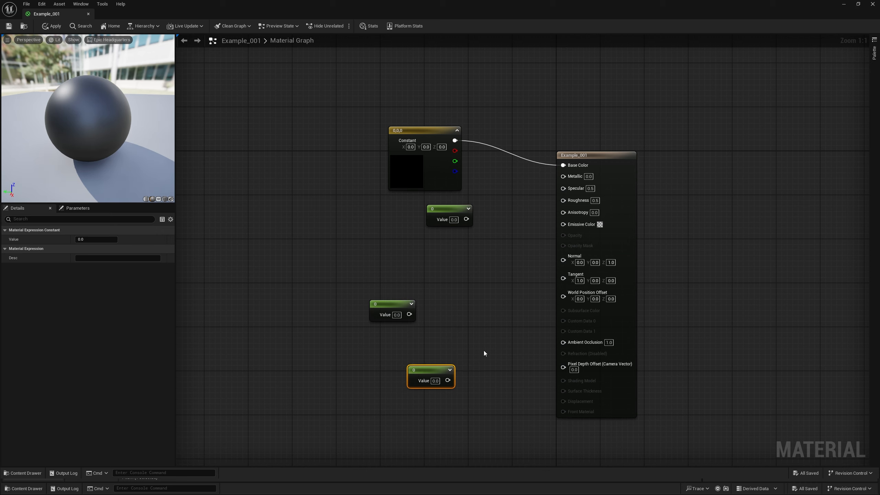
Remove both copied Constants and make two fresh duplicates of the remaining Constant, stacked directly beneath it
left_click_drag(438, 342, 398, 300)
key("Delete")
left_click(452, 208)
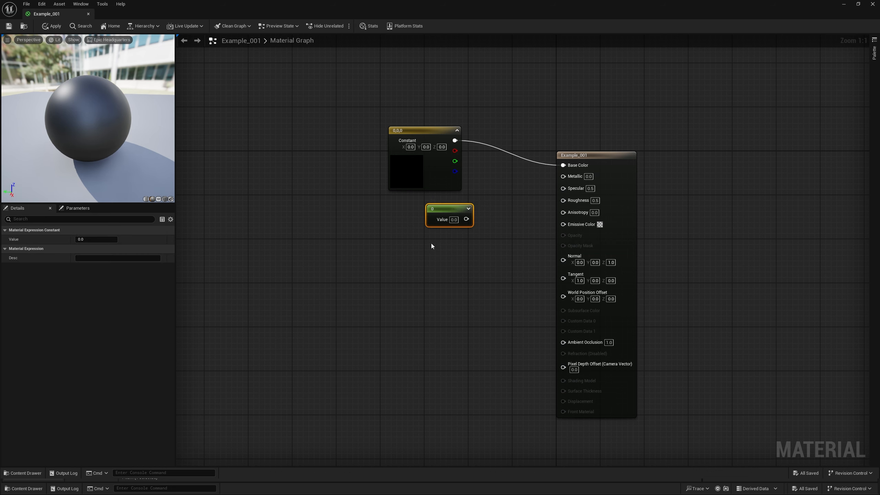
key("ctrl+d")
key("ctrl+d")
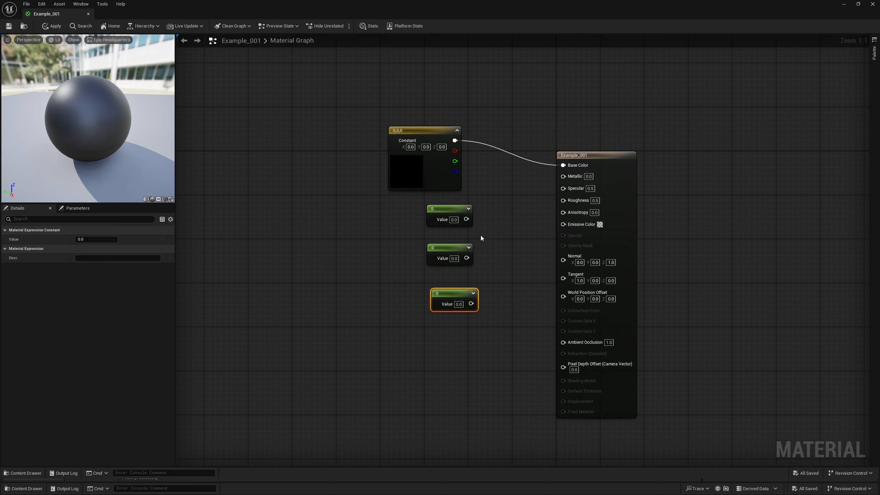
Set the values of the middle and lowest Constant nodes to 0.5, leaving the Specular input disconnected
left_click_drag(467, 257, 564, 189)
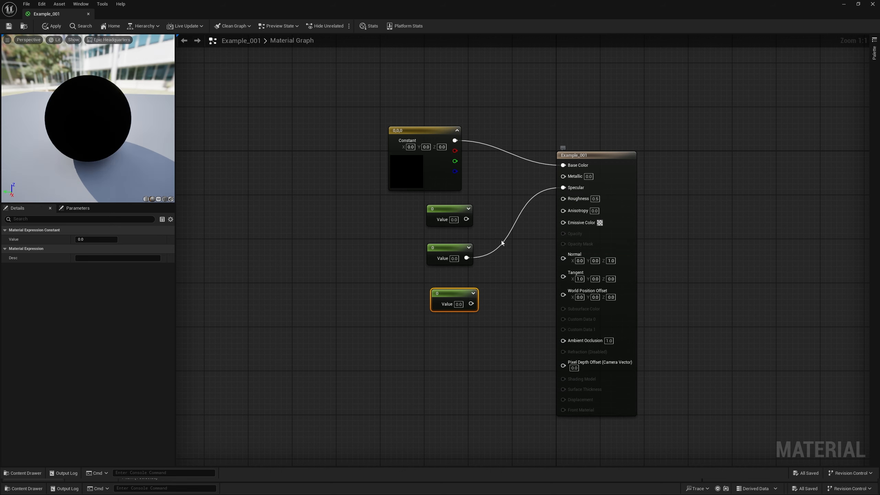
left_click(563, 189, "alt")
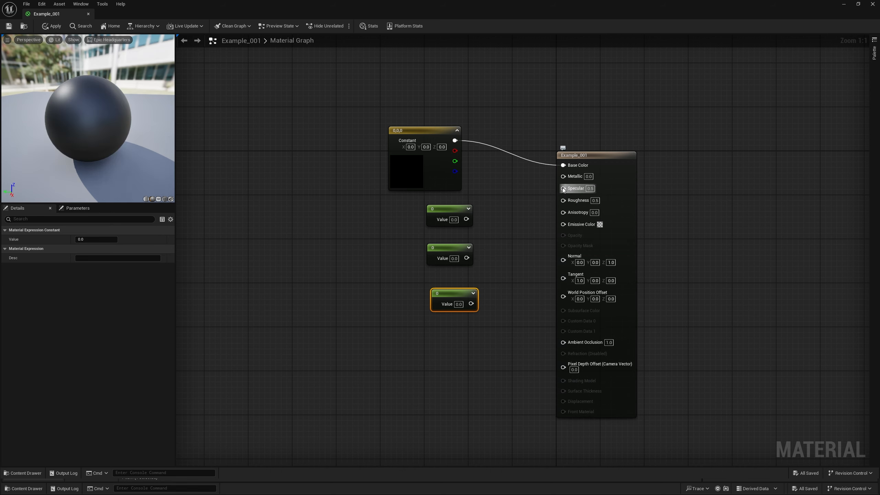
left_click(453, 258)
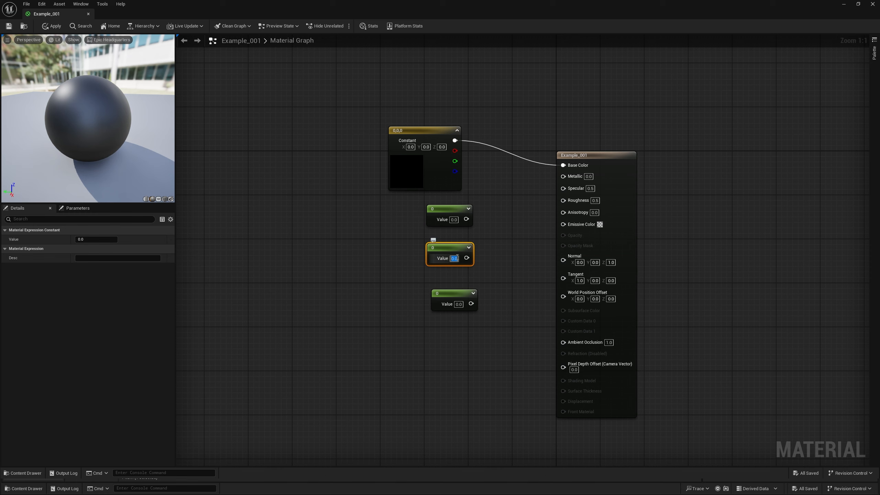
type(".5")
left_click(459, 305)
type(".5")
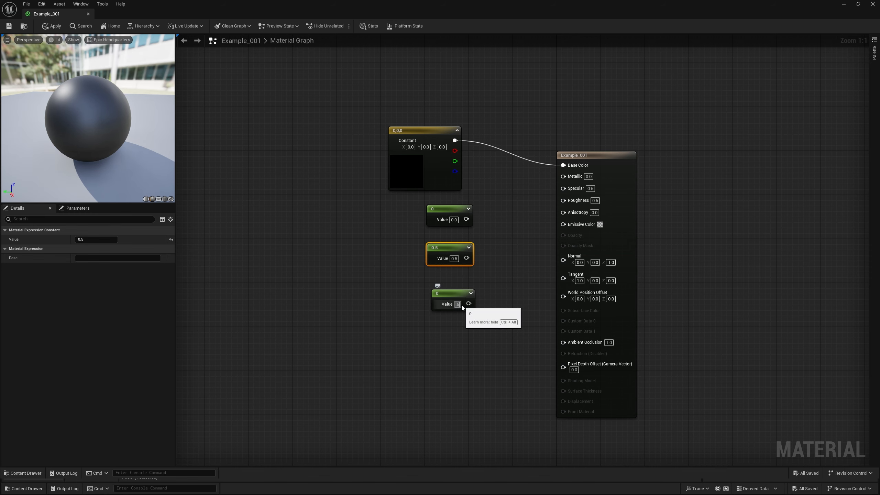
key("Return")
left_click(491, 282)
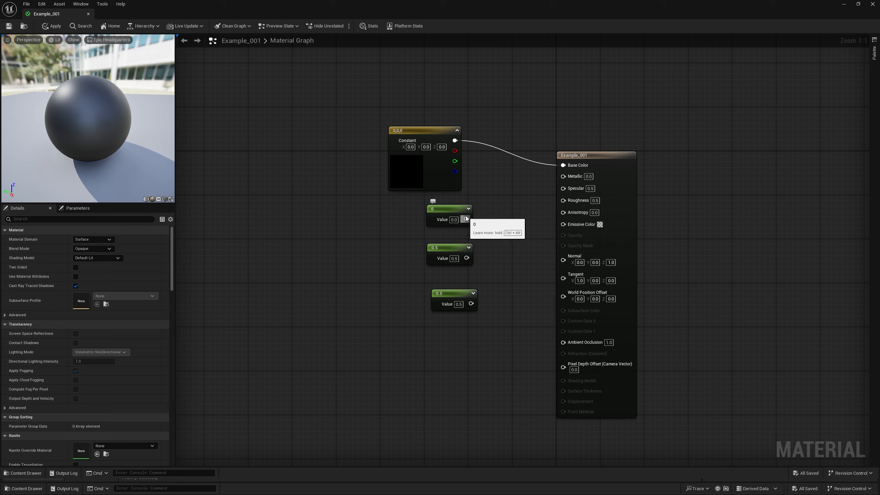
Connect the three Constant nodes, in order from highest to lowest, to the Metallic, Specular and Roughness inputs
left_click_drag(467, 219, 563, 176)
left_click_drag(467, 258, 563, 187)
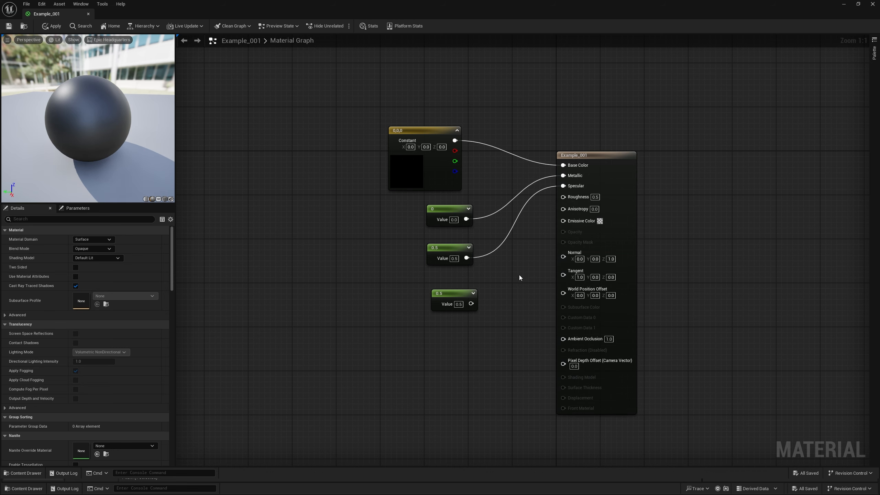
left_click_drag(473, 303, 563, 196)
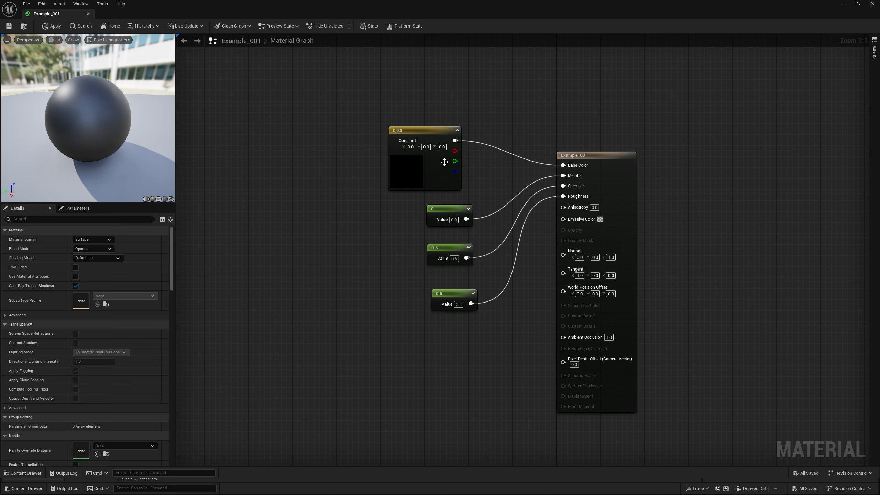
Move the three Constant nodes into staggered positions below the Constant3Vector, with the Roughness one placed lowest
left_click_drag(458, 296, 435, 283)
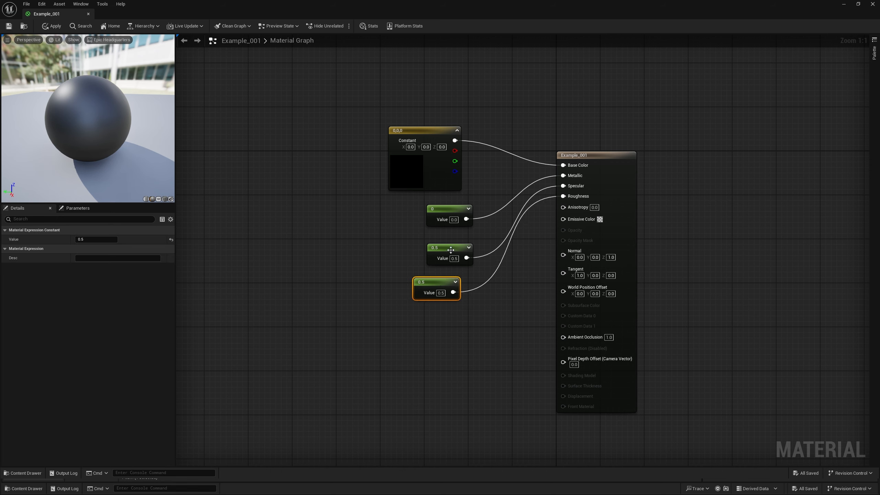
left_click_drag(450, 248, 459, 250)
left_click_drag(447, 207, 441, 209)
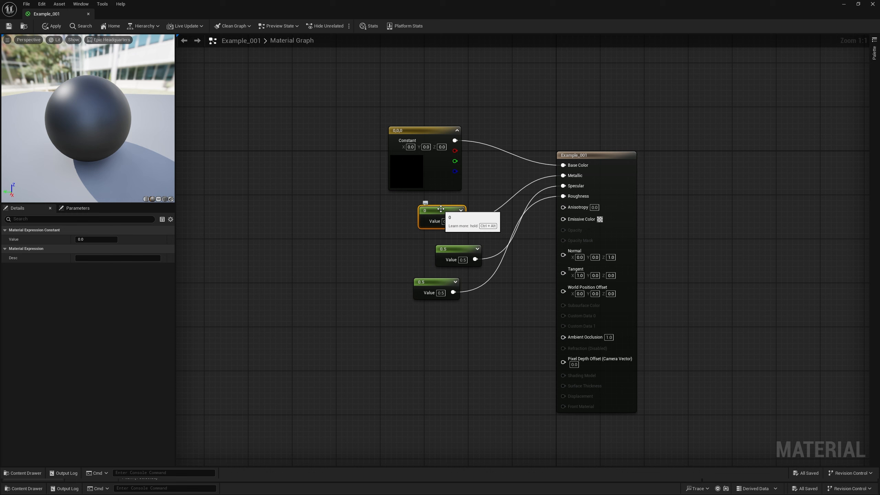
left_click(432, 323)
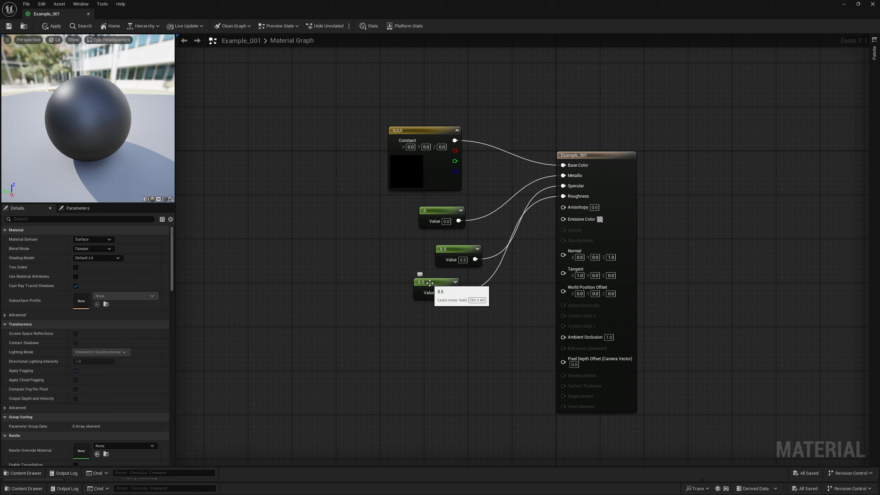
left_click_drag(430, 283, 429, 307)
Distribute the Constant3Vector and the three Constant nodes vertically and align their right edges
left_click(426, 181)
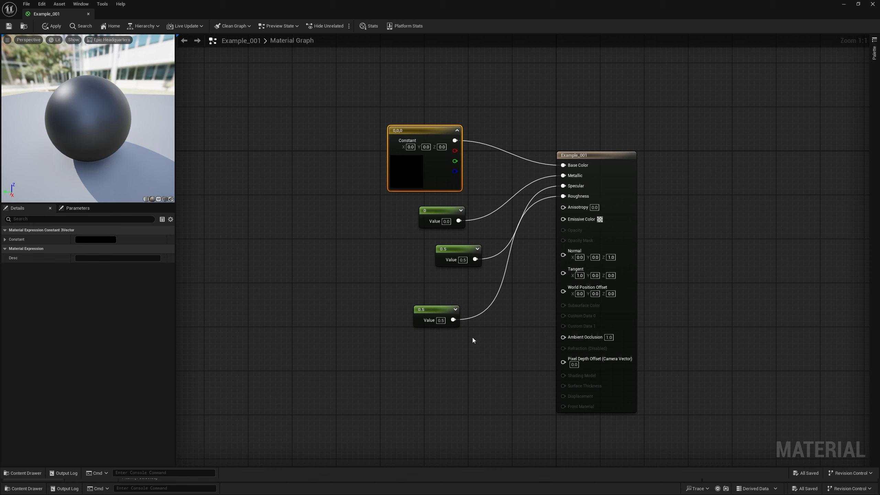
left_click_drag(472, 339, 416, 166)
right_click(424, 171)
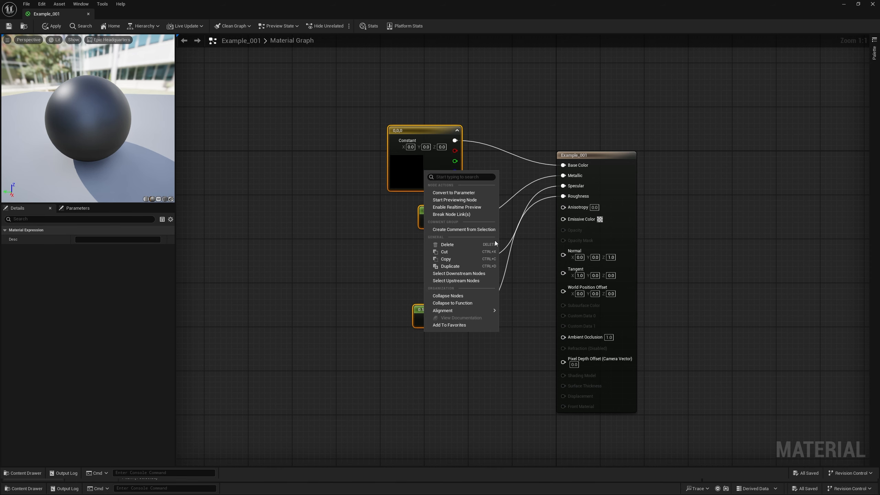
mouse_move(480, 311)
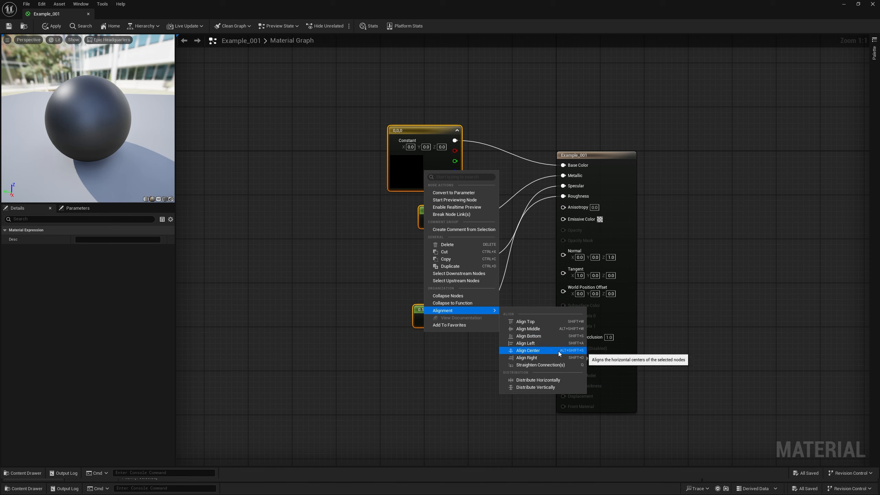
left_click(536, 389)
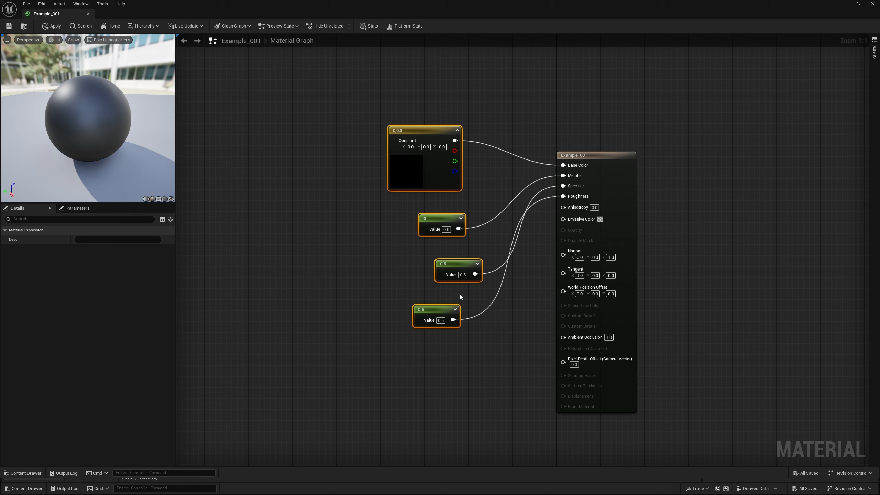
right_click(429, 172)
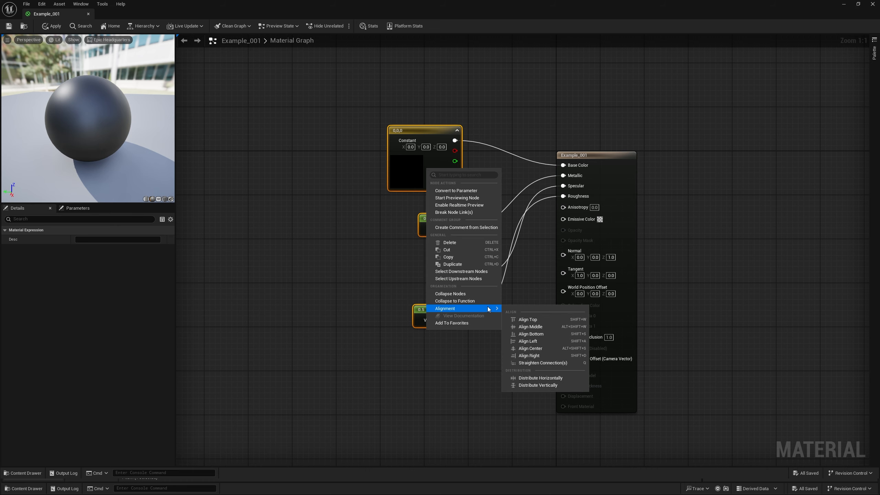
left_click(529, 355)
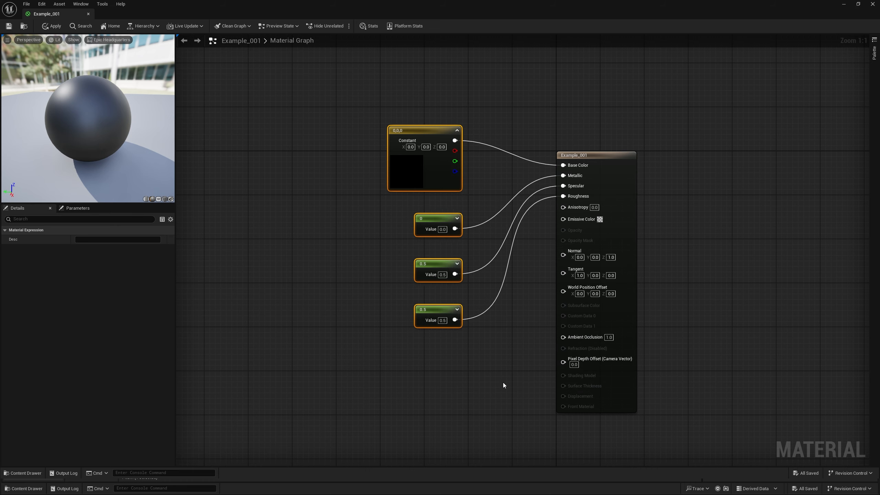
Move the four aligned constant nodes up together relative to the Example_001 material node
right_click_drag(503, 385, 455, 445)
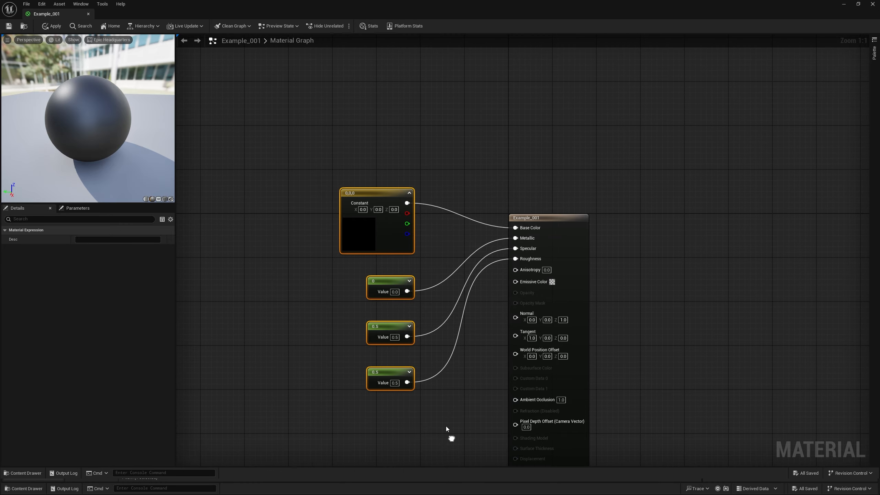
left_click_drag(377, 239, 376, 210)
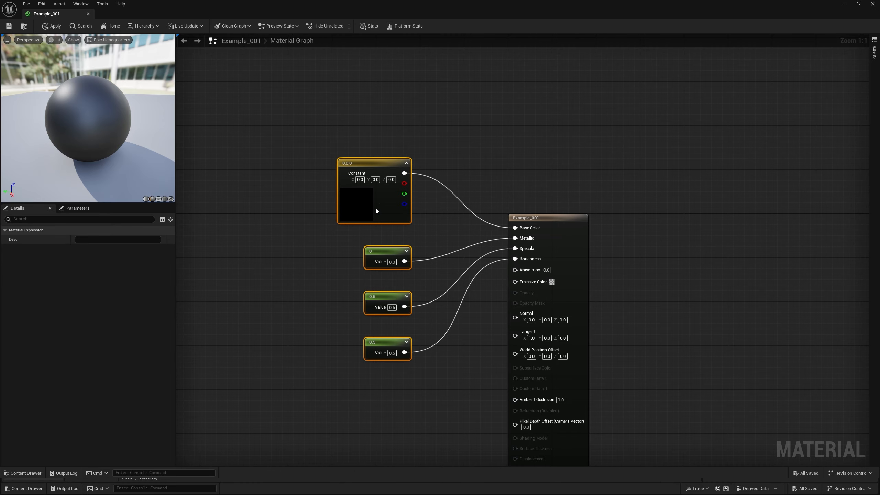
left_click(304, 298)
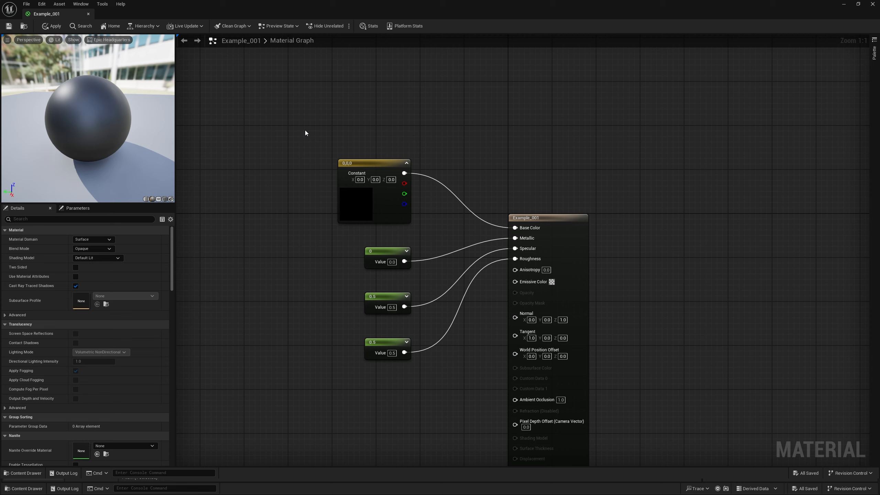
Create a comment box around the Constant3Vector node and title it "Color"
left_click_drag(305, 130, 436, 242)
type("c")
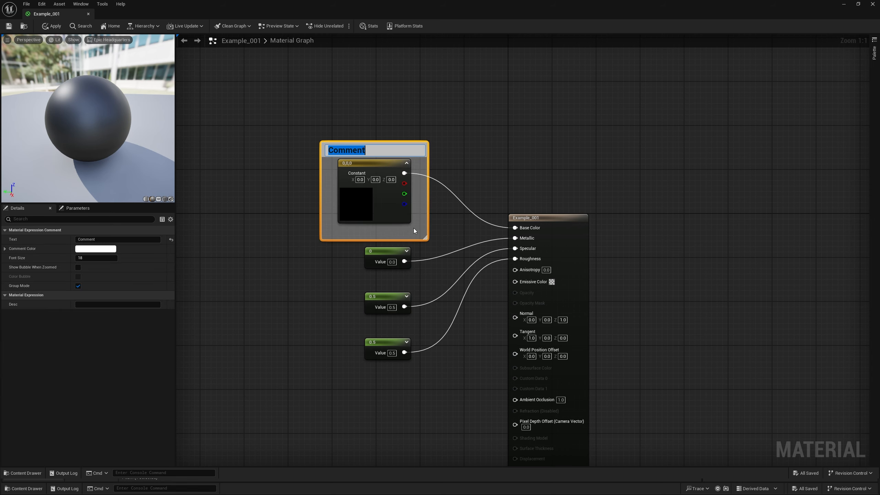
type("Color")
key("Return")
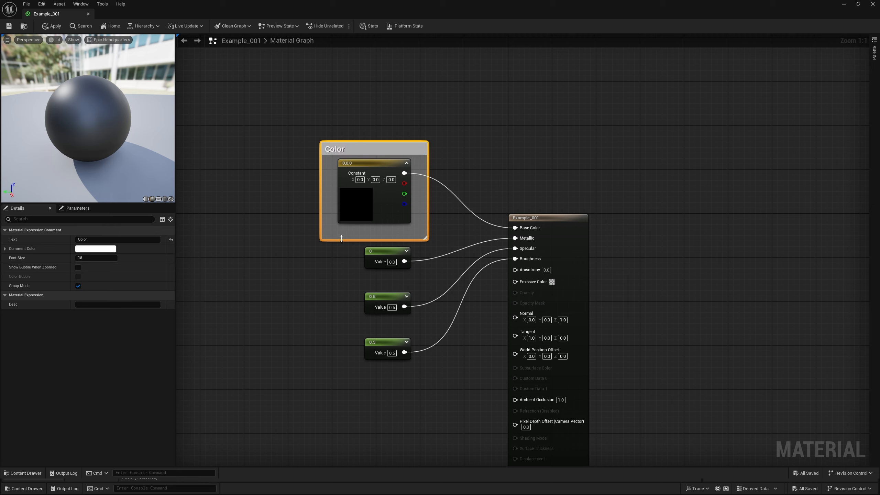
Set the Color comment's font size to 12 and make it red with G and B at 0.0
left_click(5, 248)
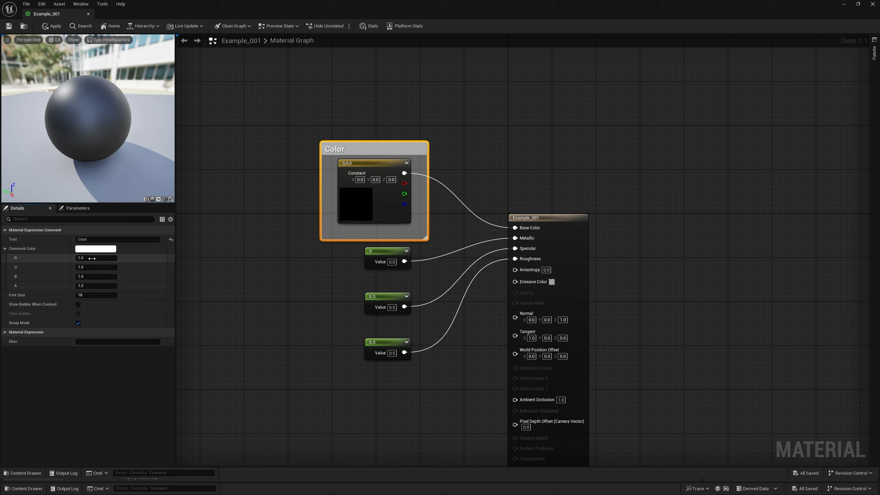
left_click(101, 295)
type("12")
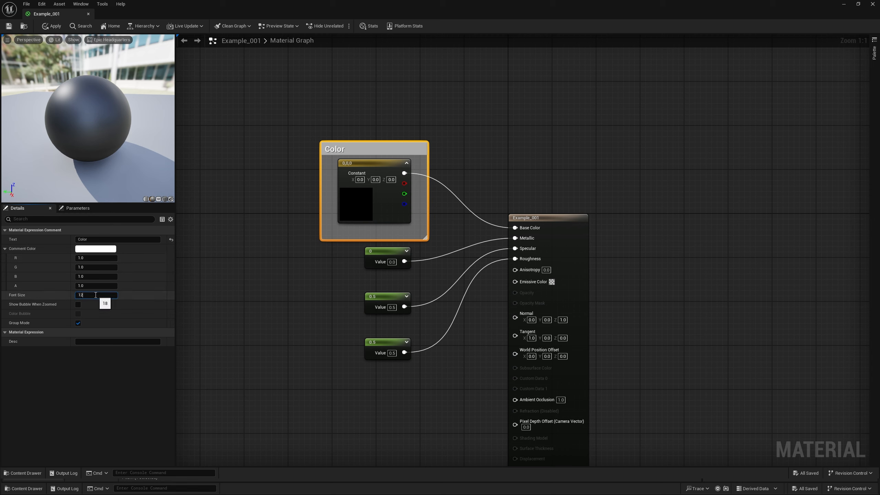
key("Return")
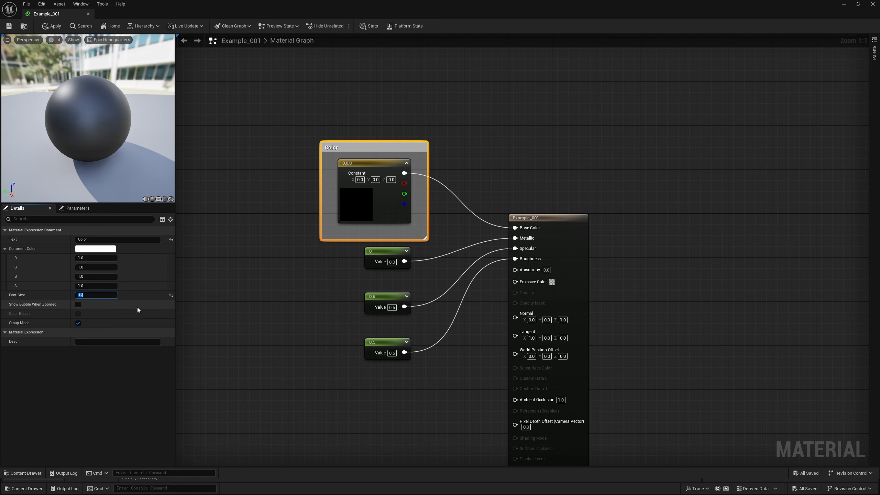
left_click_drag(99, 267, 79, 277)
left_click(98, 277)
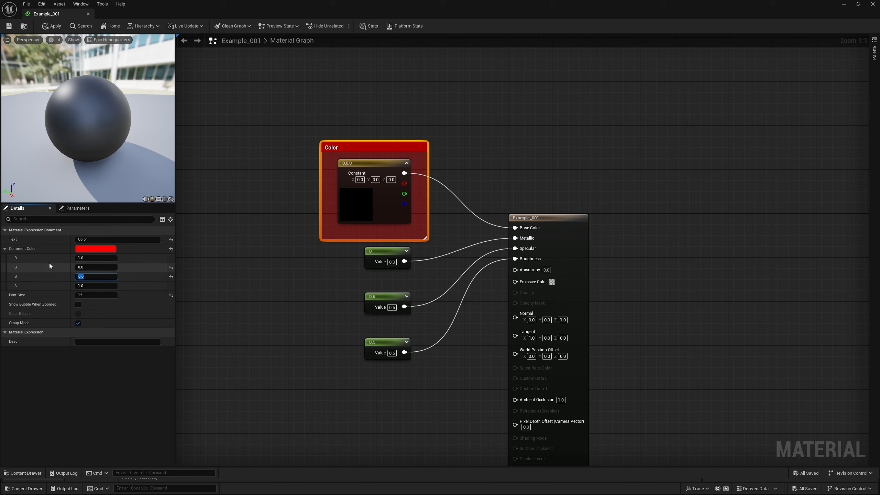
left_click(271, 258)
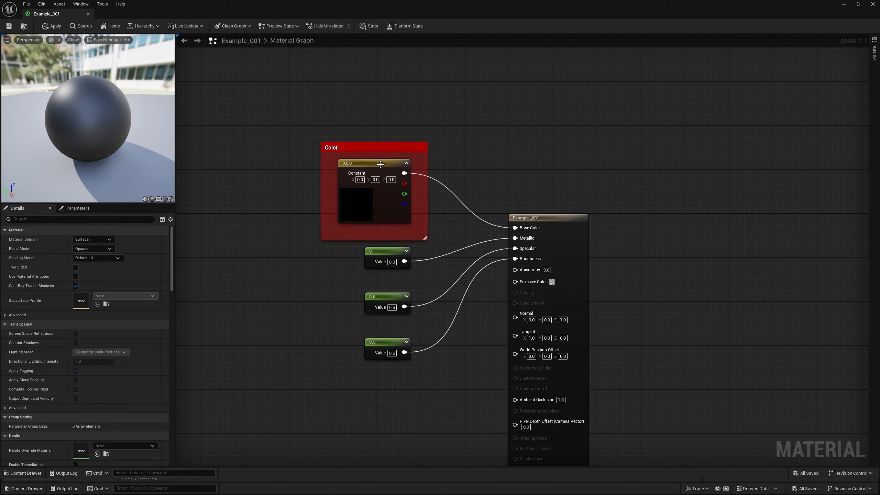
Try adjusting the Color comment's alpha and reset it to its default
left_click(372, 143)
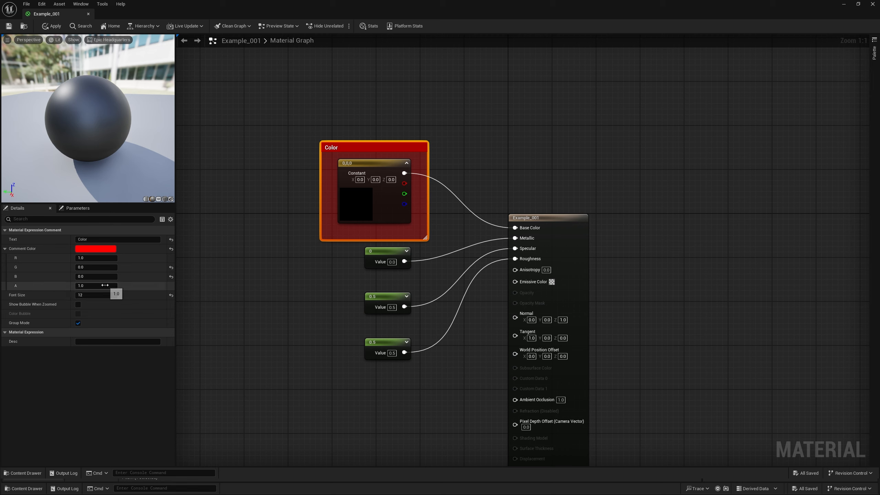
mouse_move(106, 285)
left_mouse_down()
mouse_move(84, 286)
mouse_move(104, 284)
left_mouse_up()
left_click(171, 286)
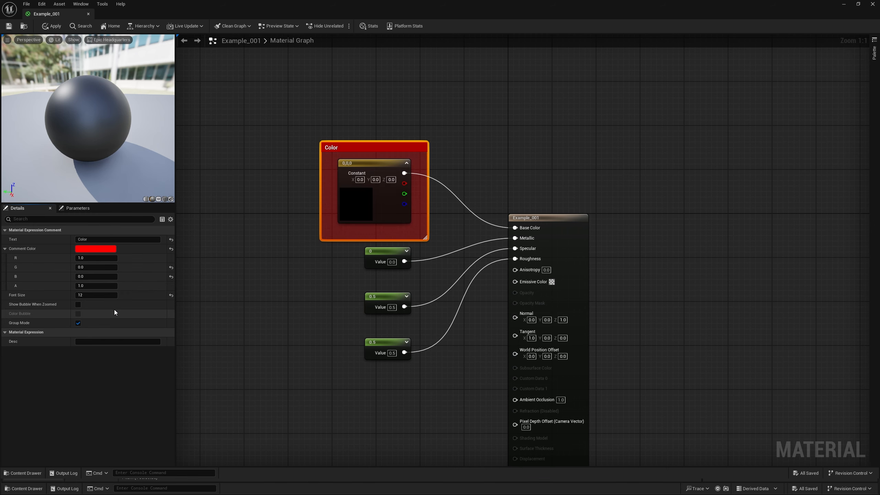
left_click(349, 317)
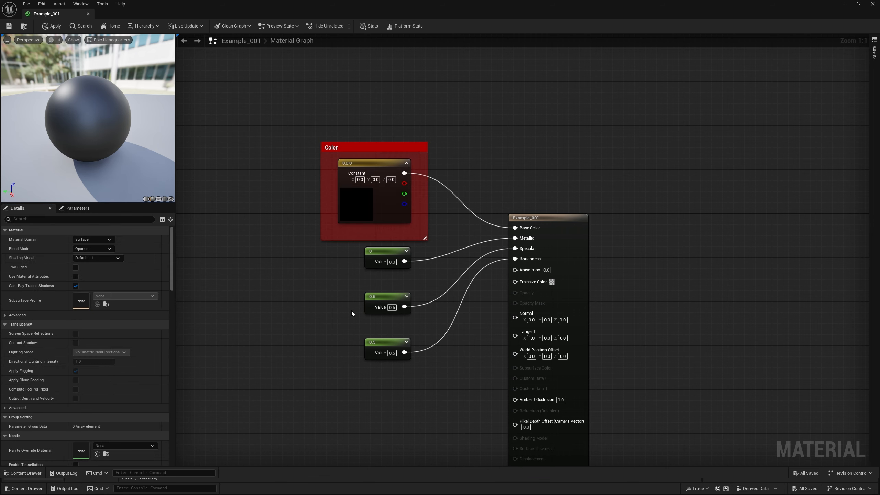
Move the Specular and Roughness Constant nodes up so they sit closer beneath the Metallic Constant
left_click_drag(389, 344, 390, 329)
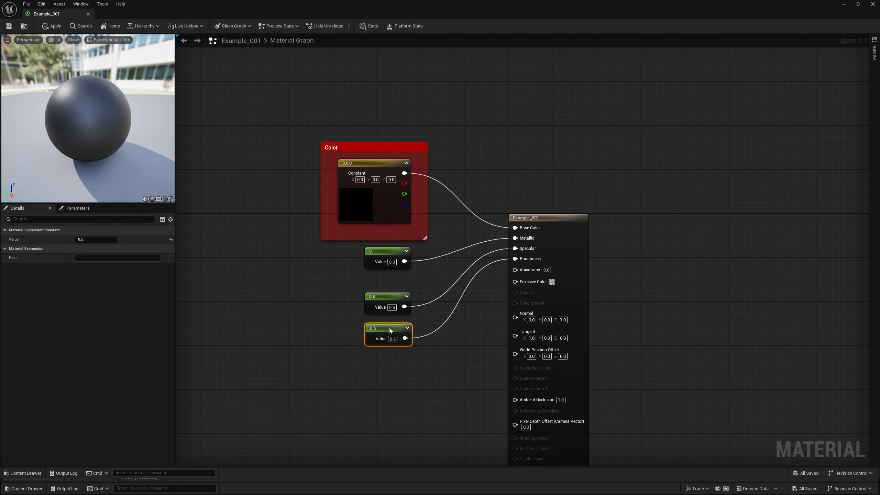
left_click_drag(400, 359, 389, 307)
left_click_drag(389, 297, 391, 285)
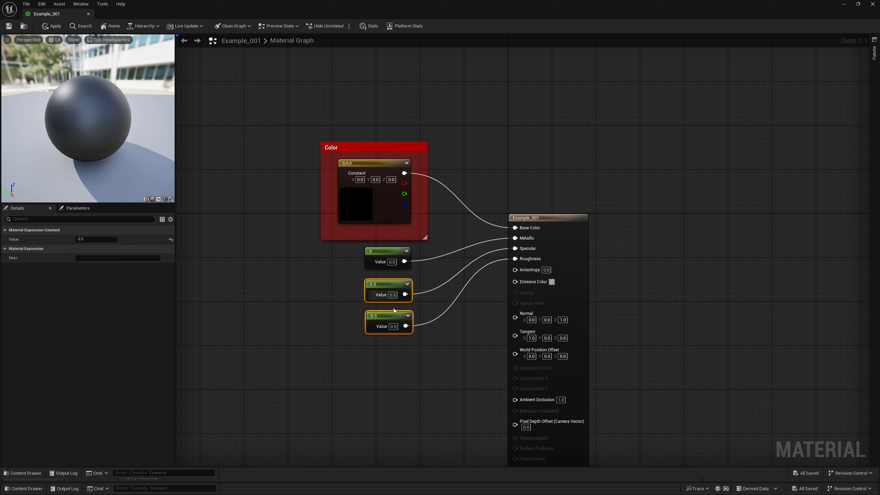
Distribute the Metallic, Specular and Roughness Constant nodes vertically and apply Straighten Connection(s) to them
left_click(385, 264, "shift")
right_click(382, 255)
mouse_move(440, 393)
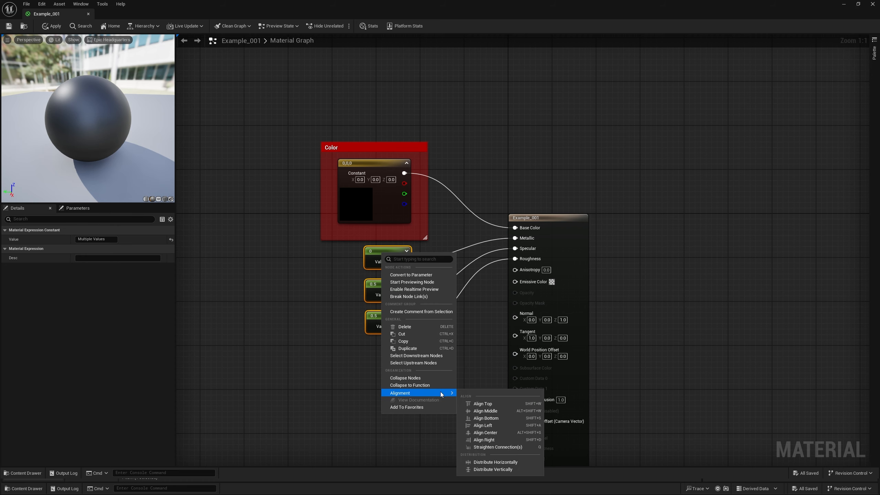
left_click(512, 469)
right_click(386, 283)
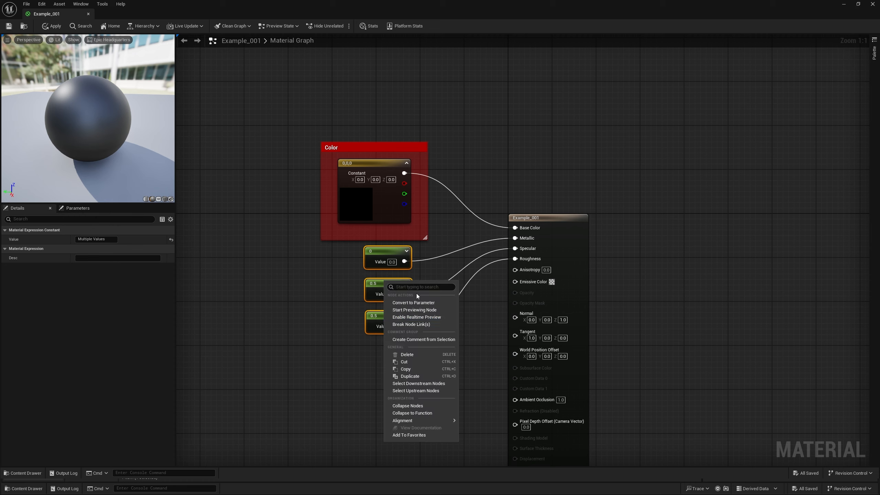
mouse_move(457, 420)
left_click(510, 447)
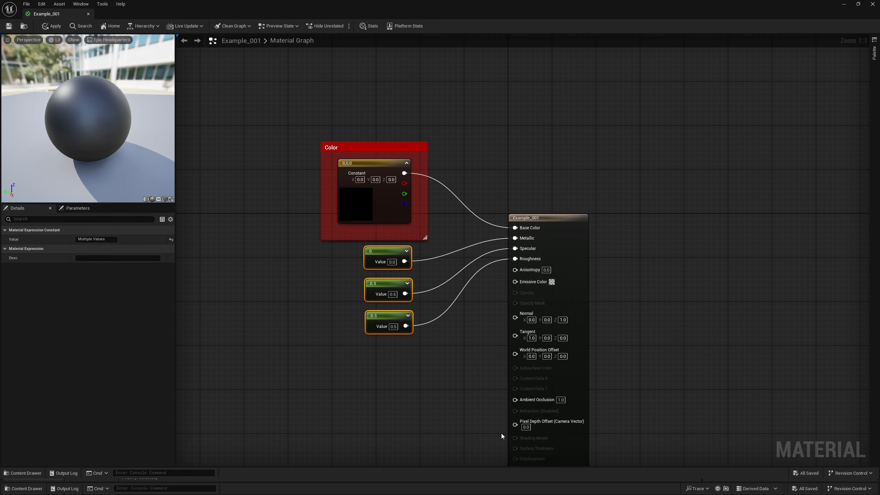
Move the three Constant nodes further below the Color comment and enclose them in a comment titled "Surface"
left_click_drag(396, 287, 395, 315)
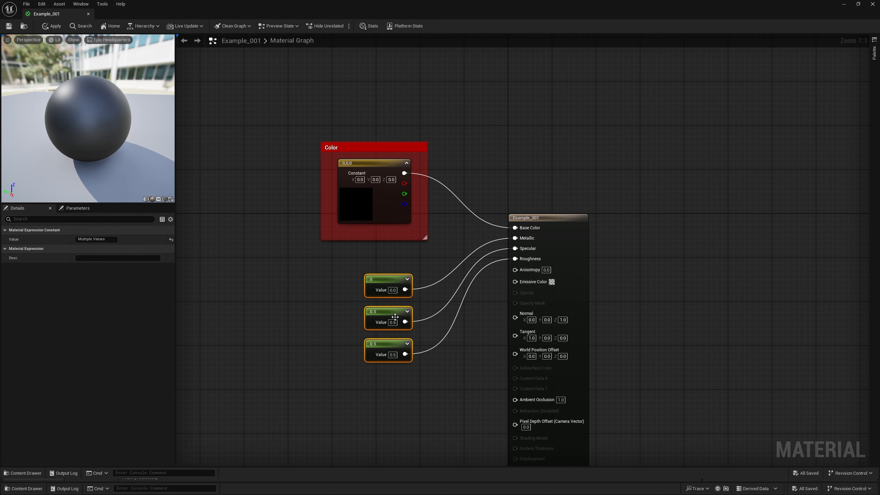
type("c")
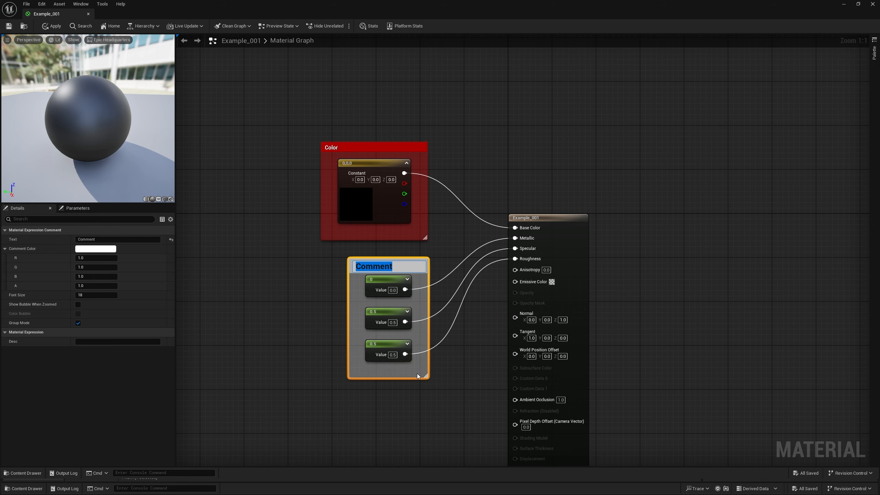
type("Surface")
key("Return")
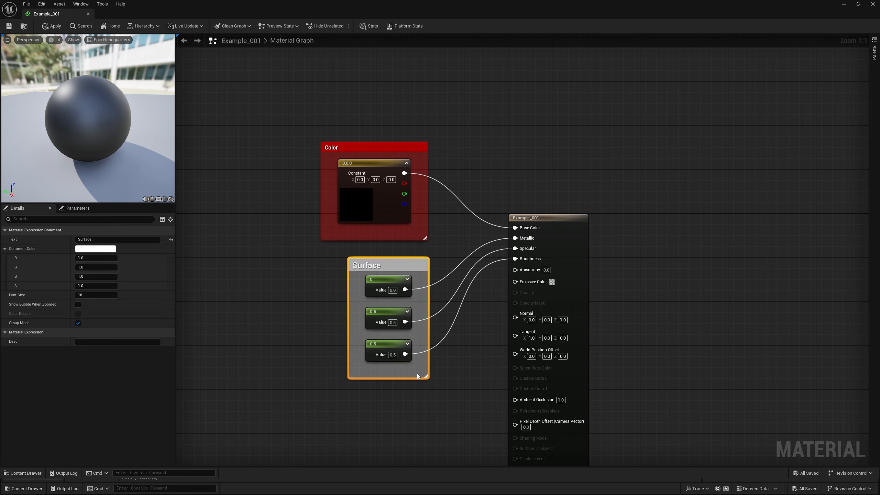
Style the Surface comment with font size 12 and a green color with R and B at 0.0, and save the material
left_click(96, 295)
type("12")
key("Return")
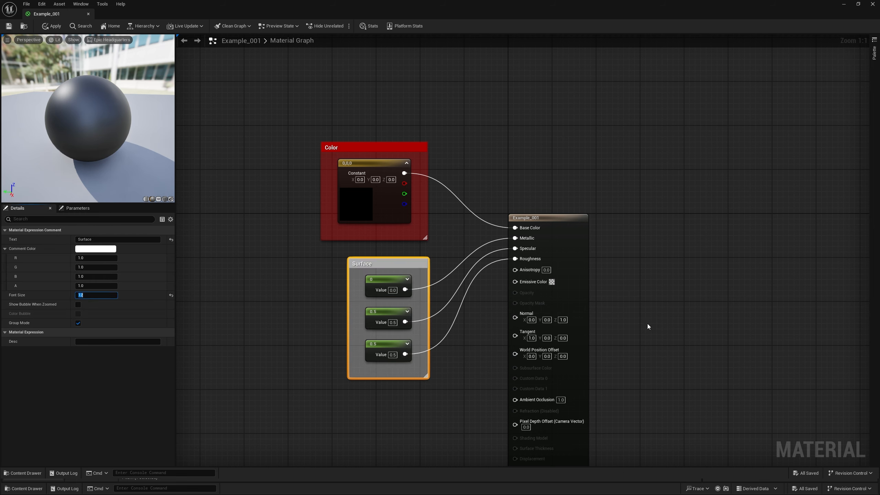
left_click(95, 258)
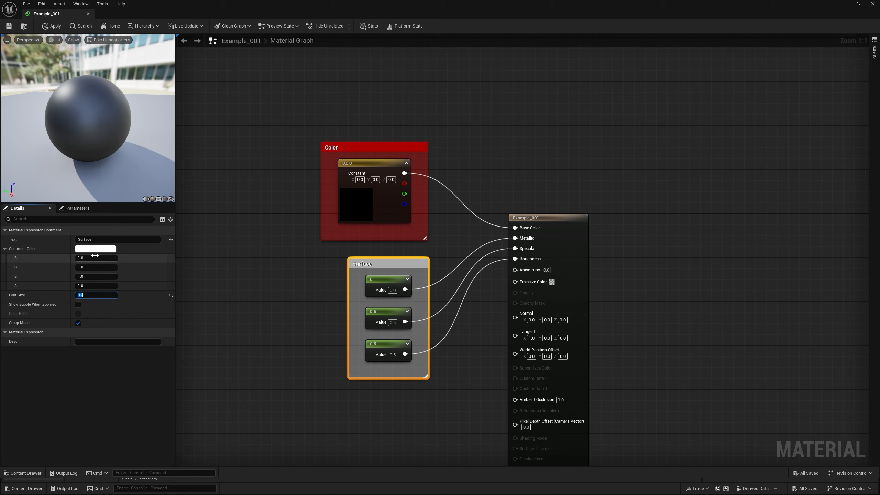
type("0")
left_click(96, 276)
type("0")
key("Return")
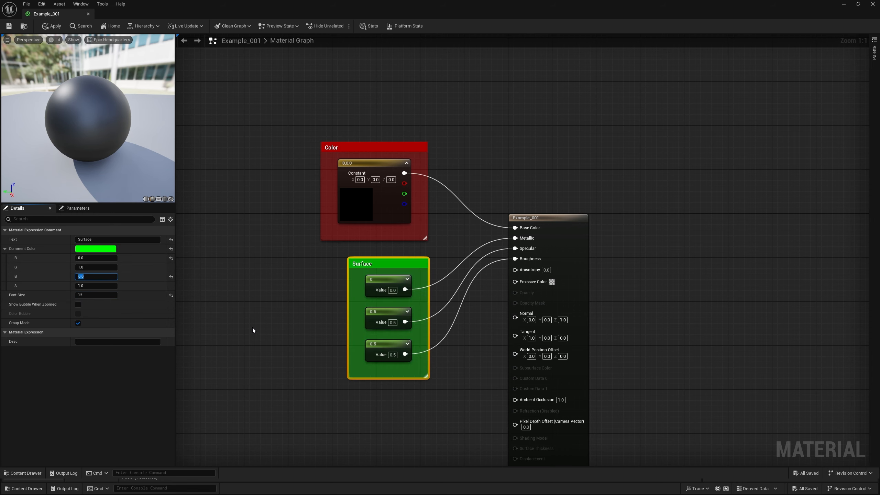
key("ctrl+s")
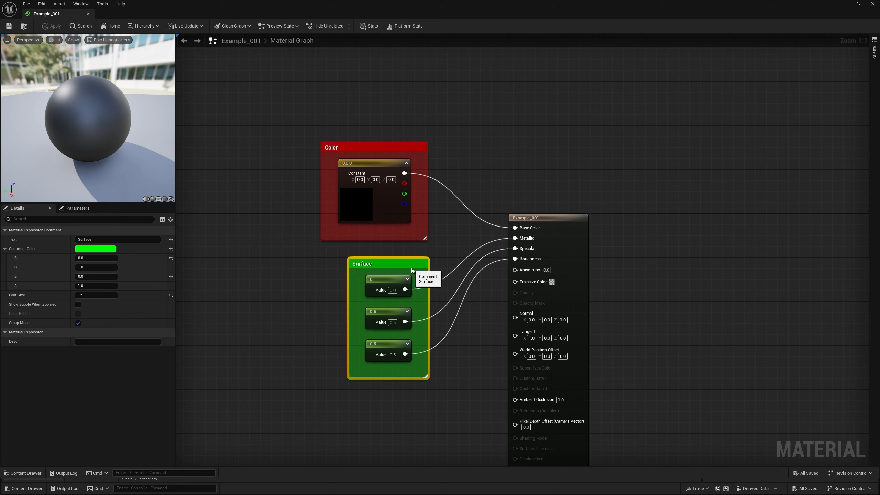
Align the right edges of the Color and Surface comments
left_click_drag(444, 271, 426, 132)
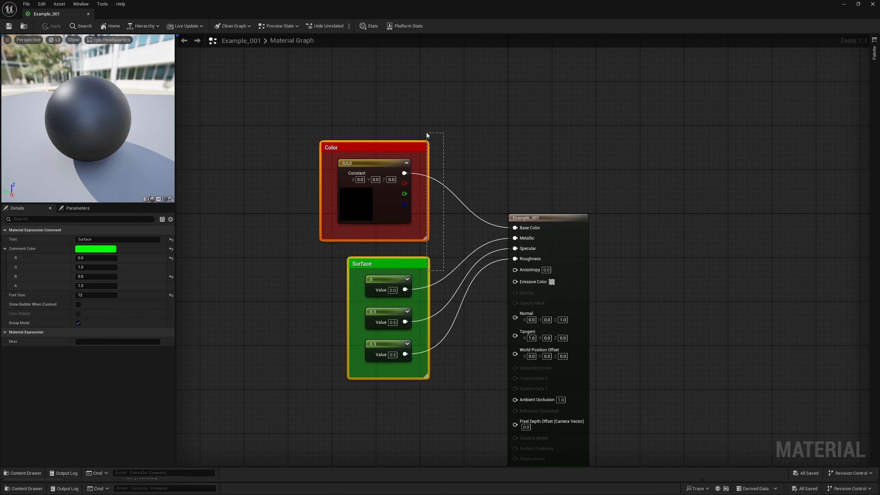
right_click(422, 147)
mouse_move(478, 210)
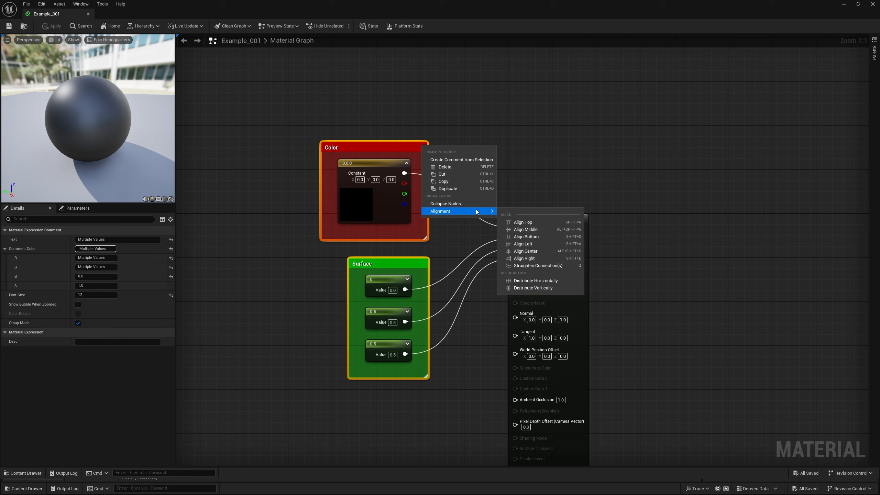
left_click(520, 259)
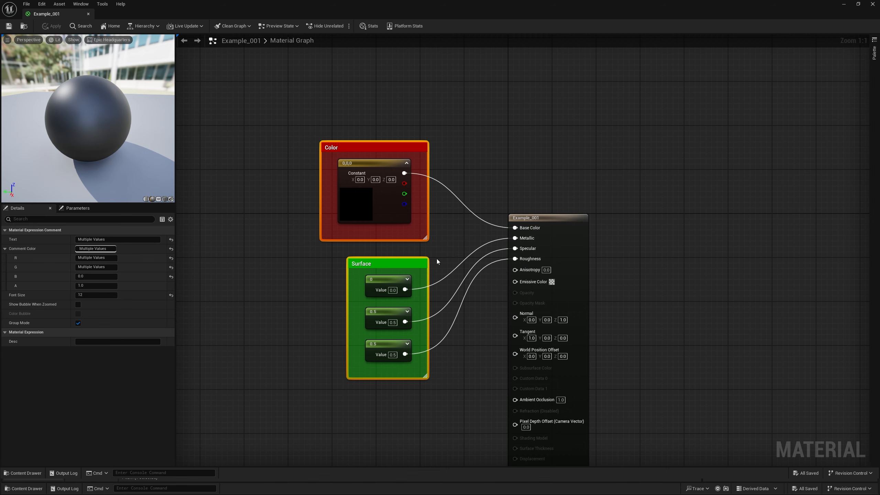
Try moving the Surface comment slightly down and undo the move
left_click(436, 243)
mouse_move(419, 265)
left_mouse_down()
mouse_move(332, 298)
mouse_move(437, 313)
mouse_move(383, 251)
mouse_move(411, 315)
mouse_move(440, 264)
mouse_move(422, 251)
mouse_move(417, 289)
mouse_move(422, 263)
mouse_move(440, 300)
mouse_move(423, 281)
left_mouse_up()
key("ctrl+z")
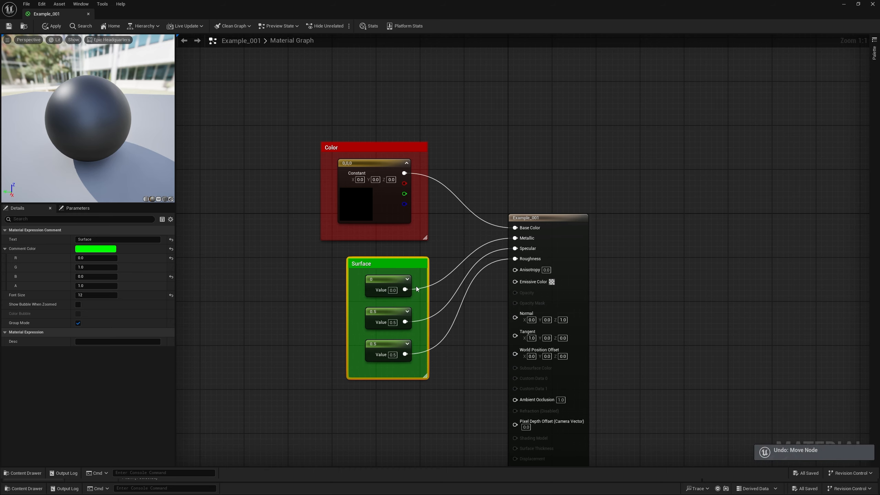
Break the connection between the top Constant node and the Metallic input, and undo the break
right_click_drag(616, 261, 678, 233)
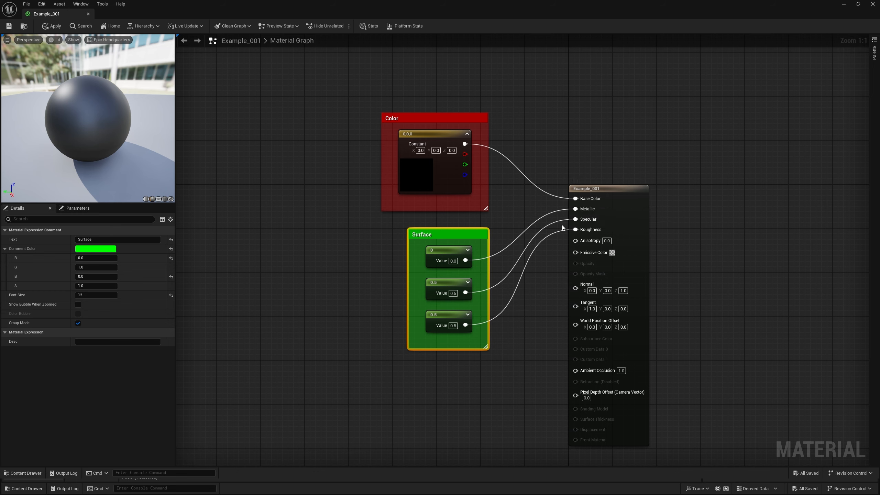
left_click(521, 234, "alt")
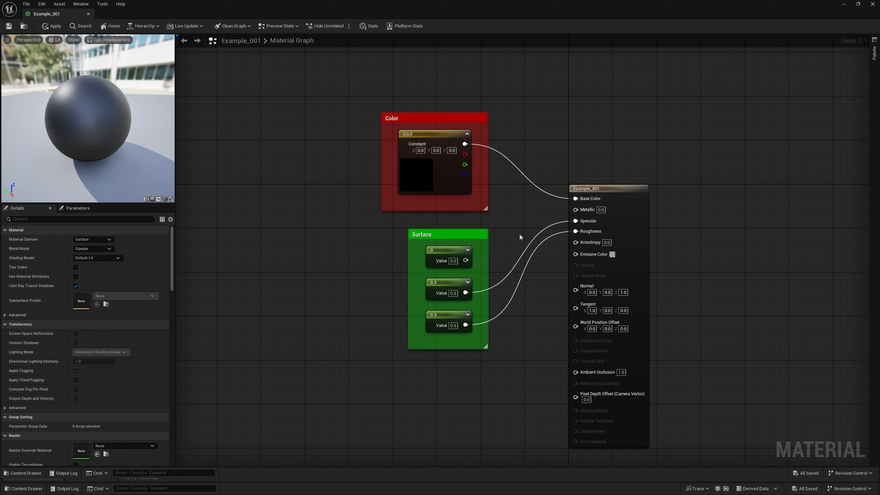
key("ctrl+z")
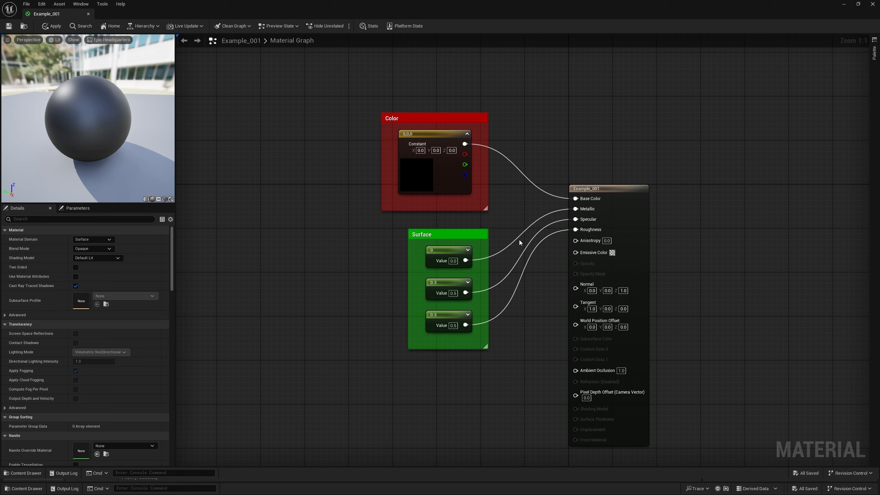
Try routing the Roughness connection through two reroute nodes placed below the Surface comment
double_click(526, 262)
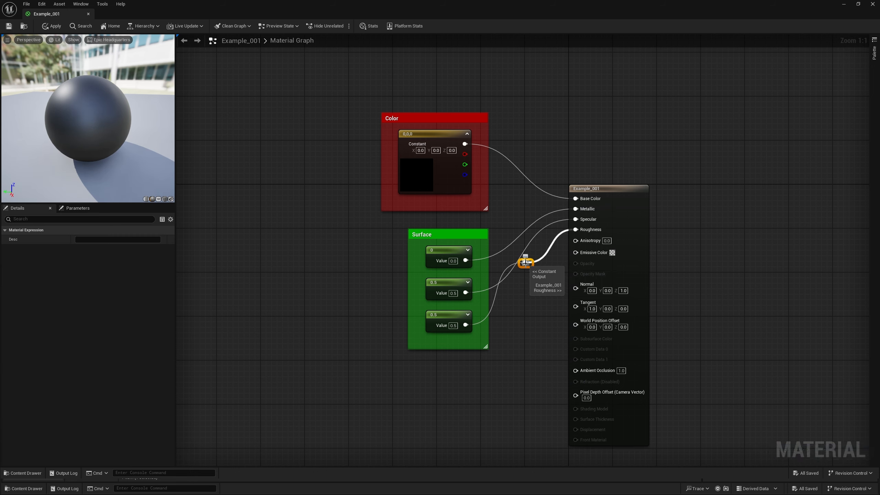
left_click_drag(526, 262, 421, 441)
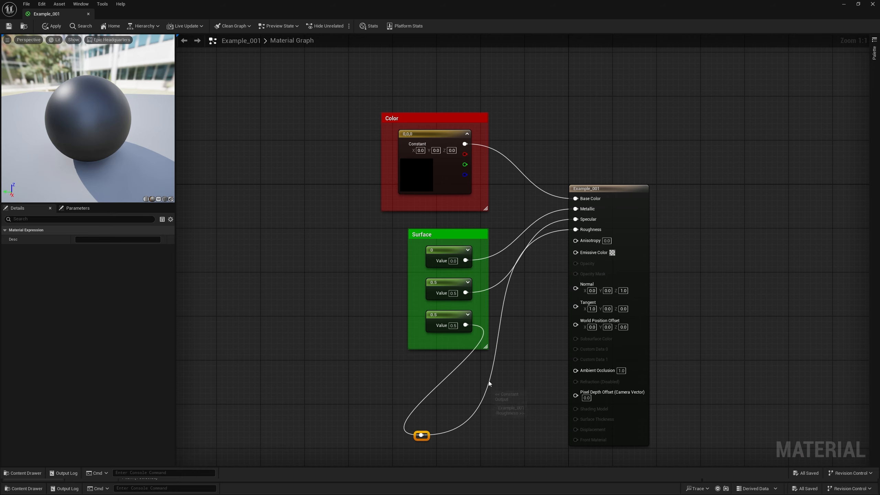
double_click(501, 323)
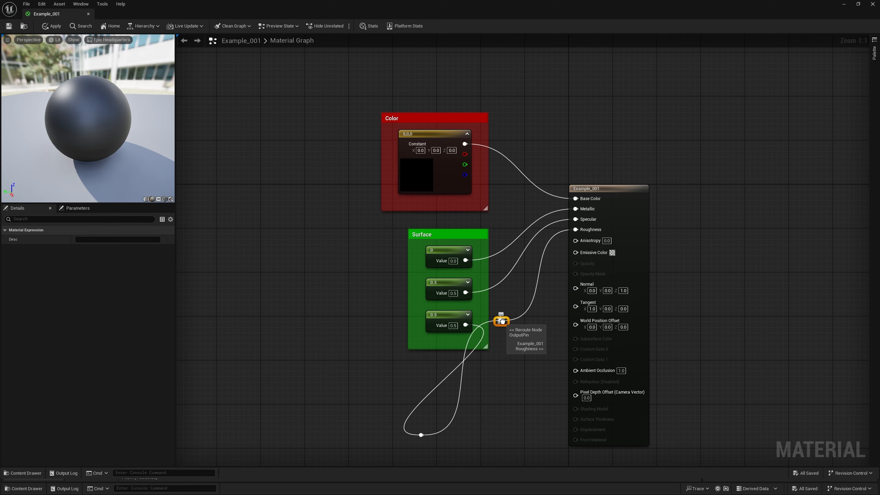
left_click_drag(501, 324, 530, 399)
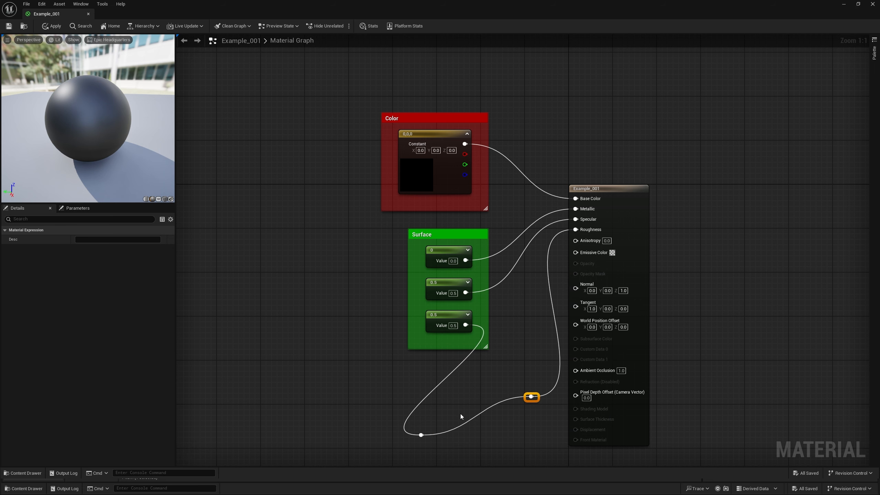
Undo the creation and placement of both reroute nodes on the Roughness connection
key("ctrl+z")
key("ctrl+z")
key("ctrl+z")
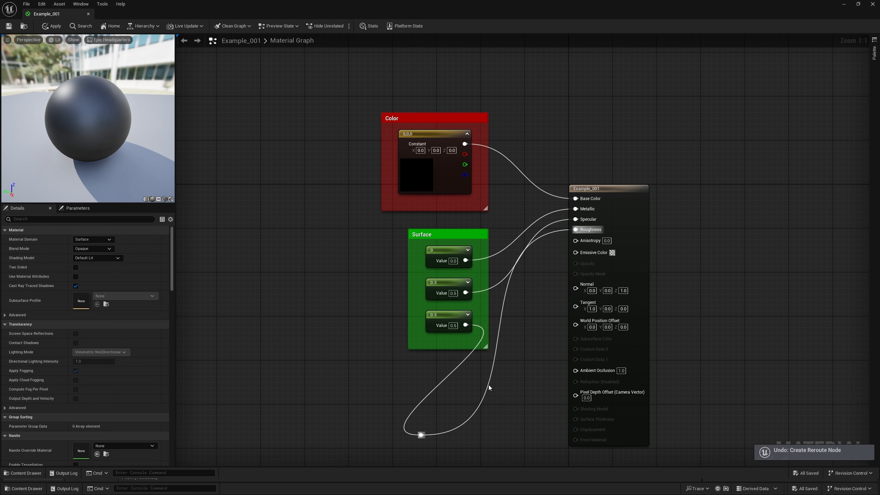
key("ctrl+z")
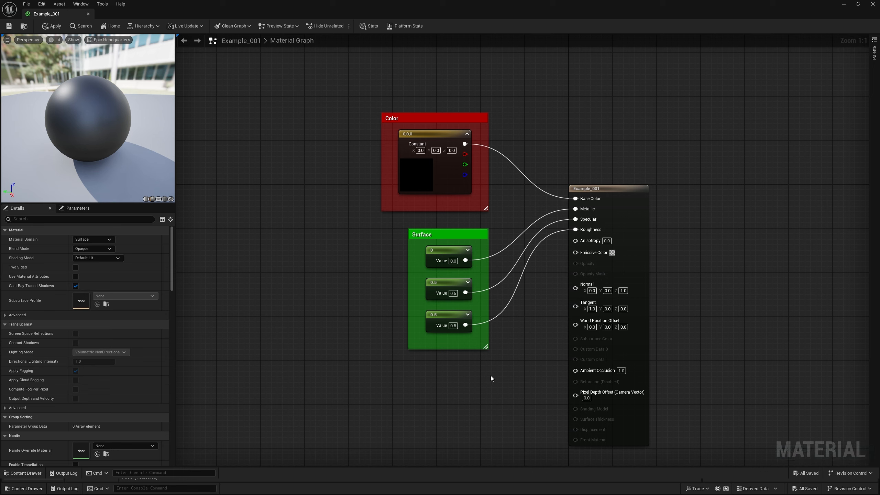
left_click(403, 180)
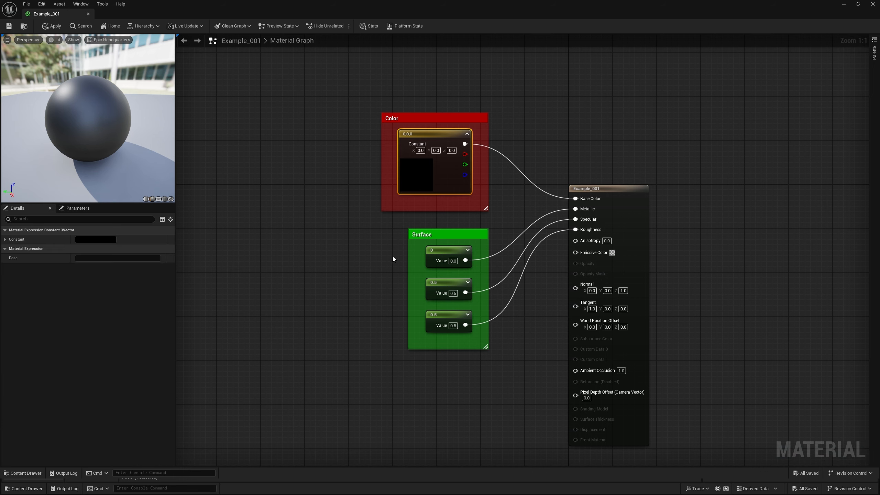
left_click(444, 261)
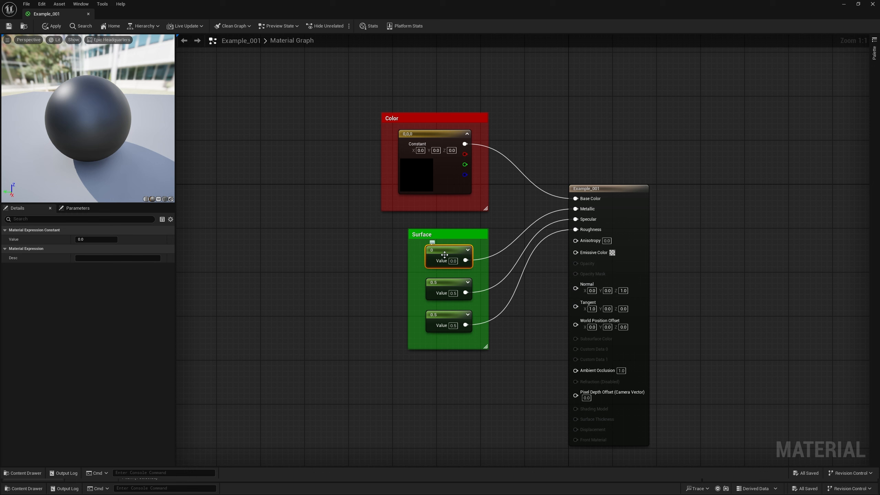
left_click(443, 293)
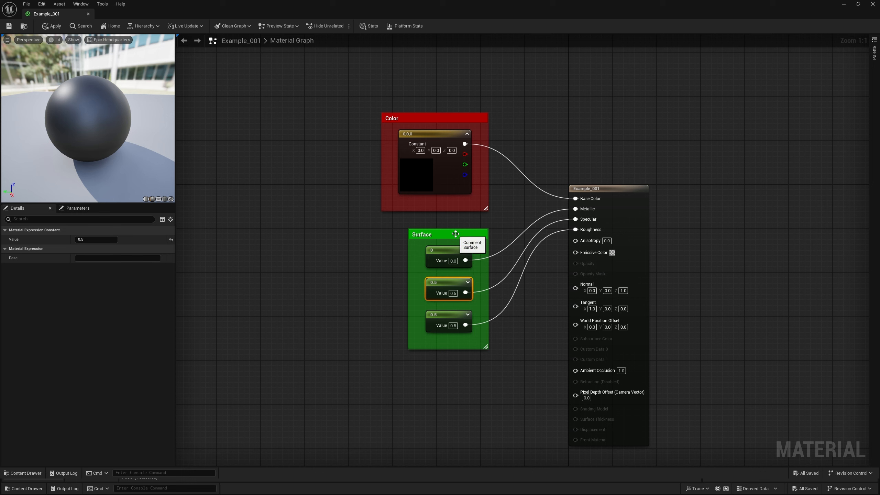
Move the Surface comment slightly up and the Color comment slightly down to close the gap between them, and apply the material changes
left_click_drag(453, 234, 455, 229)
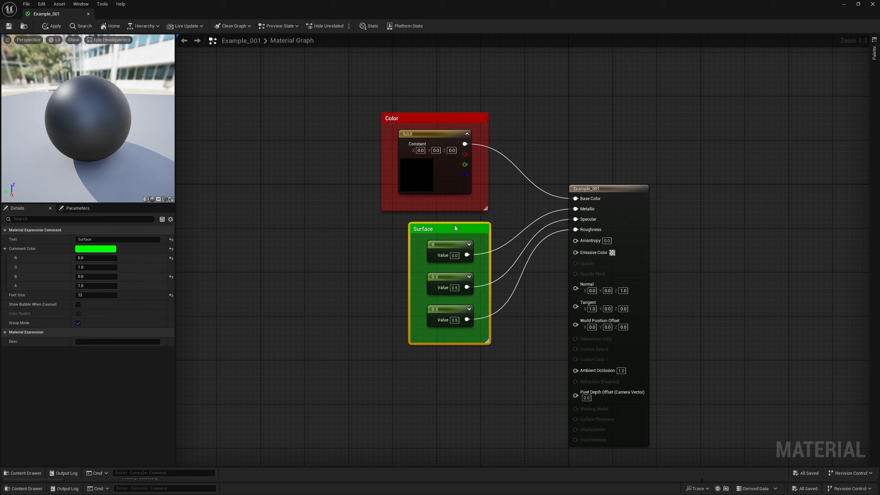
left_click(363, 253)
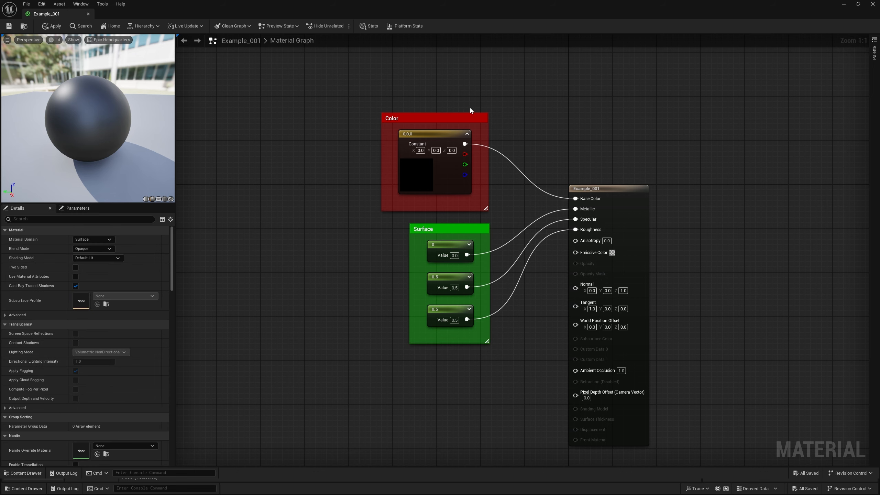
left_click_drag(465, 121, 467, 125)
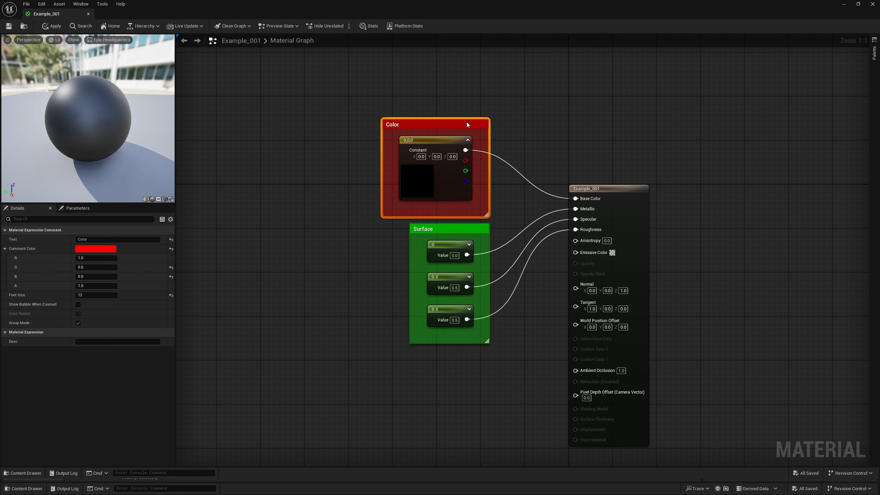
left_click(289, 230)
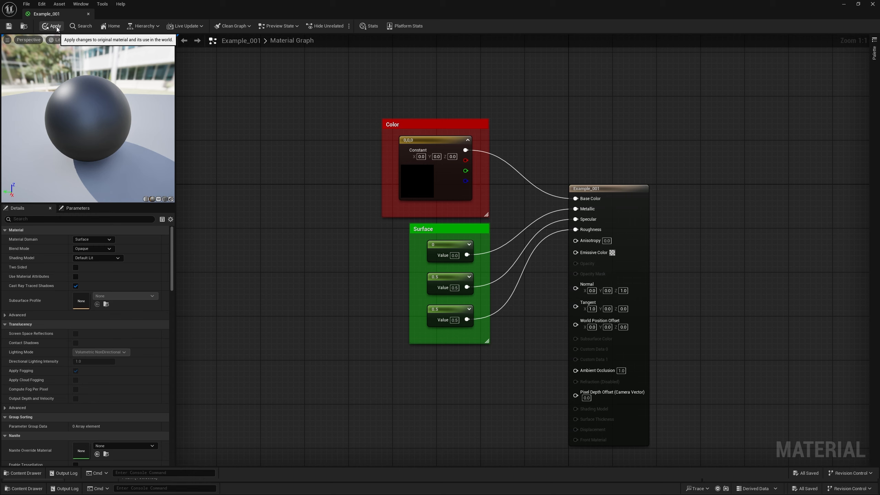
left_click(55, 27)
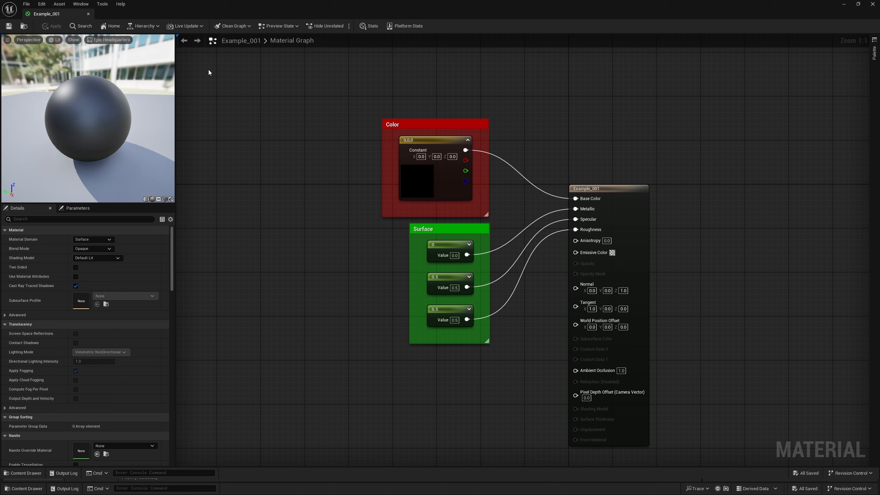
left_click(188, 25)
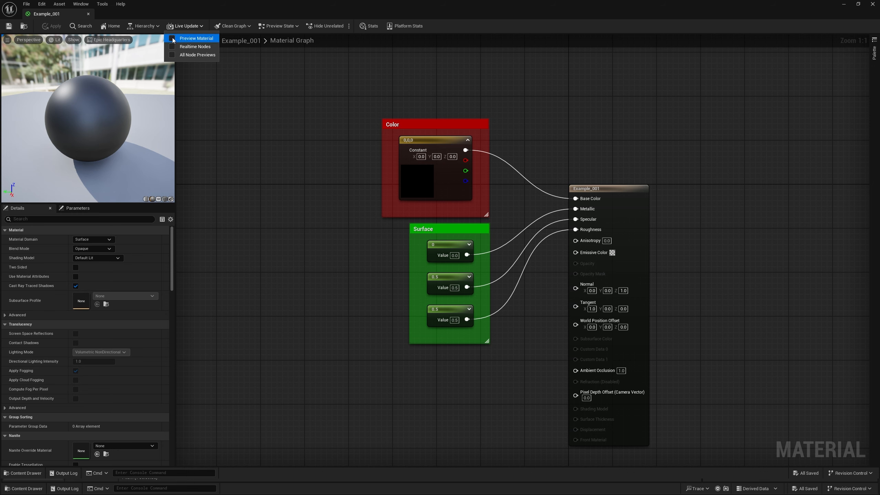
left_click(258, 182)
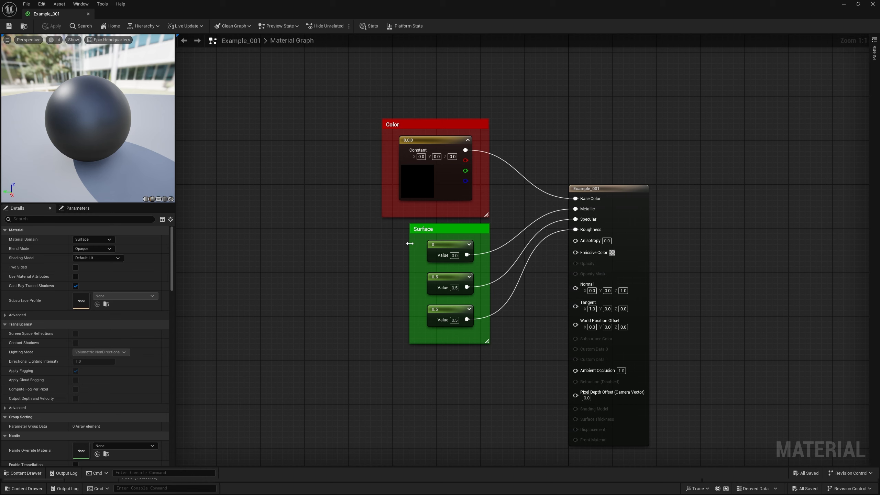
Extend the left edges of the Surface and Color comments so both boxes have matching widths
left_click_drag(409, 243, 380, 242)
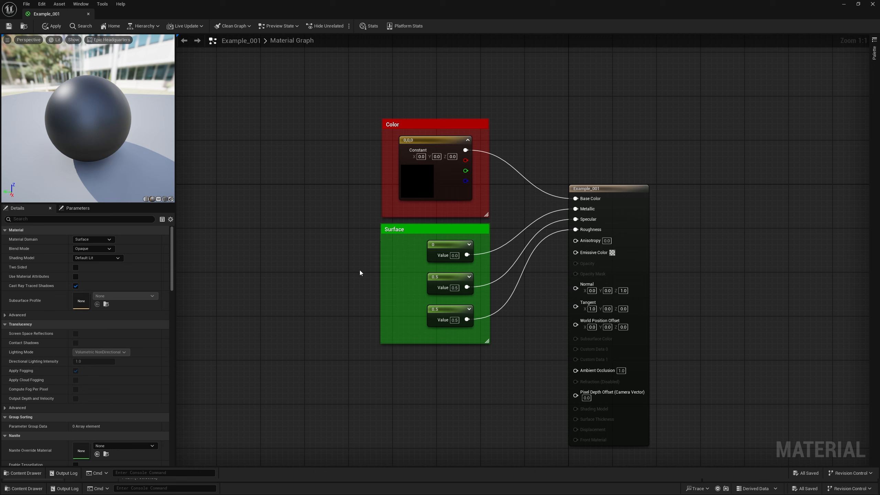
left_click_drag(383, 208, 380, 208)
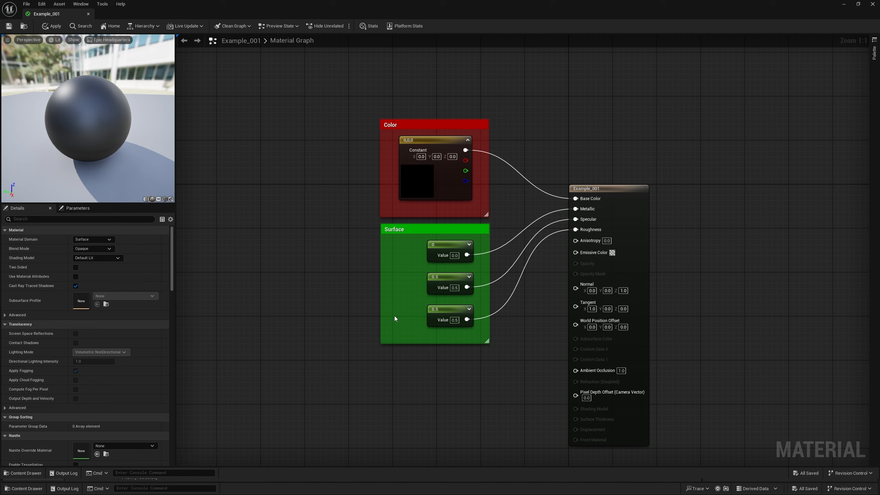
Convert the black colour constant in the Color comment to a parameter named Color
left_click(424, 181)
right_click(422, 177)
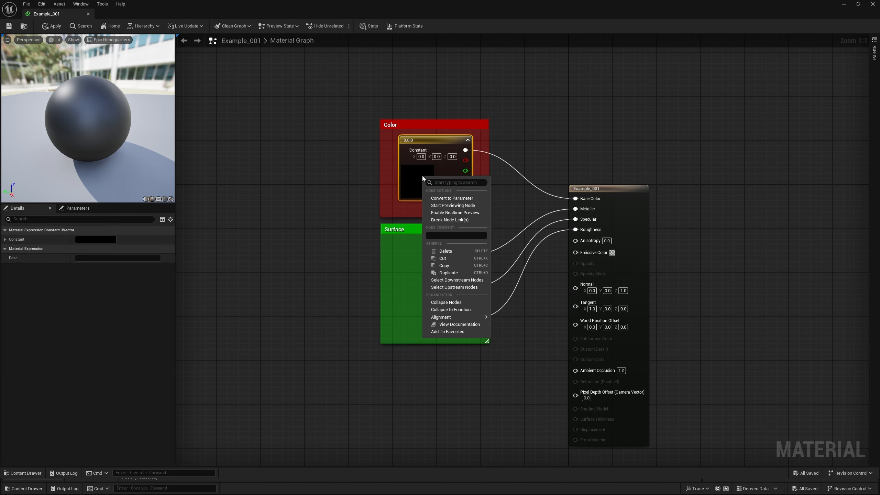
left_click(451, 197)
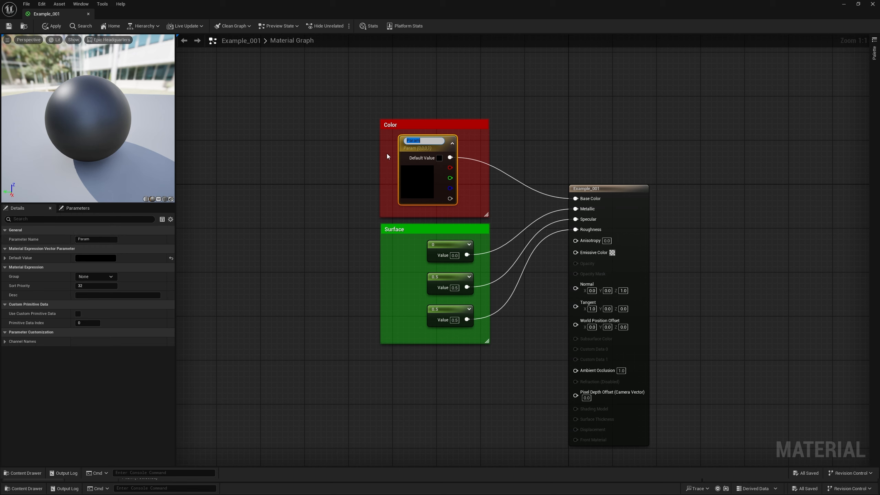
type("Color")
key("Return")
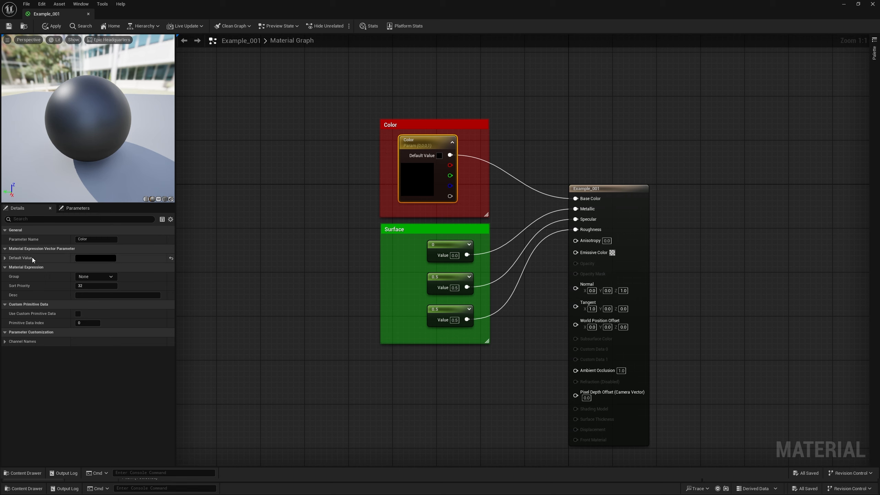
Assign the Color parameter to a group named Color and set its sort priority to 0
left_click(86, 276)
type("Color")
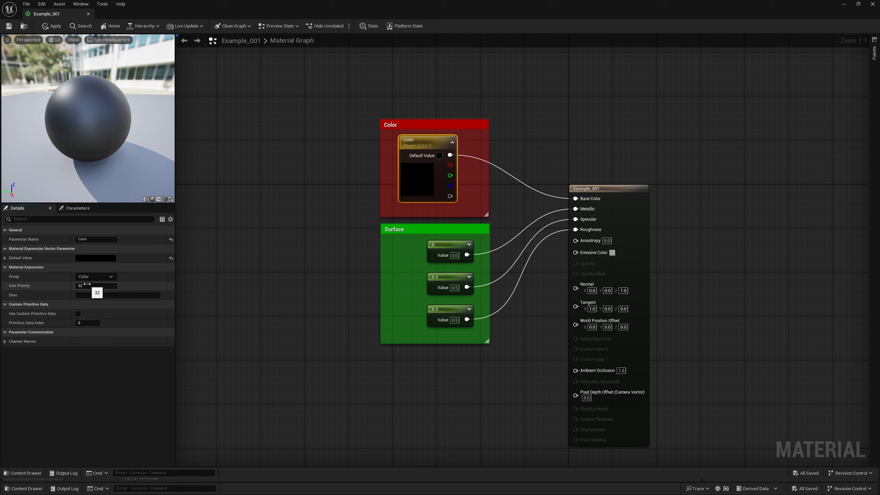
left_click(90, 285)
type("0")
key("Return")
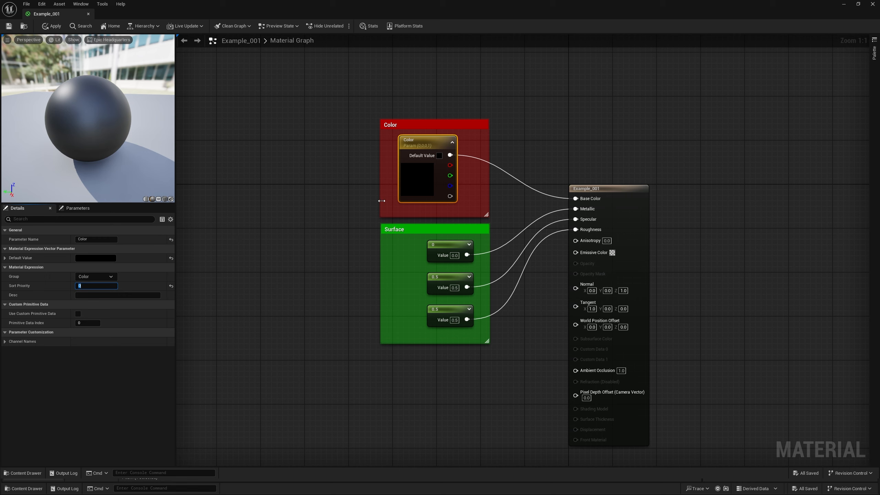
Center the Color parameter within its comment box and give the node the comment "Color of the surface"
left_click_drag(431, 187, 453, 191)
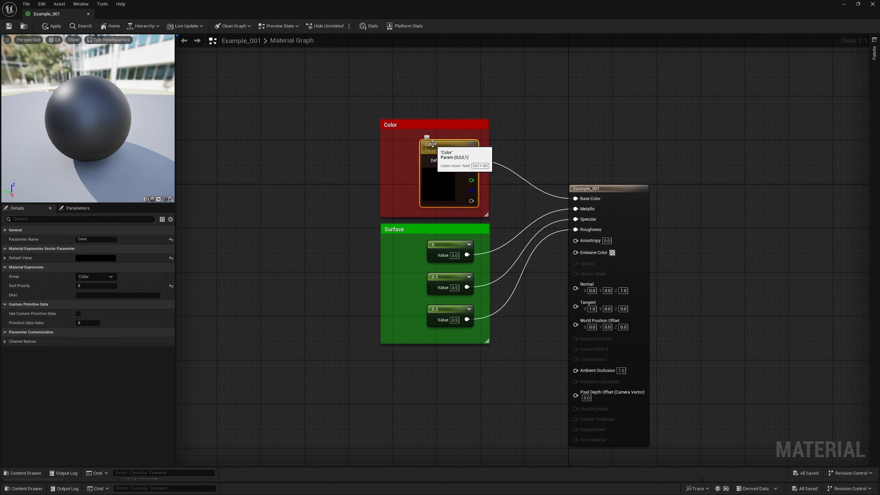
left_click(427, 137)
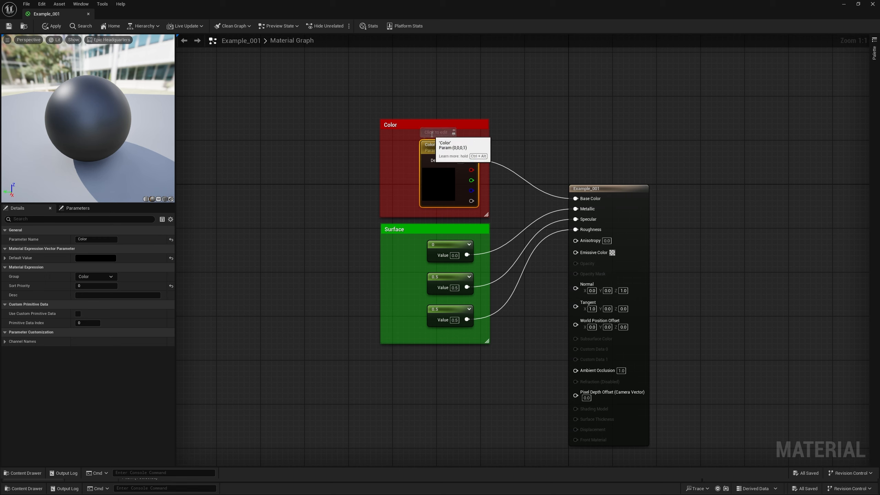
type("Color of the surface")
left_click(312, 246)
scroll(345, 192, "down", 5)
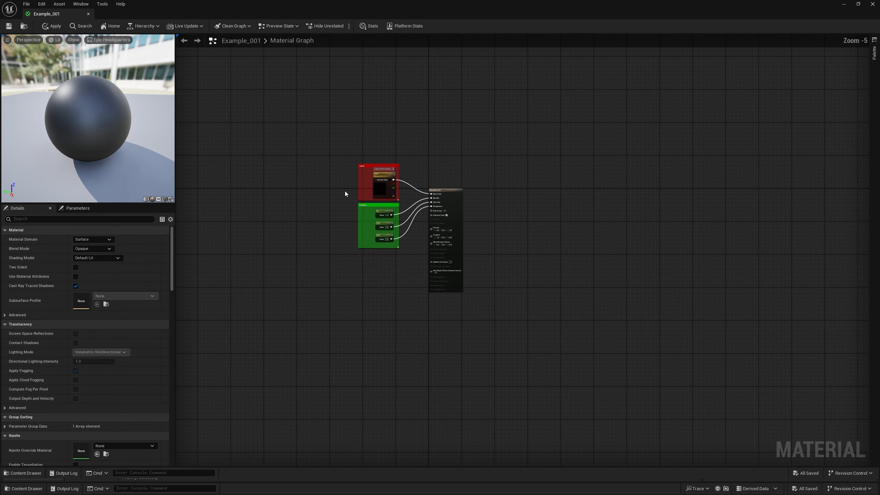
scroll(345, 192, "up", 5)
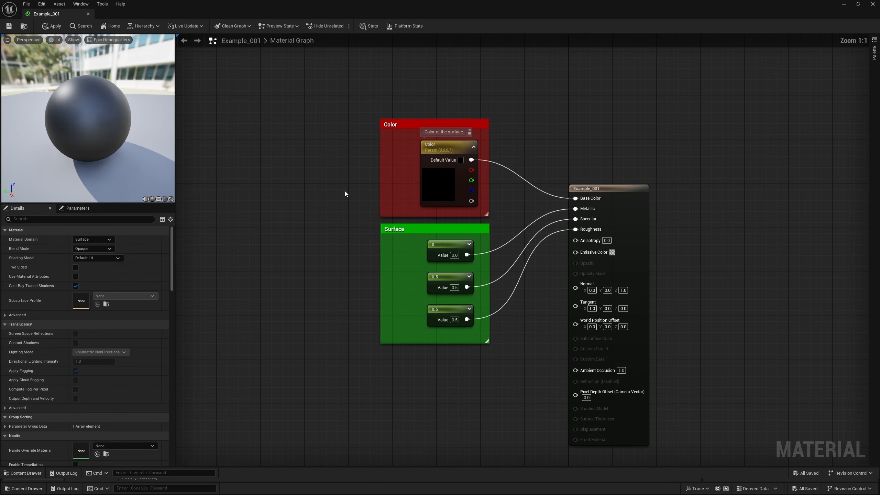
Pin the Color node's comment bubble so it stays readable at any zoom level
left_click(471, 134)
left_click(428, 138)
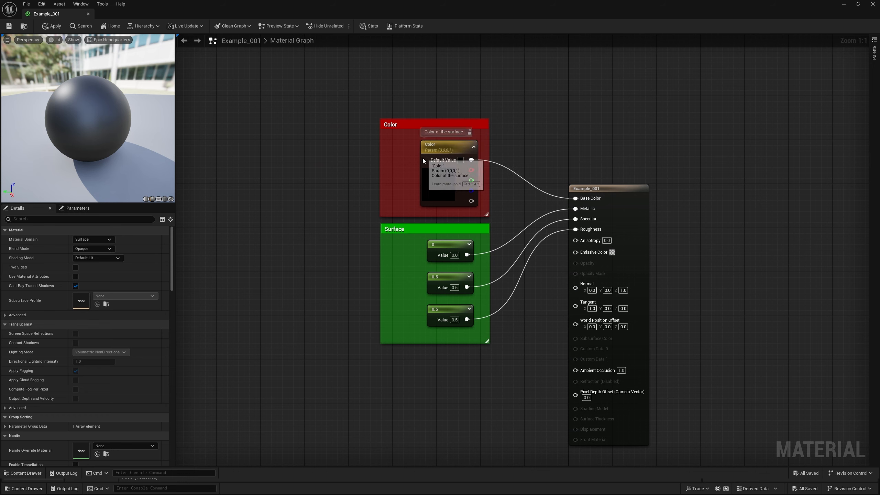
left_click(470, 133)
scroll(360, 171, "down", 7)
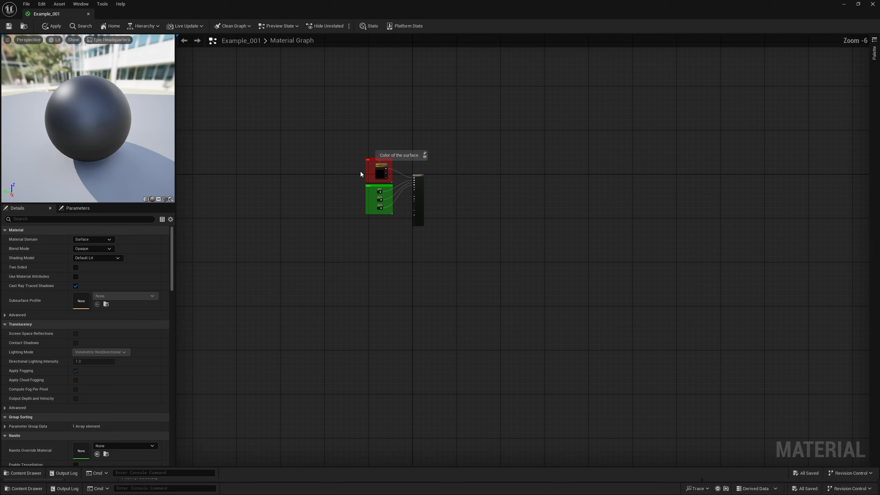
scroll(360, 171, "up", 7)
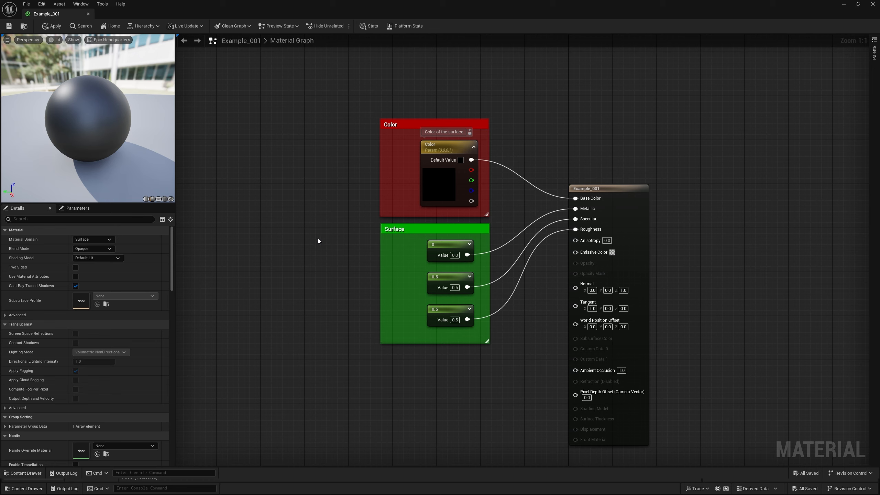
Convert the three constants in the Surface comment to parameters
left_click(441, 243)
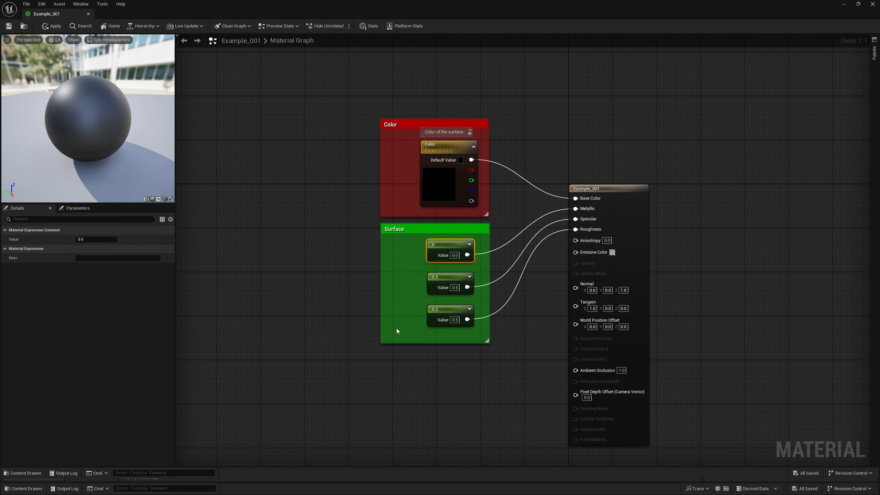
left_click_drag(396, 329, 442, 247)
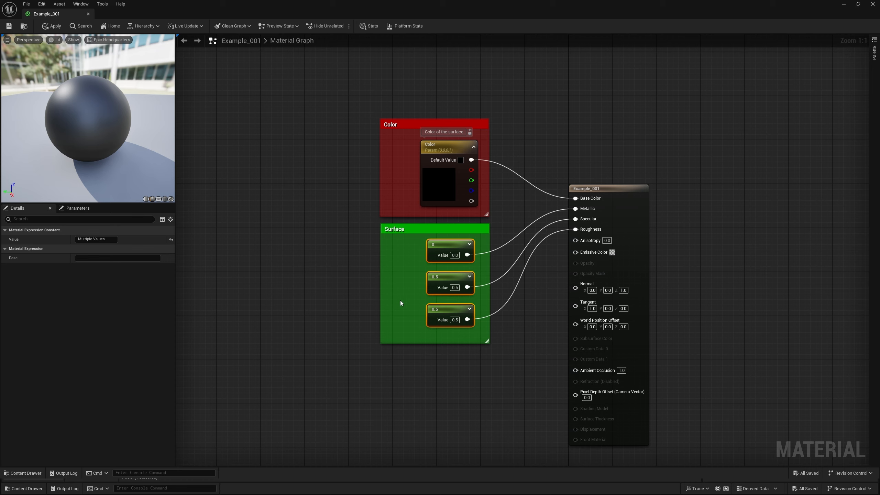
right_click(446, 245)
left_click(474, 266)
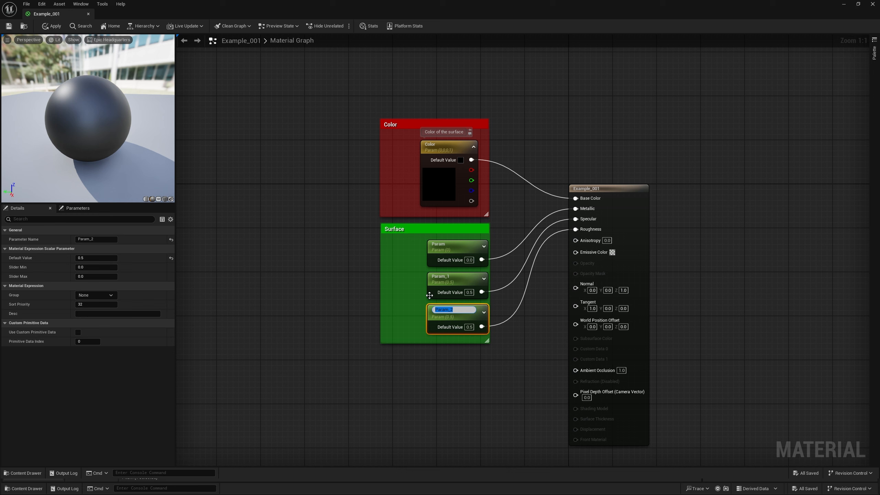
Assign the three new parameters to a group named Surface and move them to line up under the Color node
left_click(417, 322)
left_click_drag(408, 325, 447, 253)
left_click_drag(90, 296, 50, 297)
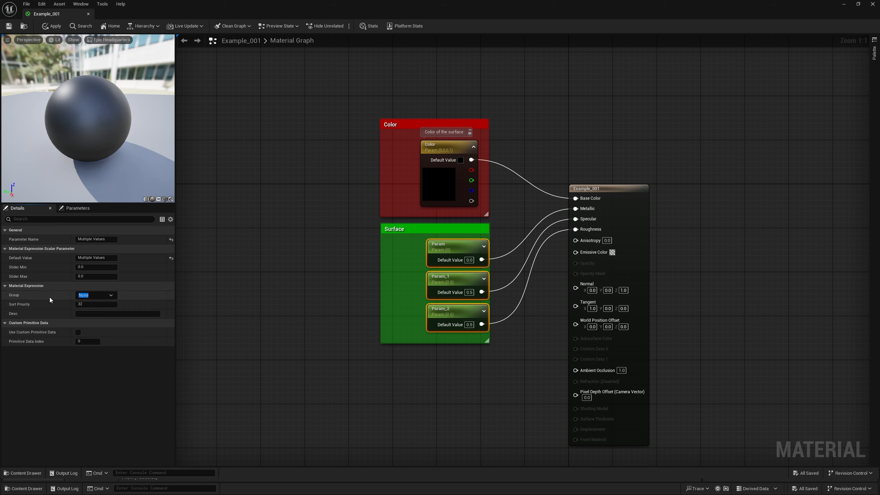
type("Surface")
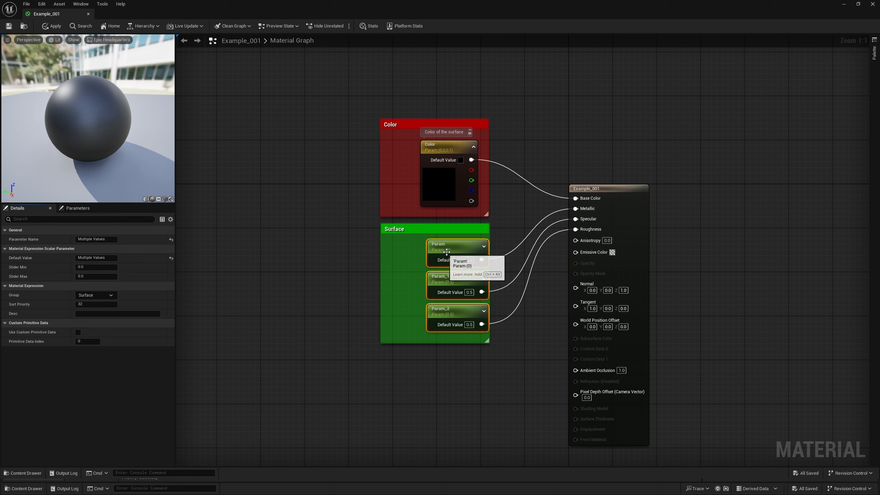
left_click_drag(453, 249, 456, 246)
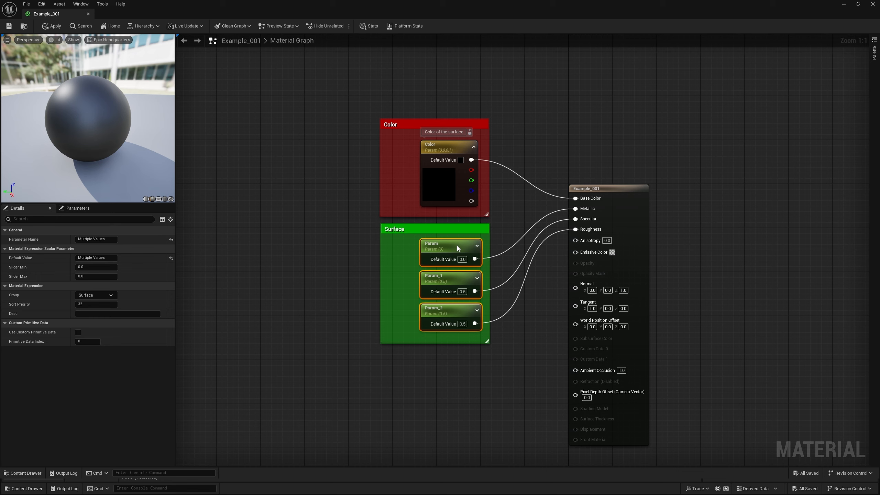
Rename the parameter feeding the Metallic input as Metallic
left_click(453, 249)
left_click(93, 239)
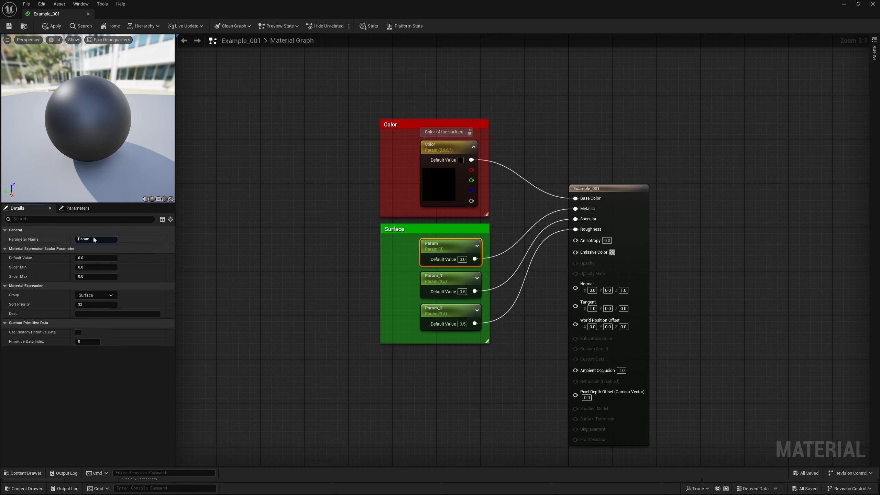
double_click(101, 239)
type("Metallic")
key("Return")
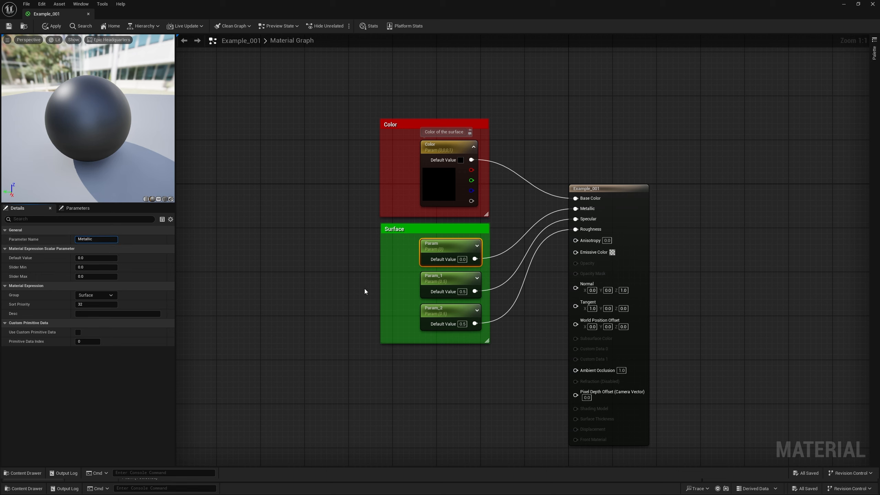
Rename the parameters feeding the Specular and Roughness inputs as Specular and Roughness
left_click(435, 283)
left_click(95, 239)
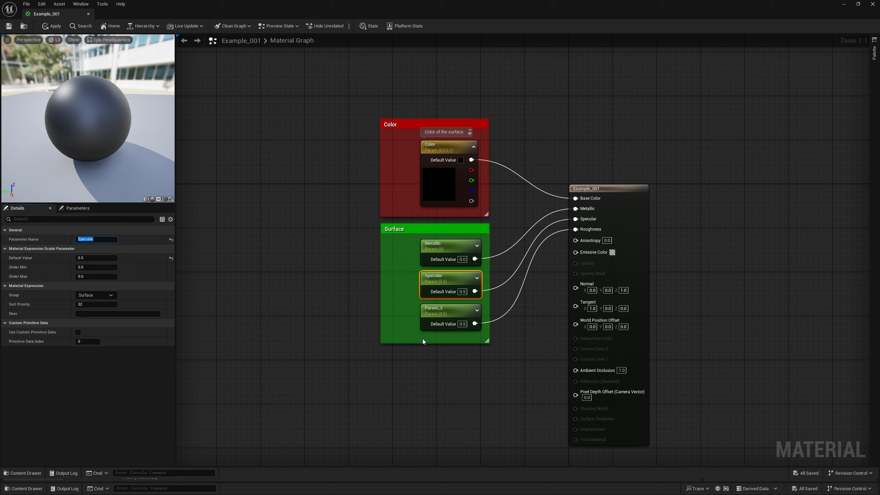
left_click(457, 311)
left_click(103, 239)
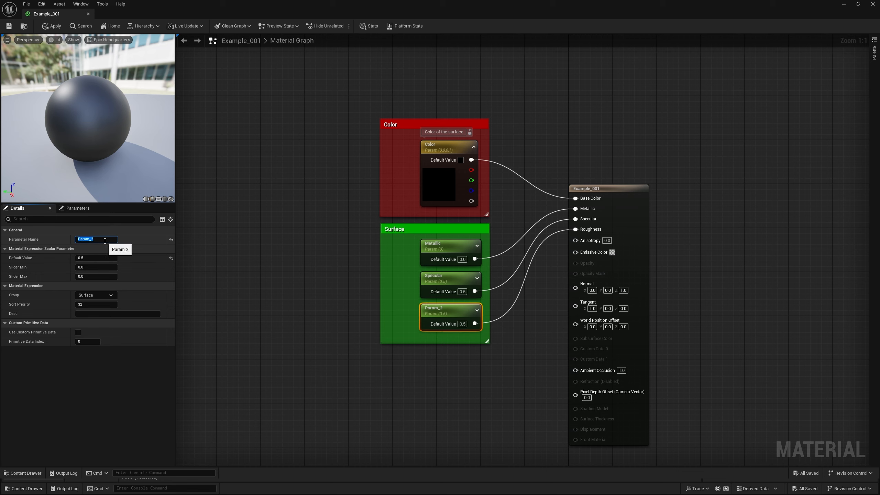
type("Roughness")
key("Return")
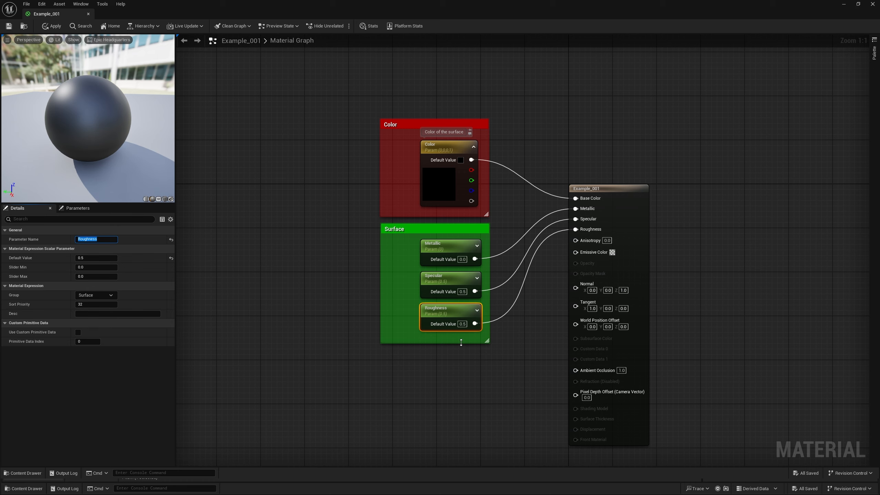
Extend the Surface comment's bottom edge, lower the Roughness node, and distribute the three parameter nodes evenly in the vertical direction
left_click_drag(460, 343, 460, 348)
left_click_drag(461, 314, 448, 245)
right_click(451, 243)
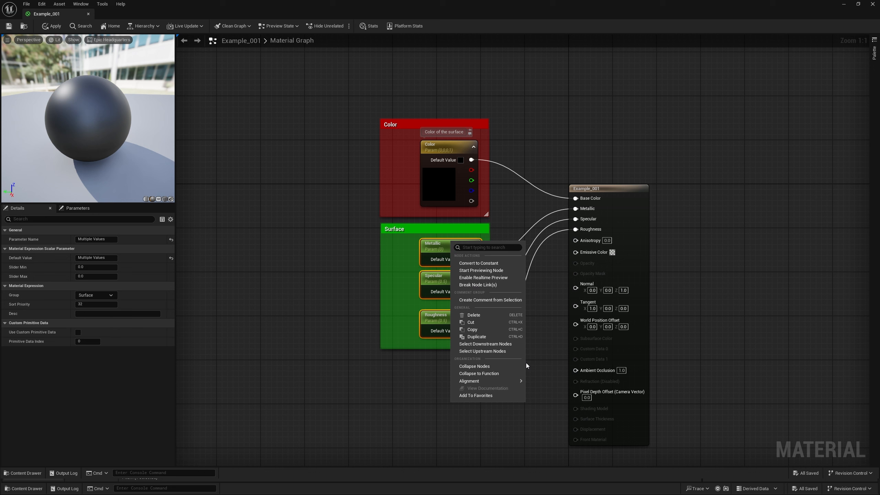
mouse_move(510, 383)
left_click(579, 458)
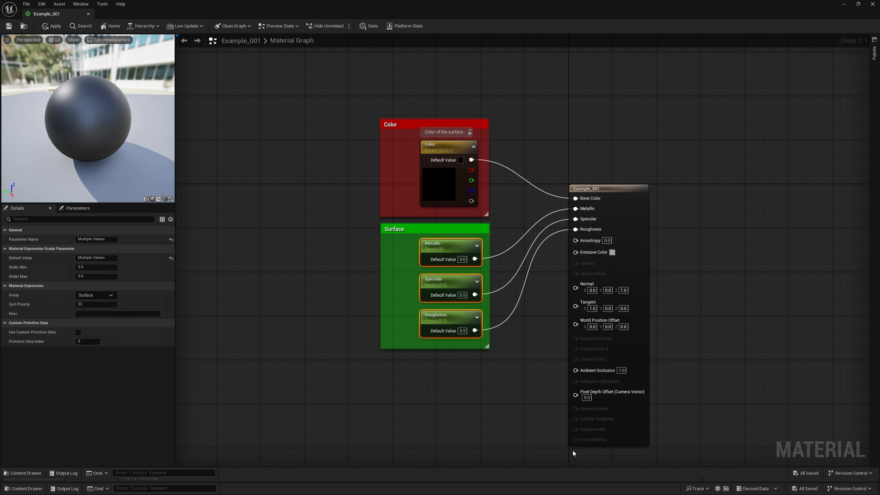
left_click(429, 376)
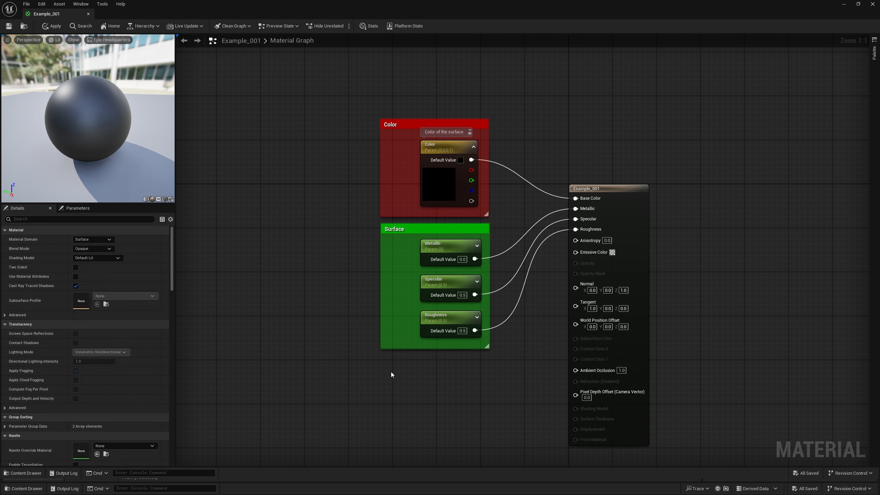
left_click(421, 175)
left_click(425, 247)
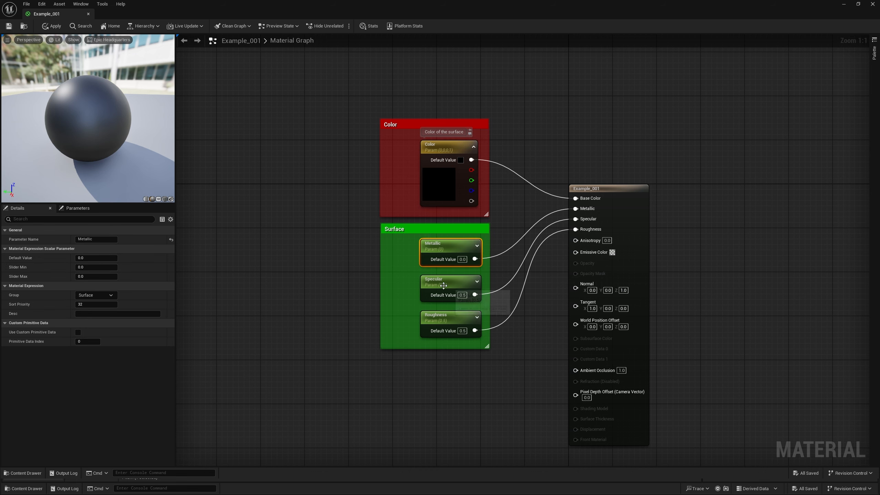
left_click(444, 290)
left_click(444, 322)
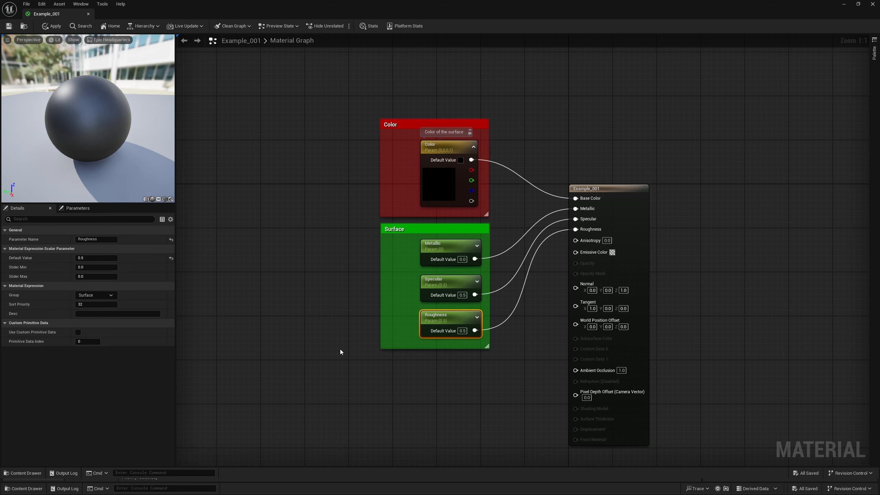
left_click(421, 249)
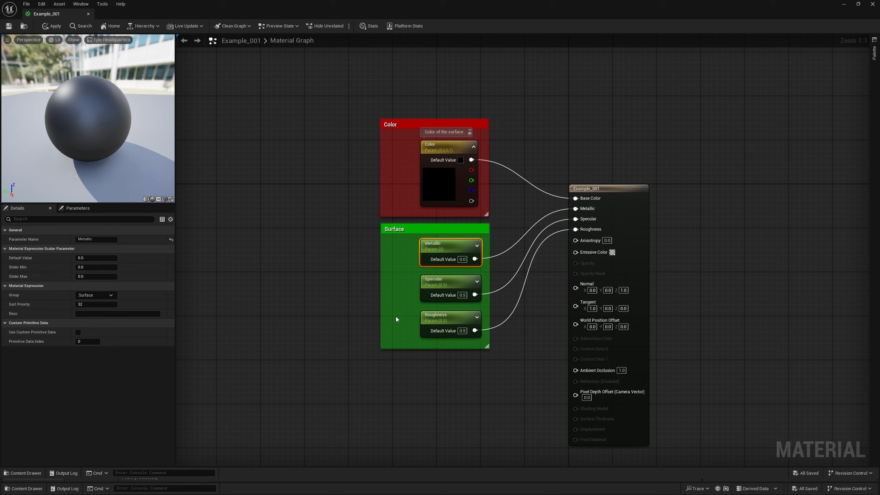
Set Slider Max to 1 for the Metallic, Specular and Roughness parameters together
left_click_drag(410, 330, 448, 243)
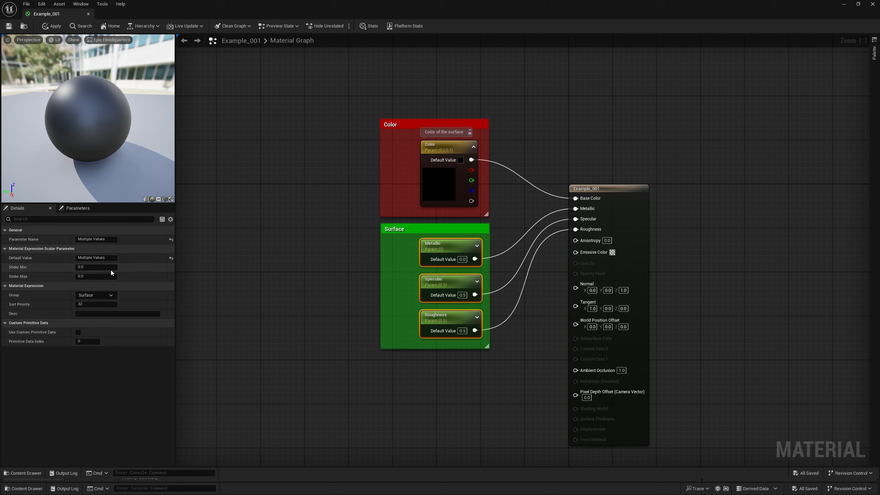
left_click(102, 276)
type("1")
key("Return")
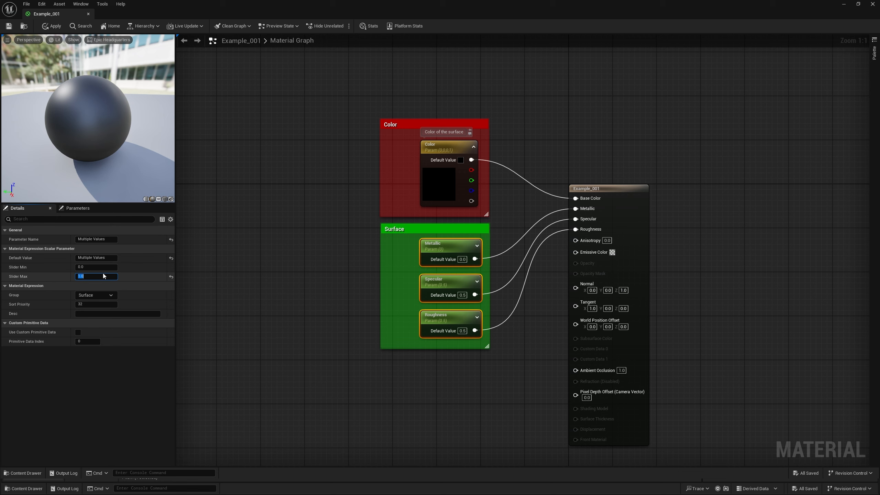
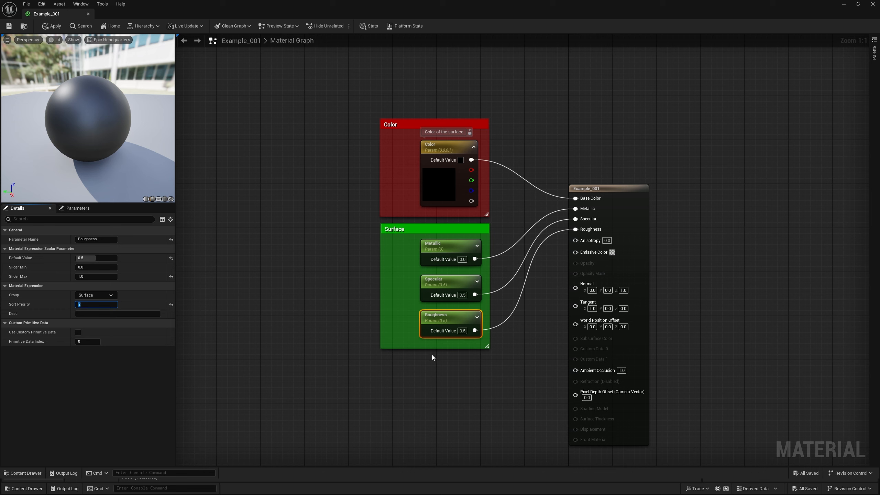
Check the Metallic parameter's settings, save the Example_001 material, and locate the asset in the Content Browser
left_click(316, 301)
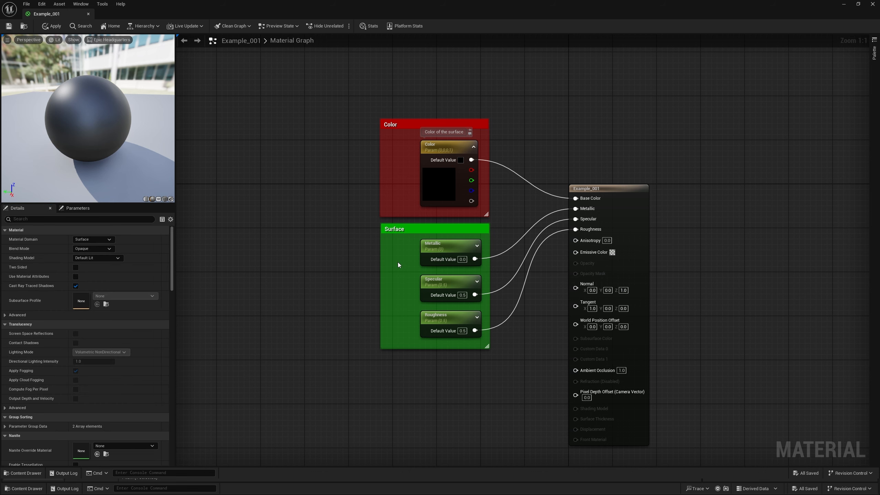
left_click(429, 249)
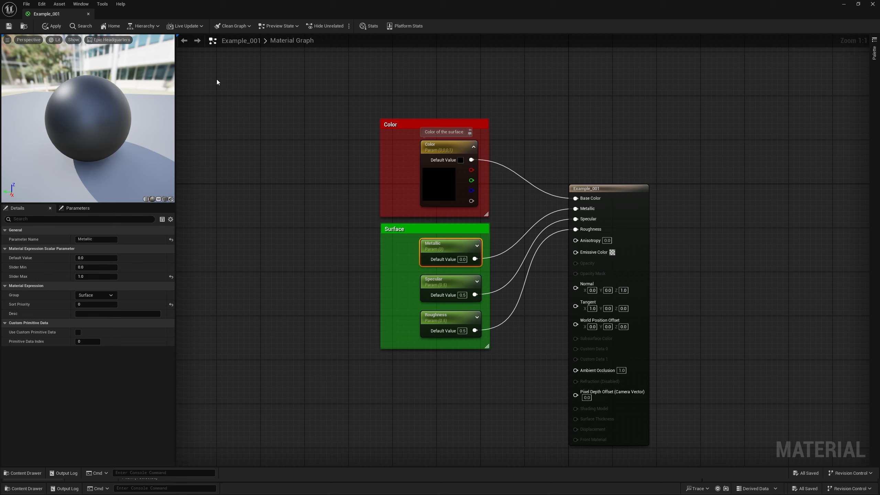
left_click(9, 27)
left_click(22, 29)
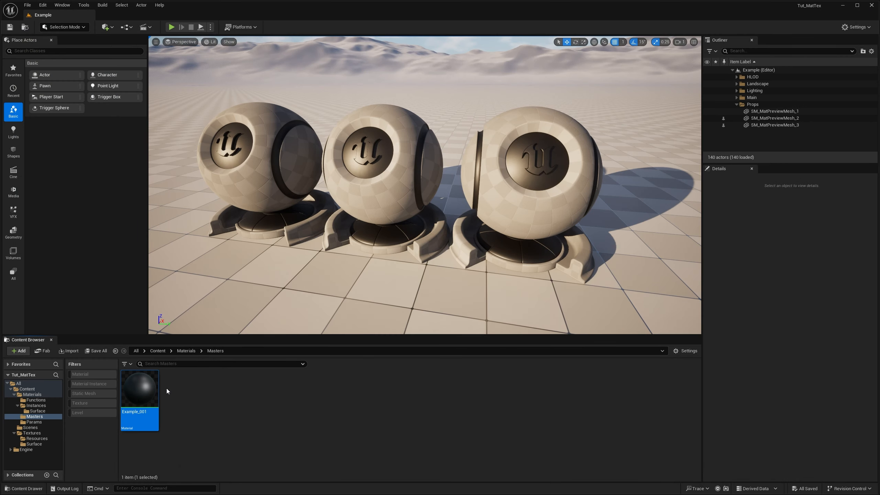
Create a material instance from the Example_001 master material and accept the suggested name
right_click(140, 395)
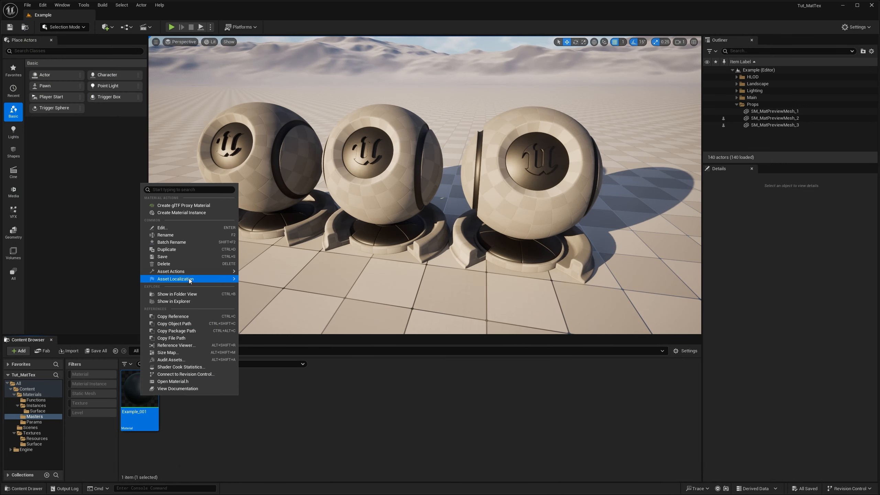
left_click(186, 213)
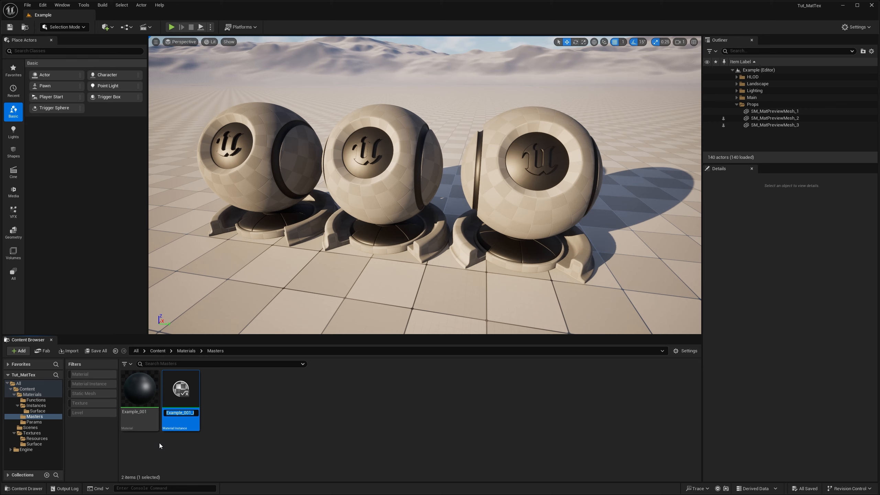
key("End")
key("Return")
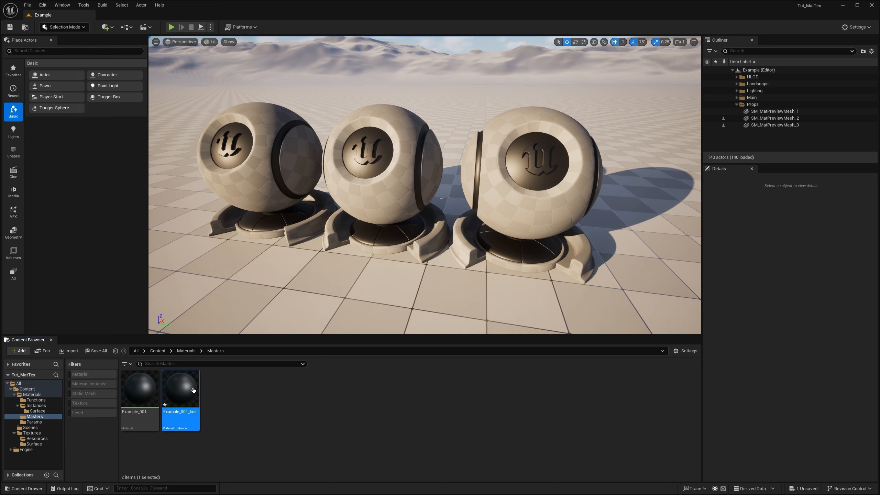
Move the new material instance into the Instances/Surface folder and open that folder
mouse_move(187, 389)
left_click_drag(186, 388, 36, 412)
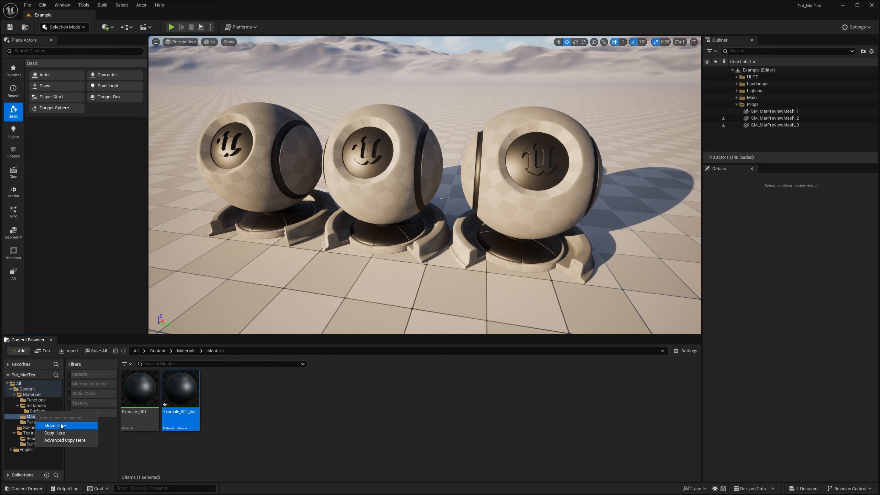
left_click(52, 425)
left_click(37, 411)
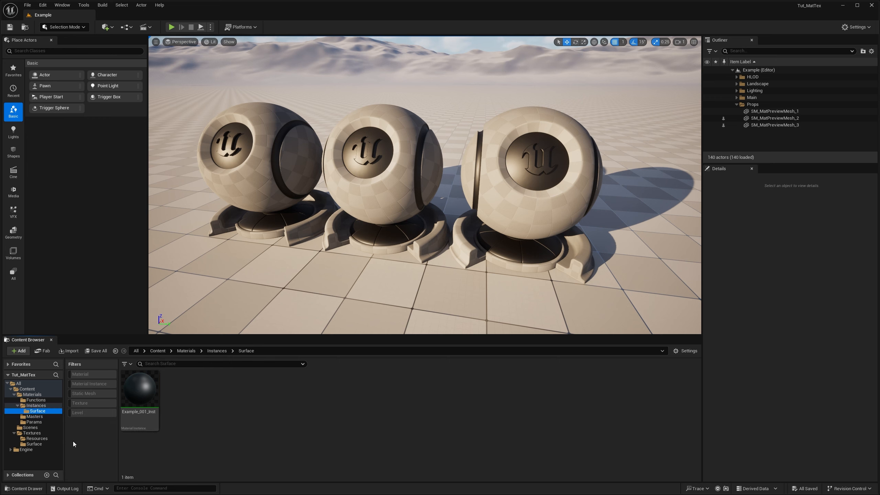
Open the material instance for editing, frame the whole preview sphere, and rotate the preview light so its shadow falls beside it
double_click(134, 390)
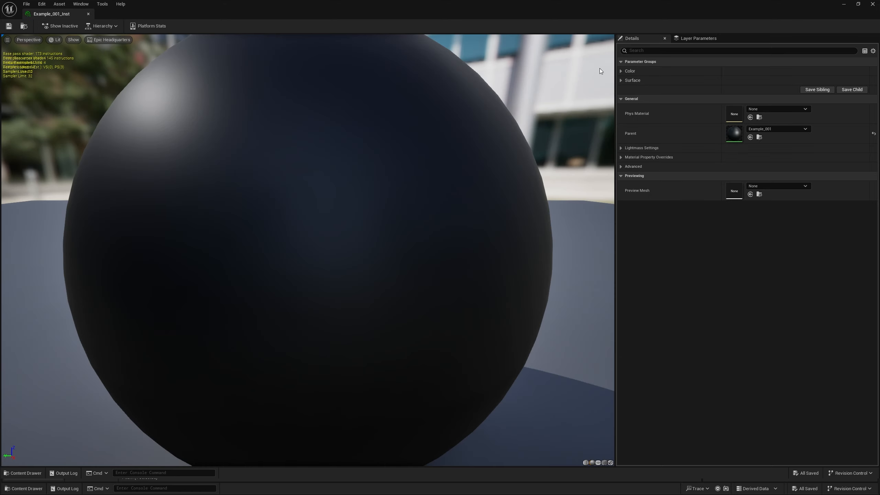
scroll(156, 109, "down", 6)
left_click_drag(156, 109, 252, 113)
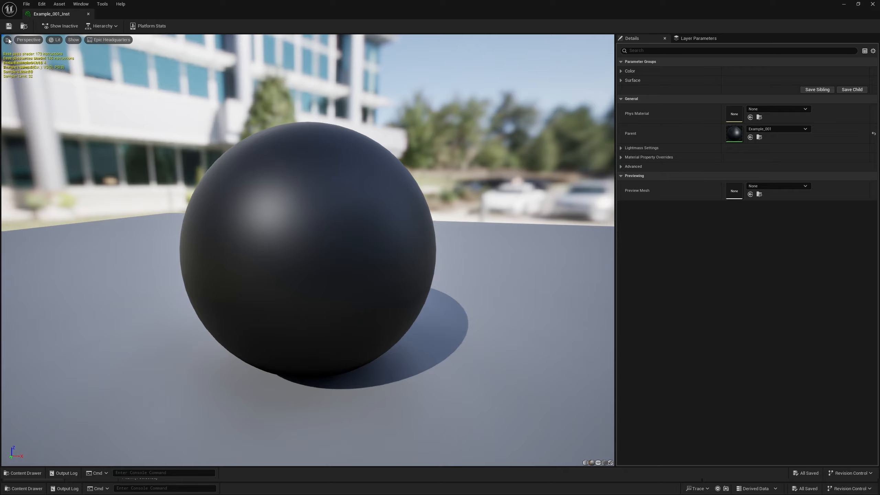
left_click(7, 40)
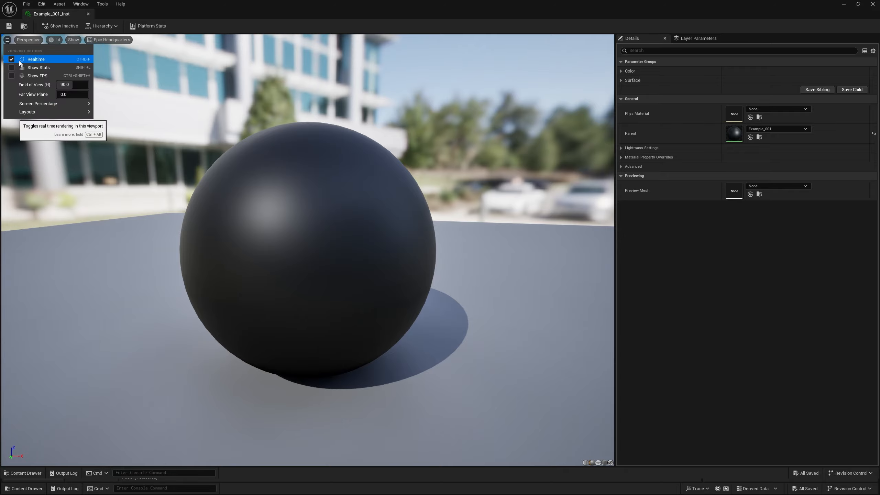
left_click_drag(338, 226, 267, 229)
mouse_move(357, 235)
left_mouse_down()
mouse_move(343, 236)
mouse_move(368, 235)
left_mouse_up()
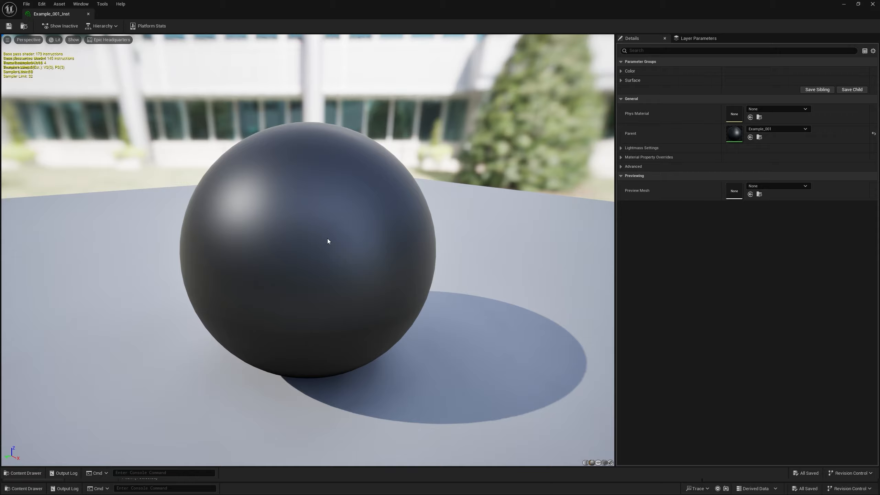
left_click_drag(326, 234, 249, 260)
mouse_move(375, 227)
left_mouse_down()
mouse_move(399, 233)
mouse_move(388, 232)
left_mouse_up()
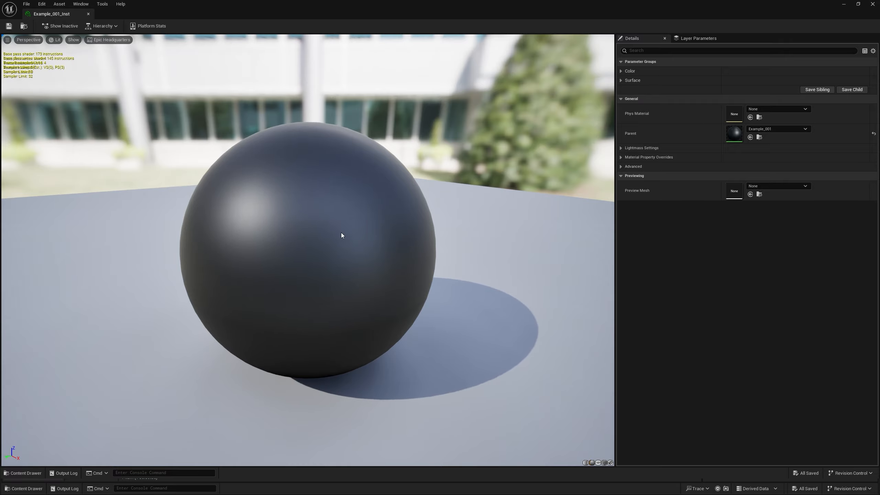
Collapse the instance's General and Previewing sections, expand the Color and Surface parameter groups, and keep the editor window maximized
left_click(647, 99)
left_click(638, 109)
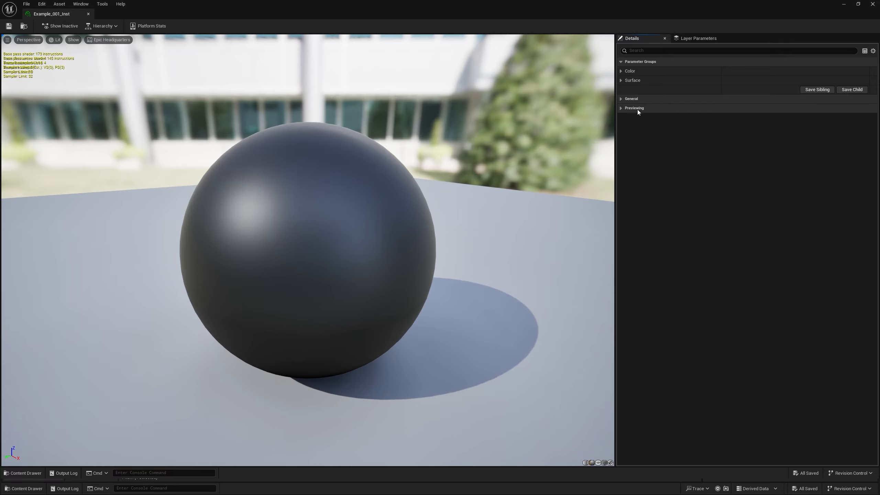
left_click(621, 71)
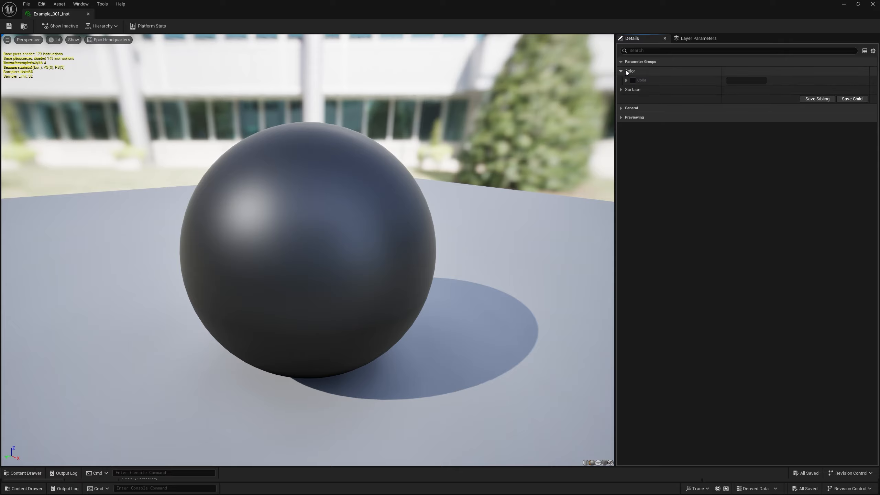
left_click(621, 90)
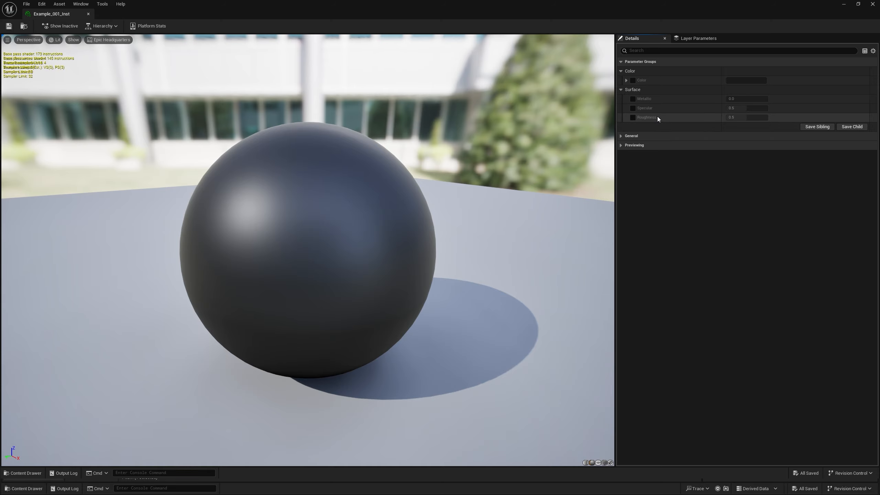
left_click_drag(515, 3, 557, 36)
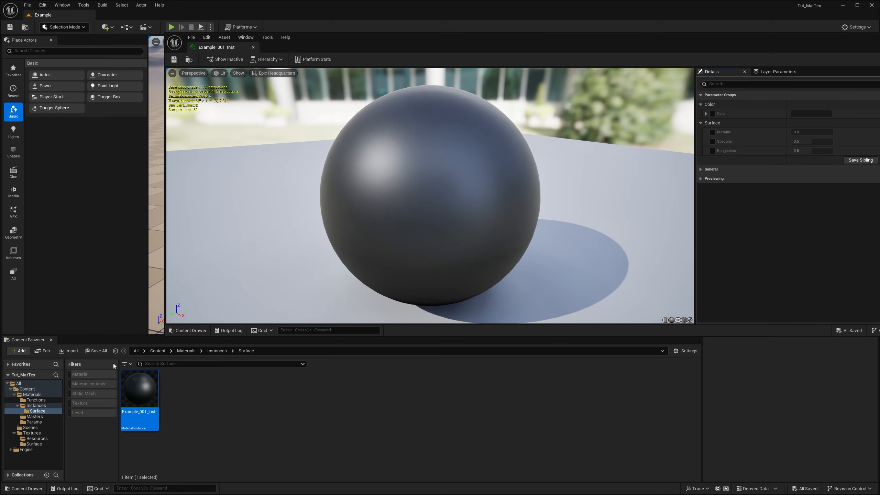
double_click(400, 41)
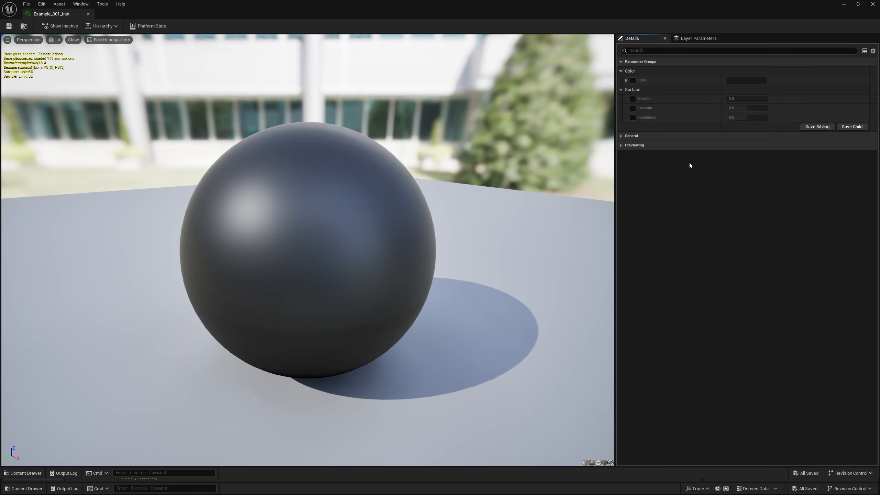
Open the parent material from the instance's General settings and place its editor ahead of the instance's
left_click(660, 136)
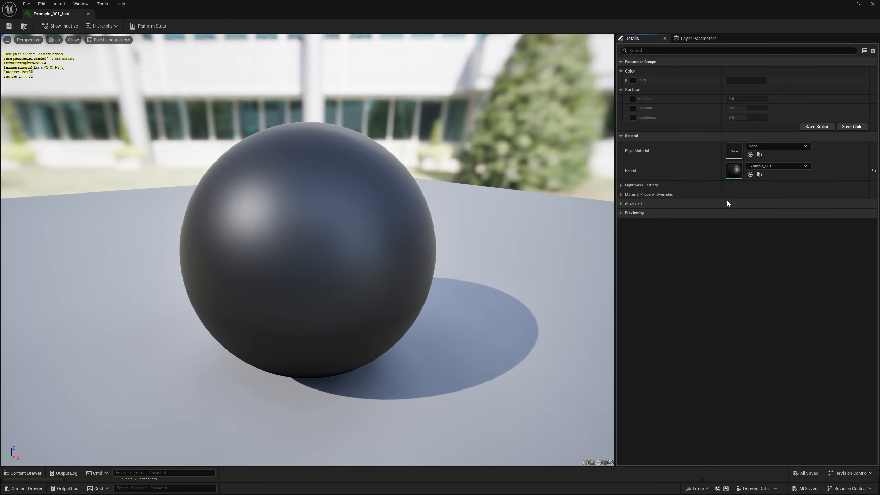
double_click(738, 174)
left_click(52, 13)
left_click(676, 136)
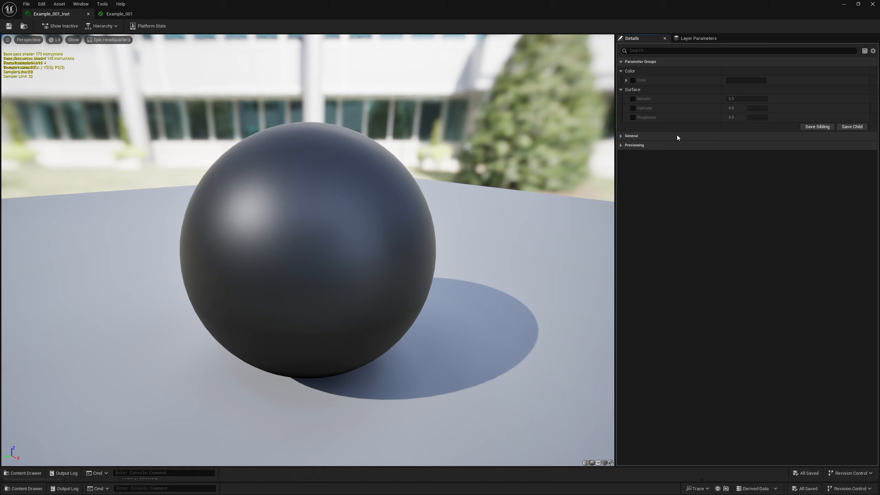
left_click_drag(120, 14, 71, 18)
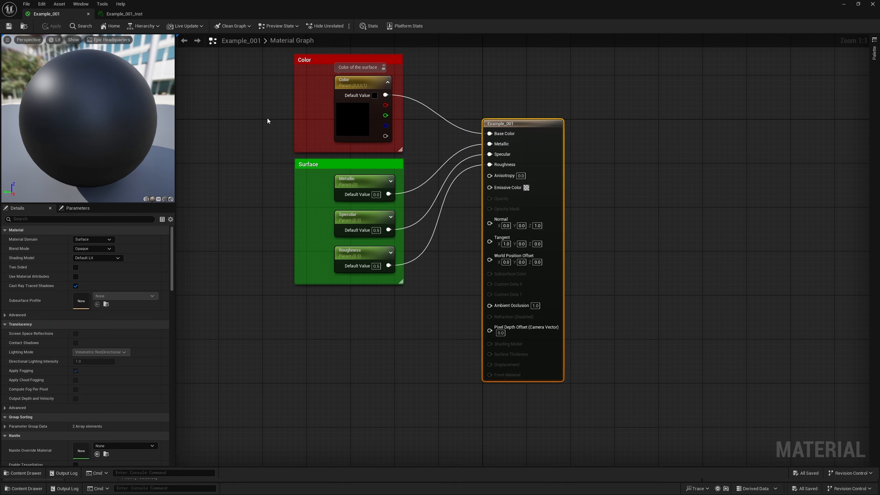
Follow the instance's Parent reference to its master material, return to the instance, and collapse the General section
left_click(132, 14)
left_click(636, 135)
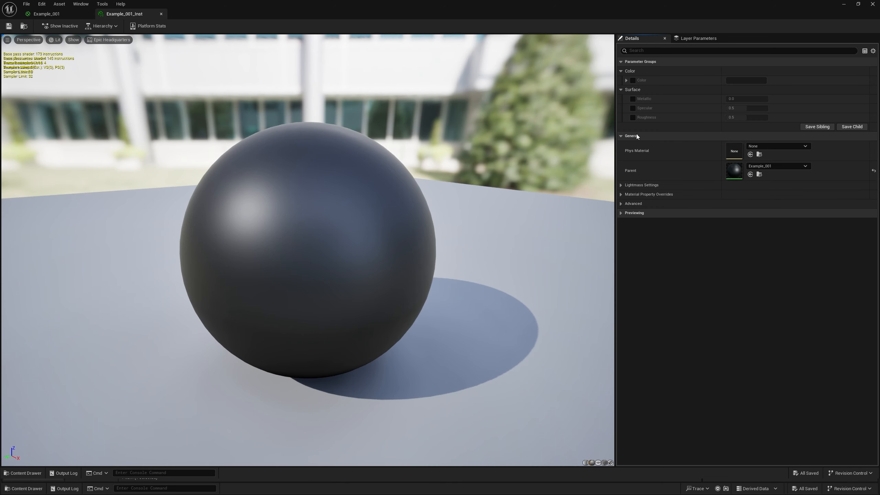
double_click(734, 170)
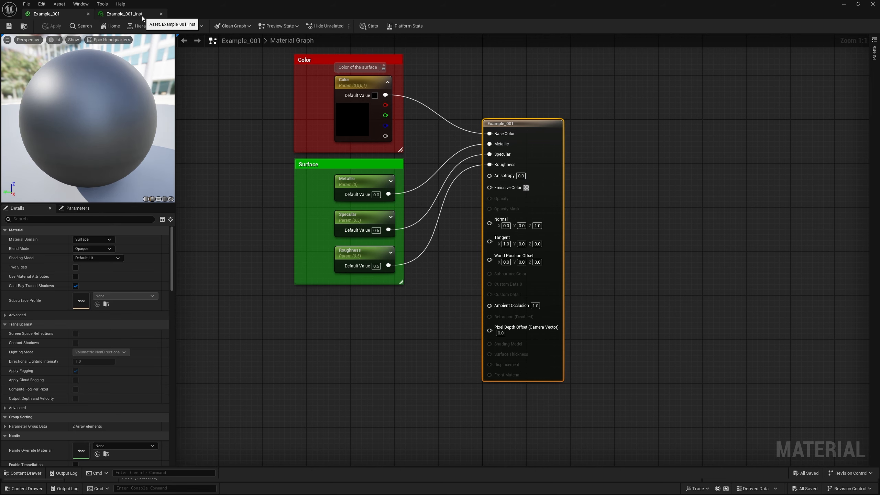
left_click(127, 15)
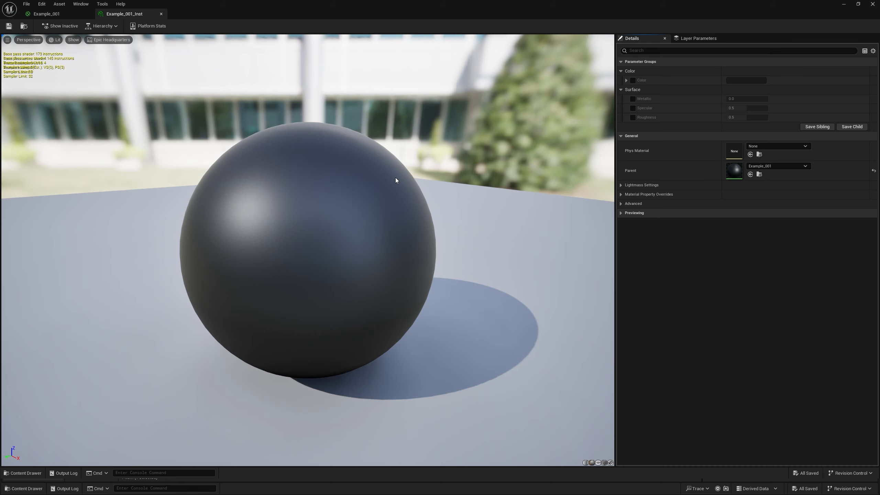
left_click(627, 136)
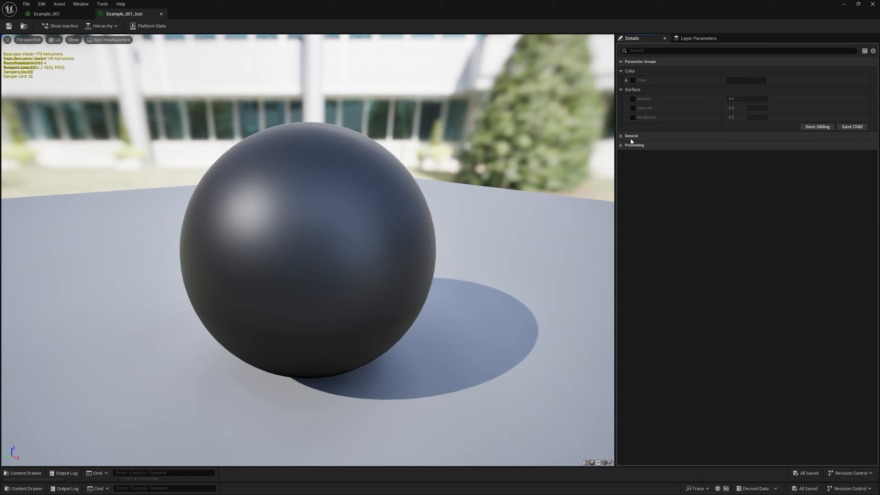
Enable the Specular override on the instance and test its range at 1.0 and 0.0
left_click(632, 108)
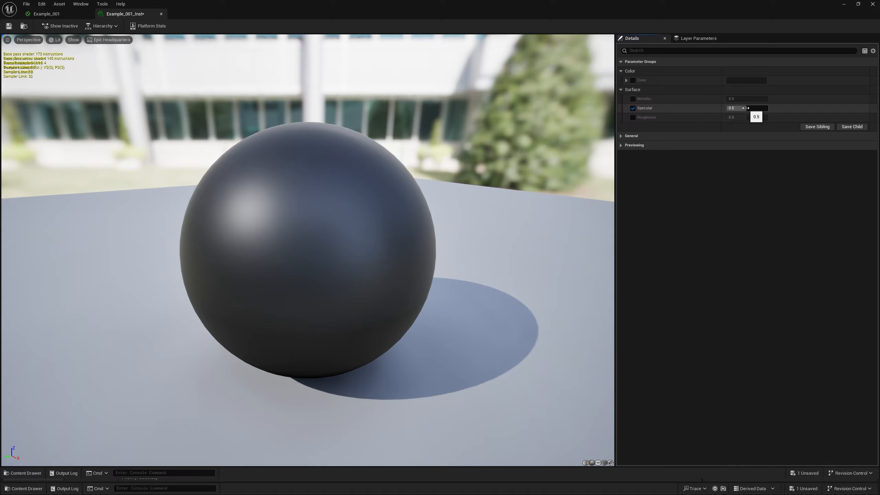
left_click_drag(746, 108, 767, 108)
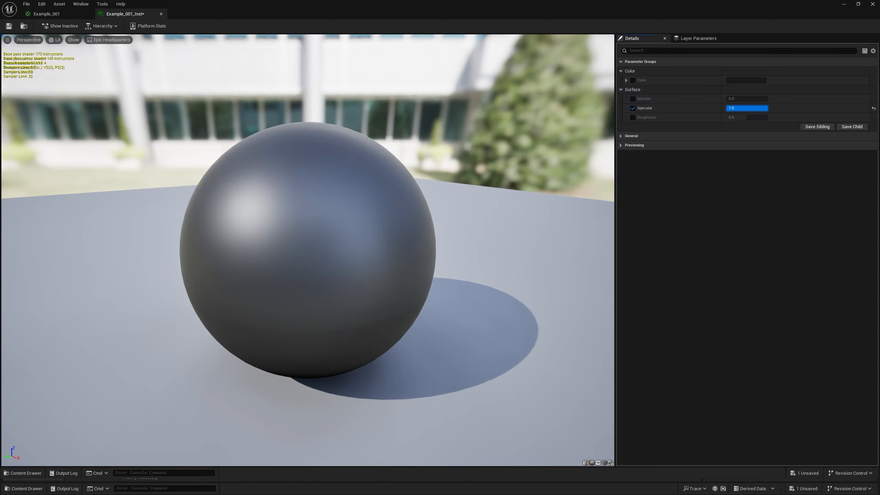
left_click_drag(767, 108, 727, 108)
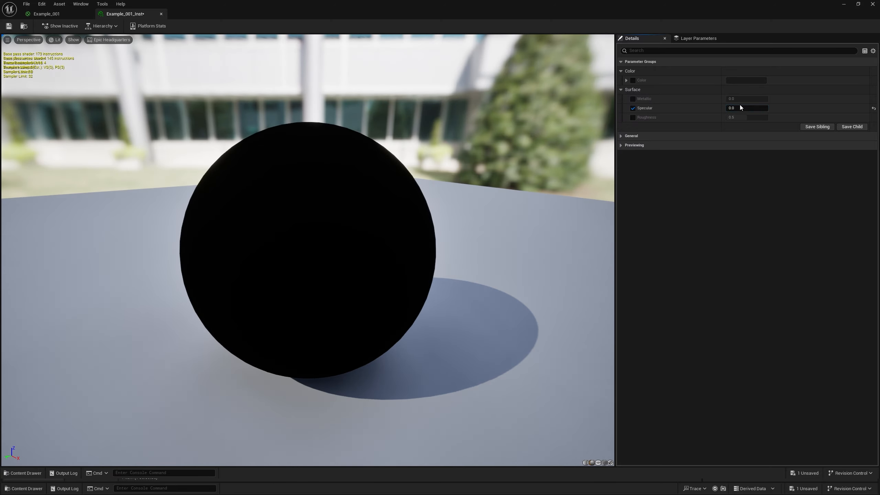
Reset the Specular parameter's Slider Max to its default in the Example_001 master material and save
left_click(46, 14)
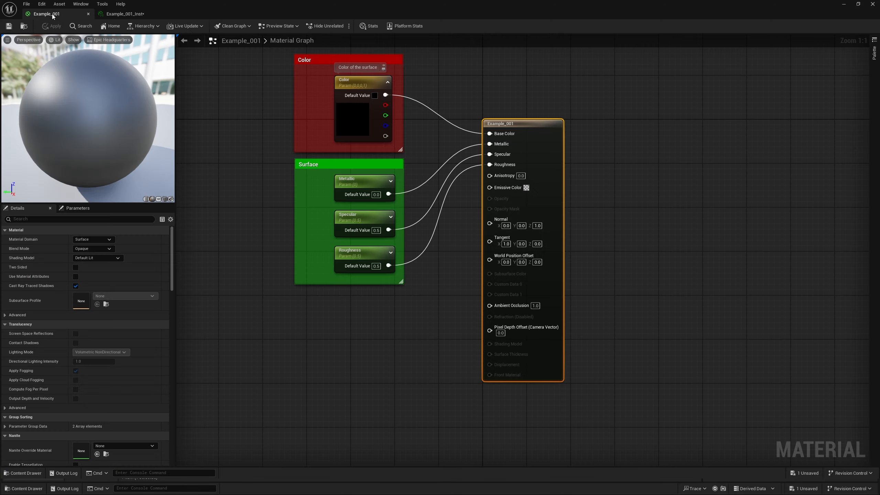
left_click(382, 221)
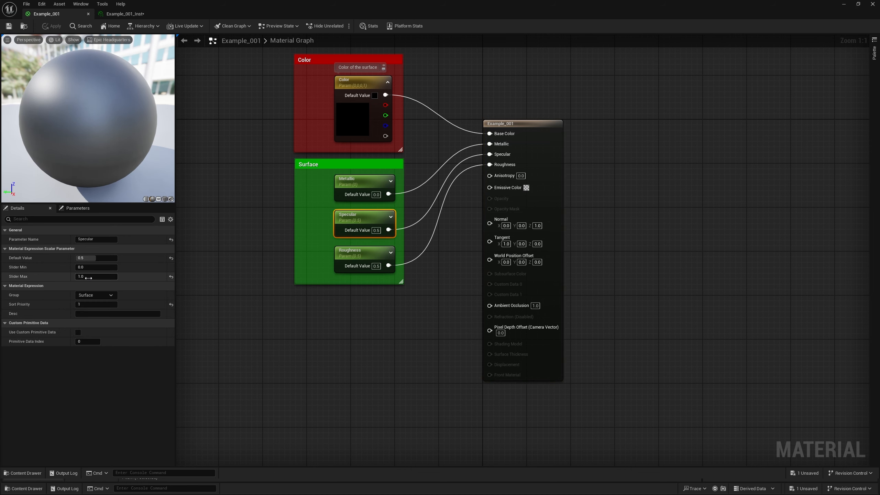
left_click(171, 277)
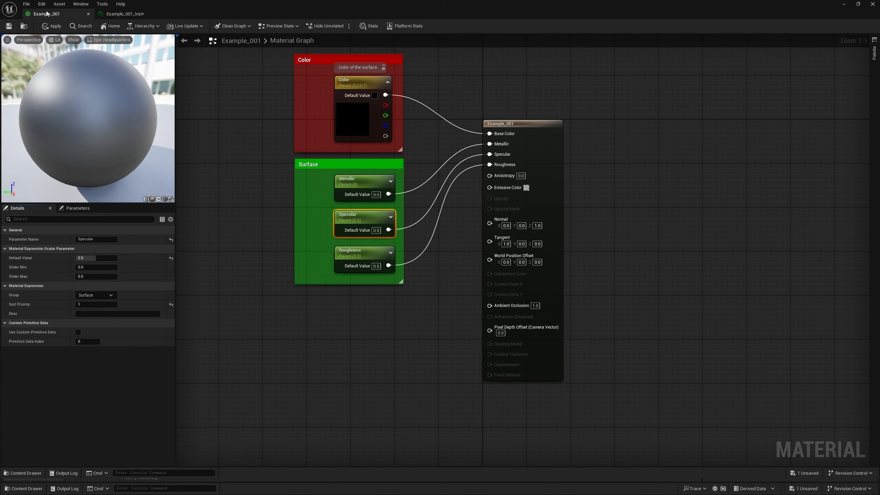
left_click(9, 26)
Test the instance's Specular value beyond 1, up to about 1.81, and reset it to the default
left_click(125, 16)
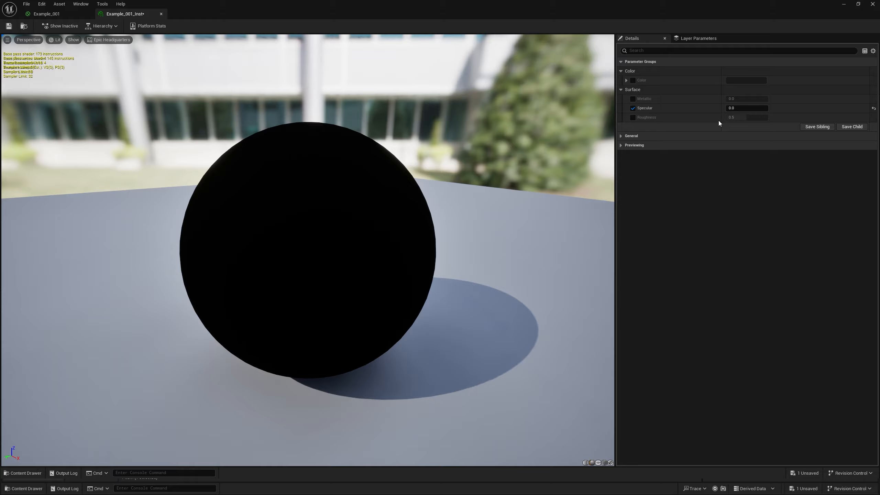
left_click_drag(762, 108, 786, 108)
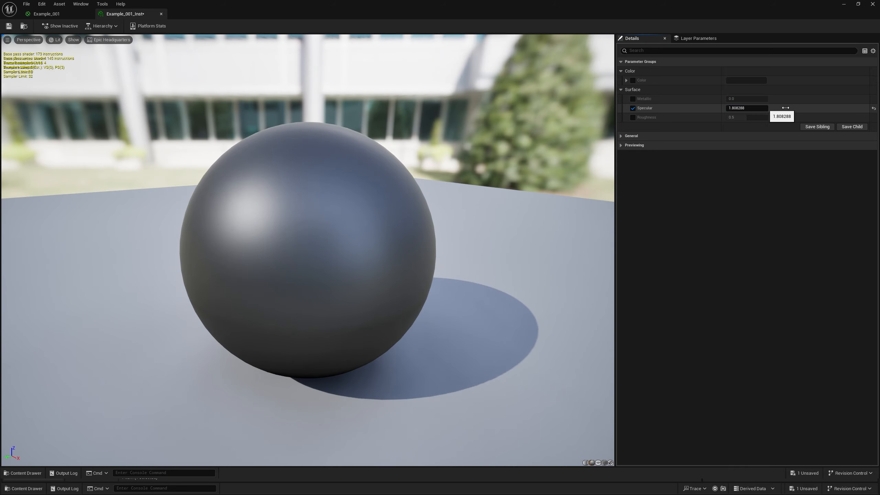
left_click(874, 110)
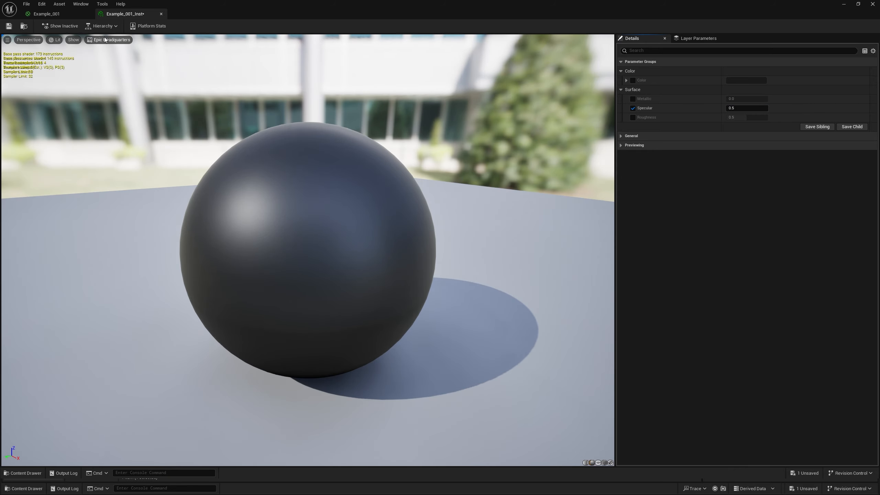
Set the Specular parameter's Slider Max to 1 in the Example_001 master material and save it
left_click(47, 13)
left_click(104, 277)
type("1")
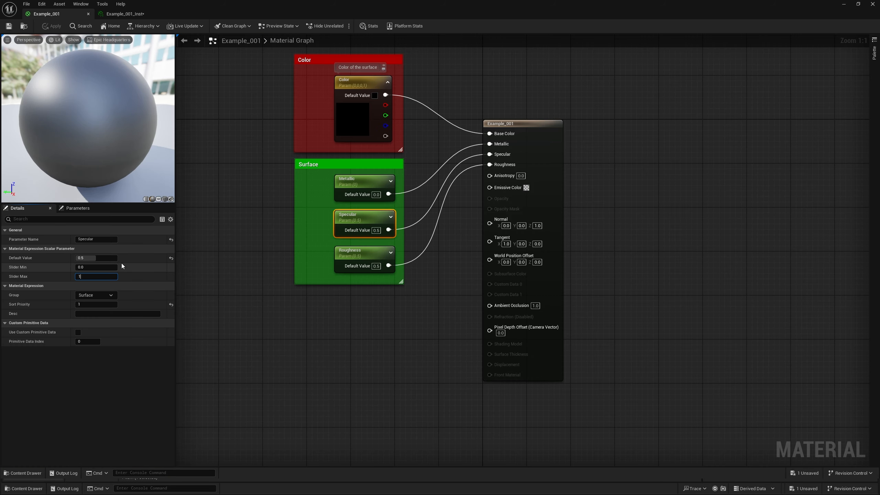
key("Return")
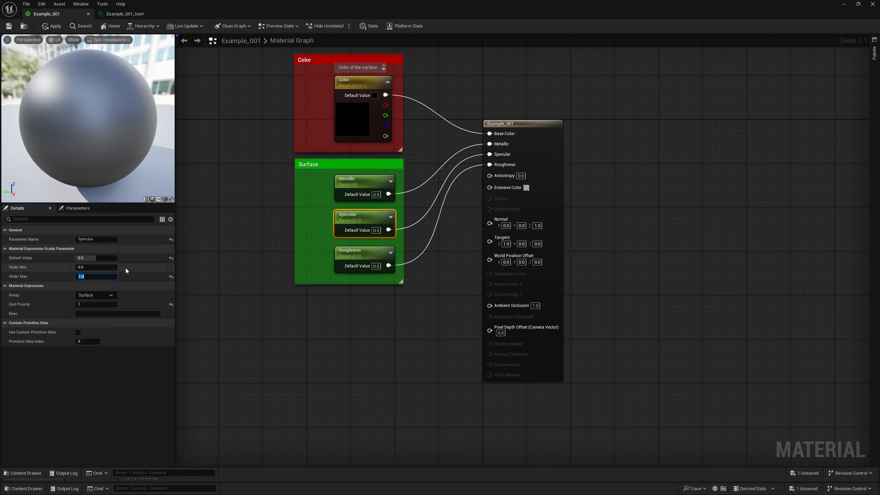
left_click(7, 30)
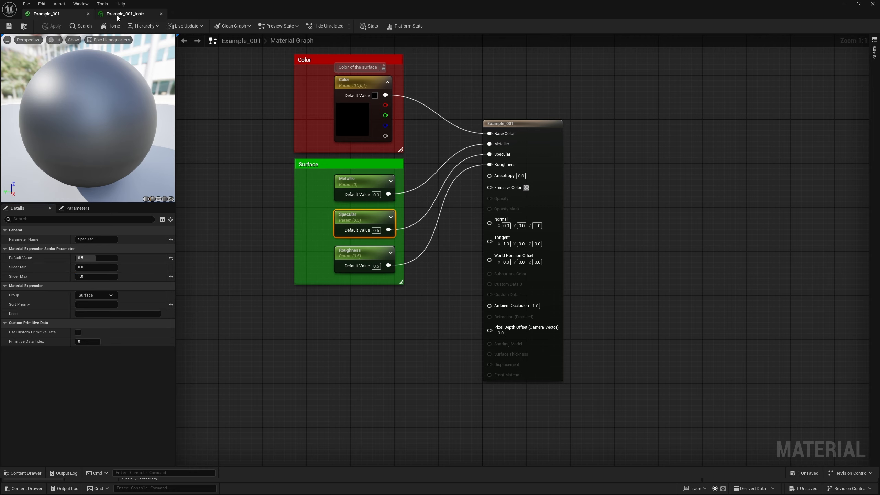
Test the instance's Specular slider with a slightly higher value and reset it to the default
left_click(125, 13)
mouse_move(748, 108)
left_mouse_down()
mouse_move(767, 108)
mouse_move(728, 109)
mouse_move(766, 109)
mouse_move(755, 108)
left_mouse_up()
left_click(874, 109)
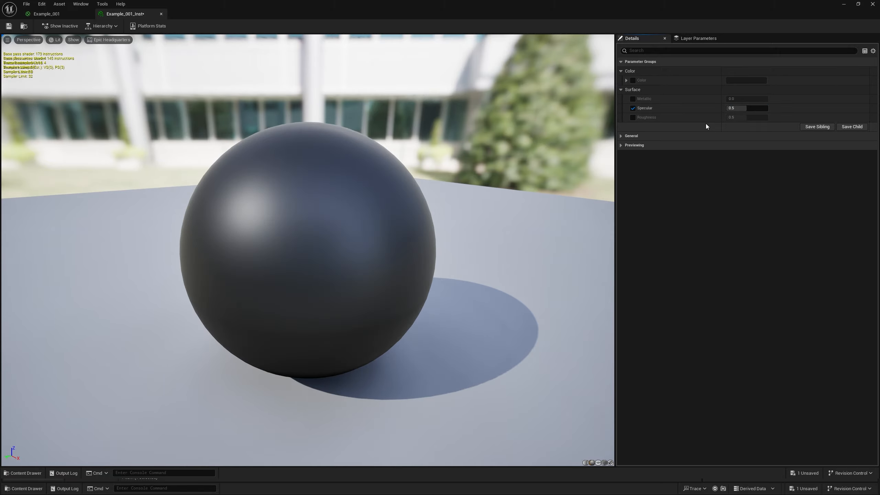
Enable the instance's Color override and set its R channel to 1
left_click(627, 81)
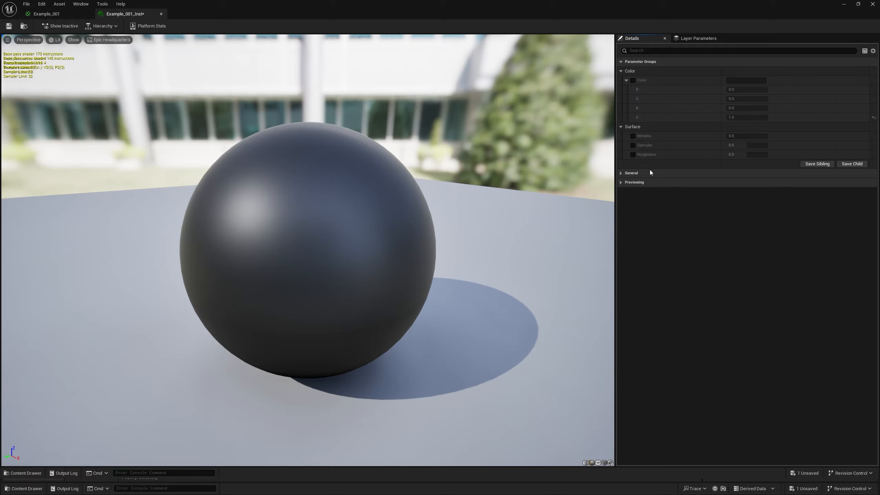
left_click(633, 80)
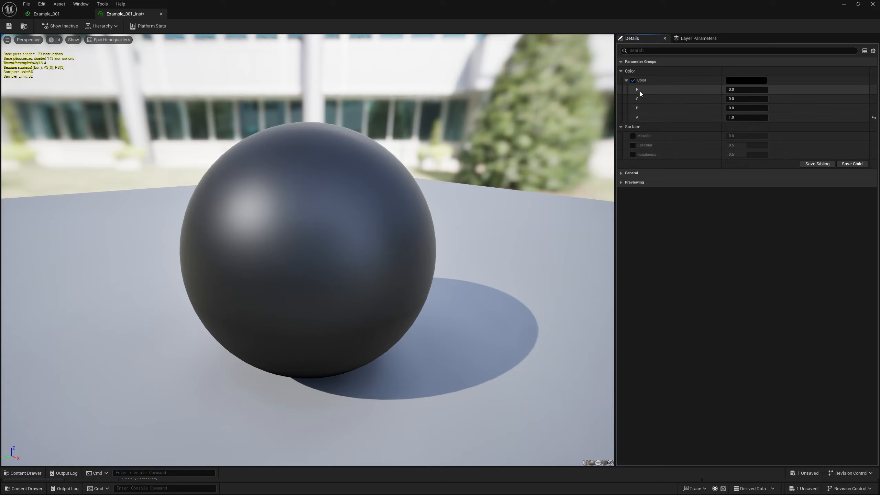
left_click_drag(740, 89, 751, 89)
left_click(738, 90)
type("1")
key("Return")
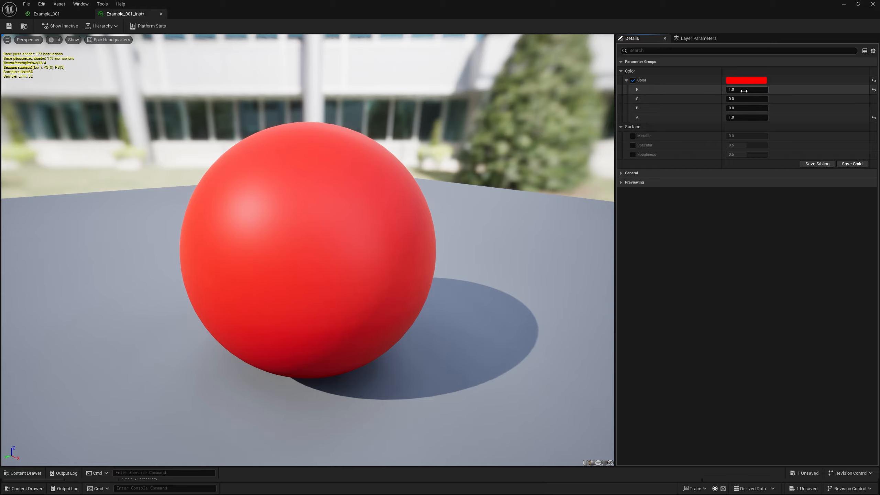
Test Color R values far above and below 1, and set the channel back to 1
mouse_move(729, 89)
left_mouse_down()
mouse_move(790, 89)
mouse_move(729, 87)
left_mouse_up()
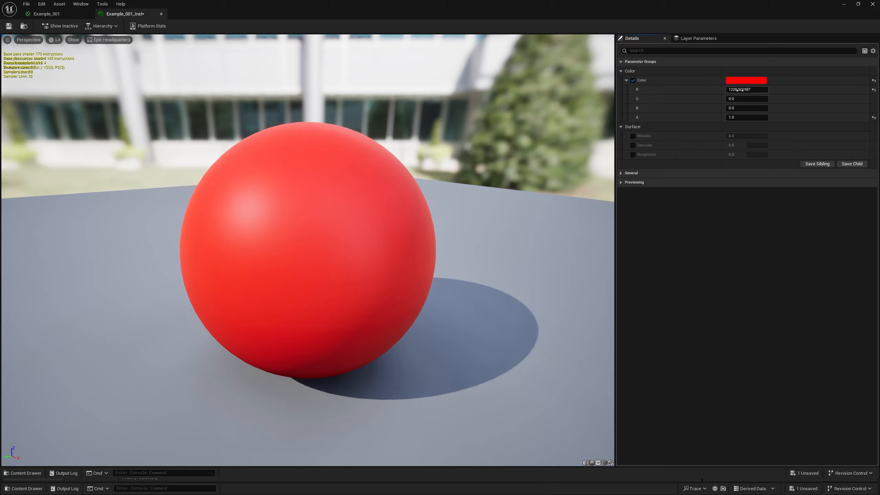
left_click(744, 90)
type("1")
key("Return")
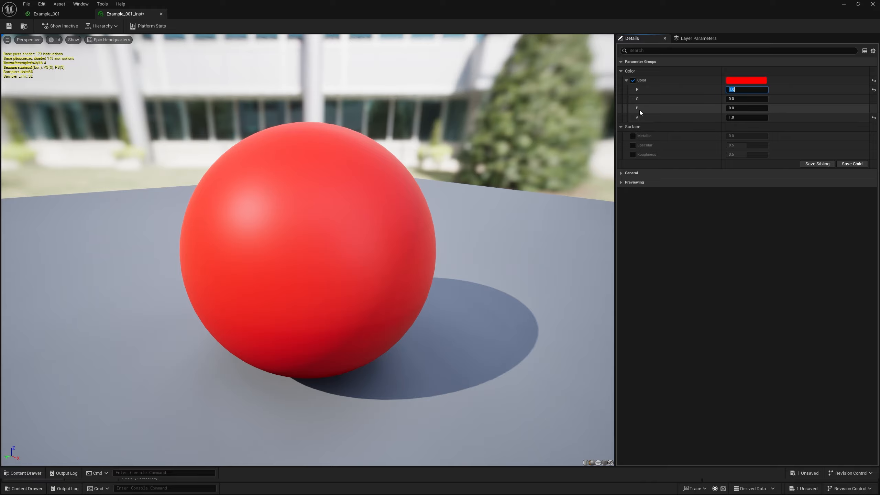
type("0.224")
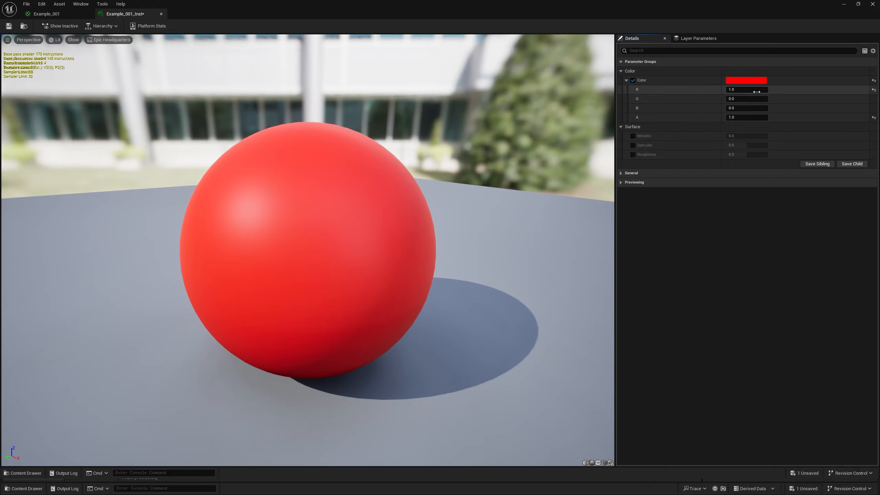
key("Return")
mouse_move(760, 89)
left_mouse_down()
mouse_move(745, 89)
mouse_move(760, 89)
left_mouse_up()
left_click(760, 90)
type("1")
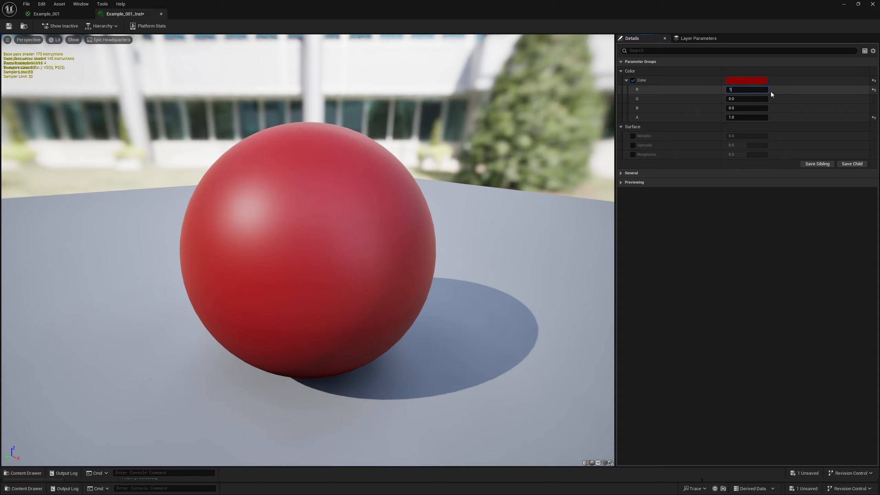
key("Return")
Test the Color override's G and B channels, setting G back to 0 and B to 1
left_click_drag(740, 98, 755, 109)
left_click(742, 99)
type("0")
key("Return")
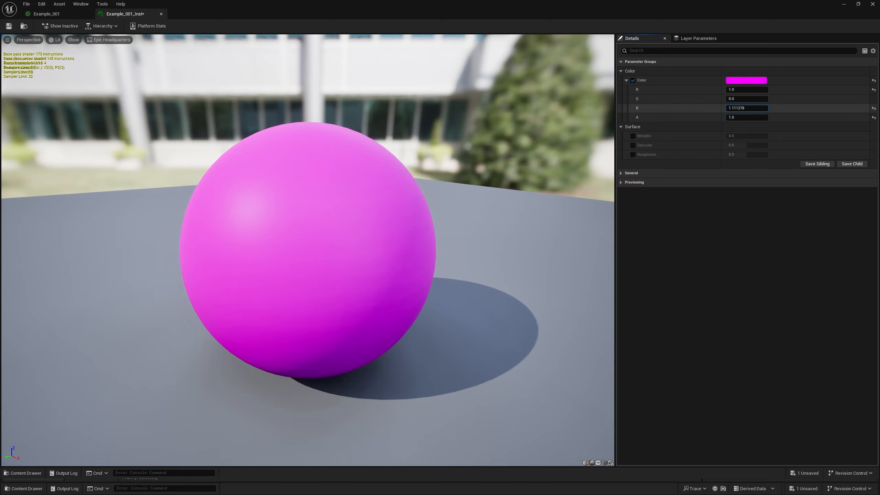
left_click(746, 108)
type("1")
key("Return")
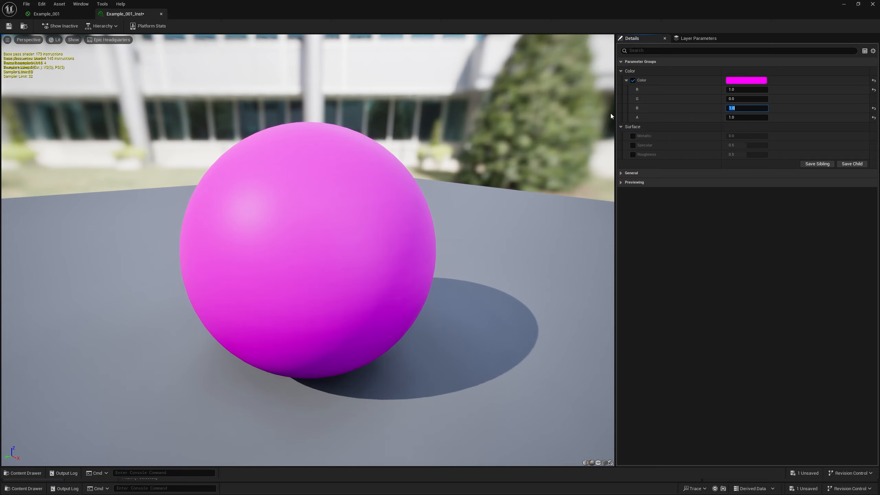
Examine the Color parameter's default channel values in the Example_001 master material, and return to the instance
left_click(65, 14)
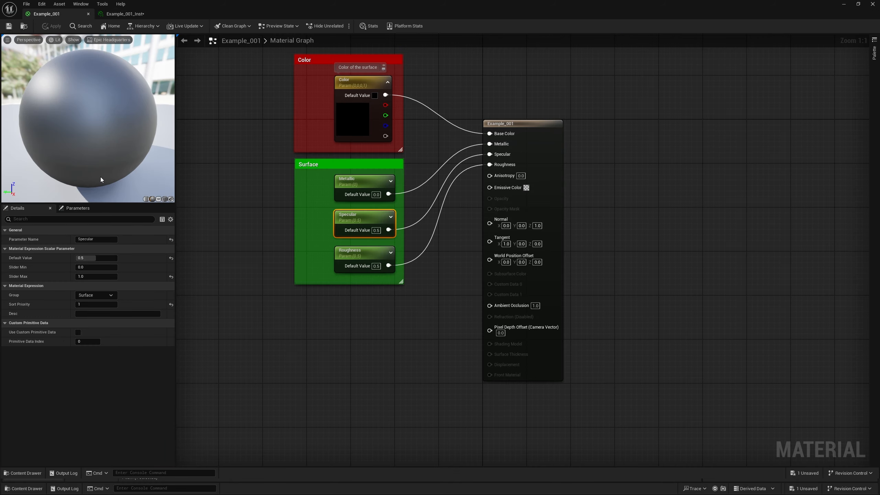
left_click(372, 129)
left_click(4, 259)
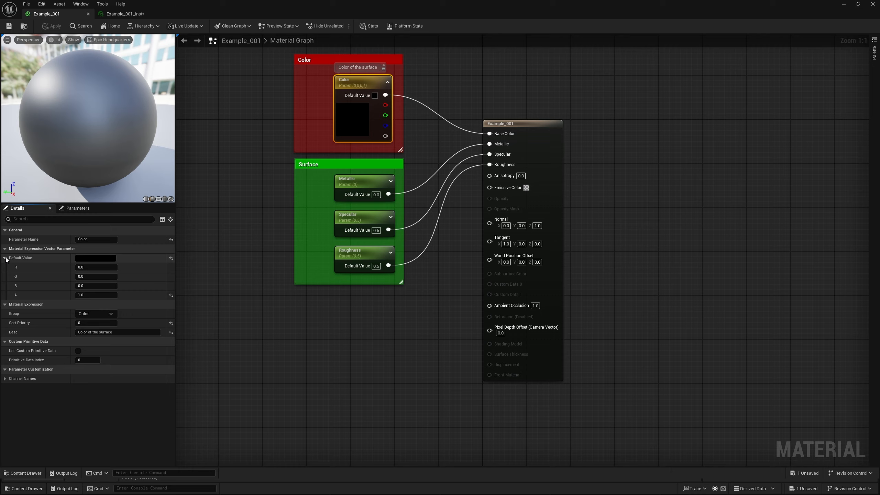
left_click(9, 259)
left_click(120, 15)
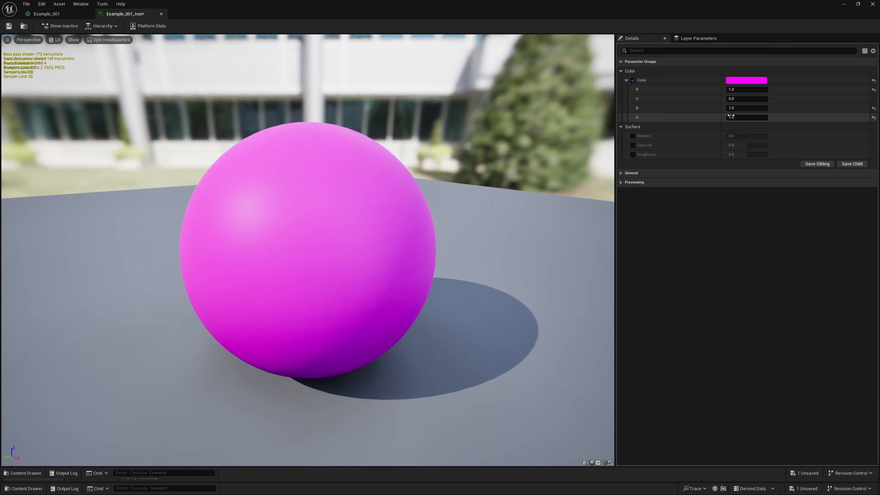
Set the instance's Color override to R 0.504, G 0.024 and B 0.088 for a pink surface
left_click(744, 108)
type("0")
key("Return")
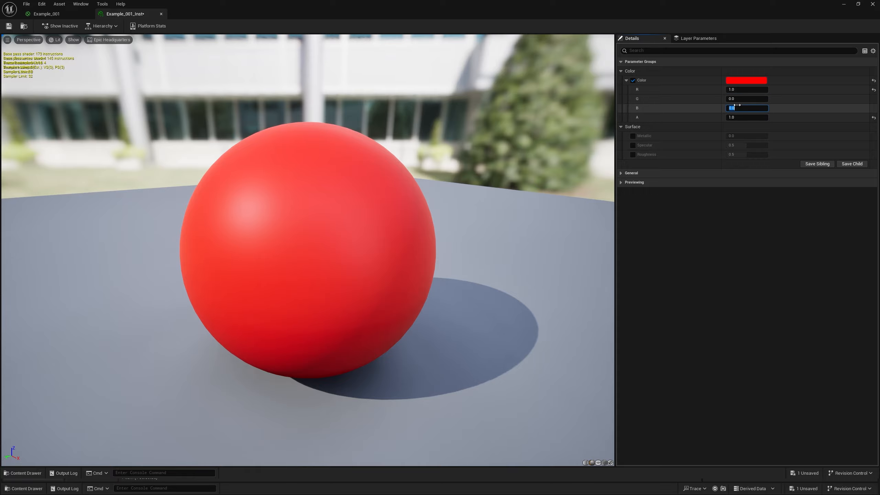
left_click(785, 109)
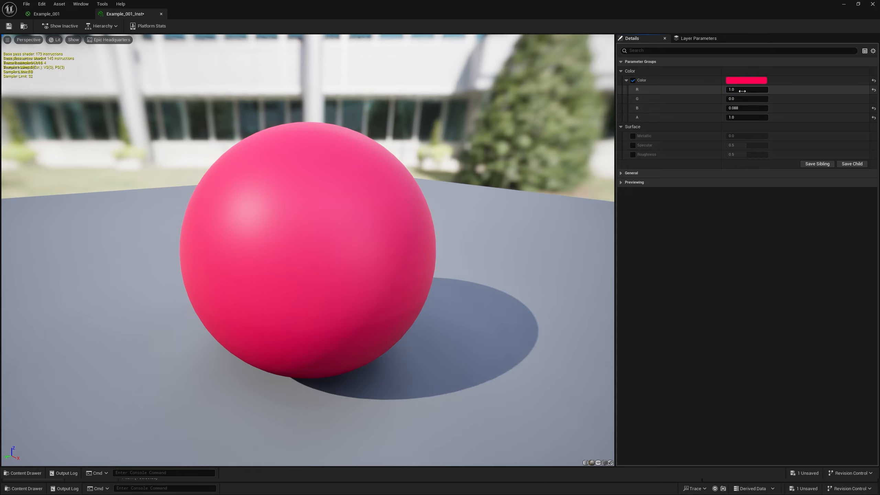
mouse_move(749, 90)
left_mouse_down()
mouse_move(734, 90)
mouse_move(751, 100)
mouse_move(736, 100)
left_mouse_up()
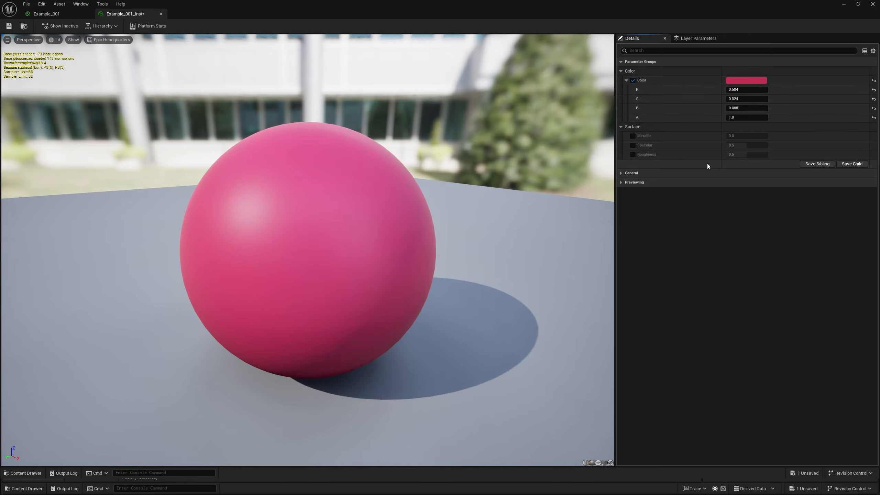
Enable the Roughness, Specular and Metallic overrides and set Metallic to 1
left_click(633, 154)
left_click(632, 146)
left_click(632, 135)
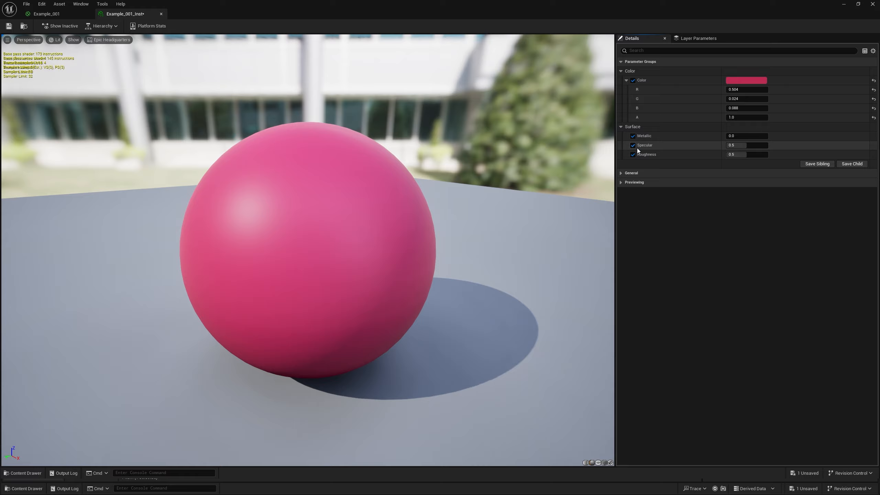
left_click_drag(731, 137, 743, 136)
left_click(743, 136)
type("1")
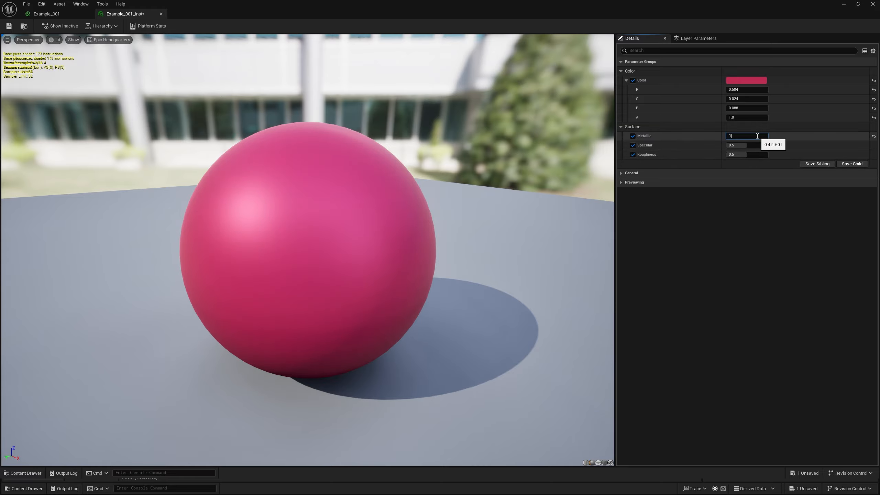
key("Return")
Compare the preview sphere with the Metallic override off and on, leaving it enabled
left_click_drag(417, 195, 302, 194)
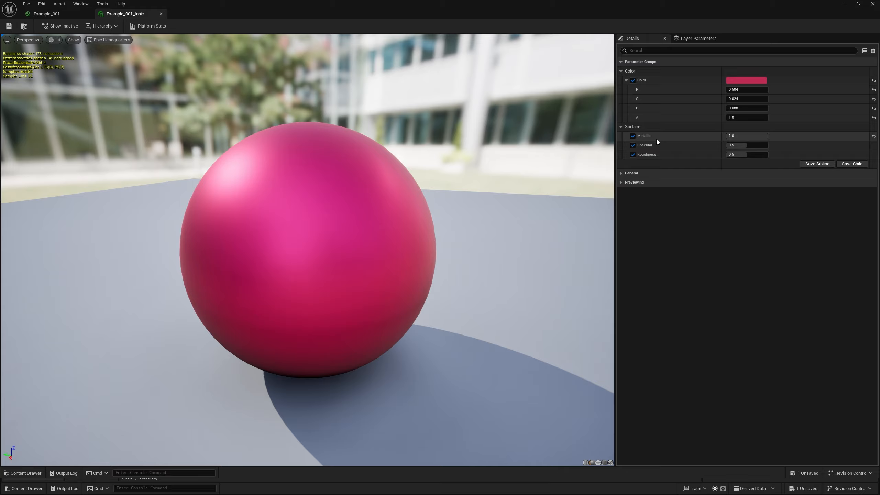
left_click(632, 136)
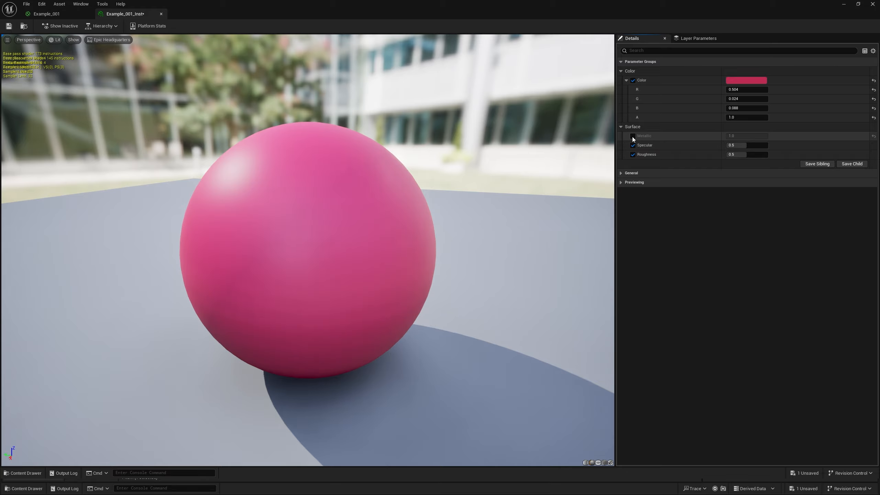
left_click(632, 136)
left_click(632, 137)
left_click(633, 136)
left_click(633, 137)
left_click(632, 136)
left_click(633, 136)
left_click(632, 136)
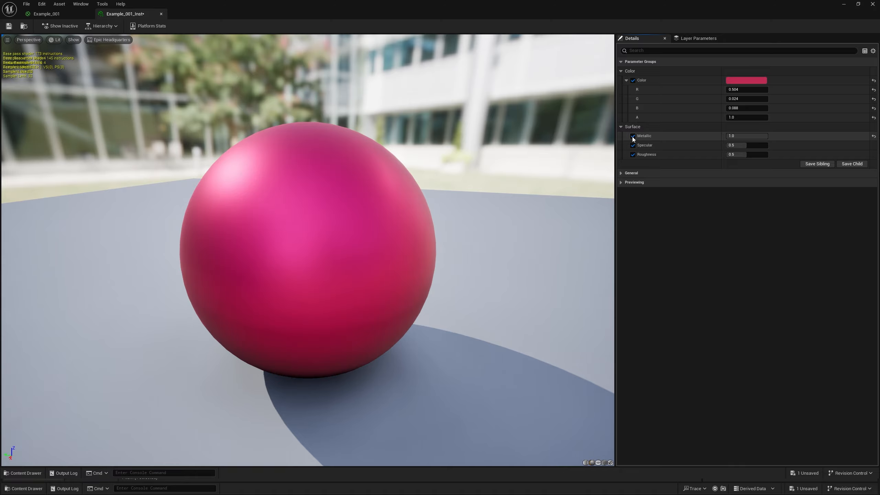
Set Roughness to 0 and compare the sphere's reflections with the Metallic override off and on
left_click_drag(371, 207, 408, 204)
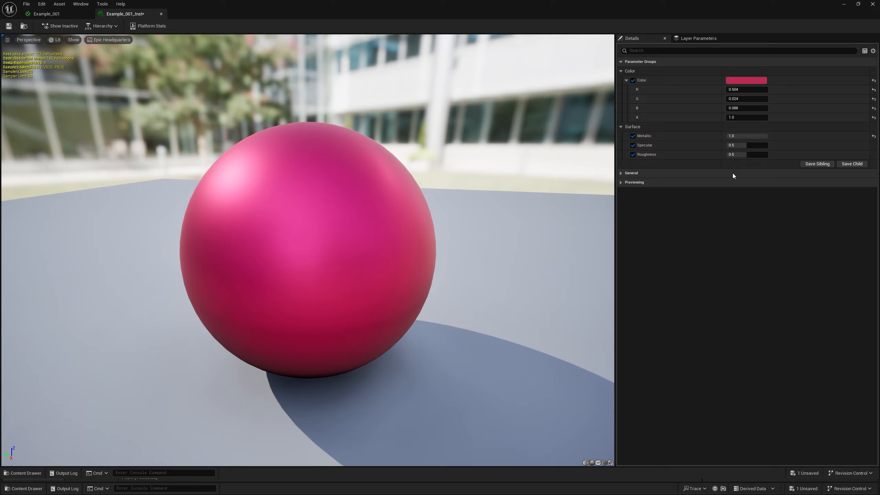
left_click_drag(748, 155, 726, 155)
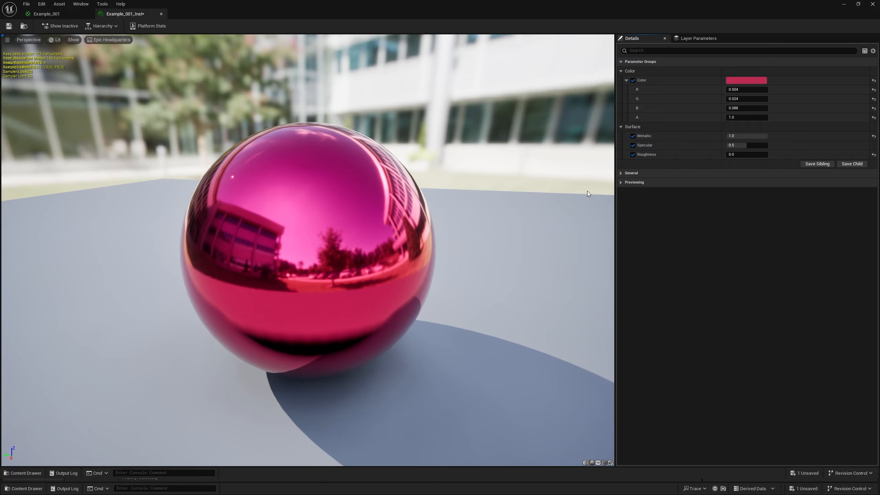
left_click_drag(589, 194, 450, 194)
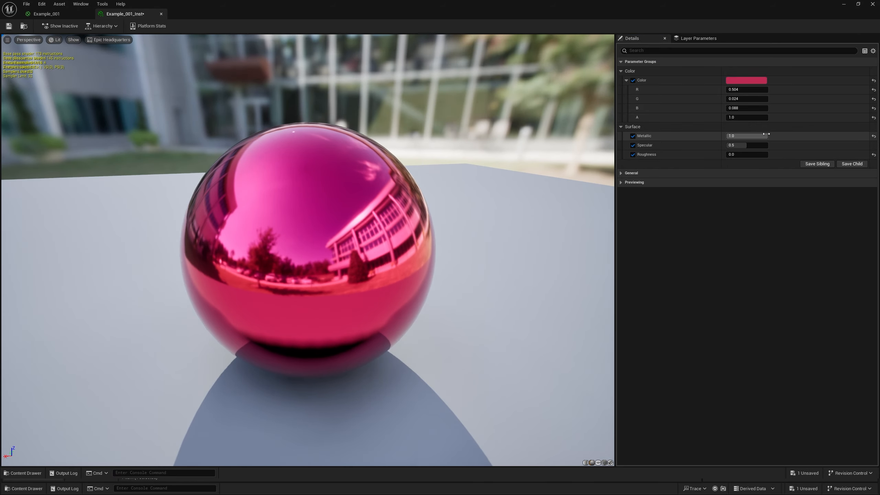
left_click(633, 136)
left_click_drag(520, 208, 561, 208)
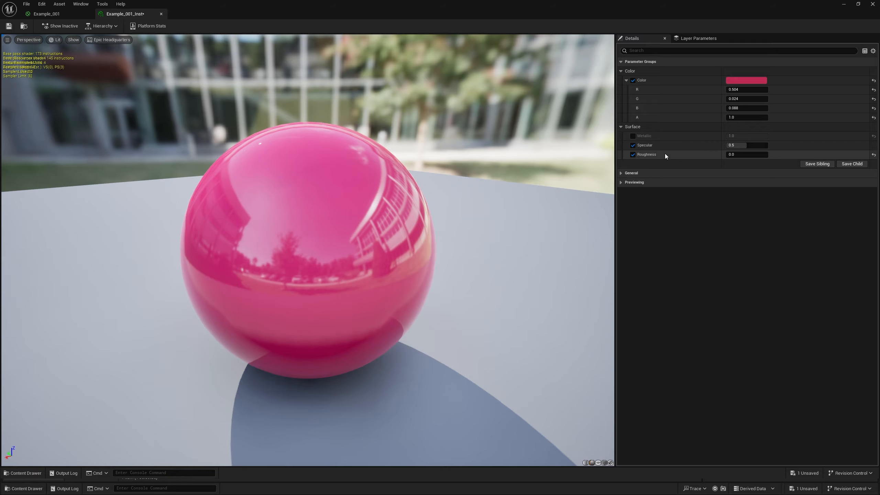
left_click(633, 136)
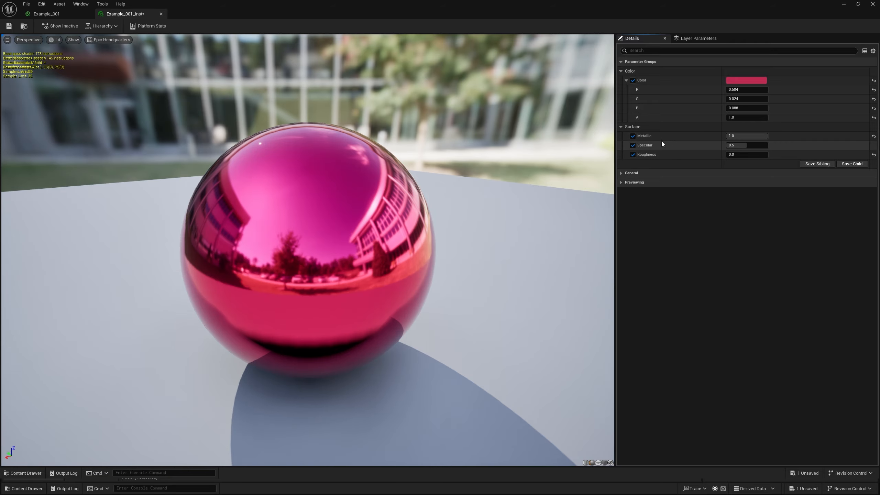
Test Specular at 0 on the metallic surface and reset it to the default
left_click(748, 145)
type("0")
key("Return")
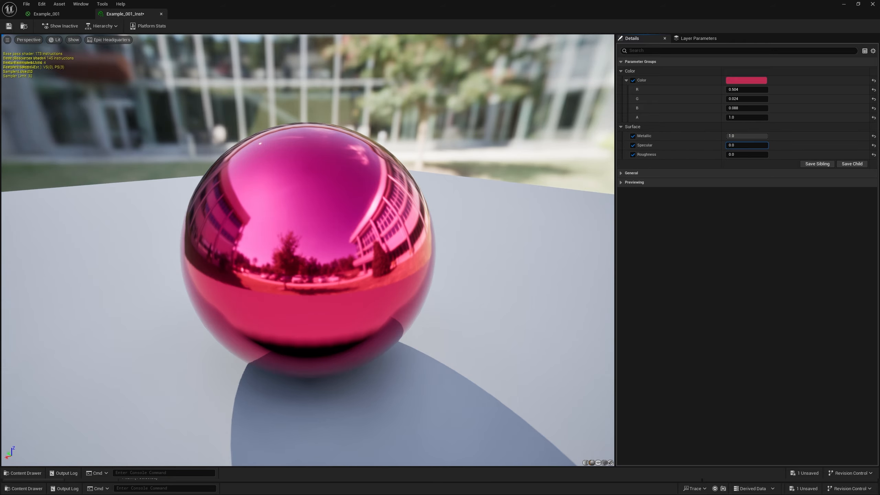
mouse_move(726, 146)
left_mouse_down()
mouse_move(768, 145)
mouse_move(727, 145)
left_mouse_up()
left_click(874, 146)
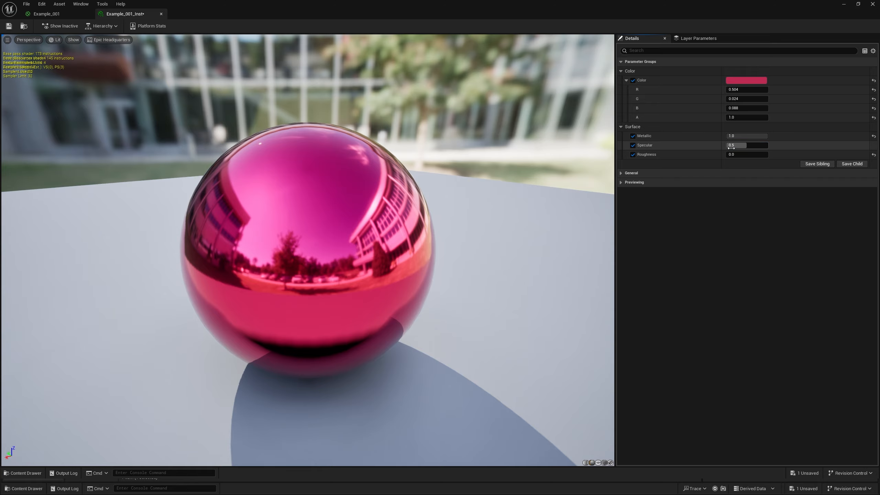
Disable the Metallic override and test Specular at 1, followed by about 0.83 with Roughness at about 0.26
left_click(633, 136)
left_click_drag(748, 145, 768, 146)
left_click_drag(464, 222, 398, 191)
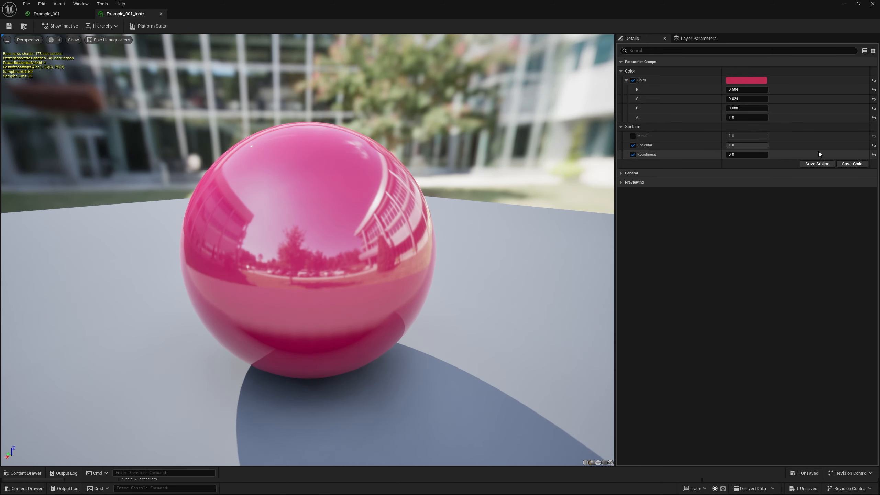
mouse_move(750, 155)
left_mouse_down()
mouse_move(772, 155)
mouse_move(686, 145)
mouse_move(751, 145)
left_mouse_up()
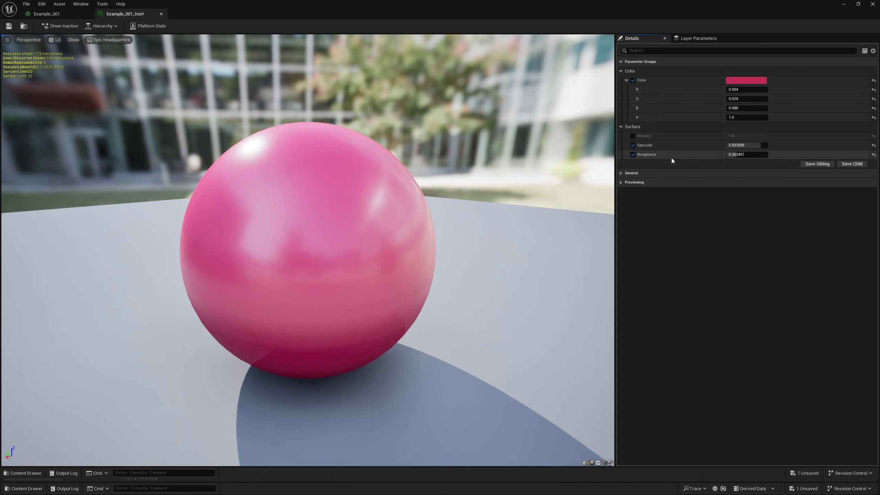
left_click_drag(410, 187, 288, 191)
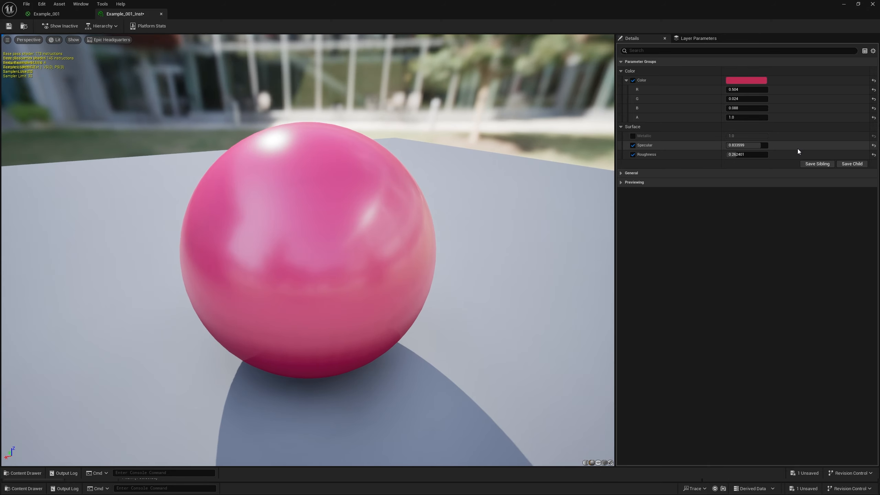
Reset Roughness and Specular to their defaults and disable both overrides
left_click(873, 154)
left_click(874, 145)
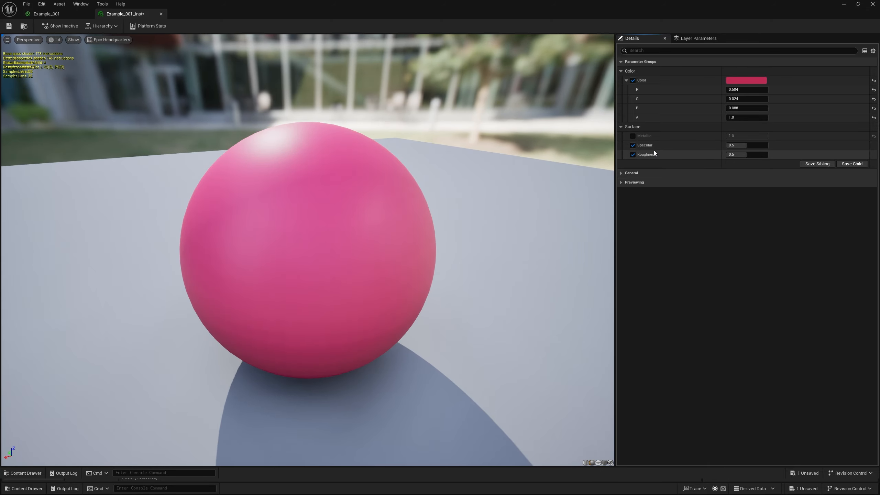
left_click(633, 155)
left_click(631, 145)
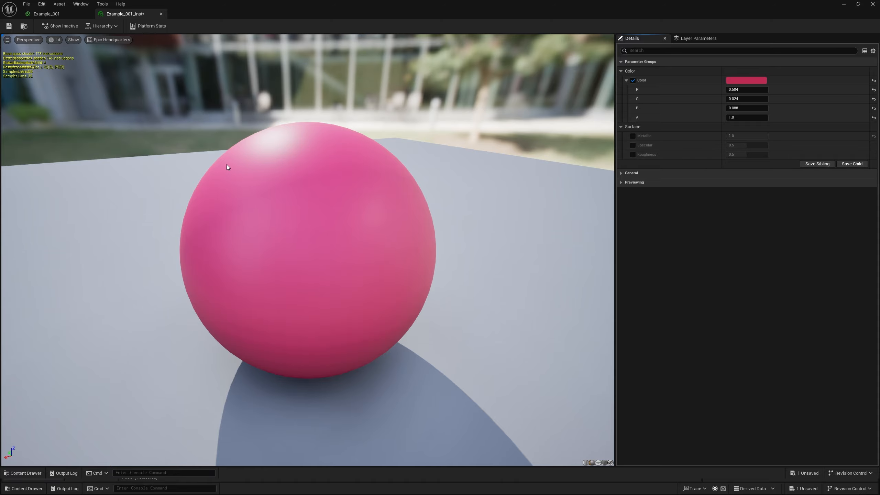
Return to the Example_001 master graph and shrink the material editor window to reveal the level editor's Content Browser
left_click(62, 15)
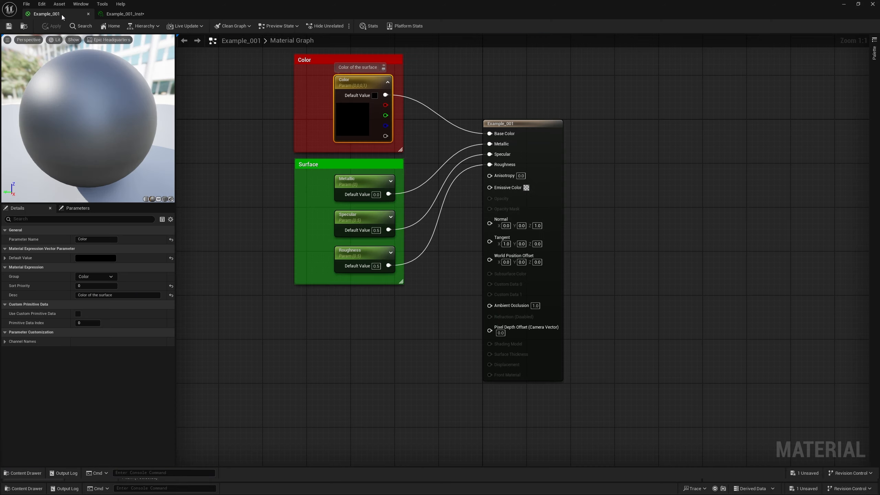
key("Home")
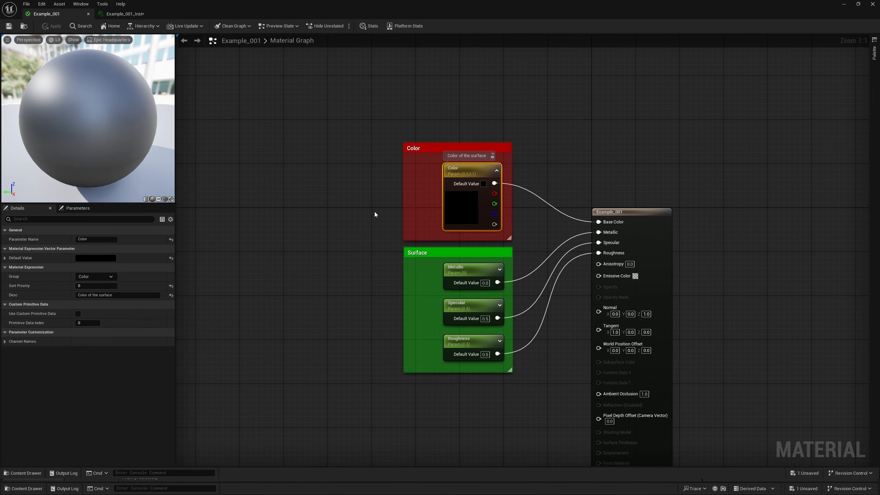
double_click(278, 5)
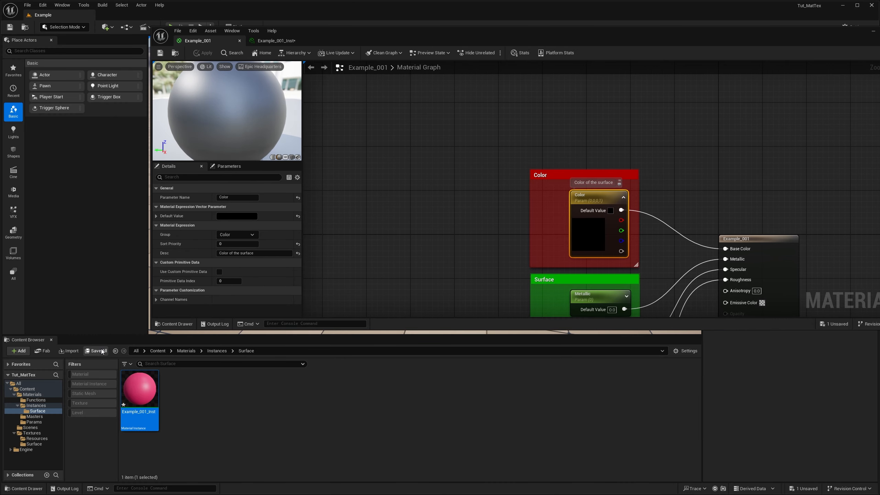
Save the modified Example_001_Inst material instance from the level editor's Content Browser
left_click(99, 352)
left_click(495, 321)
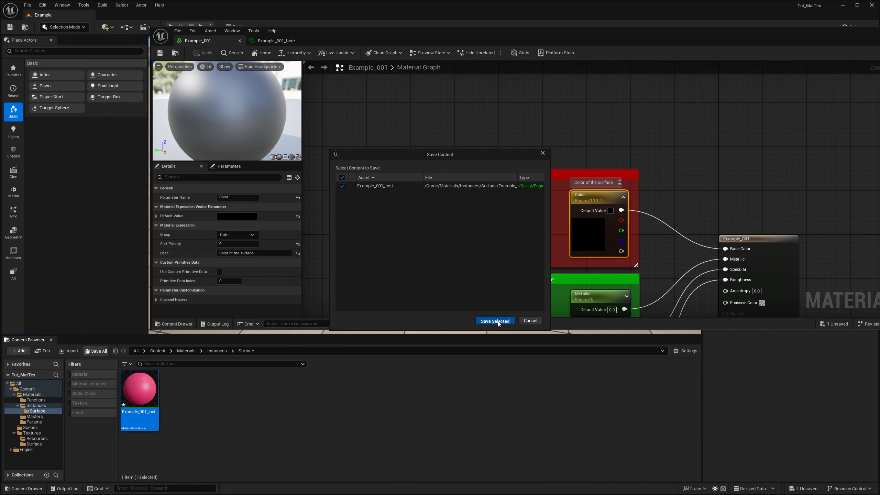
Create a Material Function named Color_Fresnel in the Materials/Functions folder
left_click(36, 400)
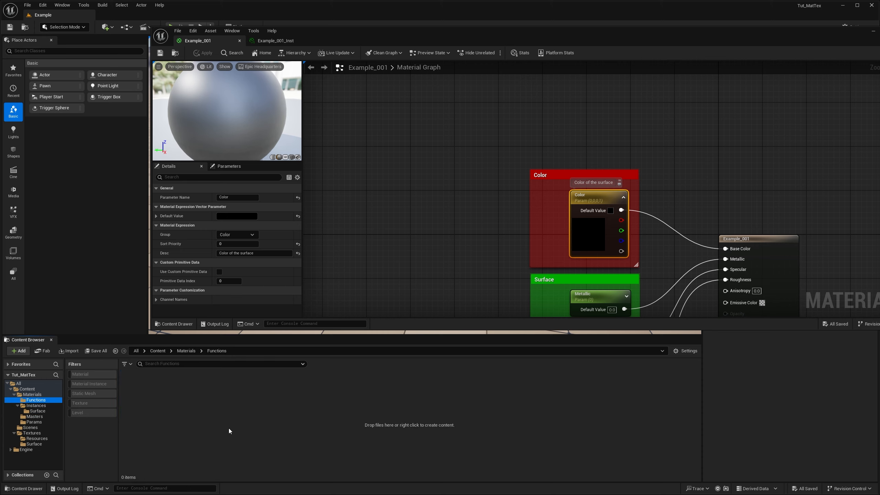
left_click(264, 417)
right_click(207, 408)
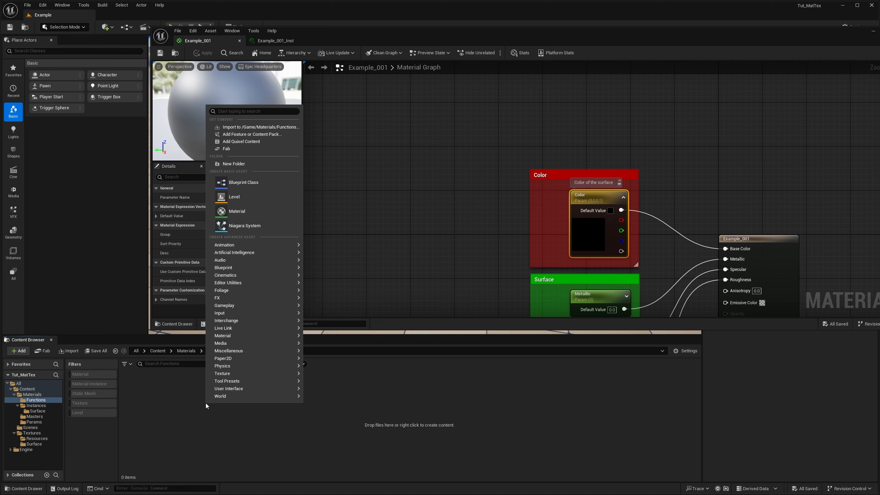
mouse_move(247, 380)
mouse_move(265, 335)
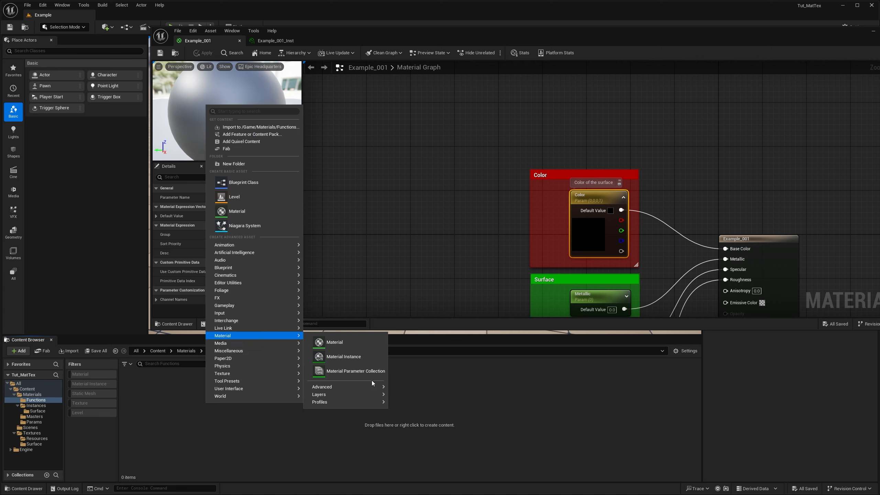
mouse_move(374, 386)
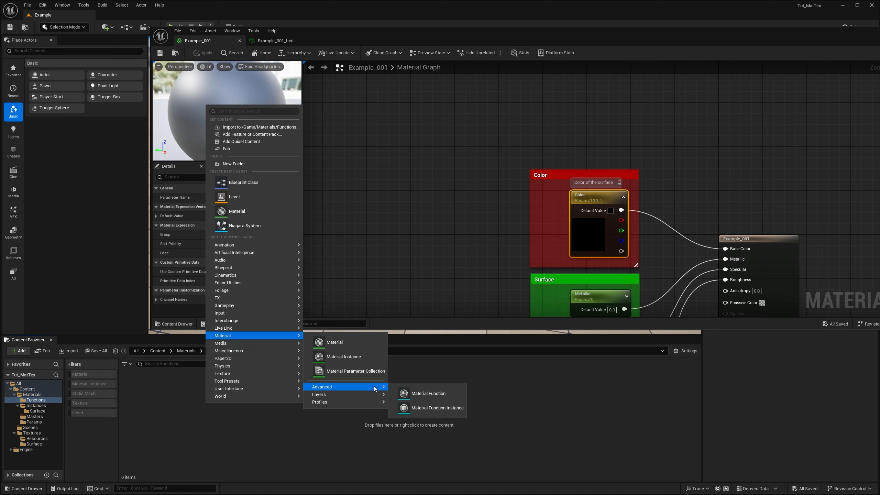
left_click(427, 393)
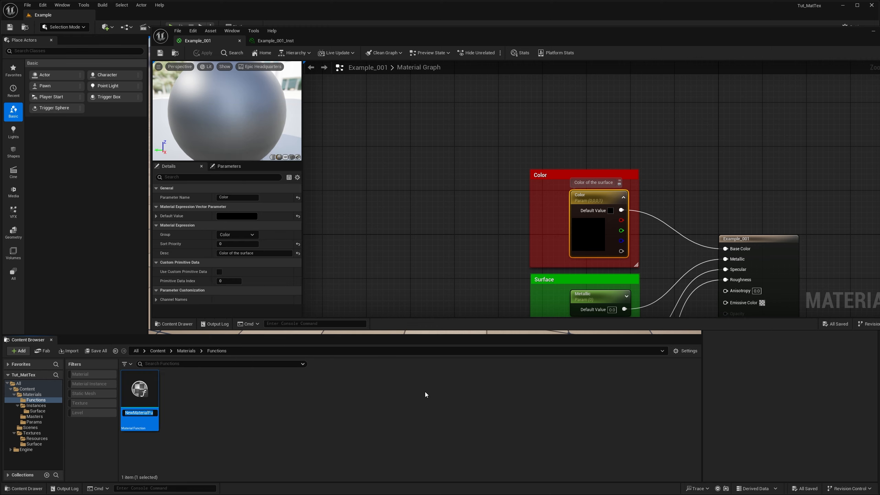
type("Color_Fresnel")
key("Return")
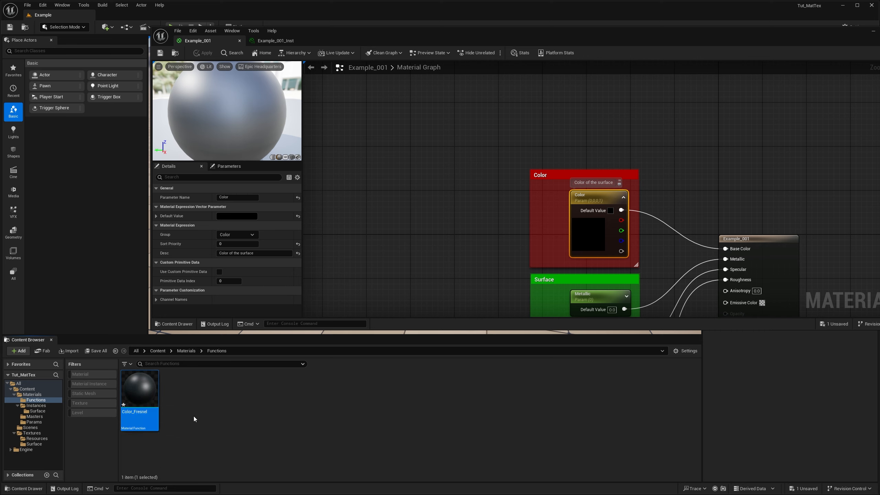
Cut the Color comment group with its Color parameter out of the Example_001 graph
right_click_drag(468, 306, 383, 183)
left_click_drag(419, 97, 557, 202)
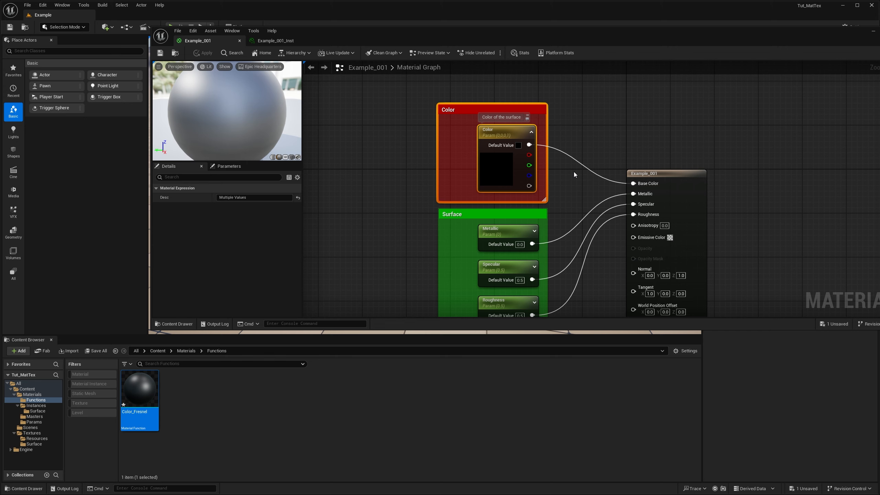
key("Delete")
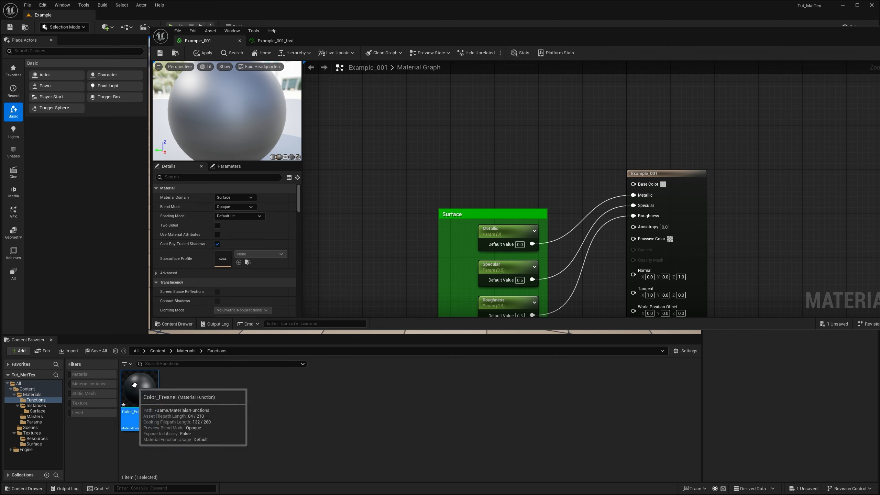
Open the Color_Fresnel function in the maximized material editor and paste the Color group beside its output node
double_click(134, 384)
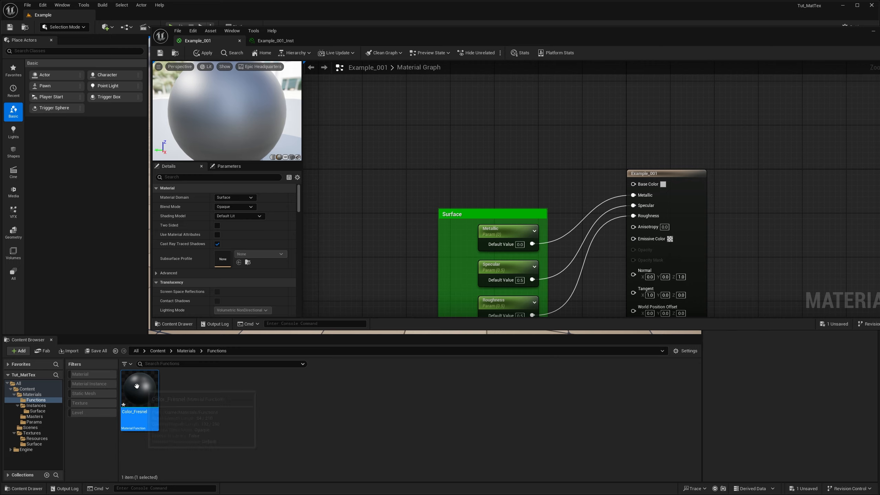
double_click(520, 29)
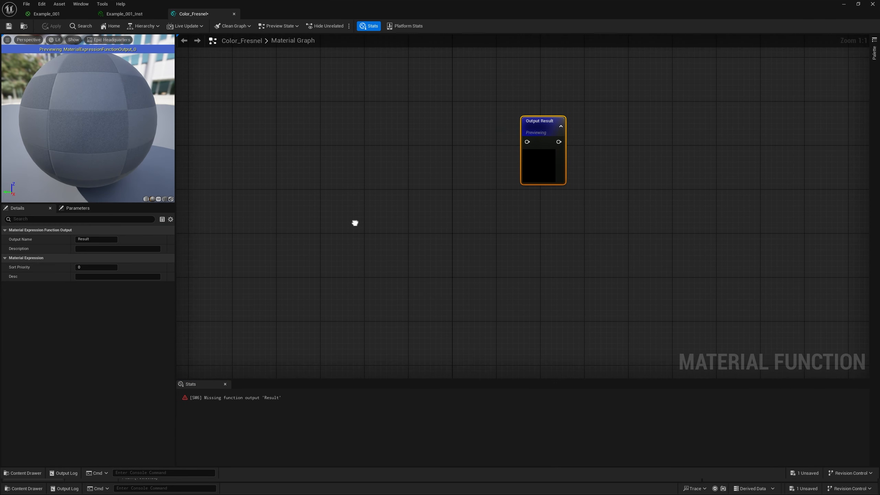
left_click(303, 212)
key("ctrl+v")
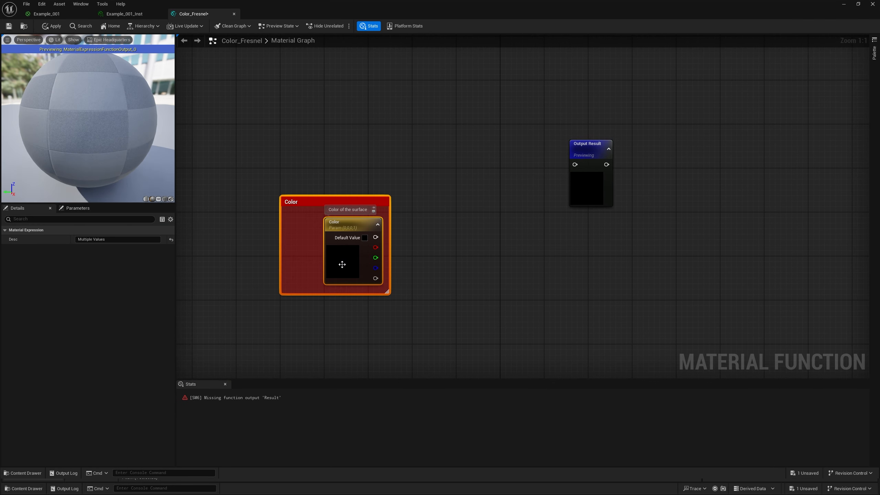
left_click_drag(339, 260, 343, 189)
left_click(555, 225)
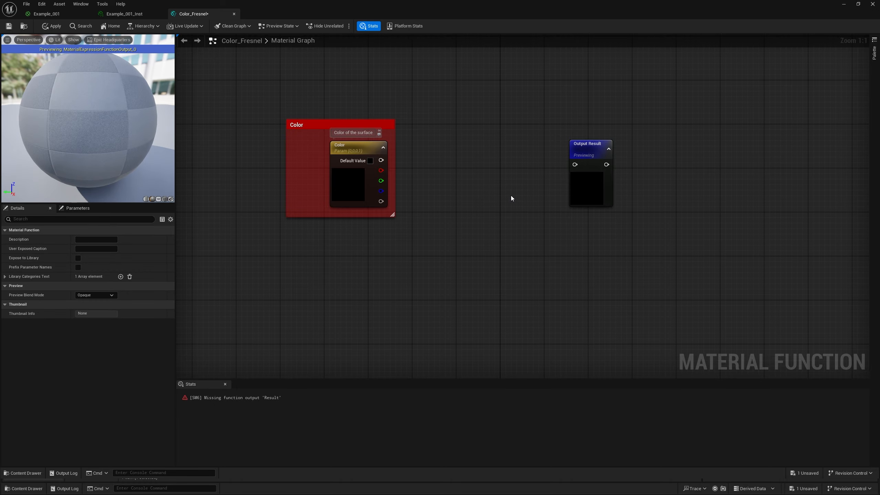
Connect the Color parameter's main output to the input of the Output Result node
right_click_drag(494, 200, 554, 225)
left_click(649, 178)
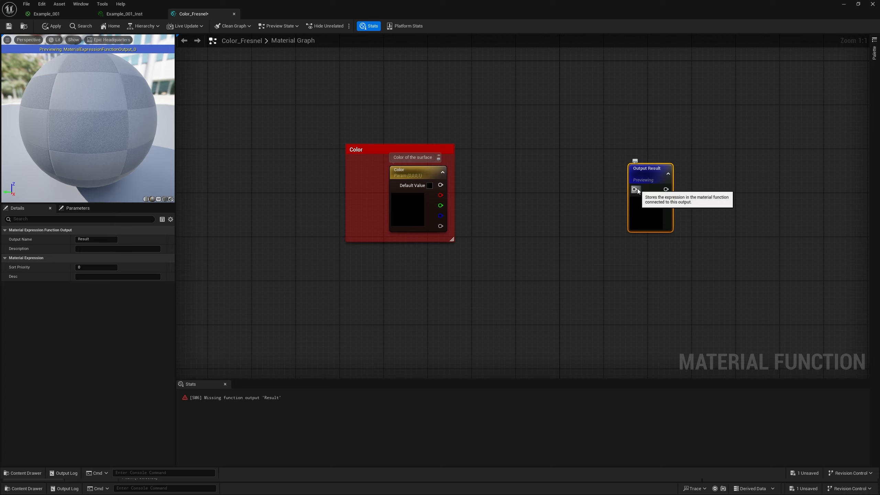
left_click(568, 192)
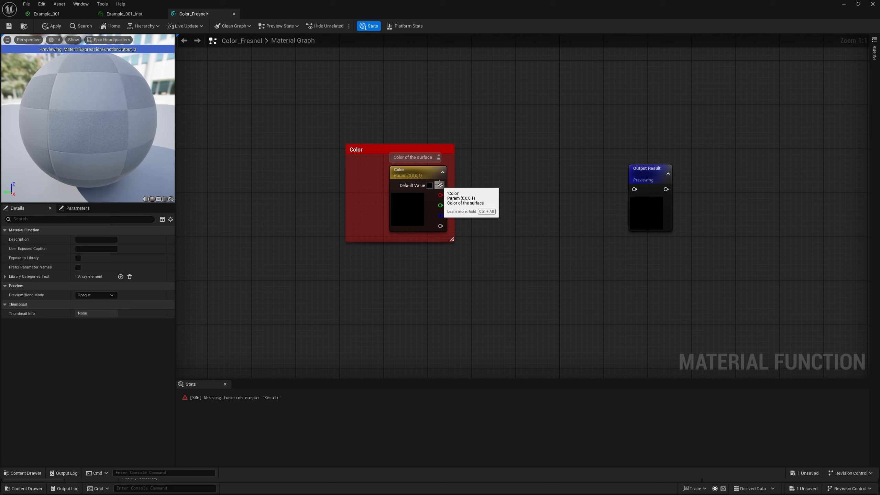
left_click_drag(441, 185, 634, 189)
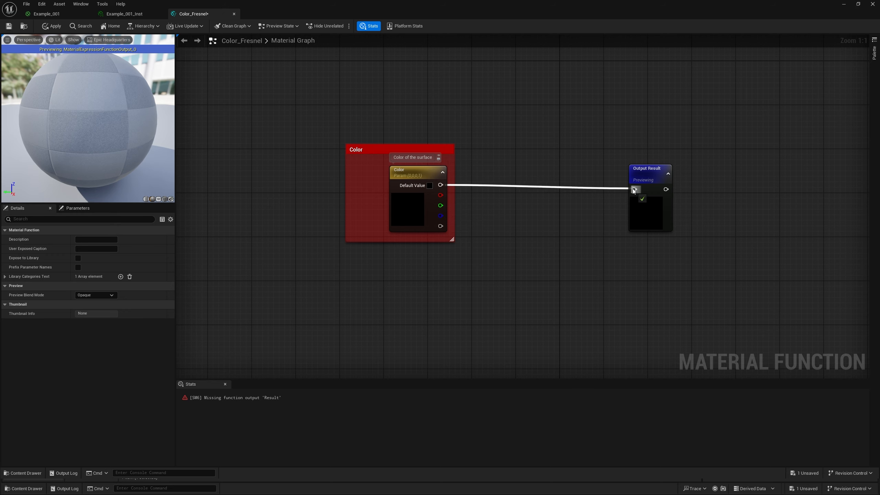
Move the function's output node closer to the Color group and name the output Base Color
left_click(418, 210)
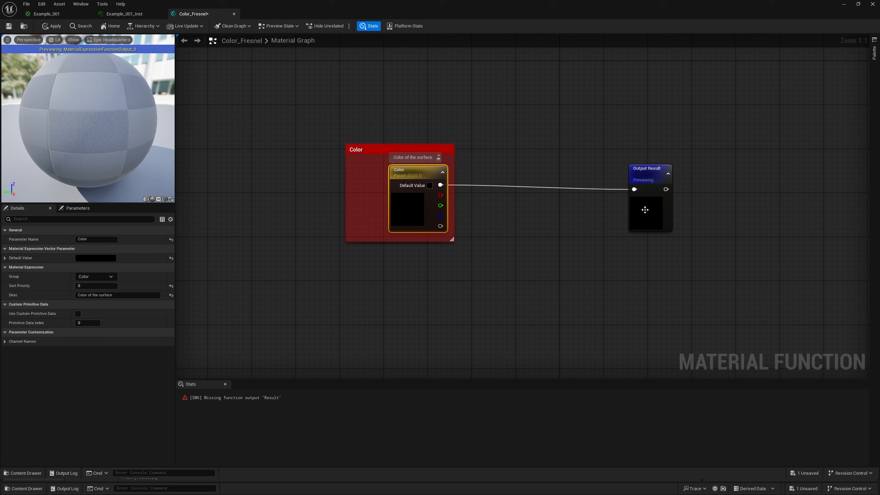
left_click_drag(639, 197, 577, 186)
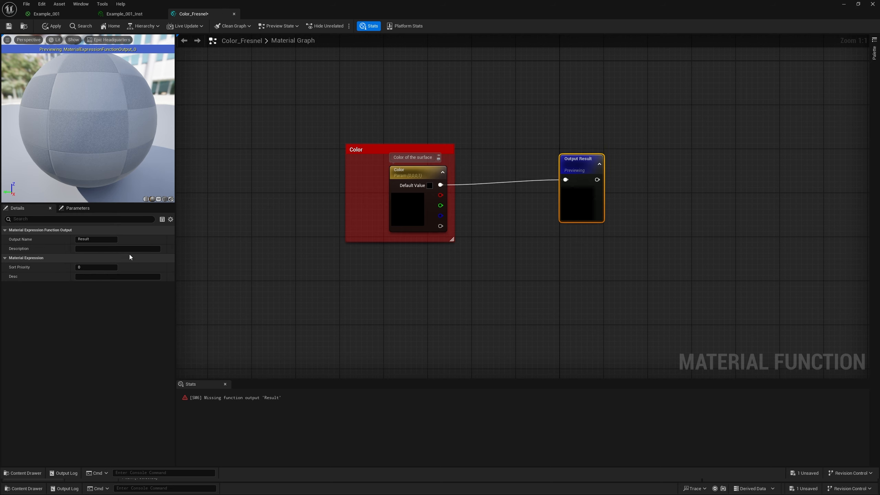
left_click(92, 239)
type("Base Color")
key("Return")
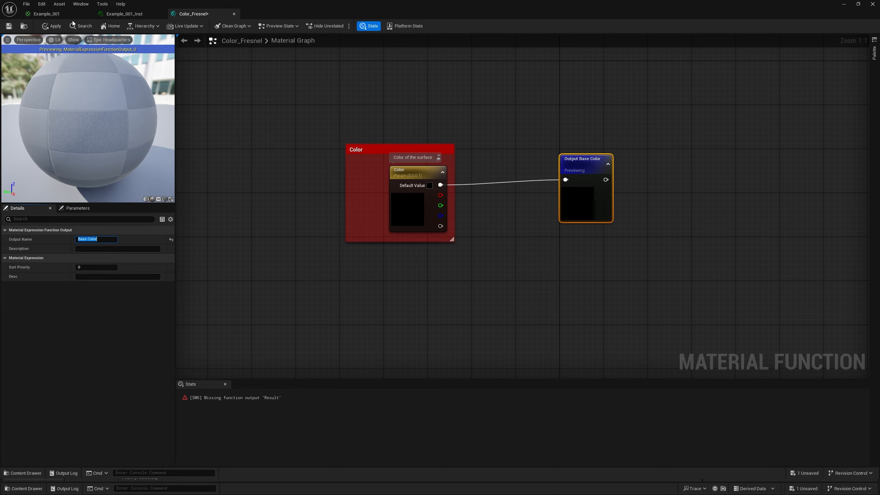
Compare the Base Color input of the Example_001 material with the output node of the Color_Fresnel function
left_click(64, 14)
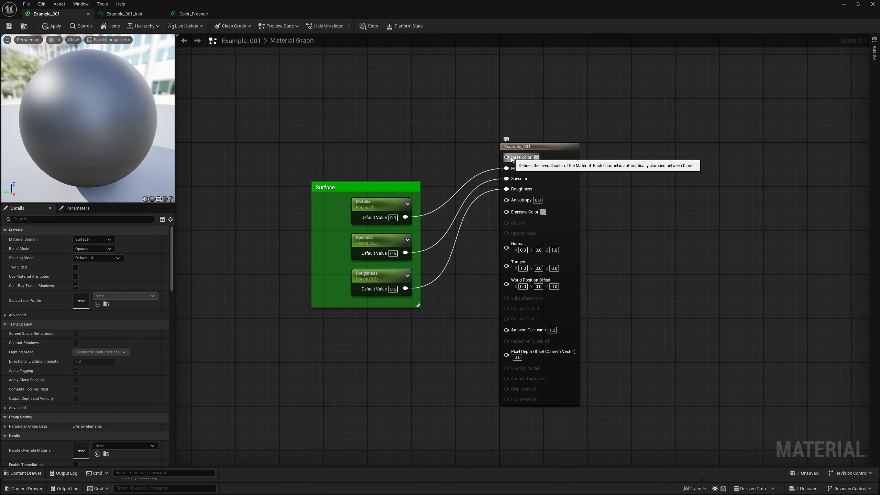
left_click(201, 17)
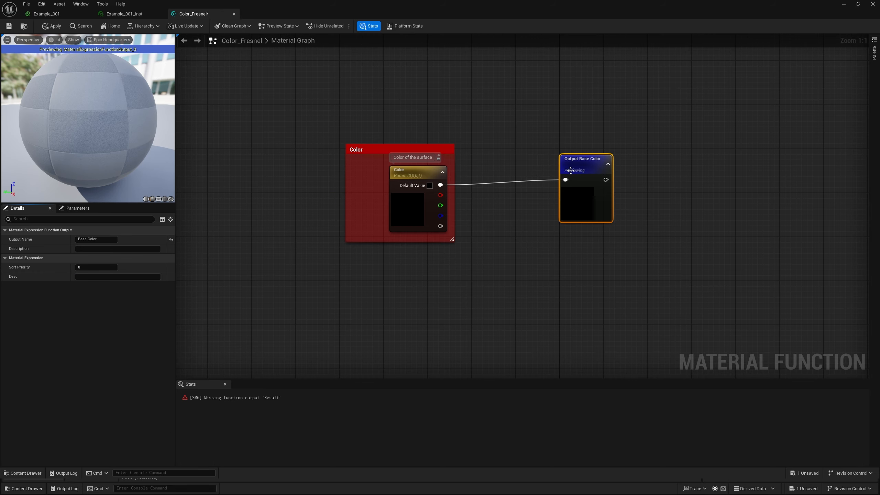
left_click(45, 14)
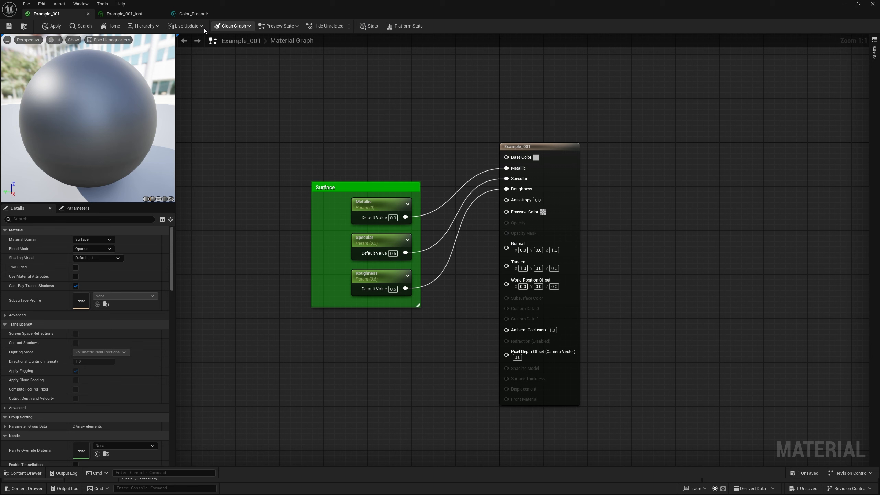
left_click(202, 15)
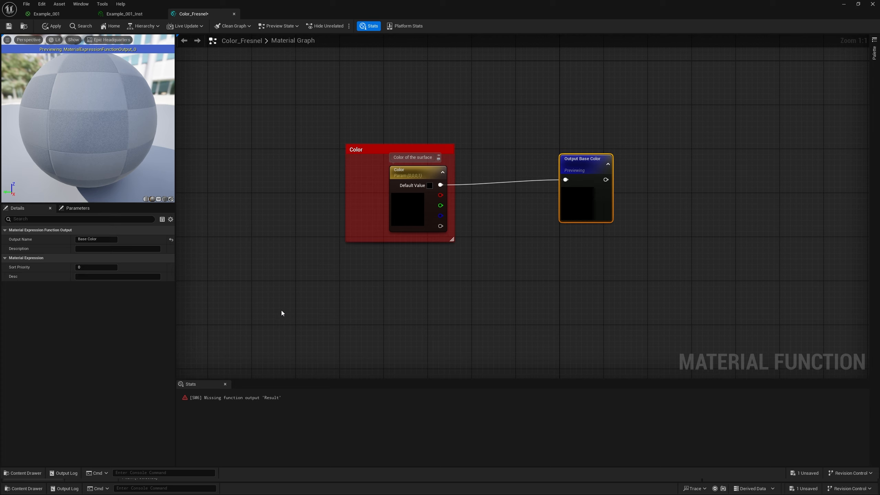
Save the Color_Fresnel material function and place it from the Content Browser as a node in the Example_001 graph
left_click(8, 27)
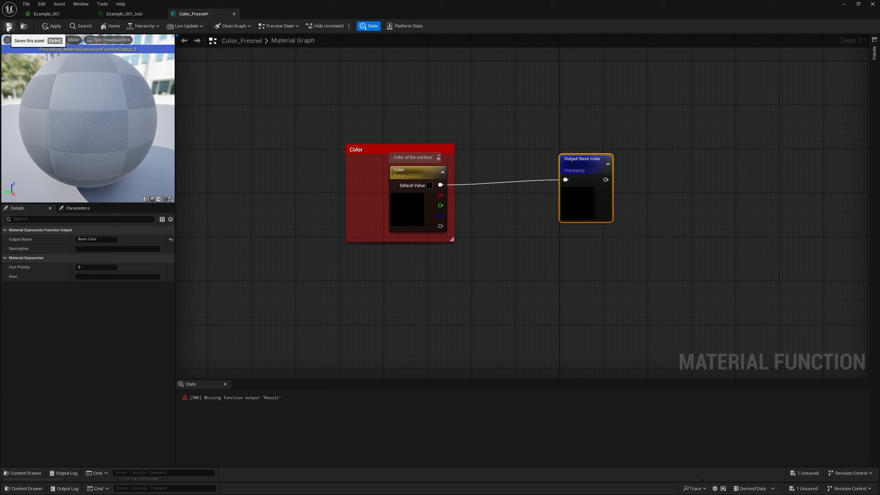
left_click(24, 26)
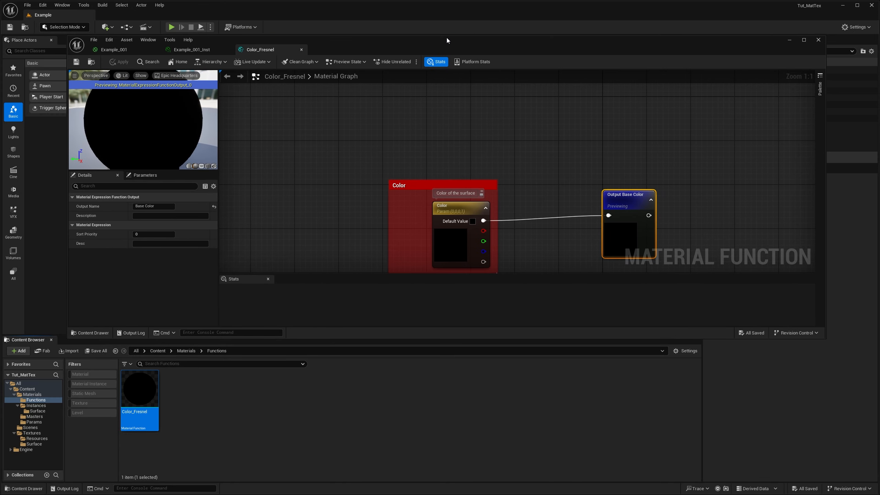
left_click(133, 51)
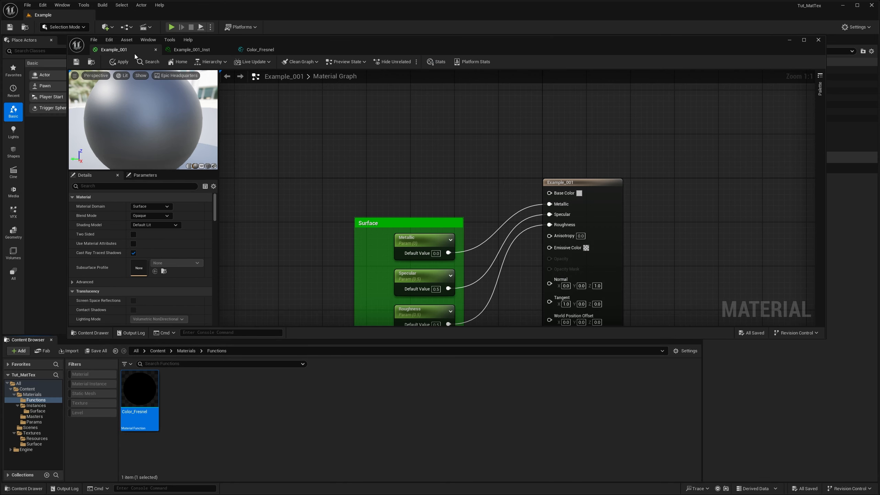
left_click_drag(140, 390, 396, 153)
double_click(468, 41)
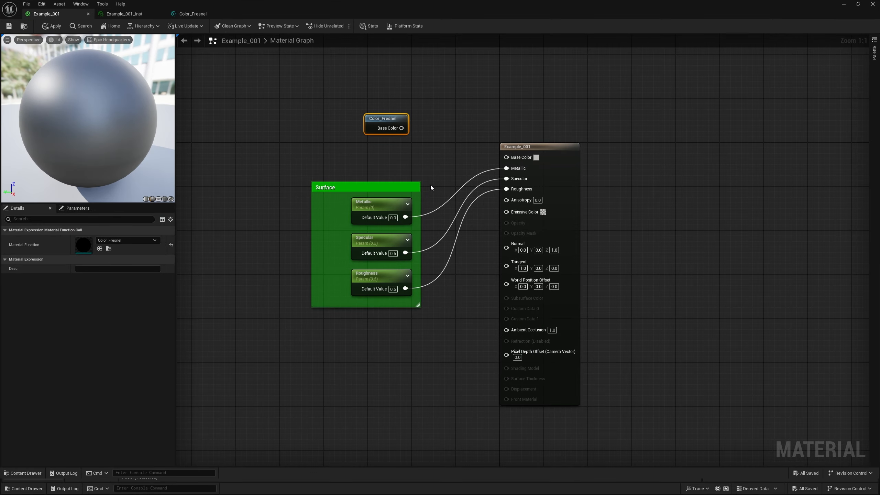
Add a MaterialFunctionCall node in the empty area above and beside the existing Color_Fresnel node
right_click_drag(350, 137, 433, 204)
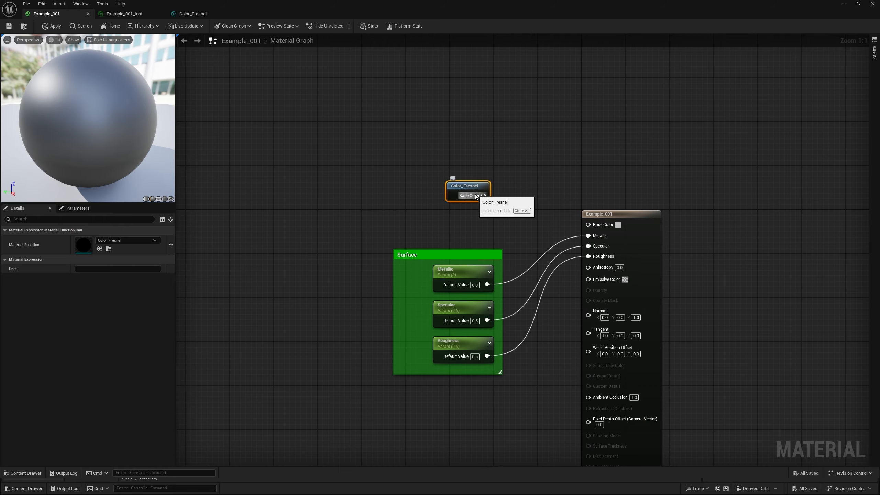
right_click_drag(459, 192, 512, 218)
right_click(353, 135)
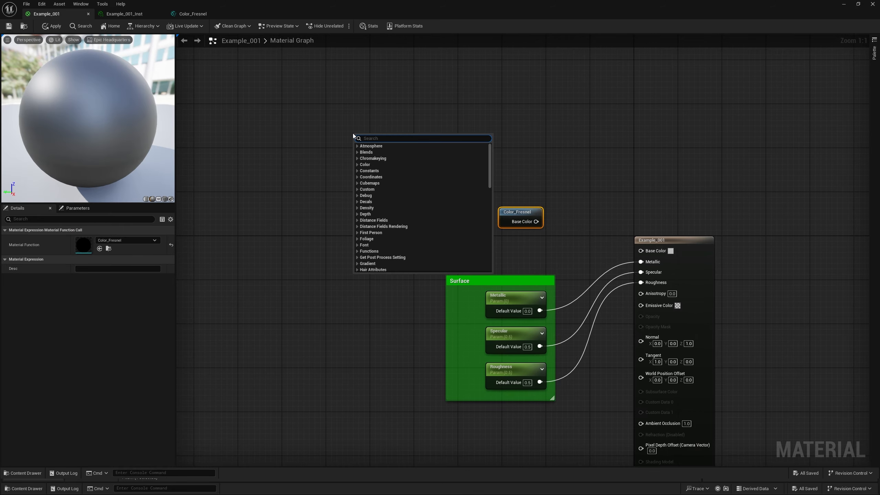
type("function")
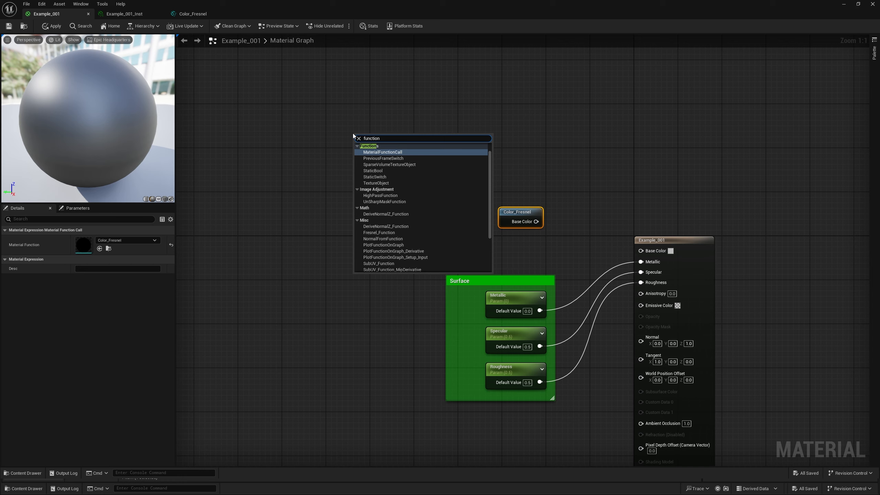
left_click(398, 152)
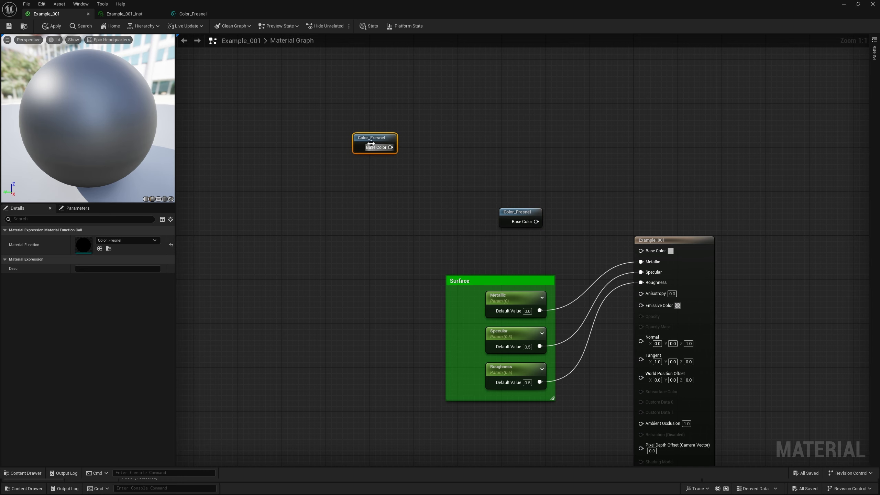
Review the function choices for the new function call node and assign Color_Fresnel to it from the Content Browser
left_click_drag(440, 4, 500, 39)
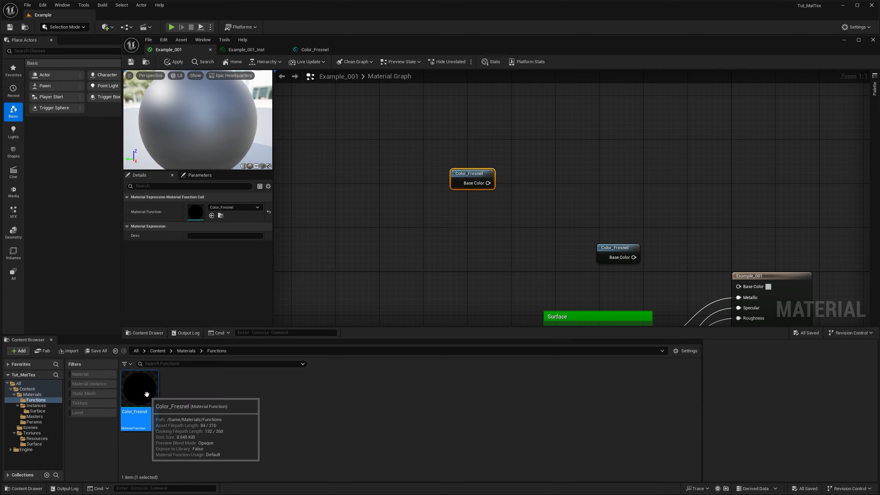
double_click(443, 43)
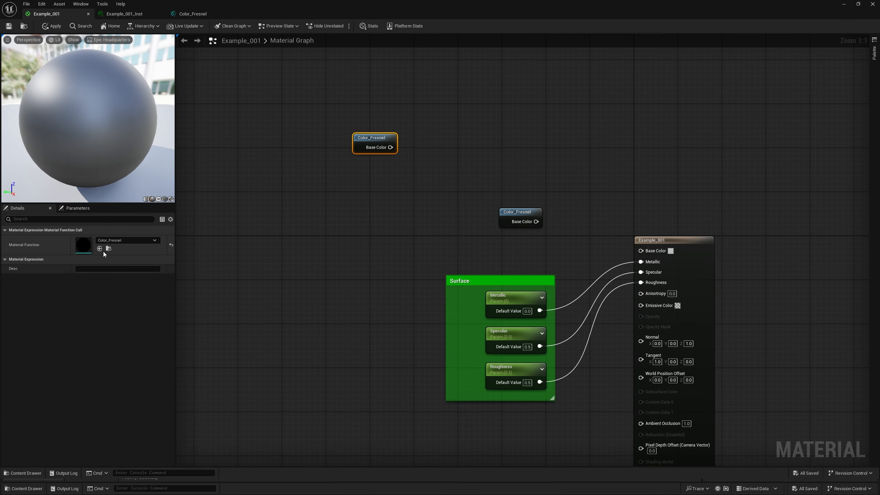
left_click(122, 242)
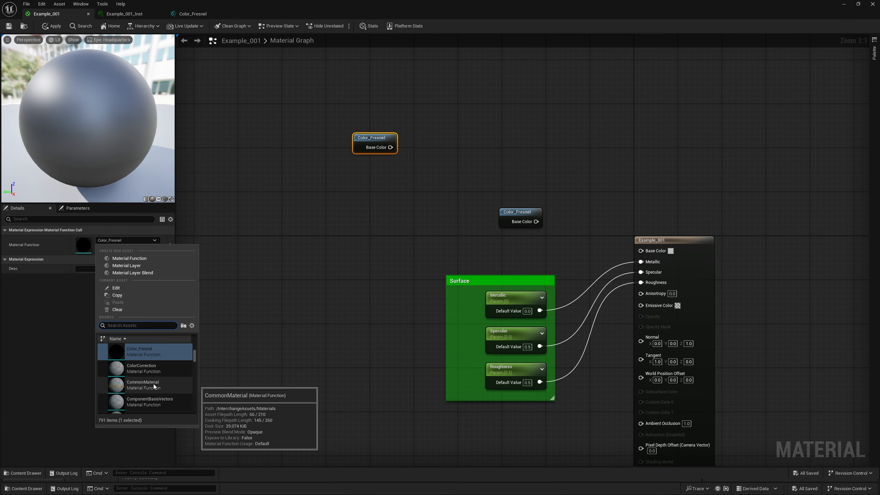
left_click(267, 319)
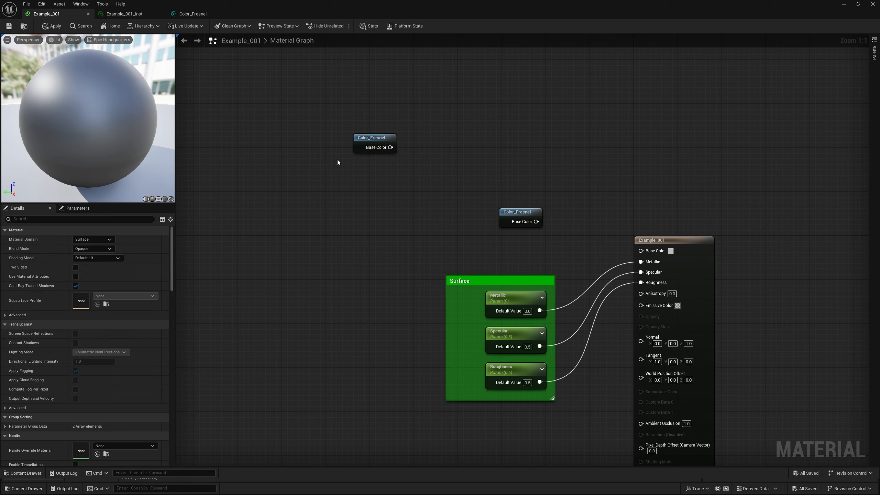
left_click(365, 137)
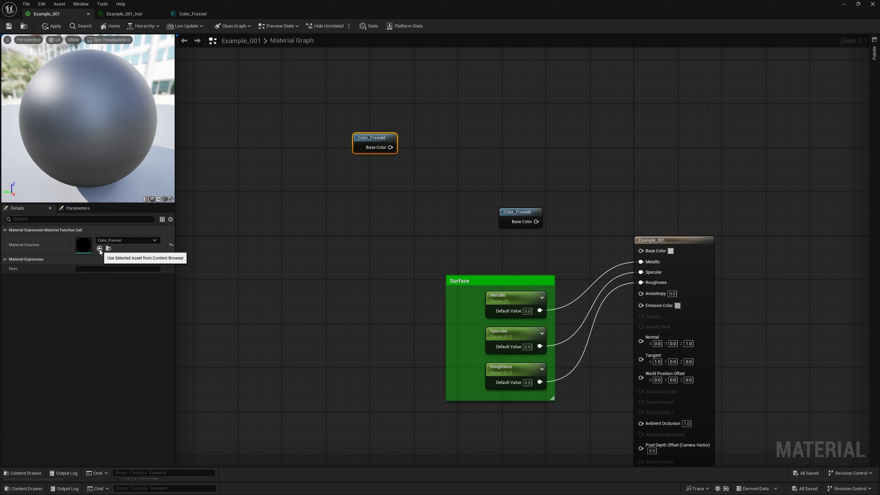
left_click_drag(454, 4, 458, 24)
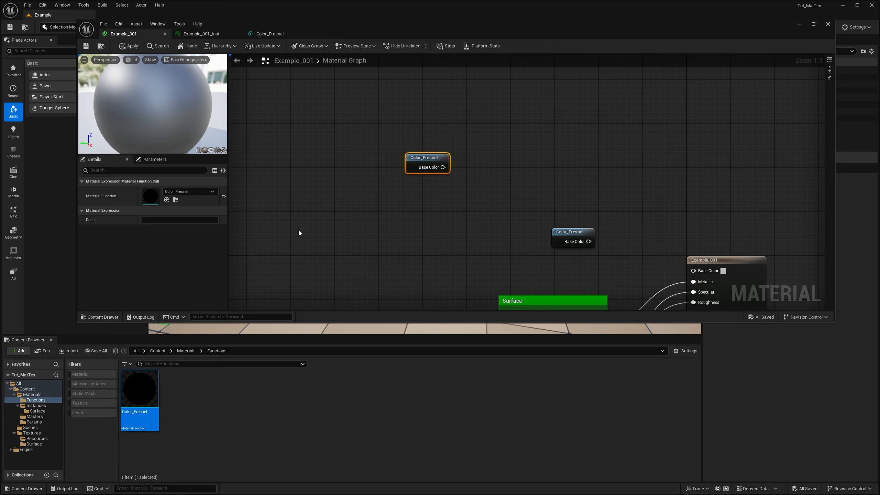
left_click_drag(140, 390, 153, 198)
double_click(401, 29)
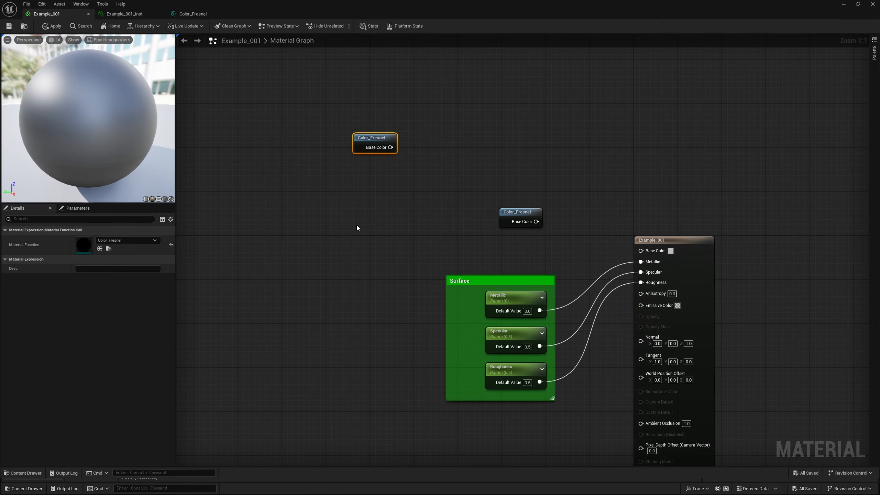
Delete the extra, upper Color_Fresnel node from the Example_001 graph
left_click_drag(437, 178, 349, 129)
key("Delete")
Connect the Color_Fresnel node's Base Color output to the material's Base Color input and apply the material changes
left_click_drag(572, 235, 485, 223)
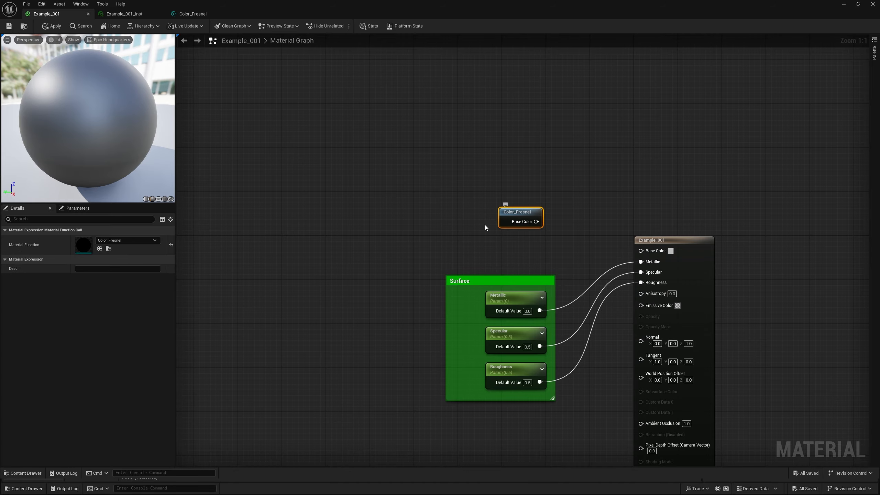
right_click_drag(485, 225, 356, 281)
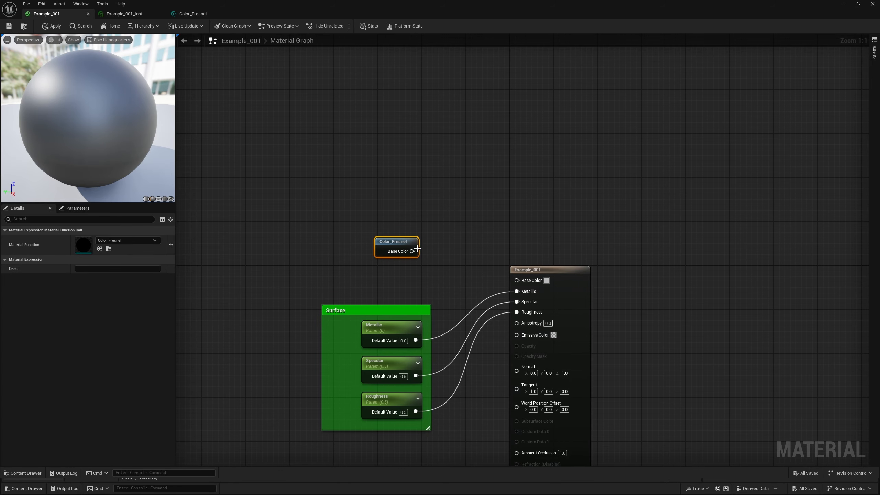
left_click_drag(413, 251, 522, 282)
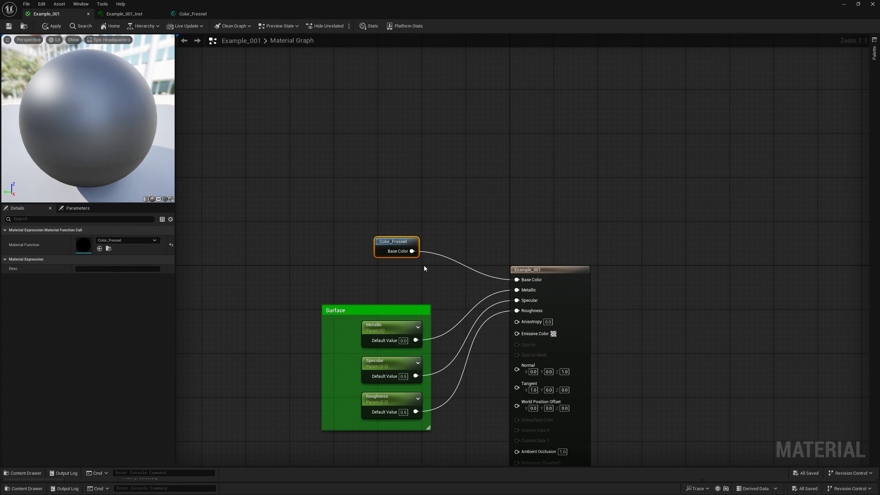
left_click(52, 26)
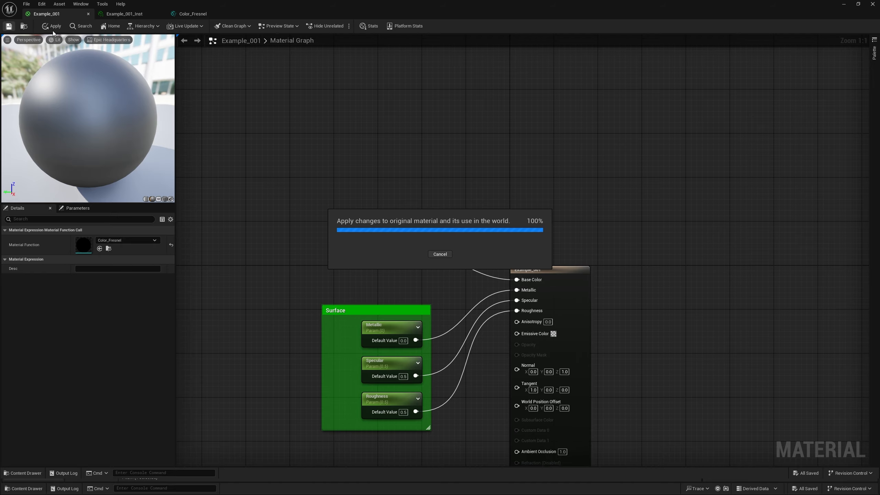
Inspect the Example_001_Inst parameters and its preview sphere from another angle
left_click(144, 15)
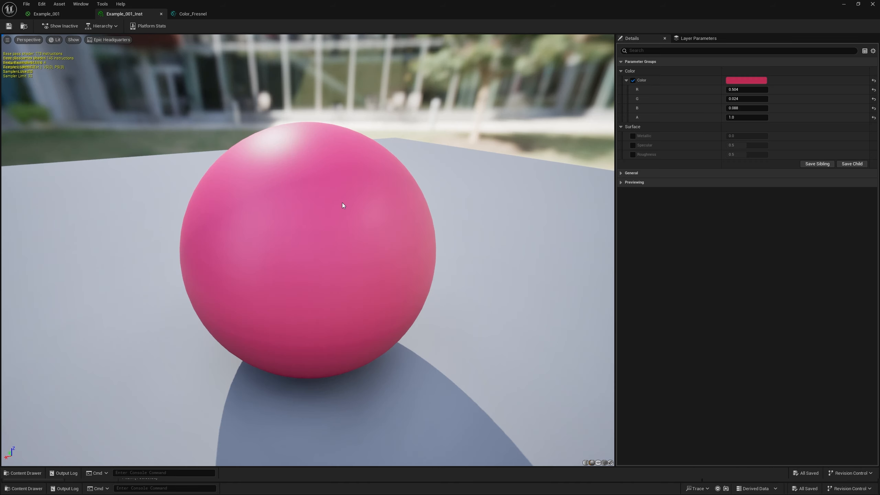
mouse_move(342, 203)
right_mouse_down()
mouse_move(343, 235)
mouse_move(342, 205)
right_mouse_up()
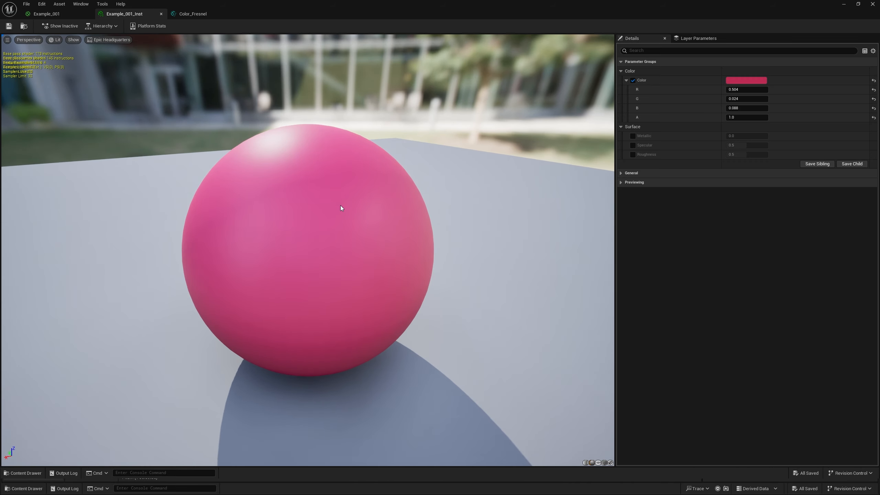
left_click_drag(340, 205, 475, 169)
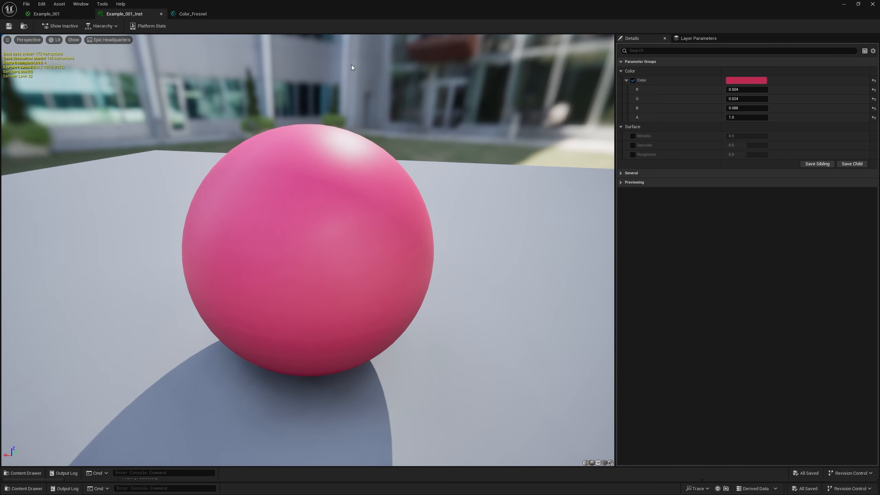
In the Color_Fresnel function, narrow the Color comment box around its node and close the Stats panel
left_click(193, 14)
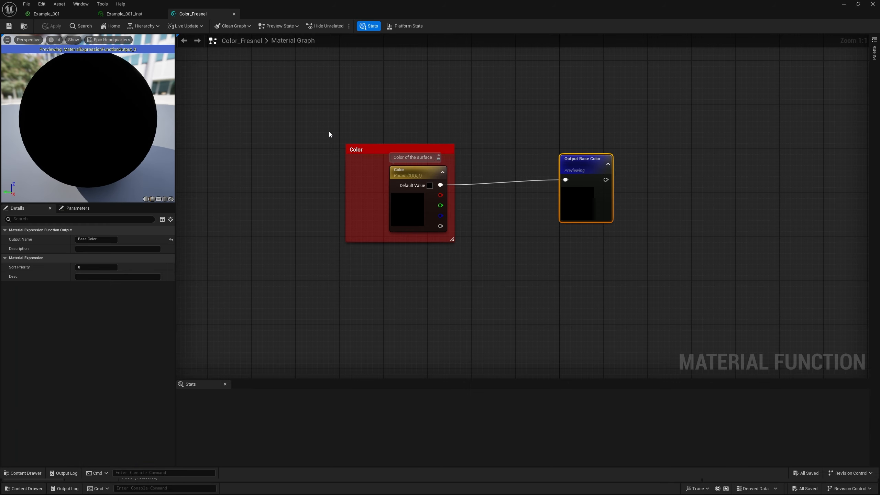
left_click_drag(347, 165, 381, 165)
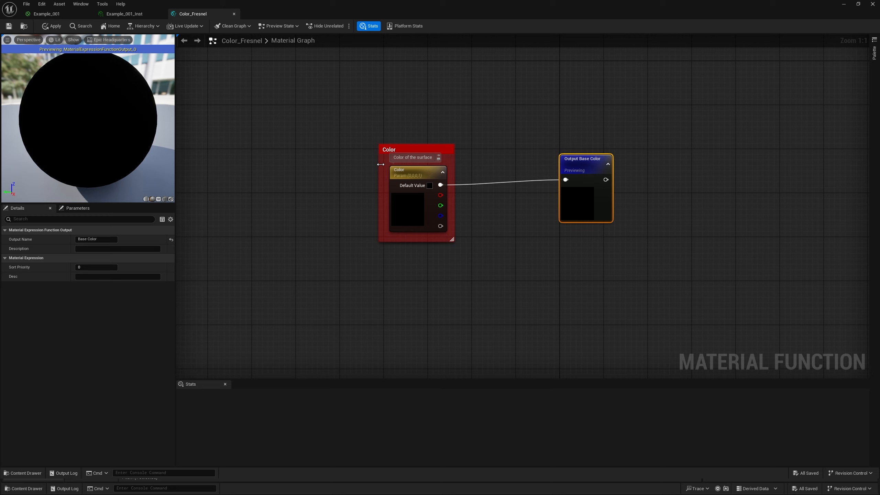
left_click(341, 188)
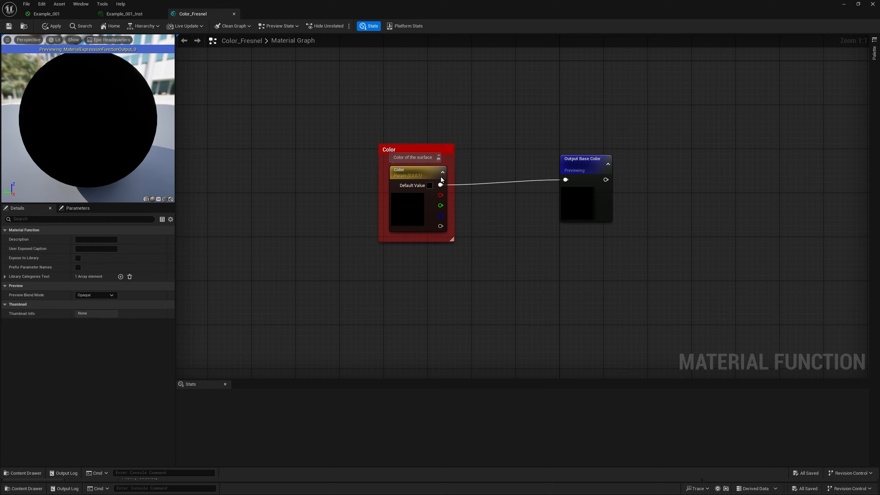
left_click(400, 217)
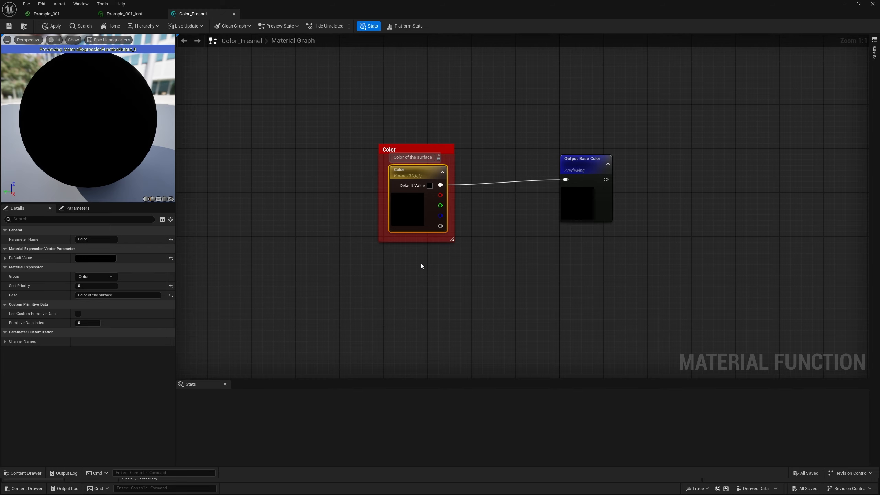
left_click(224, 384)
left_click_drag(297, 282, 318, 282)
right_click_drag(322, 270, 368, 276)
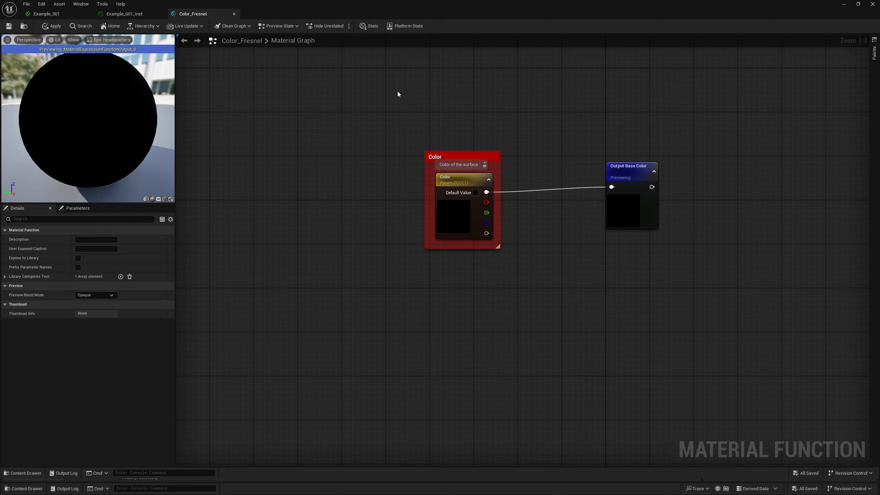
Review how Color_Fresnel is wired into the Example_001 material graph, and return to the function graph
left_click(45, 15)
right_click_drag(277, 209, 320, 124)
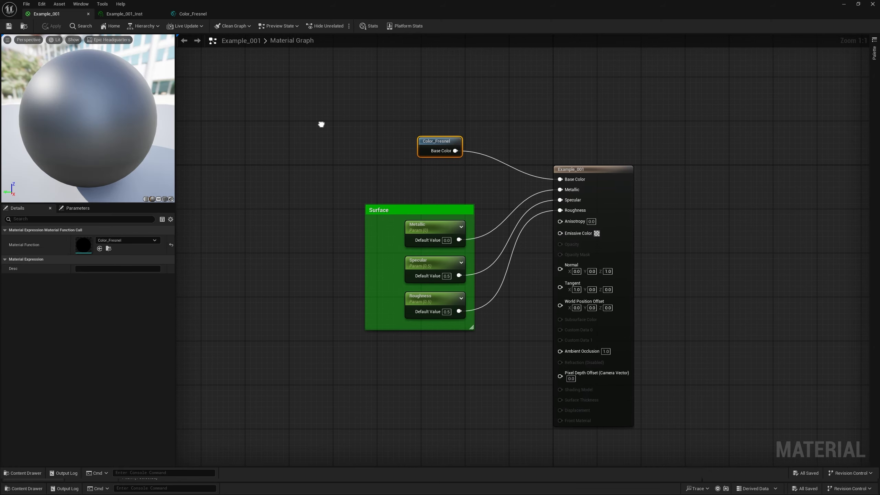
left_click(194, 14)
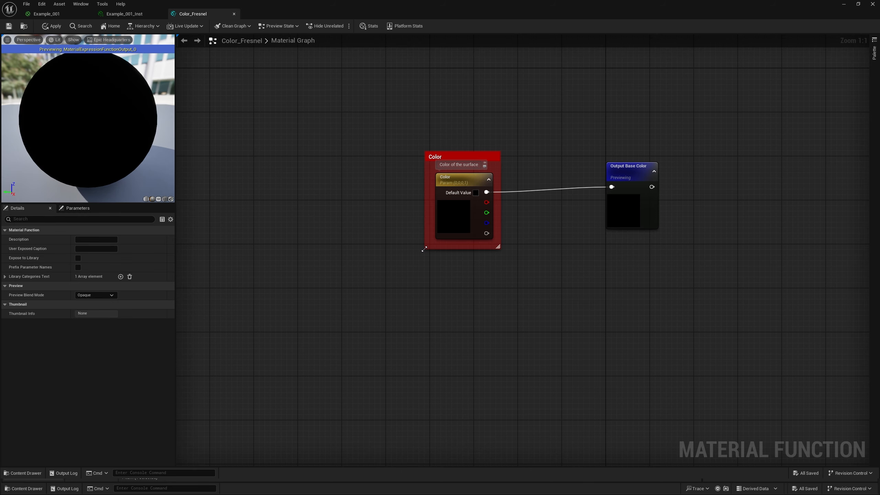
Enlarge the Color comment box leftward and downward, and shift the Color parameter node toward the box's left side
left_click_drag(425, 250, 262, 434)
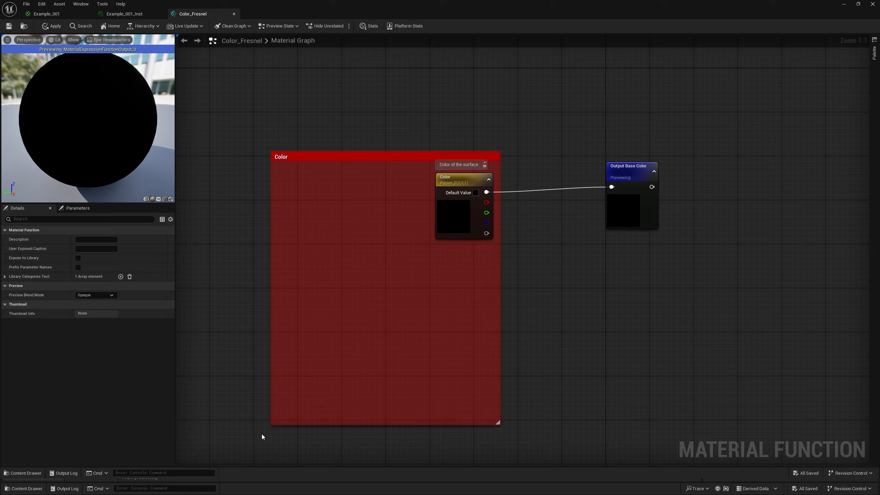
left_click_drag(471, 221, 343, 221)
right_click_drag(419, 297, 516, 307)
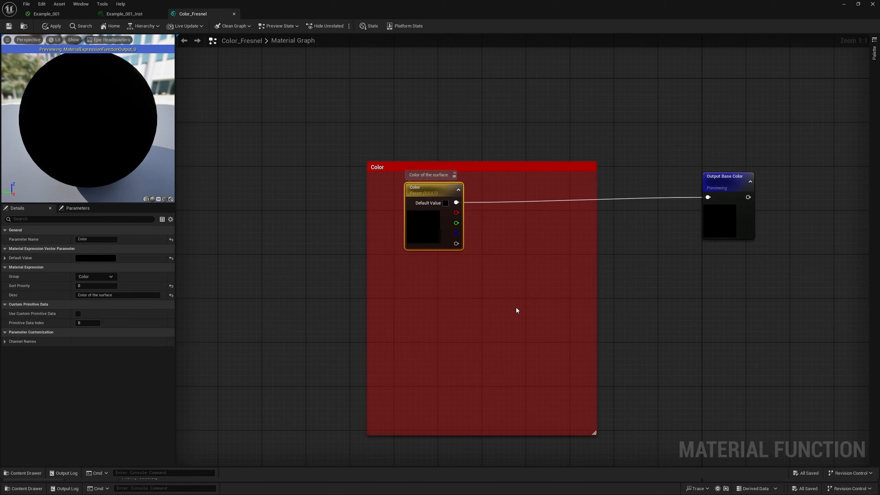
left_click(515, 308)
Duplicate the Color parameter node and place the copy directly below the original inside the comment box
left_click(435, 242)
key("ctrl+c")
key("ctrl+v")
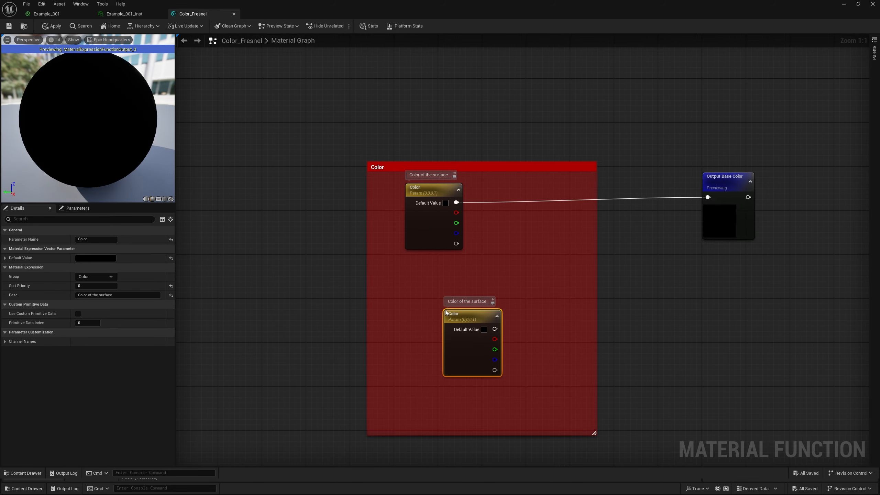
left_click_drag(469, 357, 431, 308)
left_click(505, 296)
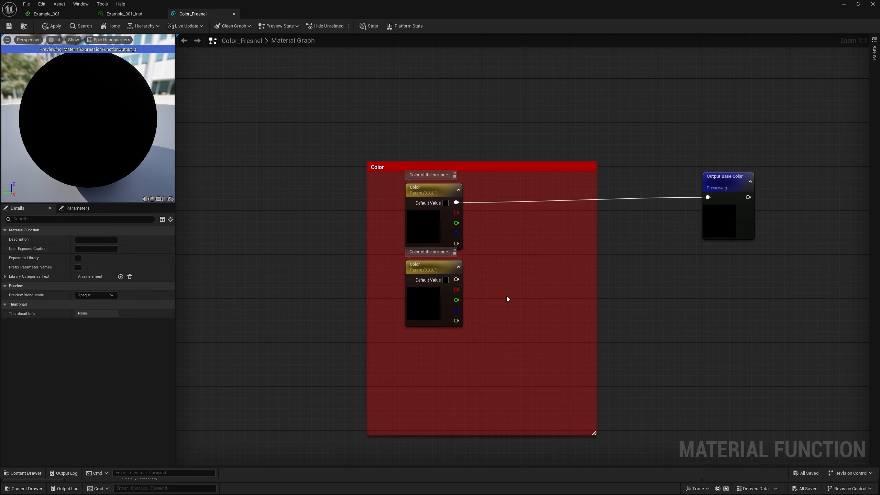
Rename the upper Color parameter as Inner Color
left_click(440, 216)
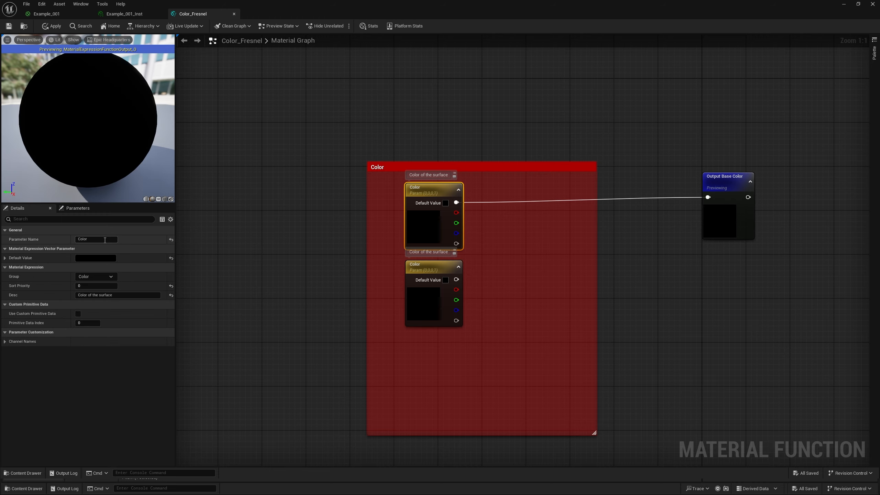
left_click(103, 241)
key("Home")
type("Inner")
key("Return")
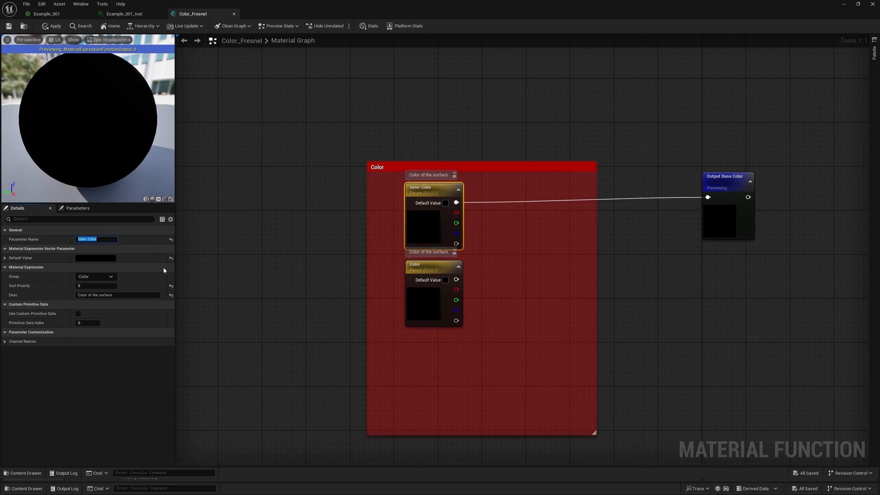
Rename the lower Color parameter as Outer Color
left_click(418, 309)
left_click(103, 240)
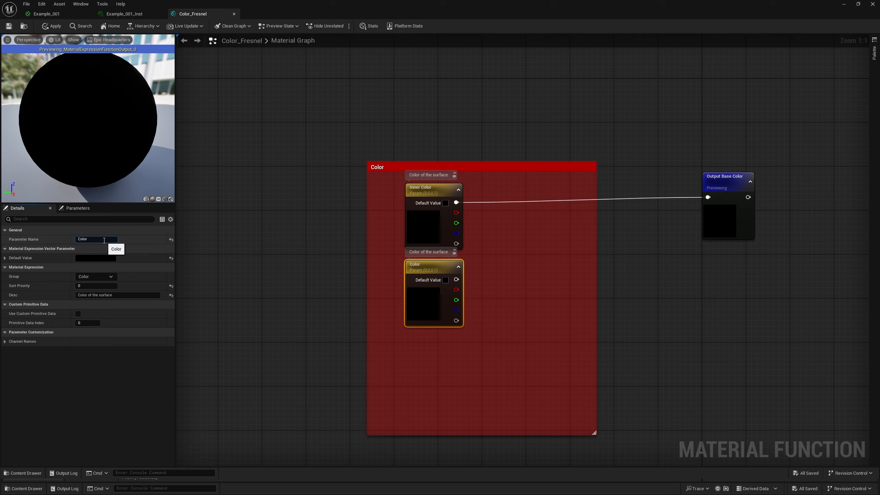
key("Home")
type("Outer")
key("Return")
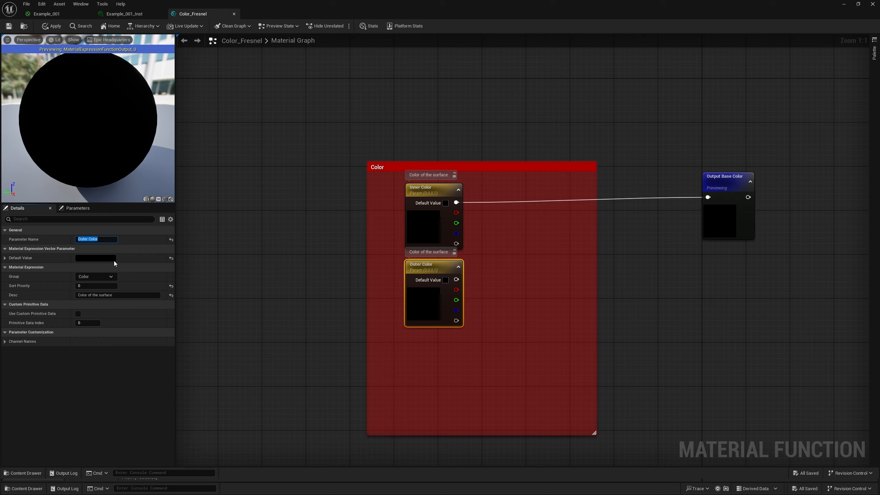
Set the Outer Color parameter's sort priority to 1
left_click(417, 300)
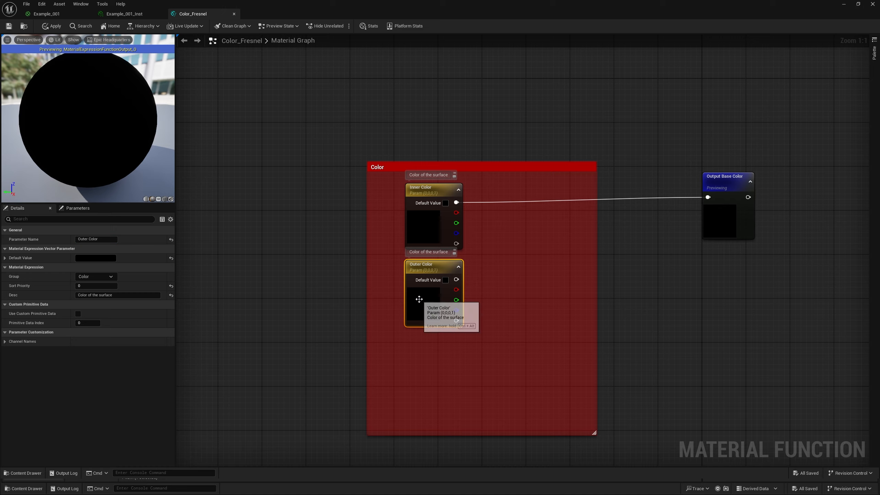
left_click(416, 225)
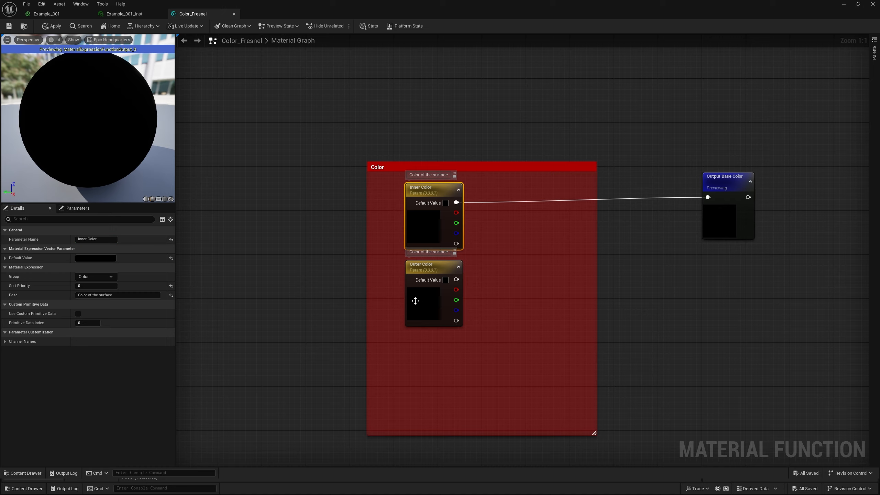
left_click(415, 301)
left_click(93, 287)
type("1")
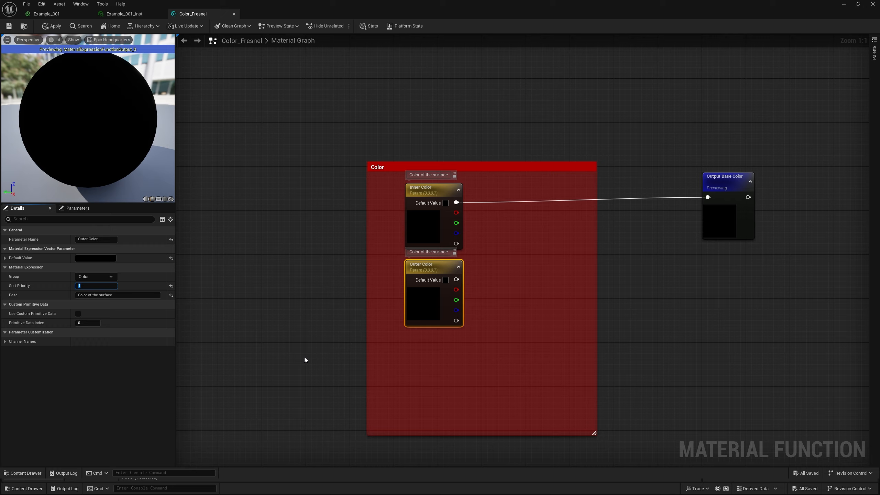
left_click(309, 359)
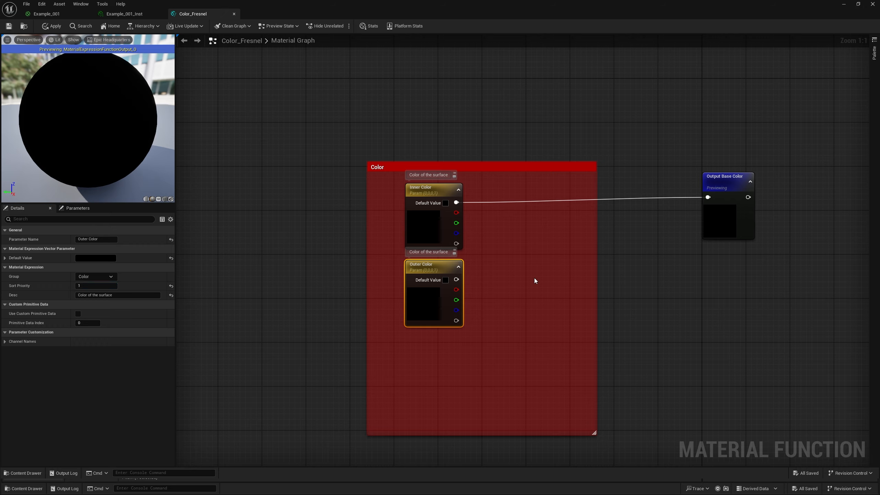
Add a LinearInterpolate (Lerp) node beside the two color parameters inside the Color comment box
right_click(523, 256)
type("linear")
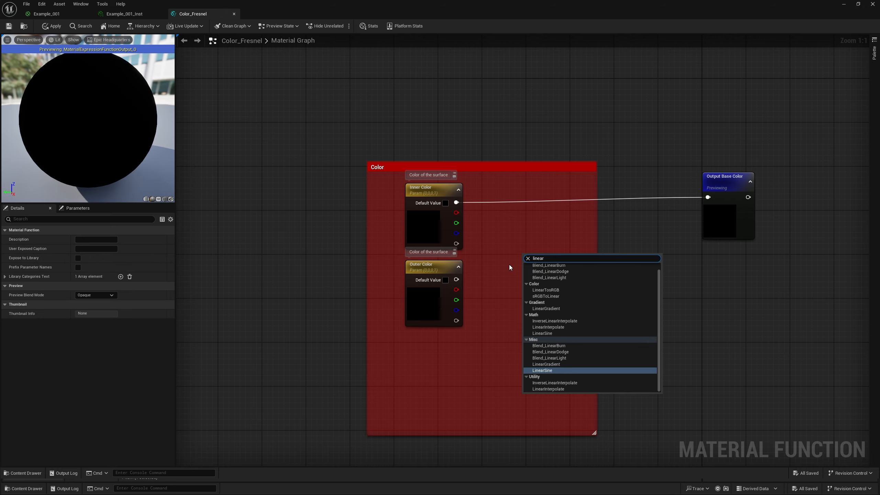
key("ctrl+a")
type("lerp")
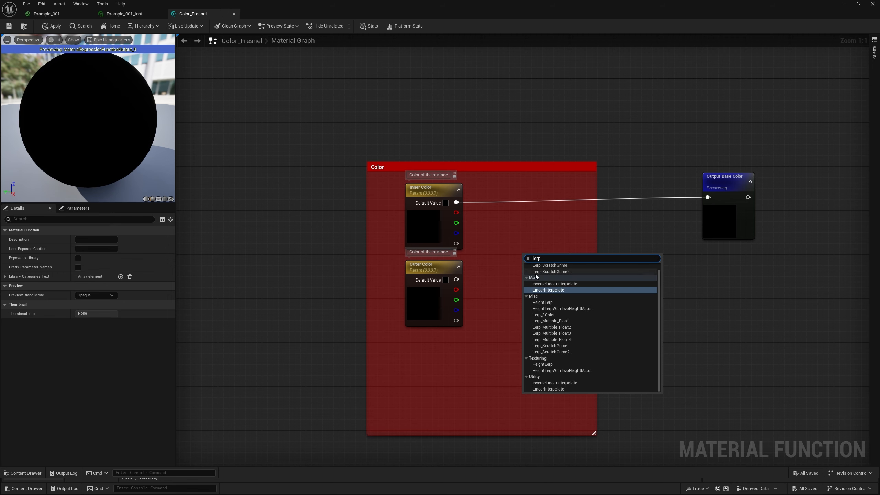
left_click(558, 290)
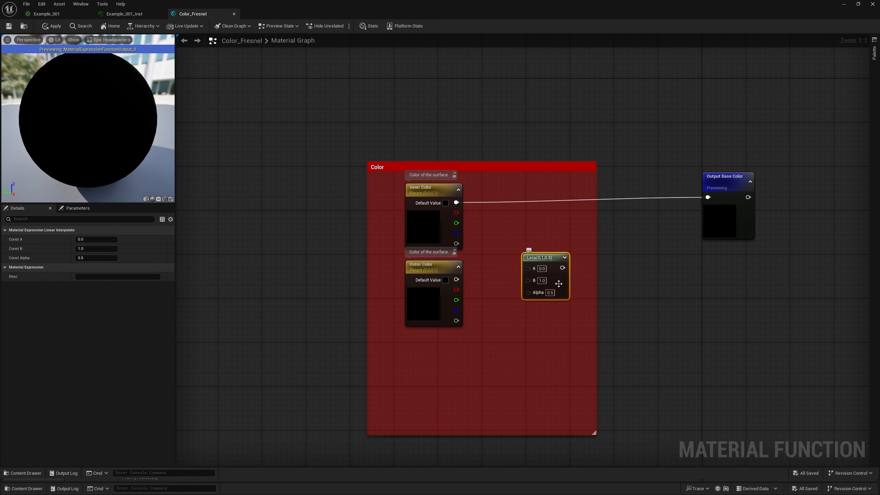
key("Delete")
key("ctrl+v")
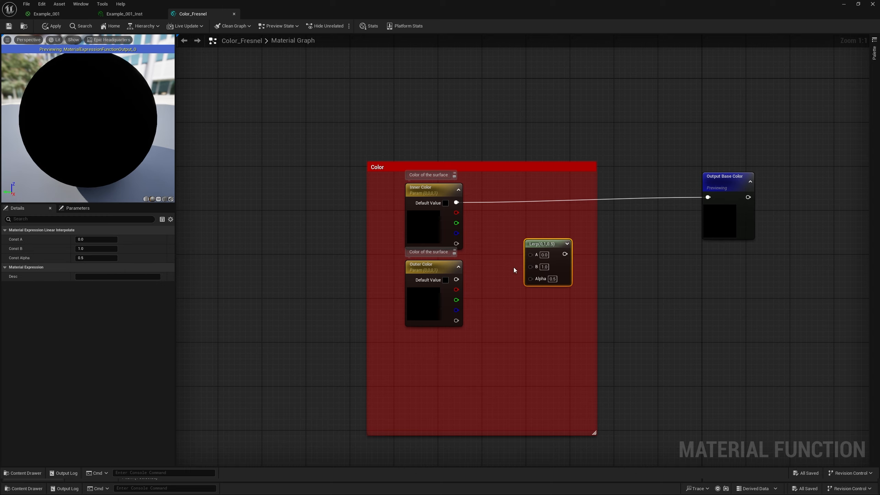
Stop previewing and collapse the Output Base Color node, and feed it from the Lerp output instead of Inner Color
right_click(711, 199)
left_click(749, 202)
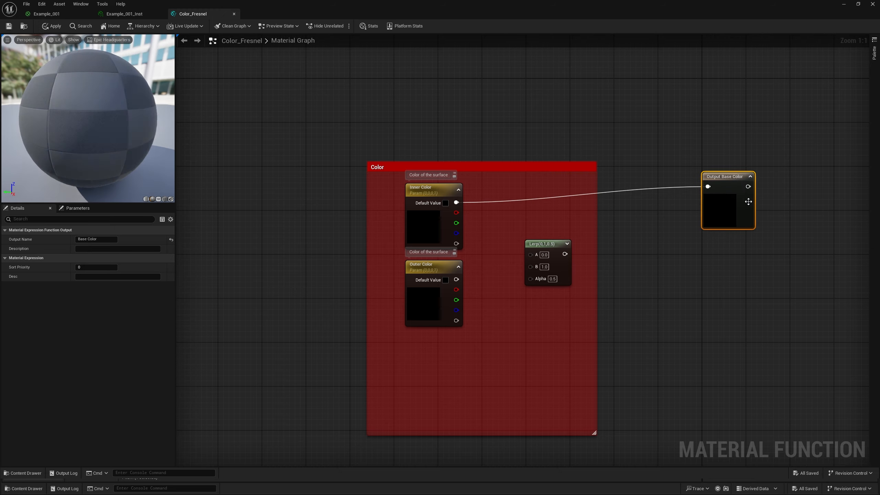
left_click(750, 177)
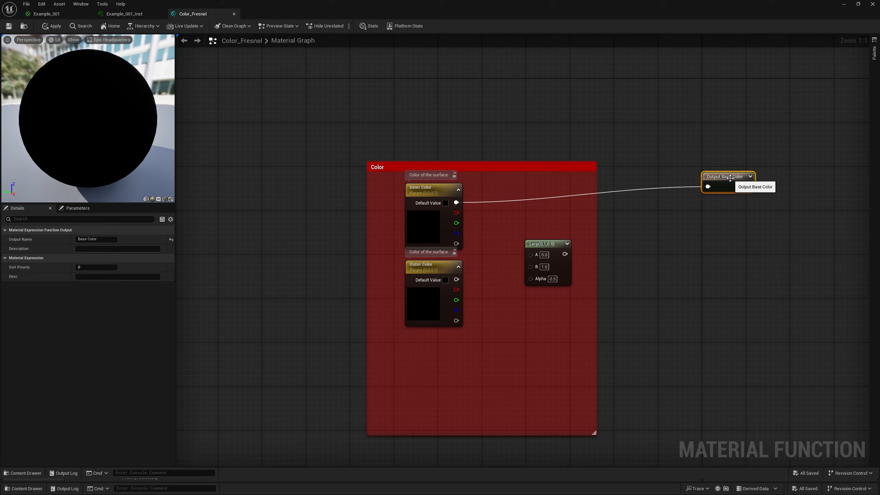
left_click_drag(730, 178, 565, 254)
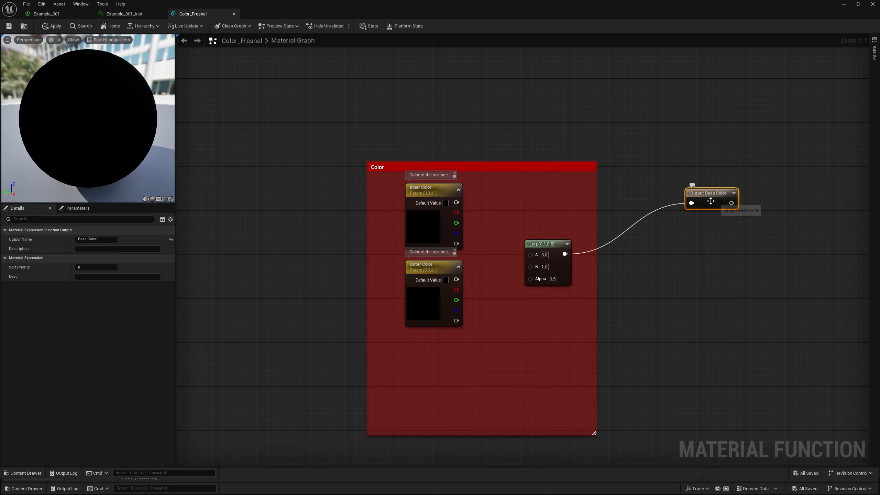
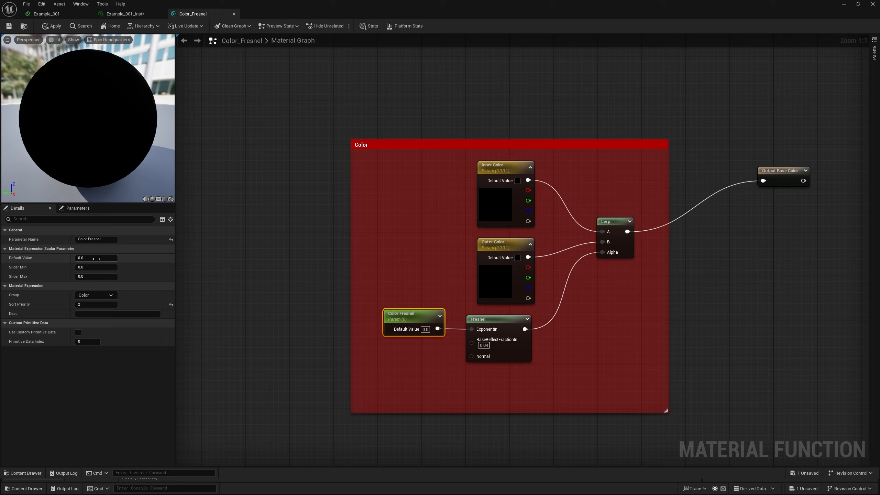
Give the Color Fresnel parameter a default value of 2 and a slider maximum of 5
left_click(96, 259)
type("2")
key("Return")
left_click(93, 276)
type("5")
key("Return")
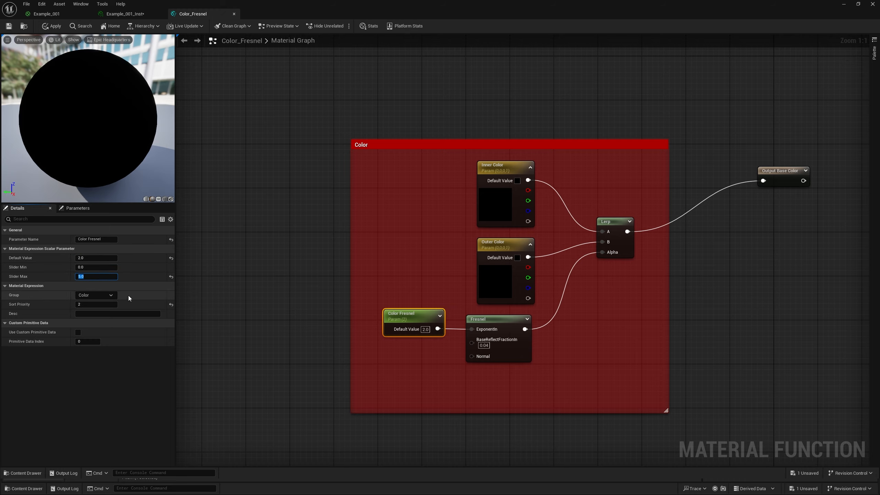
left_click(280, 277)
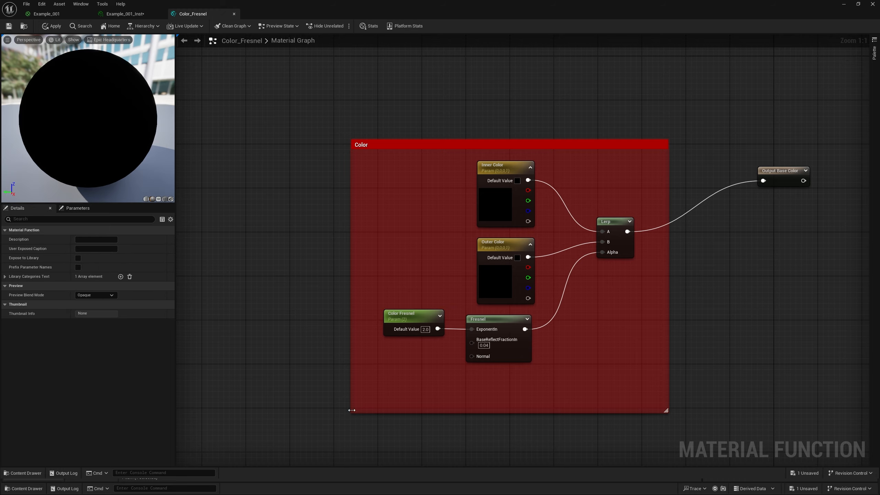
Shrink the Color comment box around its nodes, and shift the Lerp and Output Base Color nodes closer and level with each other
left_click_drag(351, 411, 365, 368)
left_click_drag(629, 254, 618, 269)
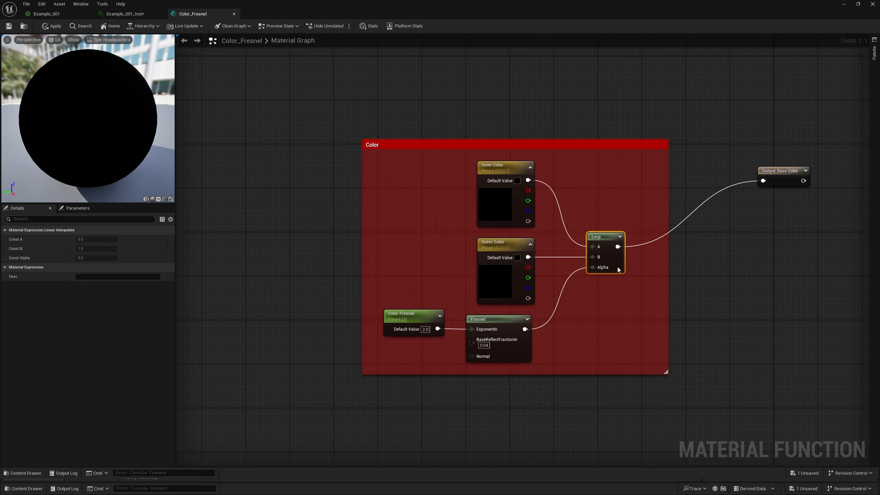
left_click_drag(787, 178, 712, 239)
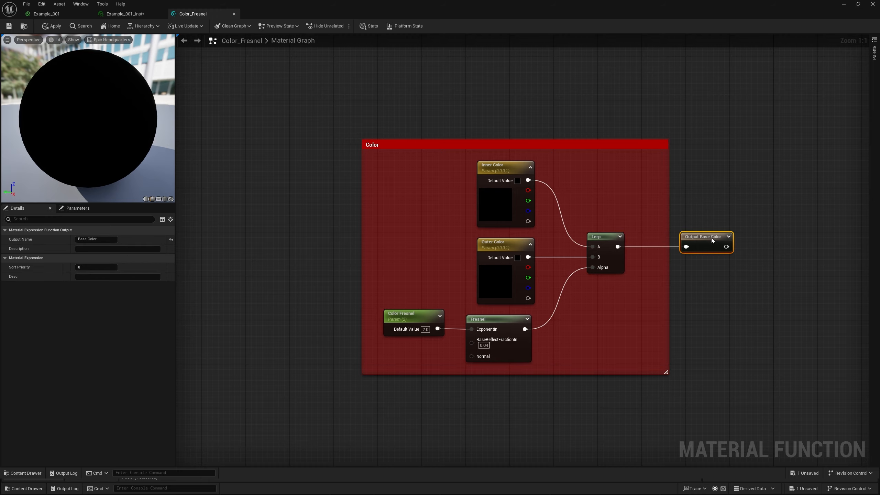
left_click_drag(668, 264, 632, 267)
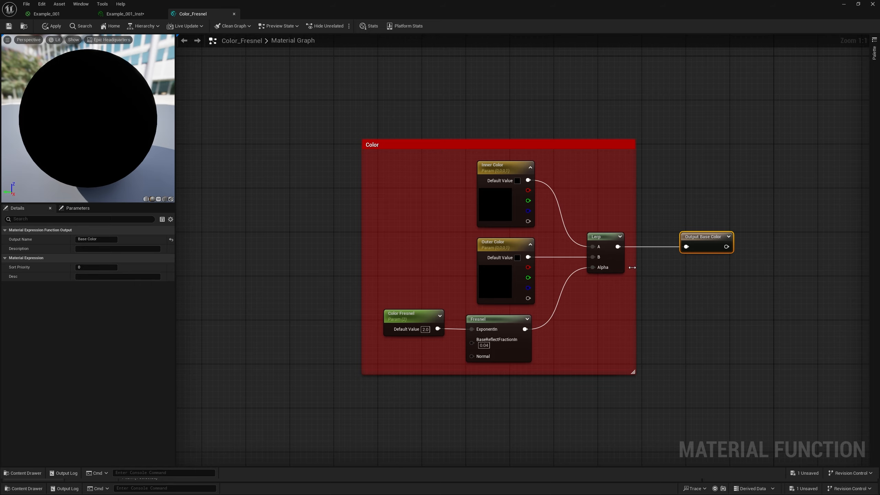
Align the Inner Color, Outer Color and Fresnel nodes by their right edges and distribute them vertically
left_click_drag(559, 345, 506, 198)
right_click(504, 200)
mouse_move(563, 351)
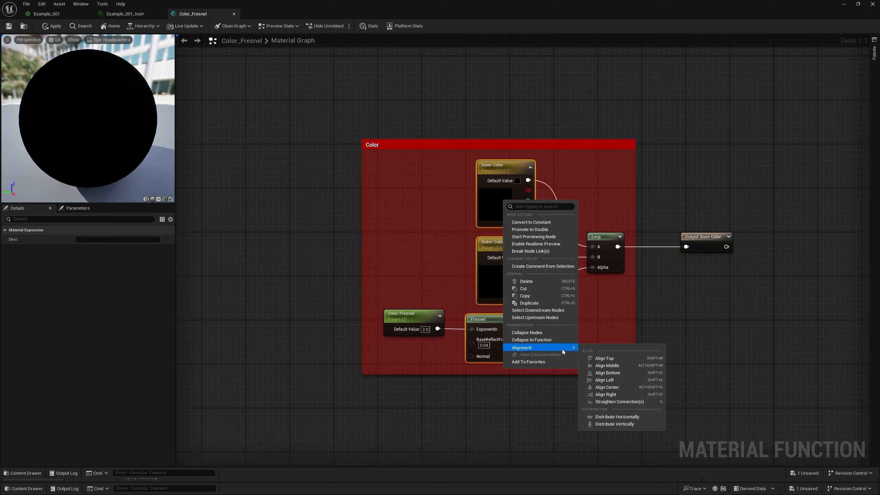
left_click(619, 393)
right_click(508, 276)
mouse_move(561, 421)
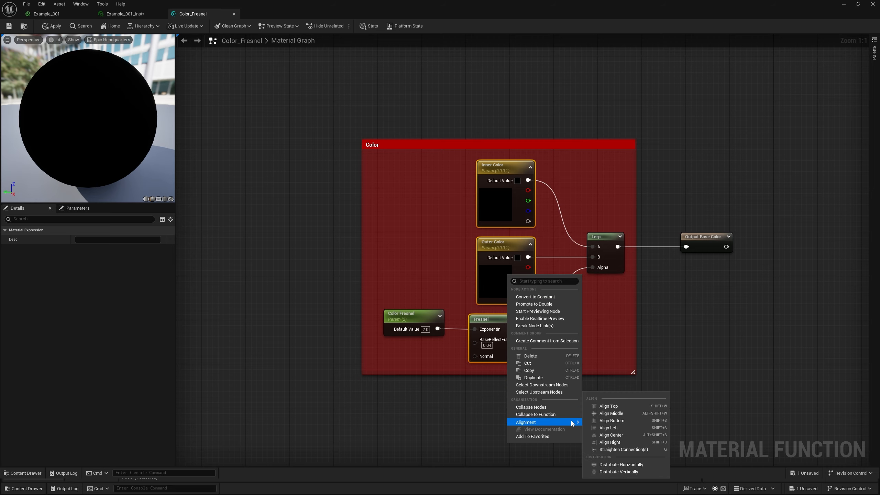
left_click(606, 470)
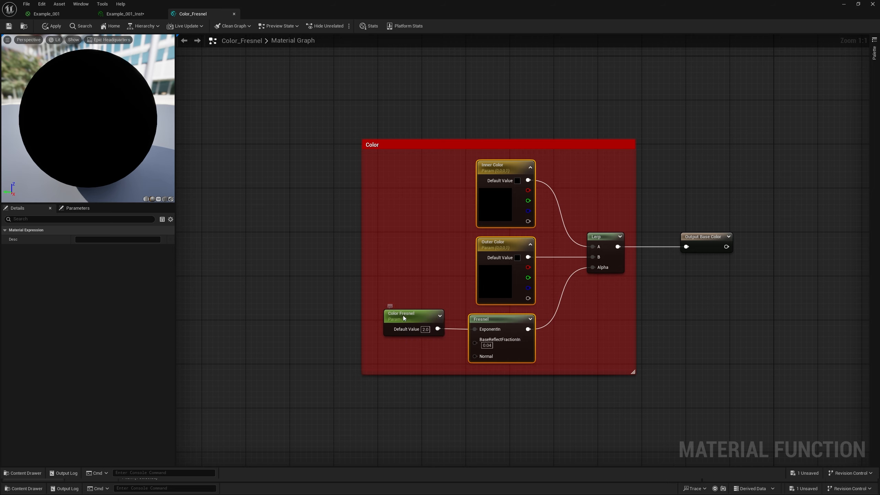
left_click(375, 311)
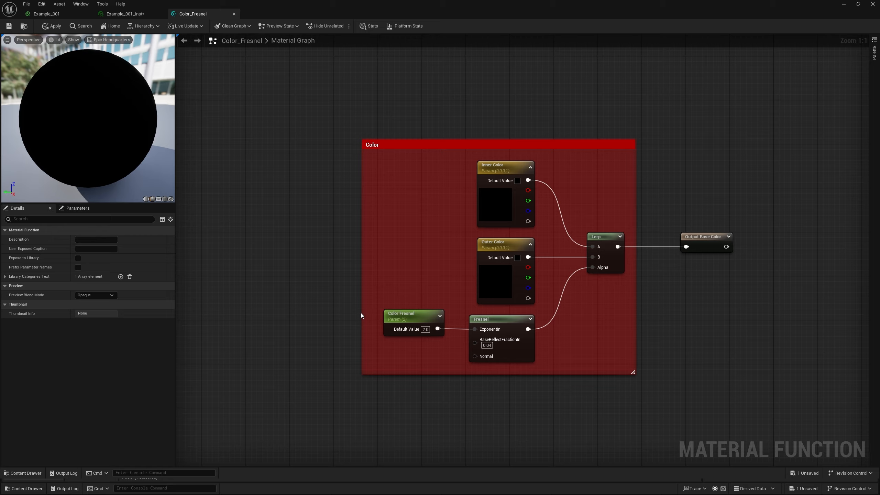
Trim the Color comment box's left side closer to the Color Fresnel node and move Output Base Color nearer to the box
left_click_drag(361, 312, 373, 312)
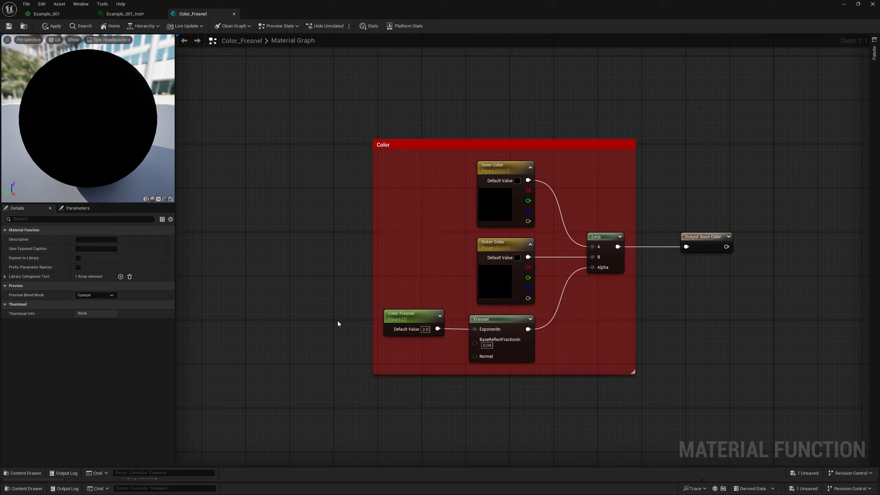
left_click_drag(418, 191, 599, 355)
left_click(663, 334)
left_click_drag(711, 250, 689, 250)
left_click(685, 293)
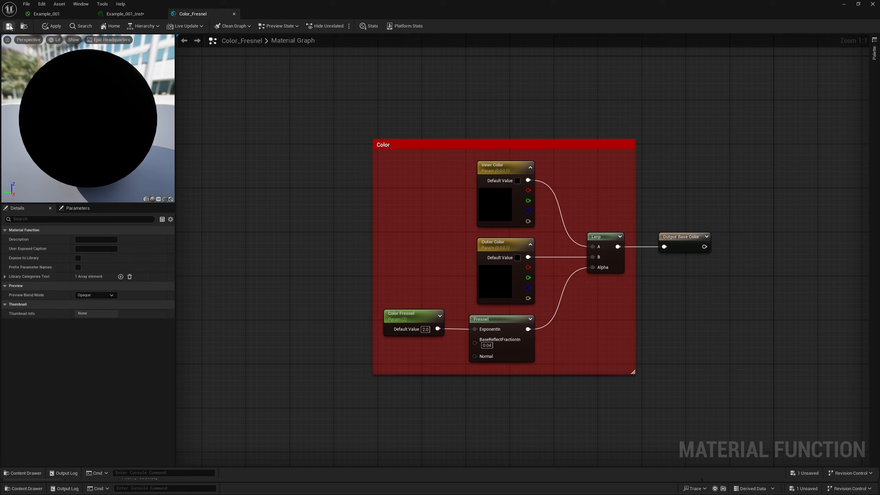
Apply the Color_Fresnel function changes, and save the Example_001_Inst material instance
left_click(52, 26)
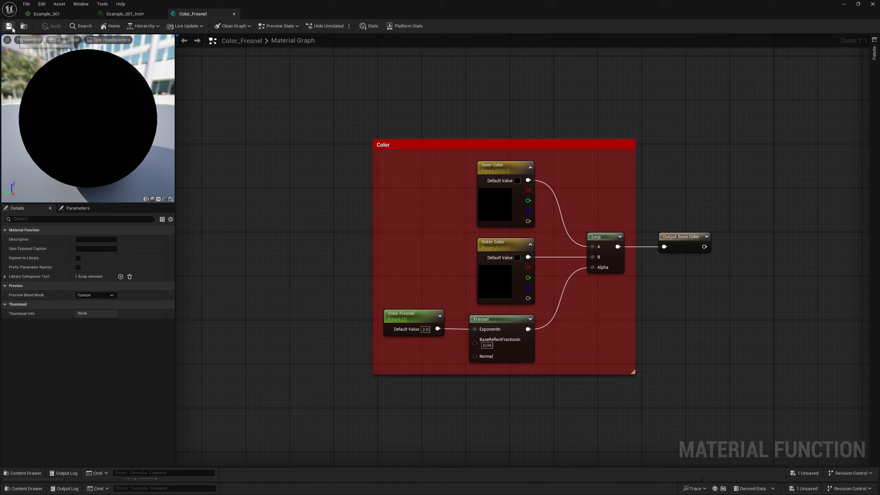
left_click(139, 15)
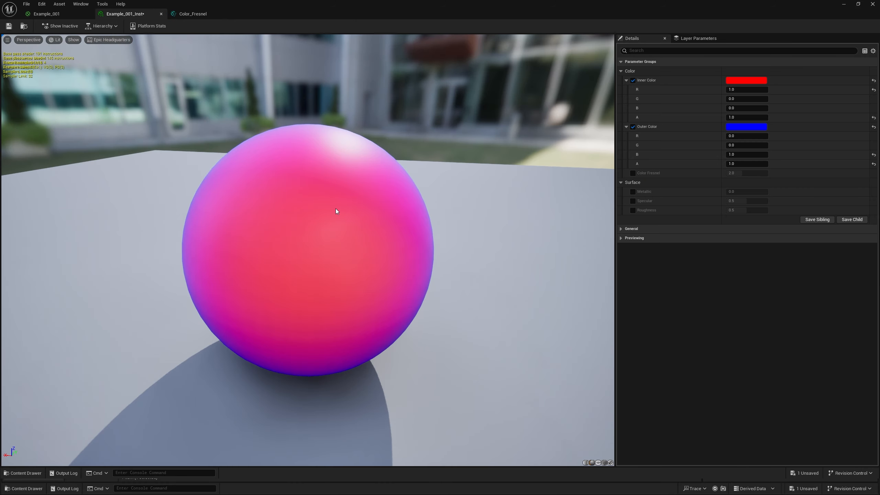
left_click(8, 26)
Examine the inner-to-outer color falloff from several angles on the sphere, cube, cylinder and plane preview meshes, ending on the sphere
left_click_drag(353, 284, 257, 301)
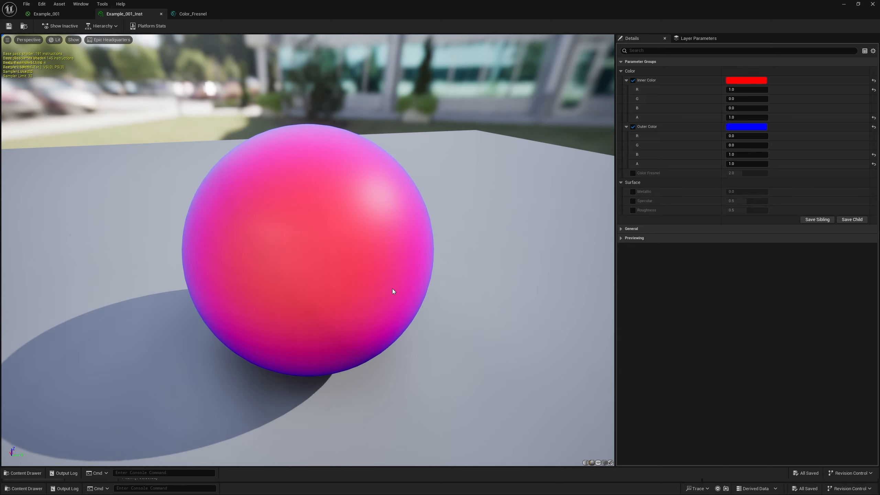
left_click_drag(393, 291, 357, 269)
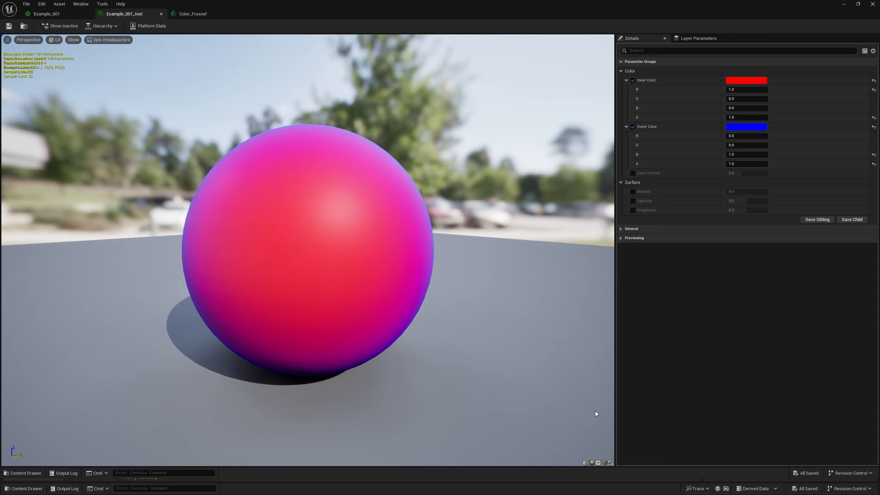
left_click(605, 463)
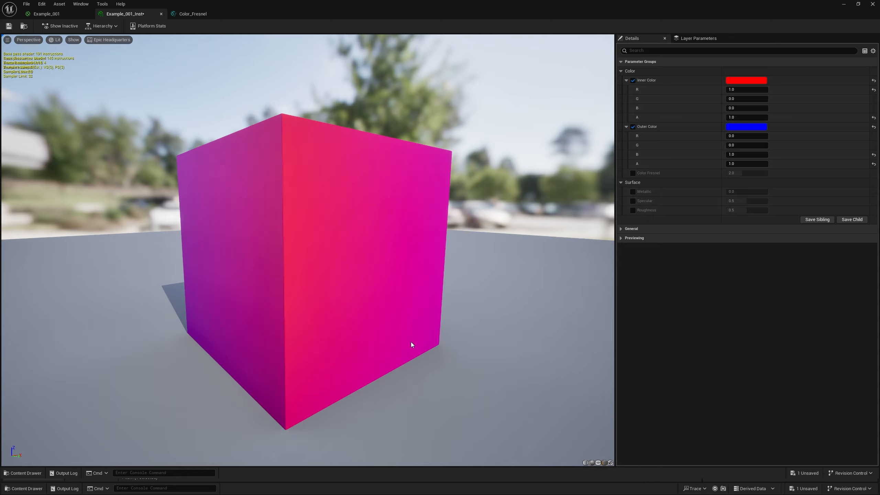
mouse_move(308, 250)
left_mouse_down()
mouse_move(336, 309)
mouse_move(370, 322)
mouse_move(415, 305)
mouse_move(392, 235)
mouse_move(350, 208)
mouse_move(303, 240)
left_mouse_up()
left_click(586, 463)
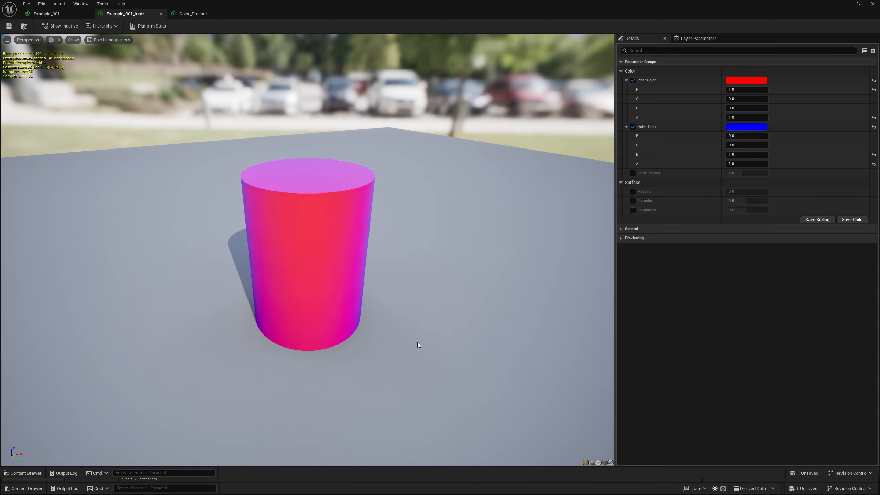
left_click_drag(416, 345, 367, 300)
scroll(318, 302, "up", 3)
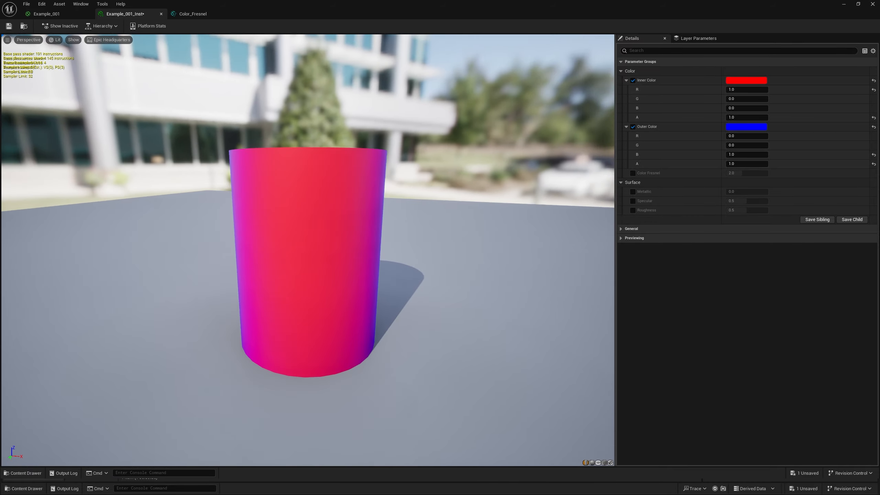
left_click(599, 463)
left_click_drag(407, 340, 264, 360)
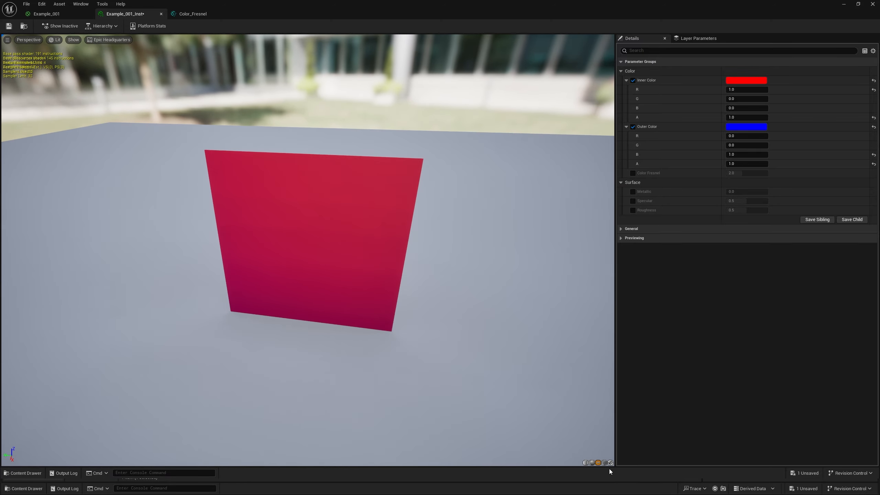
left_click(592, 463)
left_click_drag(416, 312, 508, 289)
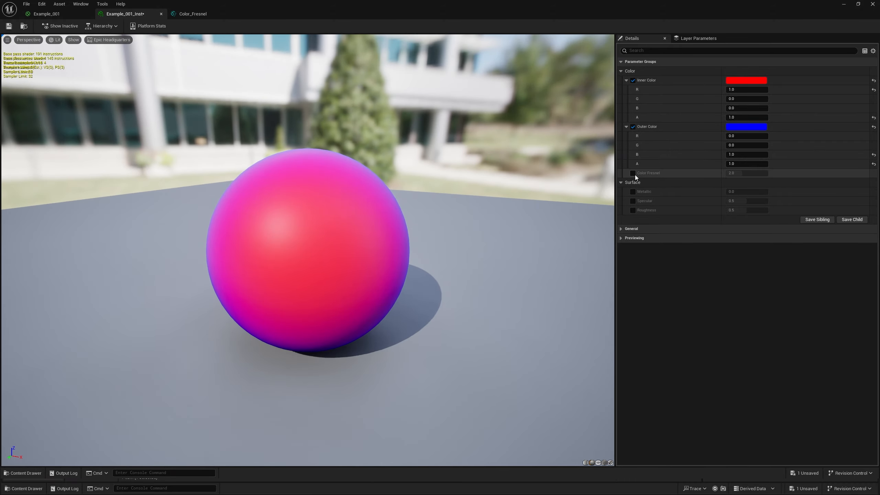
Enable the Color Fresnel override and try other falloff values, returning it to 2.0
left_click(632, 173)
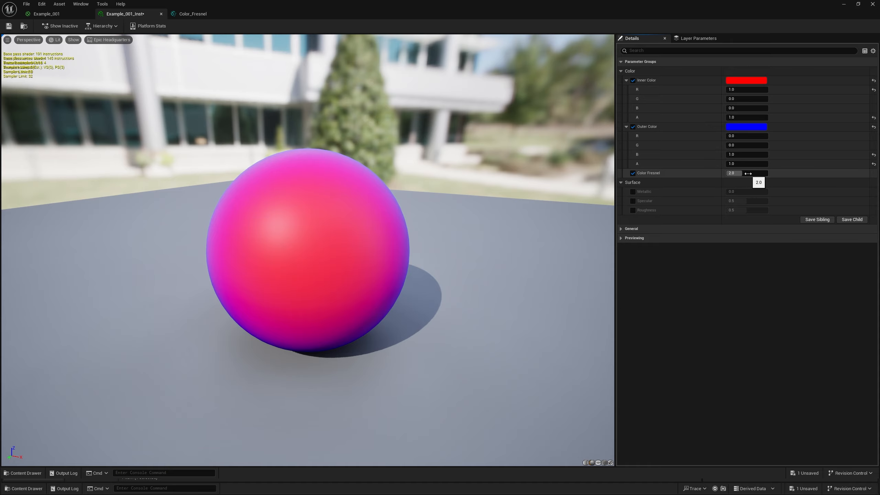
left_click_drag(749, 174, 768, 174)
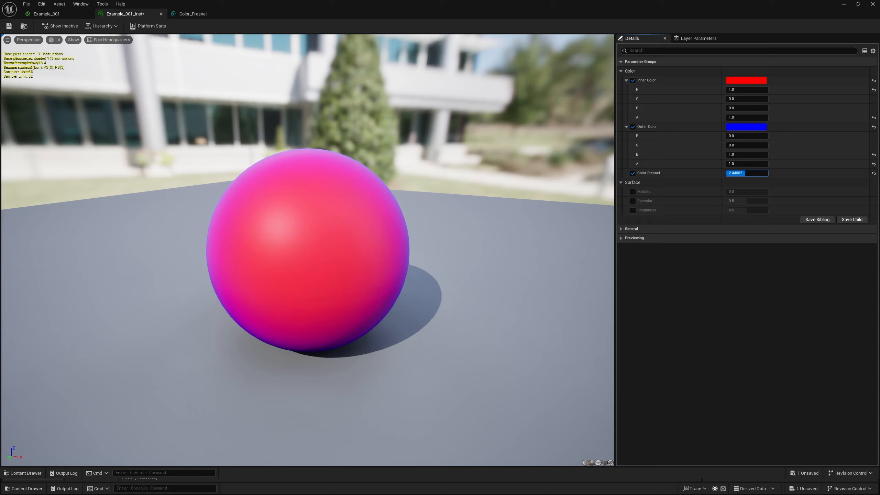
mouse_move(744, 174)
left_mouse_down()
mouse_move(730, 174)
mouse_move(742, 174)
left_mouse_up()
Select the middle preview mesh in the level and locate its static mesh asset in the Content Browser, moving the material editor out of the way
left_click_drag(437, 7, 360, 201)
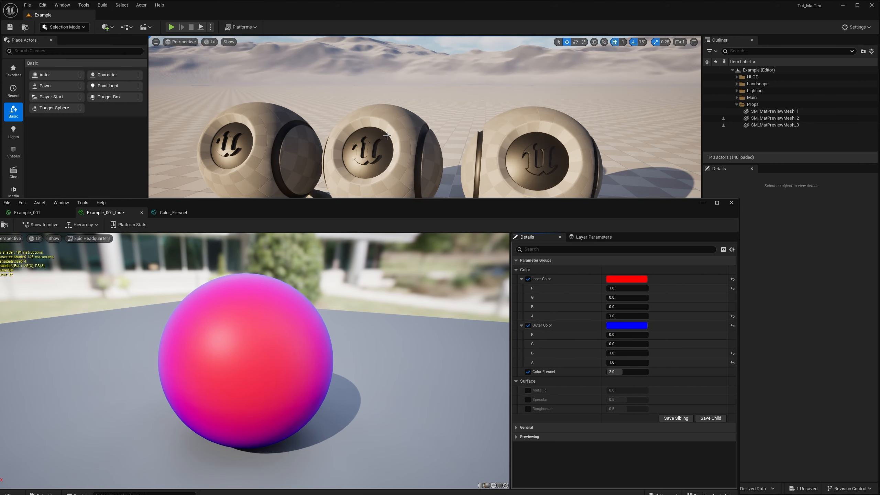
left_click(392, 126)
left_click_drag(451, 203, 466, 92)
left_click(824, 333)
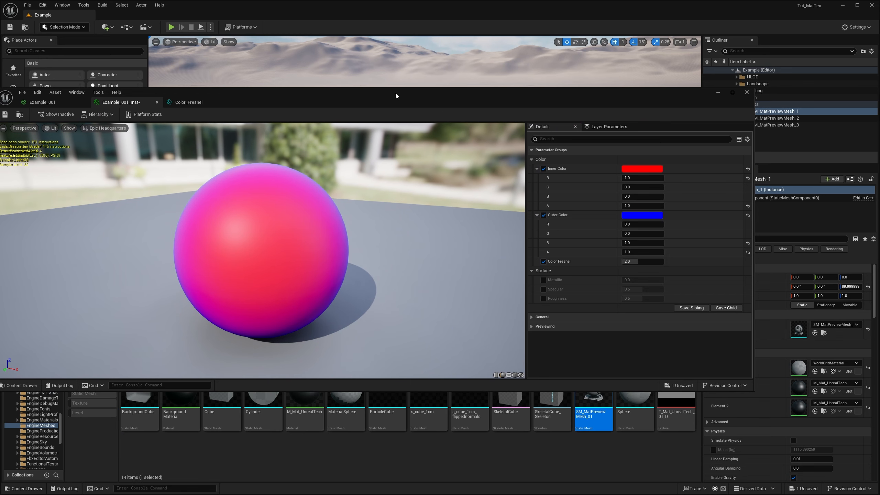
left_click(716, 92)
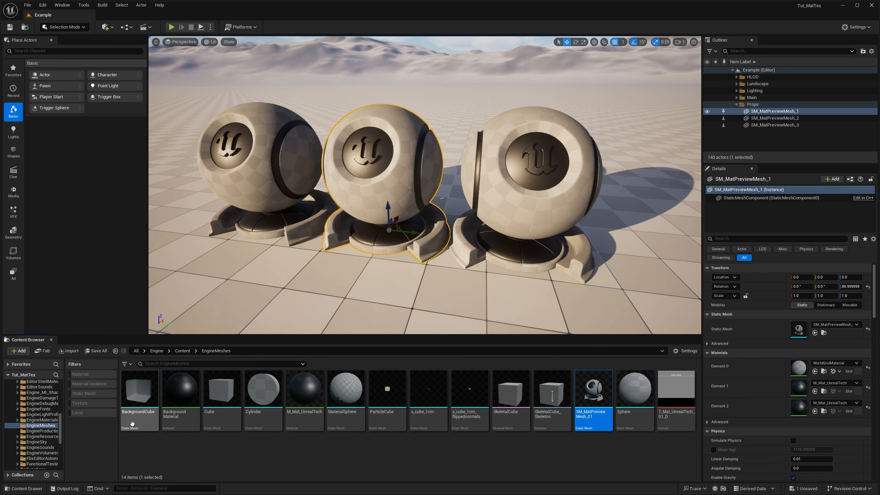
Search the Engine content for "matpr", then return to the project's Content folder and clear the search
scroll(61, 424, "up", 1)
left_click_drag(61, 423, 62, 398)
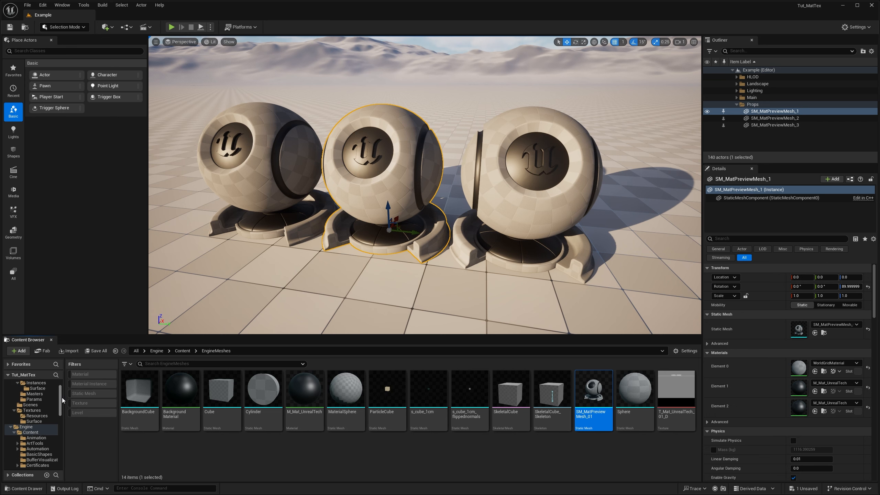
left_click(25, 427)
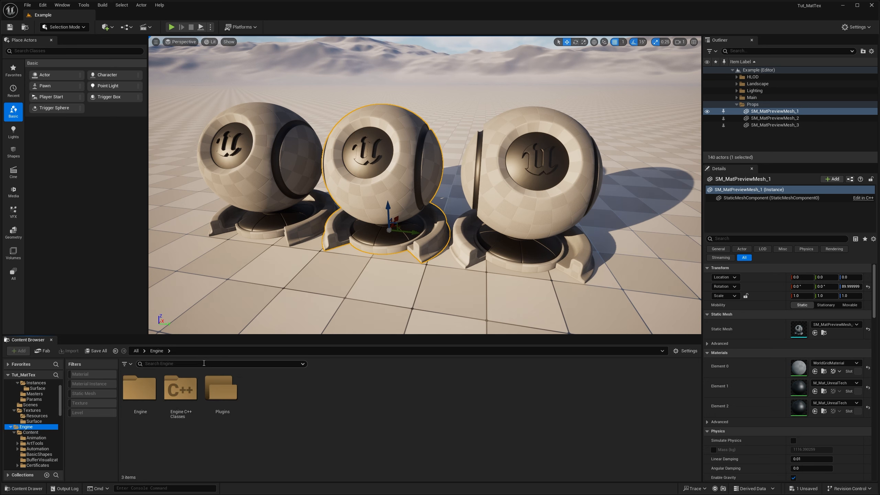
type("matpr")
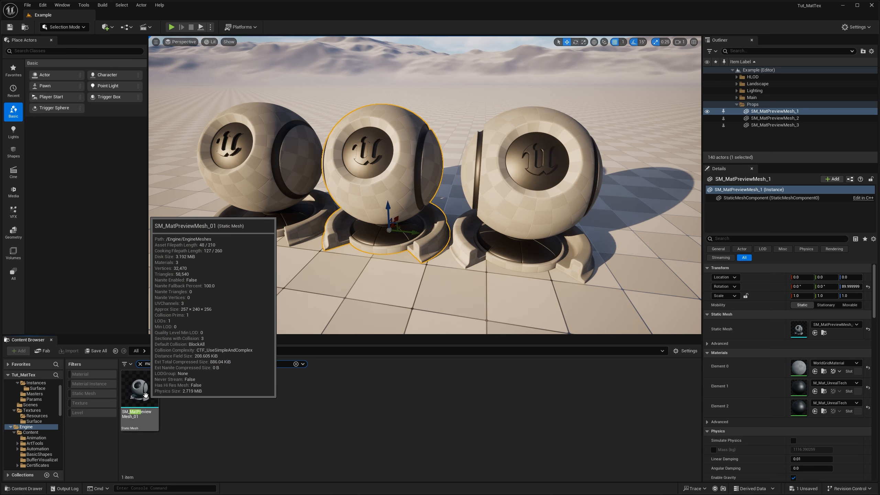
scroll(60, 386, "up", 2)
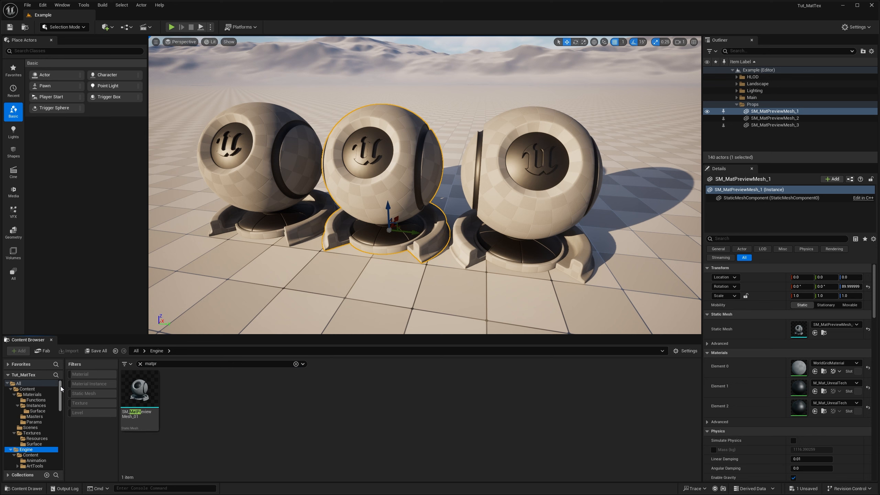
left_click(33, 389)
left_click(140, 365)
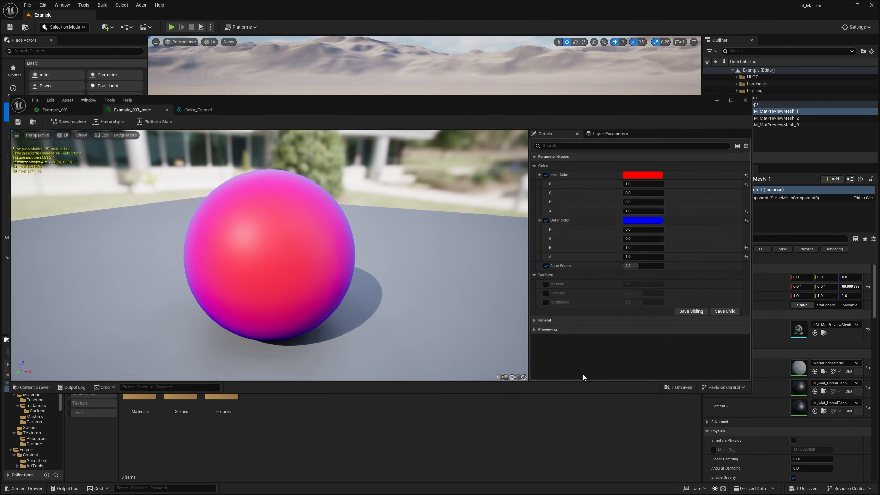
Locate the SM_MatPreviewMesh_01 asset again and use it as the preview mesh in the maximized Example_001_Inst editor
left_click_drag(370, 93, 392, 154)
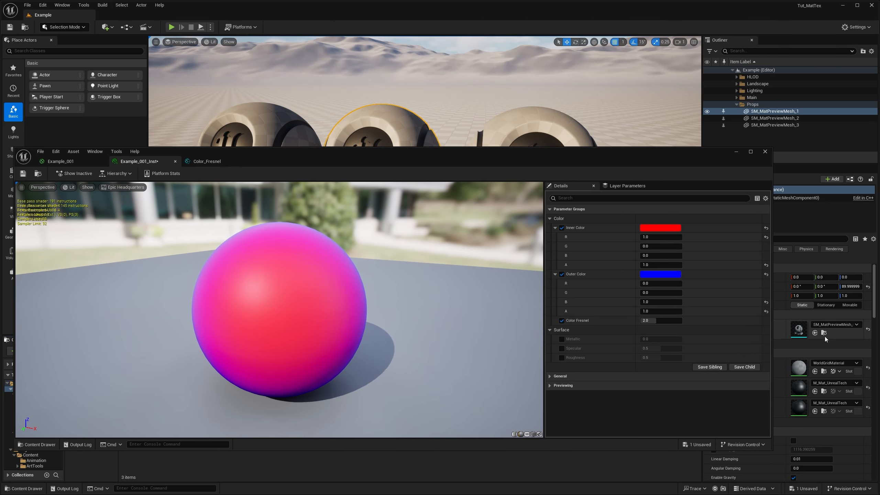
double_click(570, 154)
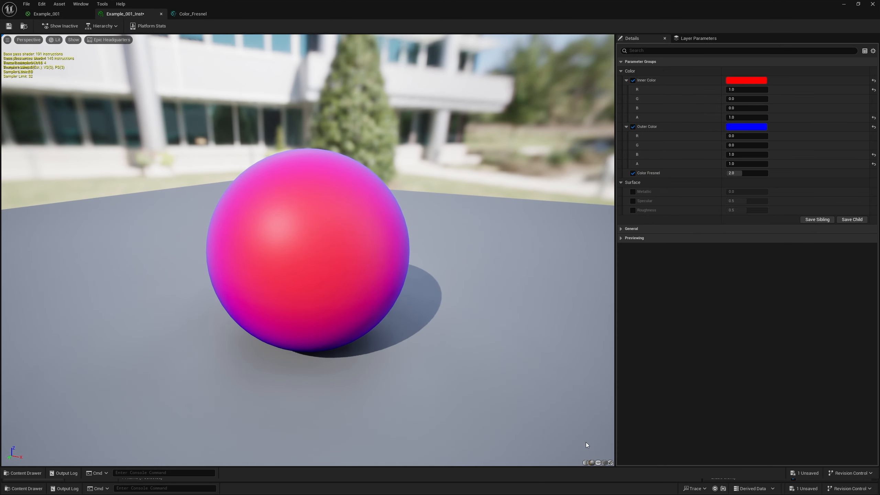
left_click(610, 463)
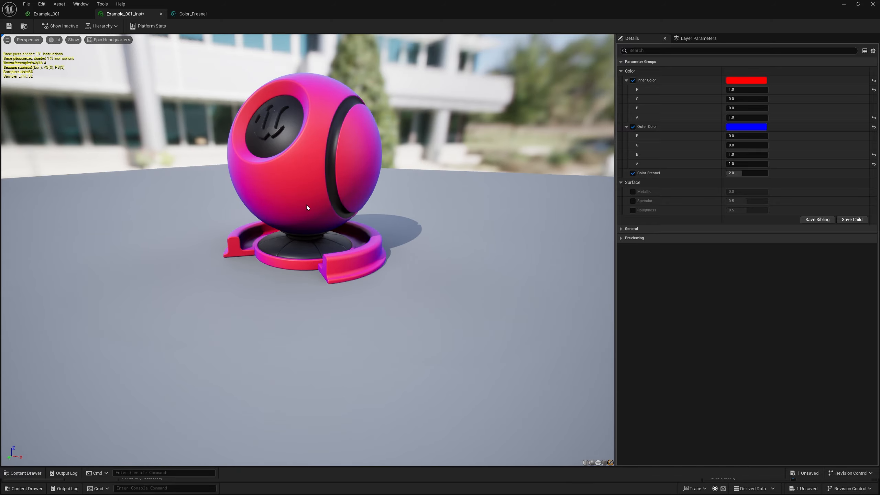
Try a different Color Fresnel value on the material preview mesh and reset it to its default
right_click_drag(307, 206, 306, 194)
left_click_drag(306, 194, 307, 188)
middle_click_drag(306, 188, 304, 188)
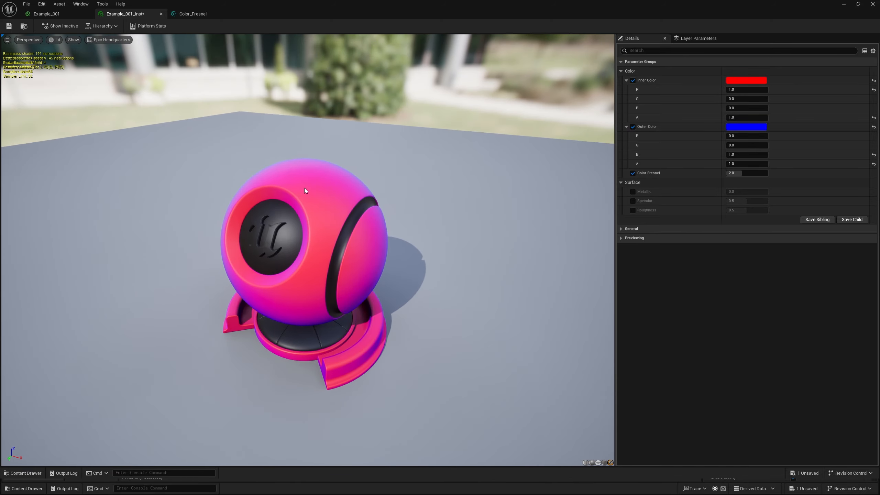
right_click_drag(304, 188, 304, 172)
left_click_drag(304, 172, 298, 80)
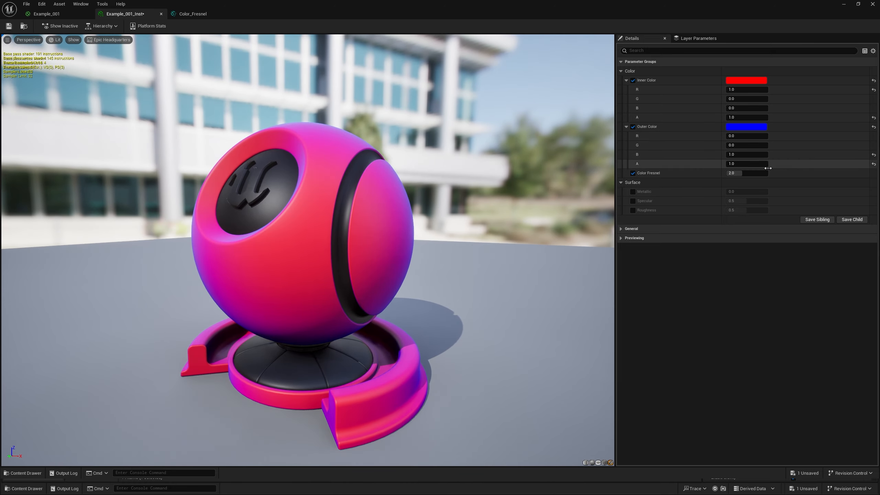
left_click_drag(758, 174, 730, 173)
left_click(873, 173)
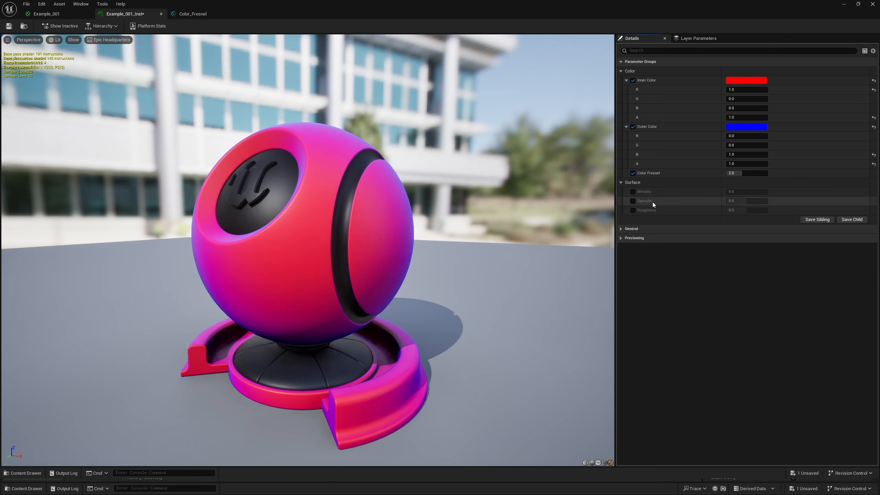
Enable the Specular and Roughness overrides and set Specular to 1.0 and Roughness to 0.0
left_click(633, 200)
left_click(632, 210)
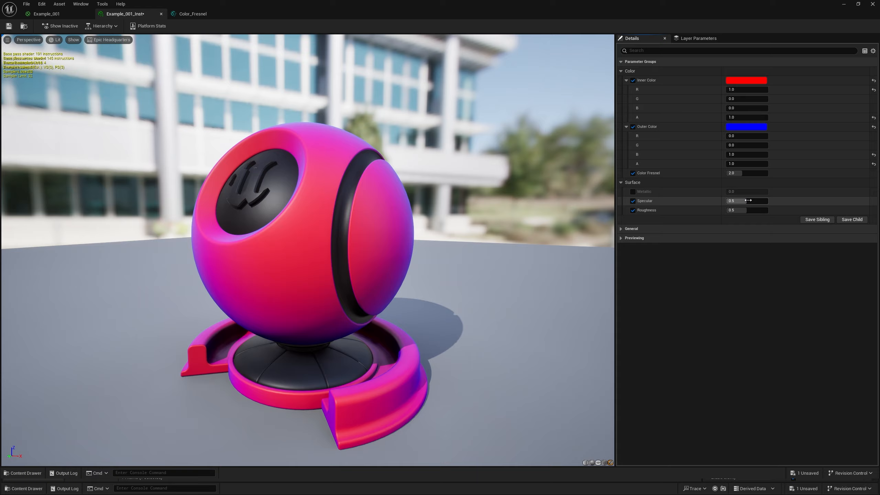
mouse_move(738, 201)
left_mouse_down()
mouse_move(767, 201)
mouse_move(728, 210)
left_mouse_up()
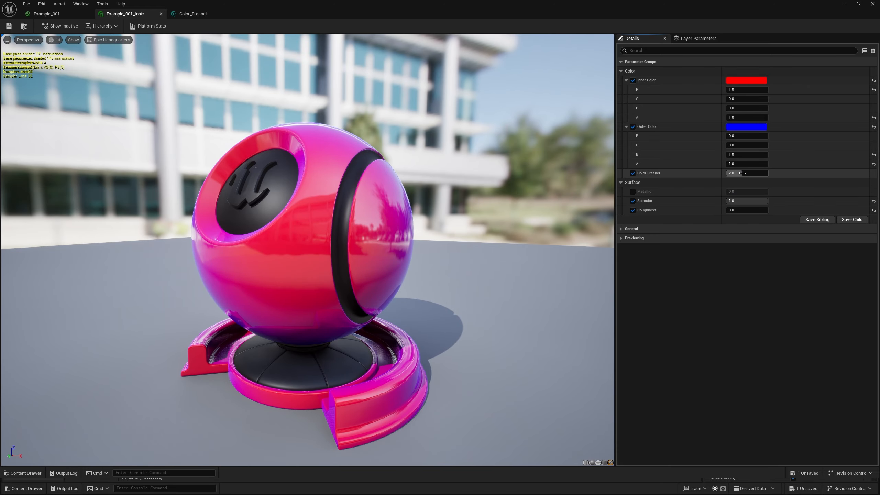
Try cyan as the Inner Color and pink as the Outer Color, discarding the Outer Color change
left_click_drag(434, 236, 208, 267)
left_click(743, 80)
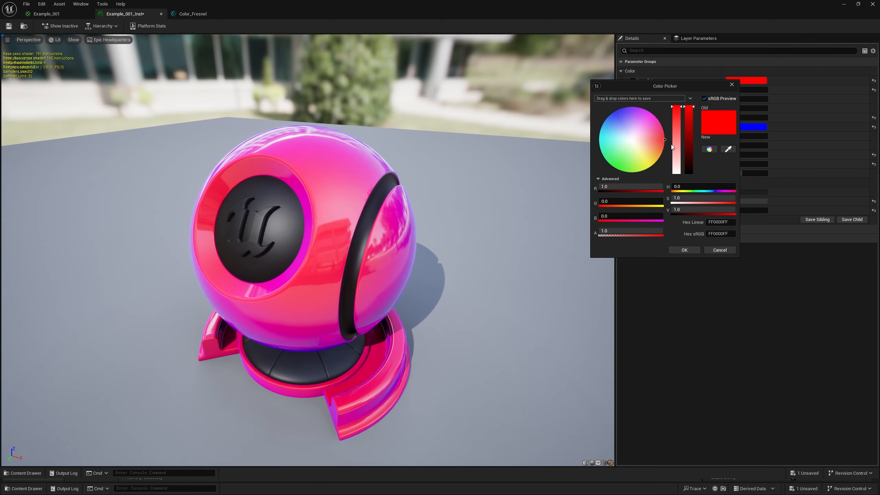
left_click_drag(632, 121, 577, 139)
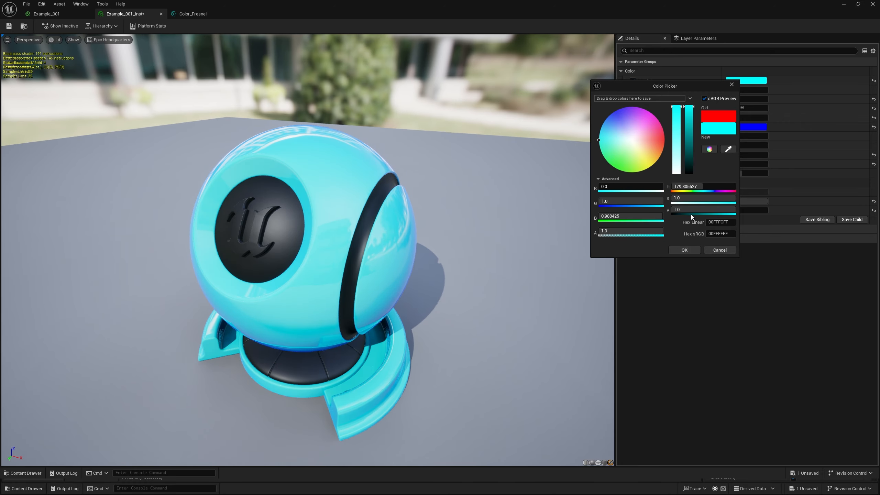
left_click(684, 250)
left_click(746, 127)
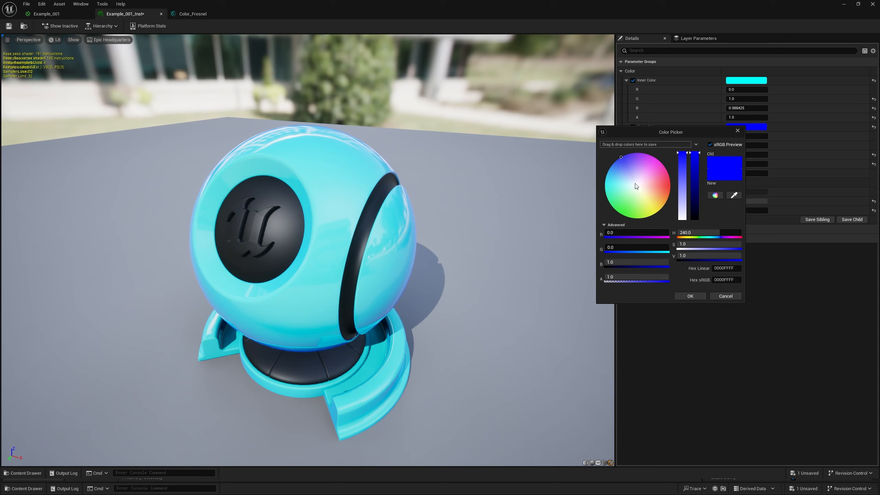
left_click_drag(717, 233, 723, 158)
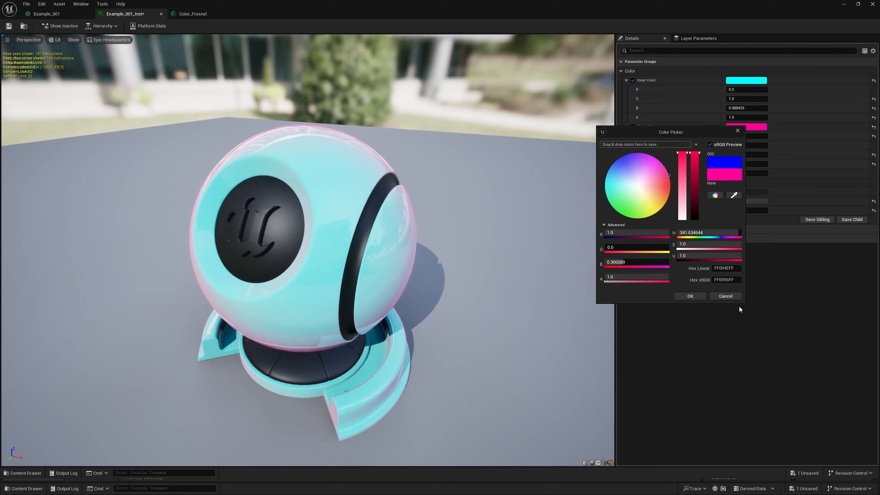
left_click(725, 296)
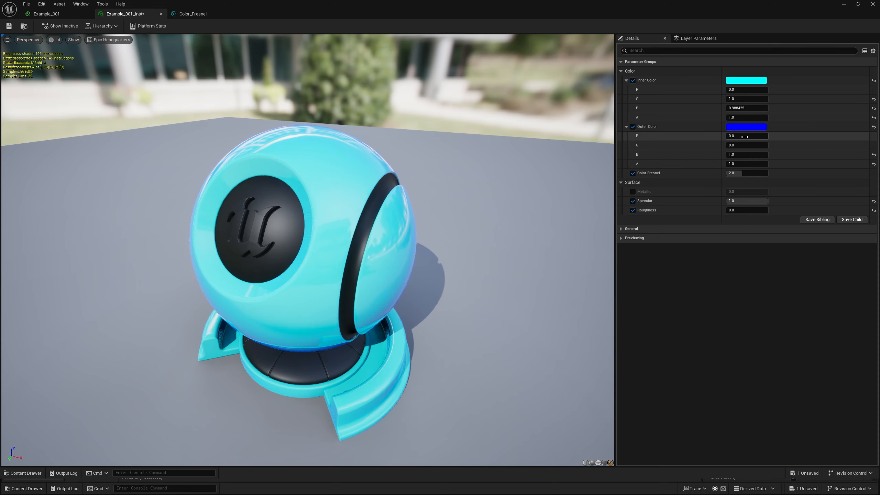
Restore the Inner Color to red by setting B to 0, G to 0 and R to 1
left_click(745, 108)
type("0")
left_click(740, 99)
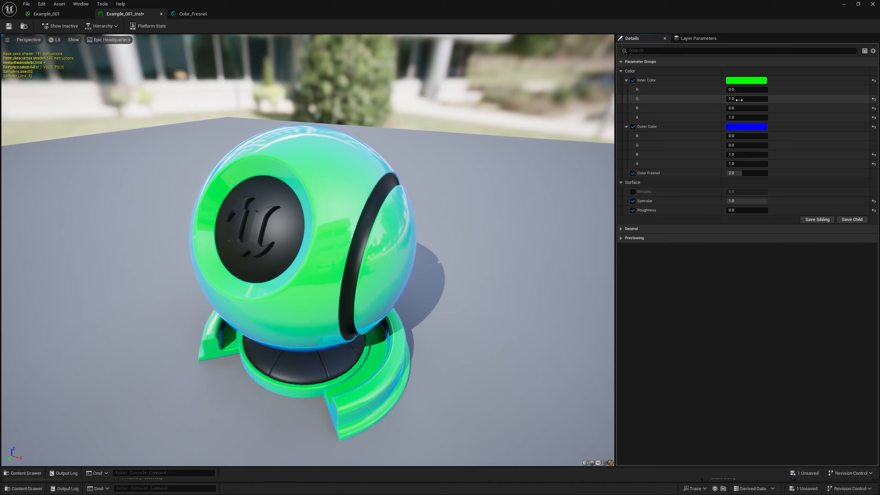
type("0")
left_click(739, 90)
type("1")
key("Return")
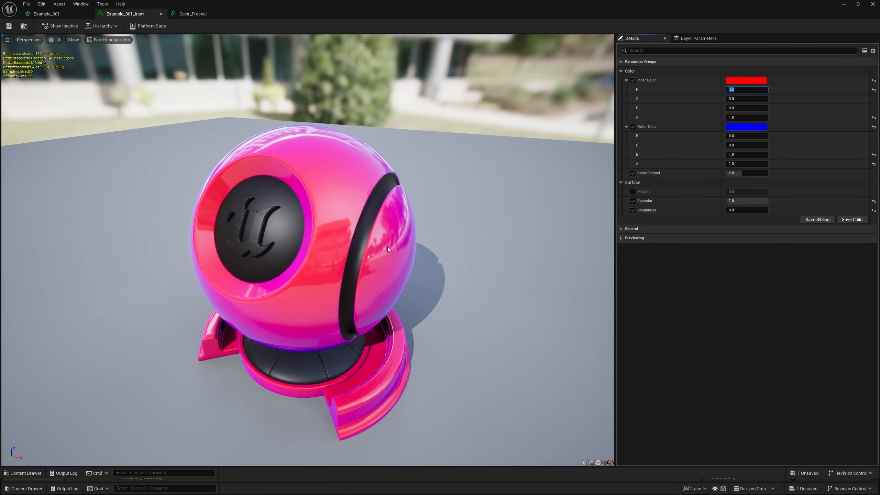
Remove the Surface comment box with its Metallic, Specular and Roughness parameters from the Example_001 material graph
left_click_drag(387, 247, 399, 201)
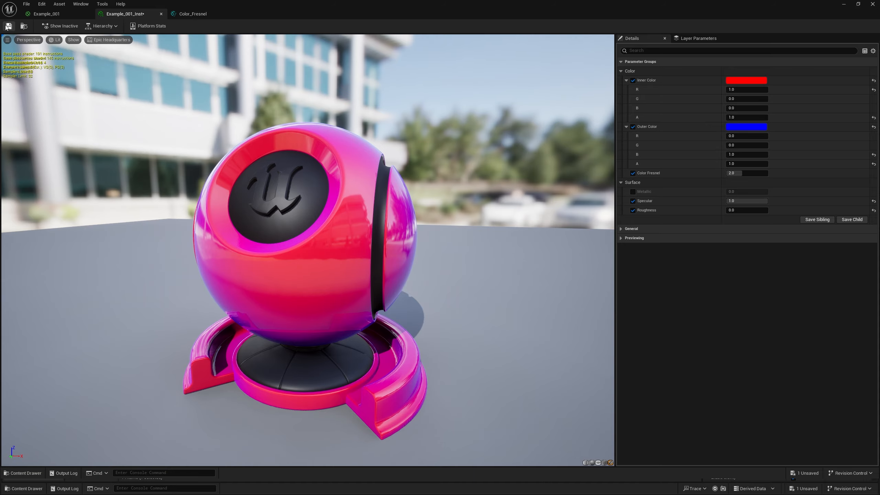
left_click(194, 13)
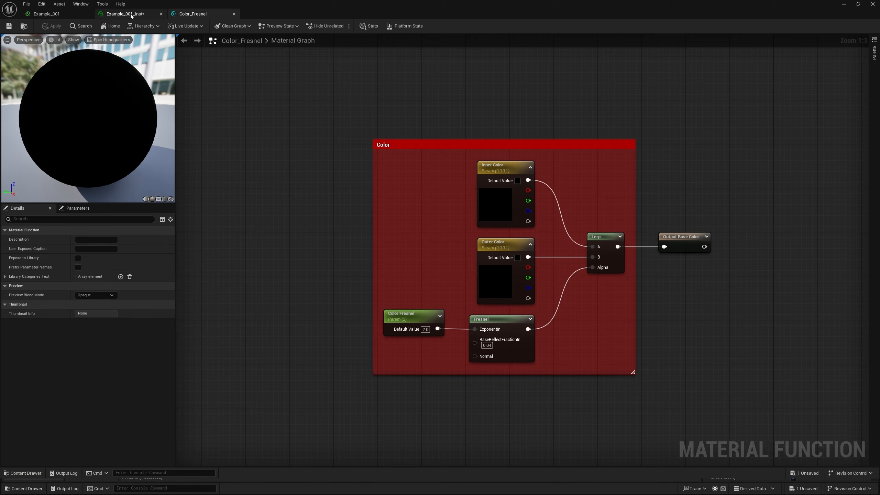
left_click(68, 14)
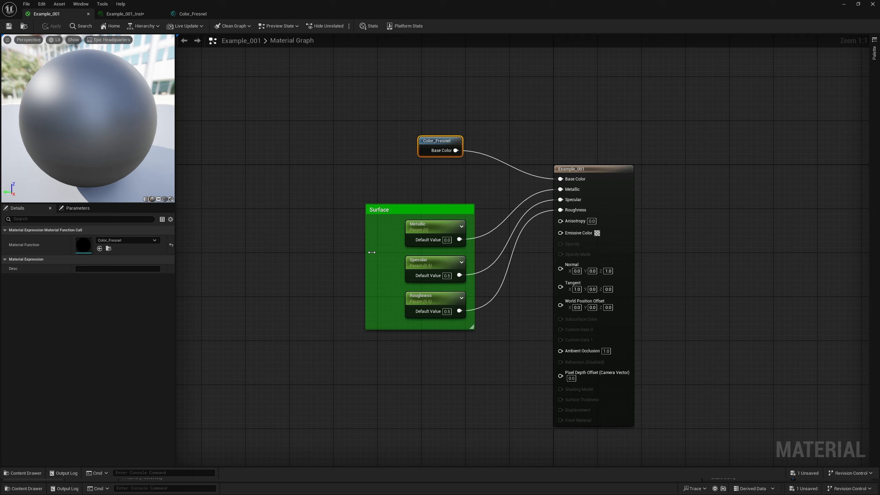
left_click_drag(371, 252, 403, 253)
left_click_drag(387, 185, 524, 394)
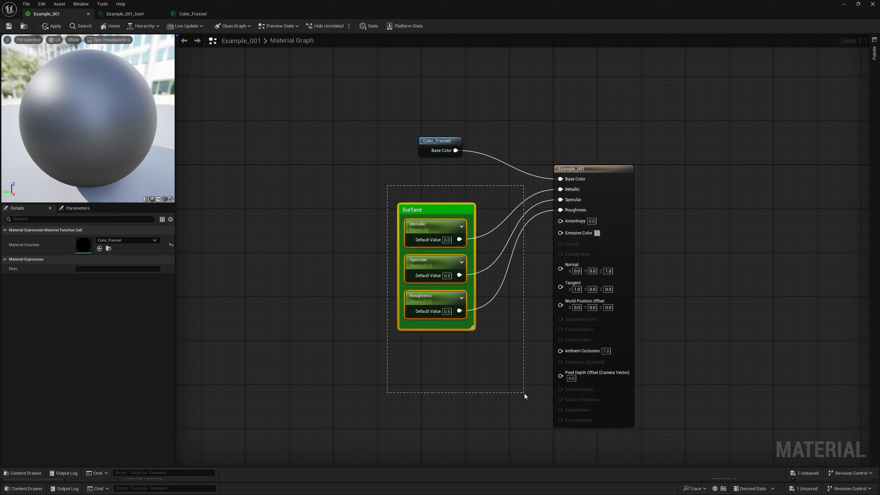
key("Delete")
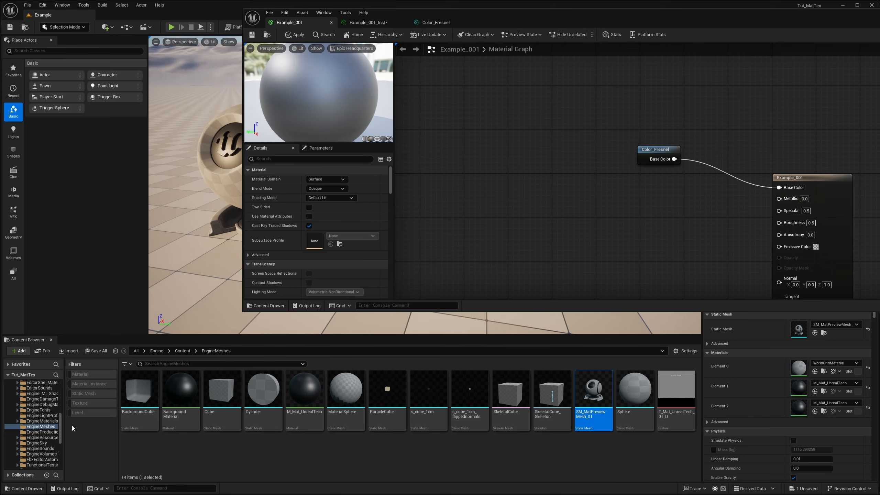
Create a material function named Surface_Basic in the Materials/Functions folder
left_click_drag(61, 427, 61, 395)
left_click(34, 400)
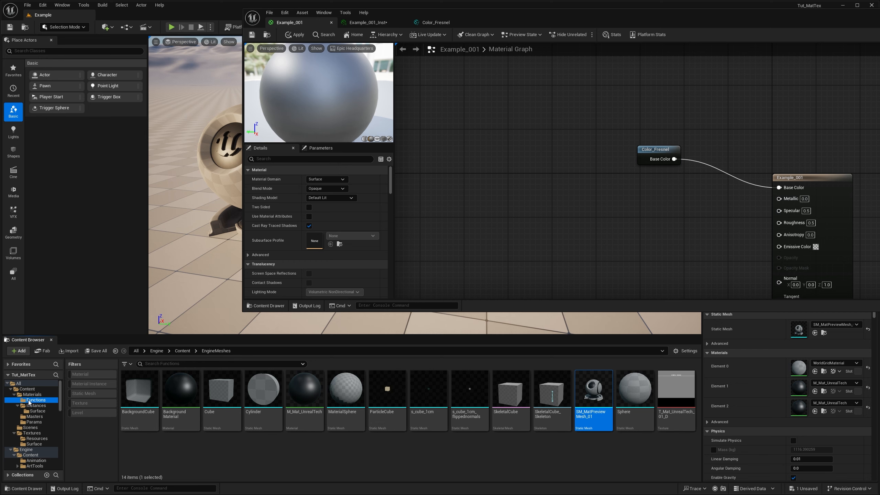
right_click(220, 425)
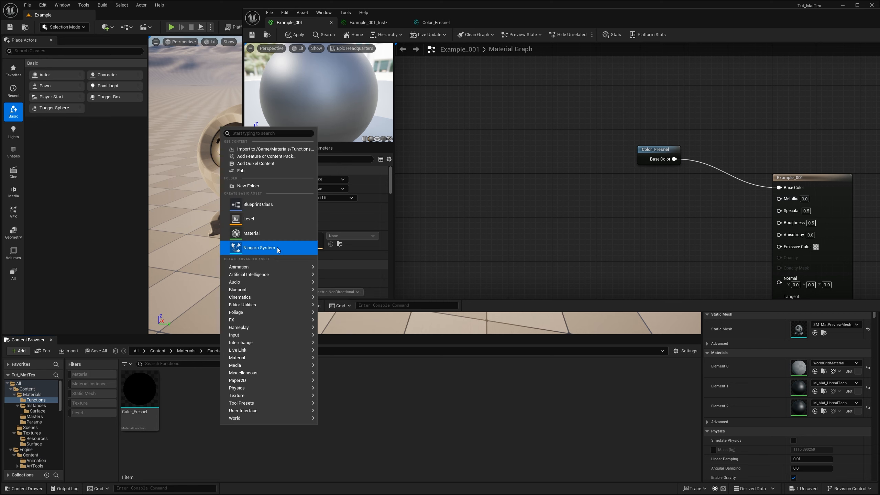
mouse_move(286, 361)
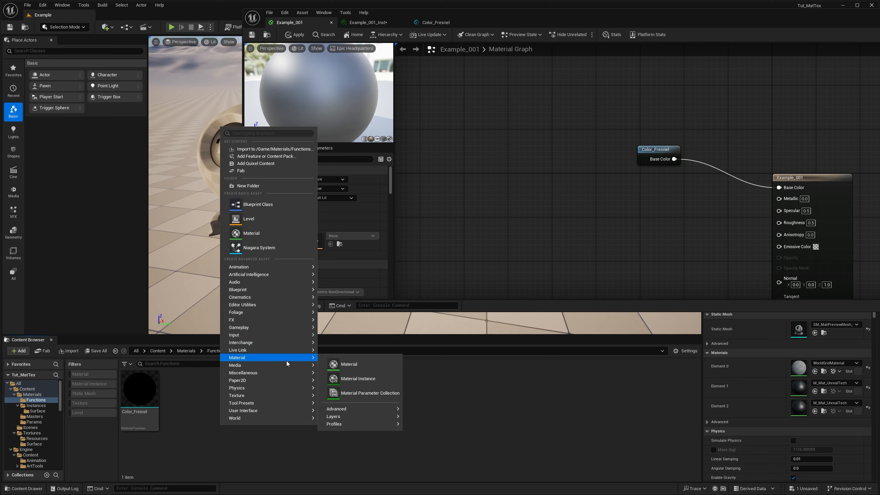
mouse_move(383, 410)
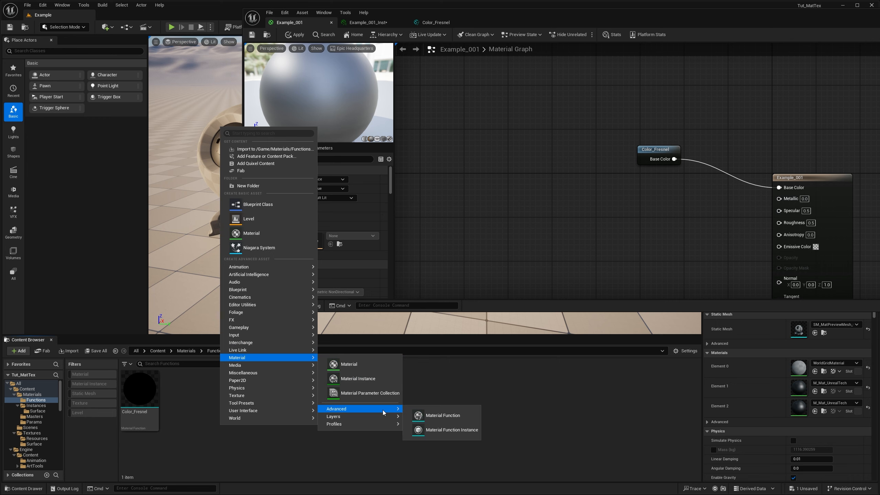
left_click(440, 418)
type("Sur")
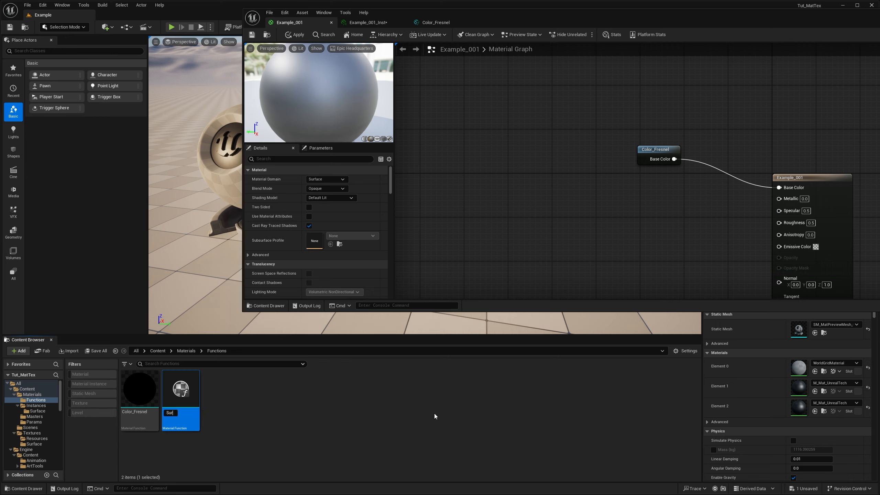
type("face_Basic")
key("Return")
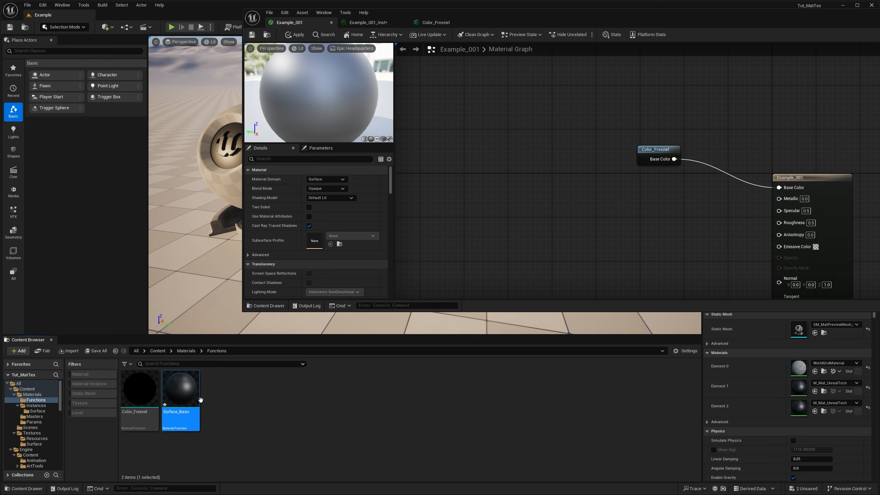
Open Surface_Basic, paste the copied Surface comment box with its Metallic, Specular and Roughness parameters, and close the Stats panel
double_click(180, 390)
double_click(583, 15)
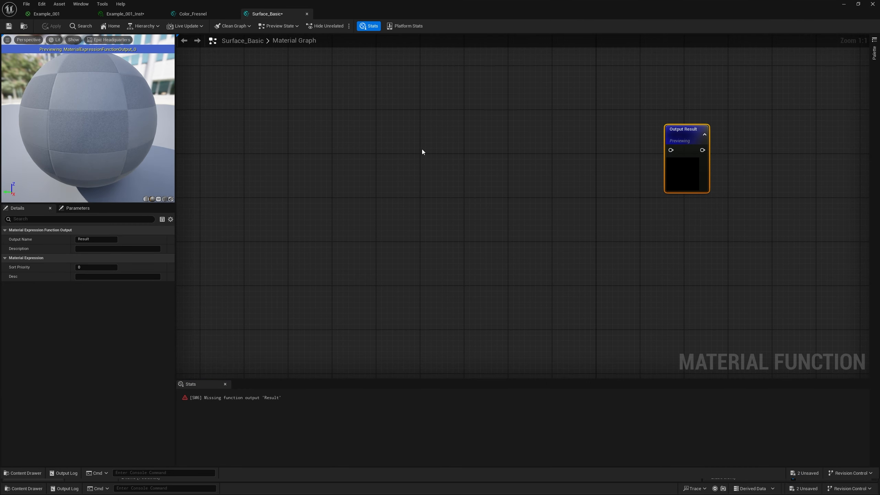
key("ctrl+v")
left_click(224, 383)
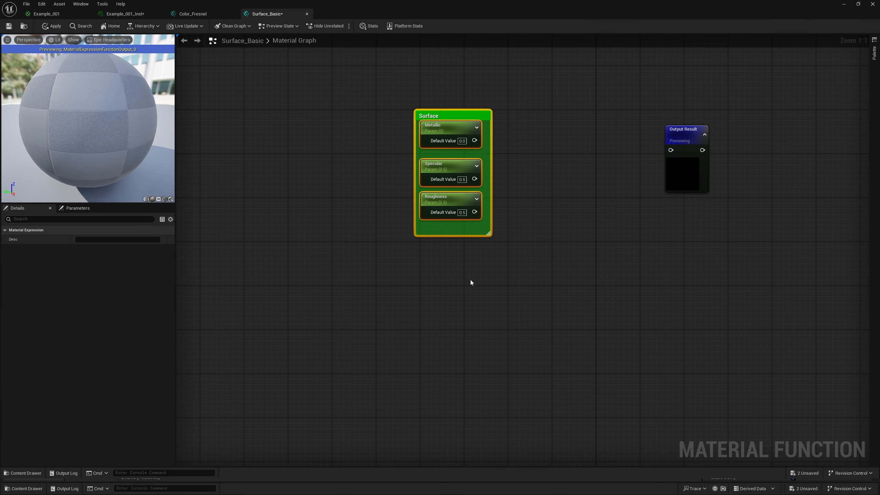
Shift the Metallic, Specular and Roughness parameter nodes together slightly lower inside the Surface comment box
right_click_drag(470, 280, 399, 324)
left_click(397, 303)
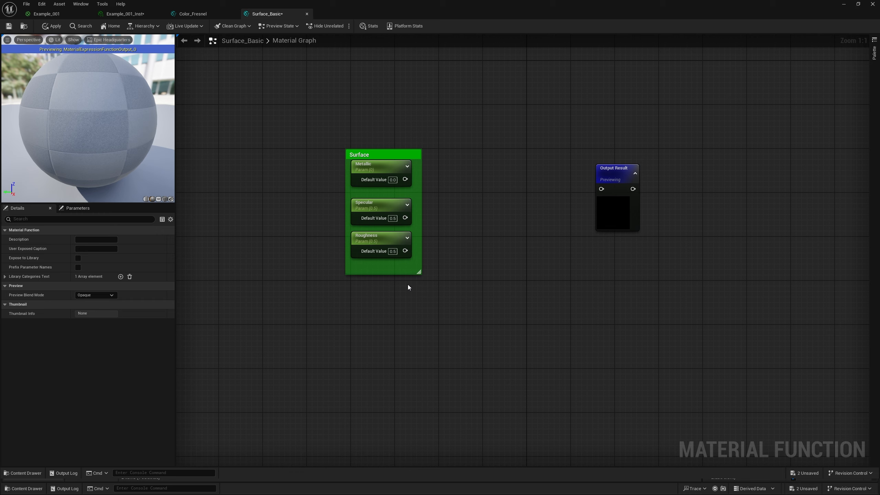
left_click_drag(407, 269, 387, 171)
left_click_drag(387, 171, 387, 177)
left_click(439, 247)
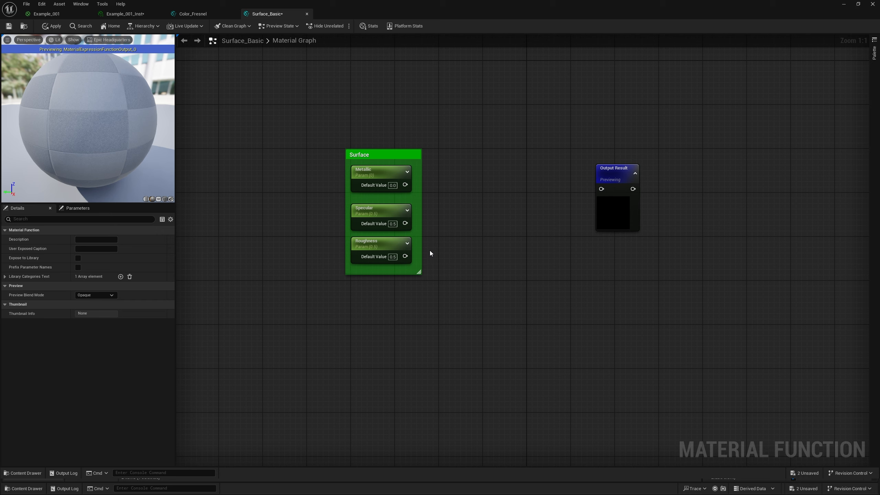
Move the Output Result node beside the Surface comment box, stop previewing it and collapse its preview
left_click_drag(619, 196, 513, 165)
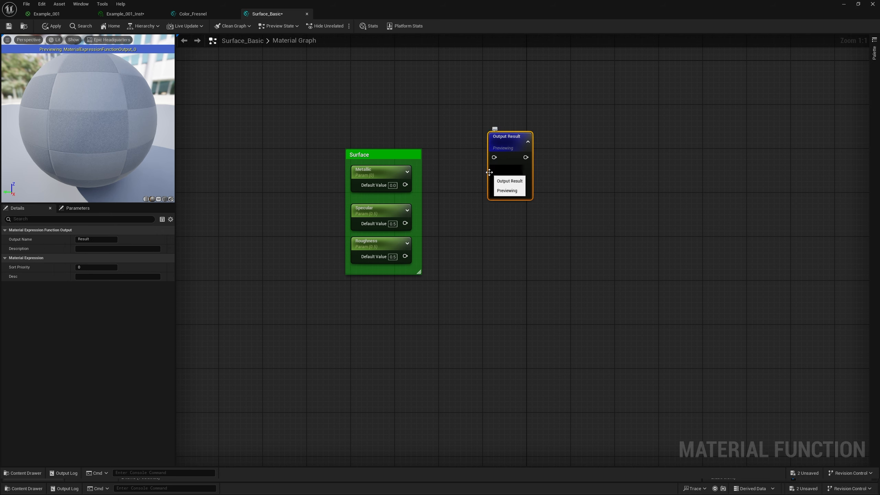
right_click(498, 154)
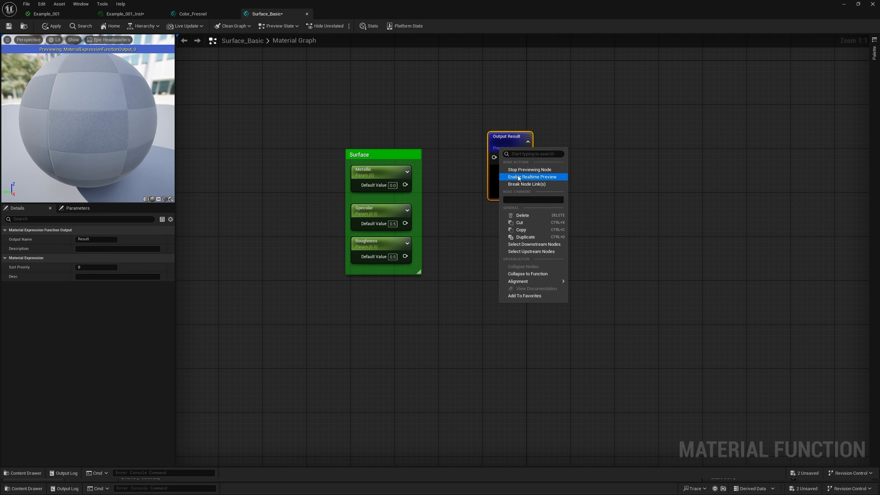
left_click(529, 169)
left_click_drag(510, 138, 472, 166)
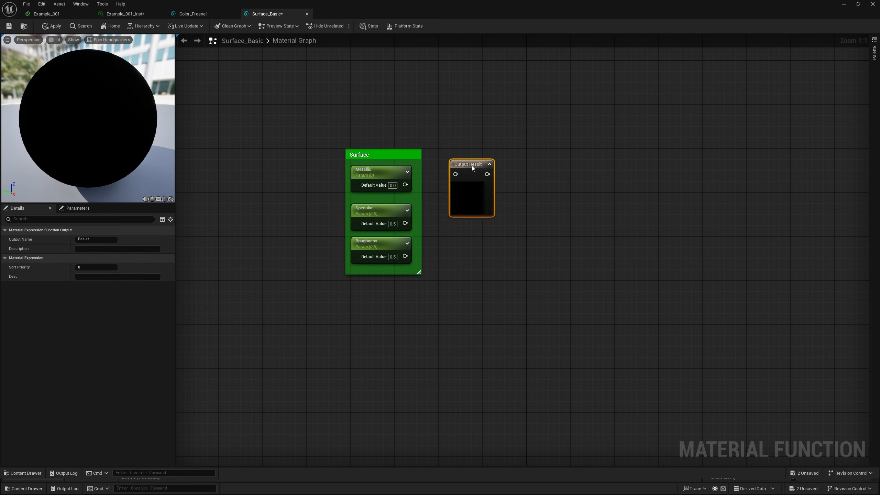
left_click(489, 164)
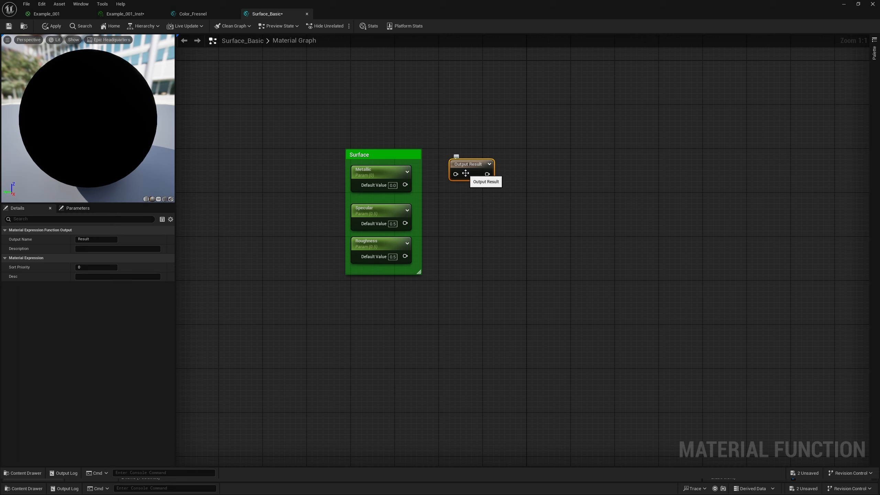
Rename the function's output from its default name to Metallic
left_click(102, 239)
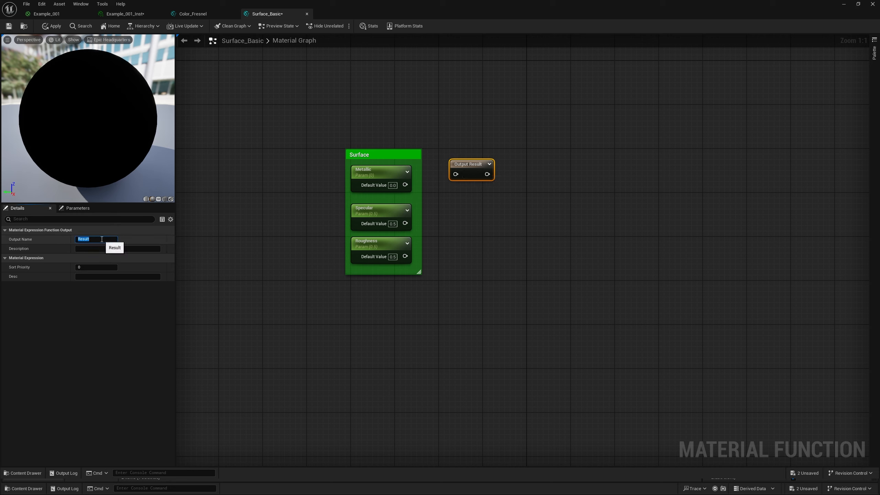
type("Metallic")
key("Return")
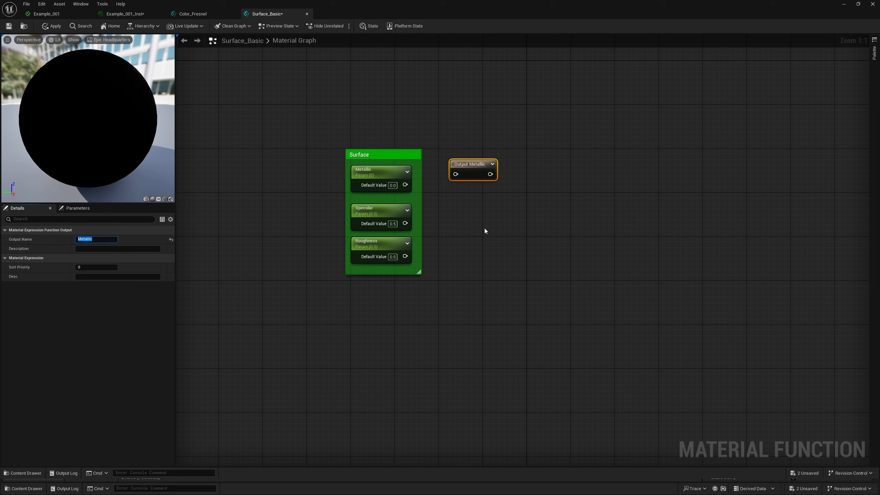
Duplicate the Metallic output node twice and place the copies in a column beneath the original
left_click(474, 172)
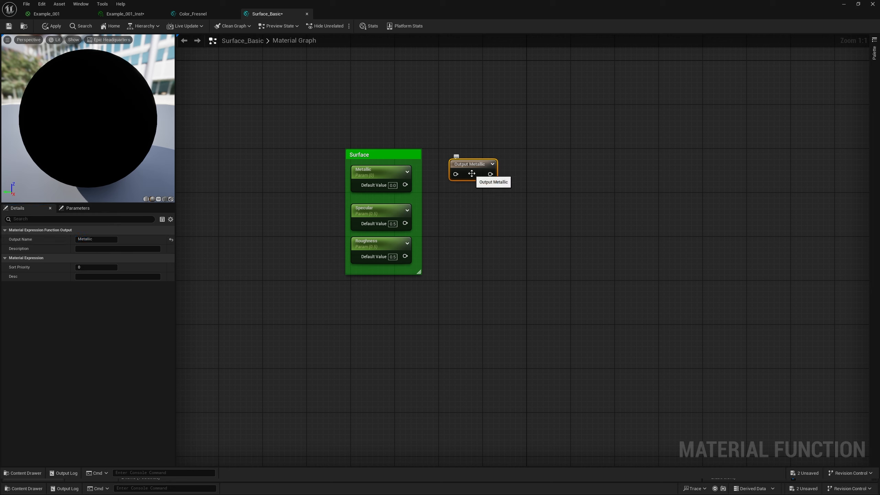
key("ctrl+v")
key("ctrl+v")
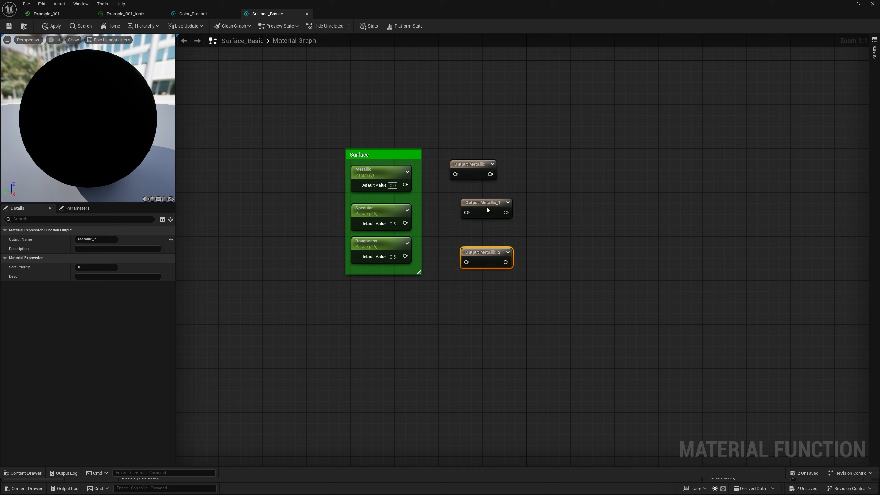
left_click_drag(487, 209, 475, 213)
left_click_drag(477, 256, 468, 253)
Distribute the three output nodes vertically and align them along their left edges
left_click_drag(539, 268, 467, 162)
right_click(465, 161)
mouse_move(533, 293)
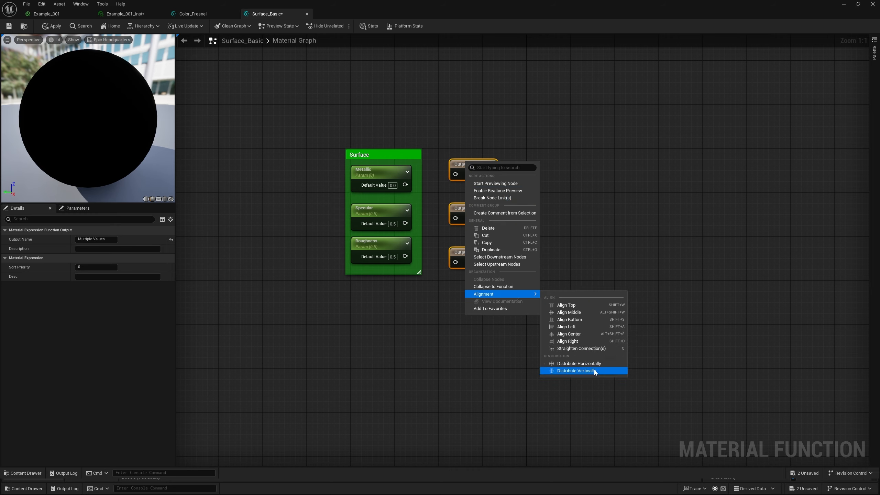
left_click(561, 372)
right_click(478, 215)
mouse_move(545, 338)
left_click(595, 379)
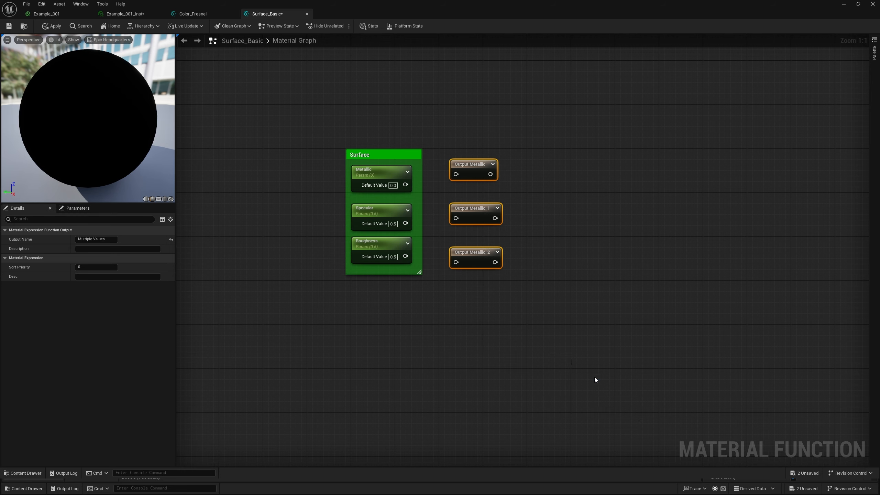
Rename the middle output node Specular
left_click(468, 208)
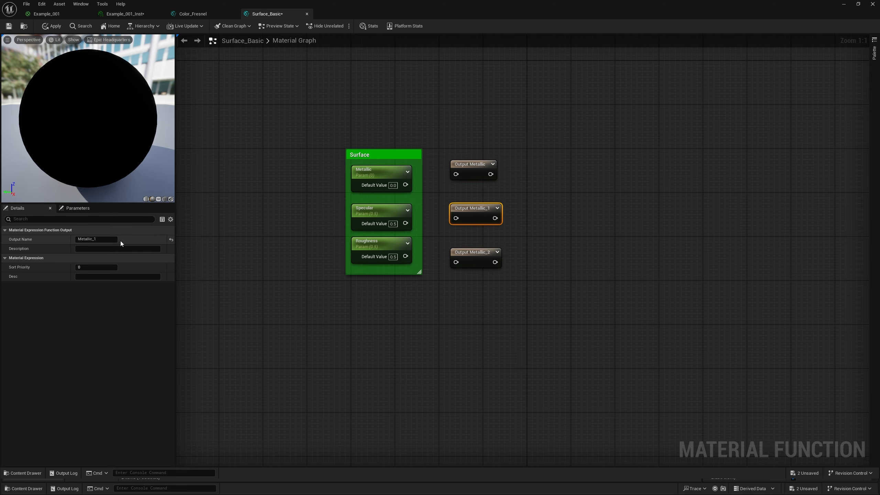
left_click(109, 239)
type("Specular")
key("Return")
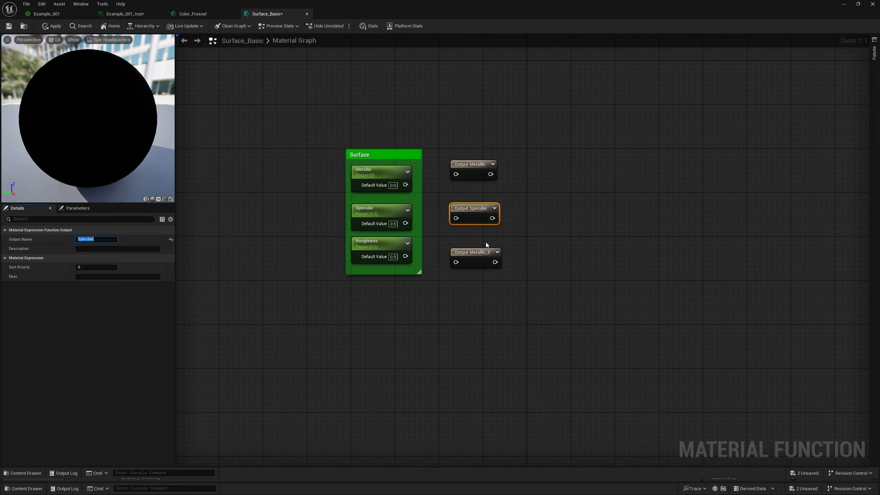
Name the lowest output node Rouchness
left_click(476, 255)
left_click(100, 239)
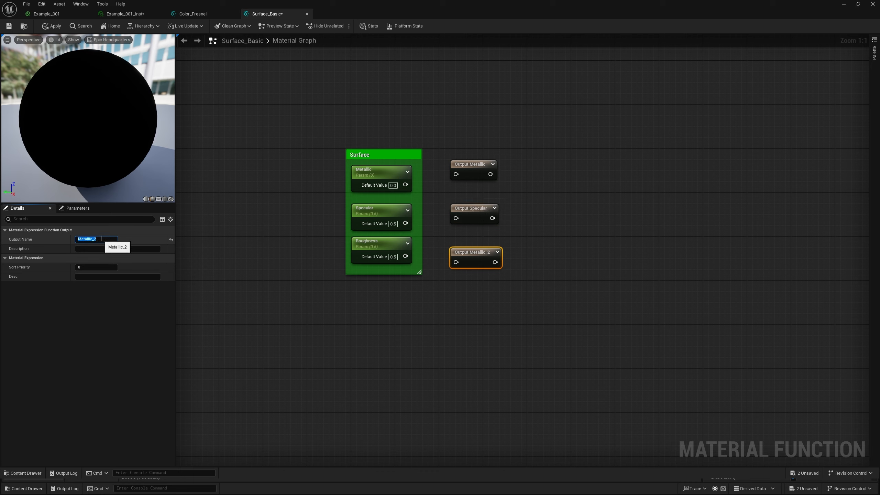
type("Rouchness")
key("Return")
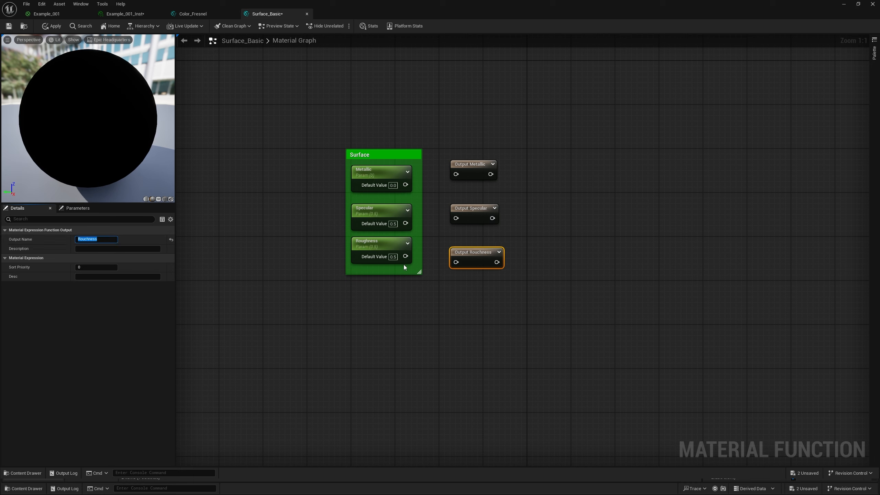
Distribute the Metallic, Specular and Roughness parameter nodes vertically inside the Surface comment box
left_click_drag(405, 266, 386, 177)
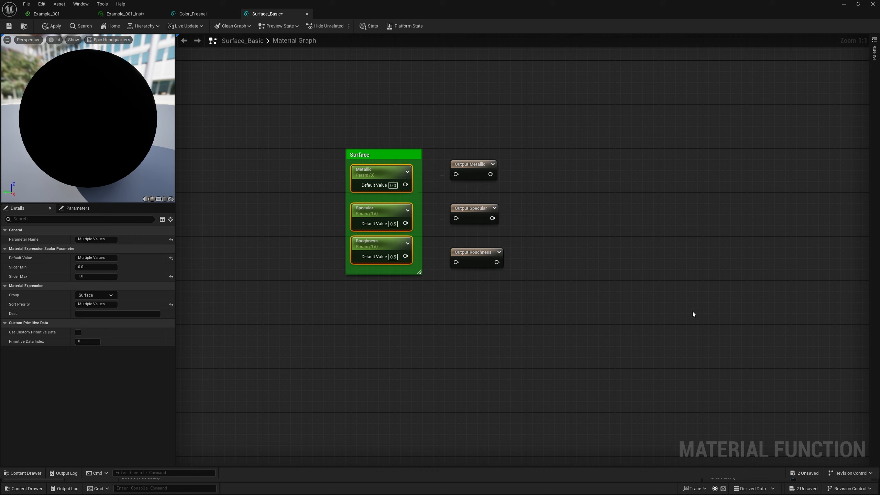
right_click(363, 239)
mouse_move(412, 378)
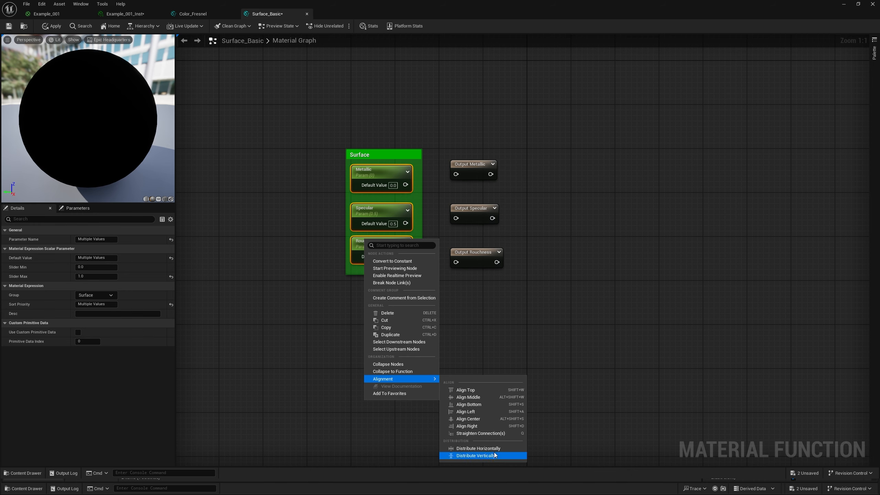
left_click(478, 456)
left_click(467, 277)
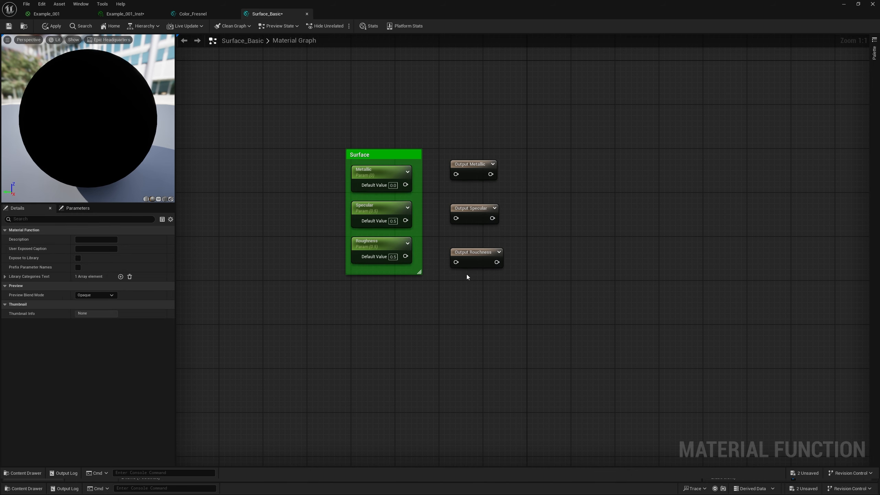
Correct the lowest output node's name to Roughness
left_click(463, 264)
left_click(89, 240)
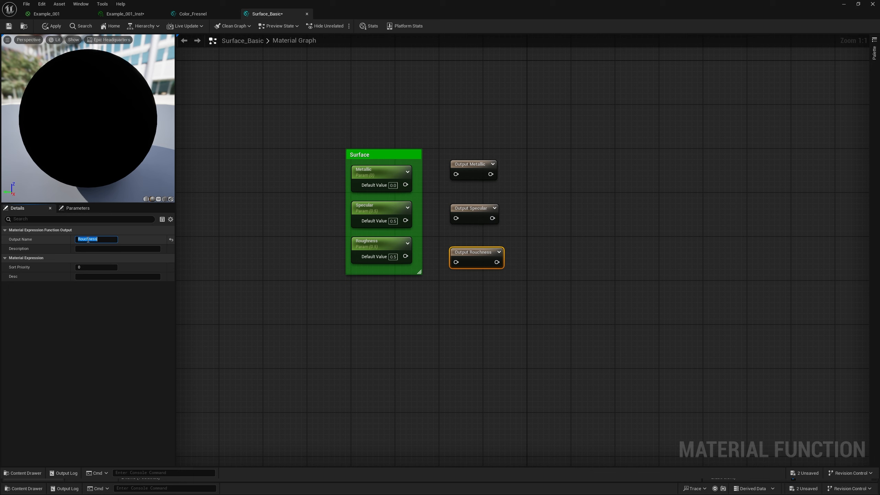
type("Rough")
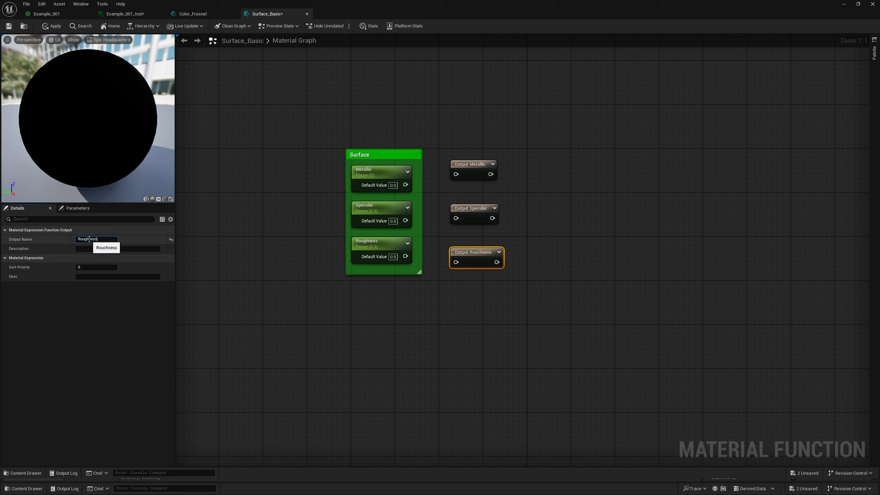
type("ness")
key("Return")
Connect the Roughness, Specular and Metallic parameters to their matching output nodes and save Surface_Basic
left_click_drag(456, 262, 409, 256)
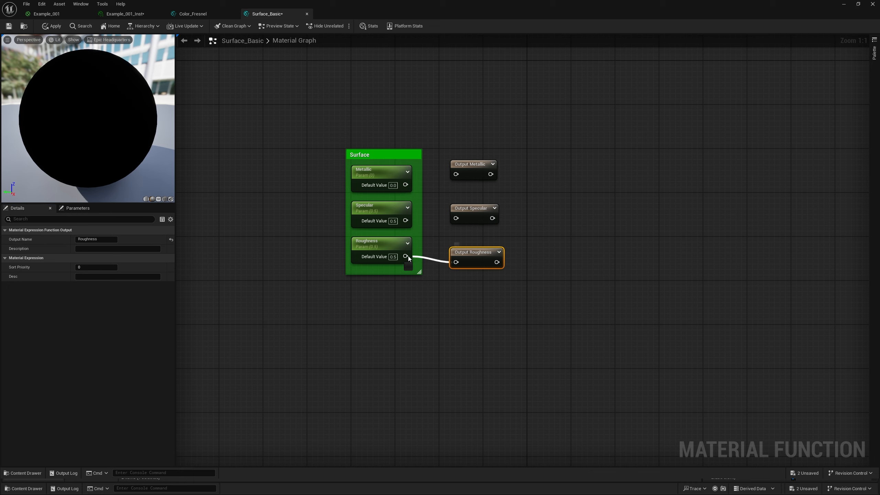
left_click_drag(405, 220, 456, 218)
left_click_drag(455, 174, 405, 184)
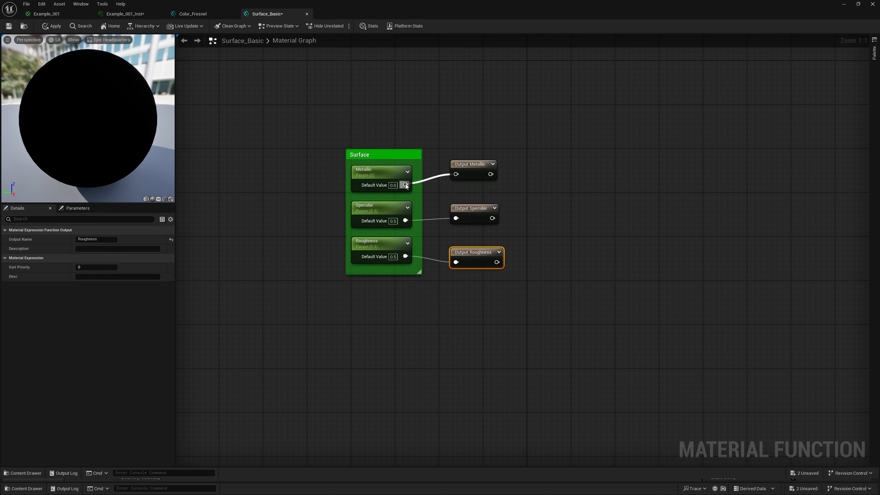
left_click(10, 28)
In the Example_001 graph, duplicate the Color_Fresnel node and assign Surface_Basic as the copy's material function
left_click(128, 14)
left_click(189, 14)
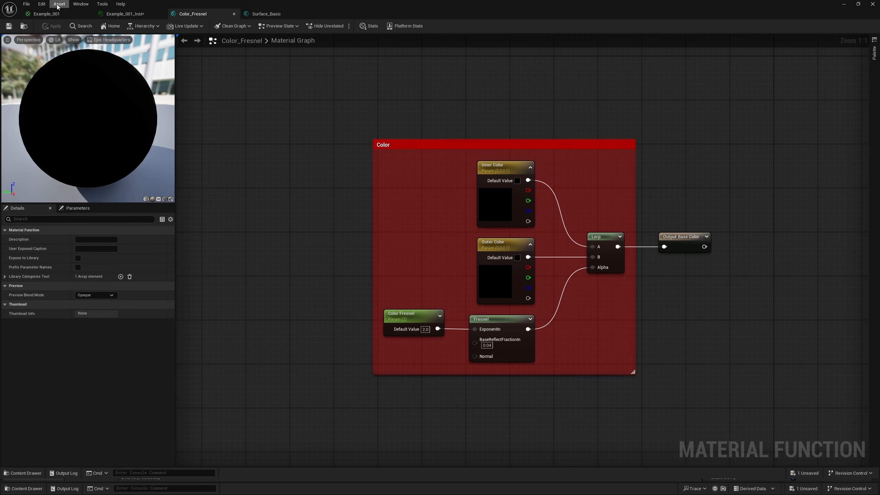
left_click(47, 14)
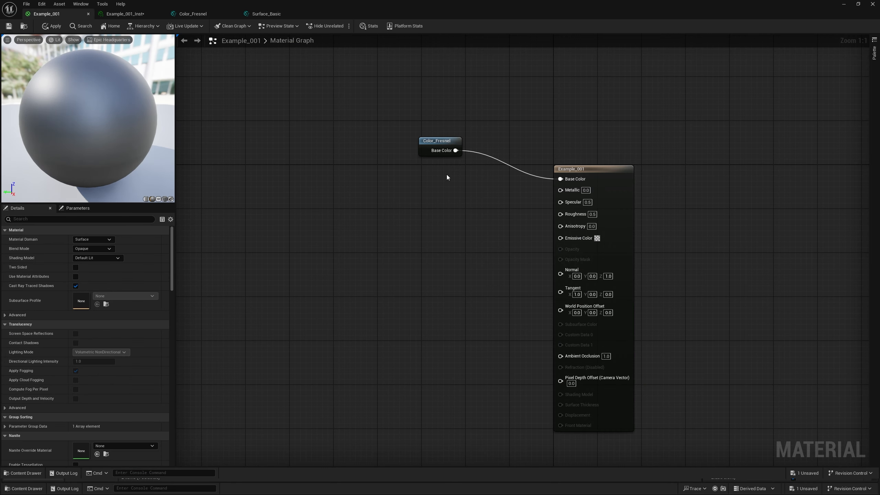
left_click(439, 145)
key("ctrl+c")
key("ctrl+v")
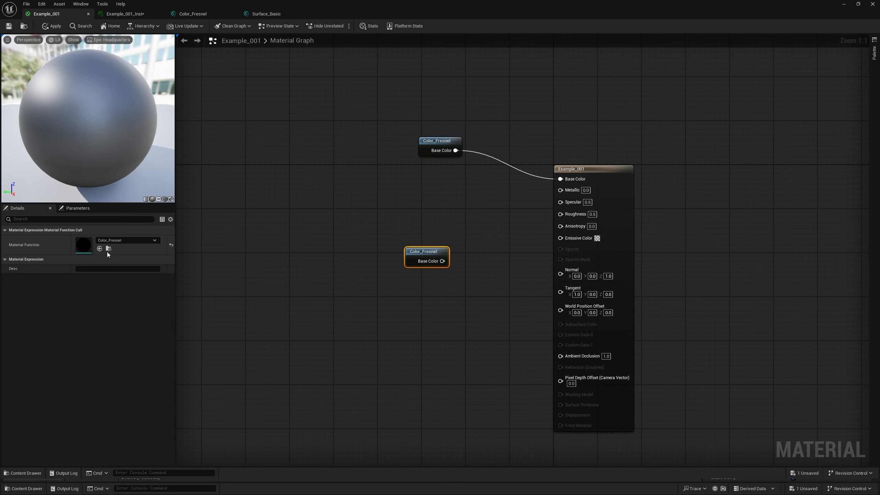
left_click(99, 249)
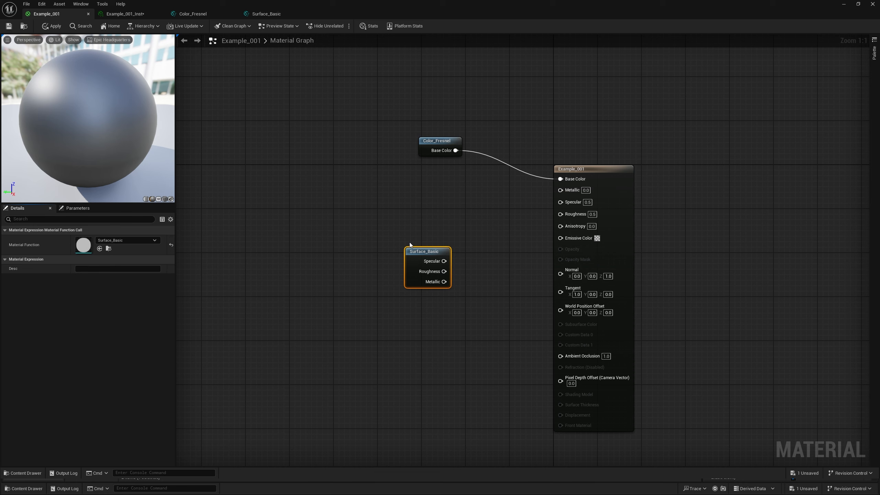
Move the Surface_Basic node up to sit just below the Color_Fresnel node
left_click_drag(412, 272, 420, 232)
left_click(401, 262)
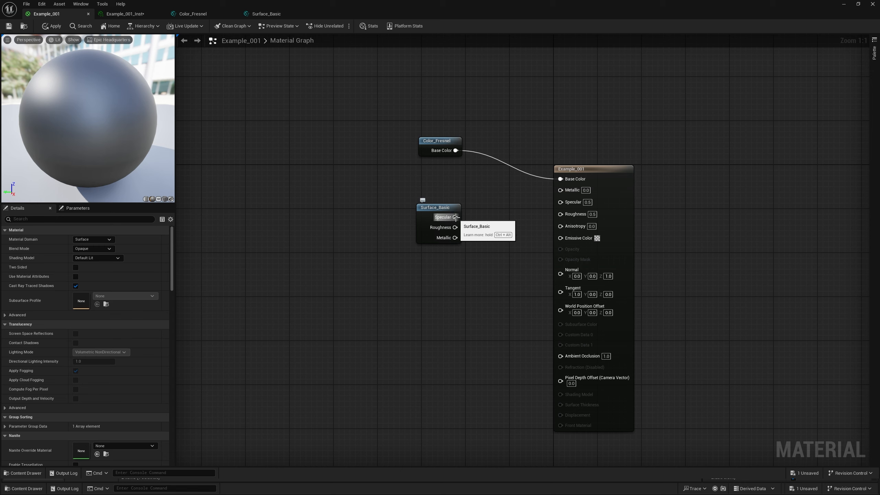
left_click(429, 214)
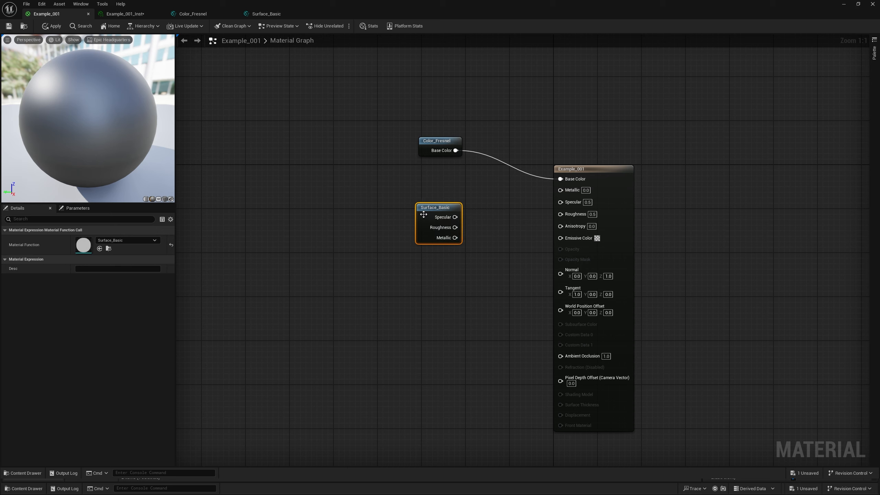
In Surface_Basic, set the sort priority to 1 for the Specular output and 2 for the Roughness output, and save the function
left_click(257, 16)
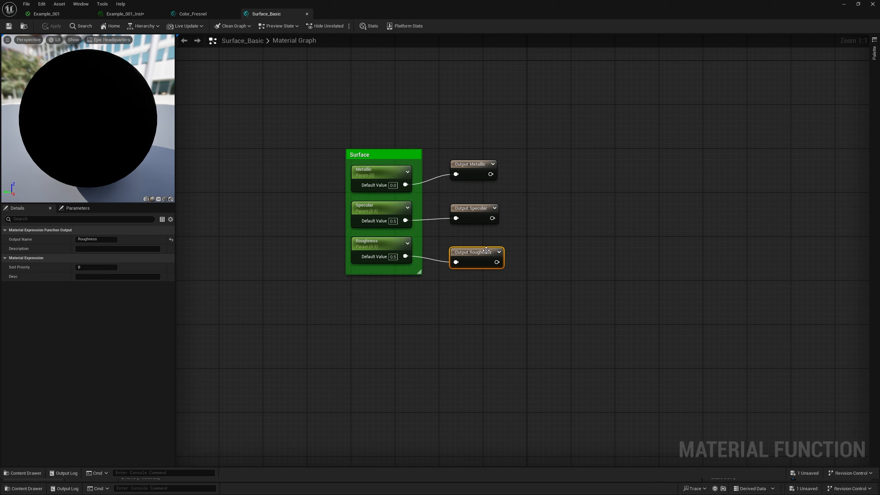
left_click(467, 165)
left_click(470, 217)
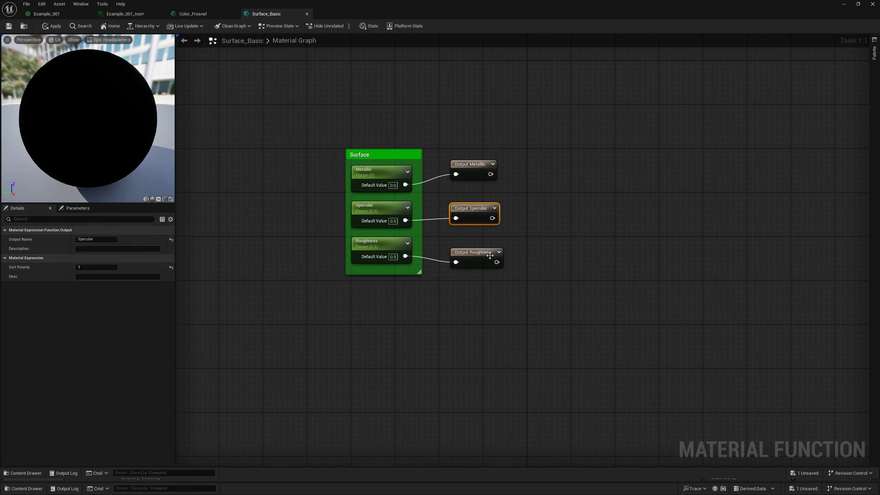
left_click(490, 255)
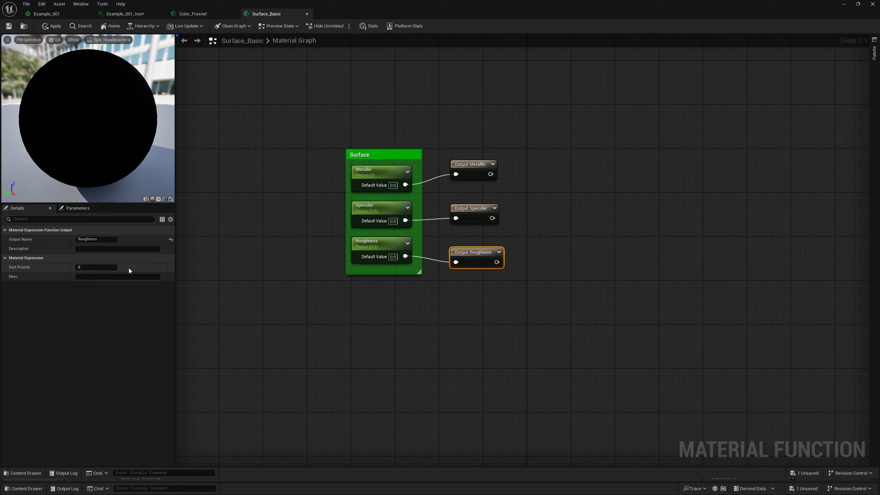
left_click(8, 27)
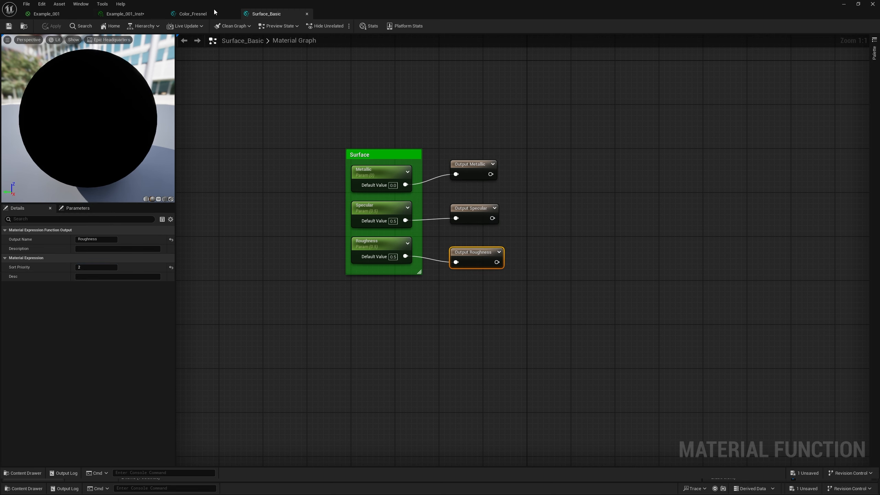
In the Example_001 graph, connect Surface_Basic's Metallic, Specular and Roughness outputs to the matching material inputs
left_click(56, 17)
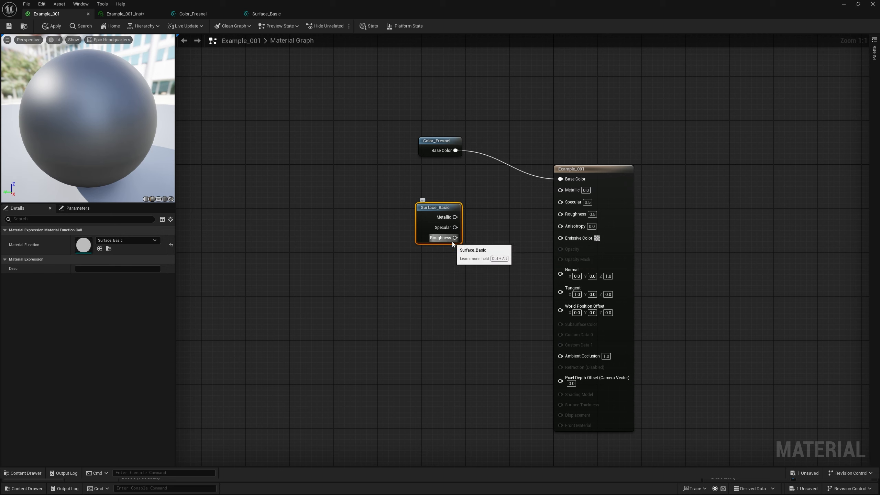
mouse_move(454, 216)
left_mouse_down()
mouse_move(561, 190)
mouse_move(455, 227)
left_mouse_up()
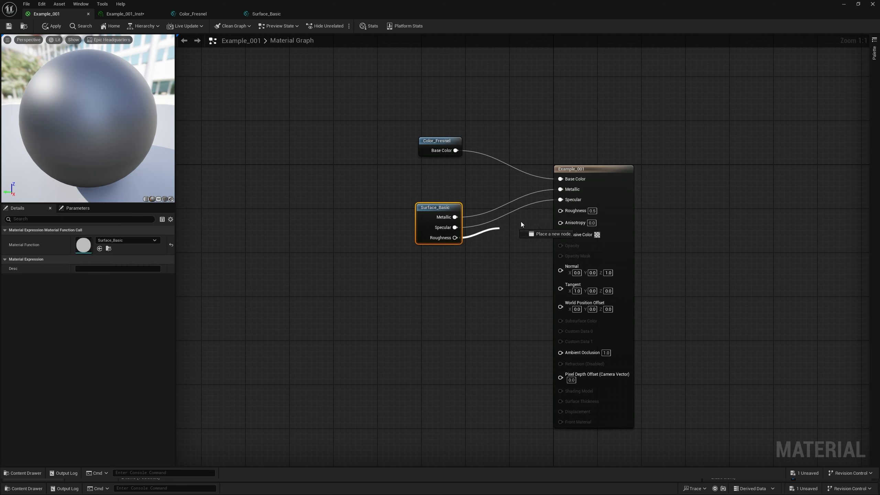
left_click_drag(561, 212, 455, 238)
Move Surface_Basic level with its connected material inputs and place Color_Fresnel directly above it
left_click_drag(428, 209, 472, 182)
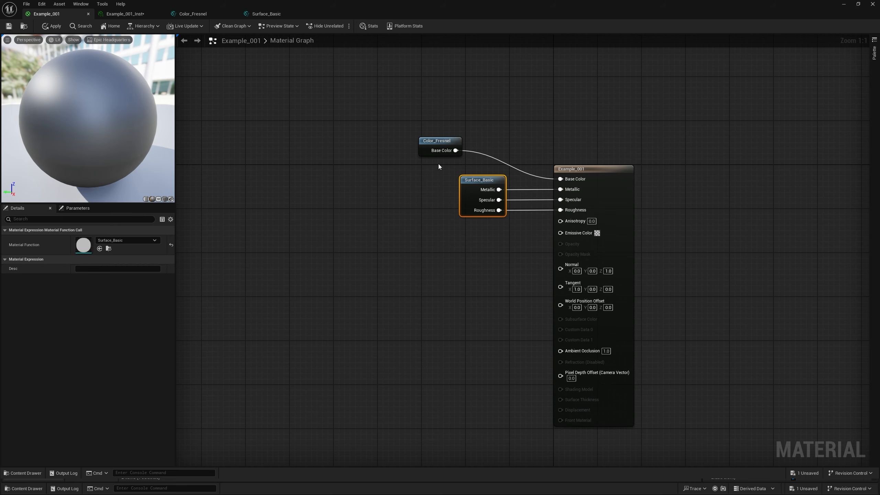
left_click_drag(436, 146, 476, 158)
left_click(453, 244)
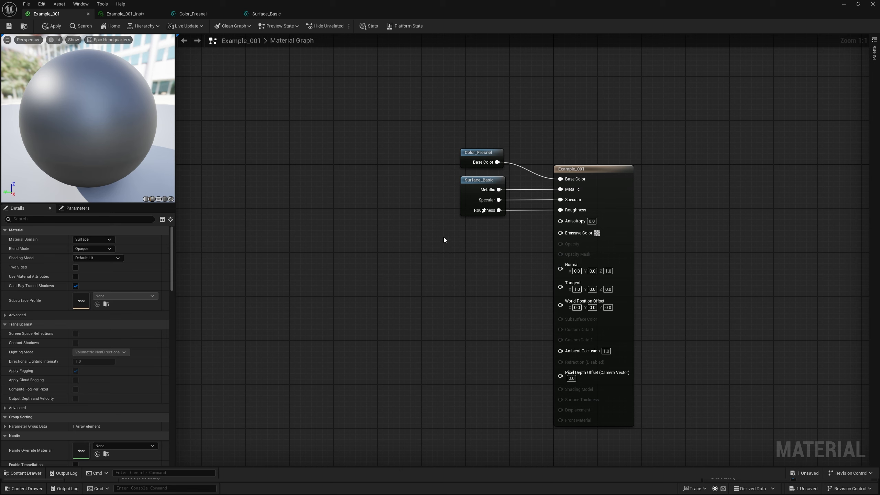
Save the Example_001 material and its instance Example_001_Inst
left_click(9, 26)
left_click(140, 15)
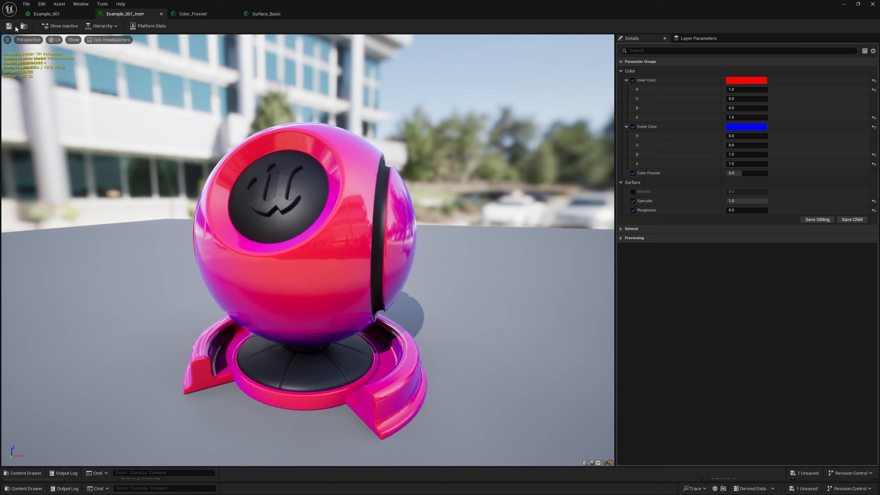
key("ctrl+s")
In Surface_Basic, move the Metallic and Roughness output nodes level with their parameter nodes so the connections run straight
left_click(279, 13)
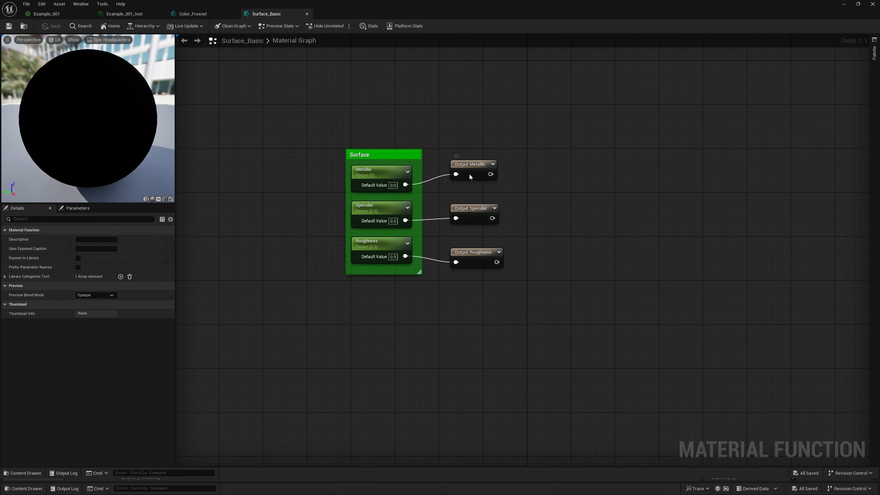
left_click_drag(469, 176, 469, 187)
left_click_drag(470, 255, 470, 250)
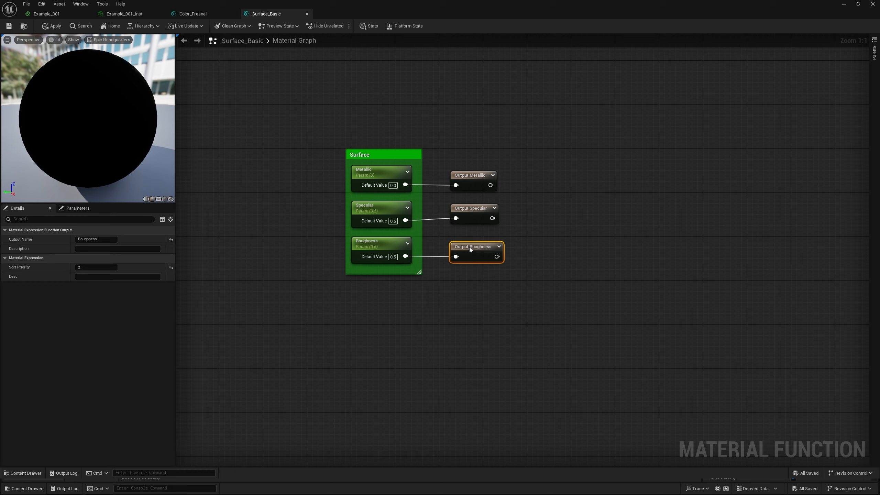
left_click(470, 218)
left_click(534, 223)
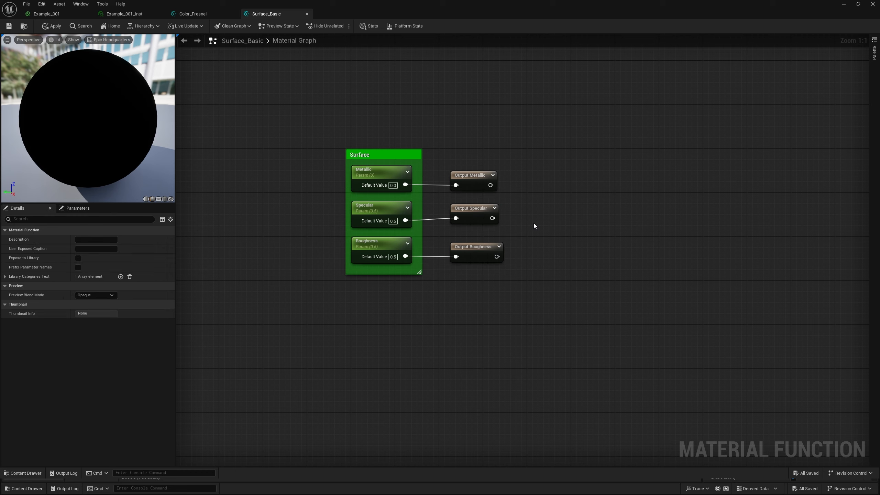
Close the material editor window, applying the pending Surface_Basic changes, and save all unsaved content
left_click(194, 13)
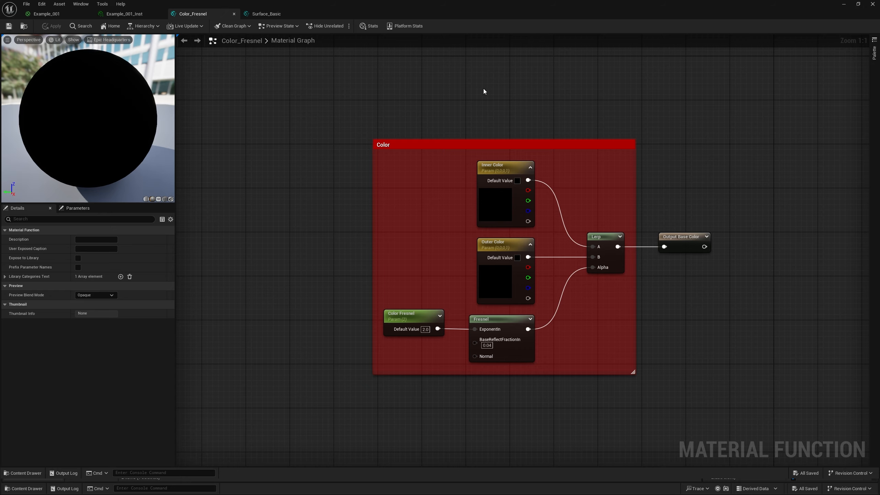
left_click(872, 4)
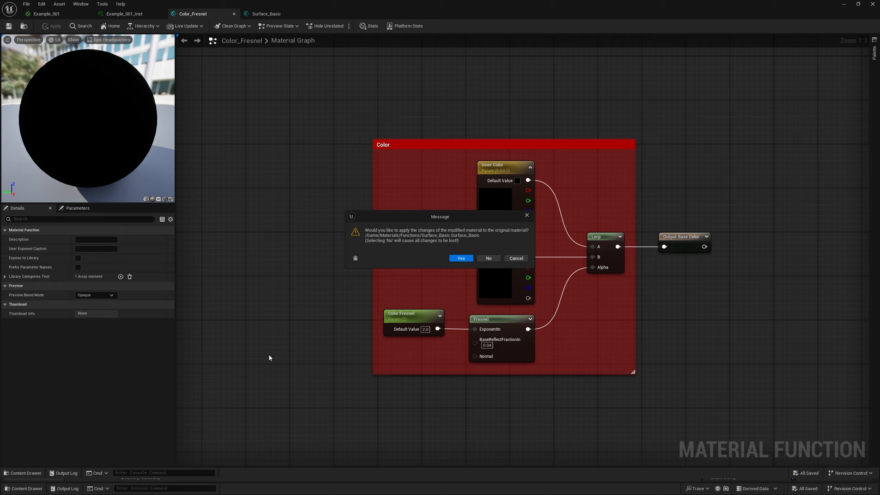
left_click(458, 259)
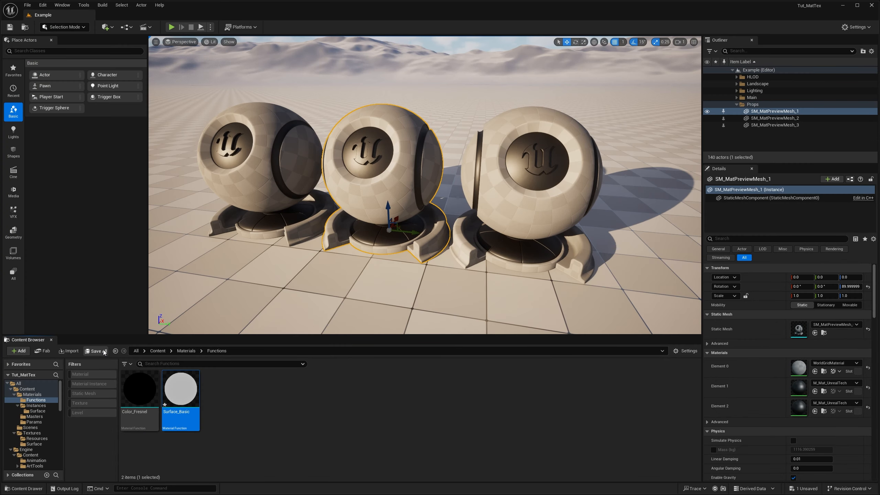
left_click(494, 321)
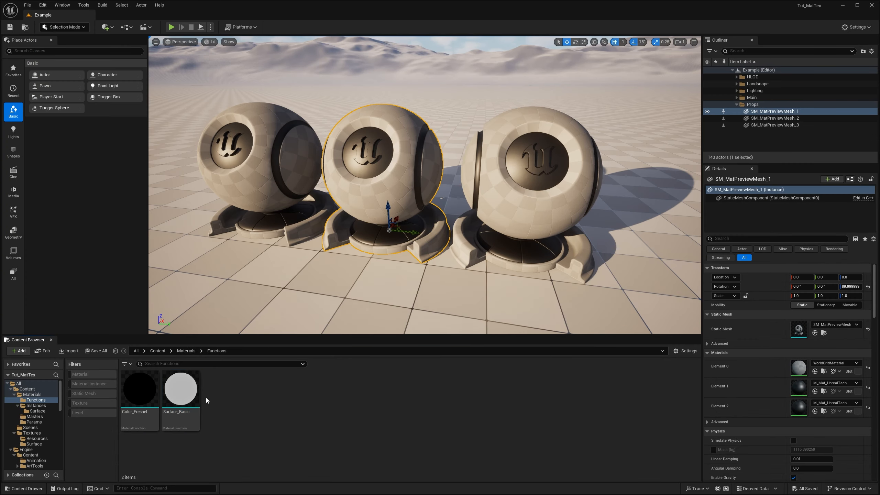
Review the assets in the Functions, Instances/Surface and Masters folders, returning to the Surface folder
left_click(137, 396)
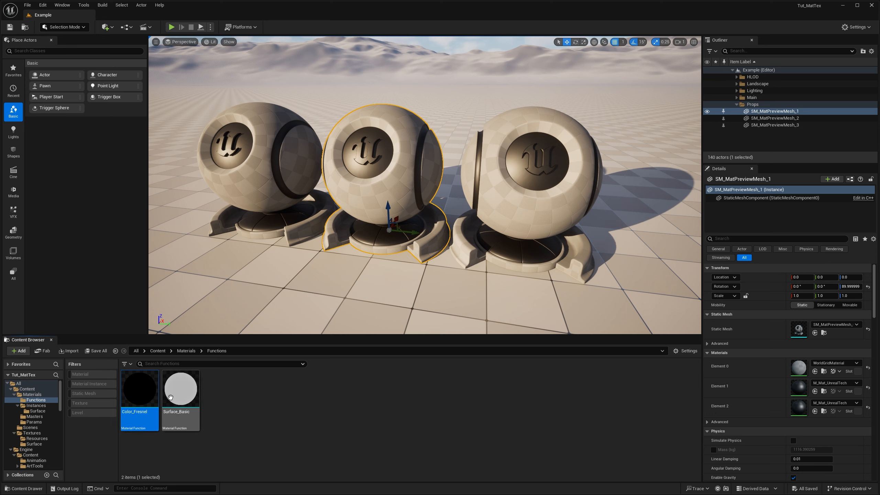
left_click(37, 410)
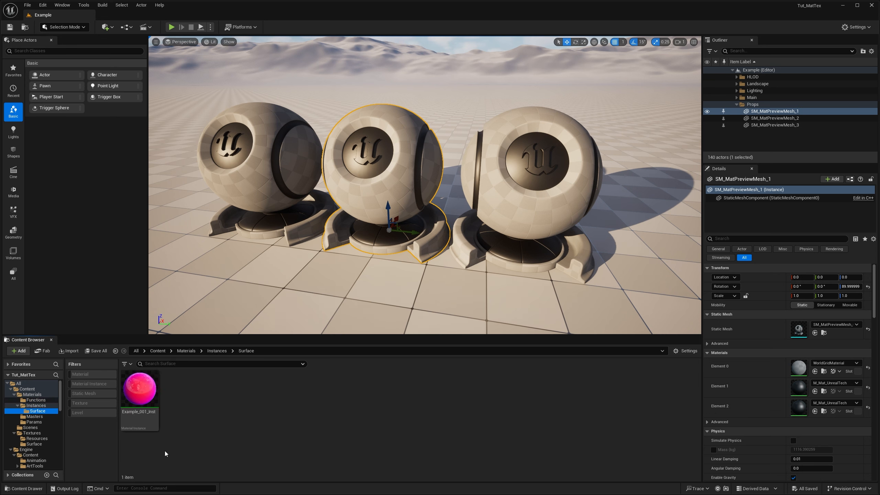
left_click(139, 394)
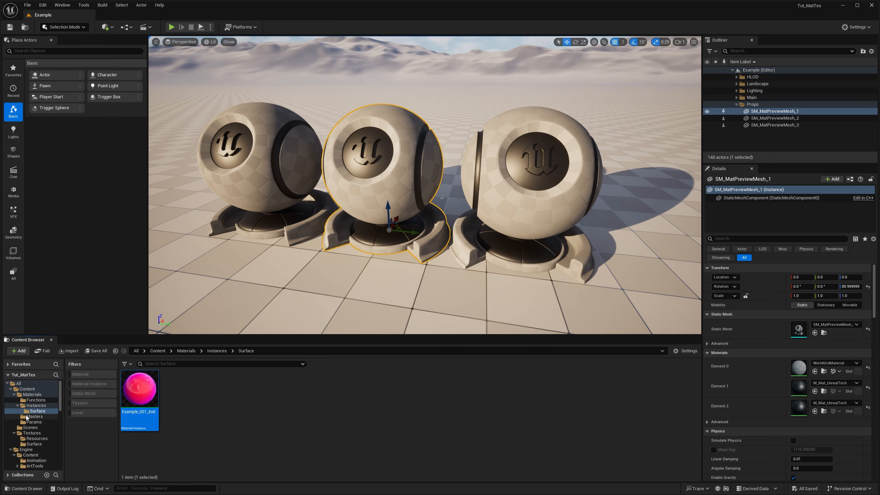
left_click(28, 417)
left_click(139, 391)
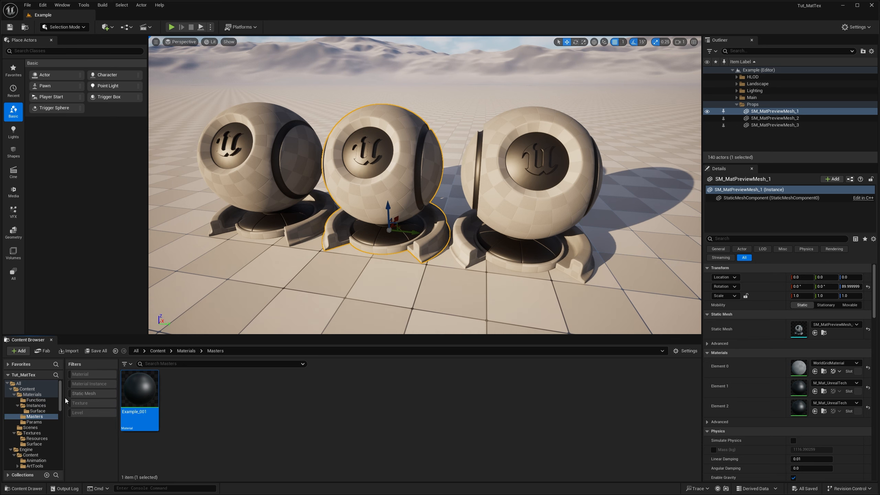
left_click(37, 410)
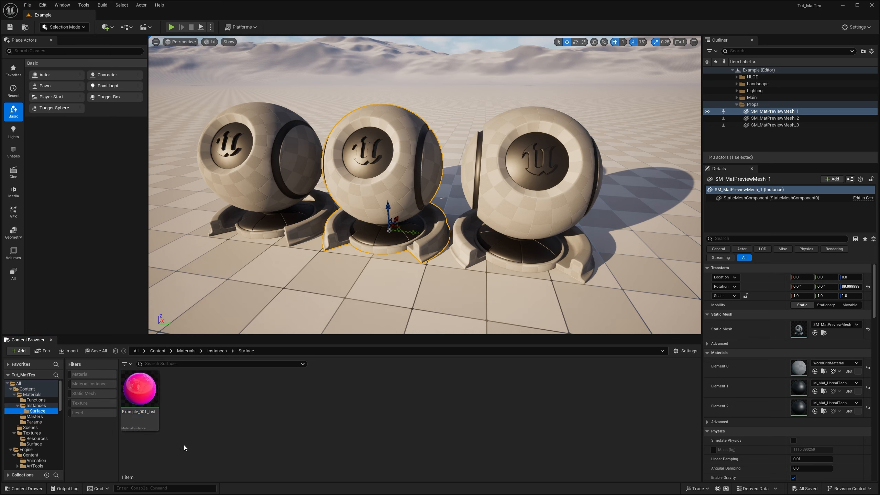
right_click_drag(364, 194, 365, 194)
left_click_drag(144, 389, 364, 152)
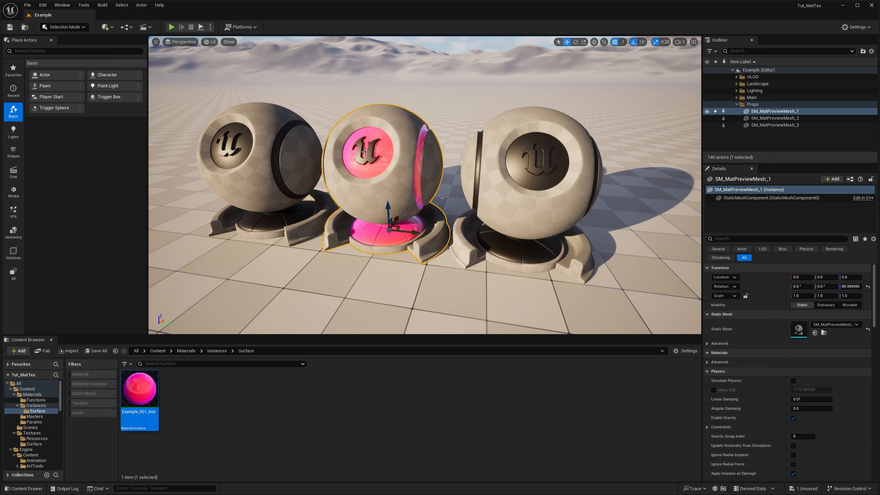
key("ctrl+z")
left_click_drag(142, 391, 396, 177)
key("ctrl+z")
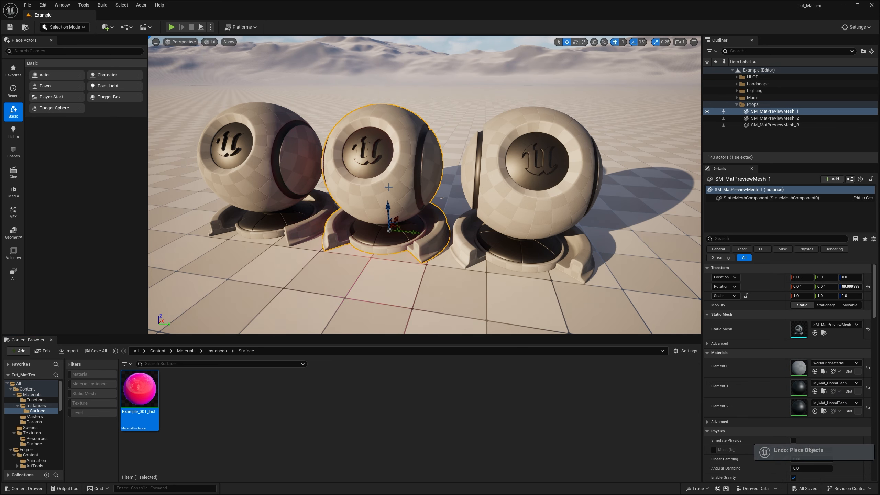
Assign Example_001_Inst to material Element 0 of SM_MatPreviewMesh_1 and frame the mesh in the viewport
left_click(815, 371)
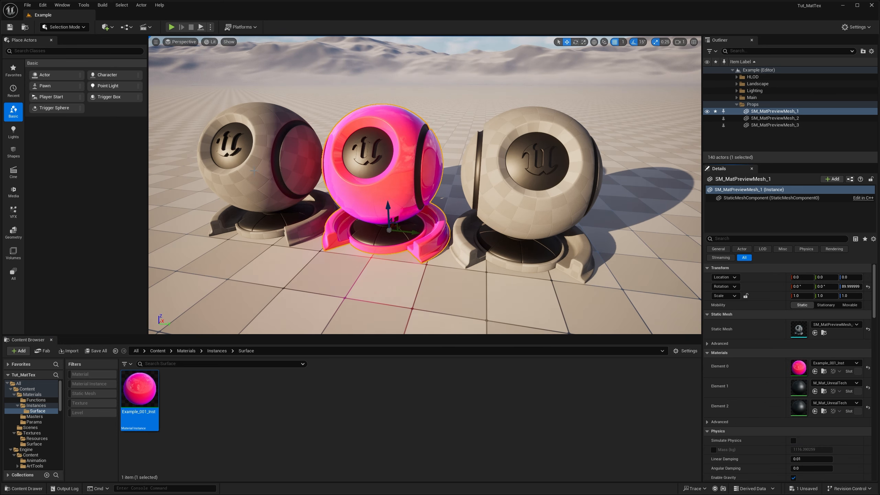
key("f")
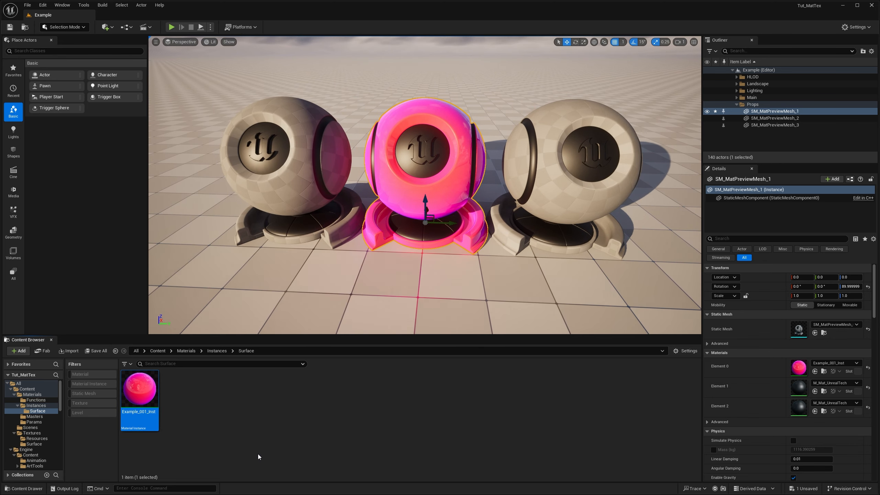
Duplicate the Example_001_Inst material instance and name the copy Example_002_Inst
key("ctrl+d")
key("Right")
key("BackSpace")
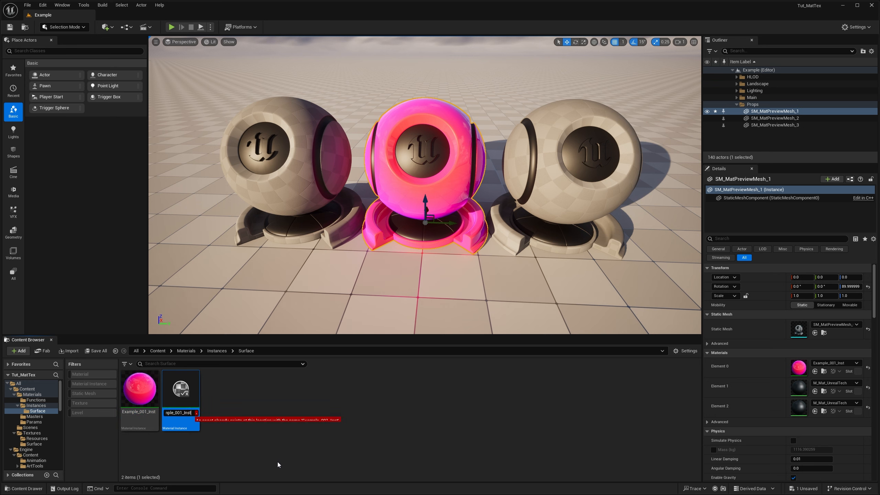
key("Left")
key("Left")
key("Left")
key("Left")
key("Left")
key("BackSpace")
type("2")
key("Return")
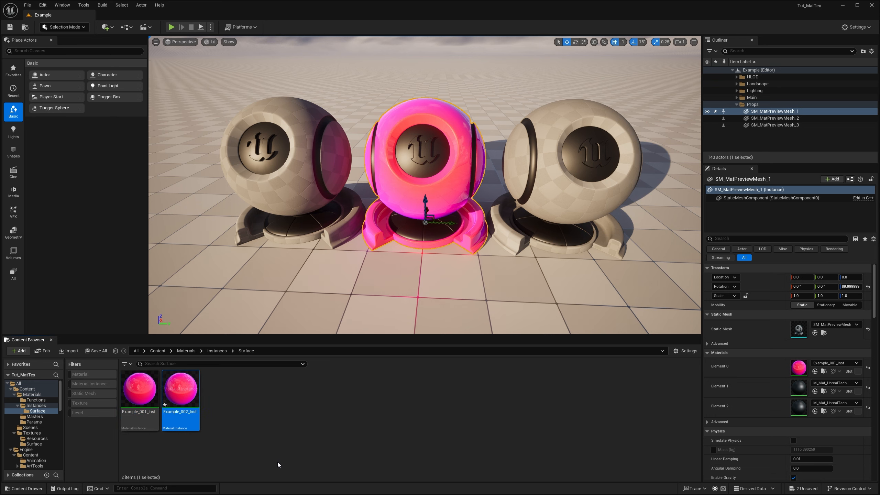
Rename the duplicated instance as Example_001_Inst_B
key("F2")
key("End")
key("BackSpace")
type("1")
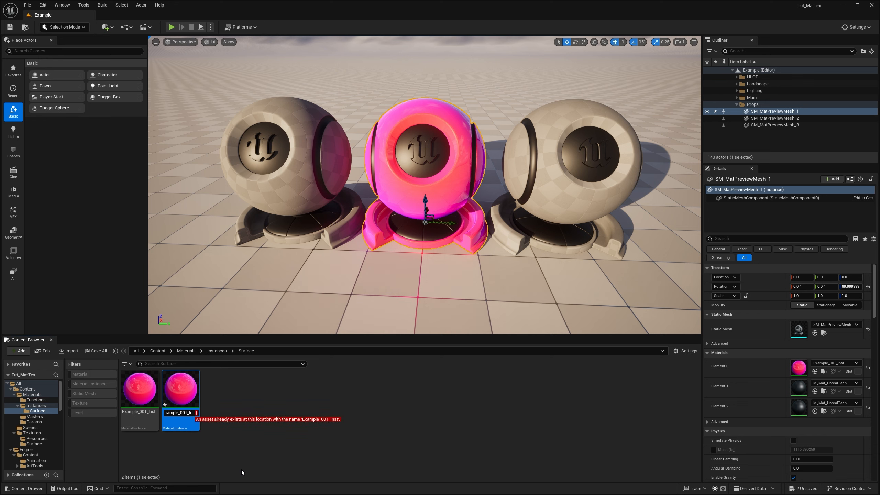
key("End")
type("_B")
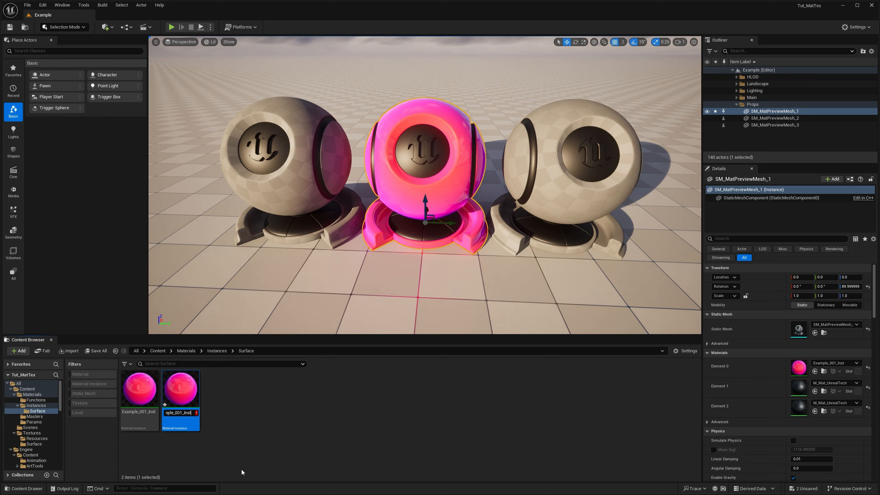
key("Return")
Rename the original material instance as Example_001_Inst_A
key("Left")
key("F2")
type("_A")
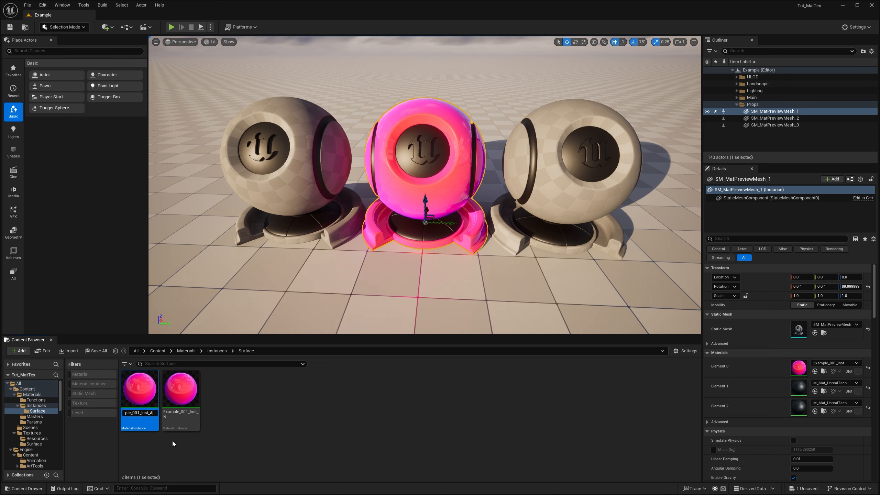
key("Return")
Duplicate the Example_001_Inst_A material instance as Example_001_Inst_C and save all modified content
key("ctrl+d")
type("Example_001_Inst_C")
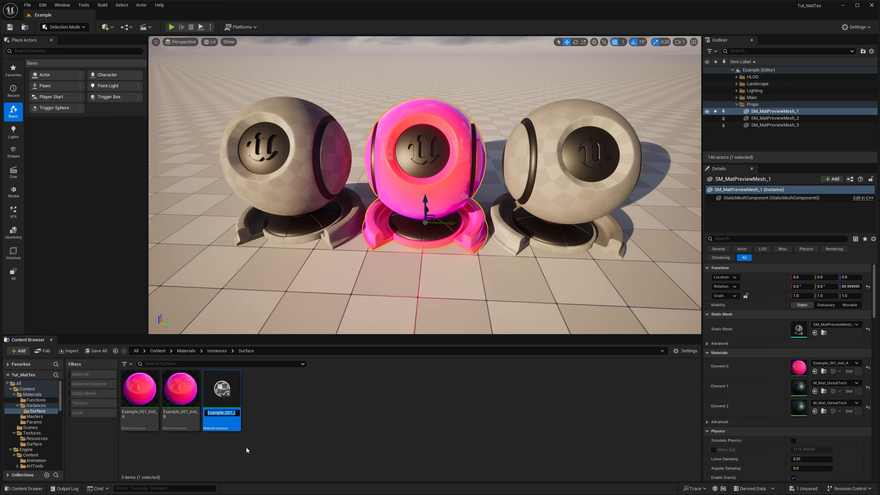
key("Return")
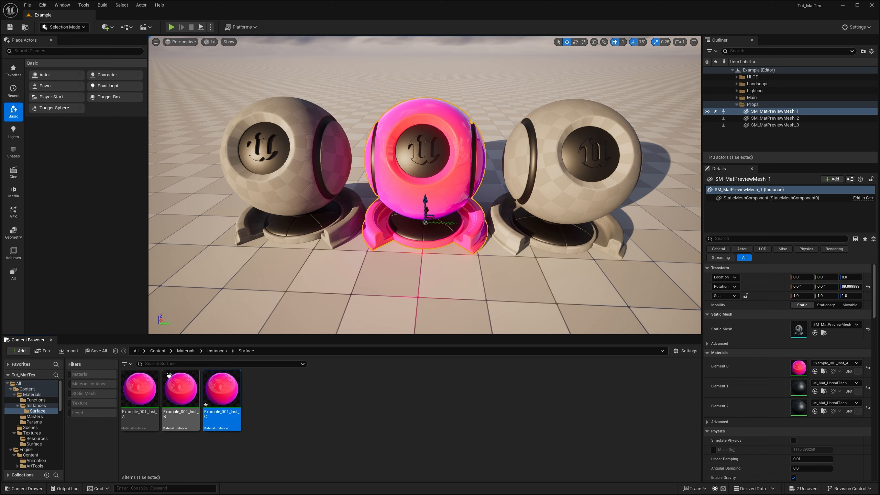
left_click(96, 351)
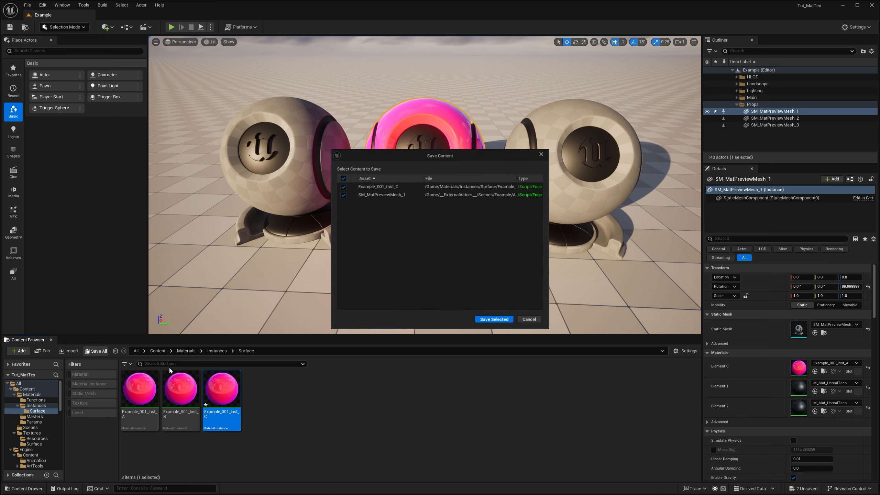
left_click(495, 321)
Apply Example_001_Inst_A, B and C to SM_MatPreviewMesh_2, SM_MatPreviewMesh_1 and SM_MatPreviewMesh_3 respectively, then save all changes
left_click(289, 230)
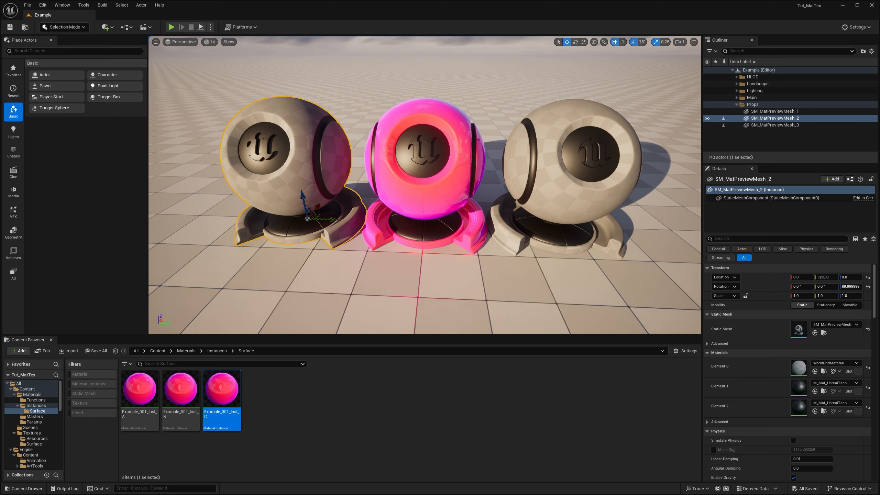
left_click(815, 372)
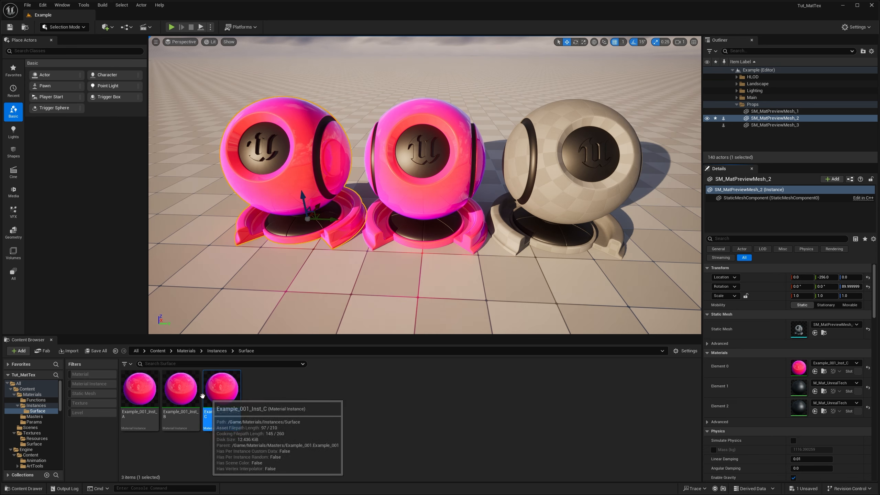
left_click_drag(140, 390, 305, 189)
left_click_drag(180, 388, 398, 189)
left_click_drag(219, 393, 563, 217)
middle_click_drag(420, 271, 419, 271)
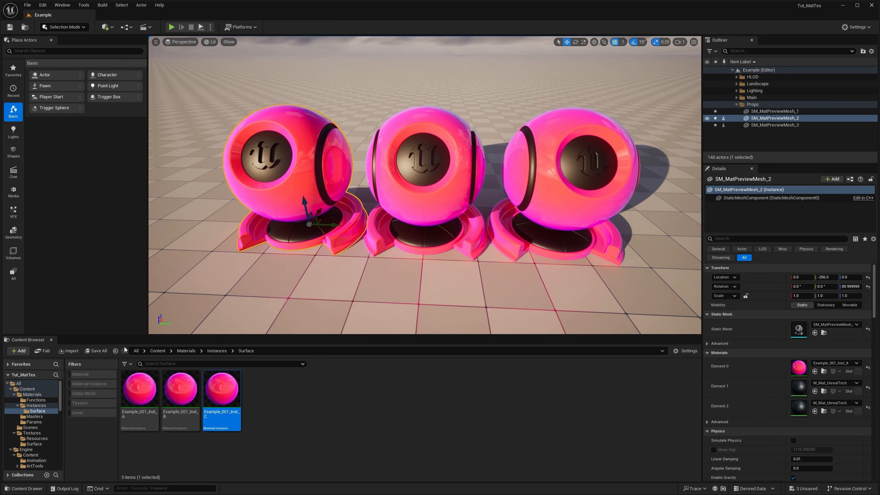
left_click(97, 350)
left_click(501, 321)
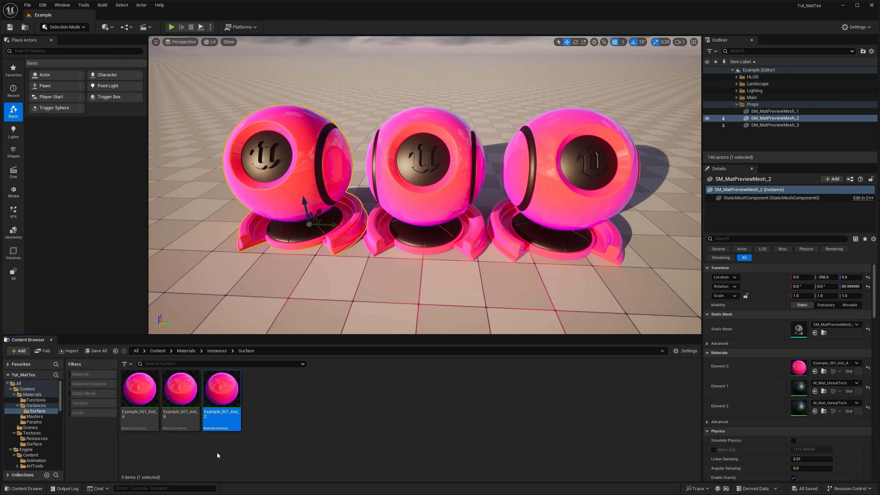
Open Example_001_Inst_B, close its preview viewport and shrink its editor window so the three level meshes remain in view
double_click(181, 389)
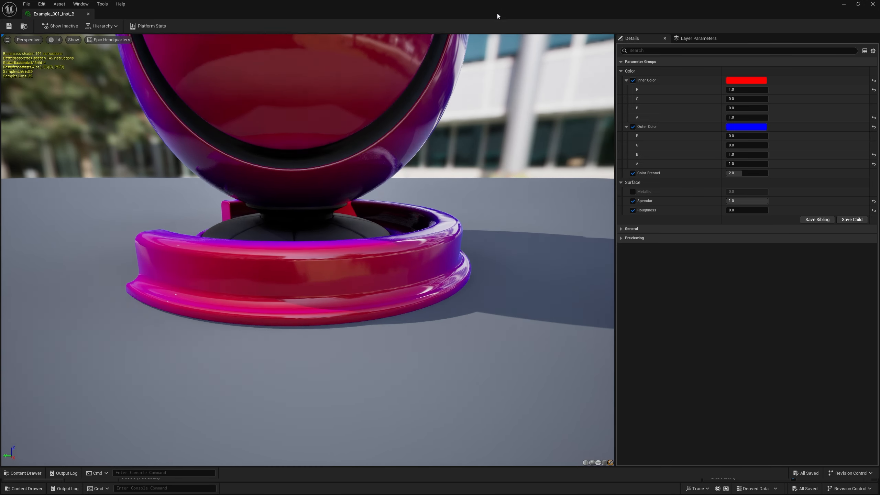
left_click_drag(497, 13, 484, 134)
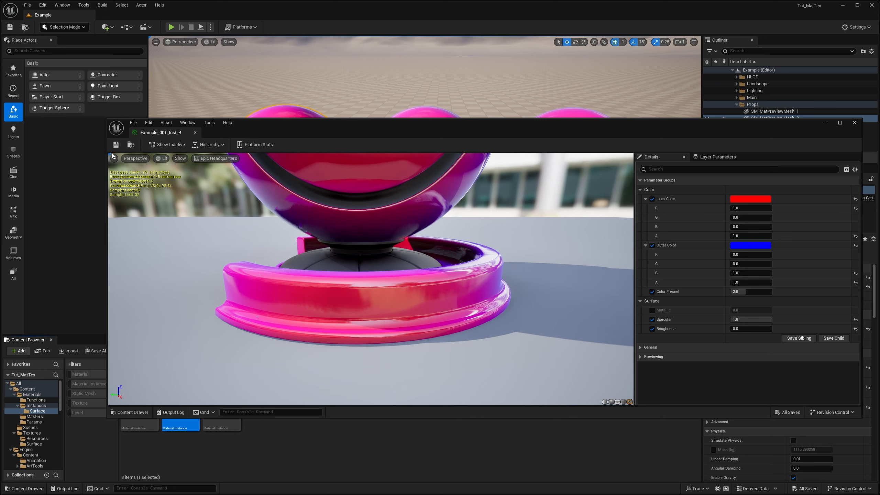
left_click(108, 155)
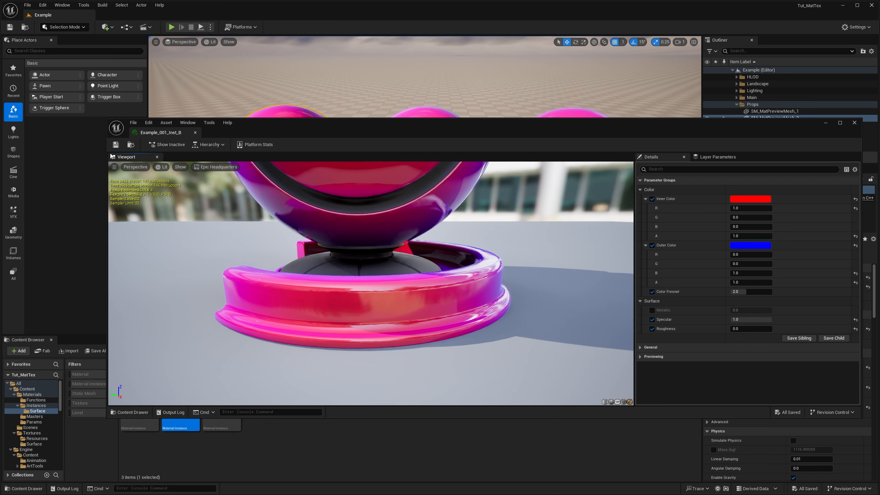
left_click(158, 157)
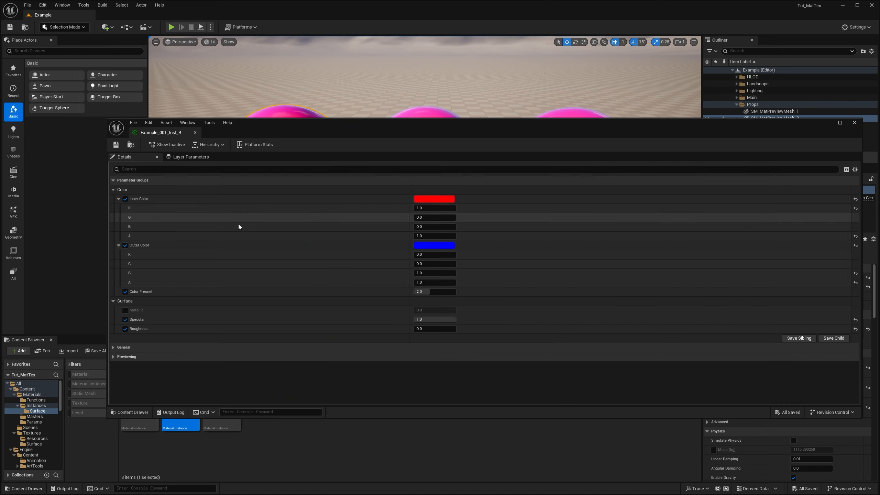
left_click_drag(108, 136, 687, 137)
left_click_drag(797, 131, 807, 55)
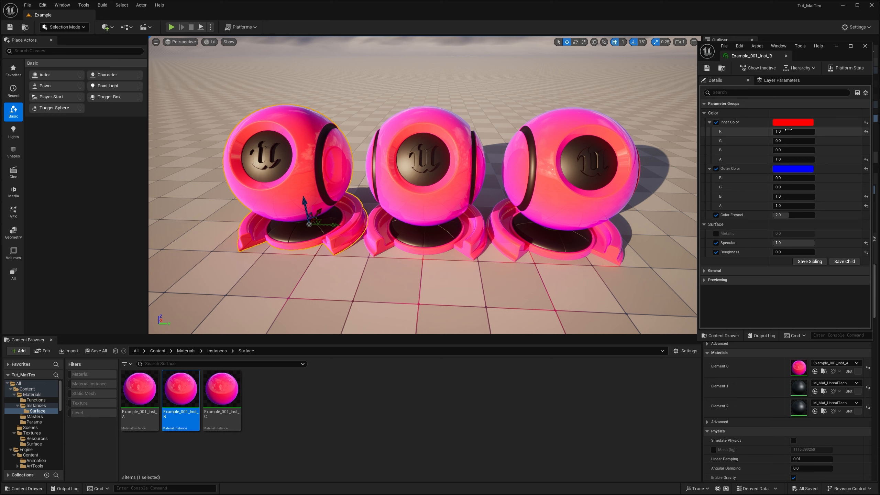
Set Example_001_Inst_B's Inner Color to yellow-green (sRGB A0FF00FF) and its Outer Color to a lighter blue (sRGB 004DFFFF)
left_click(790, 123)
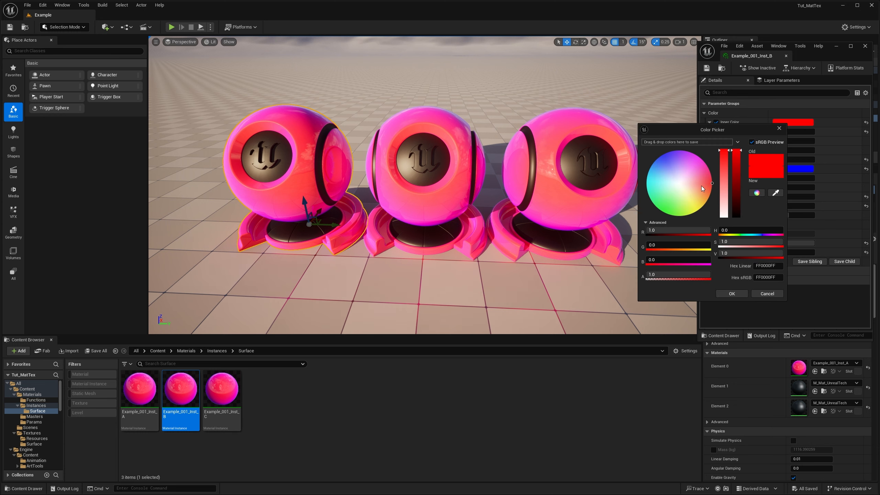
mouse_move(701, 188)
left_mouse_down()
mouse_move(706, 196)
mouse_move(677, 220)
left_mouse_up()
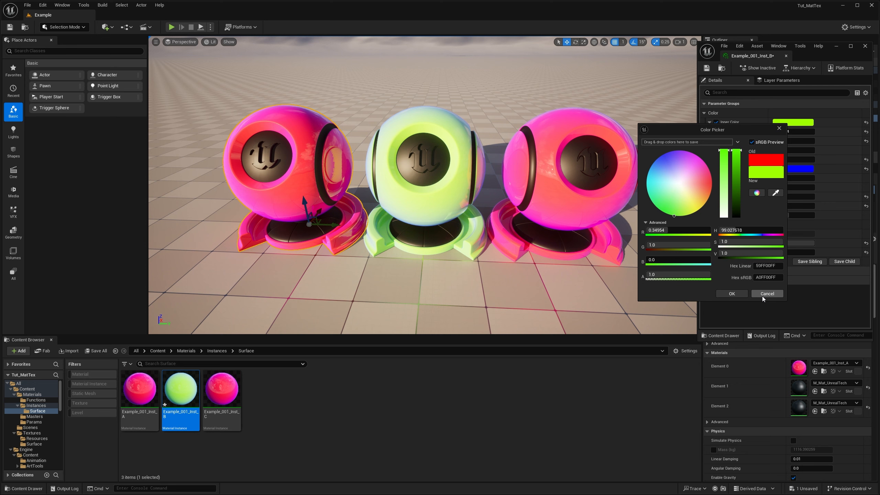
left_click(738, 293)
left_click(797, 169)
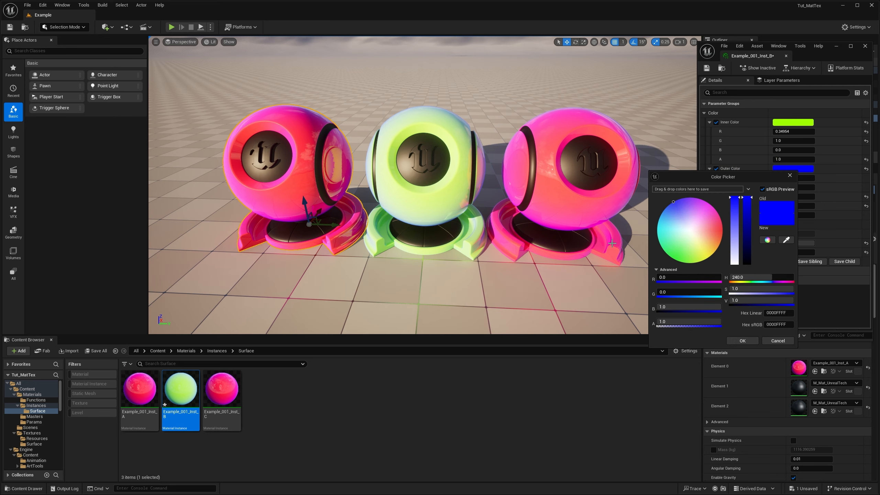
mouse_move(681, 235)
left_mouse_down()
mouse_move(718, 260)
mouse_move(738, 209)
mouse_move(658, 184)
left_mouse_up()
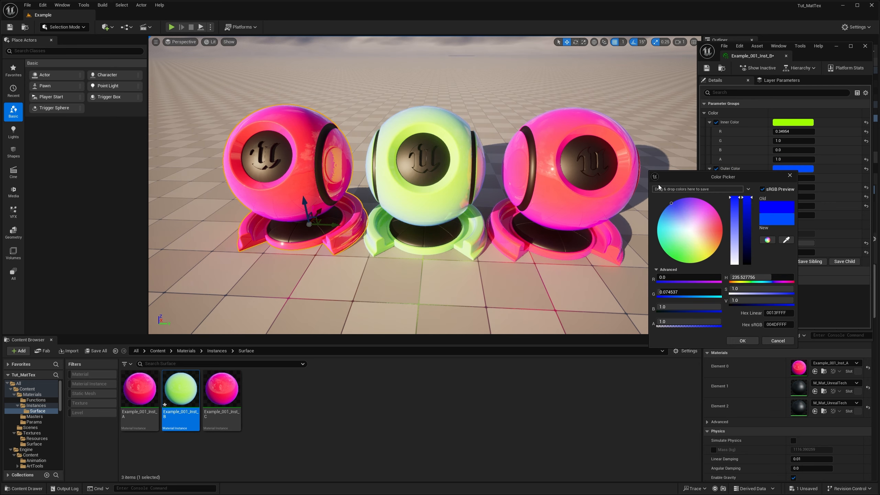
left_click(743, 340)
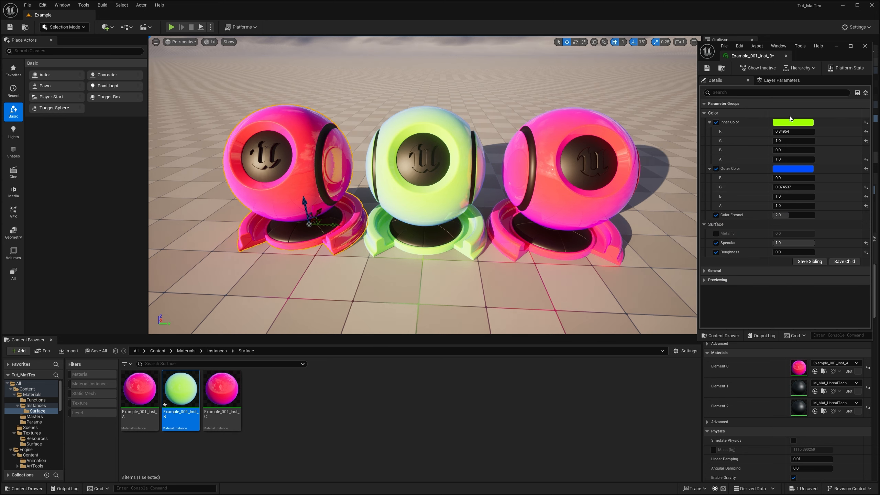
Replace the Example_001_Inst_B editor with a details-only editor for Example_001_Inst_C, and save all modified content
double_click(225, 397)
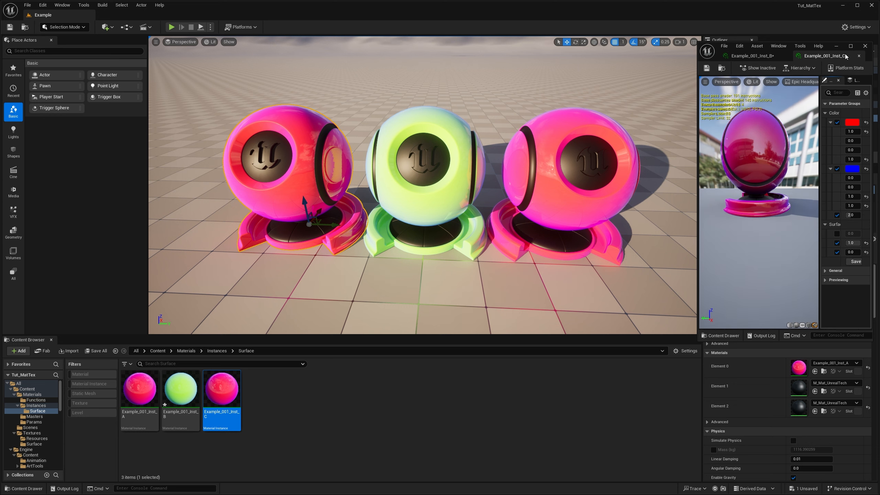
left_click(858, 56)
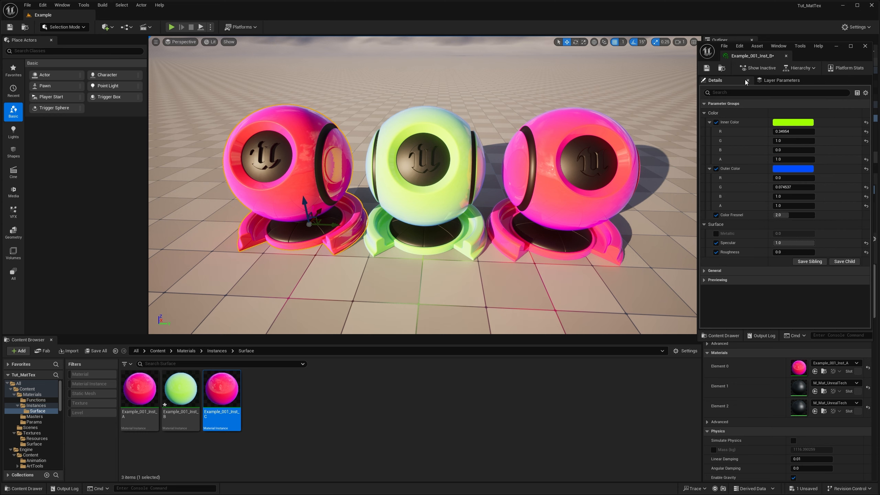
left_click(866, 46)
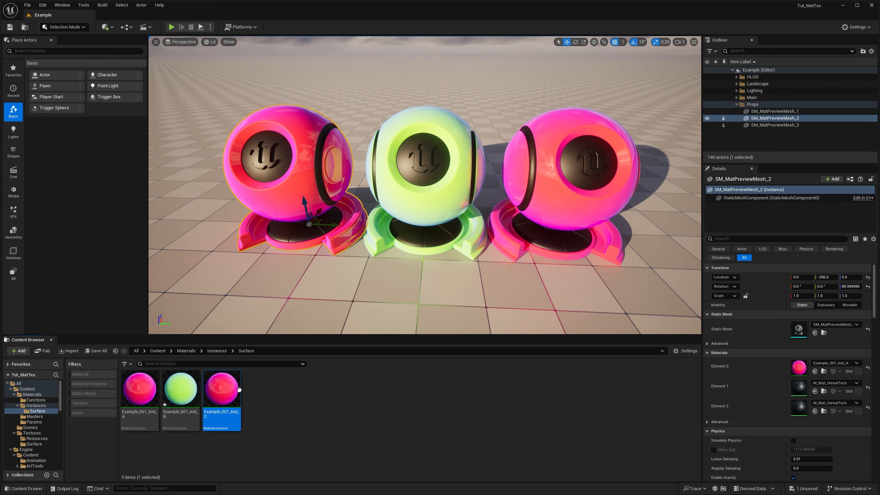
double_click(210, 394)
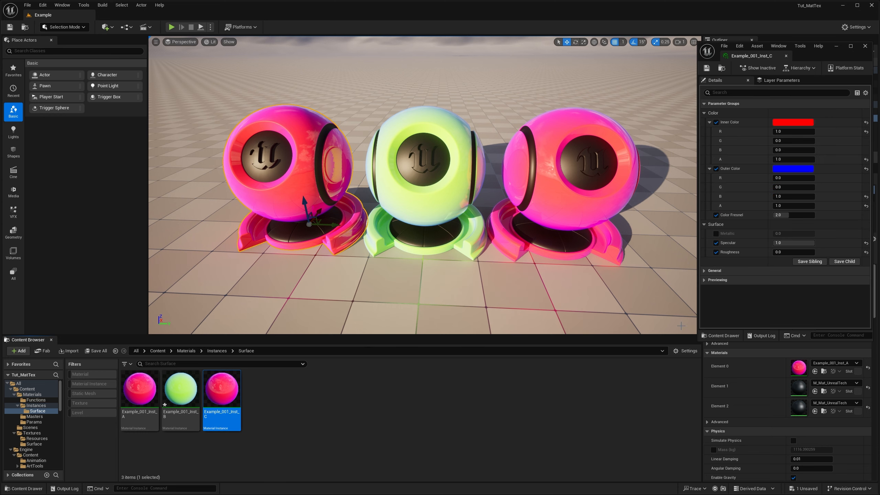
left_click(96, 351)
left_click(495, 320)
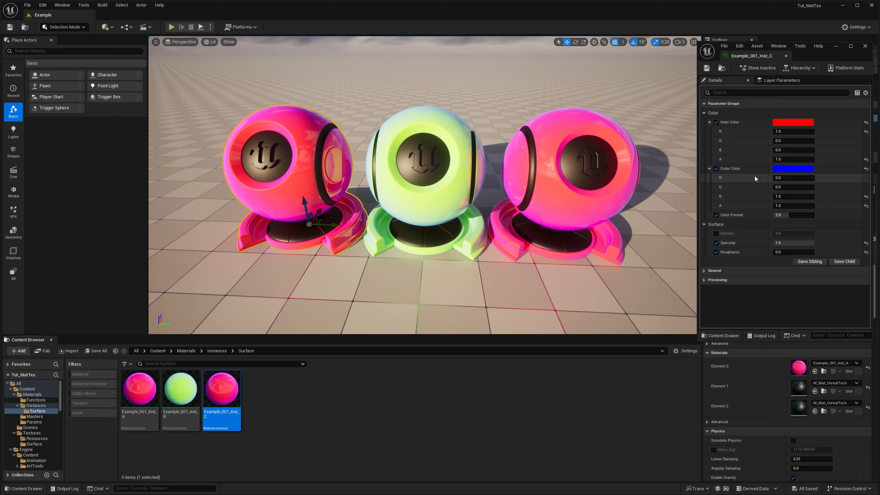
Reset Specular and Roughness of Example_001_Inst_C to their default of 0.5
mouse_move(698, 182)
left_mouse_down()
mouse_move(741, 182)
mouse_move(712, 182)
left_mouse_up()
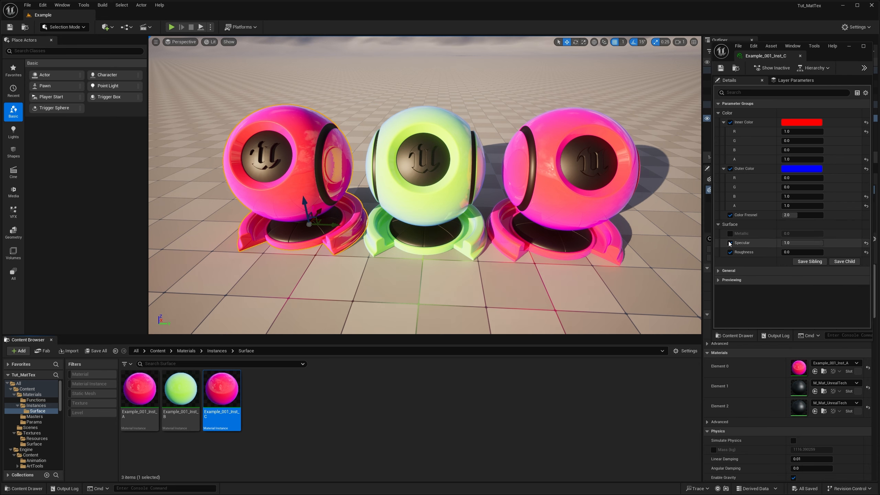
left_click(866, 243)
left_click(866, 252)
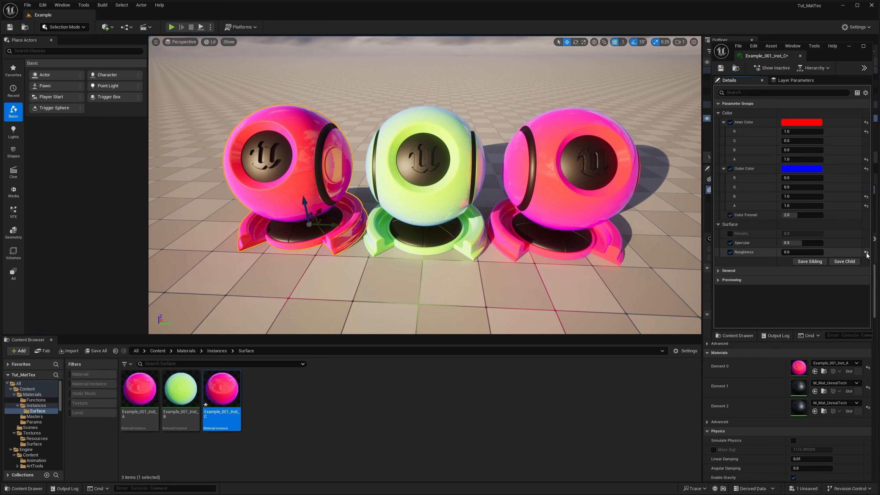
mouse_move(470, 243)
middle_mouse_down()
mouse_move(485, 234)
mouse_move(484, 244)
middle_mouse_up()
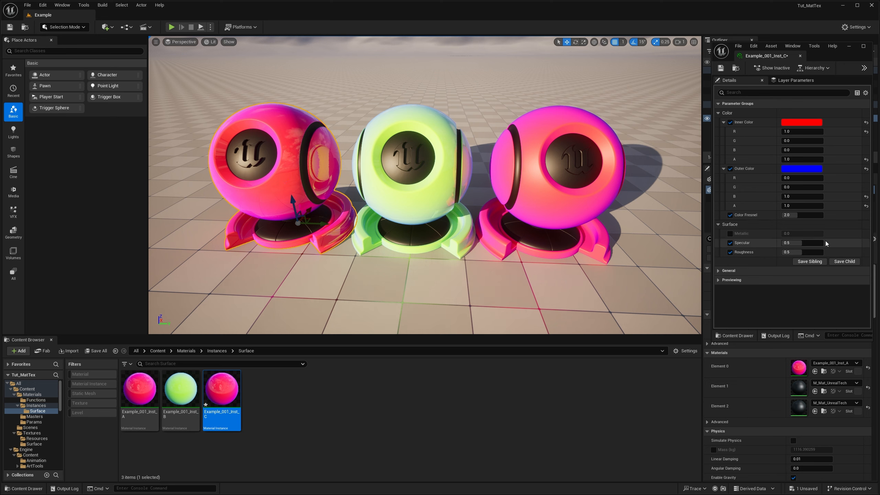
Enable the Metallic override on Example_001_Inst_C, set it to 1.0, then close the editor and save the instance
left_click(730, 233)
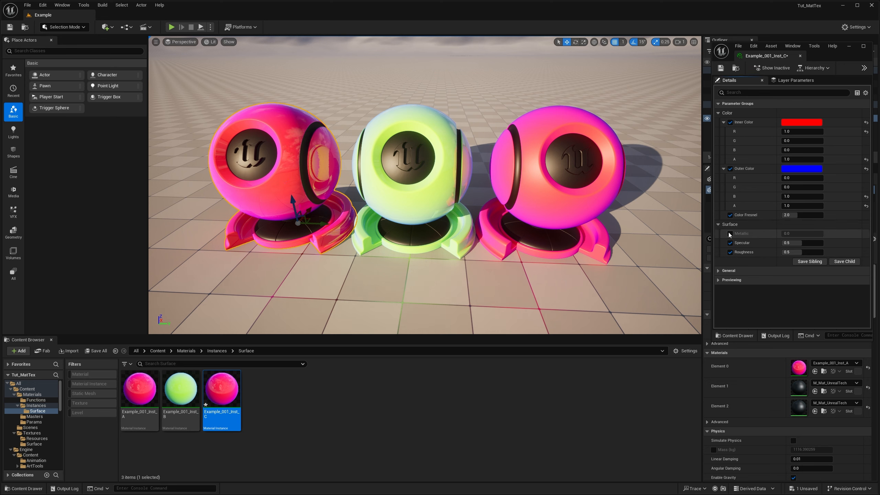
left_click_drag(793, 233, 823, 233)
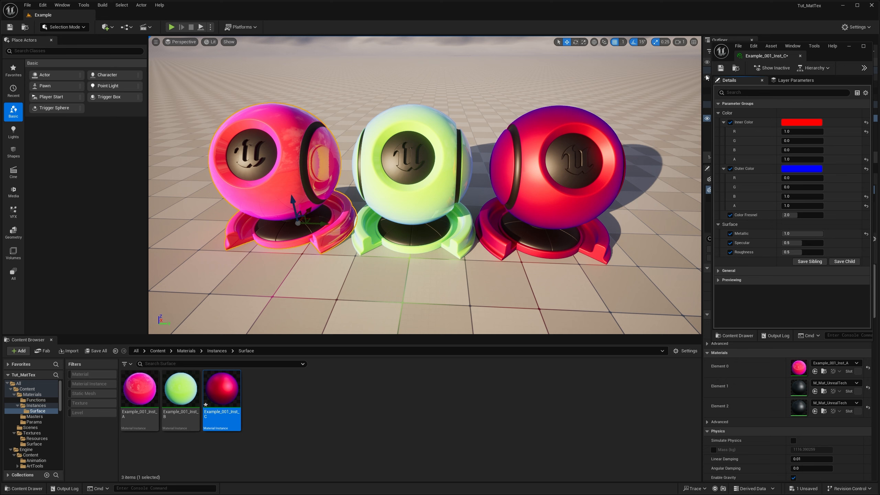
left_click_drag(707, 77, 692, 77)
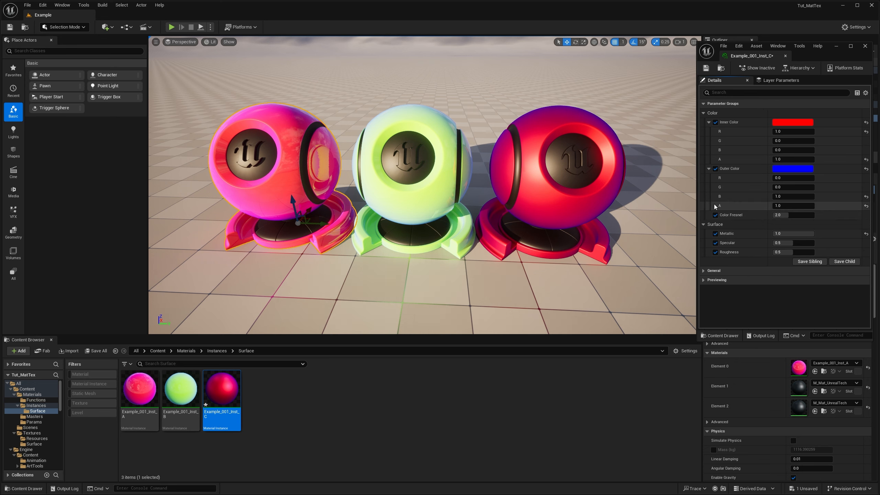
left_click(865, 46)
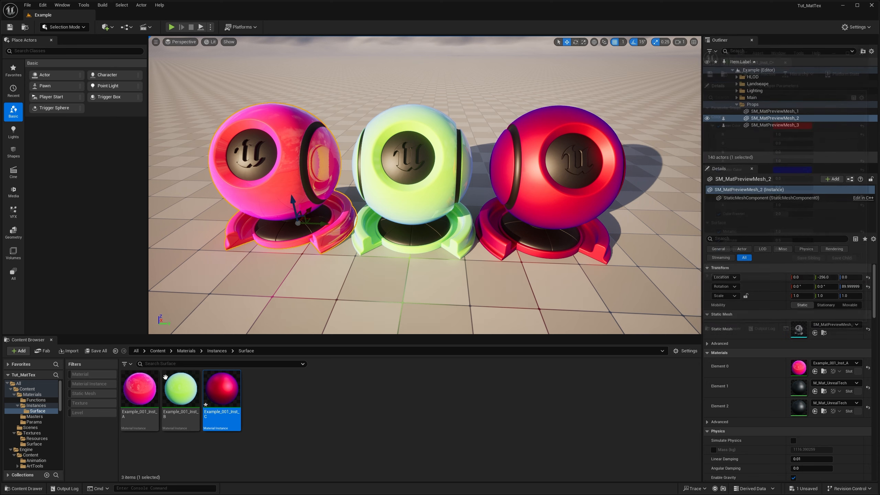
left_click(97, 351)
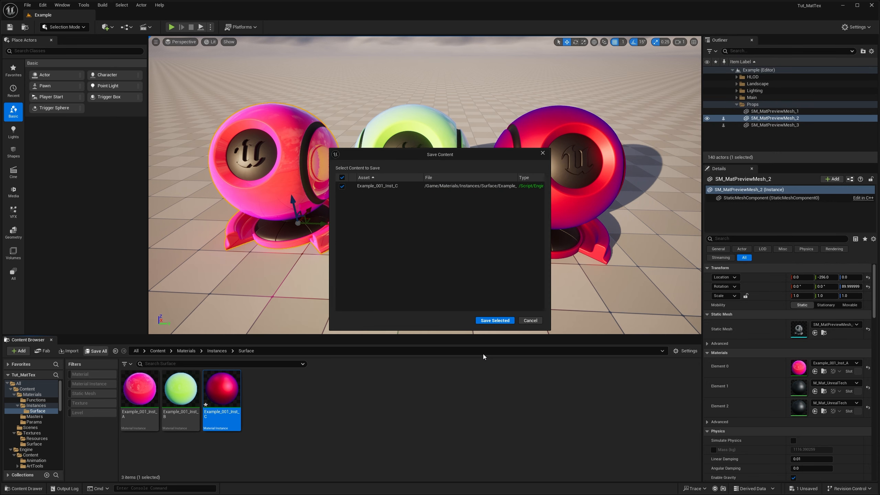
left_click(496, 321)
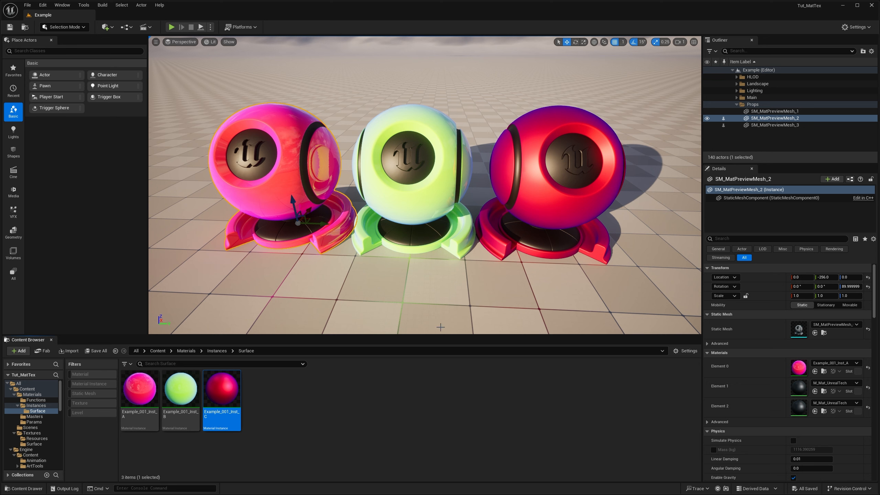
Create a new material function named Textures_PBR in the Materials/Functions folder
left_click(465, 392)
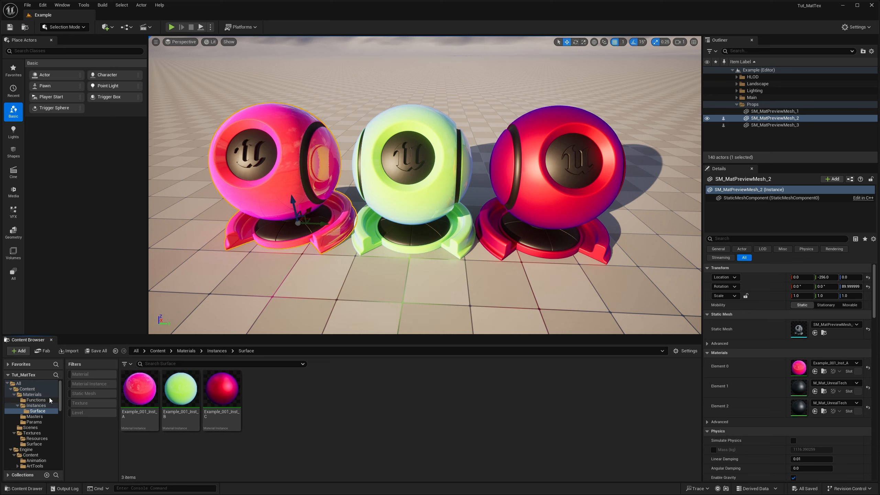
left_click(36, 400)
right_click(332, 408)
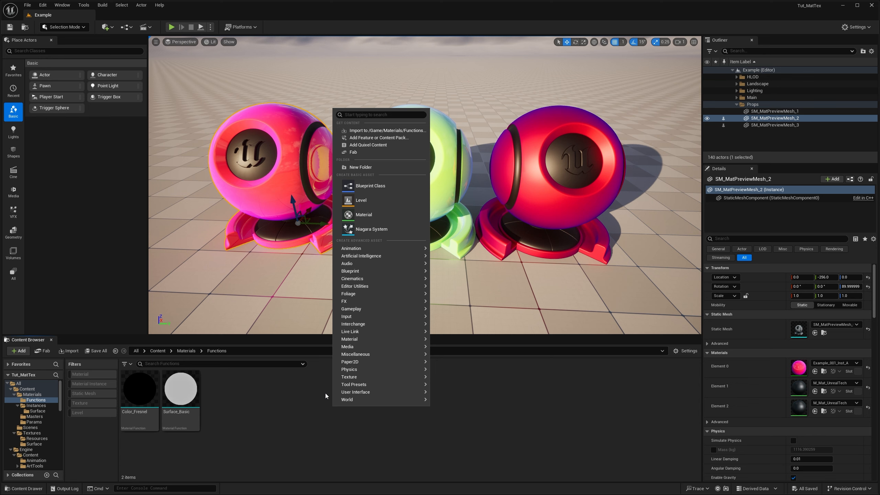
mouse_move(384, 377)
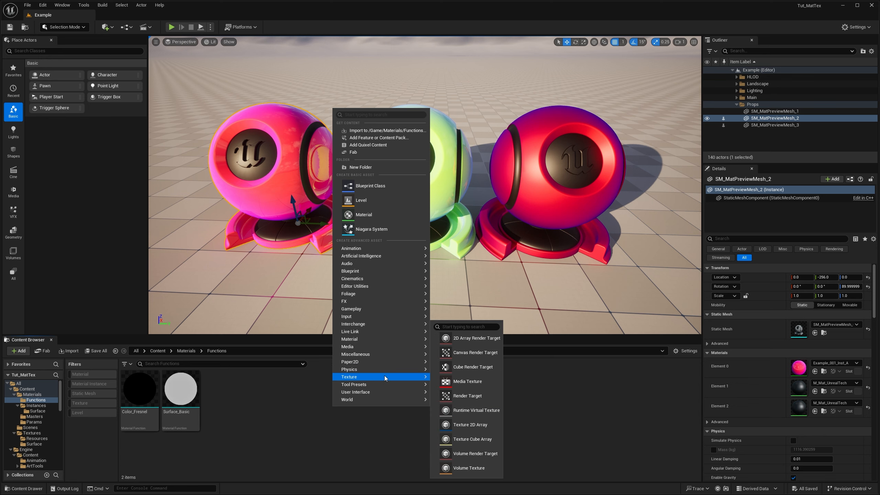
mouse_move(401, 340)
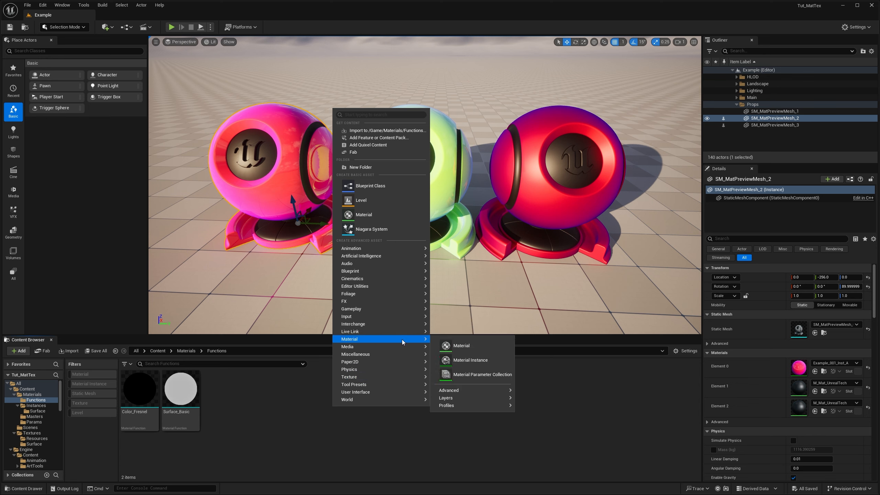
mouse_move(499, 388)
left_click(549, 395)
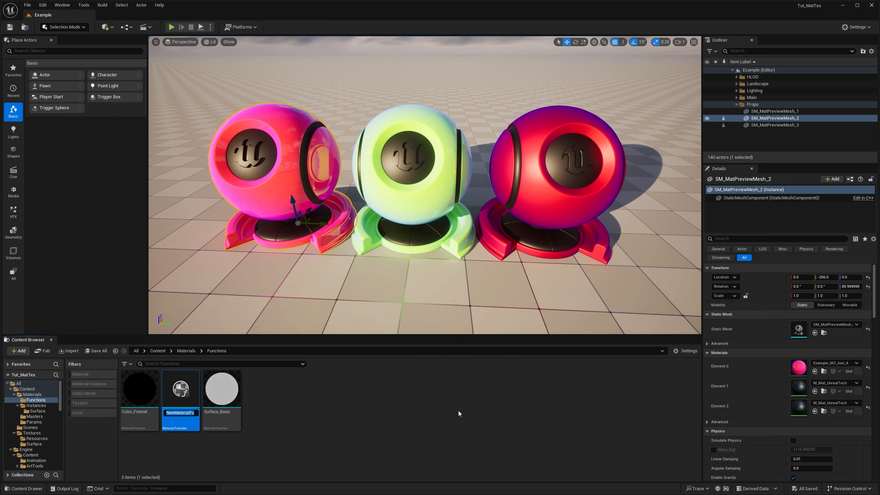
type("Textures_PBR")
key("Return")
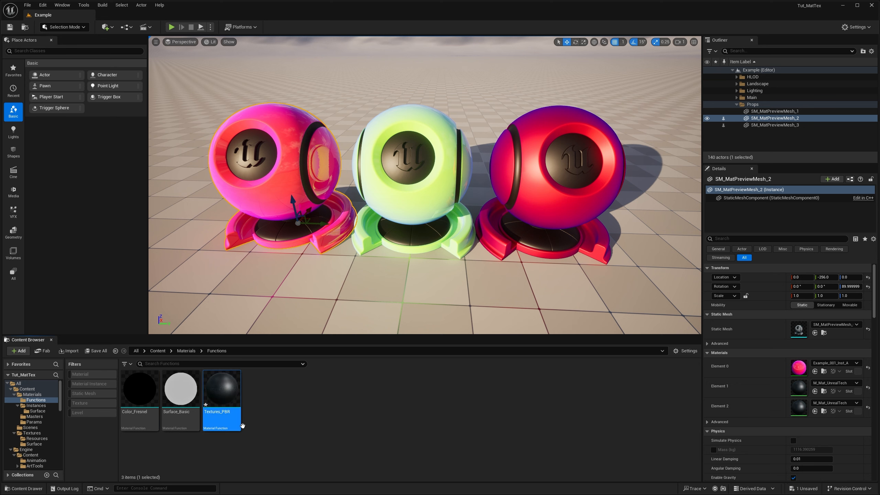
Save Textures_PBR and open it for editing in an enlarged window with the Stats view closed
left_click(98, 351)
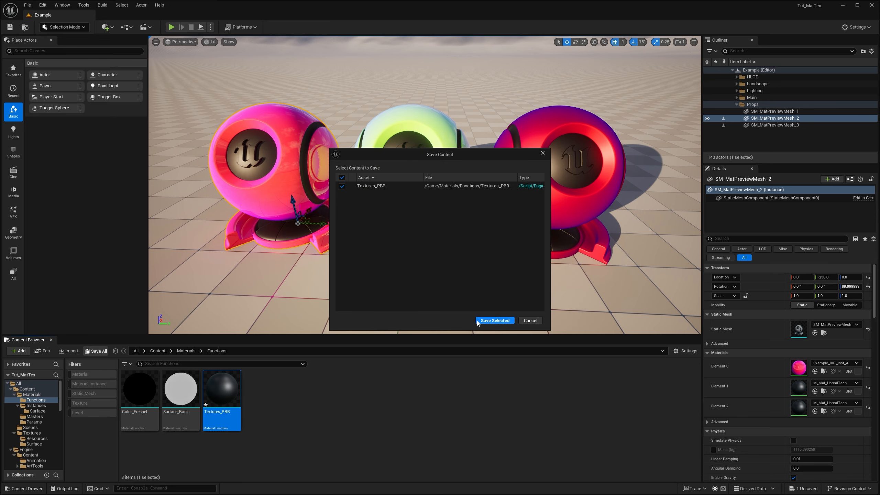
left_click(495, 321)
double_click(222, 396)
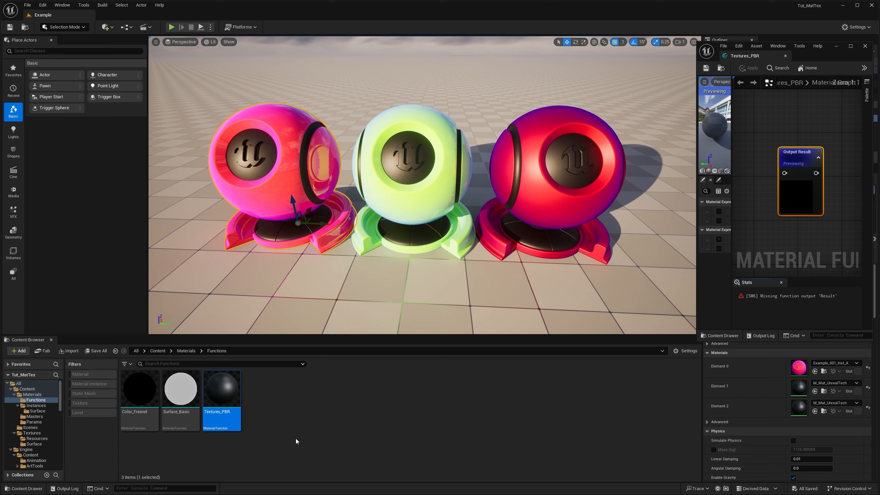
left_click_drag(697, 86, 172, 128)
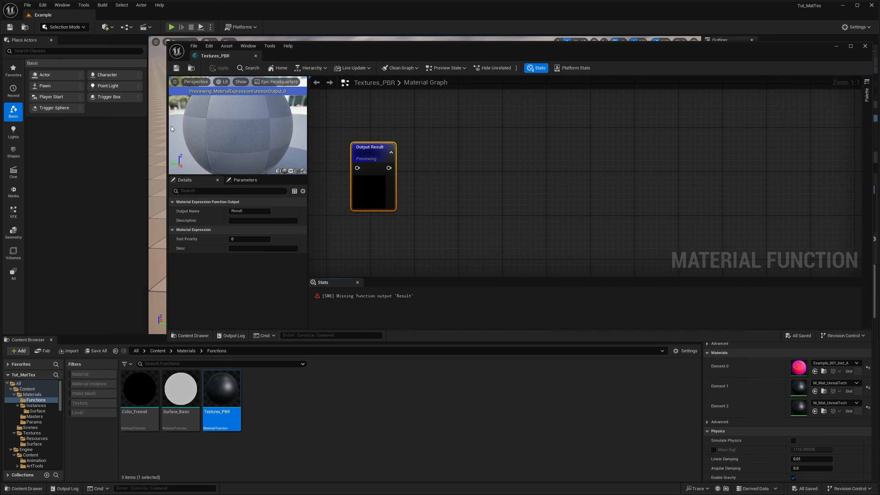
left_click(357, 282)
right_click_drag(351, 254, 570, 258)
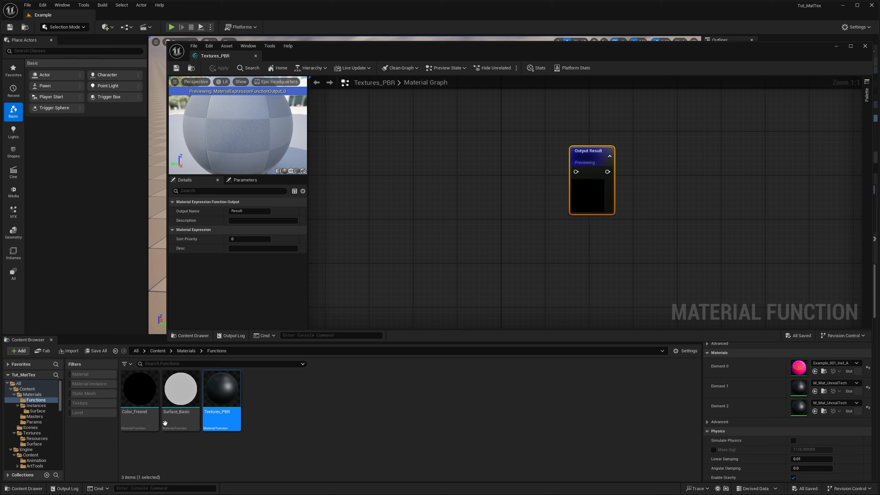
Collapse the Engine folder and show the Textures/Surface folder's contents with larger thumbnails
scroll(13, 435, "down", 1)
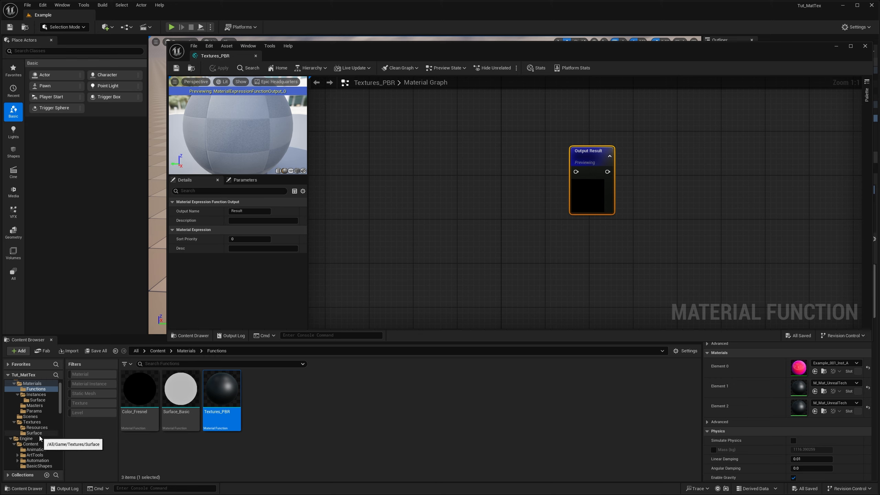
left_click(11, 439)
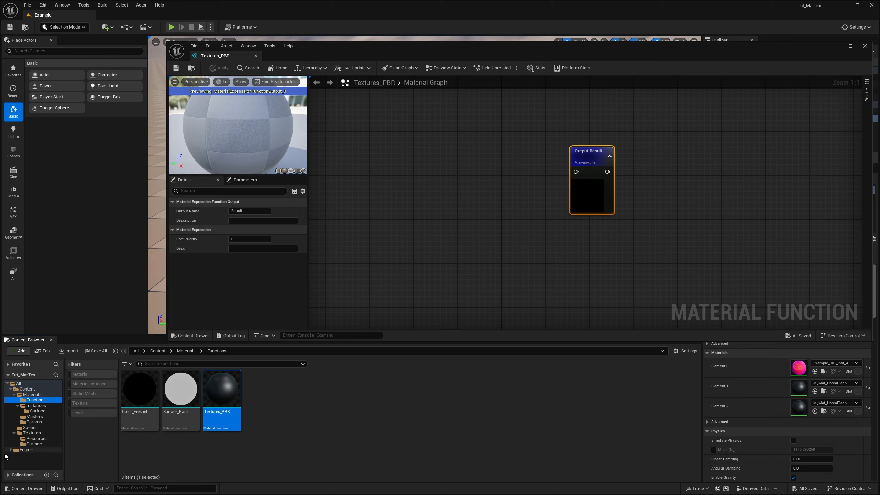
left_click(35, 445)
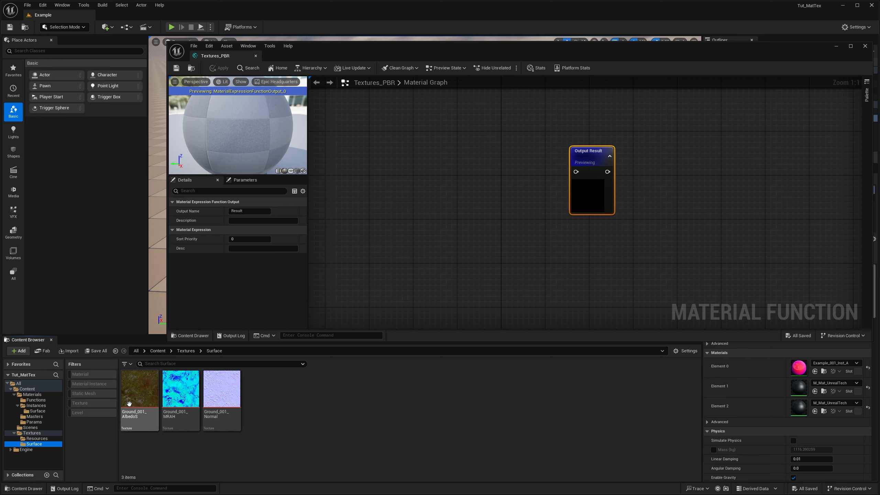
scroll(294, 444, "up", 3, "ctrl")
scroll(289, 425, "down", 2, "ctrl")
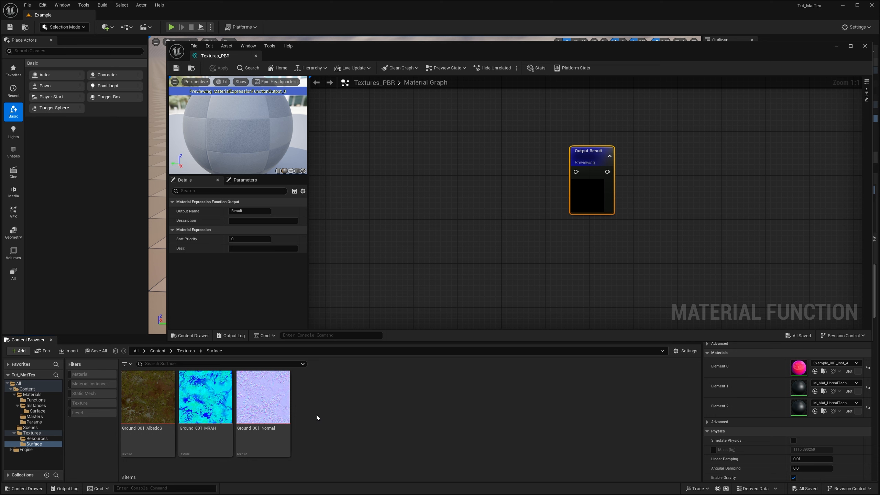
Try adding the Ground_001_AlbedoS texture to the Textures_PBR graph as a Texture Sample
left_click_drag(144, 399, 466, 153)
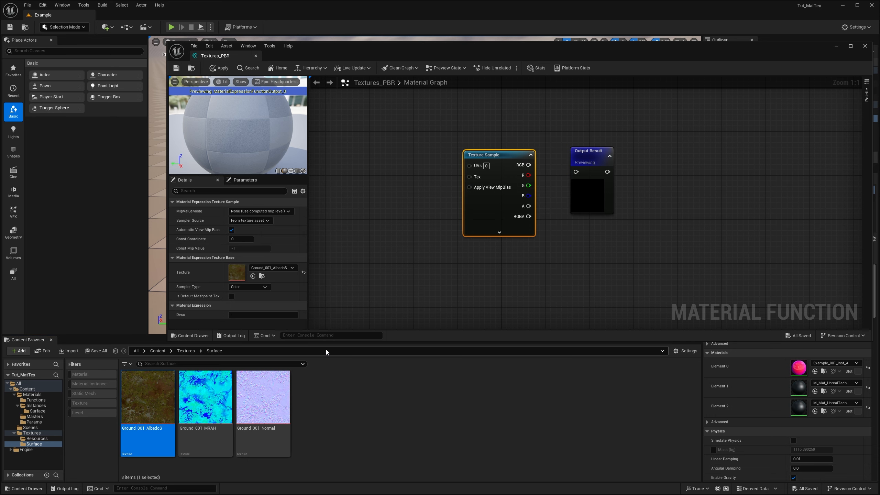
key("Delete")
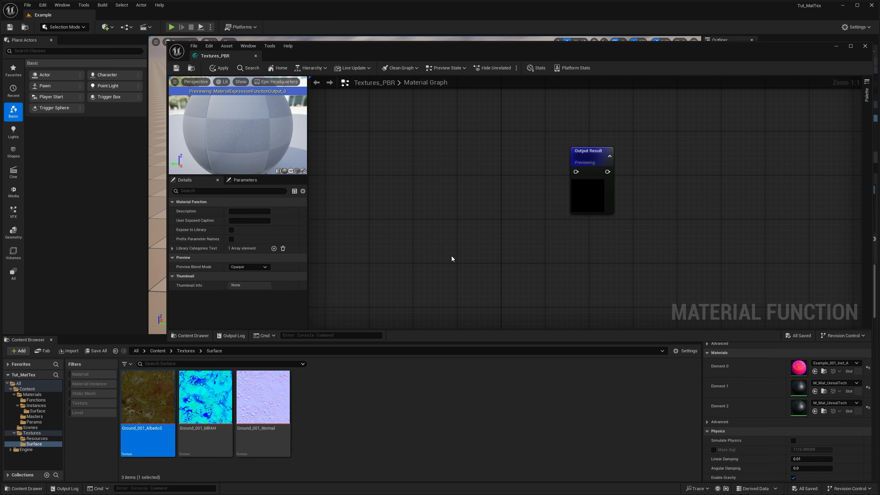
Add Texture Sample nodes for Blank and Blank_Normal from Textures/Resources, placing the Blank sample below the Blank_Normal one
left_click(37, 439)
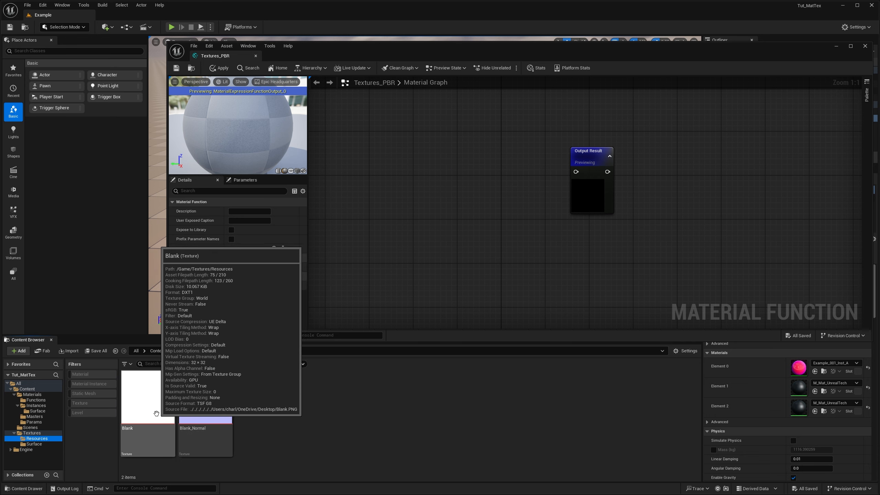
left_click(212, 407)
left_click(147, 403, "ctrl")
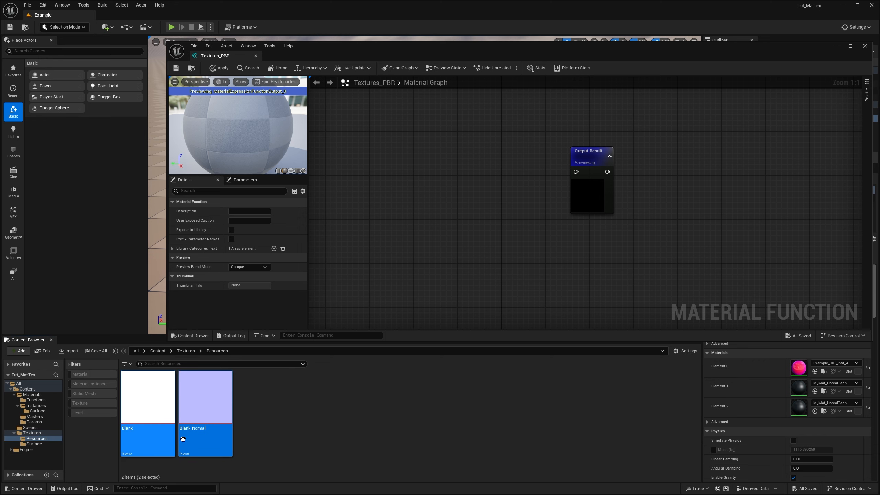
left_click_drag(182, 439, 391, 160)
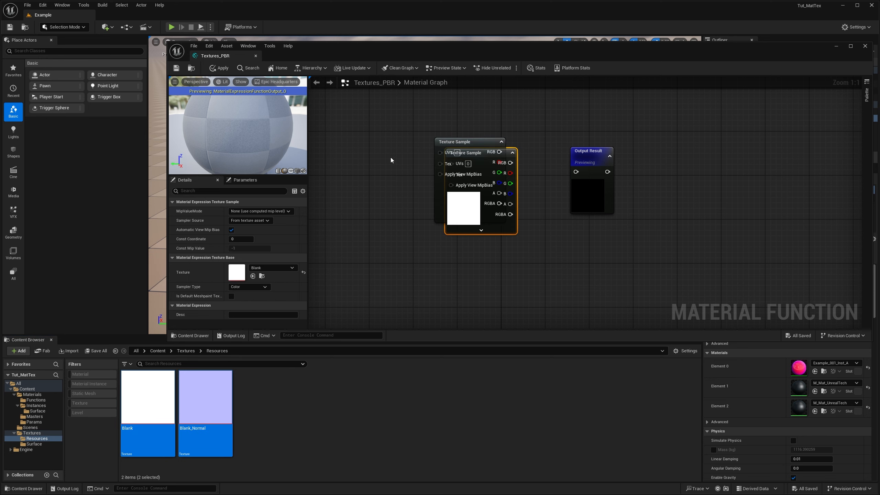
left_click_drag(479, 225, 458, 312)
Compare the texture and sampler type settings of the Blank_Normal and Blank Texture Sample nodes
left_click(154, 401, "ctrl")
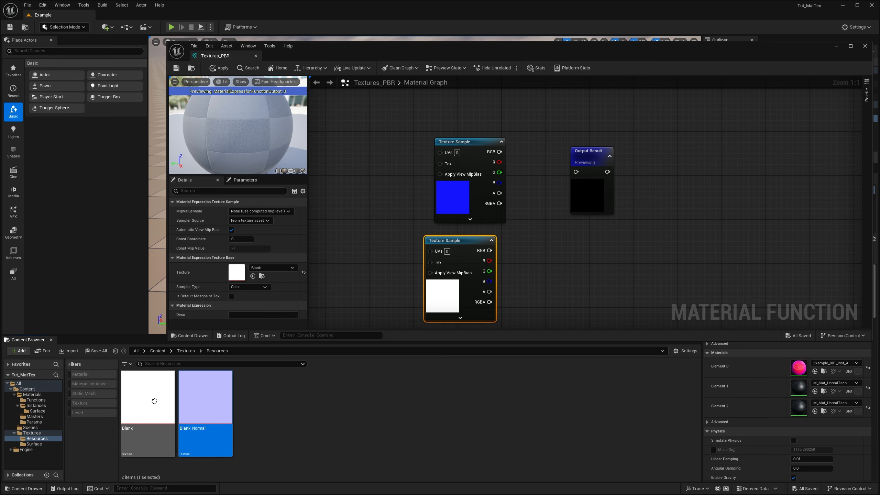
left_click(154, 401)
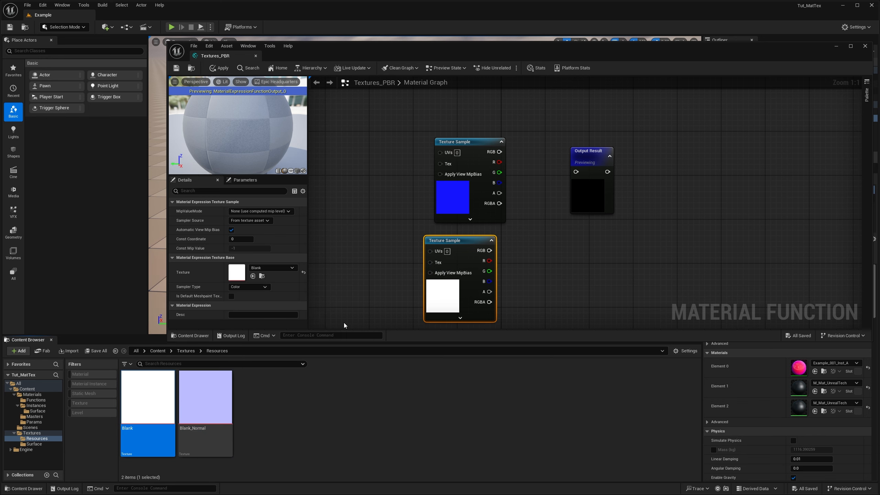
left_click(410, 218)
left_click(465, 198)
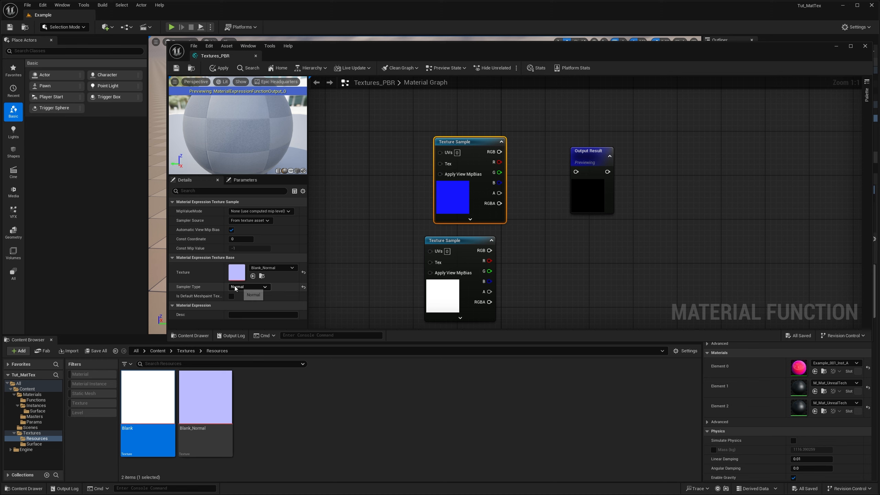
left_click(448, 285)
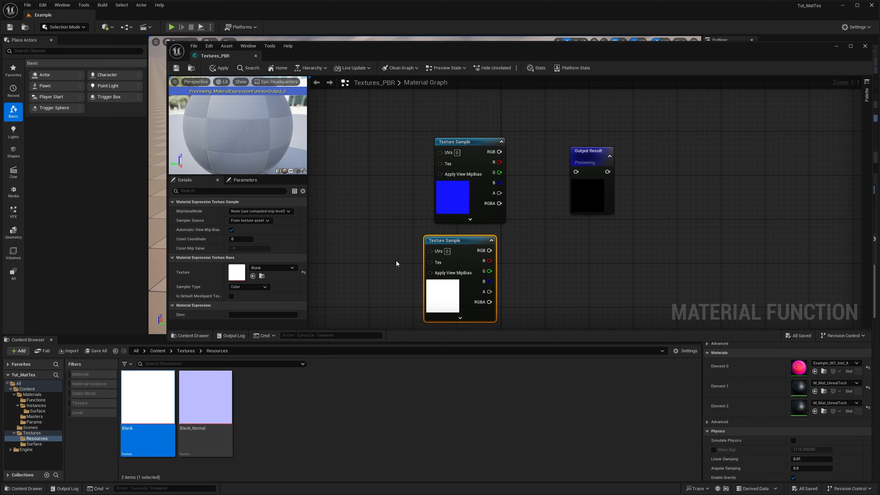
left_click(457, 203)
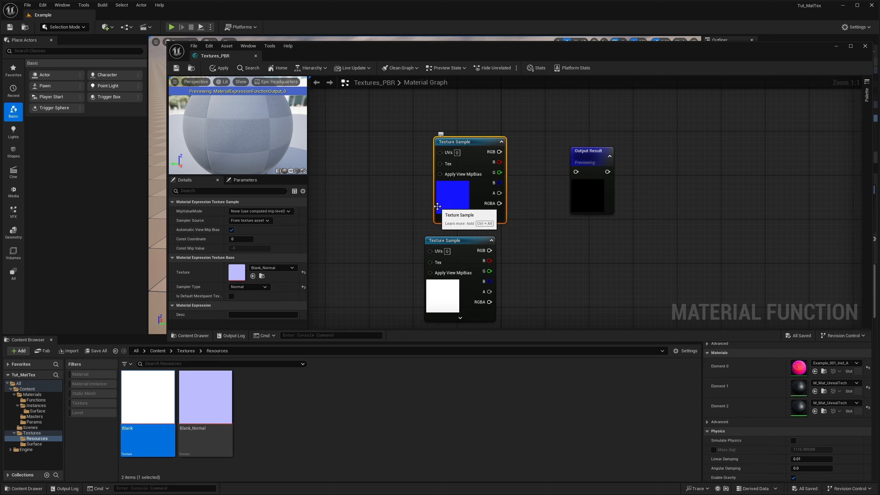
Maximize the Textures_PBR editor window and clear the node selection
double_click(441, 48)
right_click_drag(286, 315, 368, 327)
left_click(447, 322)
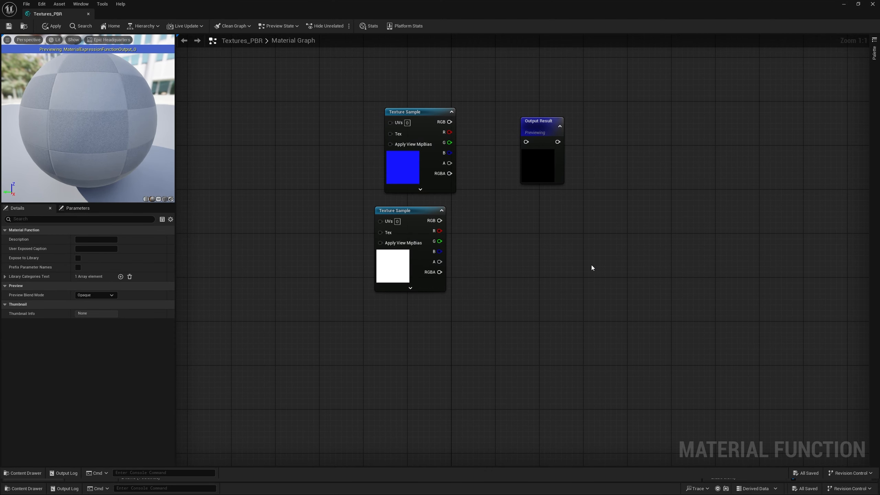
key("ctrl+v")
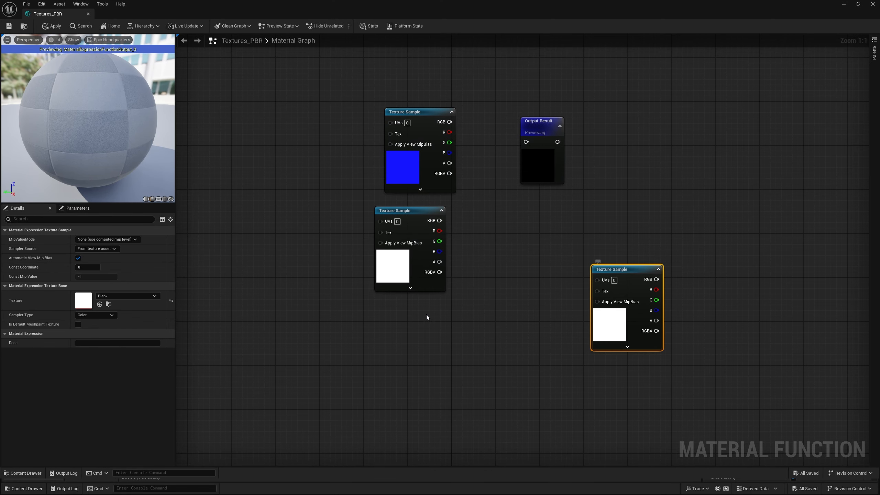
left_click_drag(639, 387, 607, 291)
key("Delete")
right_click(538, 288)
type("textur")
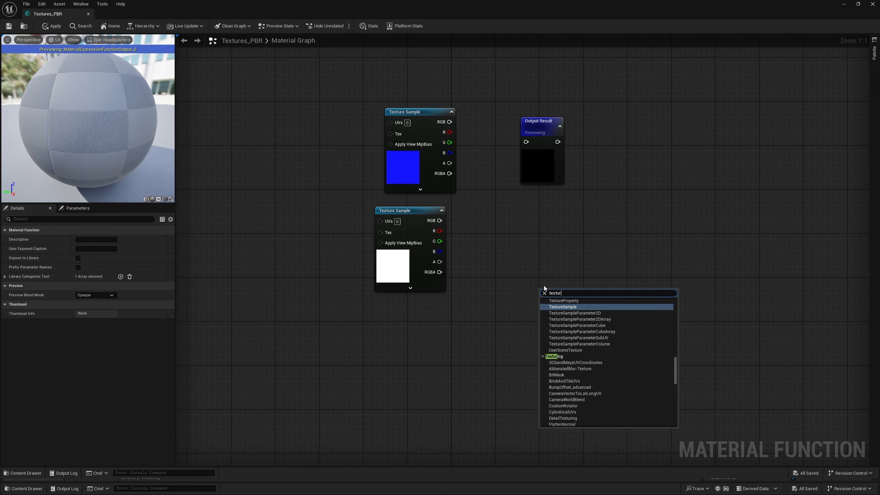
type("e")
key("Return")
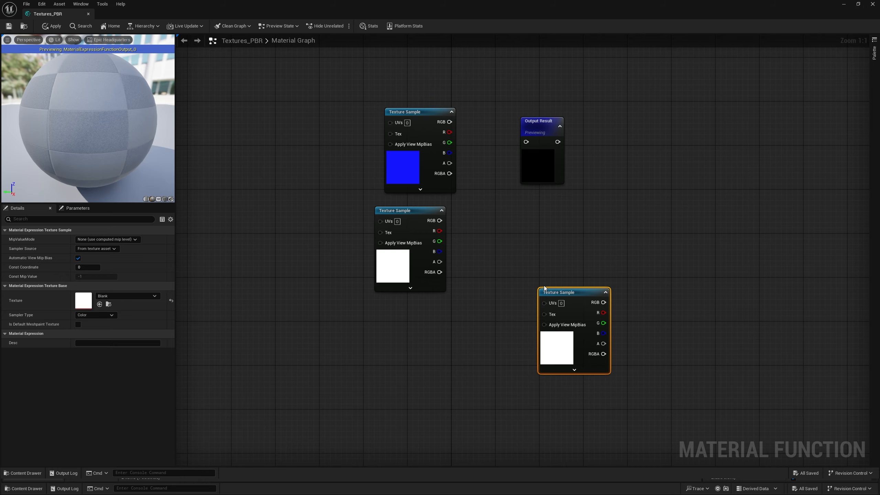
key("Delete")
Move the Blank Texture Sample above the Blank_Normal sample and align the two nodes vertically
left_click_drag(398, 277, 408, 277)
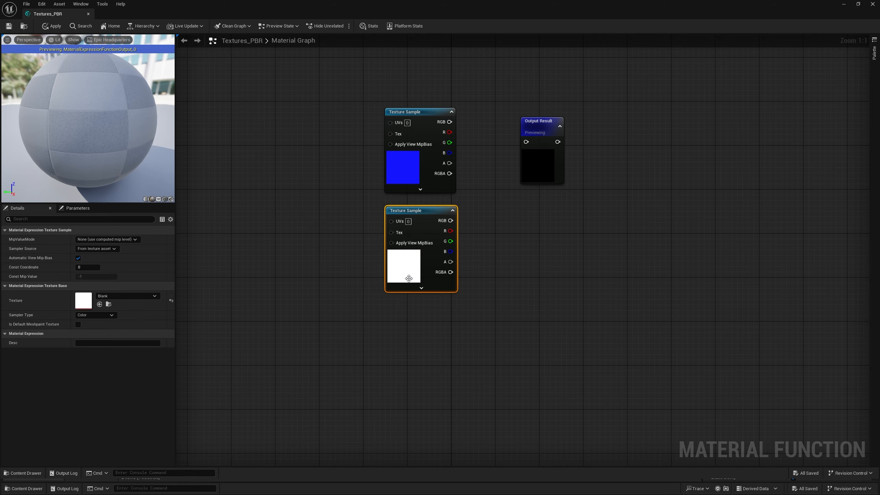
right_click_drag(341, 238, 401, 394)
left_click_drag(414, 348, 398, 195)
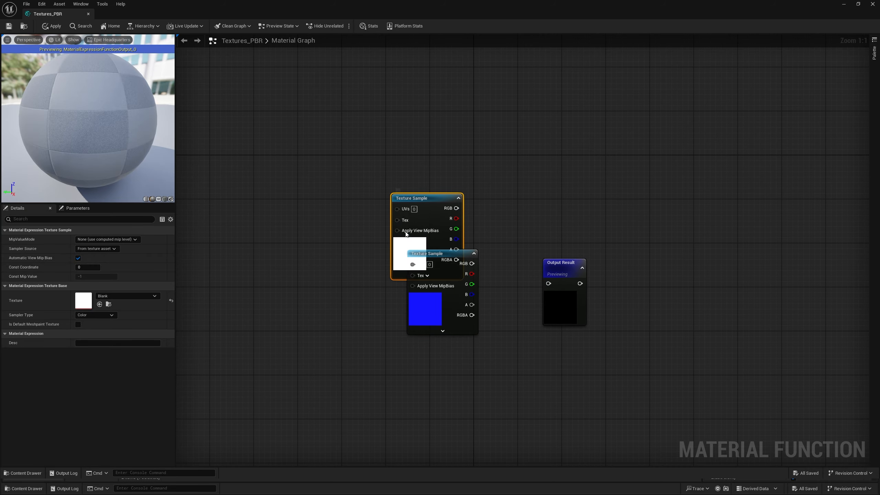
left_click_drag(406, 233, 423, 204)
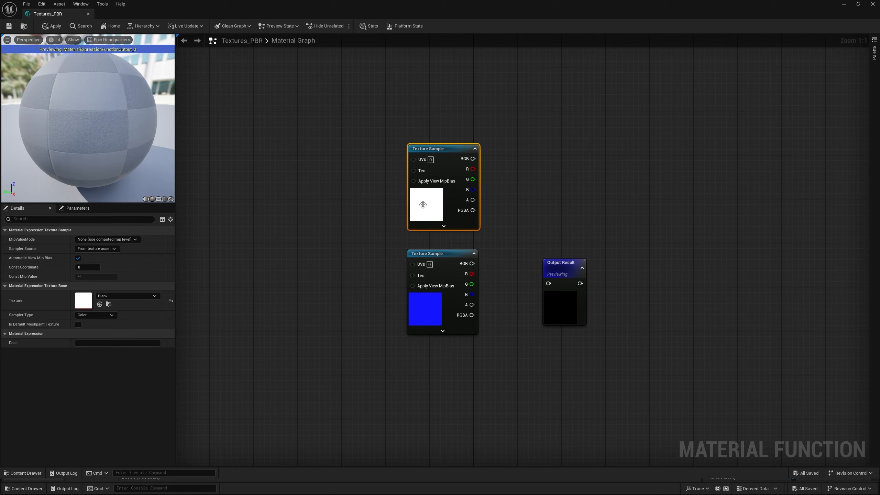
Duplicate the Blank Texture Sample and stack the copy between the original and the lowered Blank_Normal sample
key("ctrl+d")
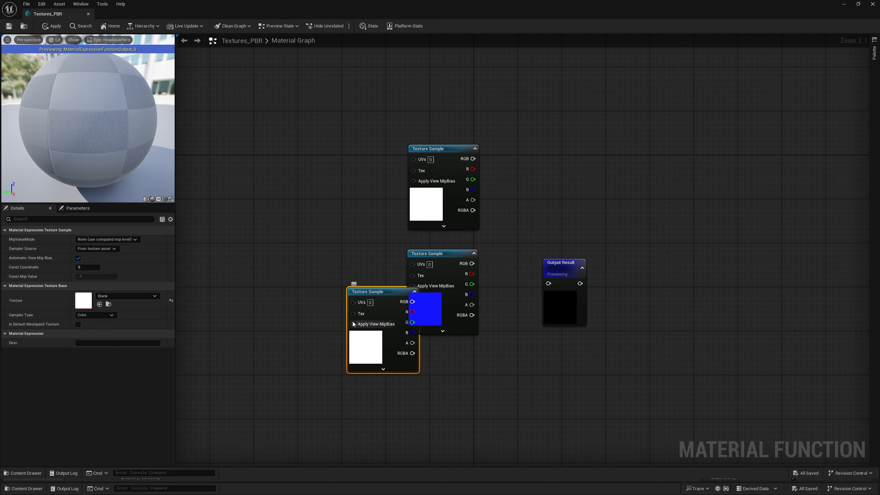
left_click_drag(363, 352, 338, 352)
left_click_drag(420, 323, 422, 418)
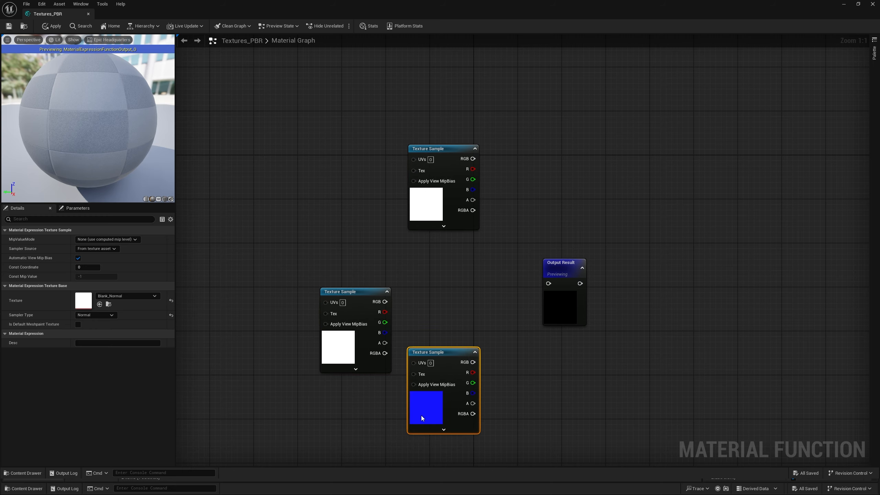
left_click_drag(334, 335, 422, 292)
Look over the ground textures in the Textures/Surface folder, and return to the maximized Textures_PBR editor
left_click_drag(387, 2, 473, 38)
left_click(34, 444)
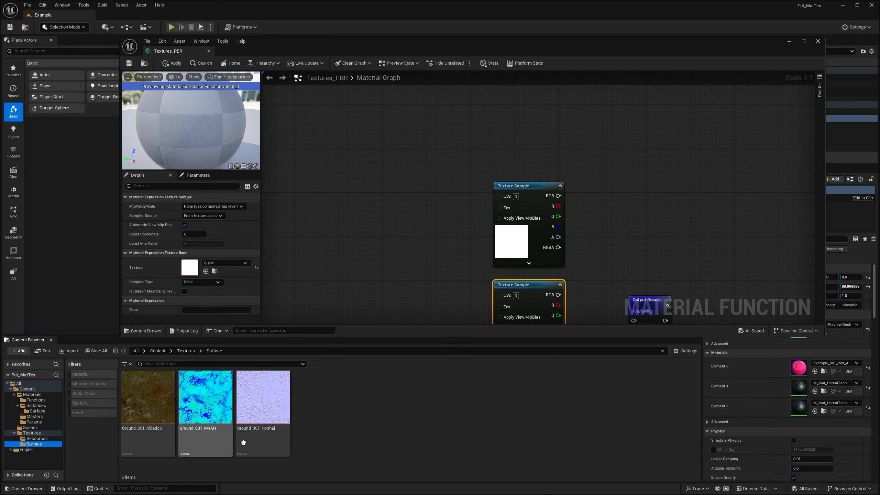
double_click(471, 46)
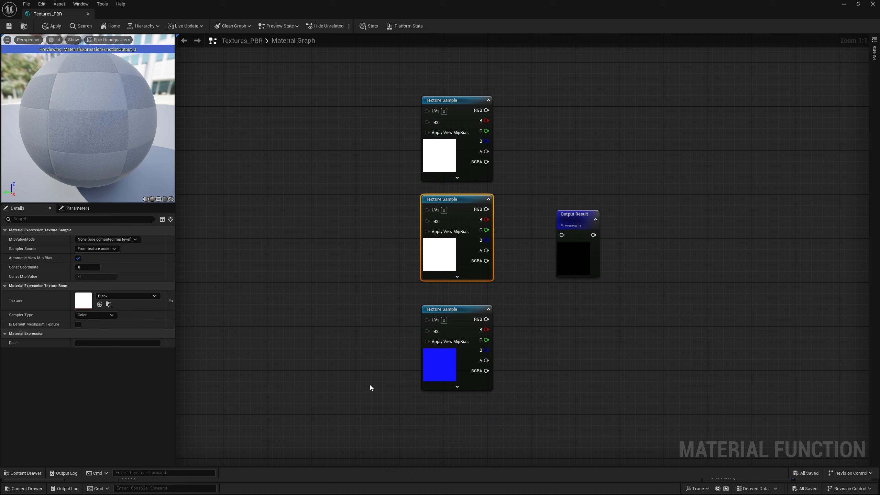
Distribute the three Texture Sample nodes evenly in the vertical direction and align them on their centres
left_click_drag(378, 392, 426, 138)
right_click(447, 162)
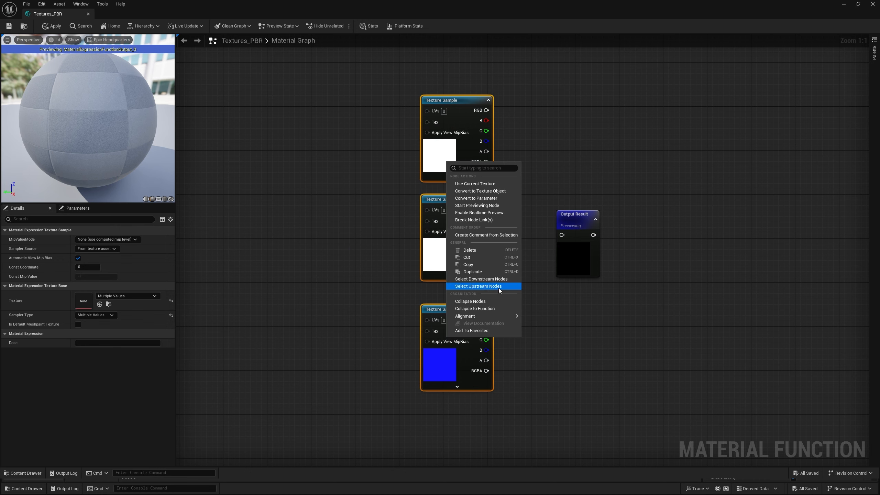
mouse_move(503, 316)
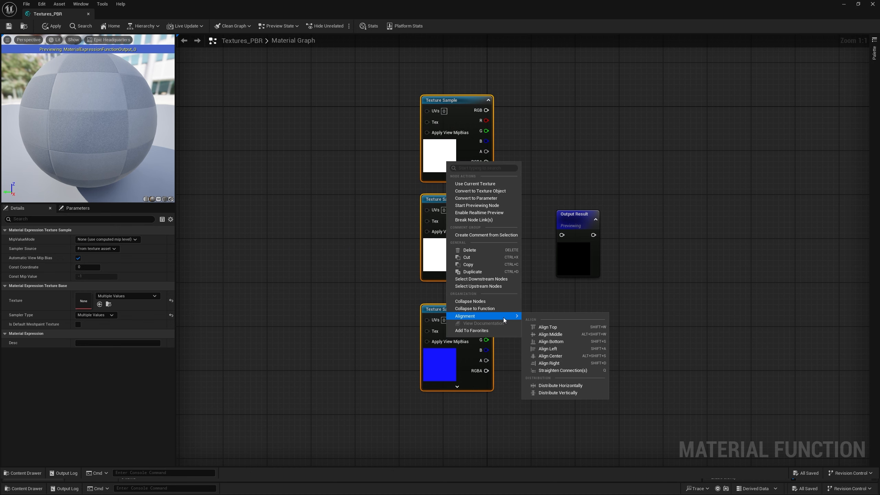
left_click(574, 392)
right_click(453, 258)
mouse_move(516, 412)
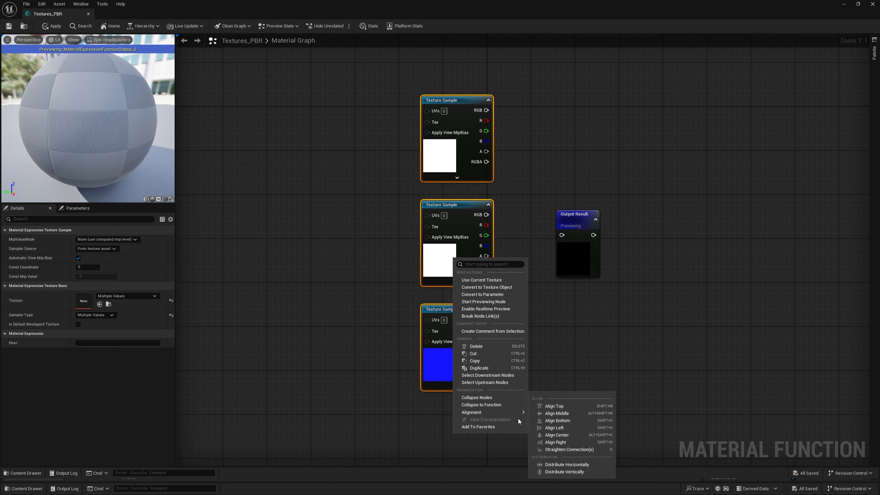
left_click(567, 442)
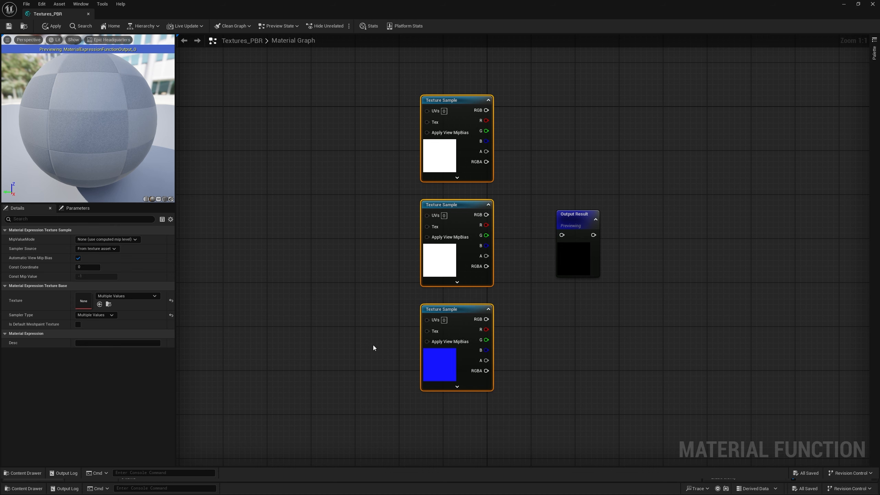
Convert all three Texture Sample nodes to parameters
right_click_drag(370, 347, 341, 358)
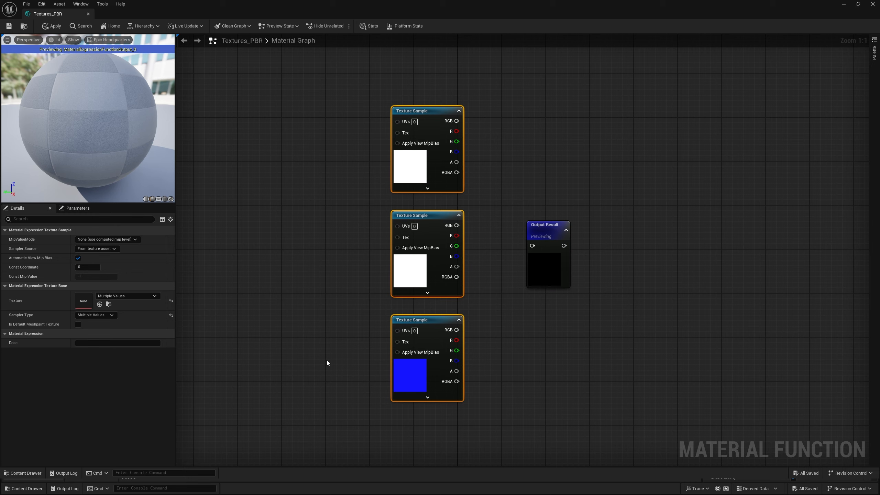
left_click_drag(323, 384, 429, 163)
right_click(429, 168)
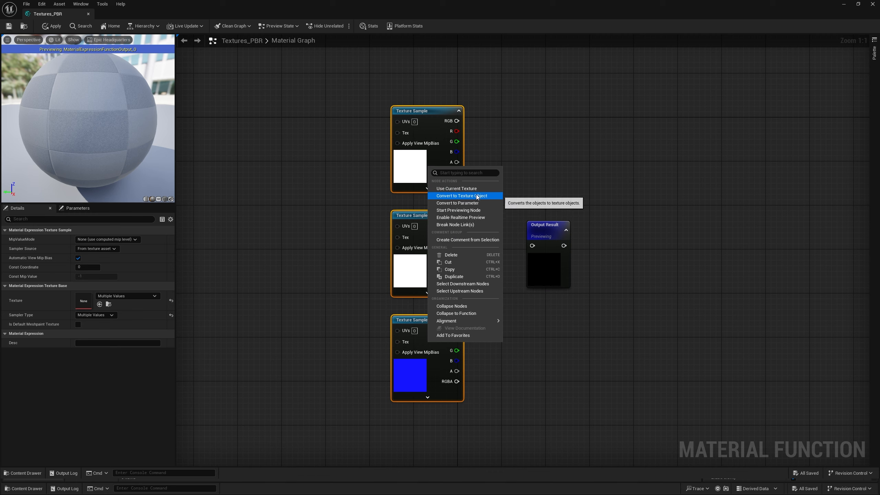
left_click(450, 205)
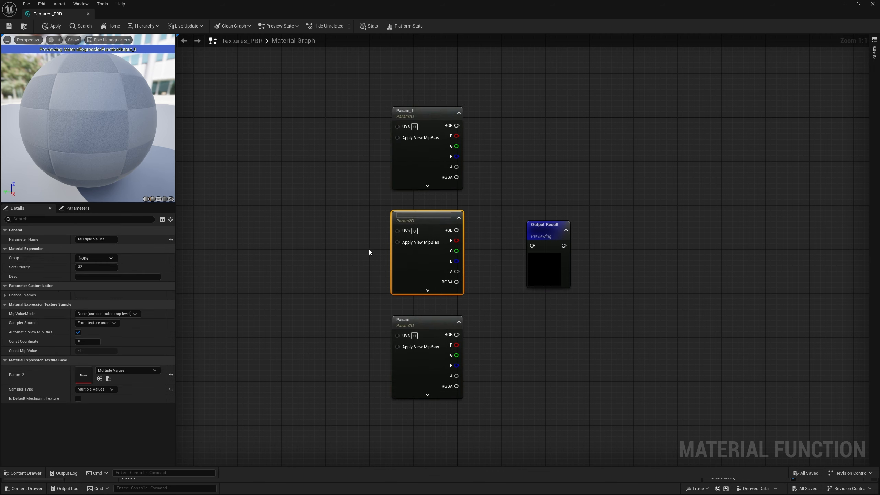
Assign the three texture parameters to the group "A | Textures"
left_click_drag(332, 382, 409, 167)
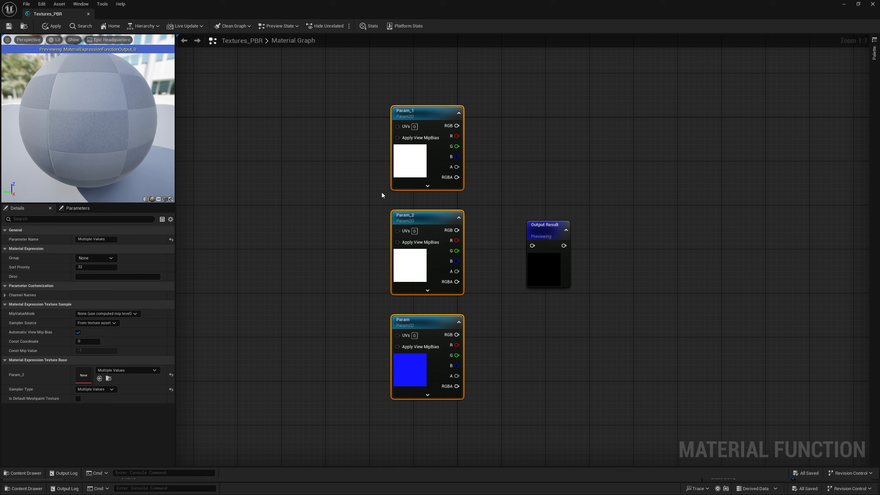
left_click(91, 258)
type("Textures")
key("Return")
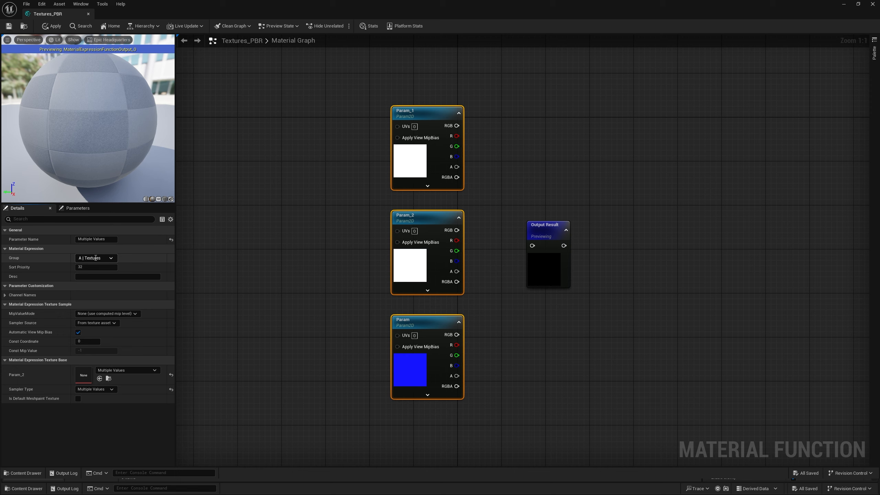
Set the sort priorities of the texture parameters to 0 for Param_1, 1 for Param_2 and 2 for Param
left_click(404, 160)
left_click(414, 262)
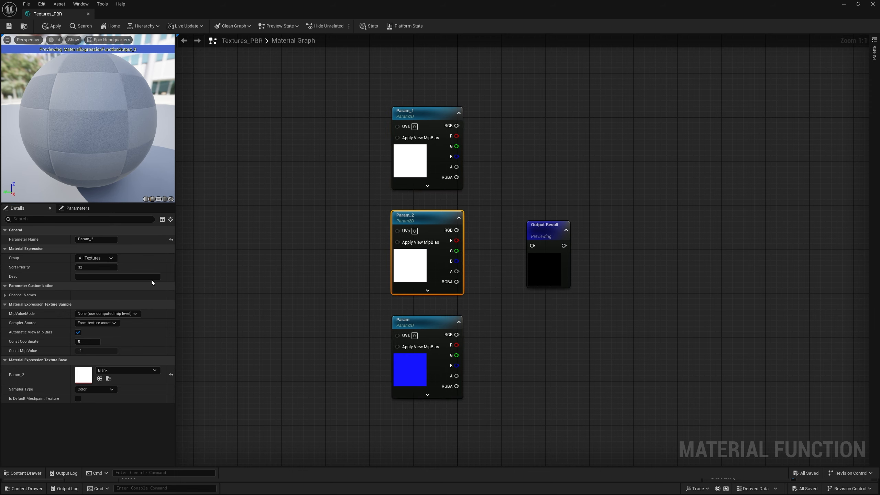
left_click(95, 267)
type("1")
left_click(435, 359)
left_click(96, 267)
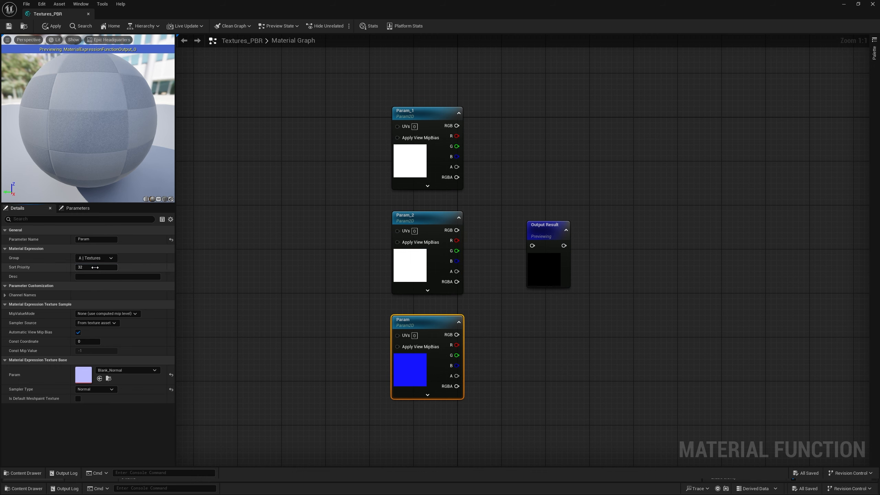
Rename the uppermost texture parameter, Param_1, as "Texture | AlbedoS"
left_click(409, 153)
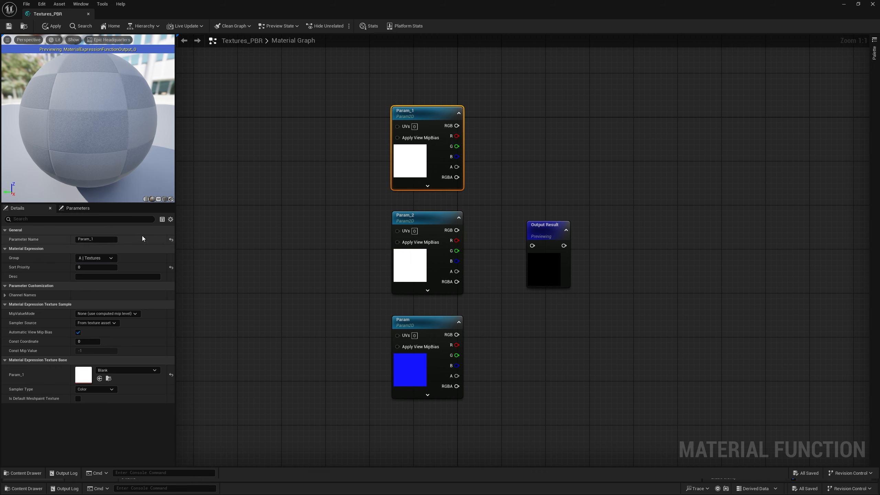
left_click(111, 240)
type("Textur")
key("shift+Left")
key("shift+Left")
key("shift+Left")
key("shift+Left")
key("shift+Left")
key("shift+Left")
key("shift+Left")
key("shift+Left")
key("Return")
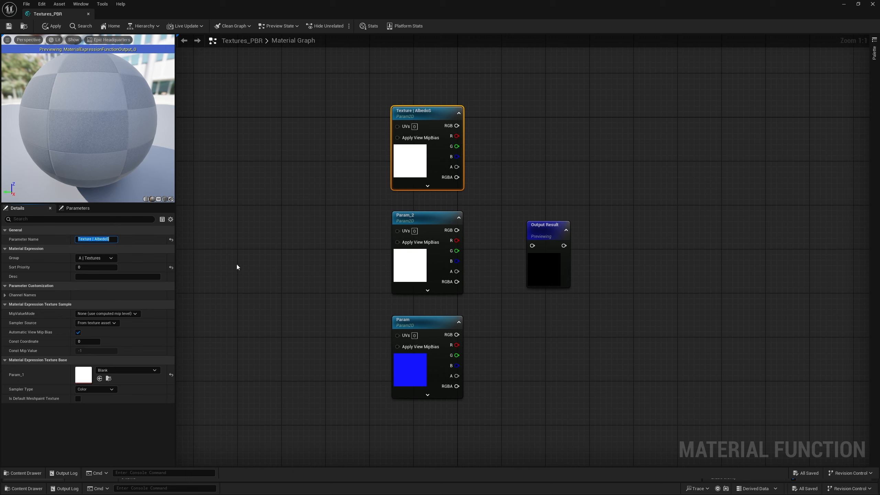
Rename the middle texture parameter, Param_2, as "Texture | MRAH"
left_click(402, 291)
left_click(107, 239)
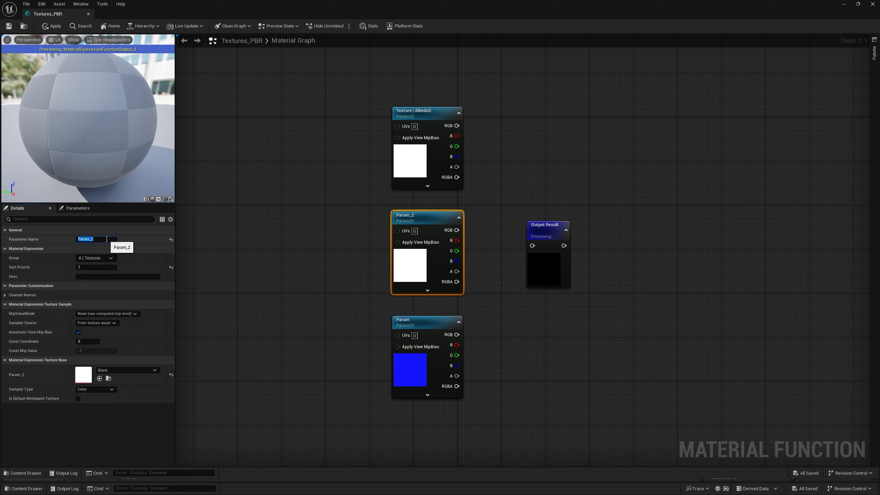
type("Texture |")
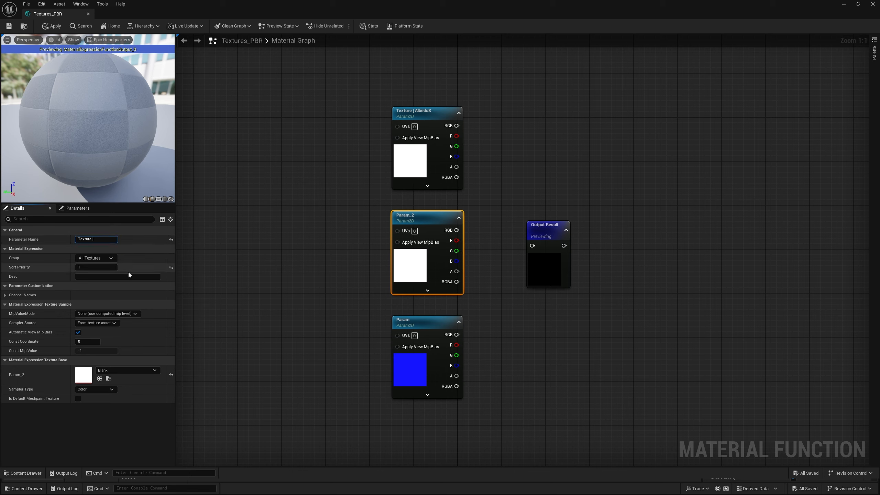
type("MRAH")
key("Return")
Rename the Blank_Normal texture parameter as "Texture | Normal"
left_click(416, 373)
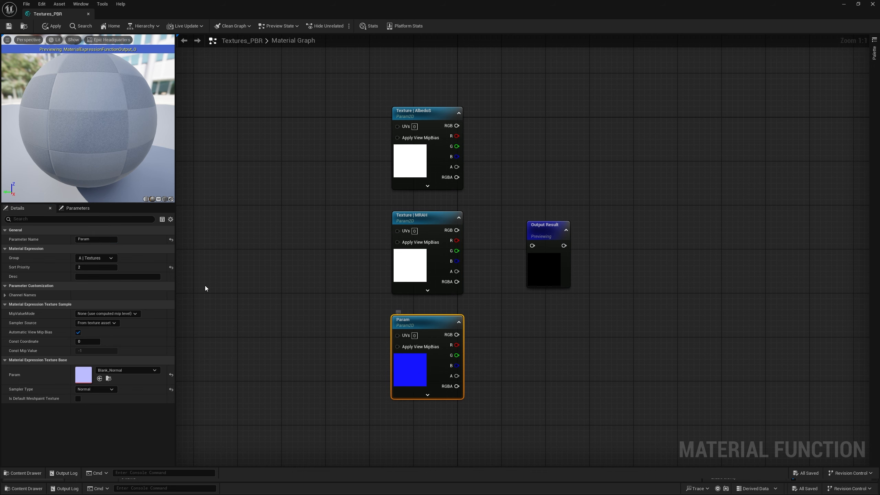
left_click(104, 239)
type("Texture |")
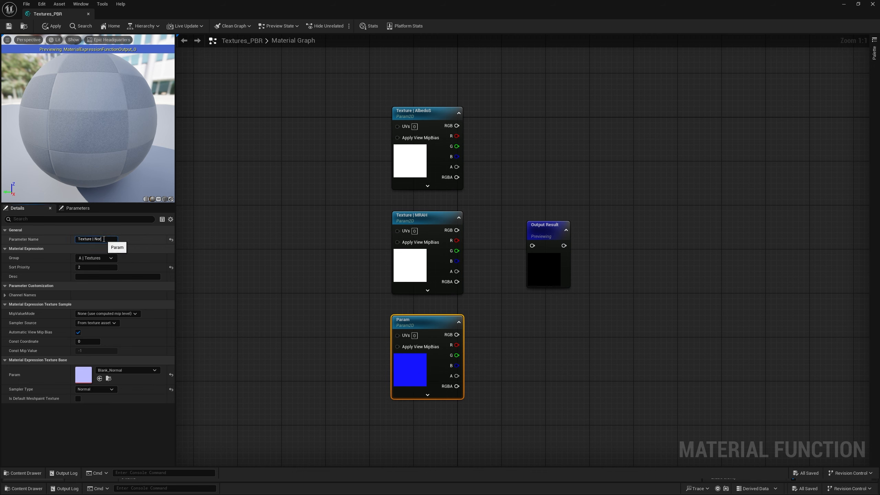
key("Return")
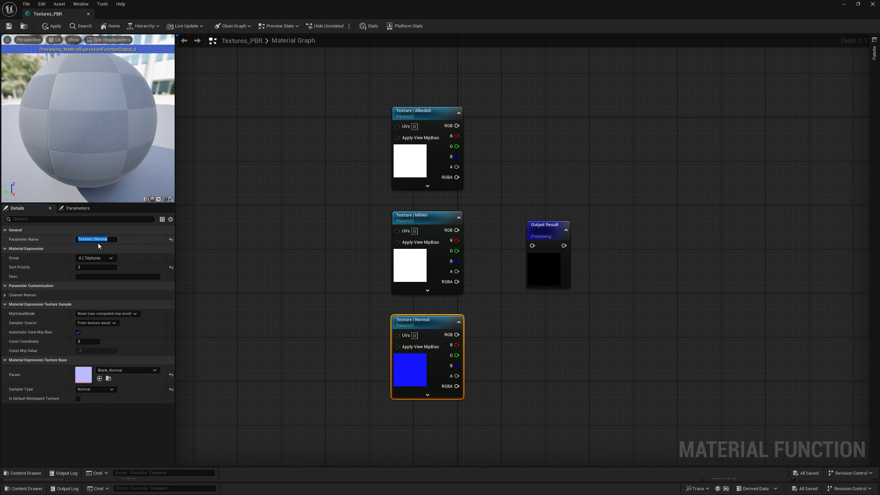
left_click(97, 240)
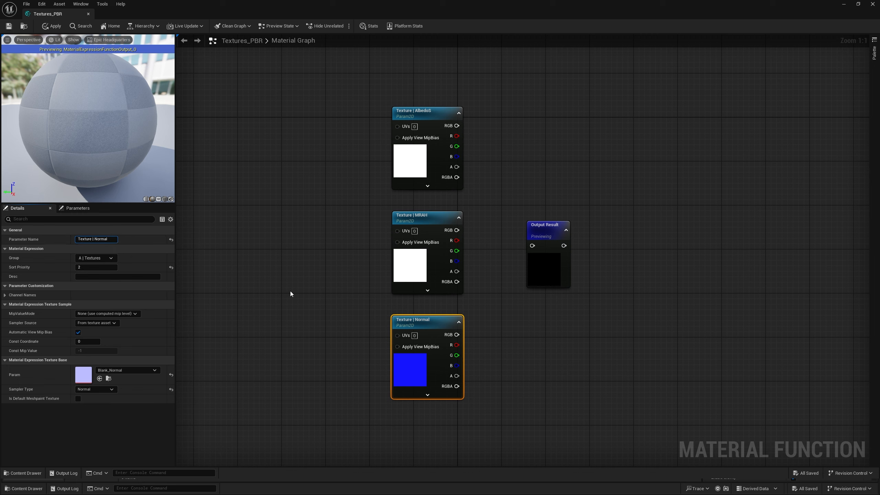
Move the normal and albedo parameters closer to the MRAH parameter and distribute all three vertically
left_click_drag(419, 360, 419, 349)
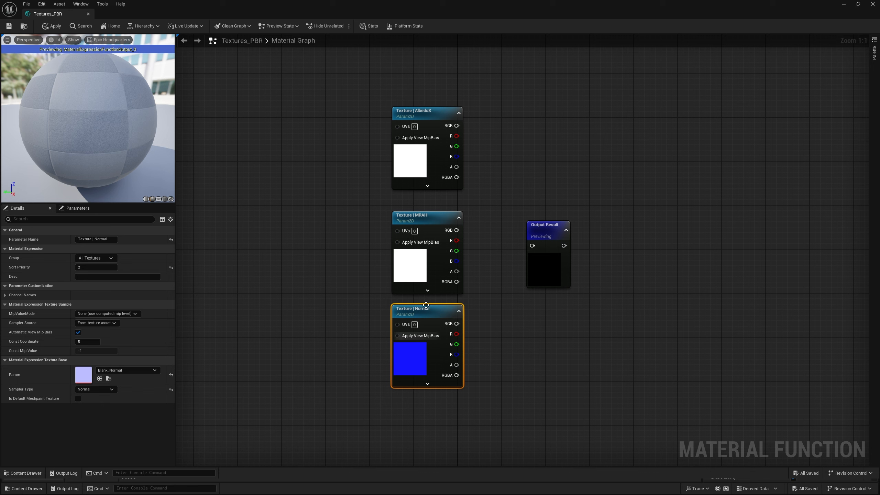
left_click_drag(429, 158, 429, 169)
left_click_drag(485, 369, 411, 173)
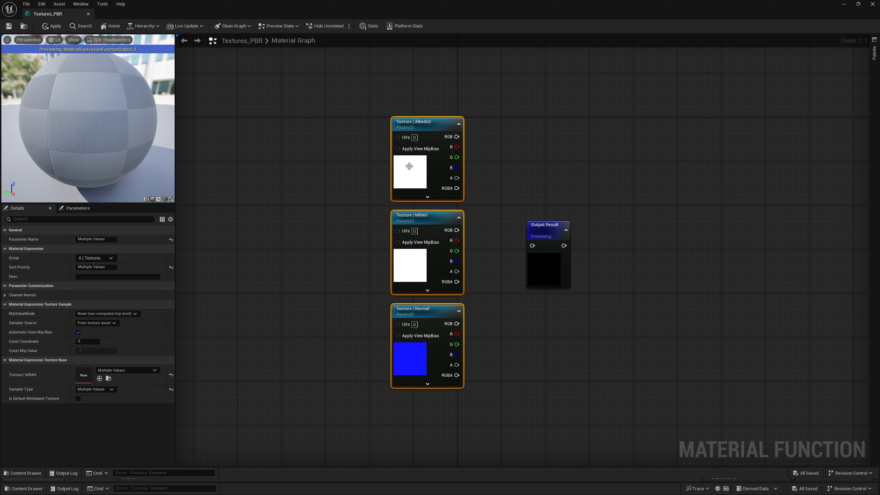
right_click(410, 170)
mouse_move(480, 306)
left_click(520, 382)
Enclose the three texture parameters in a comment box titled "Textures"
left_click(328, 328)
left_click_drag(334, 419, 453, 116)
type("cTextures")
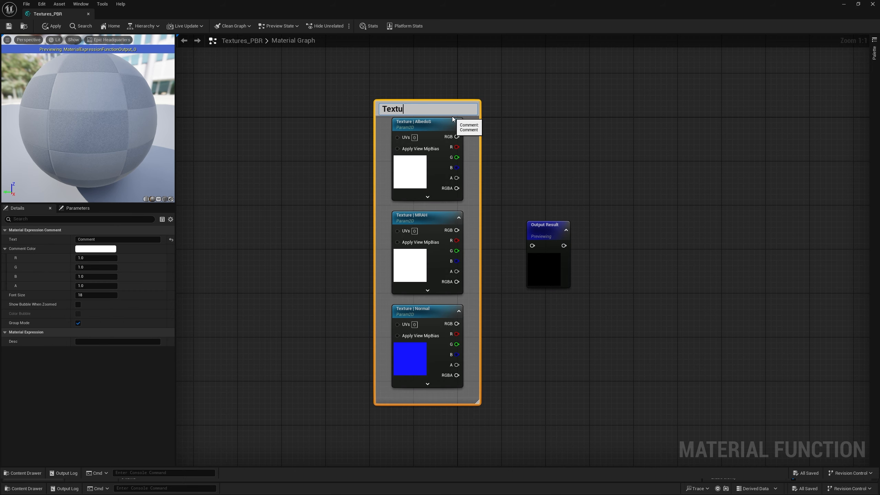
key("Return")
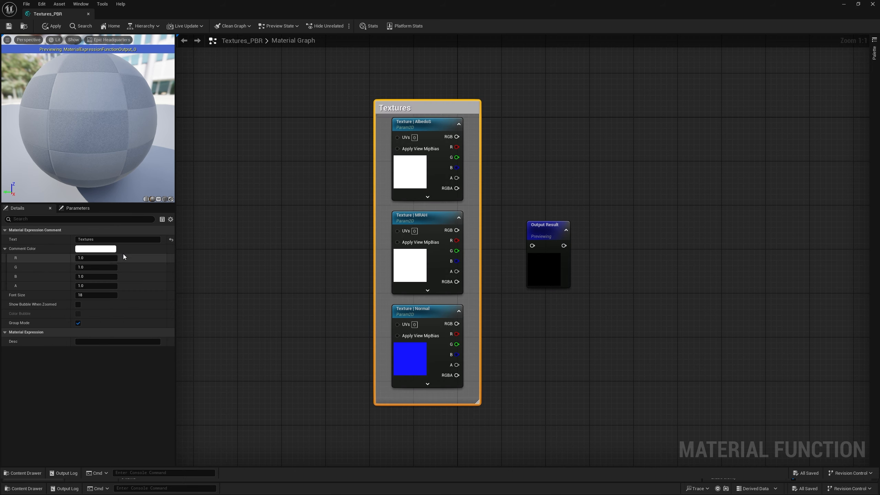
Set the Textures comment's font size to 12 and make it blue with R and G at 0.0
left_click(98, 294)
type("12")
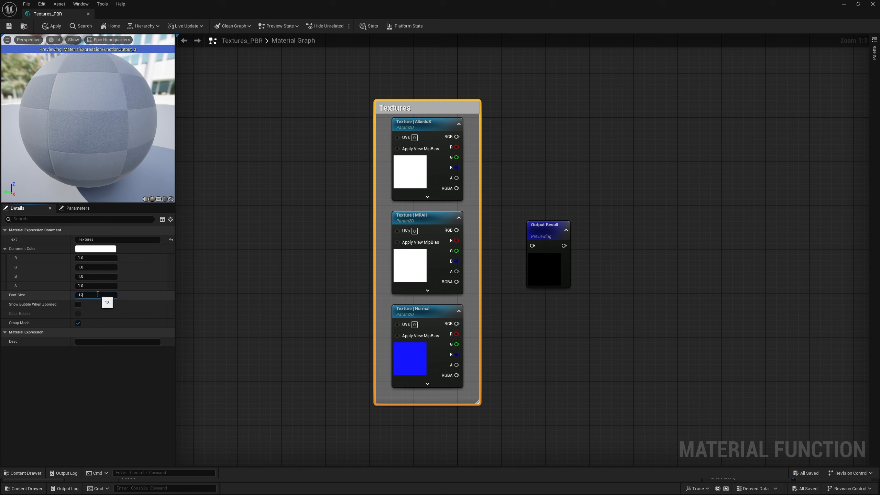
key("Return")
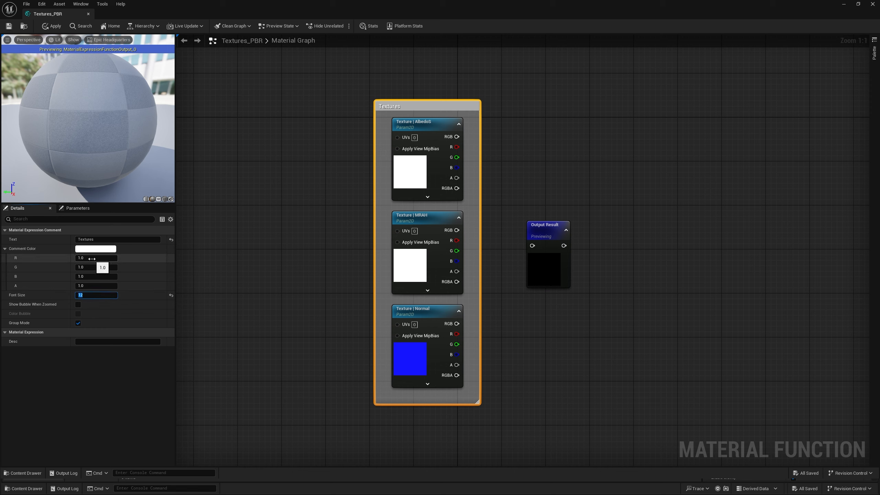
mouse_move(92, 259)
left_mouse_down()
mouse_move(77, 259)
mouse_move(77, 267)
left_mouse_up()
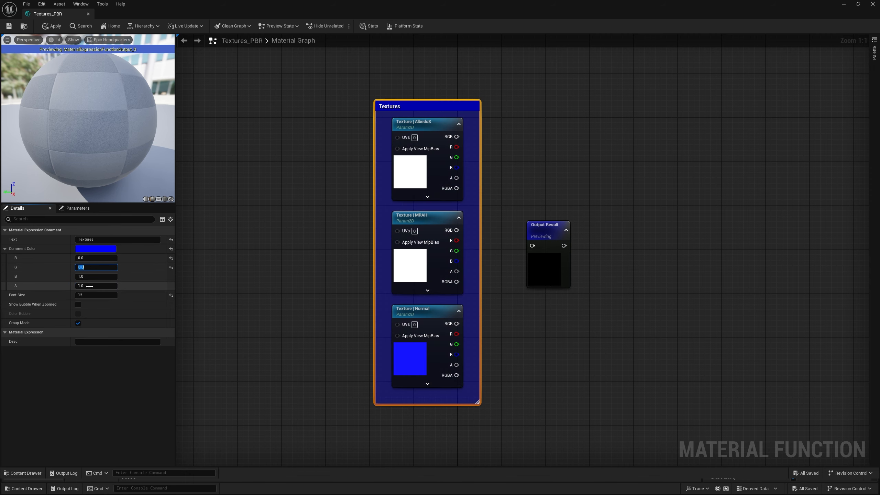
left_click(369, 256)
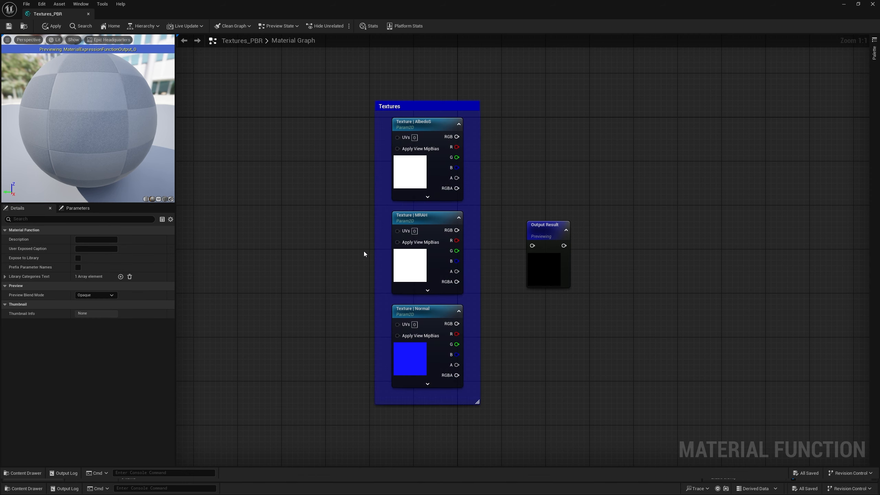
Move the Output Result node up beside the AlbedoS parameter and stop previewing it
right_click_drag(364, 253, 311, 254)
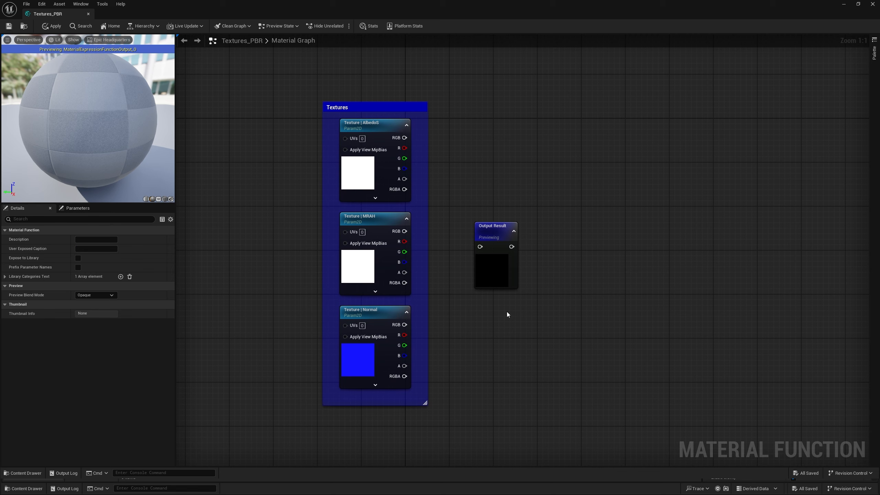
left_click_drag(485, 263, 521, 260)
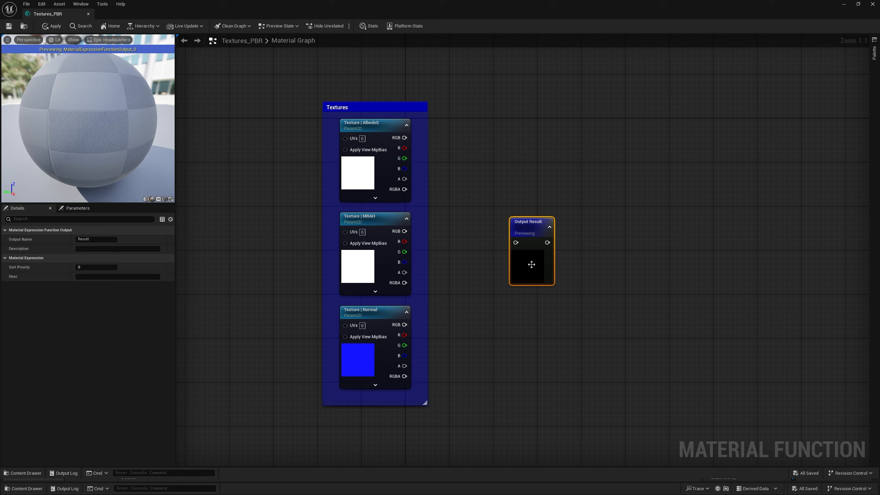
left_click_drag(528, 262, 529, 169)
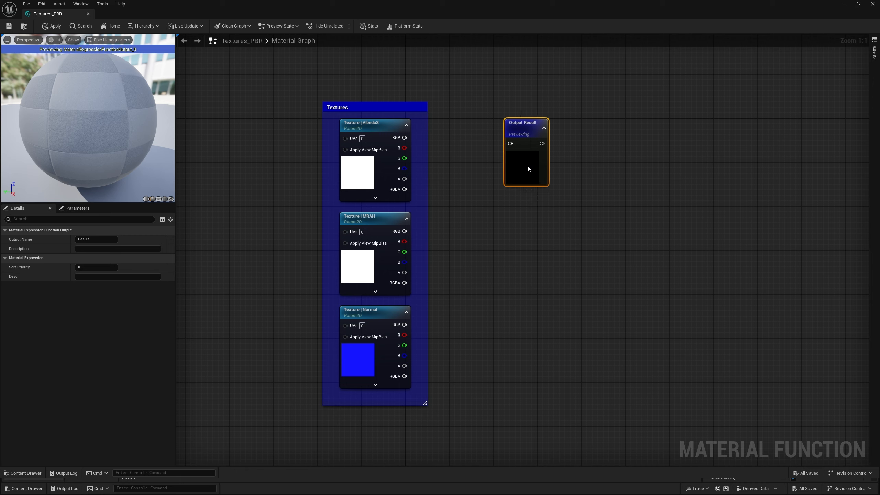
right_click(526, 142)
left_click(555, 148)
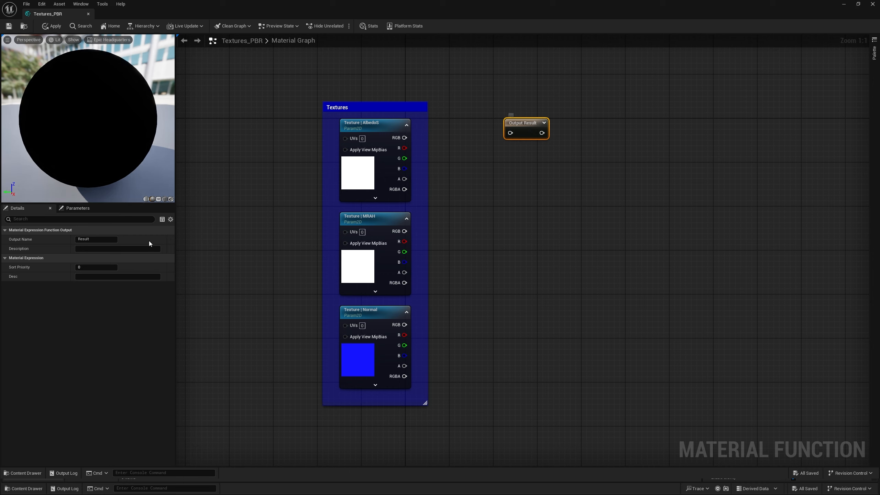
Rename the Output Result node as "Base Color" and move it closer to the Textures comment box
left_click(94, 239)
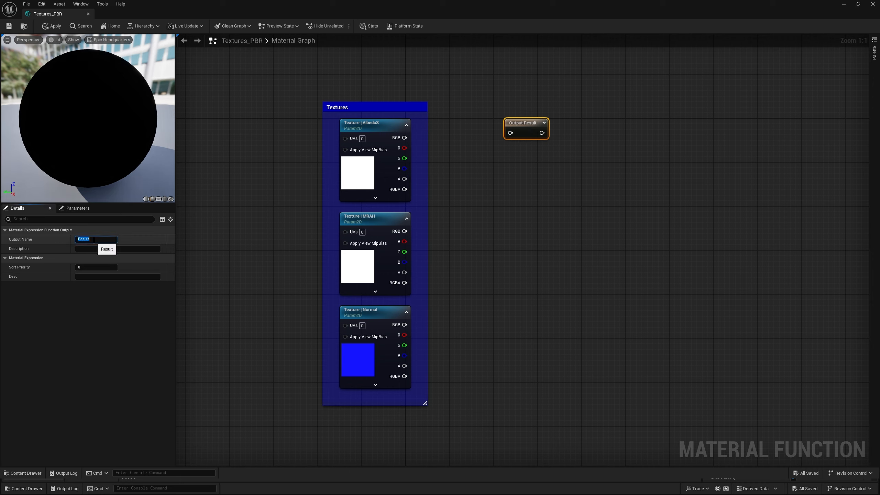
type("Base Coklor")
key("Return")
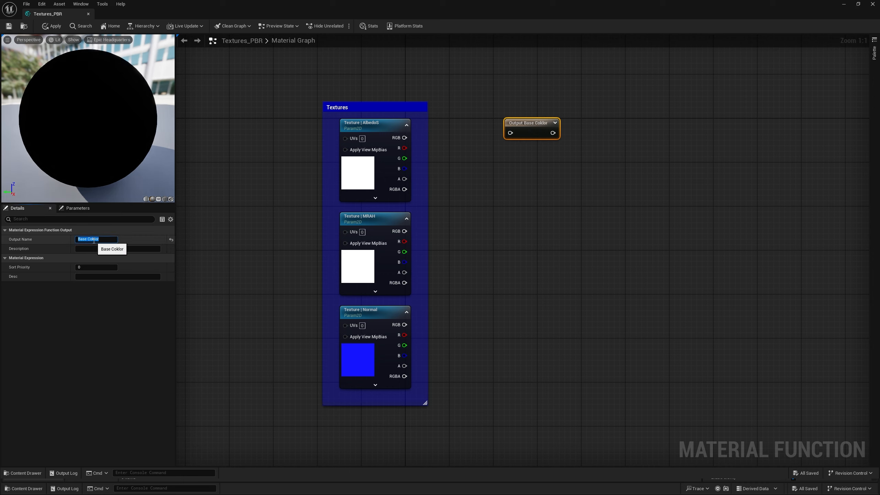
key("BackSpace")
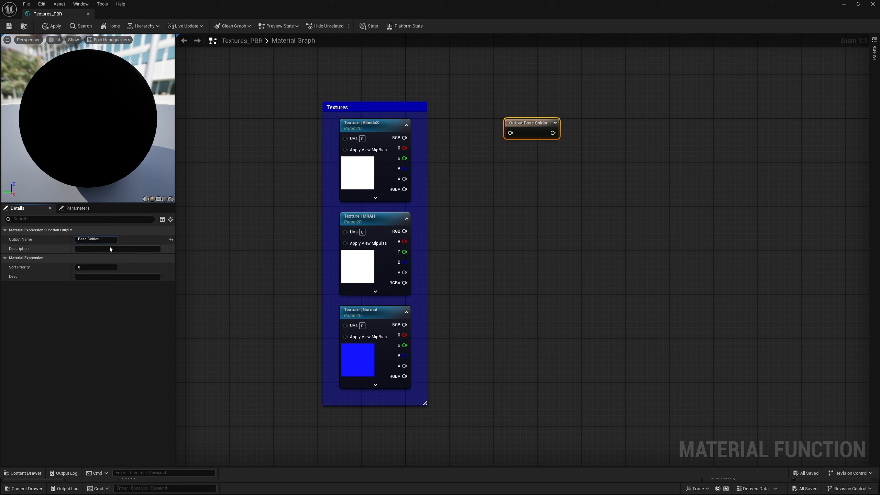
key("Return")
left_click_drag(526, 122, 492, 122)
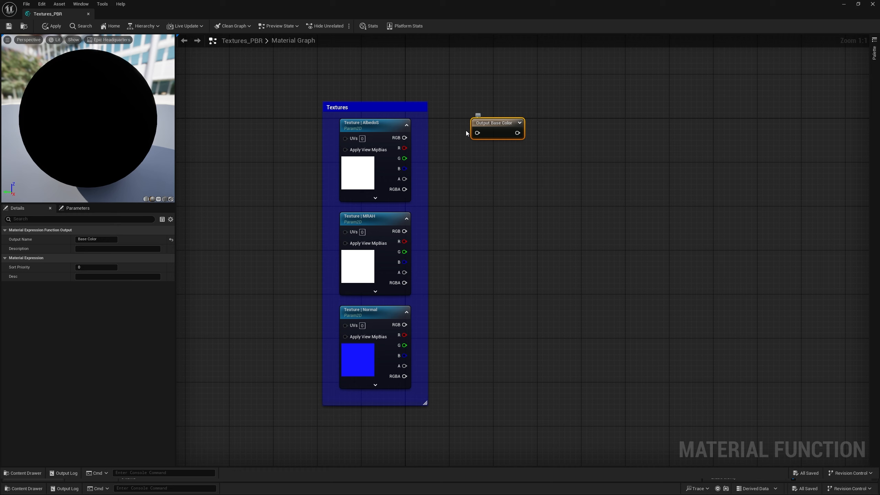
Connect the AlbedoS RGB channel to the Base Color output, then duplicate that output and feed the copy from the AlbedoS A channel
left_click_drag(478, 133, 497, 132)
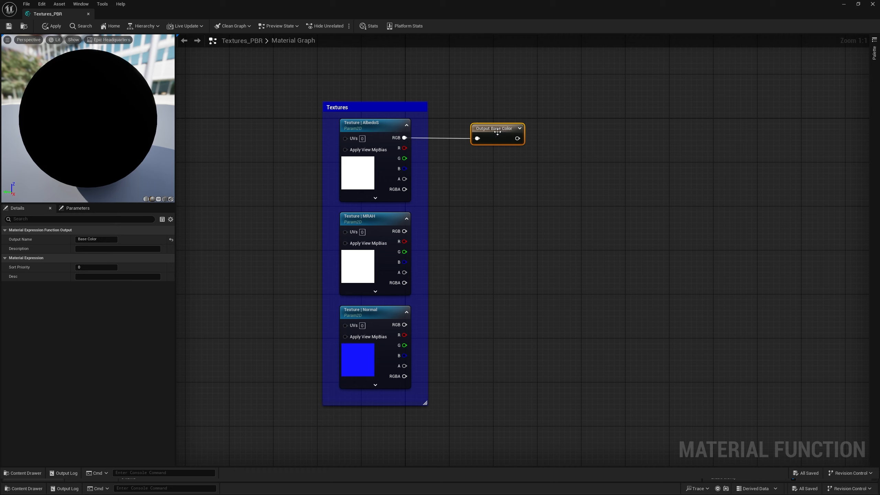
key("ctrl+d")
left_click_drag(500, 188, 404, 178)
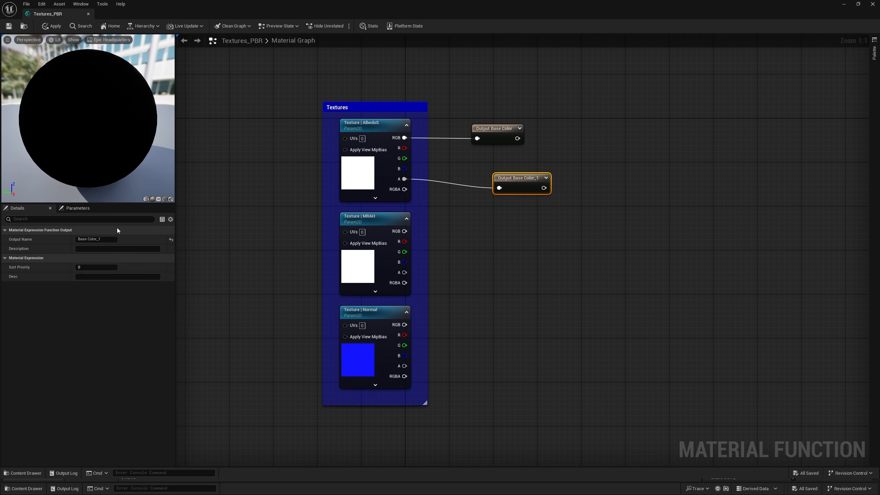
Rename the duplicated output as "Specular" and line it up beneath the Base Color output
left_click(100, 239)
type("Specu")
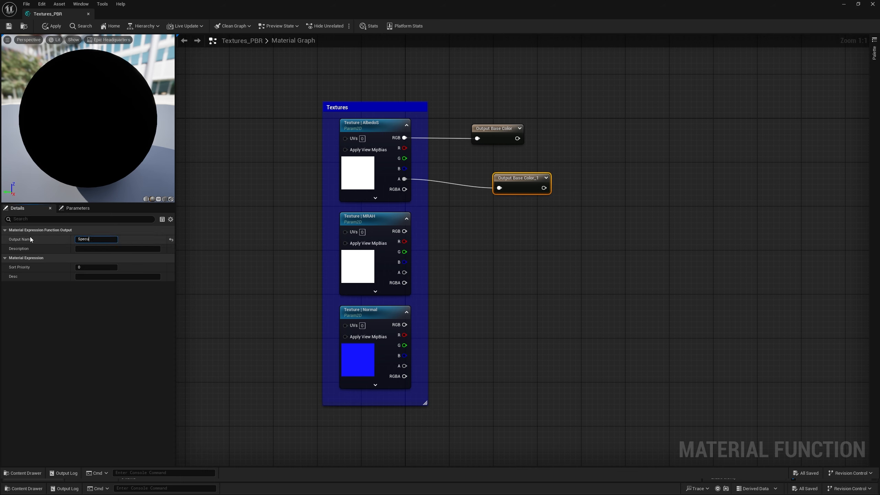
type("lar")
key("Return")
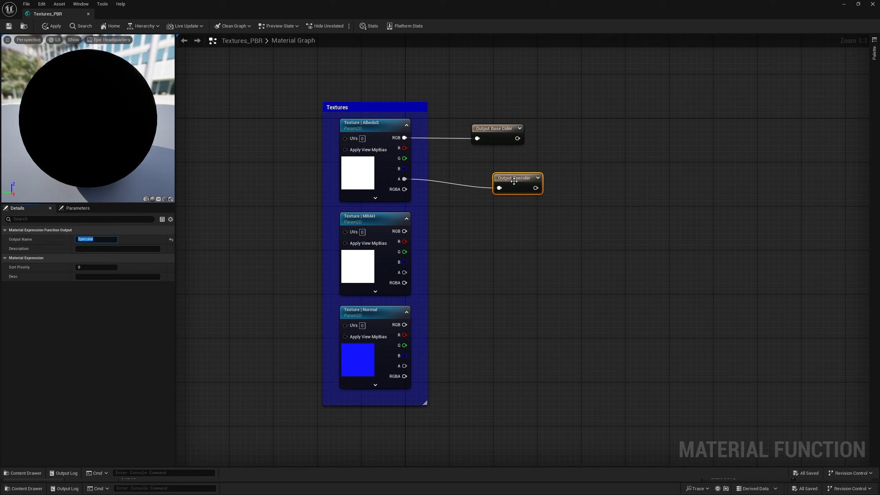
left_click_drag(514, 181, 491, 176)
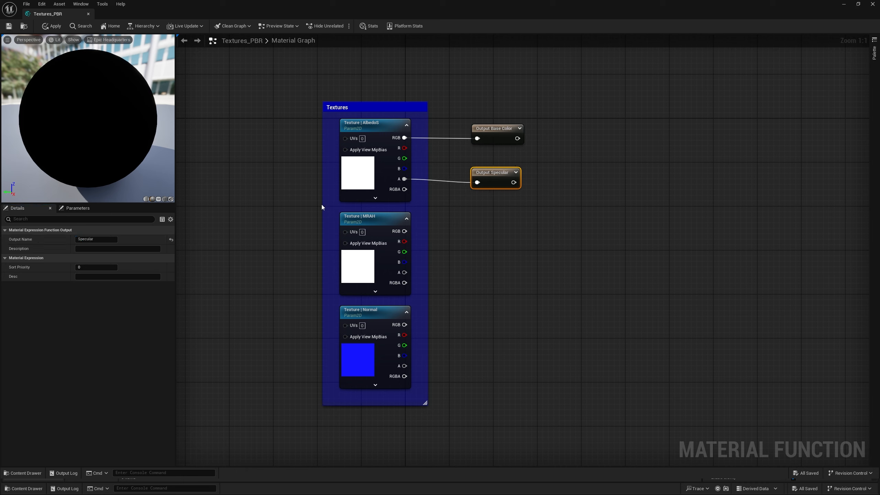
Set the Specular output's sort priority to 1
left_click(84, 267)
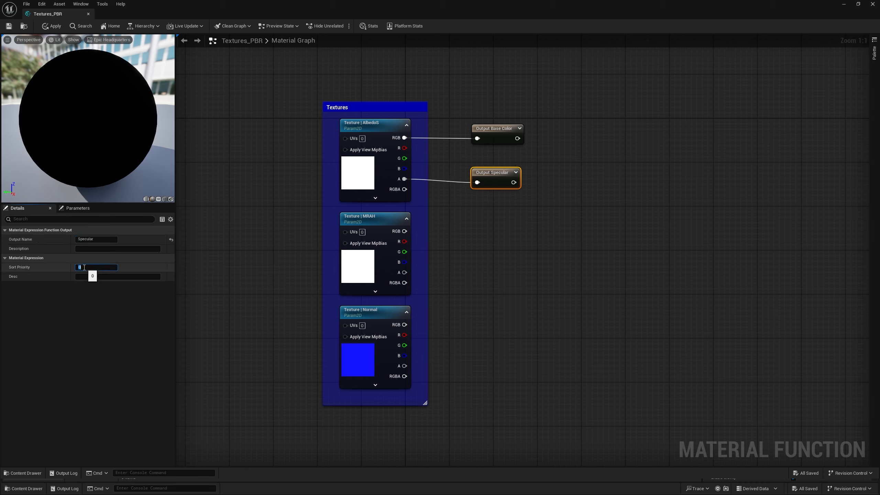
type("1")
left_click(495, 182)
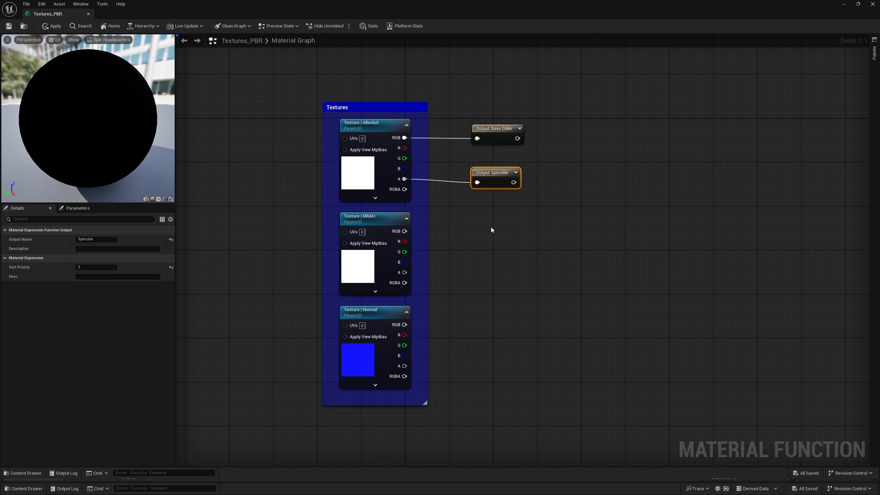
Duplicate the Specular output, rename the copy as "Metallic" and place it beside the MRAH texture parameter
key("ctrl+d")
left_click(91, 239)
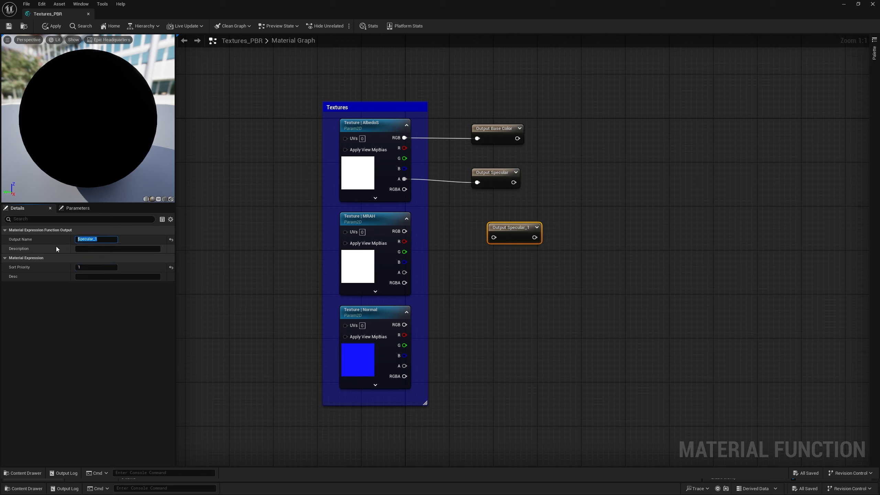
type("Metallic")
key("Return")
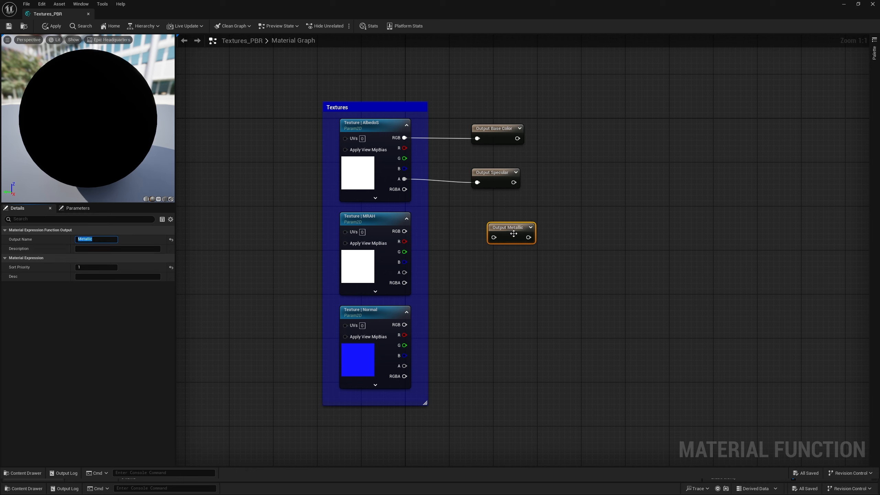
left_click_drag(514, 234, 495, 235)
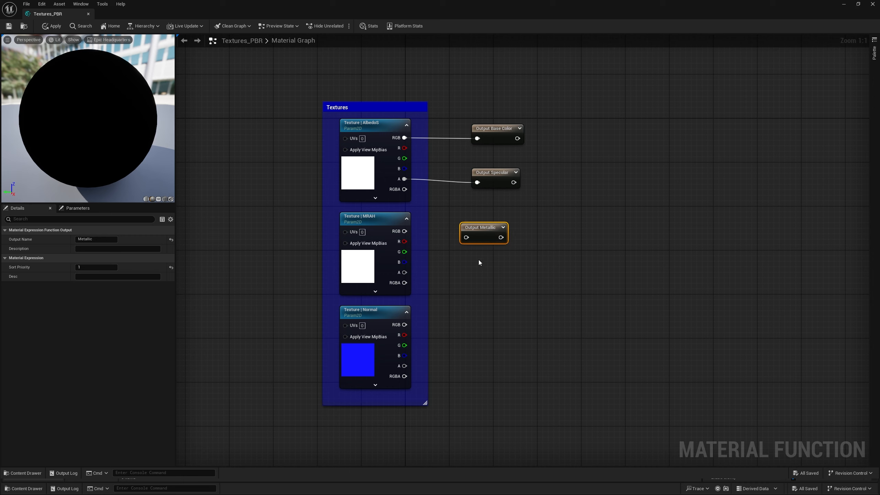
Duplicate the Metallic output three times down the graph and delete the lowest copy
key("ctrl+w")
key("ctrl+w")
key("ctrl+w")
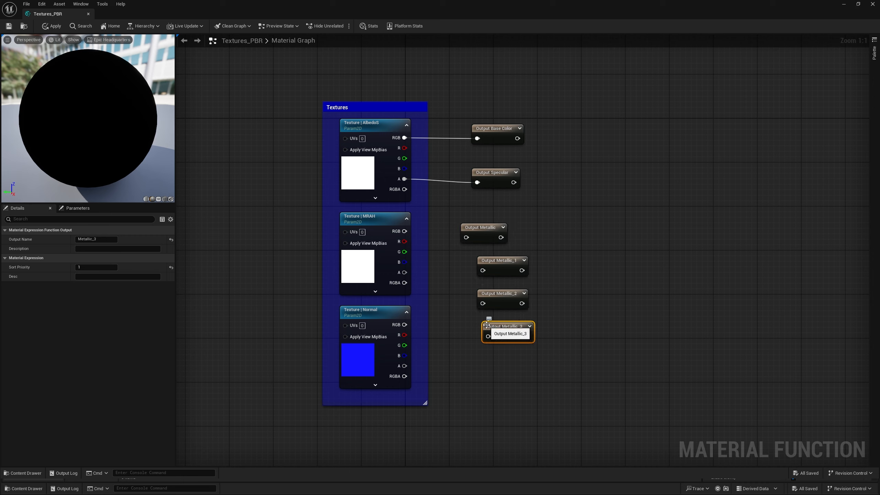
left_click_drag(571, 347, 458, 225)
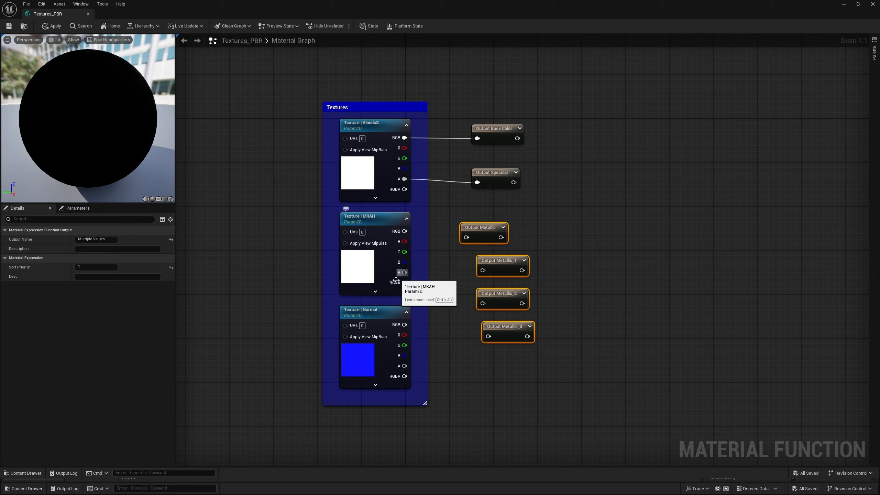
left_click_drag(574, 392, 476, 327)
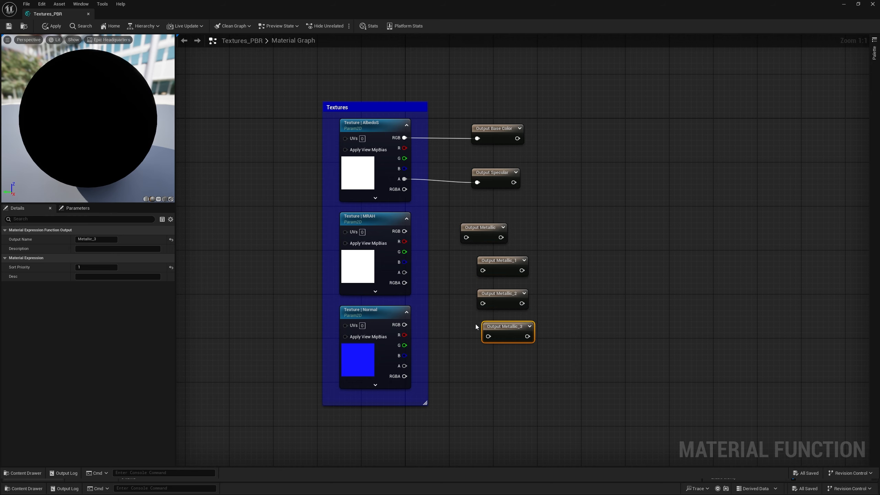
key("Delete")
Left-align the Metallic output and its two copies and distribute them vertically
left_click(493, 258)
left_click_drag(582, 343, 485, 227)
right_click(485, 228)
mouse_move(550, 361)
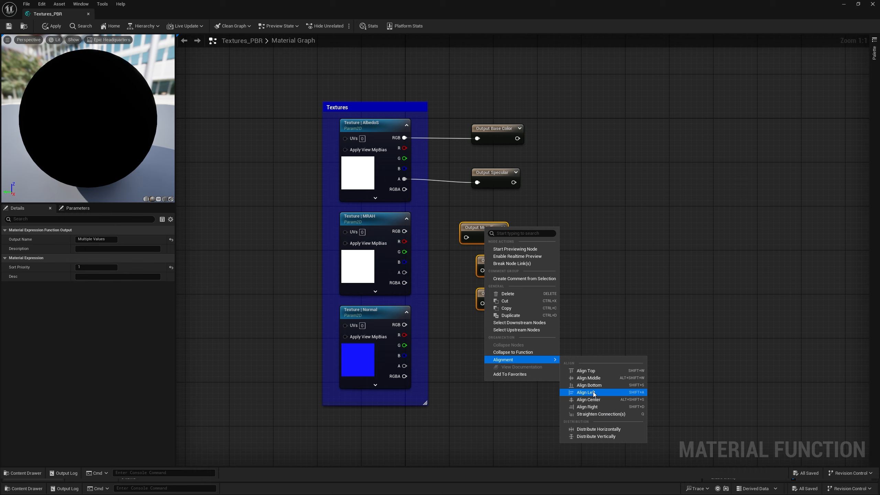
left_click(582, 393)
right_click(488, 300)
mouse_move(527, 432)
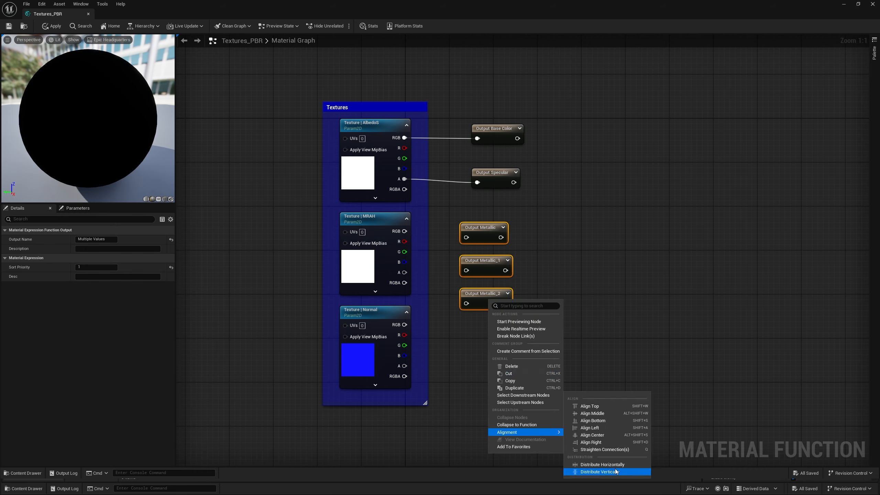
left_click(589, 471)
Select the first Metallic copy, directly below the original, and open its output name for editing
left_click(488, 234)
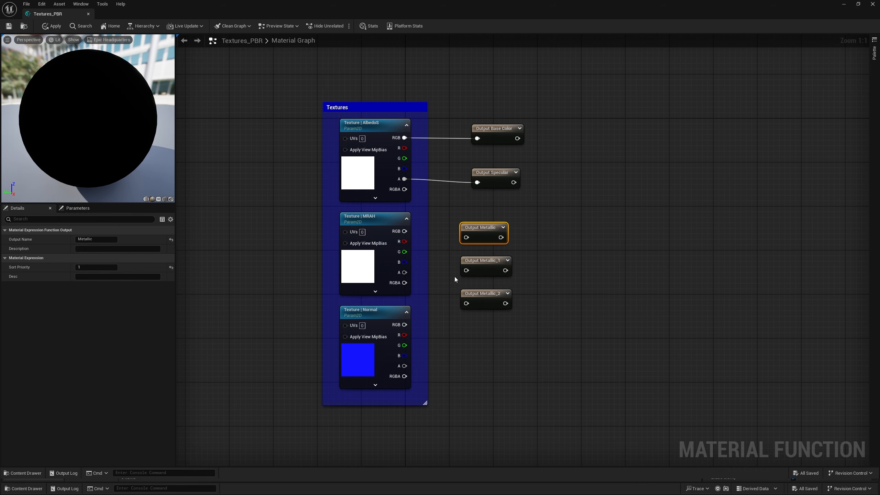
left_click(493, 271)
left_click(90, 238)
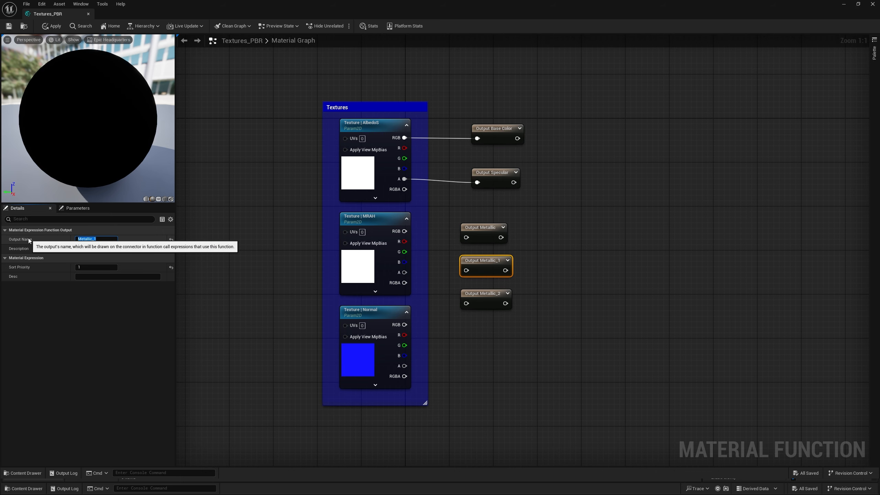
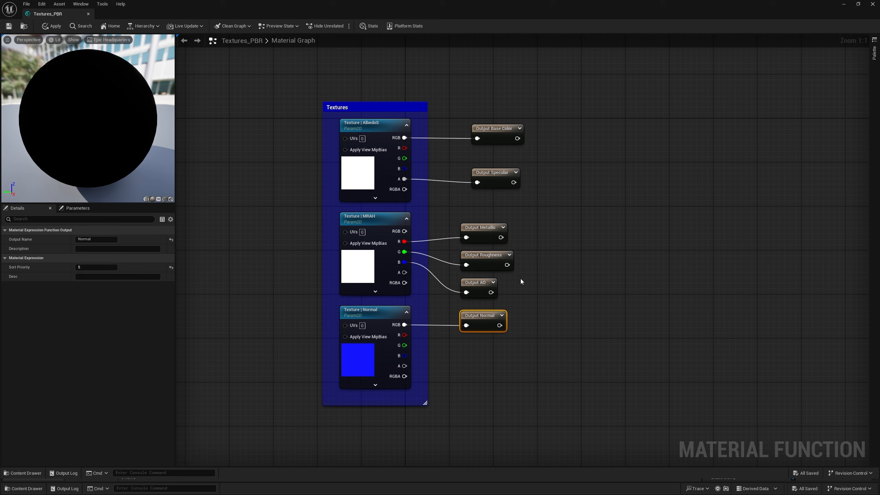
Move the Metallic, Roughness and AO outputs slightly up and left-align all six output nodes
left_click_drag(518, 292, 486, 231)
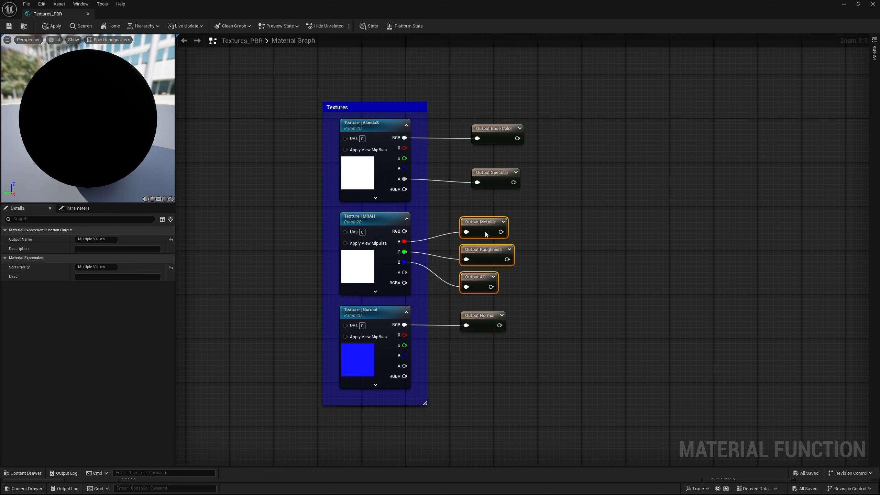
left_click_drag(555, 337, 486, 127)
right_click(488, 130)
mouse_move(551, 263)
left_click(597, 294)
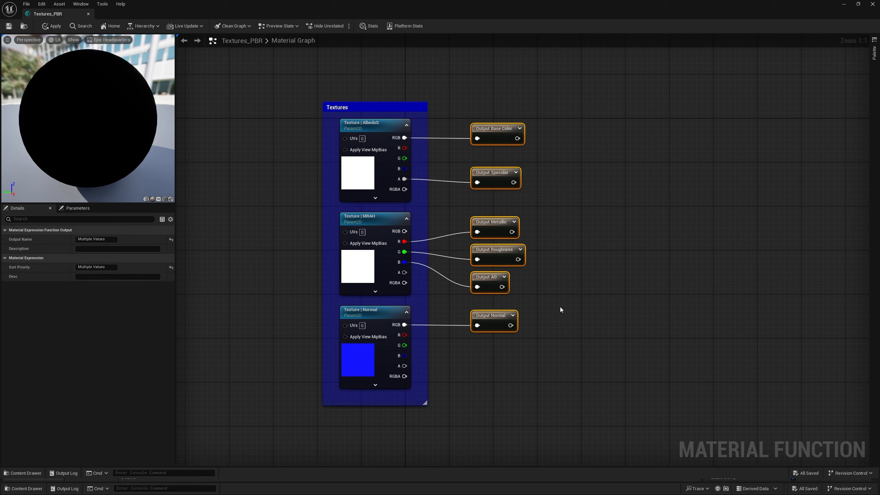
Nudge the Specular output slightly up toward the Base Color output and clear the selection
left_click(493, 184)
left_click_drag(492, 184, 493, 178)
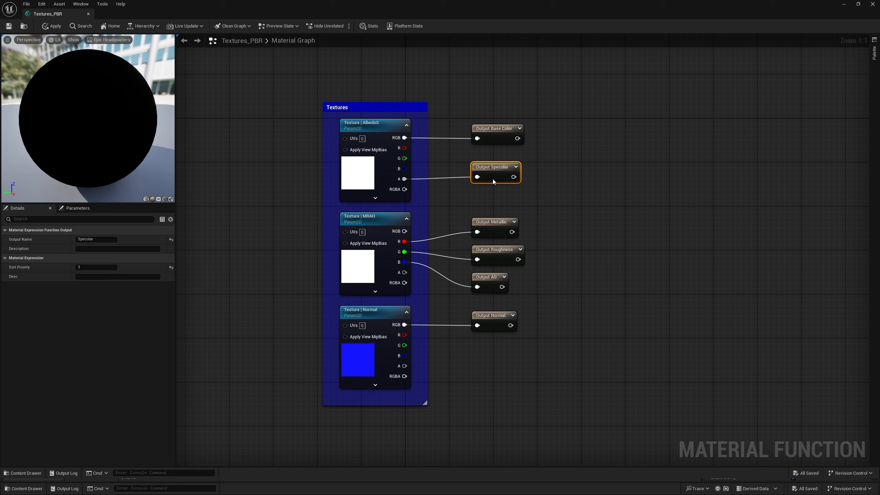
left_click(526, 208)
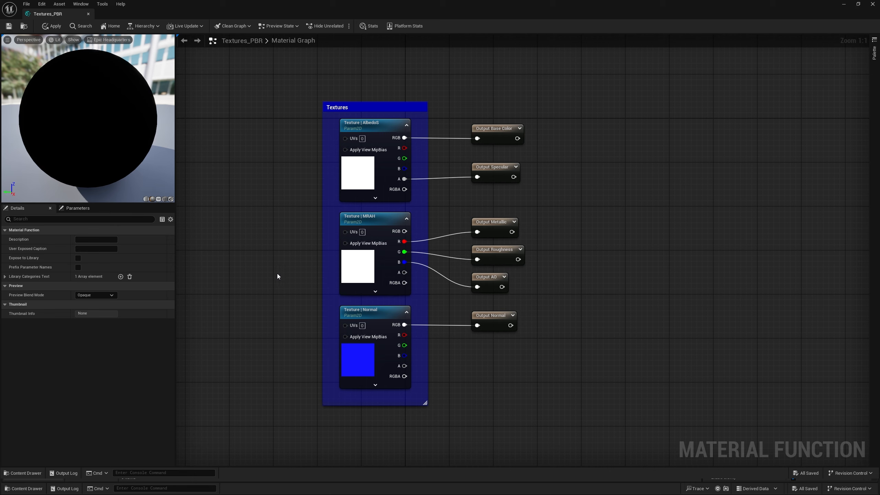
Review each output node's name and sort priority and its connection to the AlbedoS, MRAH and Normal textures
left_click(498, 130)
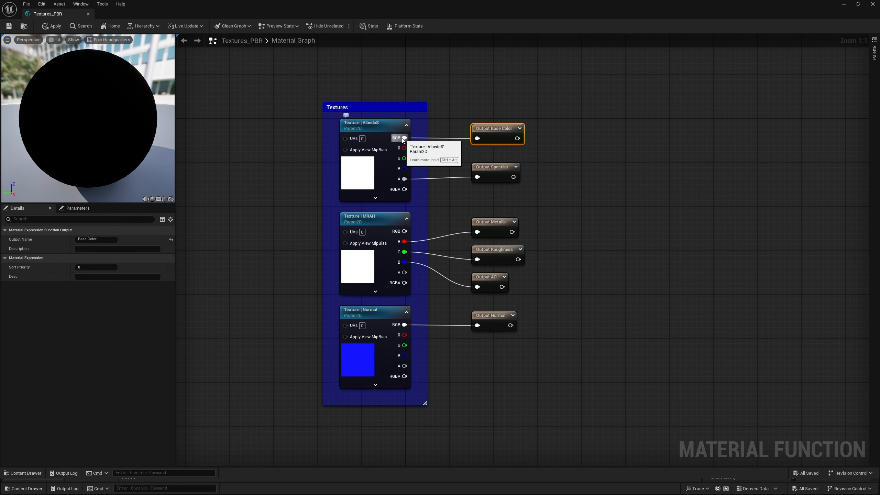
left_click(375, 128)
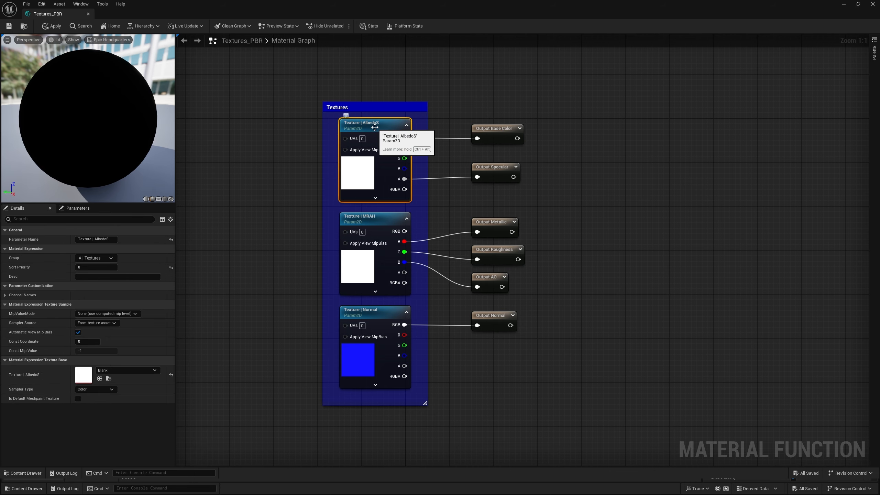
left_click(494, 172)
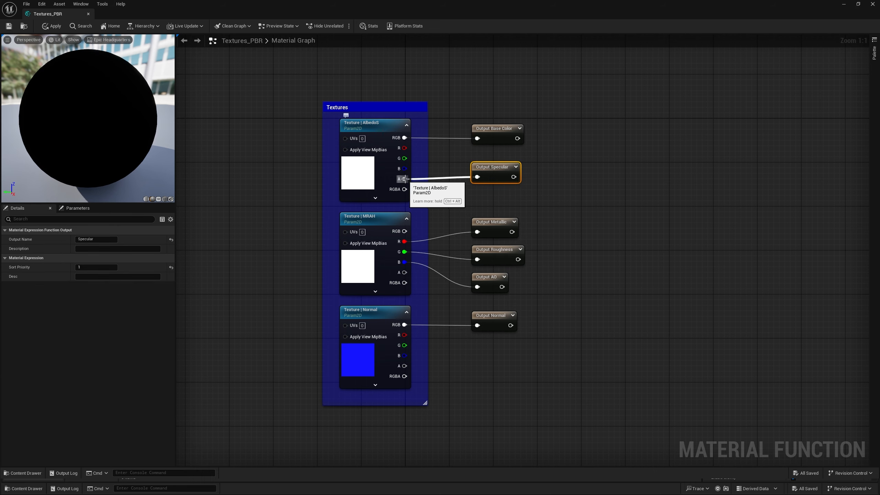
left_click(499, 225)
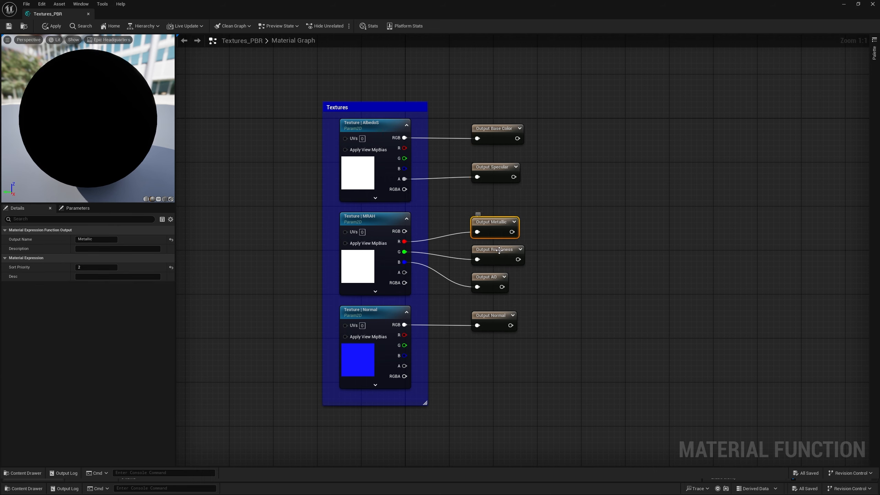
left_click(499, 250)
left_click(494, 284)
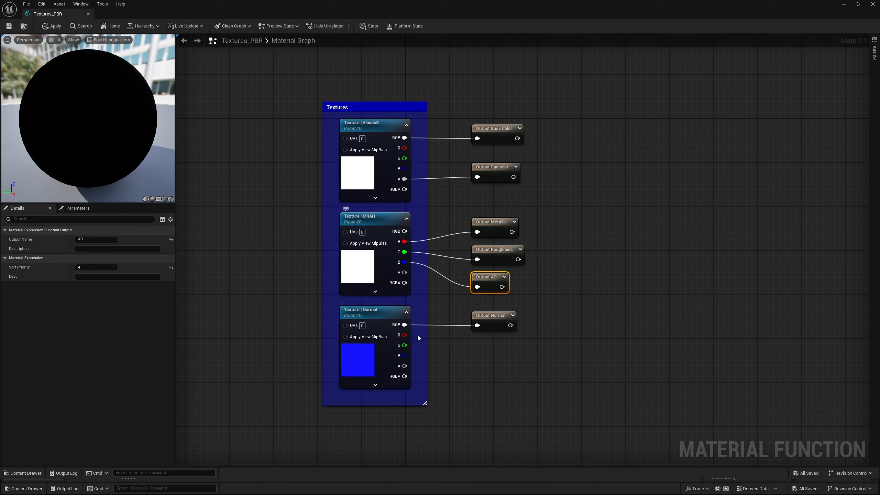
left_click(385, 327)
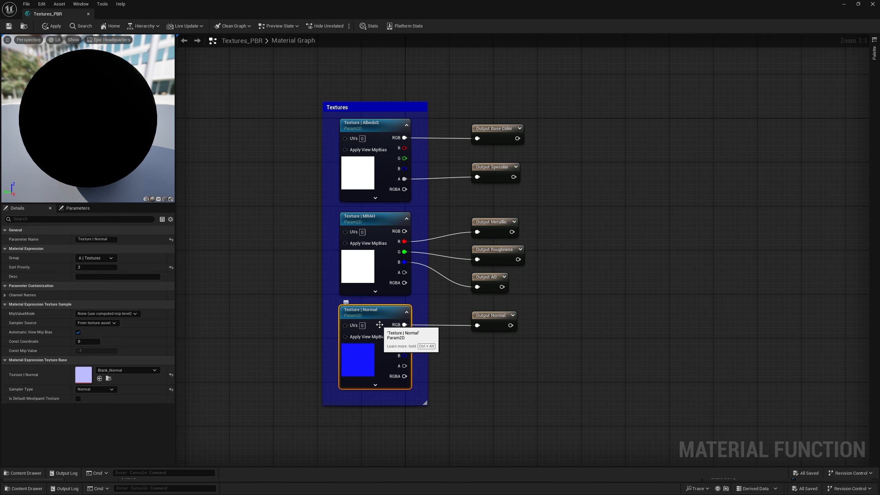
Save the Textures_PBR function, locate it in the Content Browser and shrink the material editor to a floating window
left_click(9, 26)
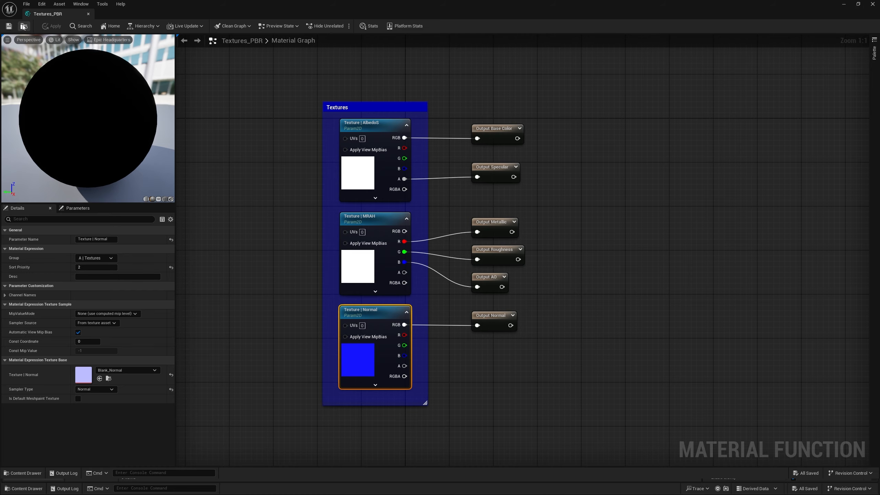
left_click(24, 27)
mouse_move(405, 40)
left_mouse_down()
mouse_move(412, 36)
mouse_move(393, 35)
left_mouse_up()
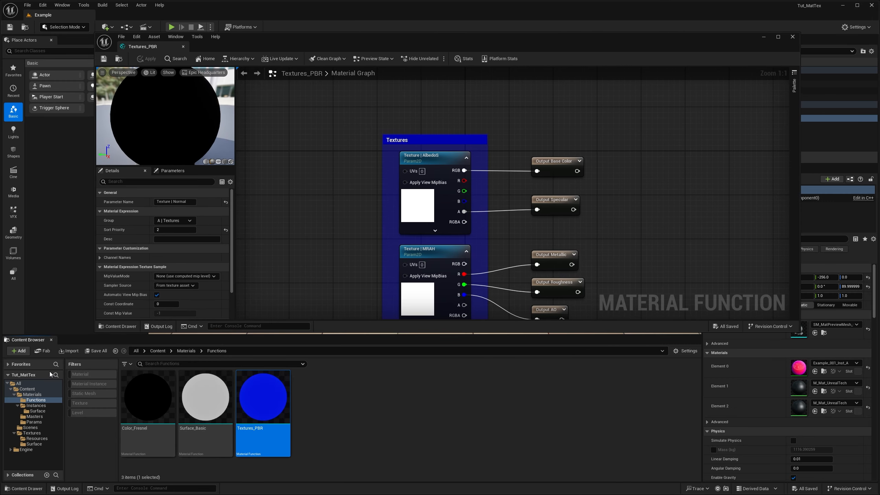
Duplicate the Example_001 material in the Masters folder, accepting the suggested name, and open the copy in the material editor
left_click(35, 417)
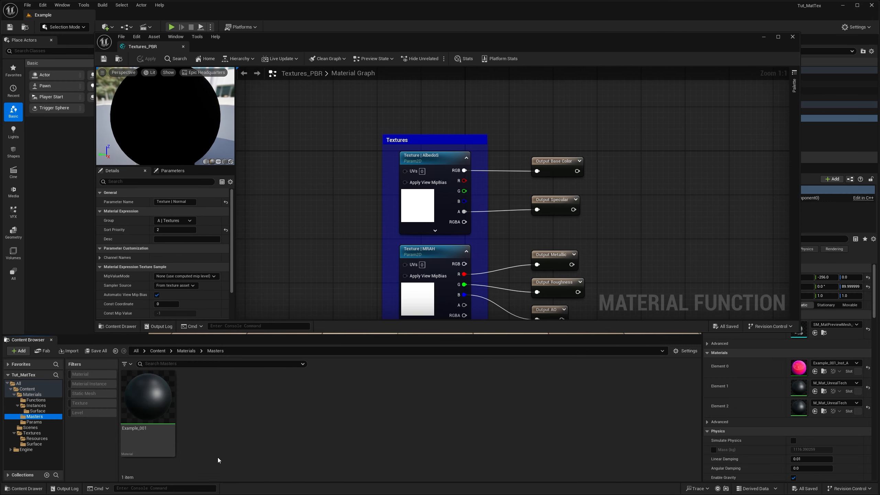
left_click(168, 397)
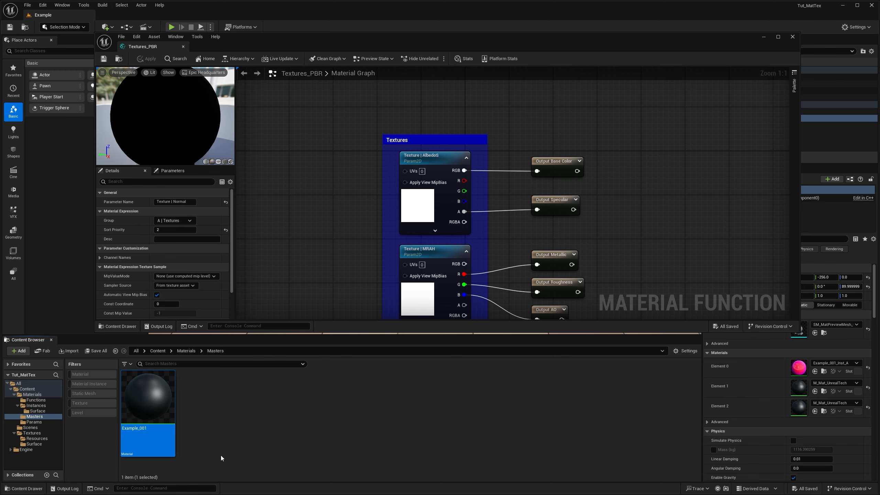
key("ctrl+d")
key("Return")
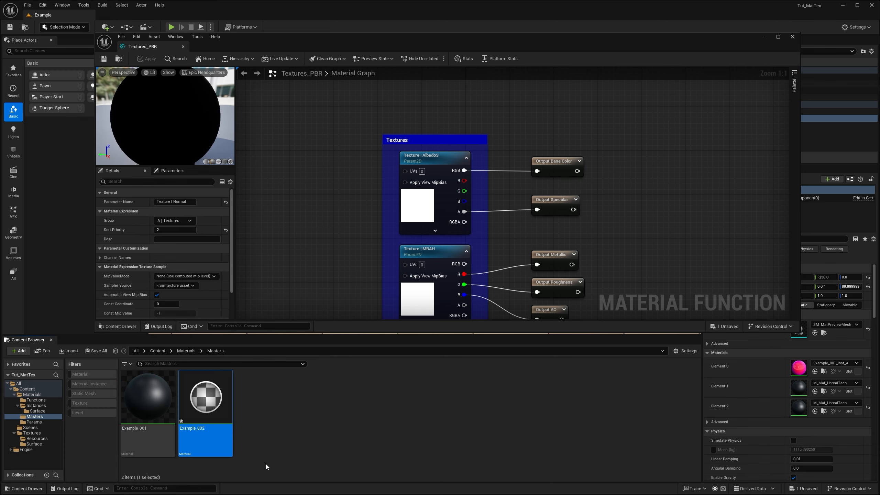
double_click(207, 406)
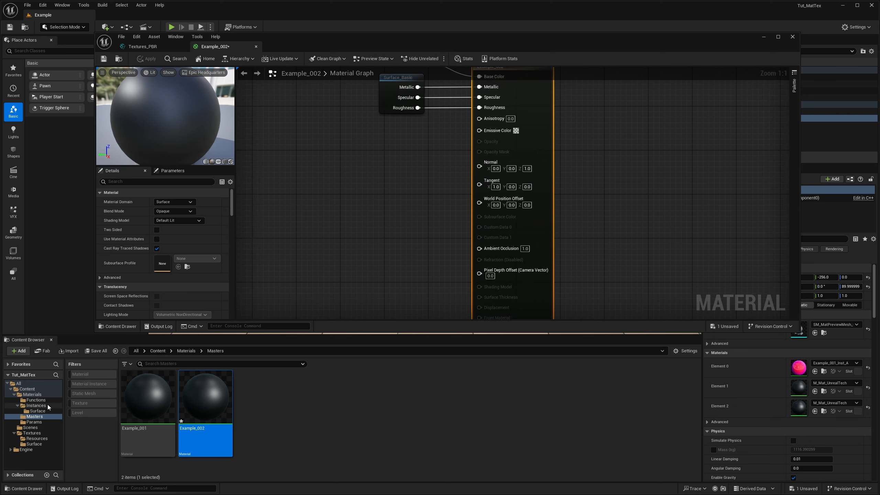
Add the Textures_PBR function from the Functions folder to the Example_002 graph and maximize the material editor
left_click(35, 400)
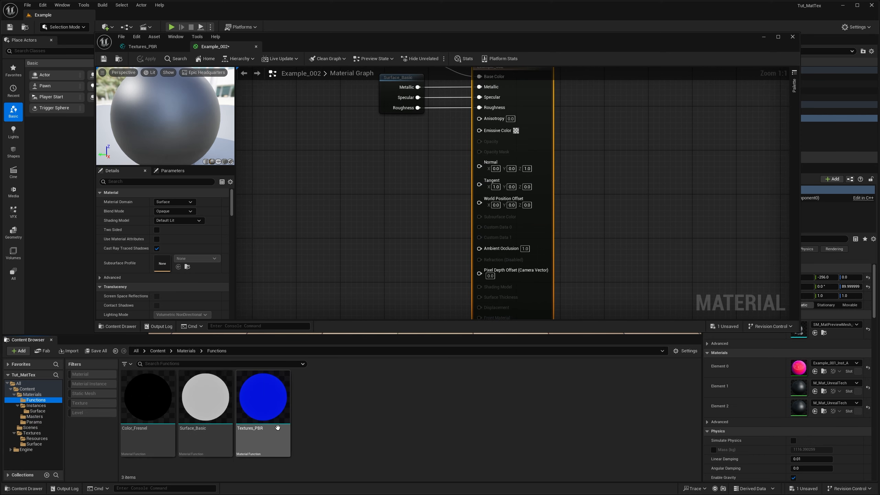
left_click_drag(256, 416, 307, 164)
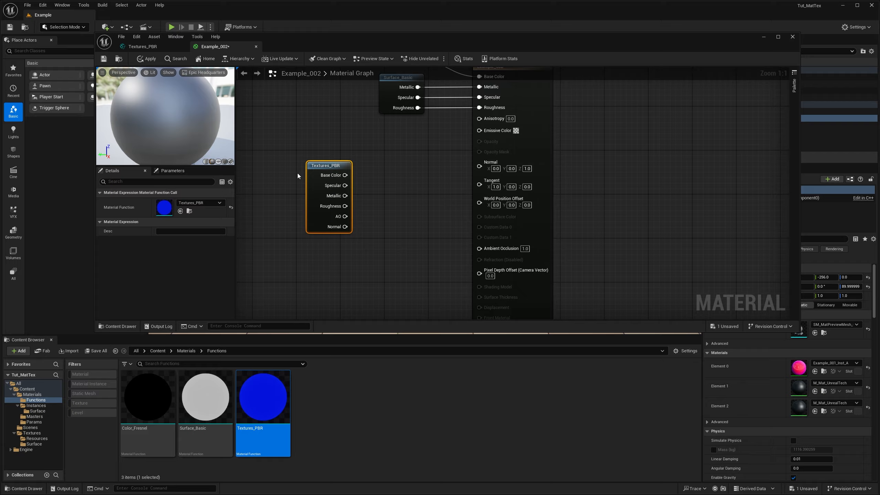
double_click(397, 40)
right_click_drag(358, 160, 386, 381)
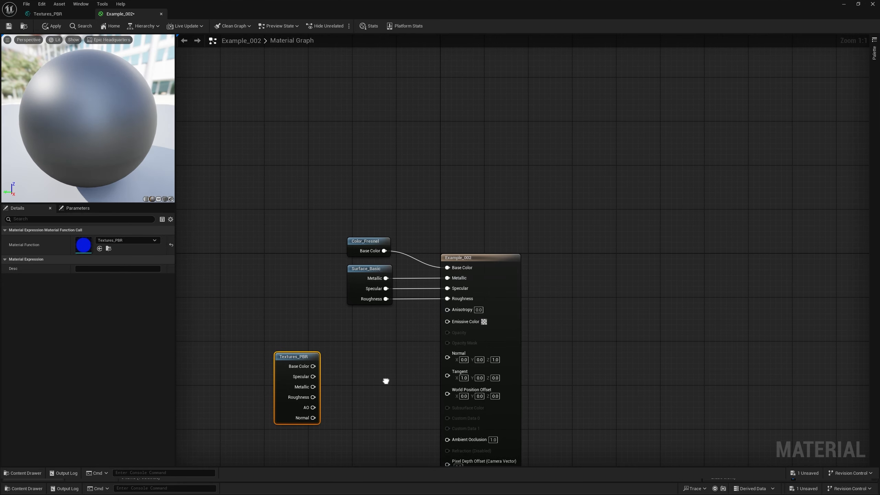
Delete the Color_Fresnel and Surface_Basic nodes and place the Textures_PBR node where they stood beside the material's result node
left_click_drag(390, 322, 362, 188)
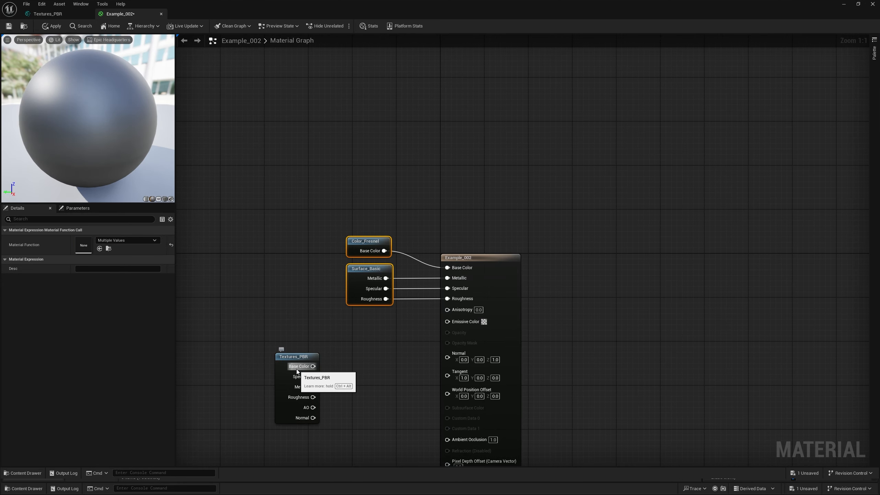
key("Delete")
left_click_drag(292, 361, 358, 256)
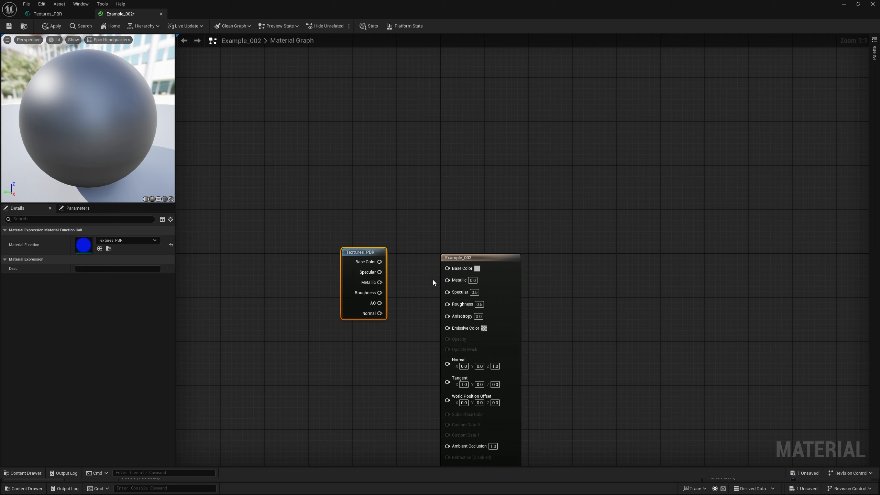
Connect the Base Color, Specular, Roughness, AO and Normal outputs of Textures_PBR to the matching inputs of Example_002
left_click_drag(451, 272, 380, 262)
left_click_drag(380, 272, 449, 294)
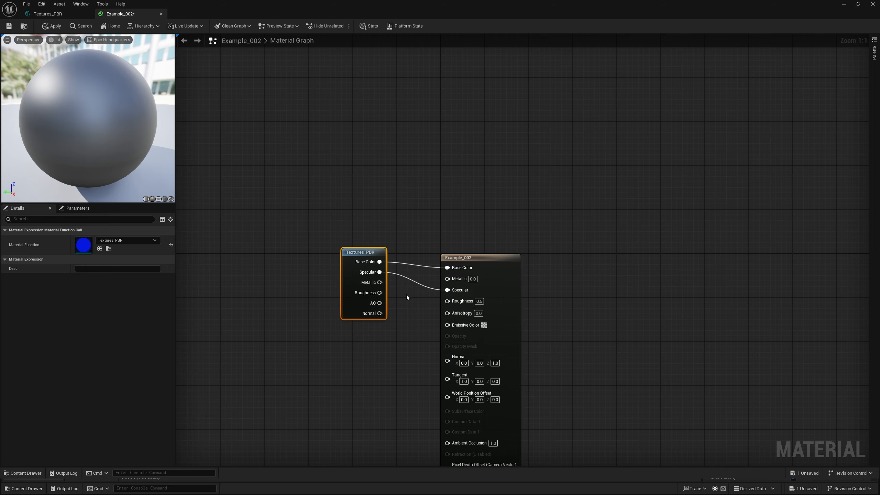
left_click_drag(380, 293, 450, 301)
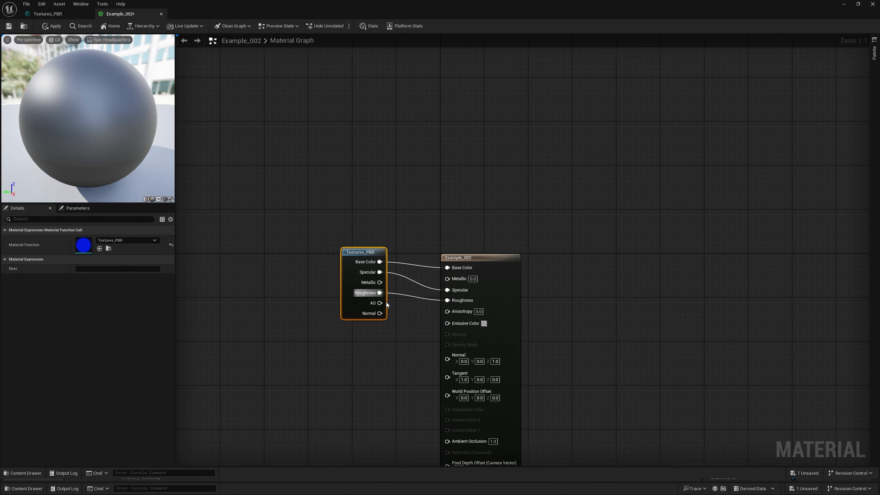
left_click_drag(381, 303, 448, 309)
right_click_drag(382, 254, 376, 289)
left_click_drag(375, 217, 445, 262)
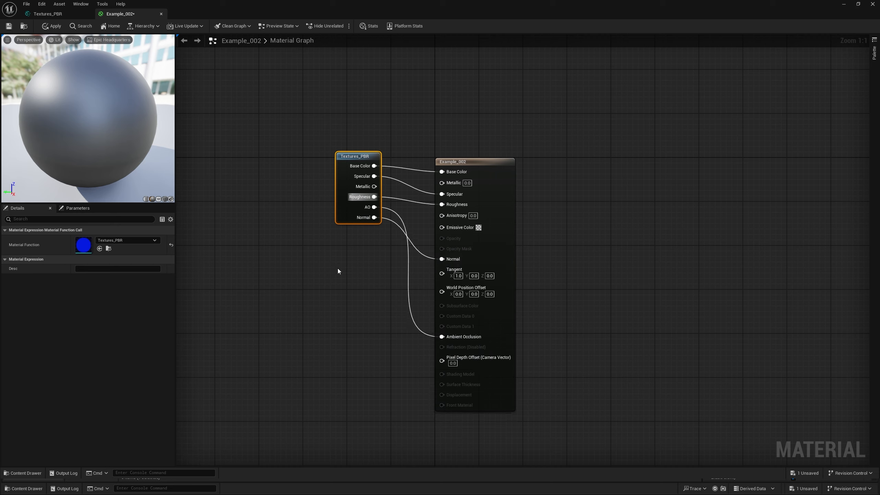
Connect the Metallic output of Textures_PBR to the material's Metallic input and save Example_002
left_click_drag(341, 204, 329, 253)
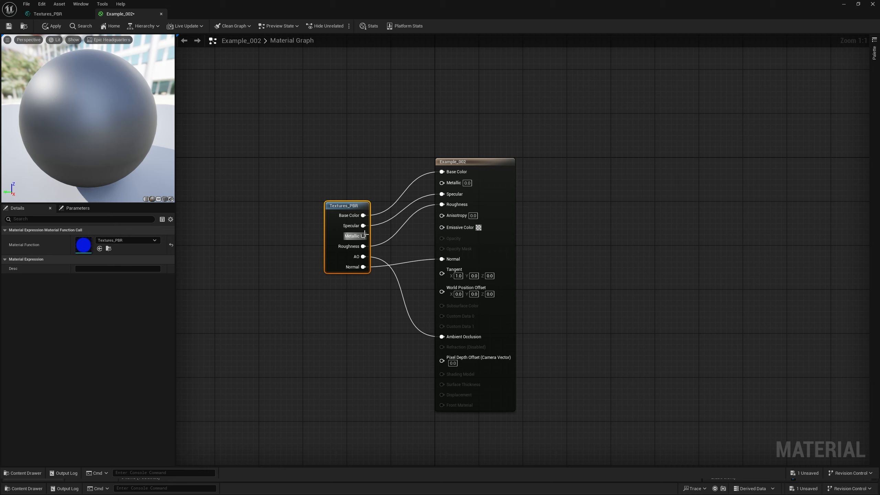
left_click_drag(363, 236, 441, 183)
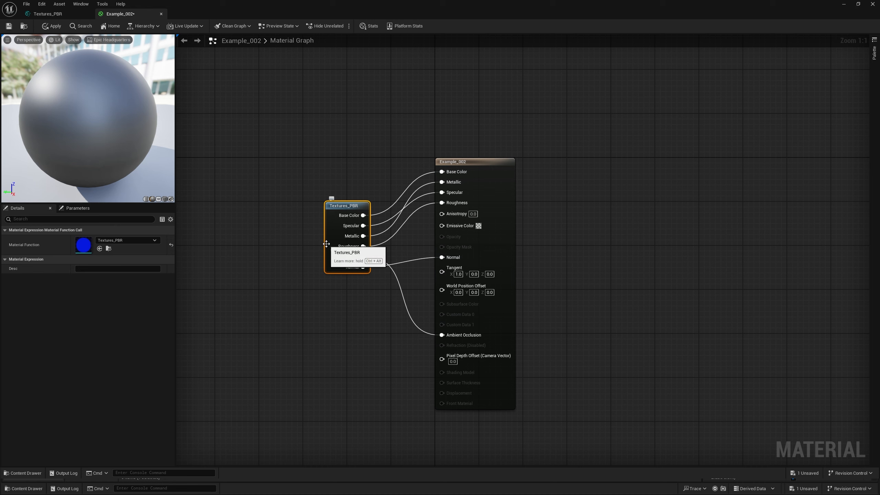
left_click(472, 181)
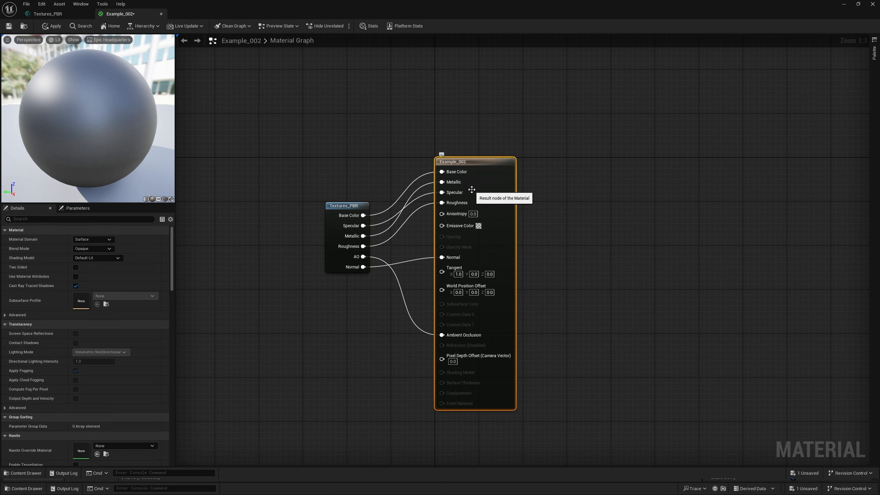
left_click(9, 26)
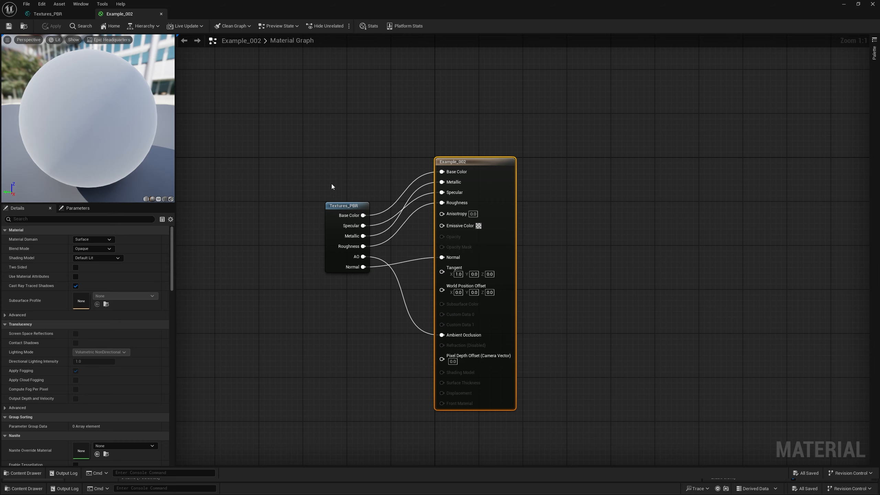
In the Textures_PBR function, swap the sort priorities of the Metallic and Specular outputs so Metallic comes first, and check Roughness
left_click(45, 14)
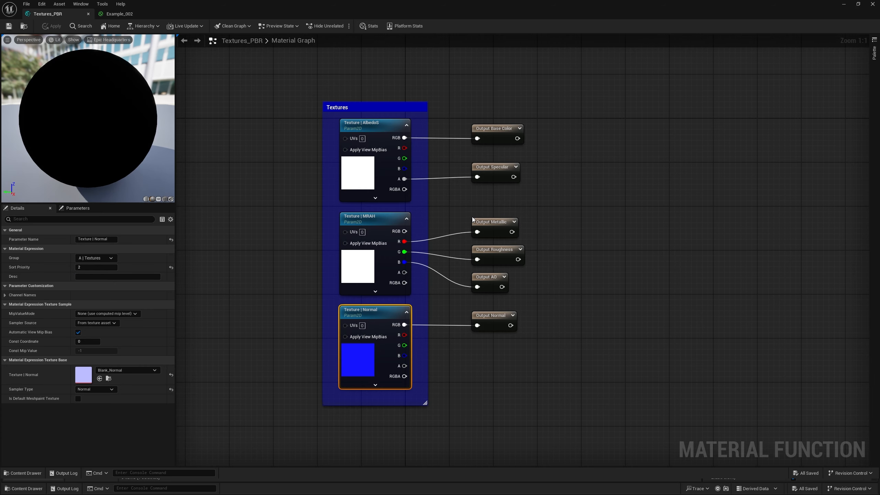
left_click(500, 138)
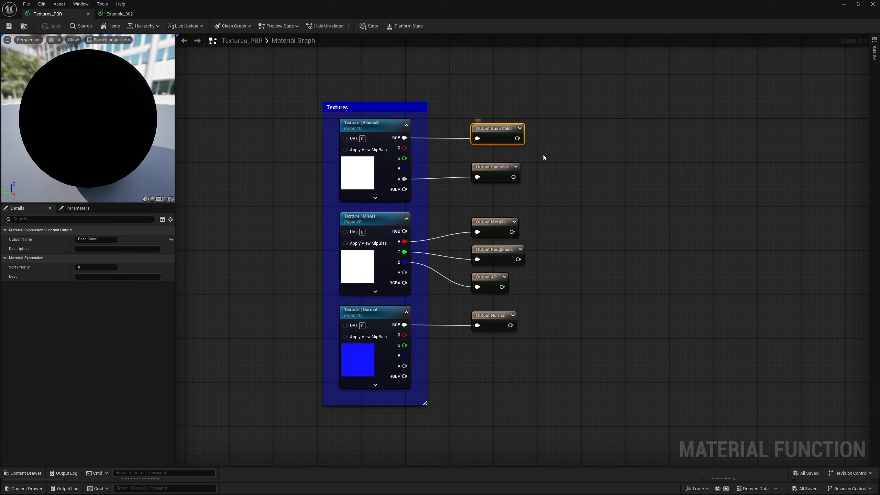
left_click(499, 221)
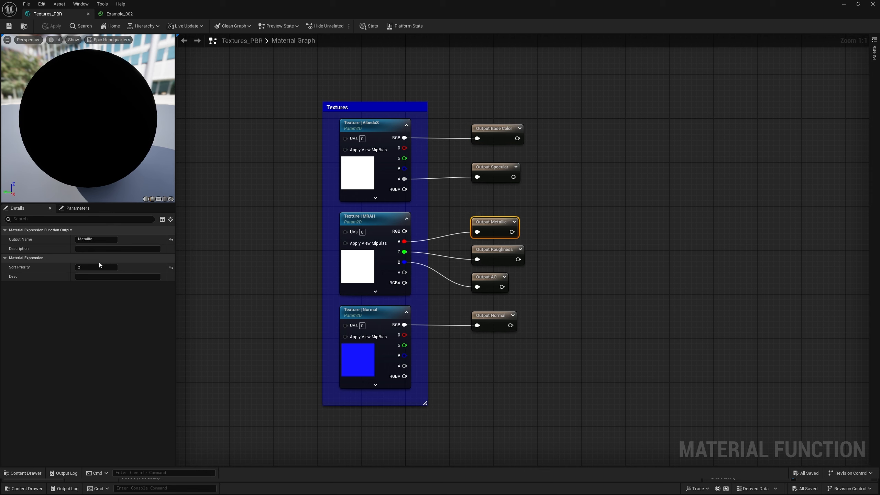
left_click(495, 176)
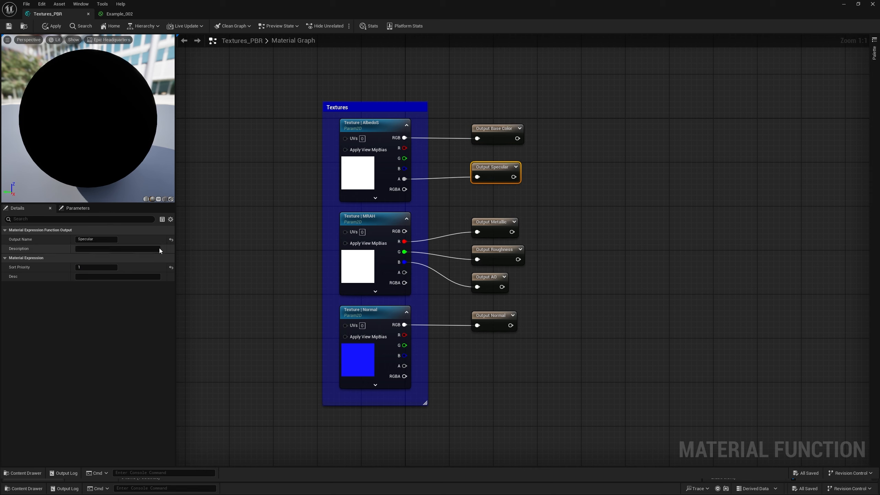
left_click(499, 253)
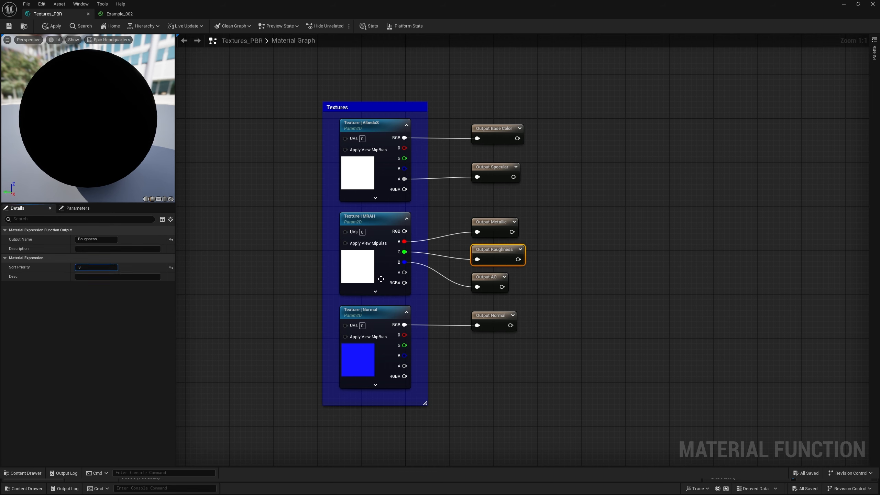
Put the Normal output ahead of AO in the sort order, setting AO's sort priority to 5, and save the function
left_click(485, 317)
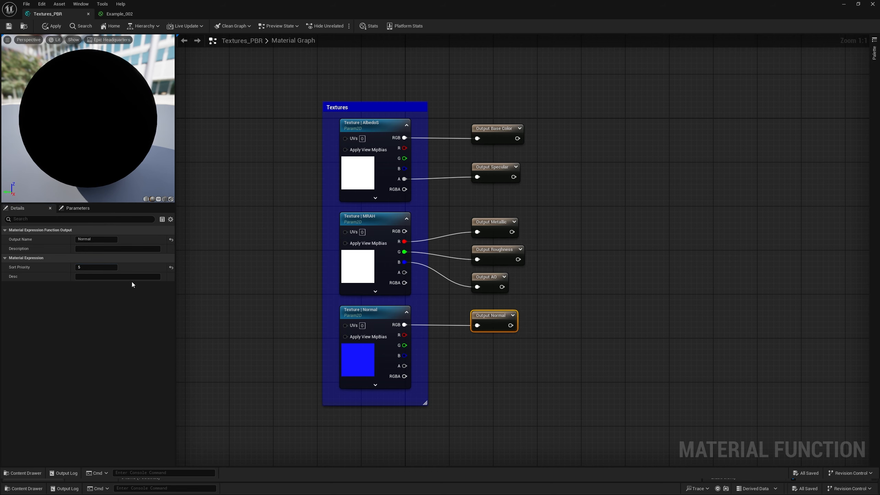
left_click(96, 267)
left_click(480, 279)
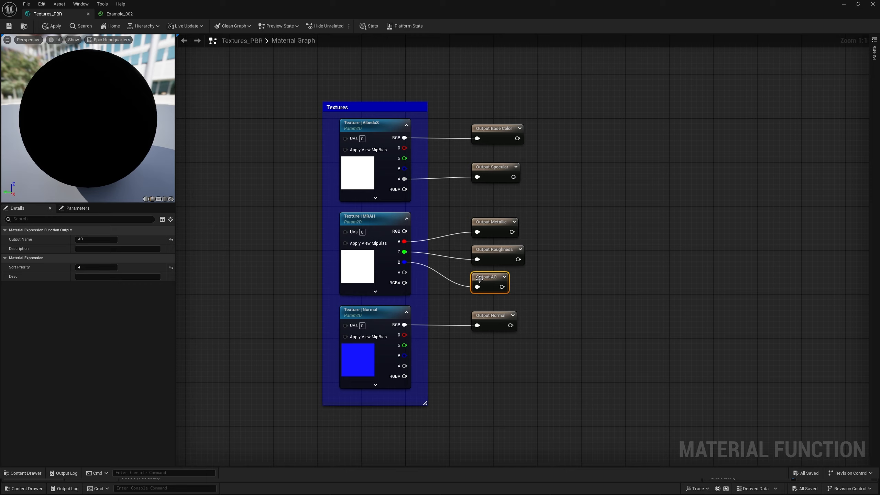
left_click(103, 262)
left_click(100, 261)
left_click(94, 268)
type("5")
key("Return")
Return to Example_002 and align the Textures_PBR node level with the result node so the upper connections run straight
left_click(121, 13)
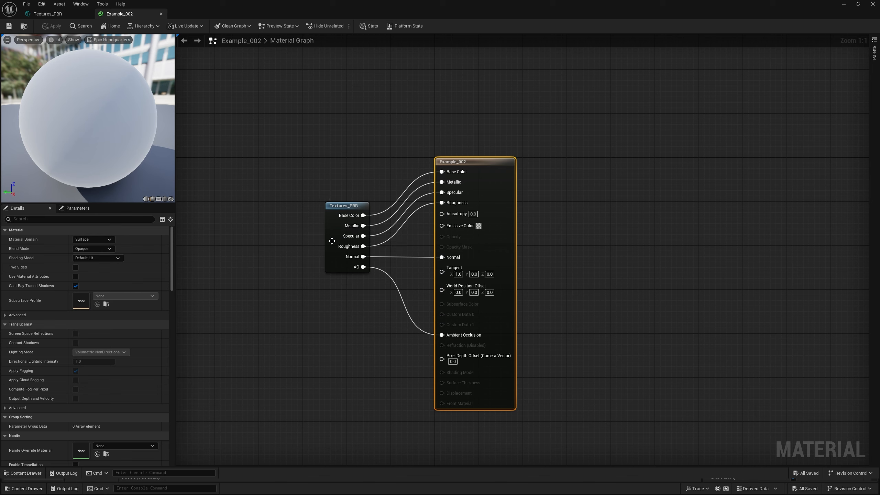
left_click_drag(332, 241, 338, 193)
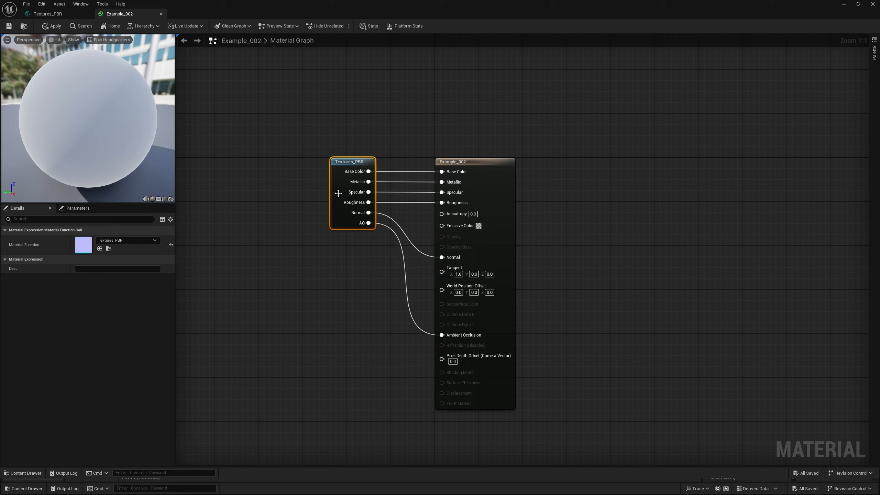
left_click(304, 311)
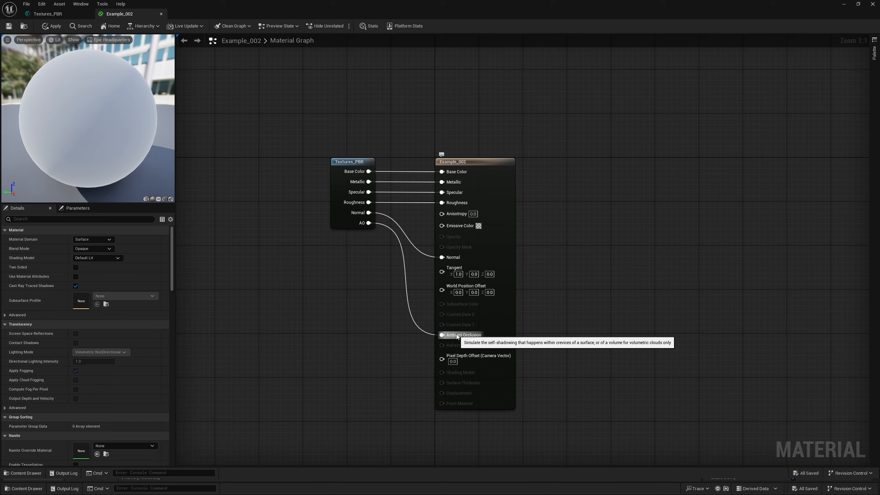
Search the project settings for "static light" and check the Allow Static Lighting option without changing it
left_click_drag(435, 11, 450, 46)
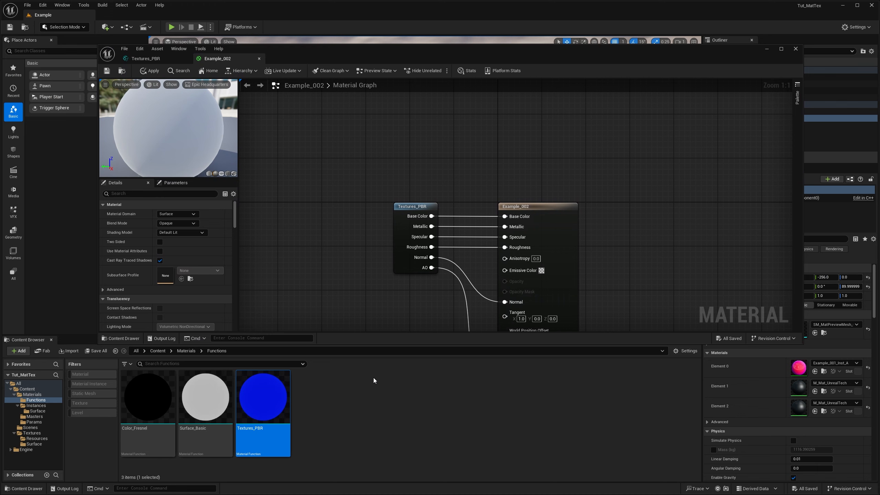
left_click(43, 5)
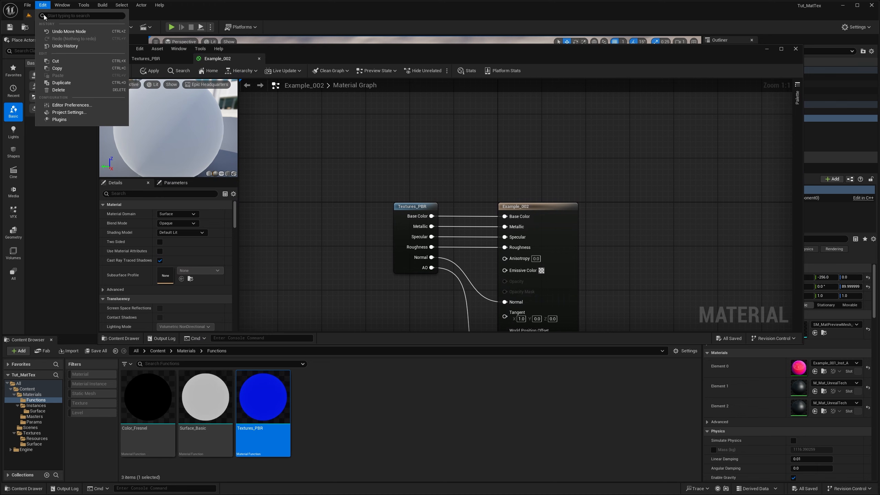
left_click(68, 114)
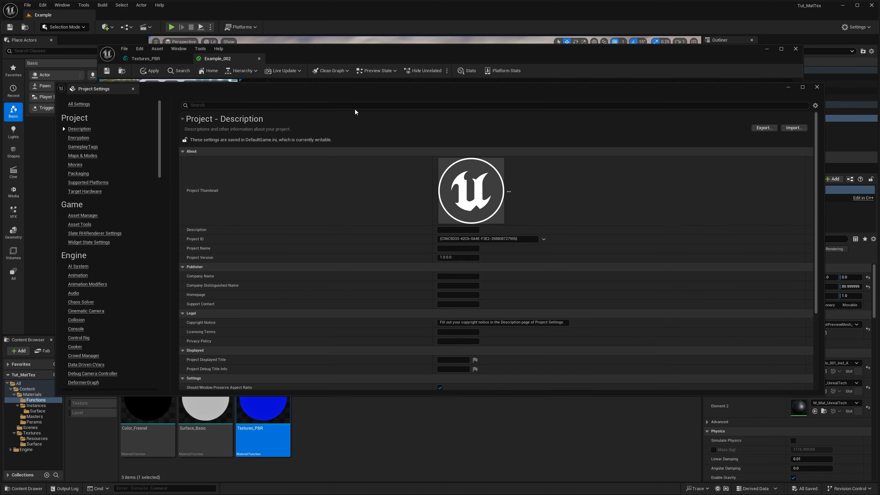
left_click(352, 106)
type("static li")
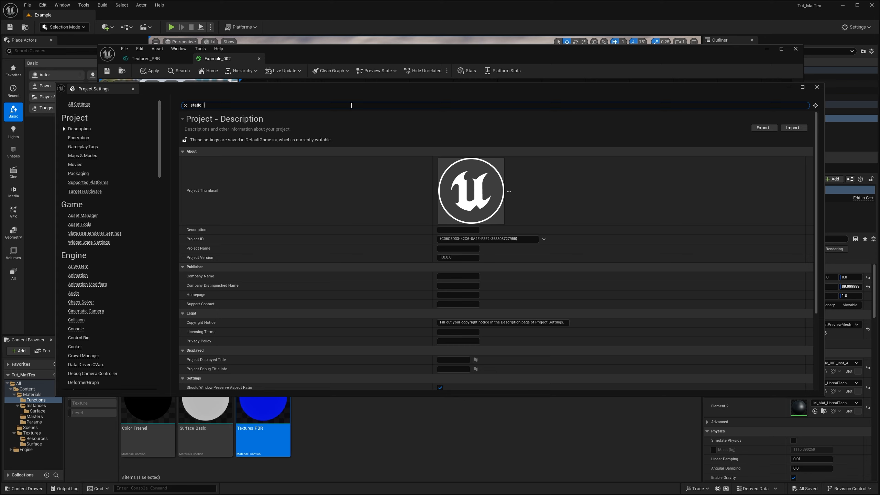
type("ght")
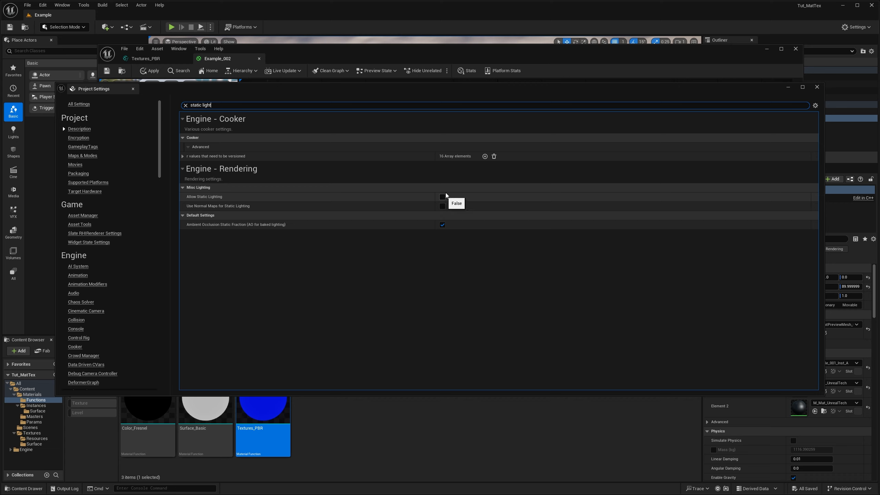
left_click(817, 88)
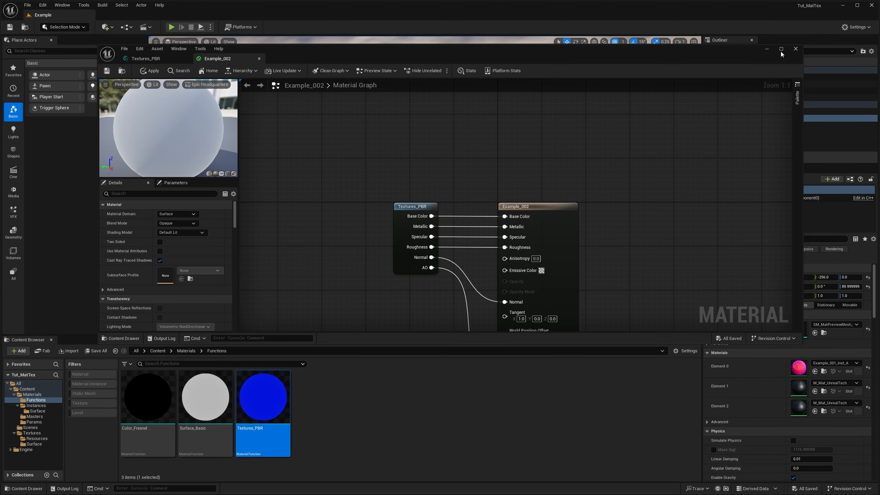
Maximize the material editor, make sure Example_002 and Textures_PBR are saved, and clear the selection in the function graph
left_click(781, 49)
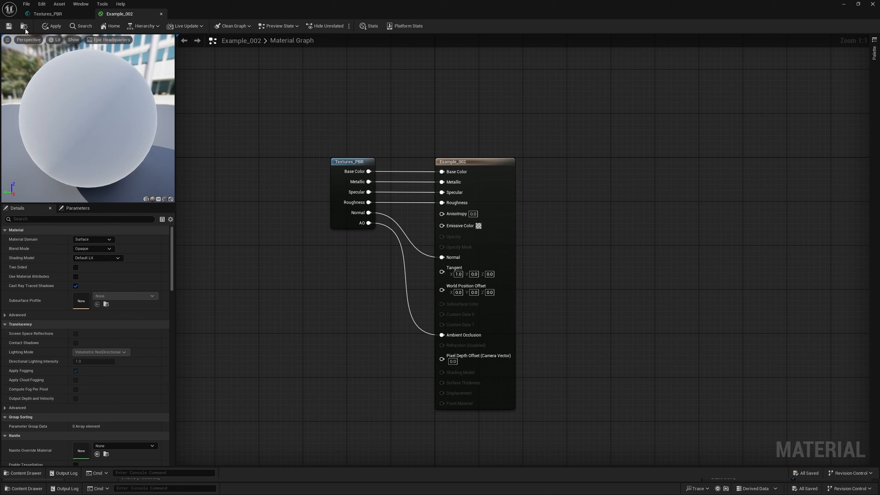
left_click(62, 14)
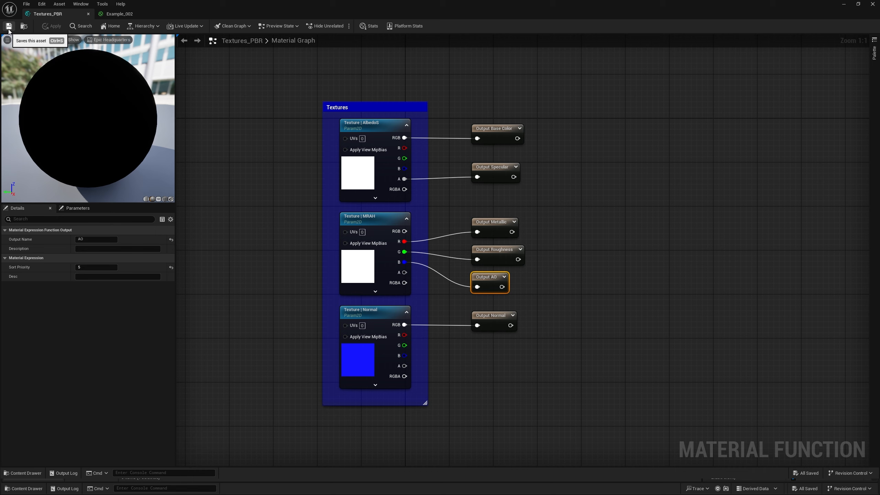
left_click(284, 241)
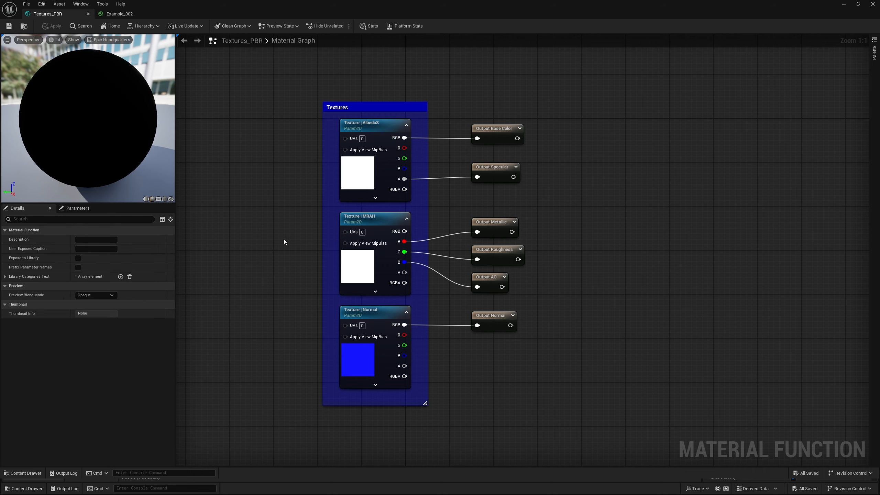
Close the material editor and show the Masters folder containing Example_002 in the Content Browser
left_click(872, 4)
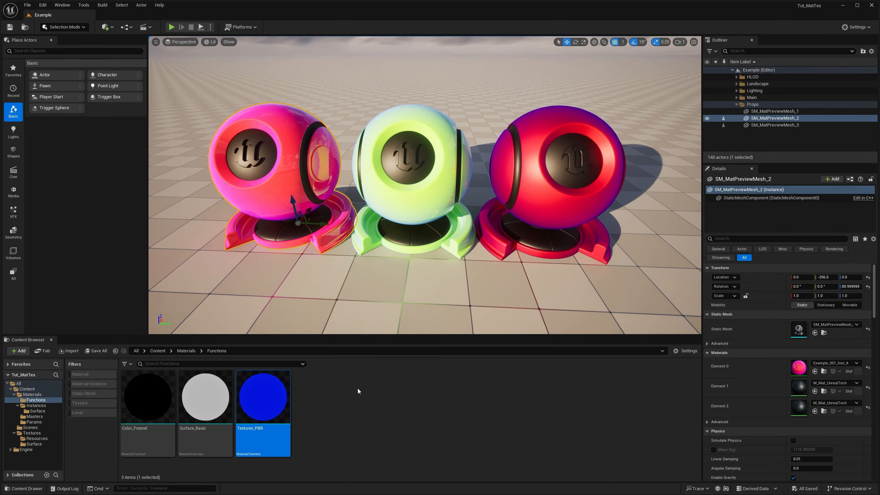
left_click(37, 411)
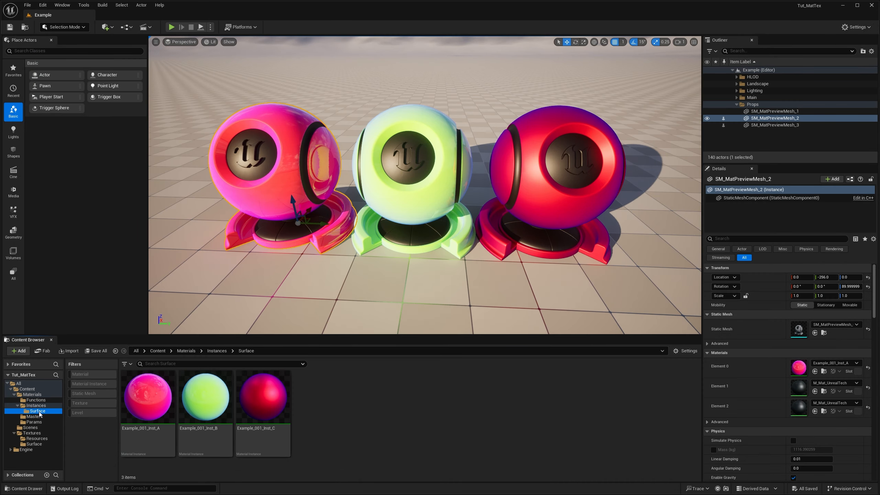
left_click(32, 417)
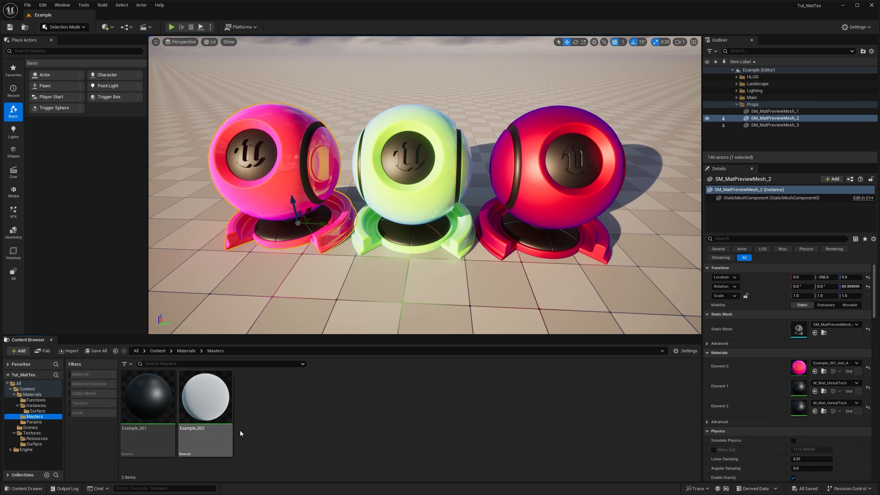
Create a material instance from Example_002 with its default name, move it into the Instances/Surface folder and open that folder
right_click(217, 405)
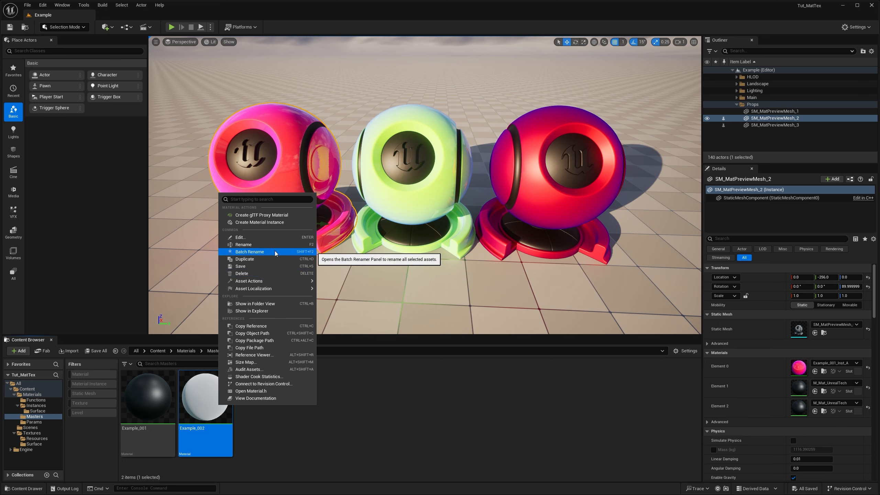
left_click(263, 225)
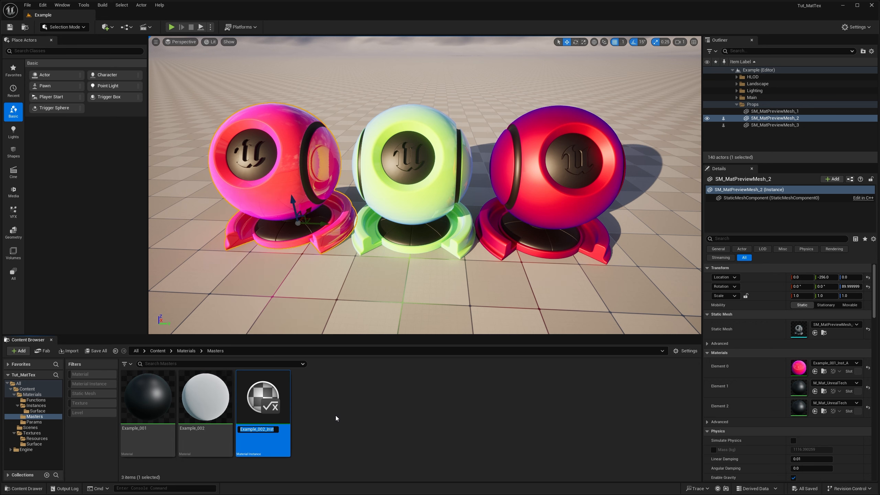
key("Return")
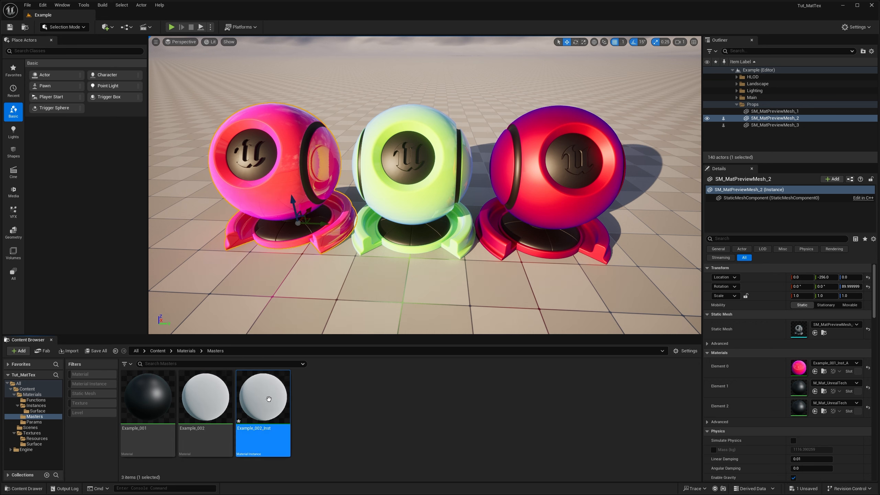
left_click_drag(262, 395, 37, 411)
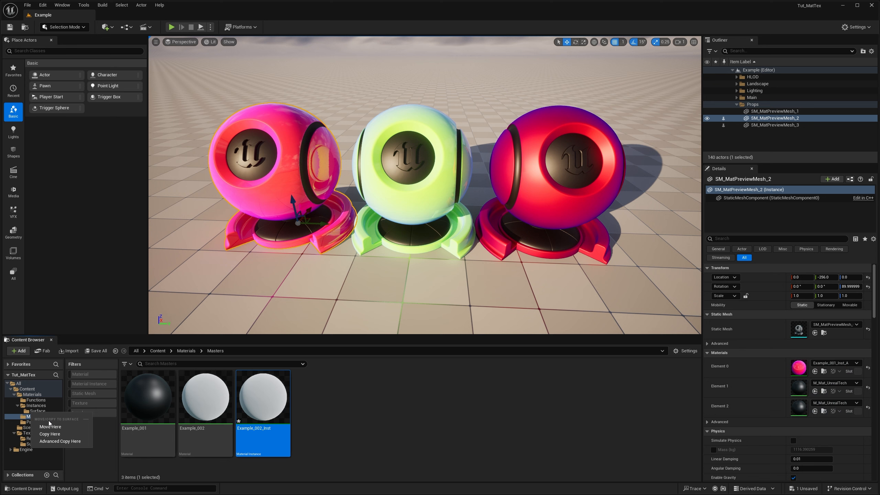
left_click(52, 423)
left_click(37, 411)
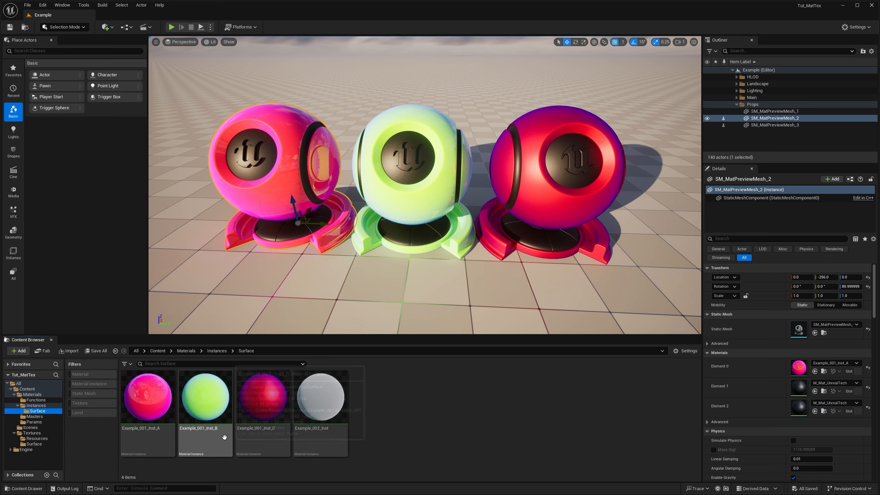
Create a folder named Simple inside the Materials/Instances folder
left_click(36, 406)
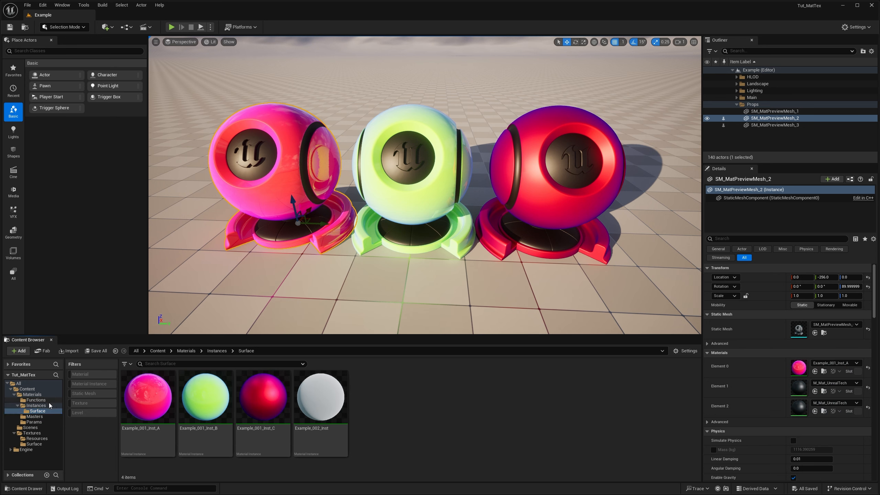
right_click(396, 422)
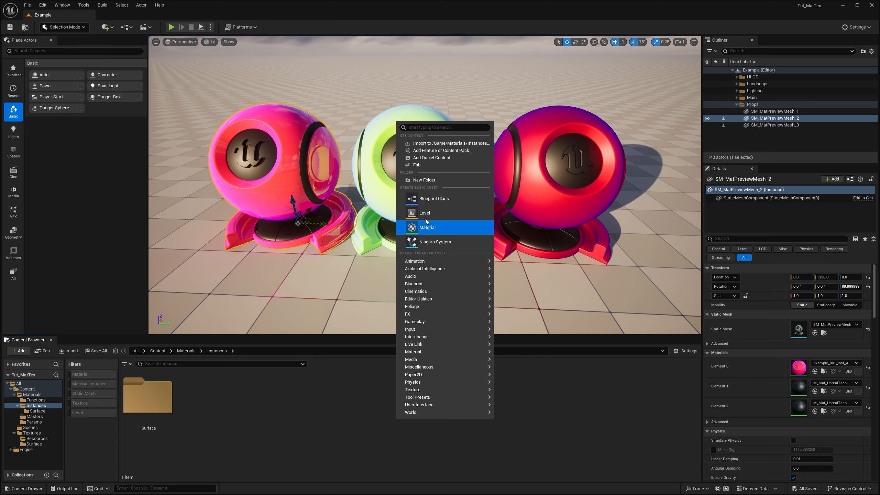
left_click(427, 180)
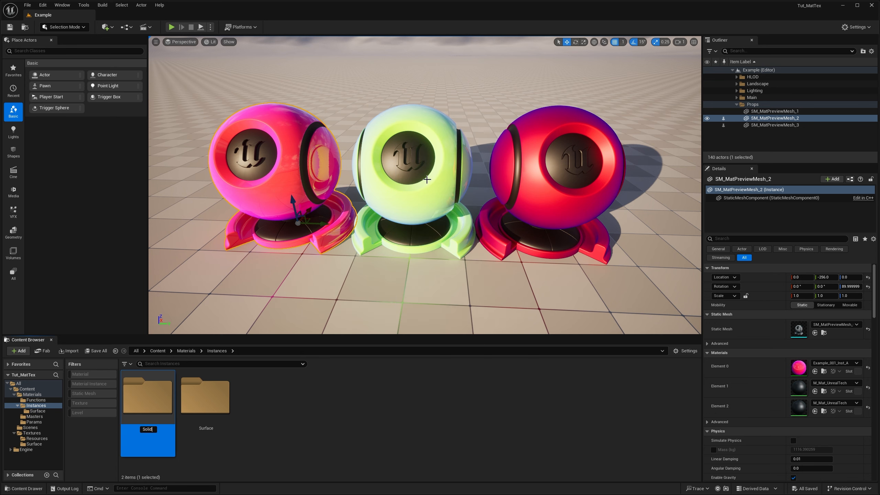
type("imple")
key("Return")
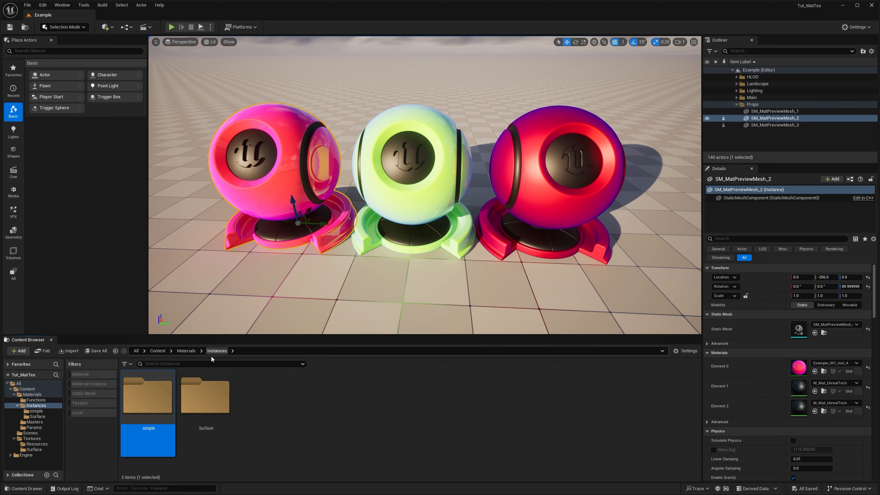
key("F2")
type("Simple")
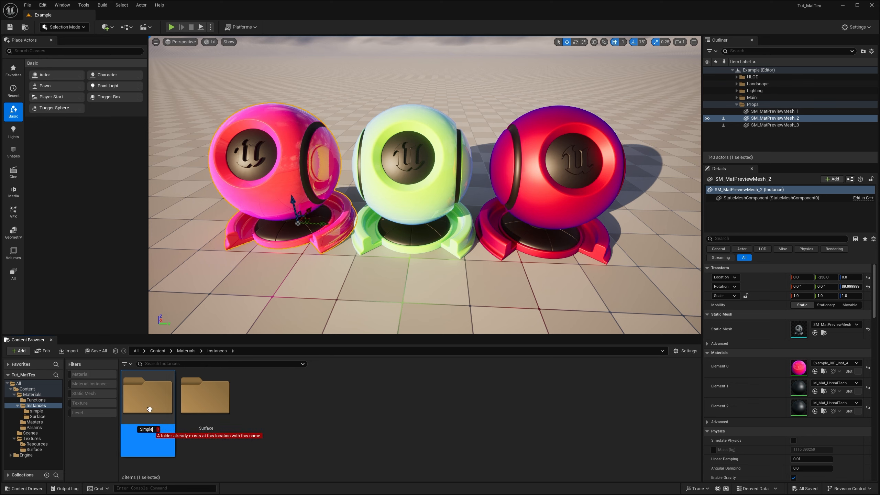
key("BackSpace")
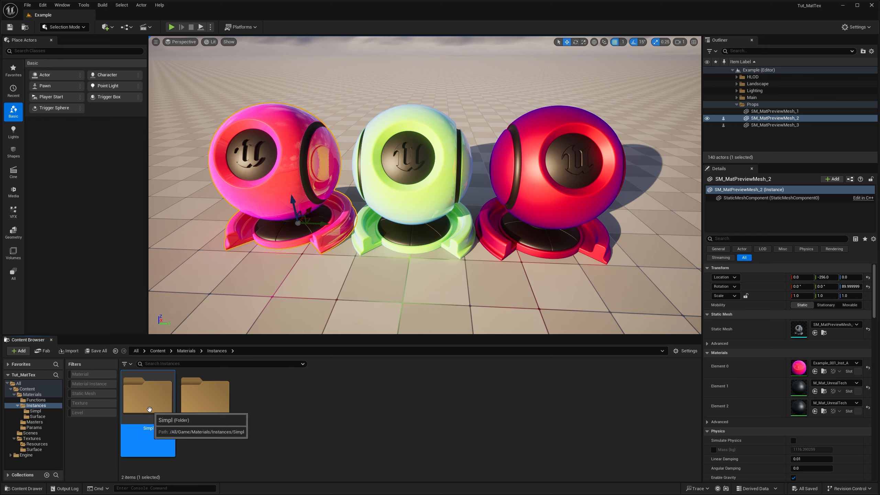
type("e")
key("Return")
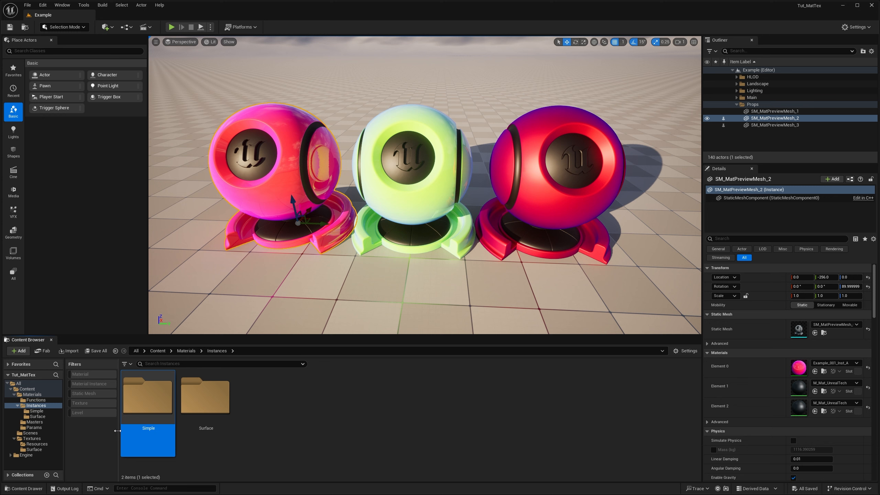
Move the material instances Example_001_Inst_A, Example_001_Inst_B and Example_001_Inst_C from the Surface folder into the Simple folder
left_click(37, 416)
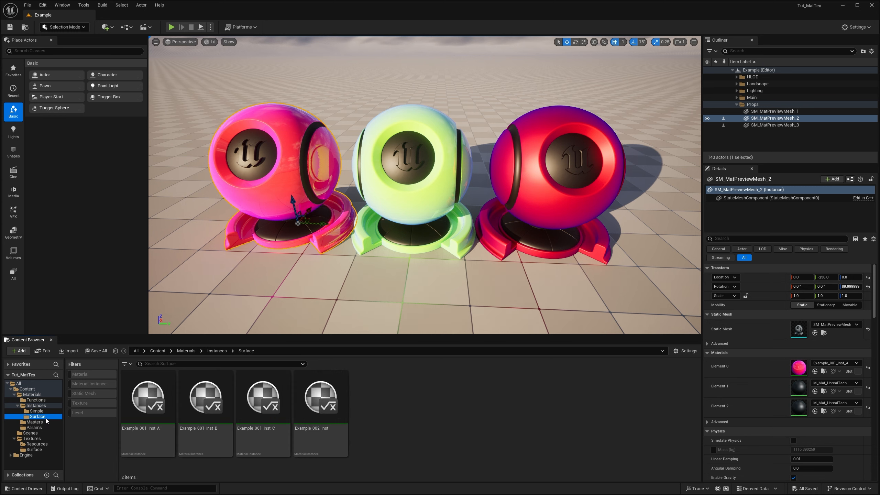
left_click(153, 415)
left_click(263, 397, "shift")
left_click_drag(150, 395, 33, 412)
left_click(51, 426)
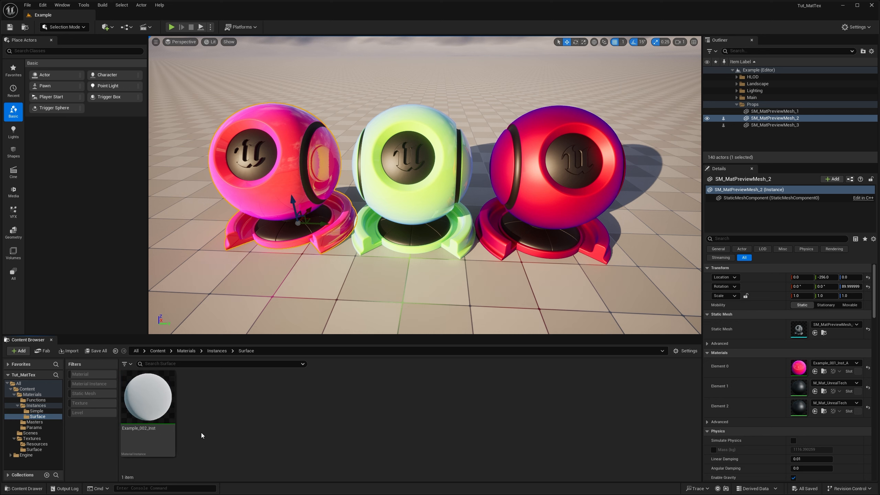
Duplicate the middle green preview mesh forward of the row and set the copy's X location to -256
left_click(152, 412)
mouse_move(142, 403)
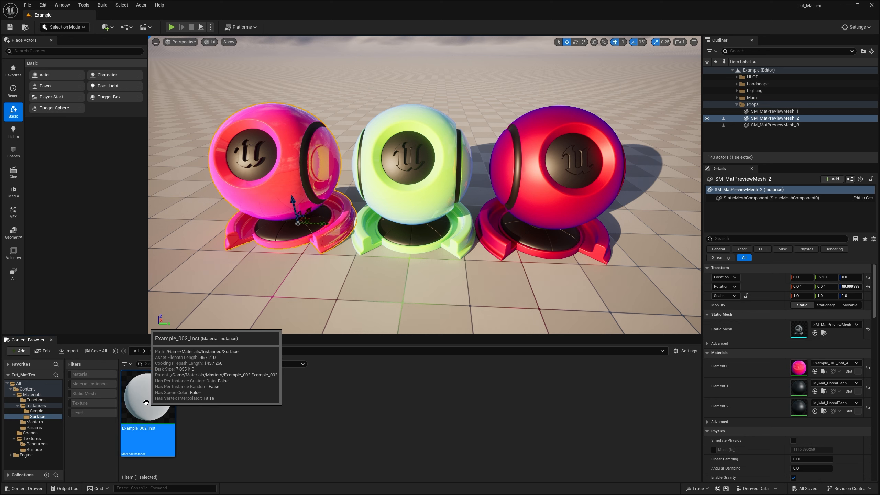
key("s")
right_click_drag(381, 243, 349, 244)
left_click(406, 205)
key("d")
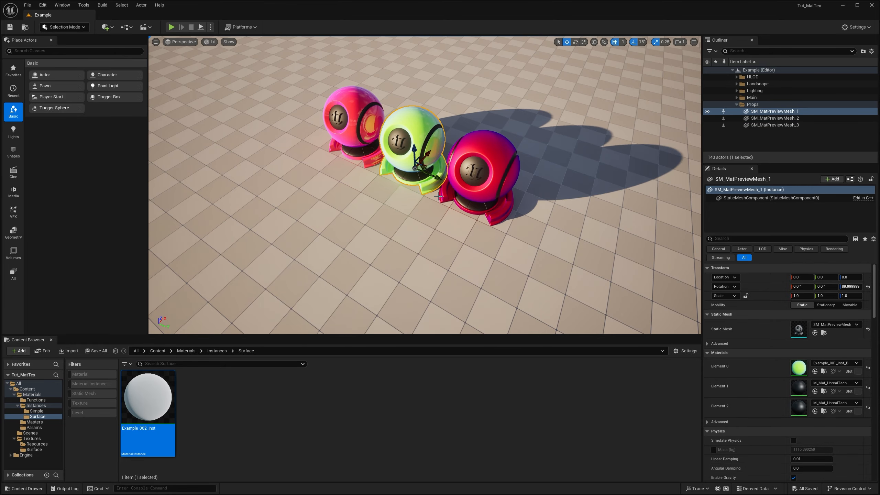
left_click_drag(429, 154, 493, 219, "alt")
left_click(803, 277)
type("-")
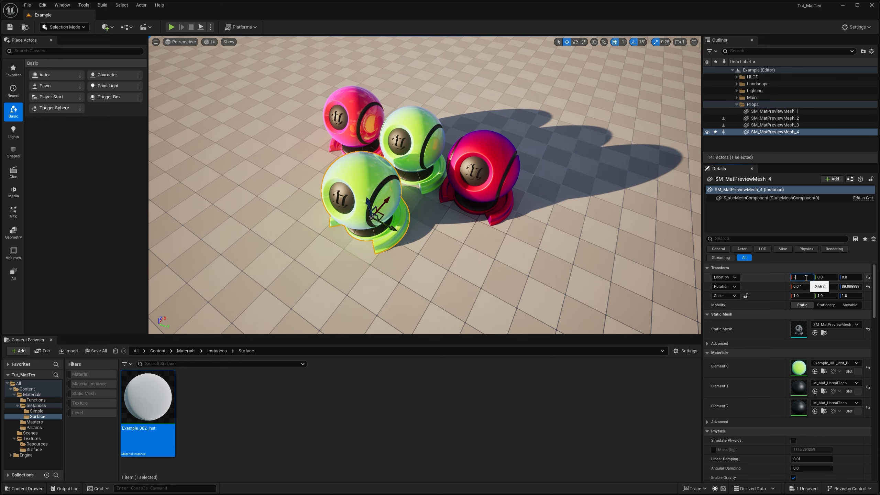
type("256")
key("Return")
Assign the Example_002_Inst material to the duplicated preview mesh in front
key("a")
right_click_drag(483, 198, 538, 180)
key("d")
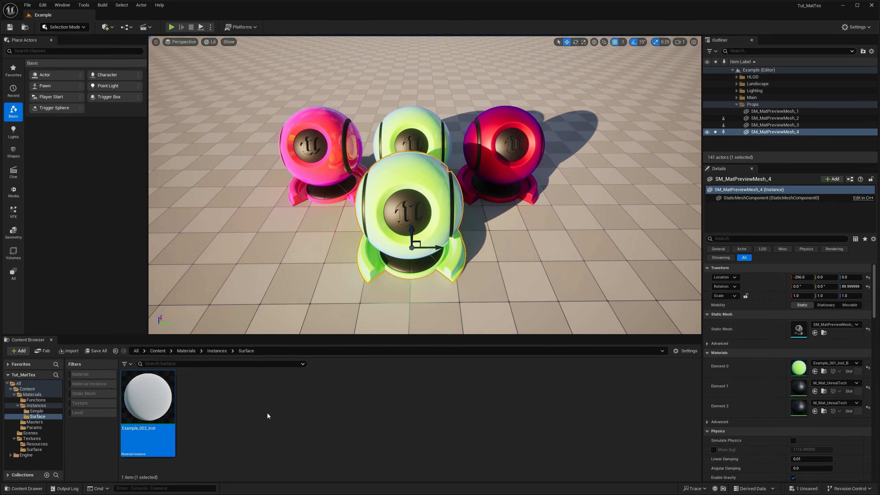
left_click_drag(156, 408, 409, 168)
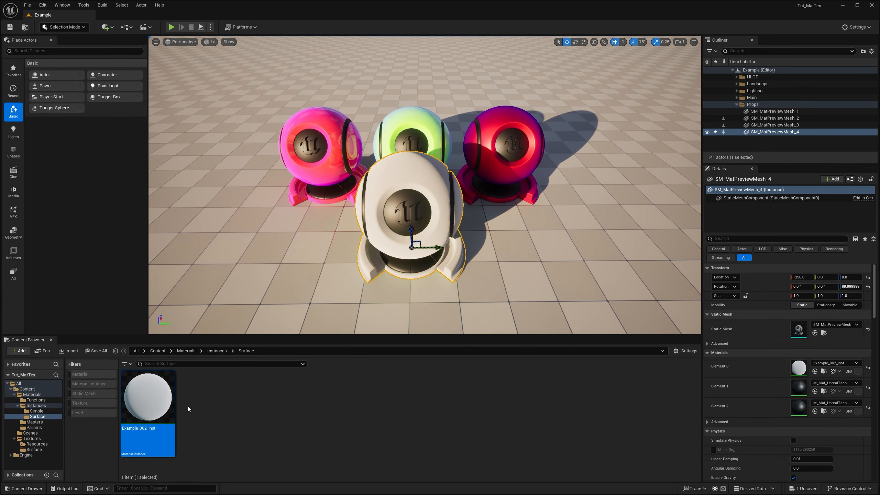
Open Example_002_Inst in a window beside the preview meshes and enable its AlbedoS, MRAH and Normal texture overrides
double_click(149, 398)
left_click_drag(659, 7, 483, 137)
left_click_drag(142, 125, 670, 52)
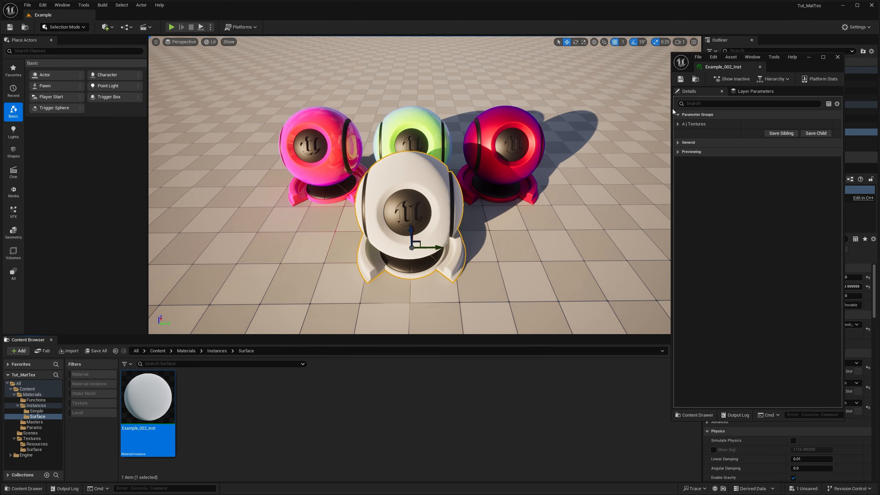
mouse_move(661, 114)
right_mouse_down()
mouse_move(624, 115)
mouse_move(663, 116)
right_mouse_up()
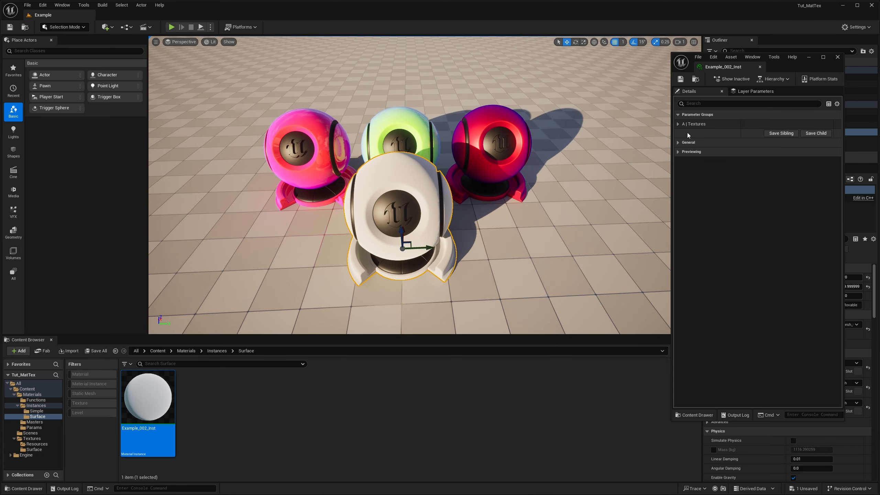
left_click(678, 124)
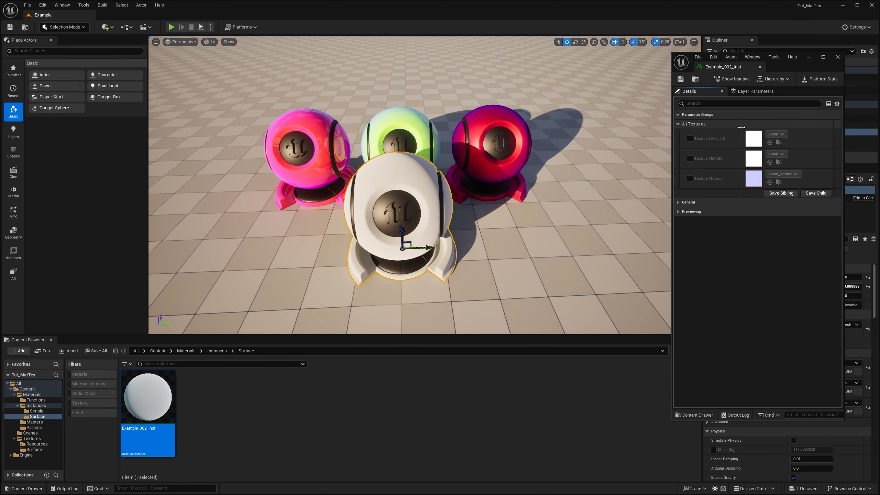
left_click_drag(741, 128, 753, 129)
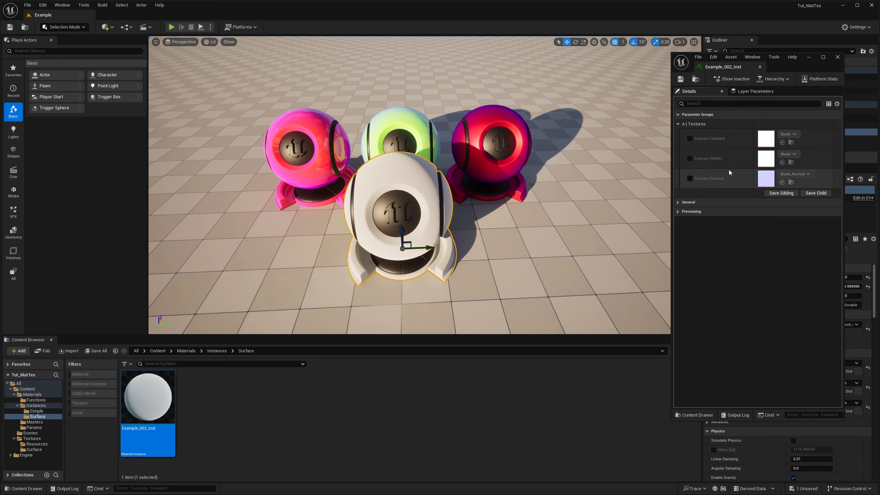
left_click(690, 178)
left_click(690, 158)
left_click(690, 138)
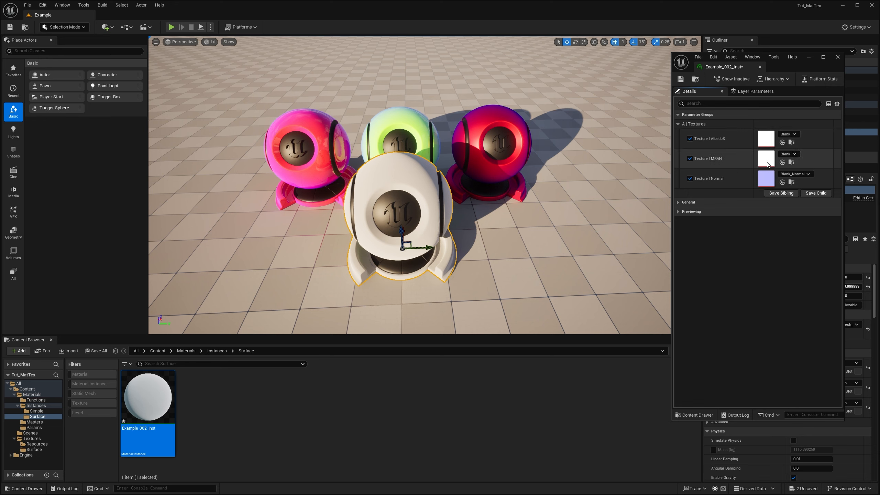
Assign Ground_001_AlbedoS, Ground_001_MRAH and Ground_001_Normal from the Textures/Surface folder to the instance's matching texture parameters
left_click(34, 449)
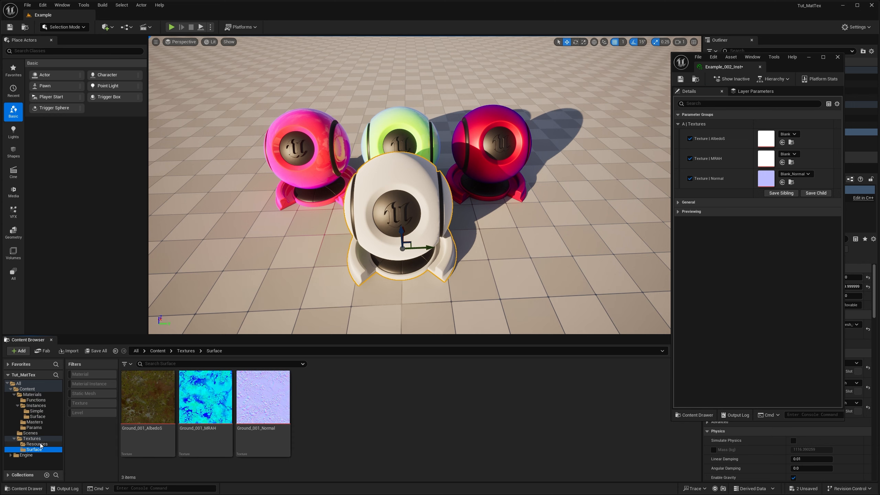
mouse_move(143, 406)
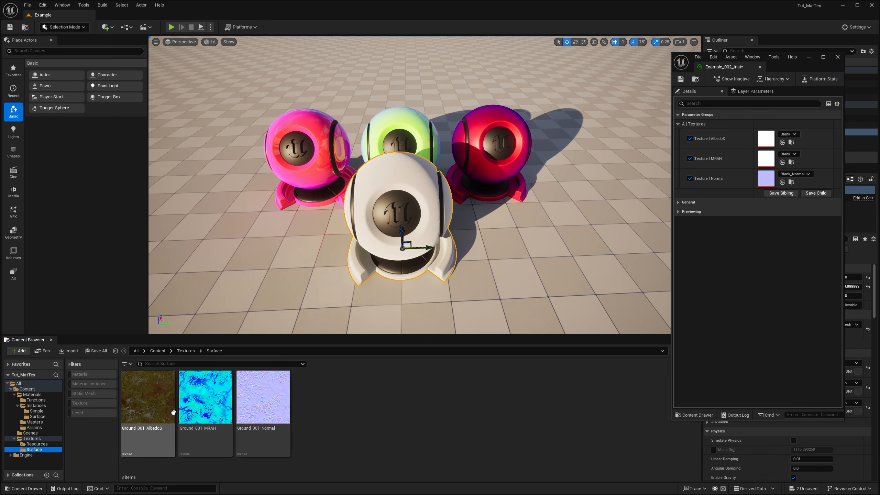
left_click_drag(147, 403, 766, 139)
left_click_drag(206, 397, 766, 158)
left_click_drag(263, 397, 764, 178)
right_click_drag(519, 201, 392, 177)
left_click_drag(427, 177, 450, 194, "alt")
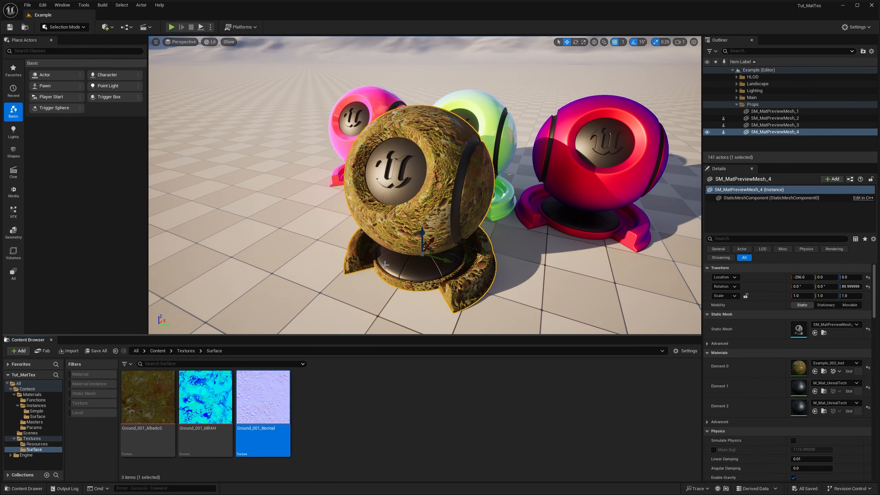
right_click_drag(423, 187, 417, 178)
right_click_drag(361, 313, 340, 292)
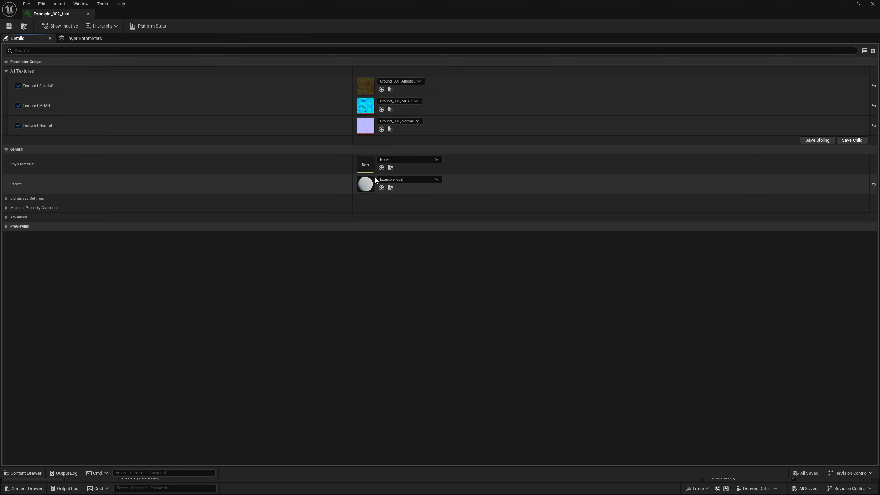
Open the parent material Example_002 and its Textures_PBR function, and select the three texture parameter nodes to examine their UV inputs
double_click(362, 186)
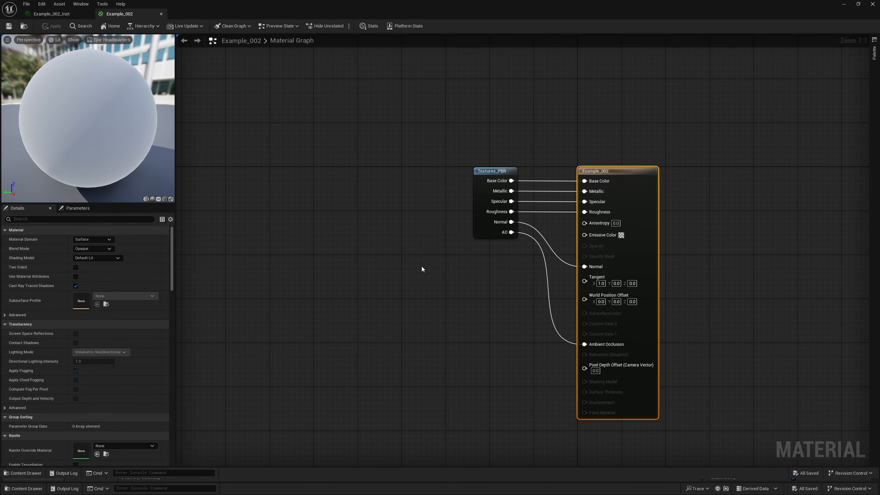
double_click(486, 222)
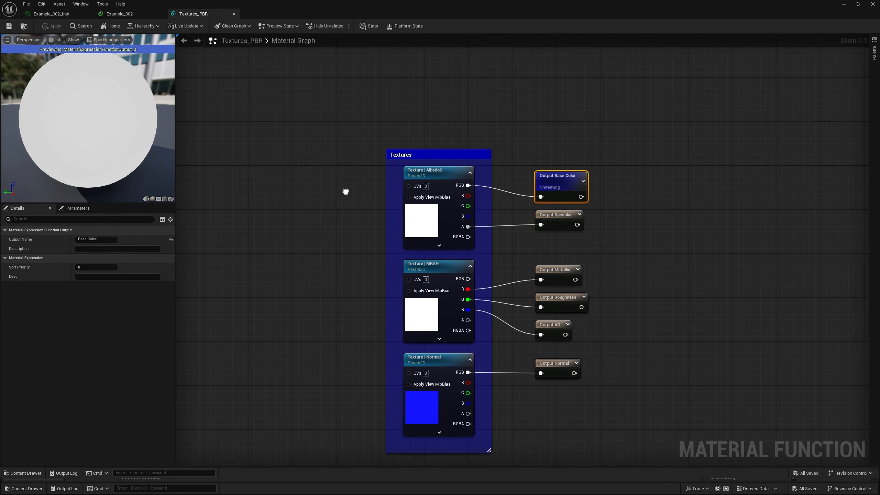
right_click_drag(346, 190, 395, 183)
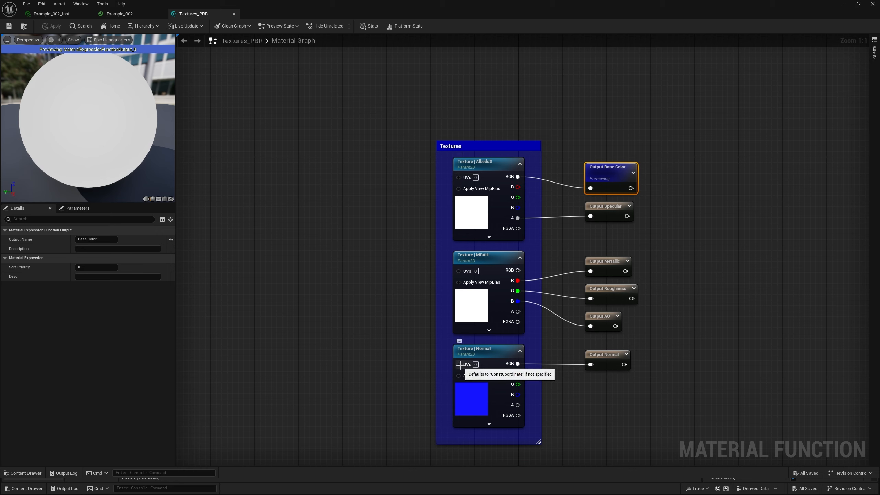
left_click_drag(448, 189, 458, 385)
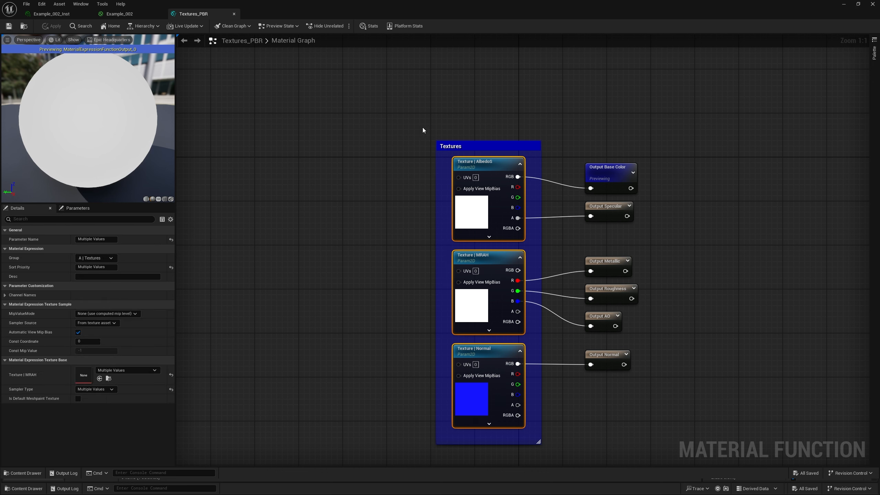
Create a material function named SurfaceAdjustment_Basic in the Materials/Functions folder
left_click_drag(396, 3, 566, 37)
left_click(35, 400)
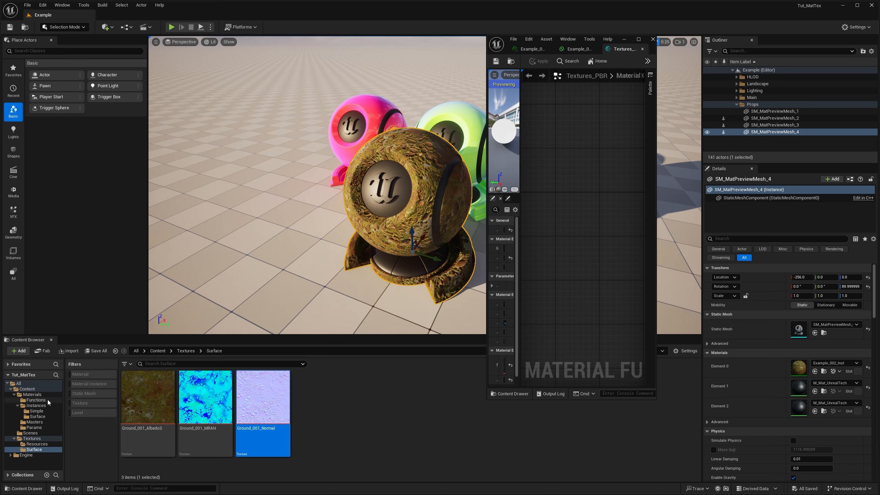
right_click(383, 439)
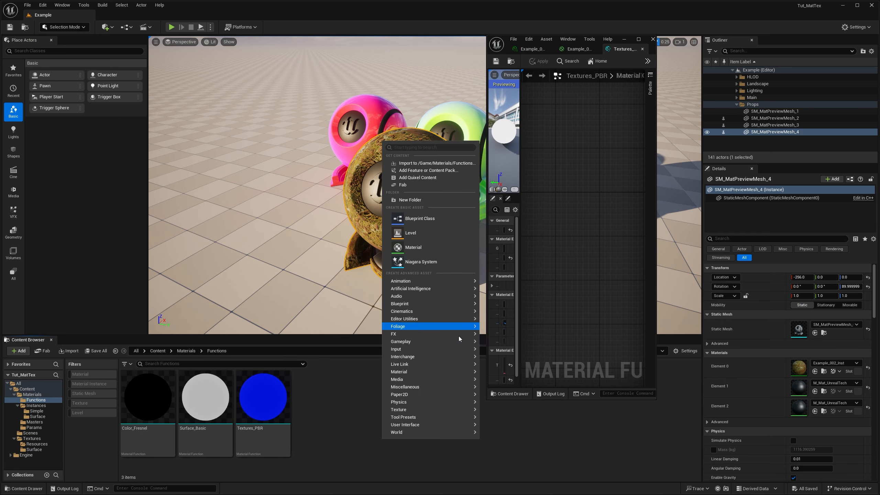
mouse_move(463, 372)
mouse_move(498, 422)
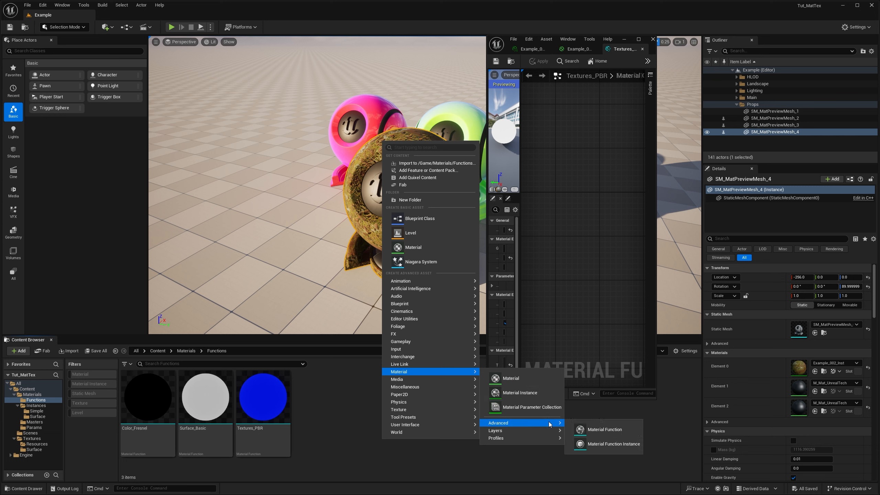
left_click(591, 430)
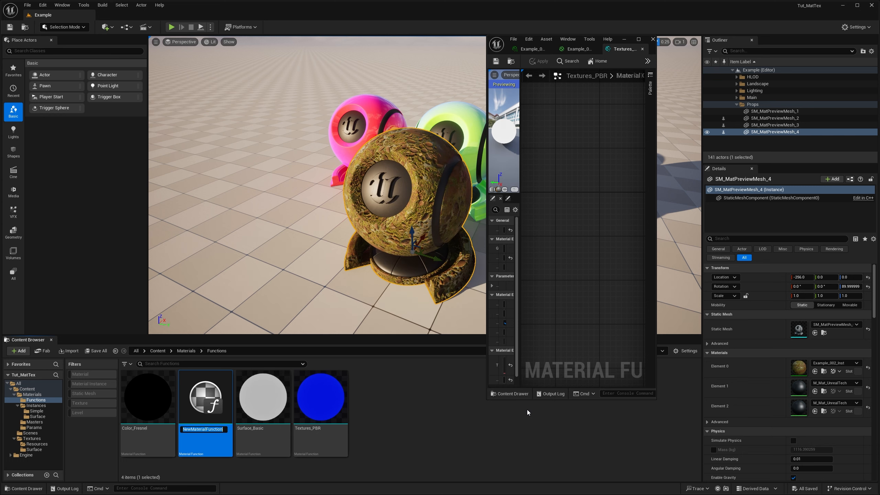
type("SurfaceAdjustment_Basic")
key("Return")
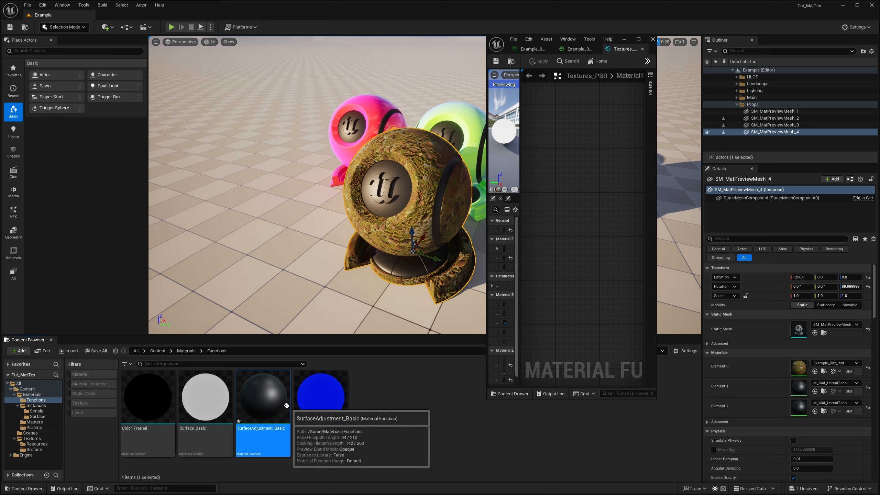
Rename the SurfaceAdjustment_Basic material function to Surface_Adjustment
key("F2")
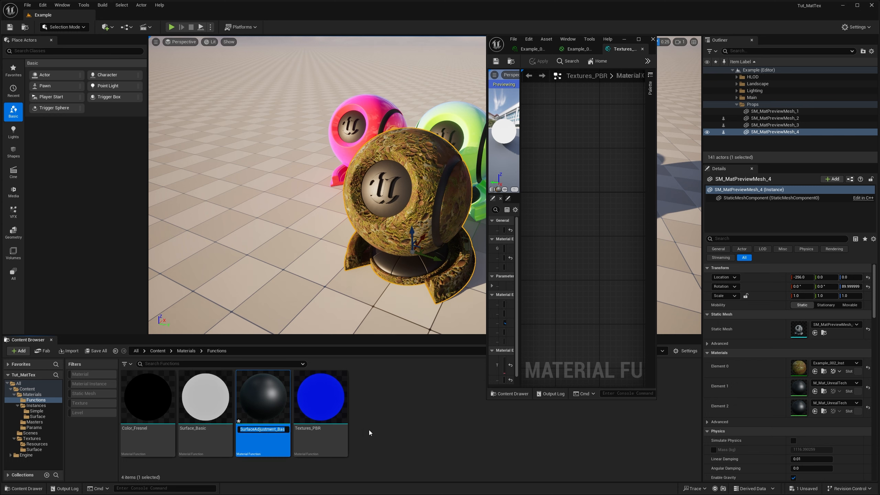
type("Surface_Adjustment.")
key("Return")
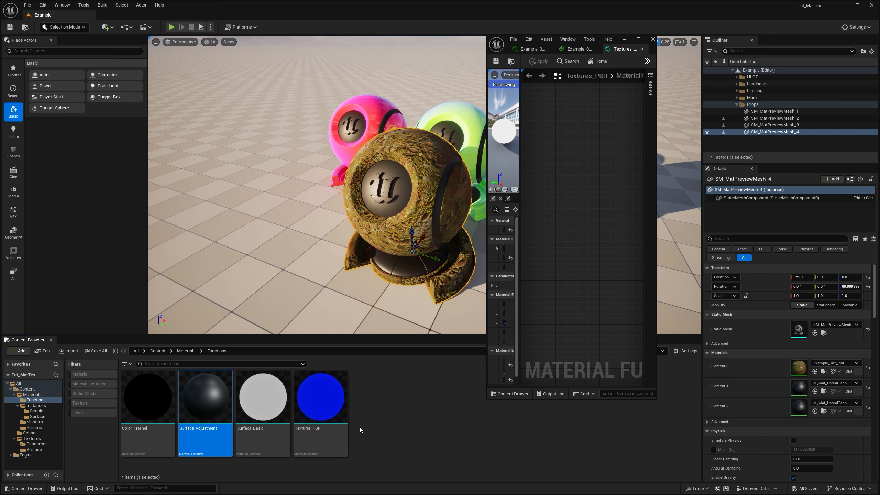
Open the Surface_Adjustment function in the material editor and maximize the editor window
double_click(215, 391)
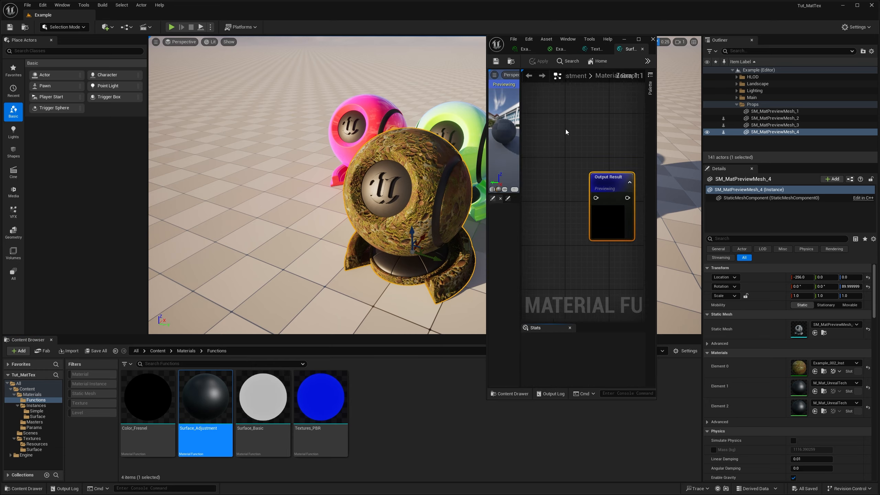
left_click(638, 39)
right_click_drag(357, 235, 703, 310)
left_click(225, 383)
right_click_drag(423, 251, 448, 266)
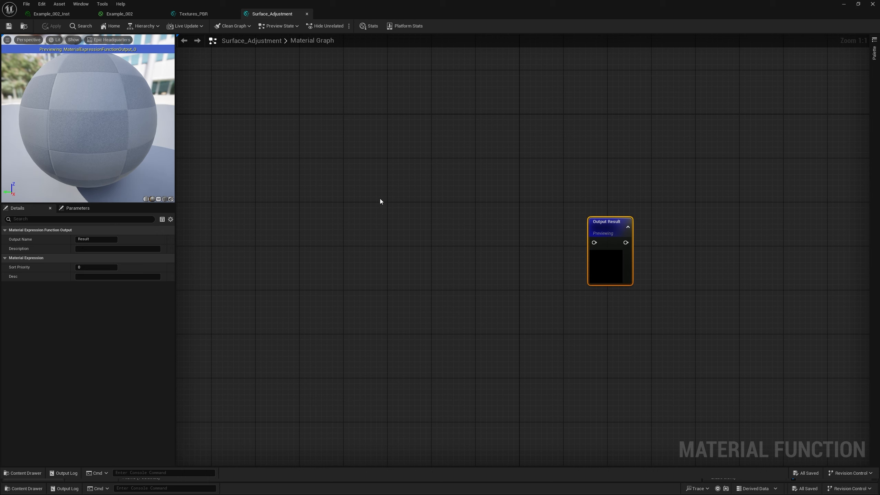
Add a Constant node and a TextureCoordinate node to the Surface_Adjustment graph, ahead of the output node
left_click(378, 248)
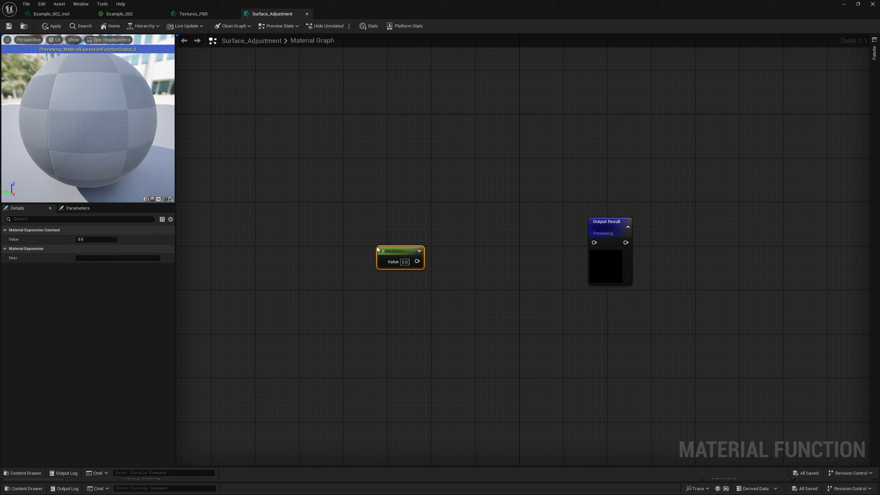
right_click(385, 199)
type("corrd")
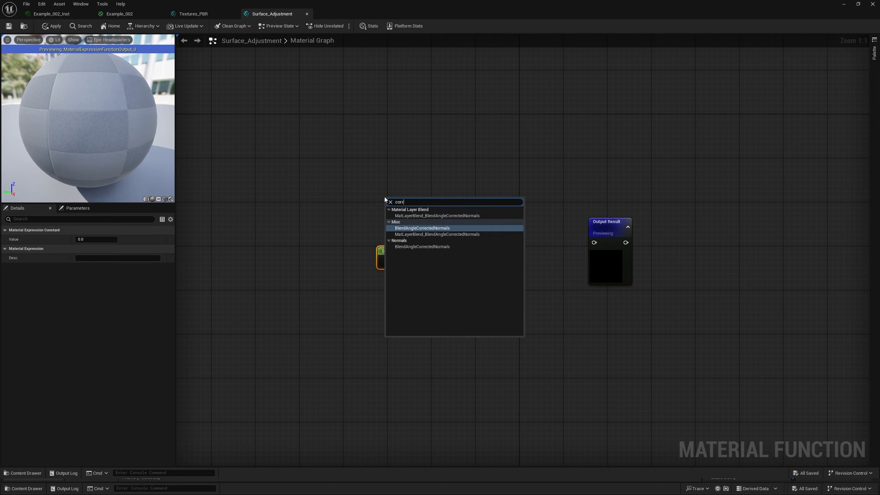
key("BackSpace")
key("BackSpace")
key("BackSpace")
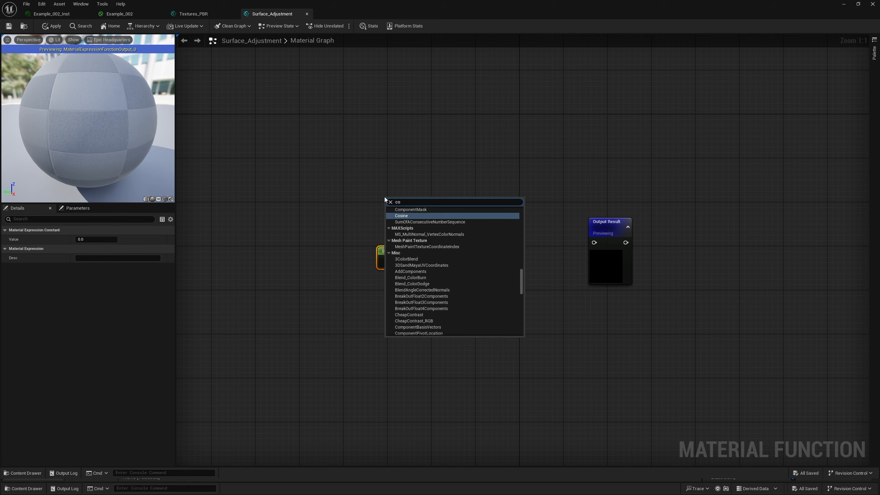
type("oord")
key("BackSpace")
key("BackSpace")
key("BackSpace")
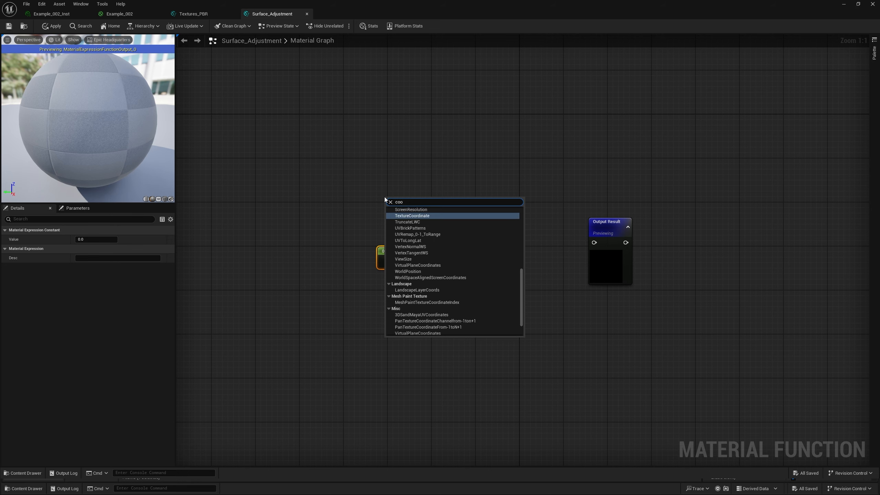
type("rd")
key("Return")
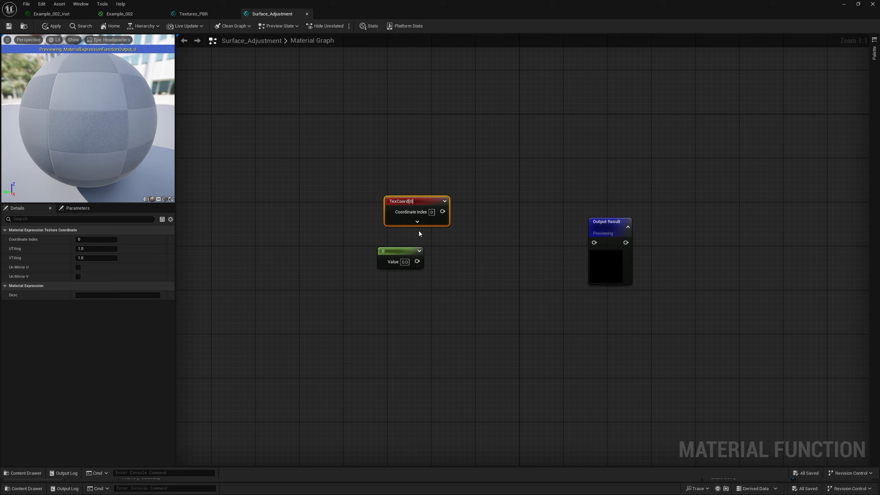
Add a Multiply node and connect the TexCoord node to its A input and the constant to its B input
left_click_drag(396, 200, 395, 197)
right_click_drag(456, 246, 465, 259)
key("m")
left_click(455, 227)
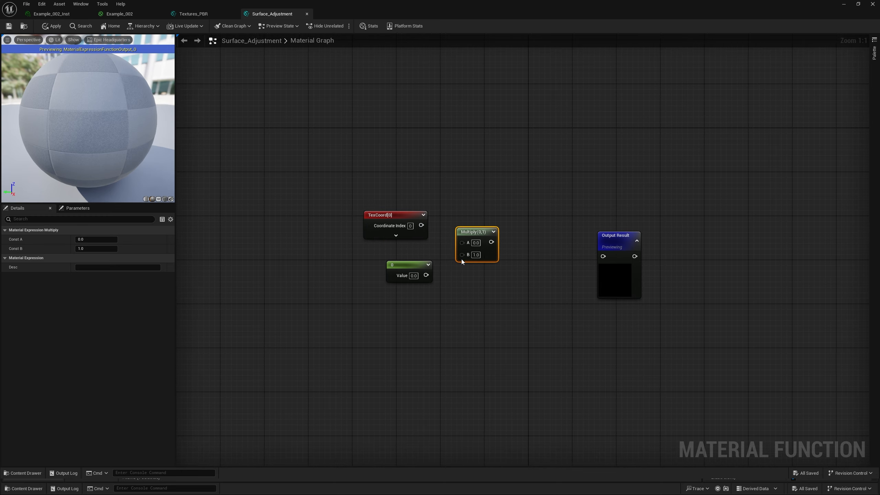
left_click_drag(427, 276, 421, 225)
Convert the constant feeding the Multiply node into a scalar parameter named Tiling
right_click(410, 266)
left_click(441, 286)
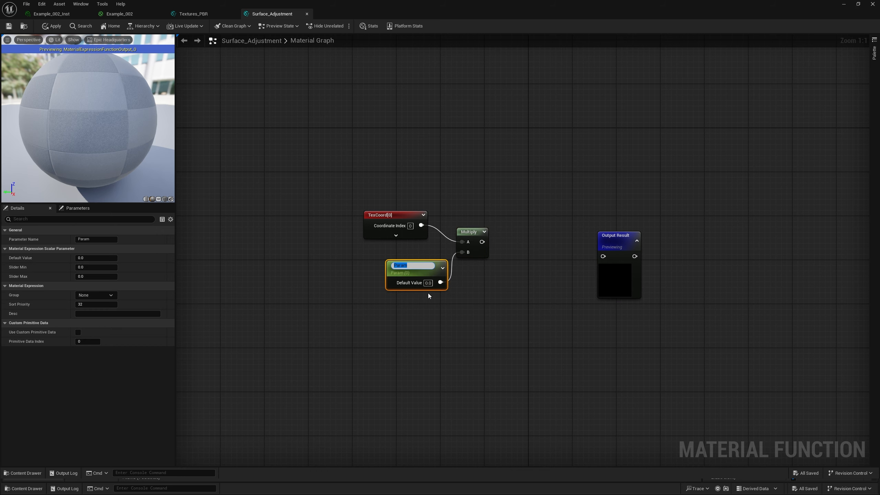
type("Tiling")
Give the Tiling parameter sort priority 0, default value 1 and the group B | Surface Adjustment, and align it below TexCoord
left_click(104, 304)
type("0")
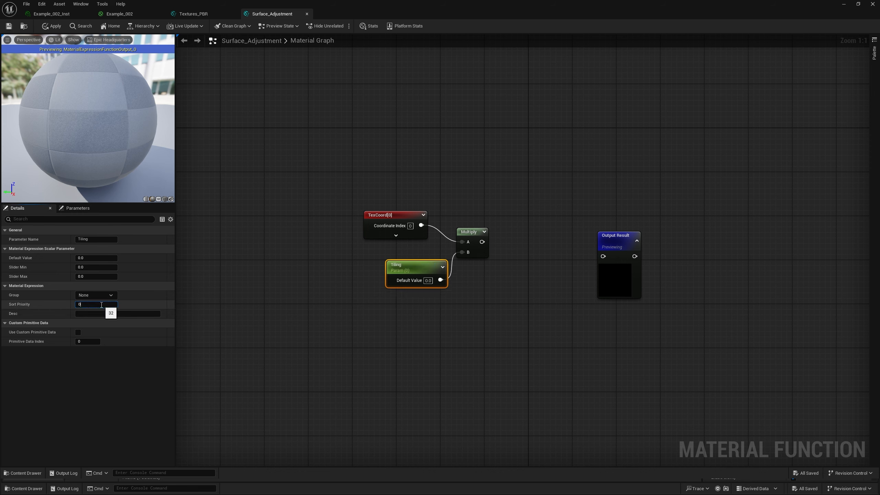
left_click(96, 258)
type("1")
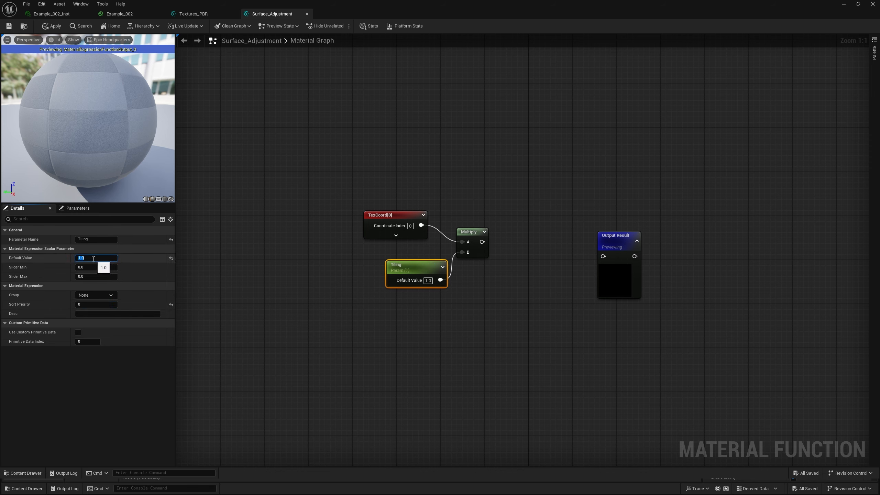
key("Return")
left_click_drag(420, 270, 393, 264)
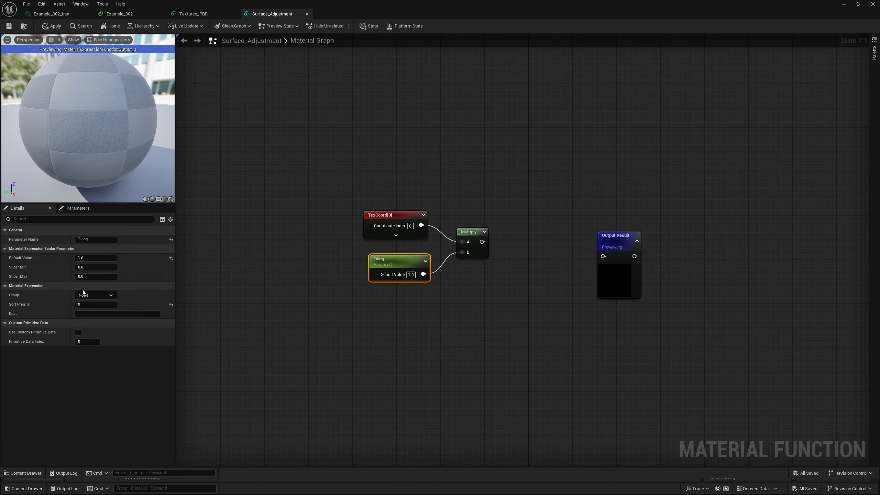
left_click(94, 294)
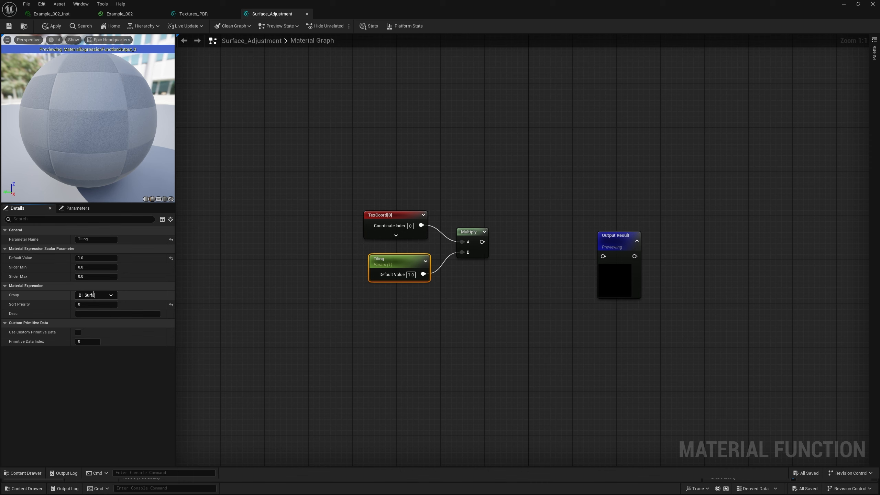
type("B | Surface Adjustment")
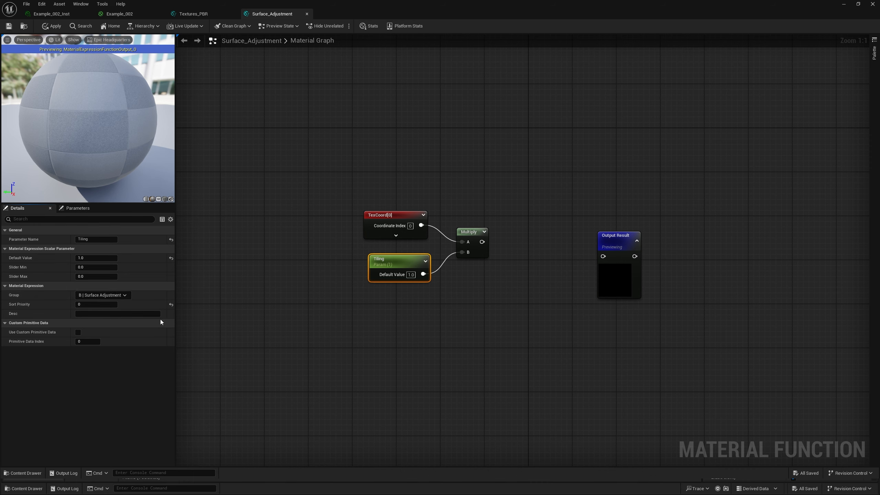
left_click(215, 327)
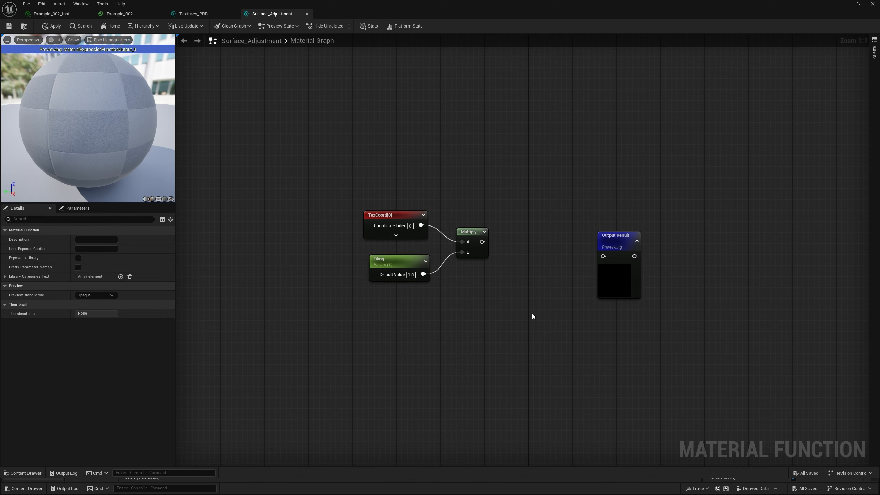
Rename the function's output from Result to UVs
left_click(98, 239)
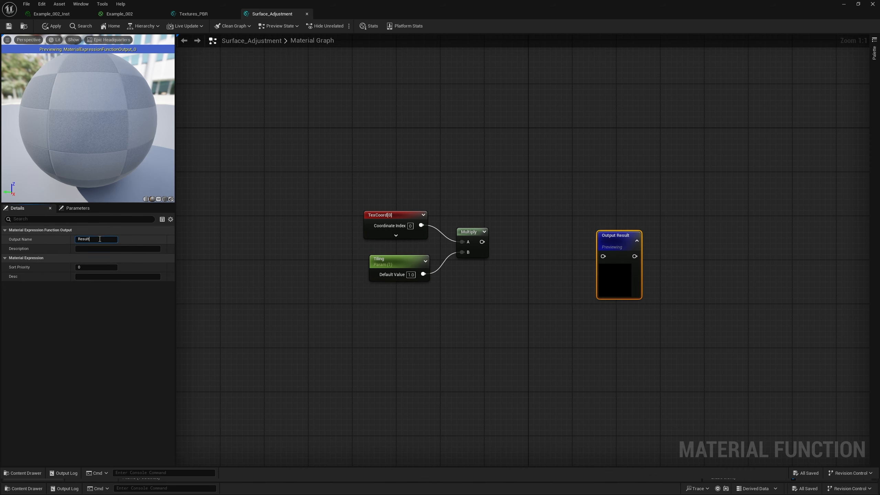
type("UVs")
key("Return")
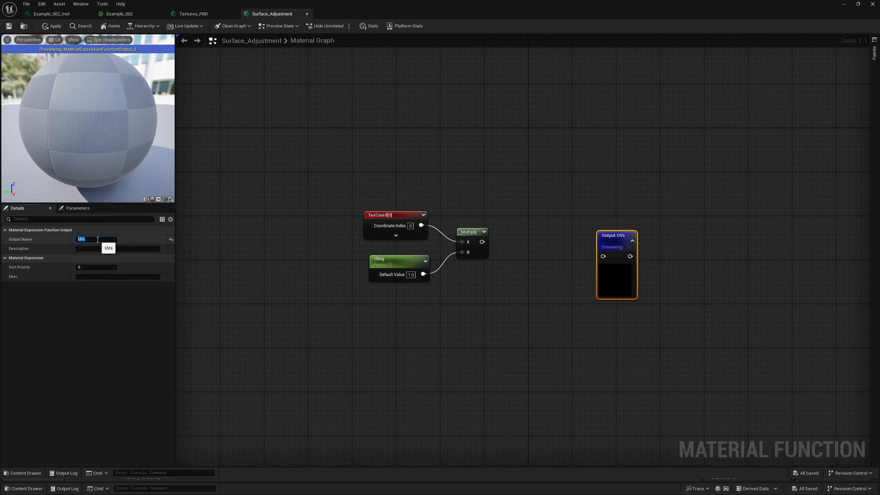
Stop previewing the UVs output node and connect the Multiply result to it
right_click(614, 241)
left_click(641, 262)
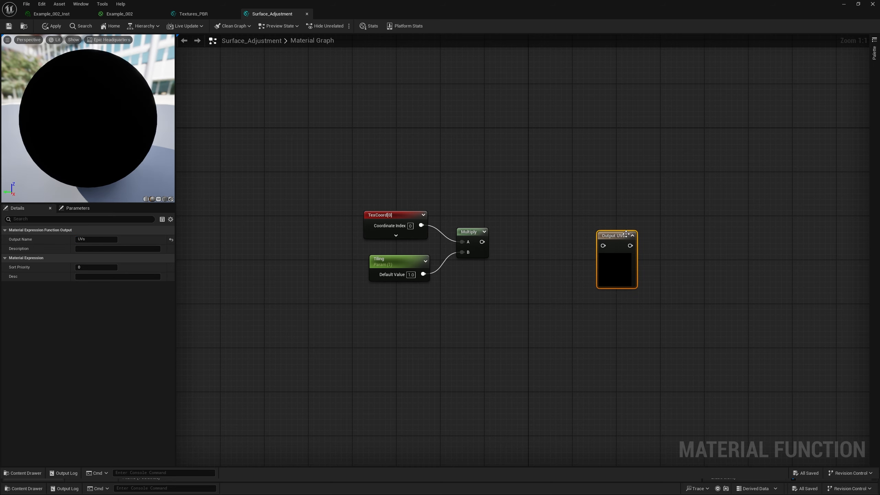
left_click_drag(603, 244, 482, 242)
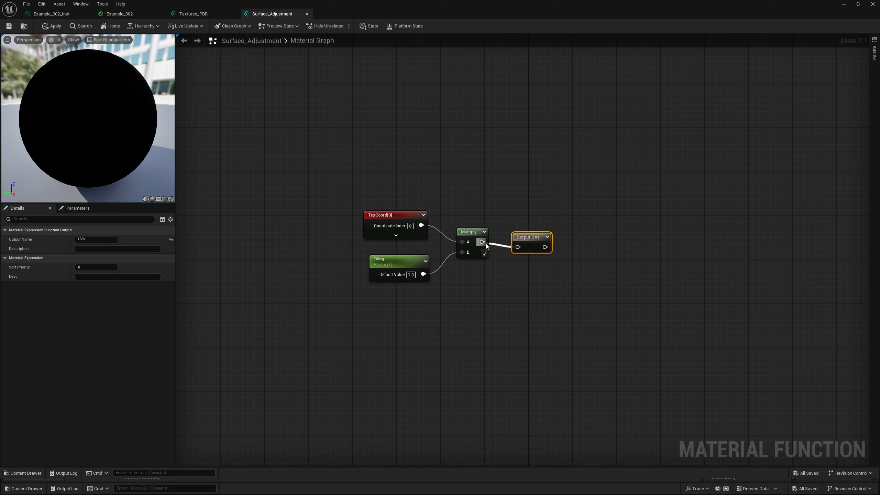
Enclose the TexCoord, Tiling and Multiply nodes in a comment box titled Surface Adjustment
left_click_drag(481, 295, 327, 195)
type("c")
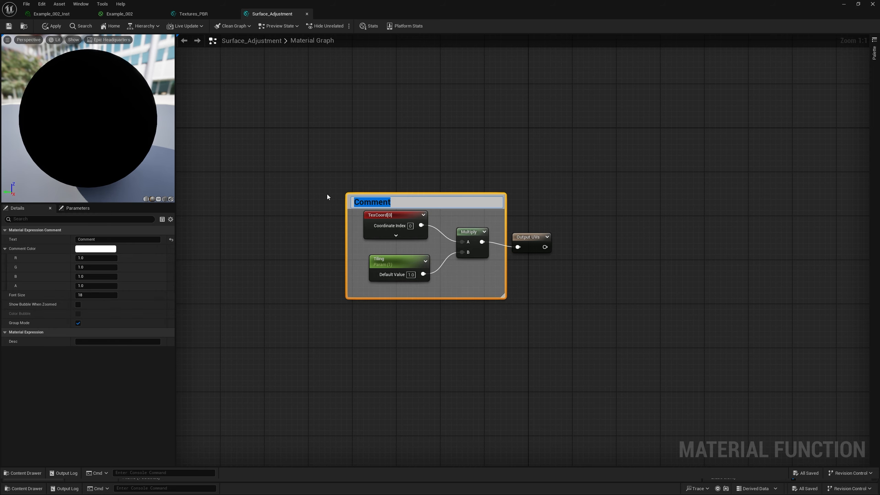
type("Surface Adjustment")
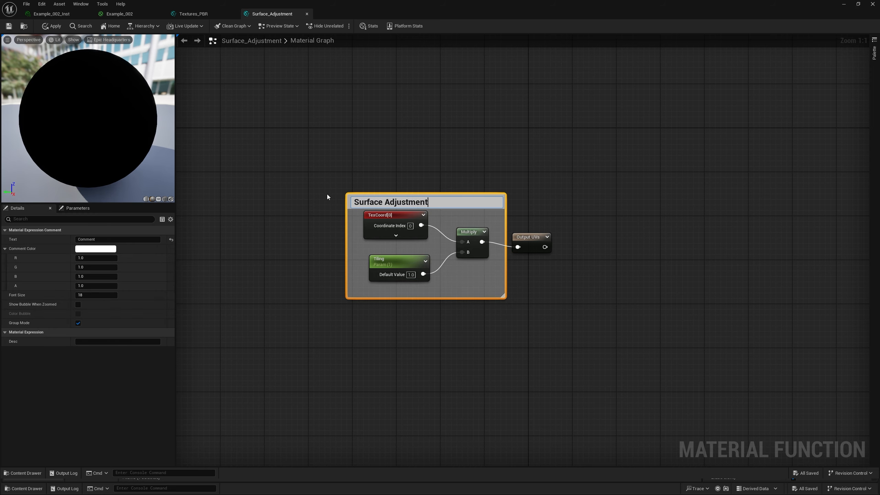
key("Return")
Set the comment box's font size to 12 and tint it green with R and B at 0.5
left_click(102, 295)
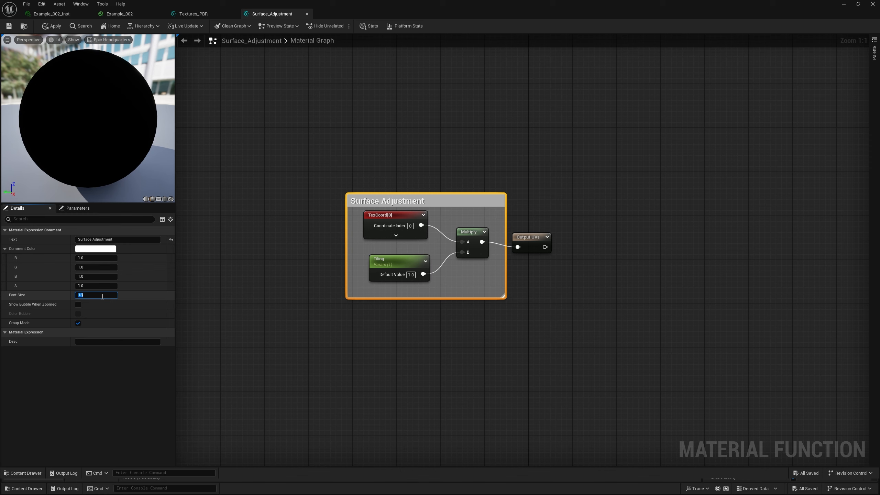
type("12")
key("Return")
left_click(96, 258)
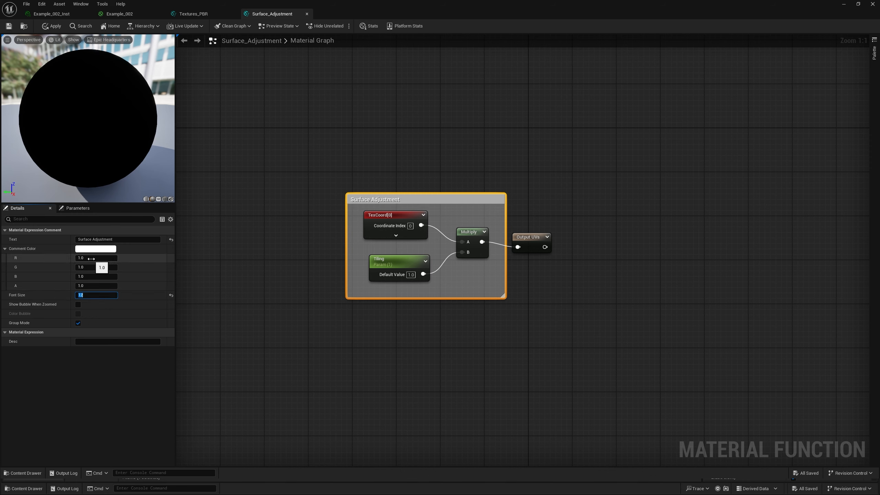
type(".5")
left_click(99, 277)
type(".5")
key("Return")
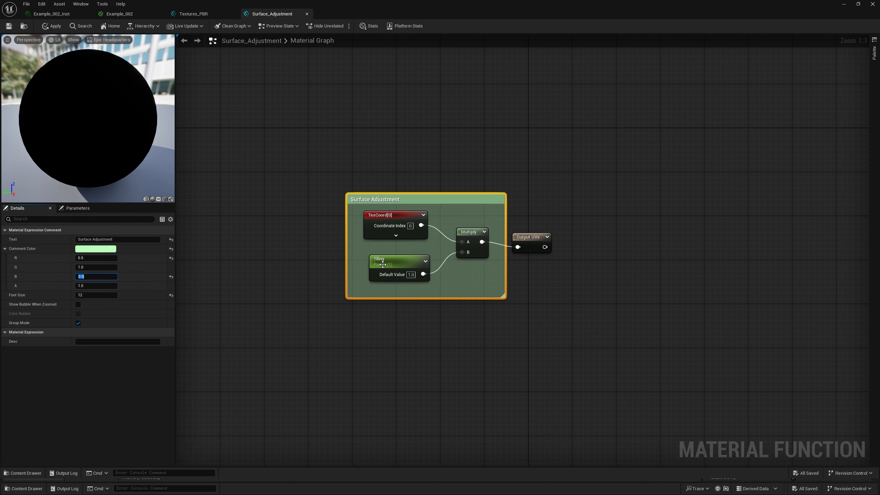
Tidy the node layout inside the Surface Adjustment comment, shrink the box's height and align the UVs output with Multiply
left_click_drag(429, 197, 419, 198)
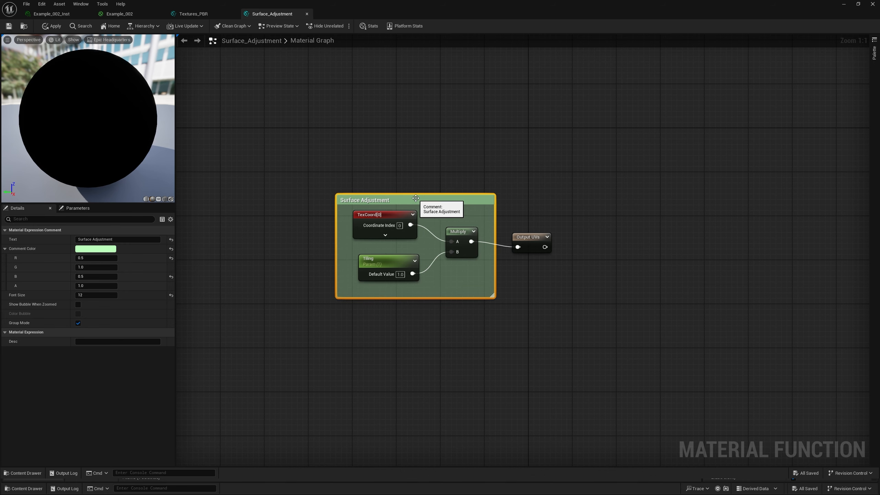
left_click_drag(395, 264, 397, 232)
left_click(425, 270)
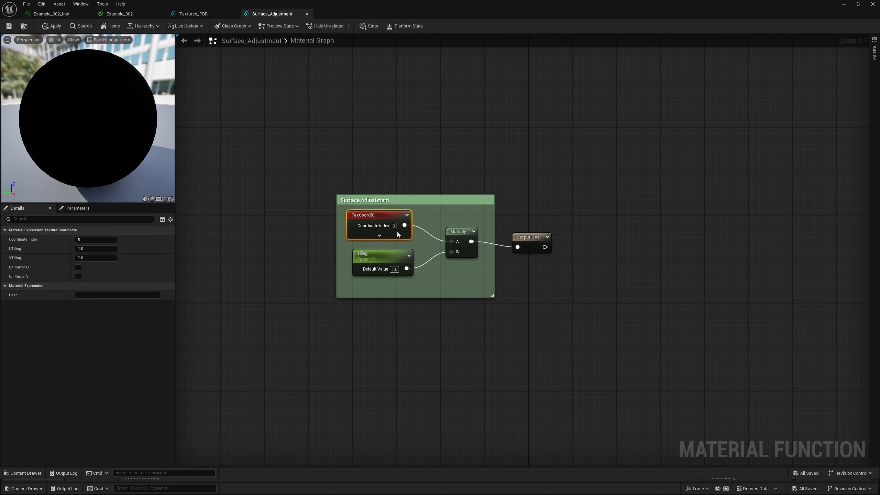
left_click(427, 285)
left_click_drag(426, 295, 425, 283)
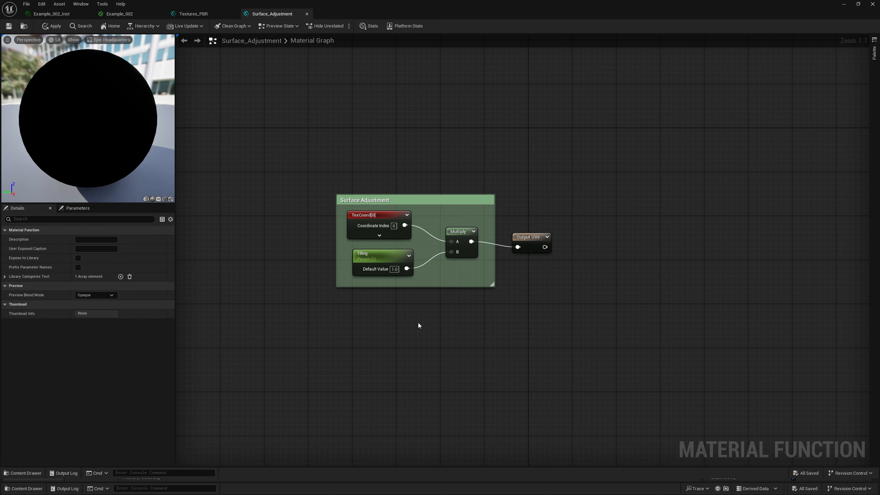
left_click_drag(526, 245, 527, 240)
left_click(552, 277)
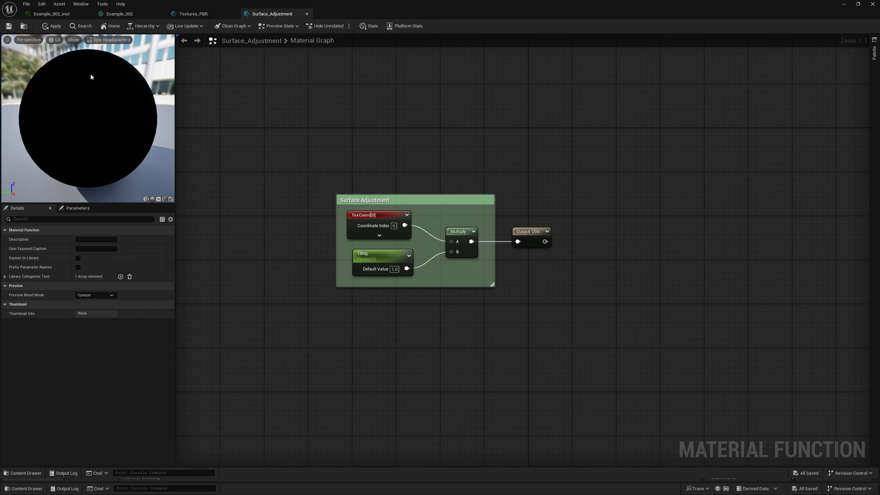
Apply the Surface_Adjustment function's changes and switch to the Example_002 material graph
left_click(44, 27)
left_click(89, 13)
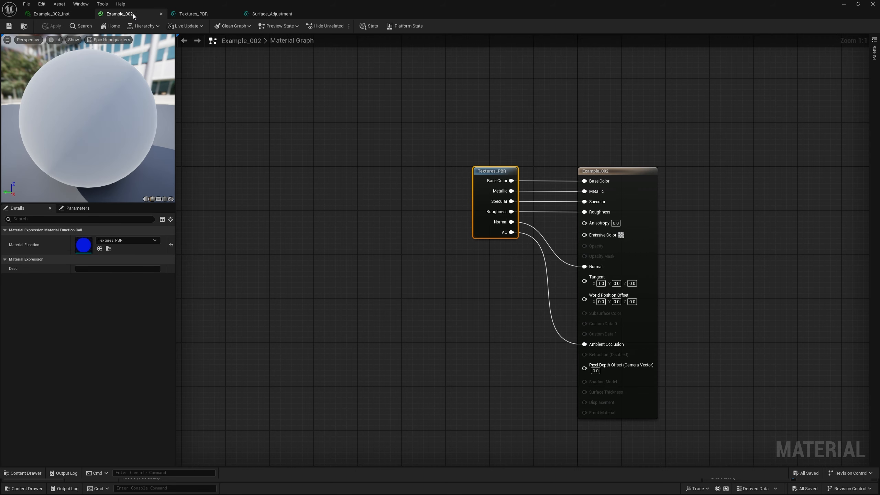
left_click_drag(88, 10, 37, 12)
left_click_drag(347, 11, 417, 33)
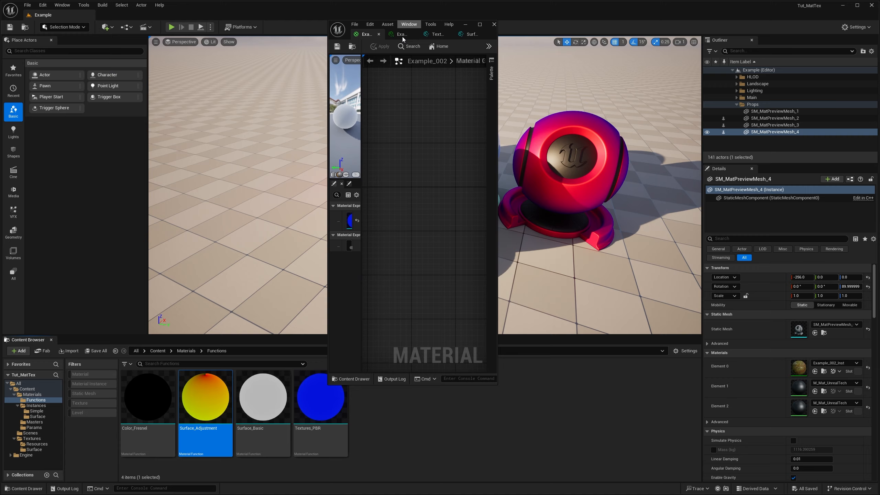
left_click_drag(192, 410, 441, 222)
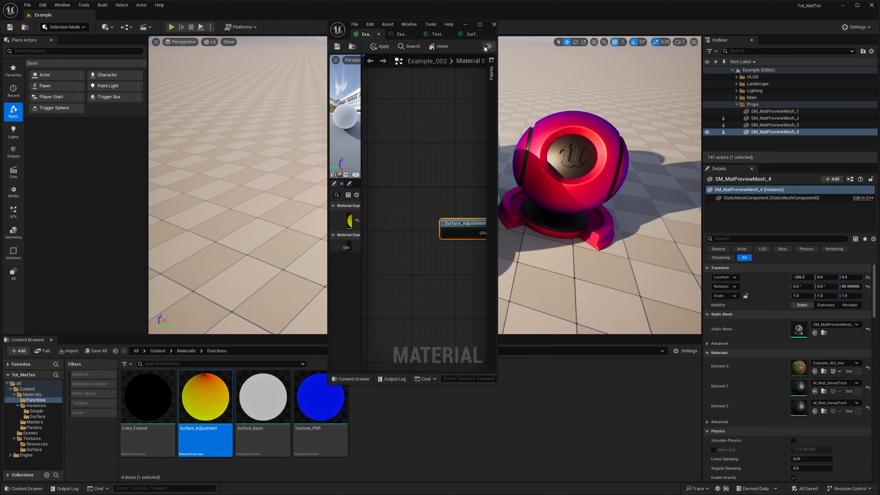
left_click(480, 24)
right_click_drag(344, 275, 297, 300)
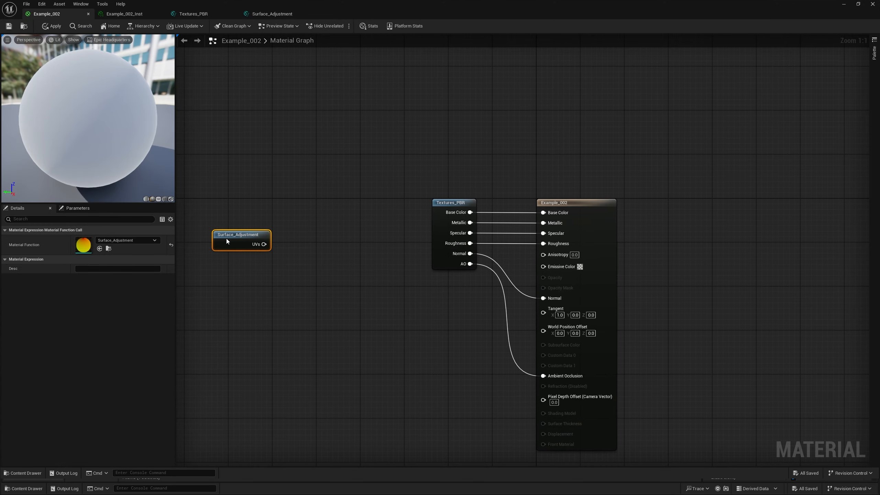
key("Delete")
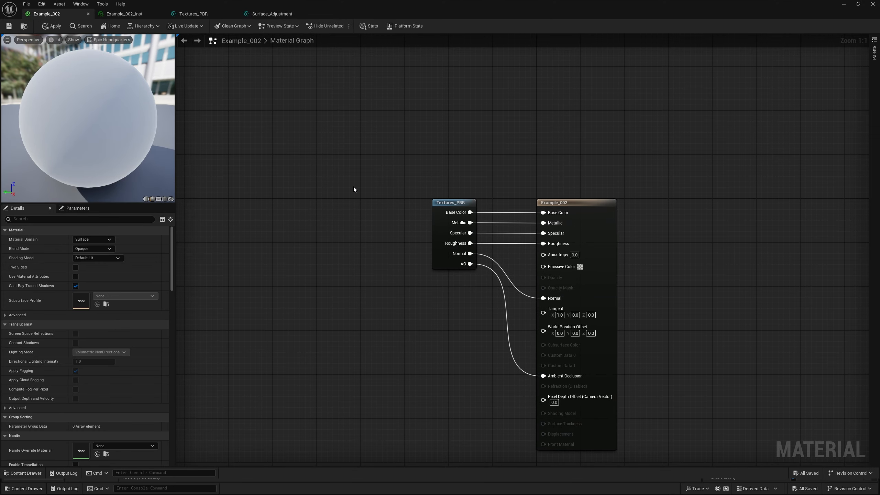
Add the Surface_Adjustment function to the Textures_PBR graph and place it beside the Textures comment box
left_click(192, 14)
double_click(360, 2)
left_click_drag(189, 421, 495, 196)
left_click(559, 31)
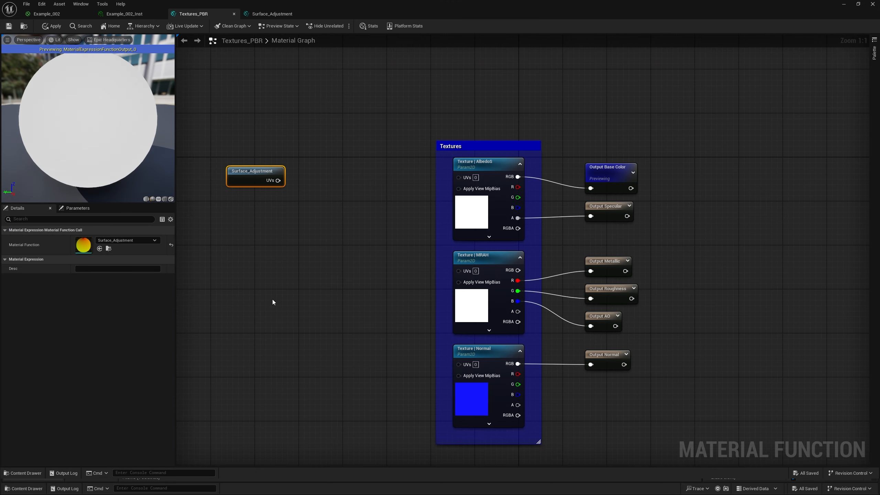
left_click_drag(249, 180, 336, 281)
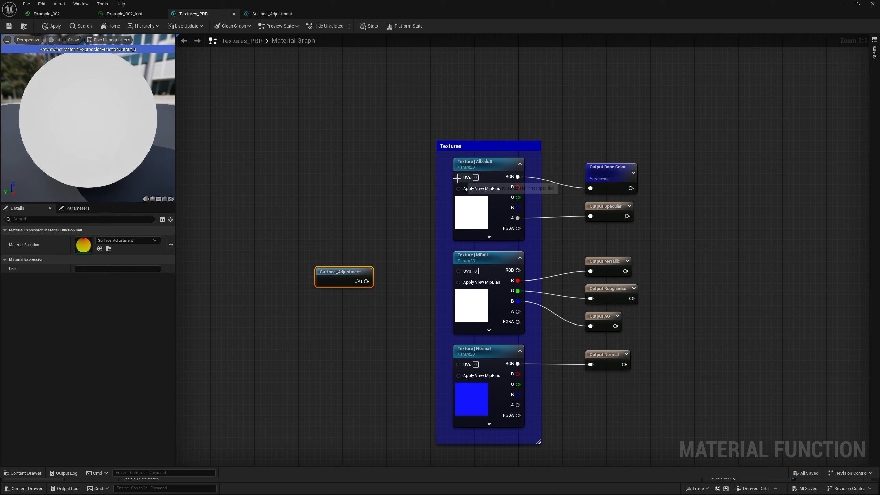
Connect Surface_Adjustment's UVs output to the UVs inputs of the AlbedoS, MRAH and Normal textures and save Textures_PBR
left_click_drag(457, 177, 366, 282)
left_click_drag(366, 281, 459, 270)
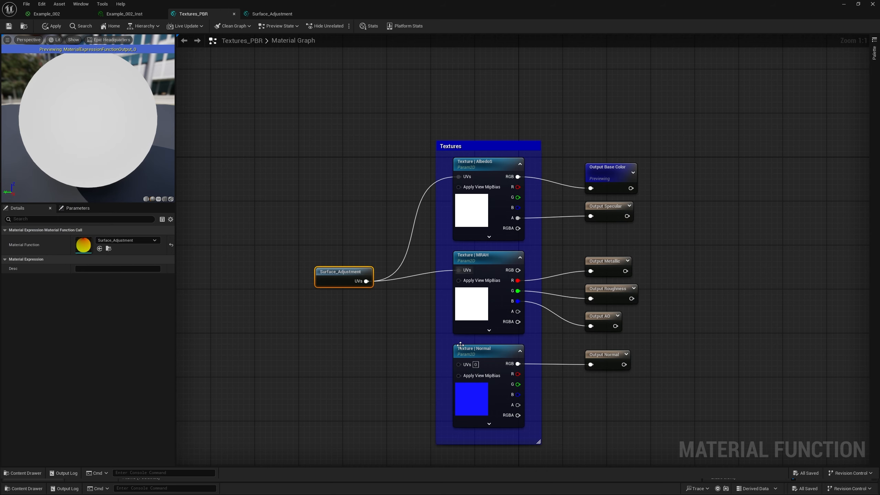
left_click_drag(459, 364, 351, 272)
left_click(331, 218)
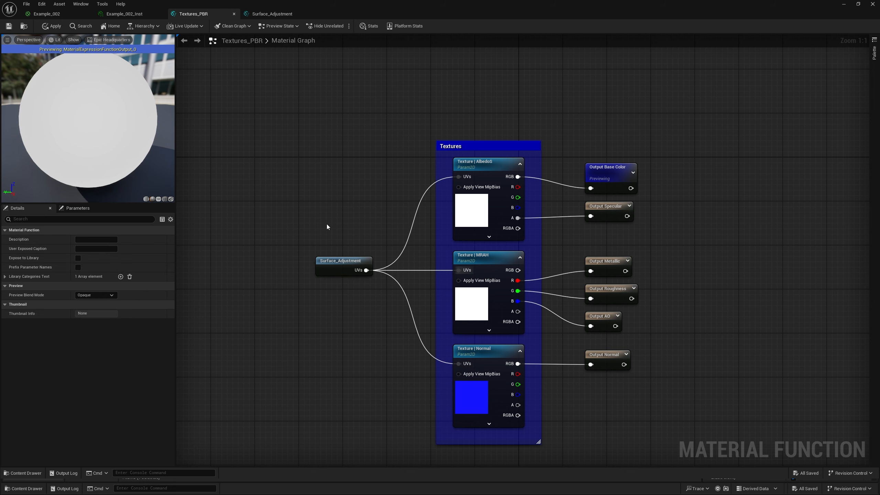
left_click(9, 26)
Enable the Tiling parameter under Surface Adjustment in Example_002_Inst and vary its value to preview the texture scale on the mesh
left_click(128, 15)
left_click_drag(509, 2, 748, 84)
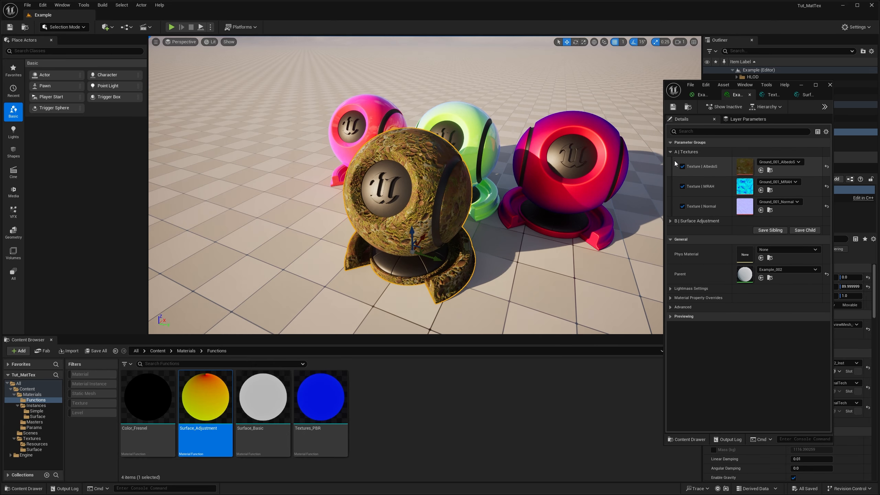
left_click(671, 221)
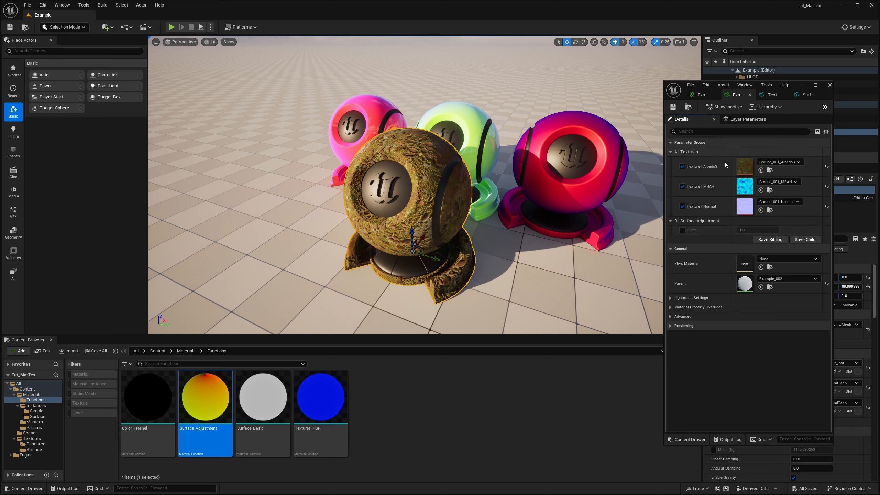
left_click(682, 231)
left_click_drag(755, 230, 781, 230)
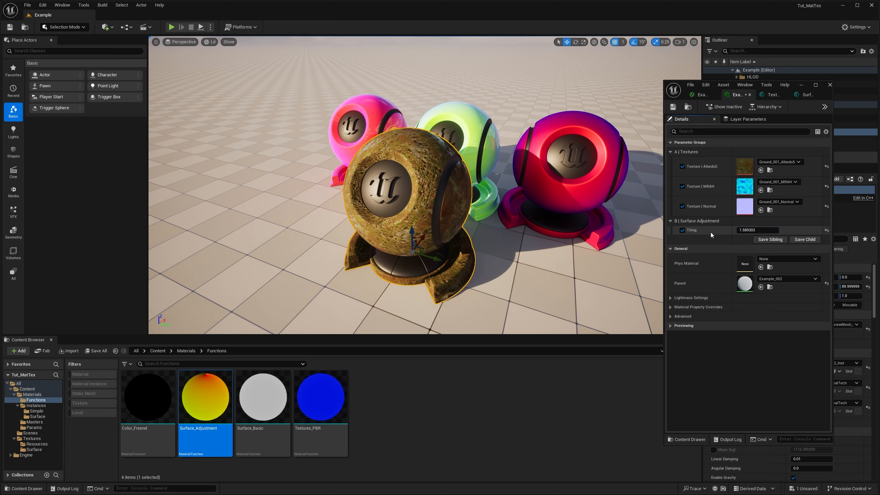
left_click(608, 408)
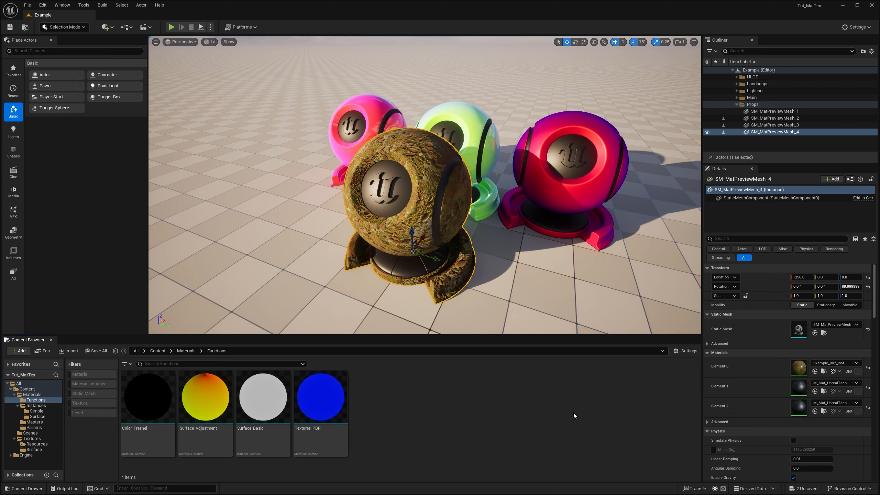
Create a Material Parameter Collection named Params_001 in the Materials/Params folder
left_click(34, 427)
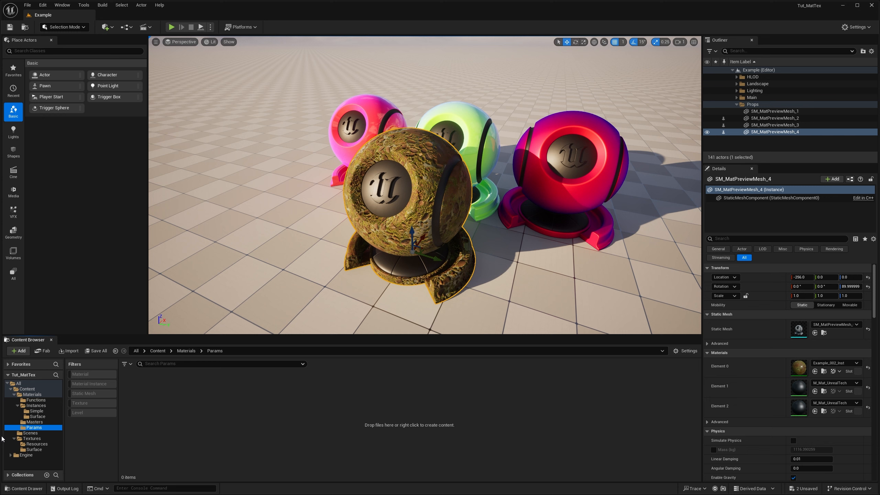
right_click(170, 417)
mouse_move(222, 347)
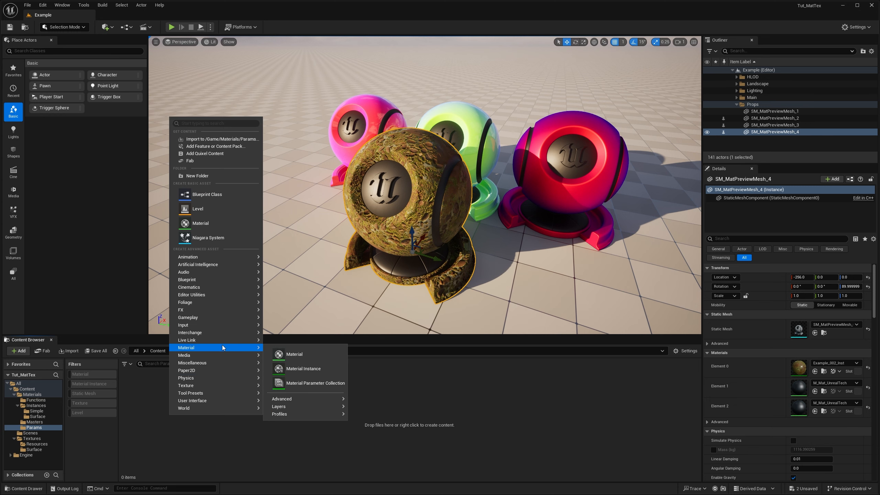
left_click(299, 383)
type("Par")
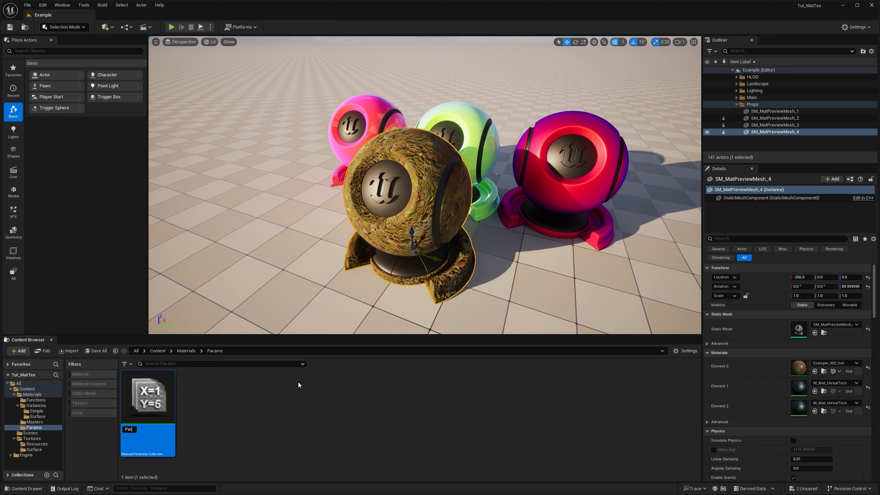
type("ams_001")
key("Return")
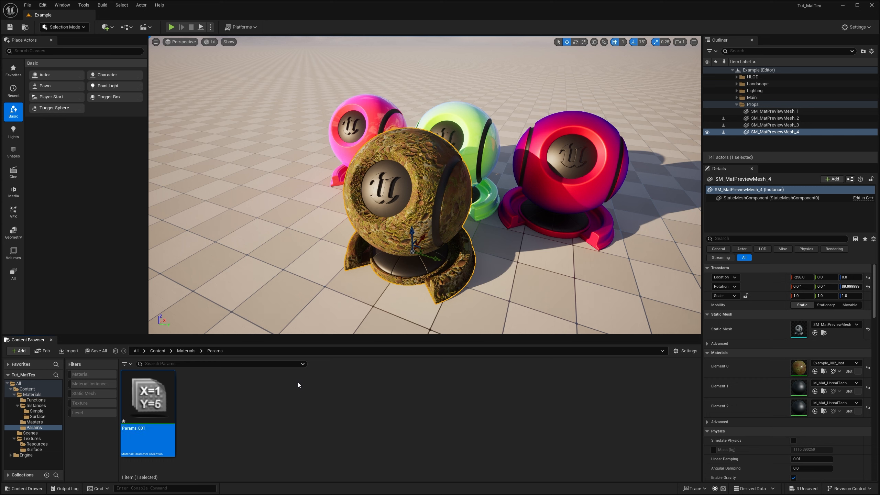
Open Params_001, add three scalar parameters and expand their settings
double_click(161, 396)
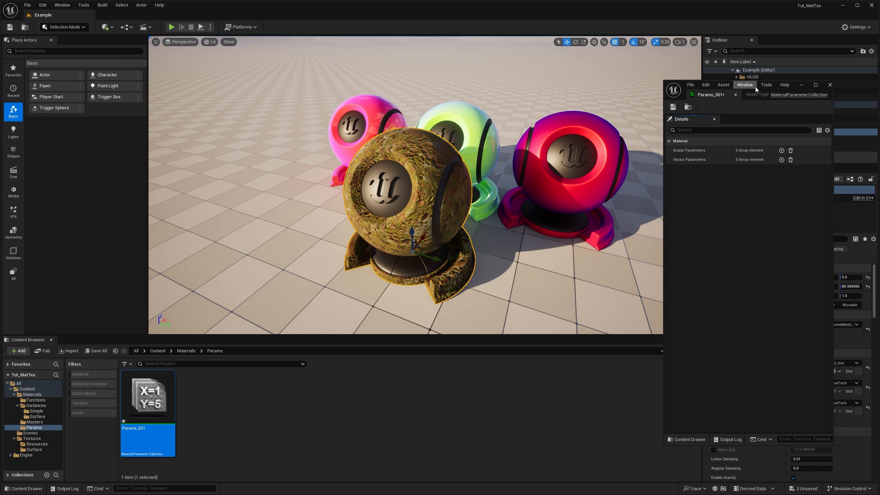
left_click_drag(794, 93, 356, 109)
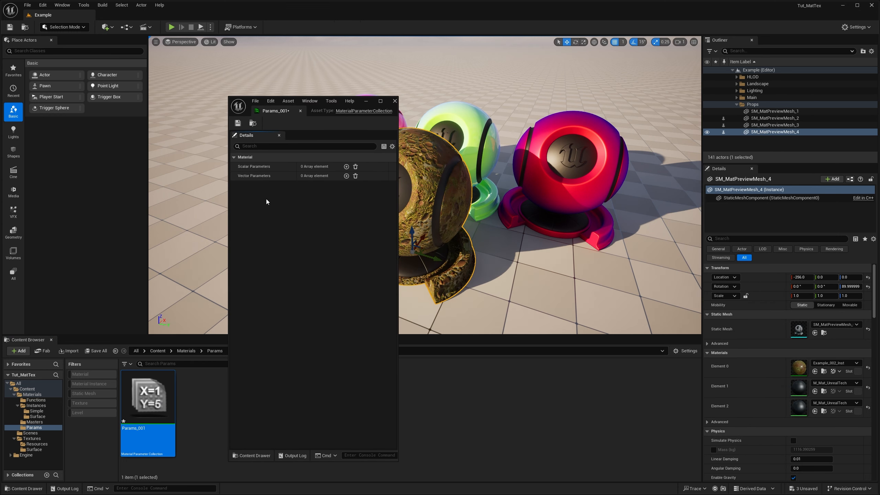
left_click(346, 166)
left_click(346, 167)
left_click(346, 166)
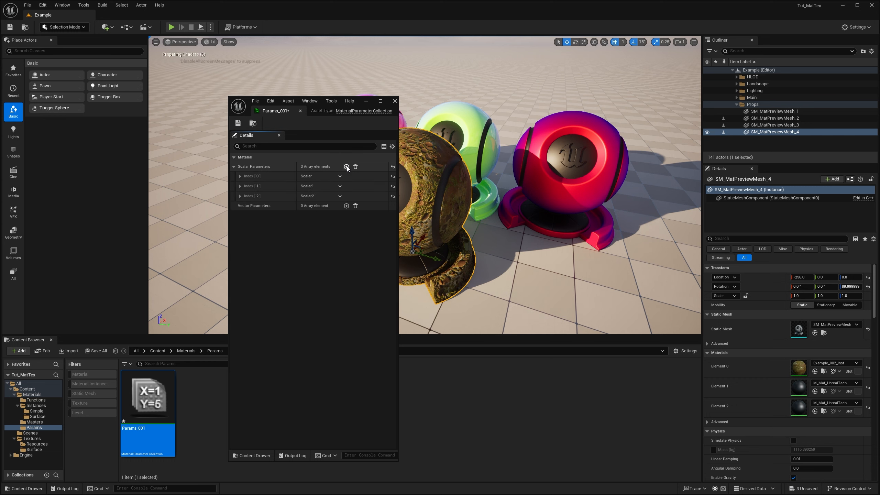
left_click(239, 196)
left_click(240, 187)
left_click(239, 176)
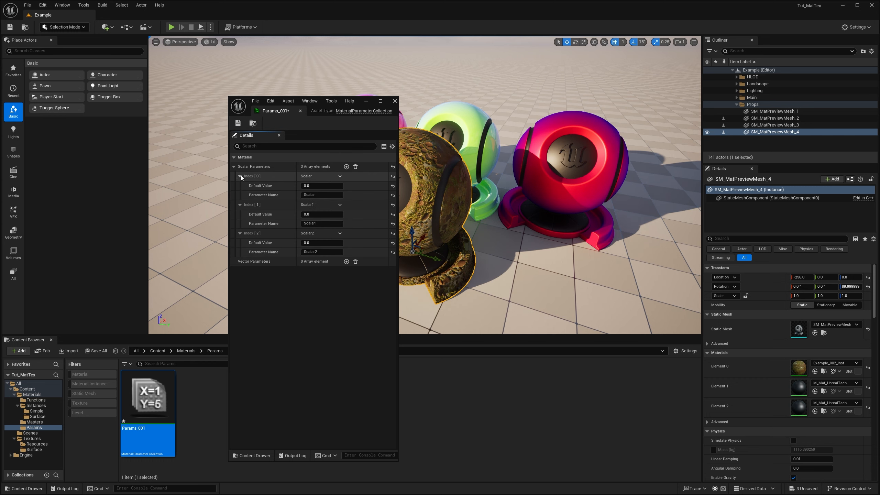
Name the three scalar parameters Metallic, Specular and Roughness
left_click(332, 195)
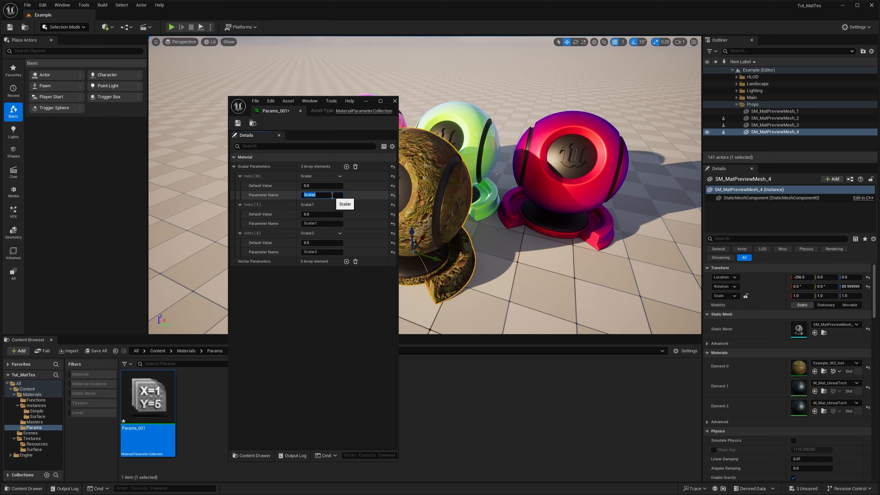
type("Metallic")
left_click(323, 223)
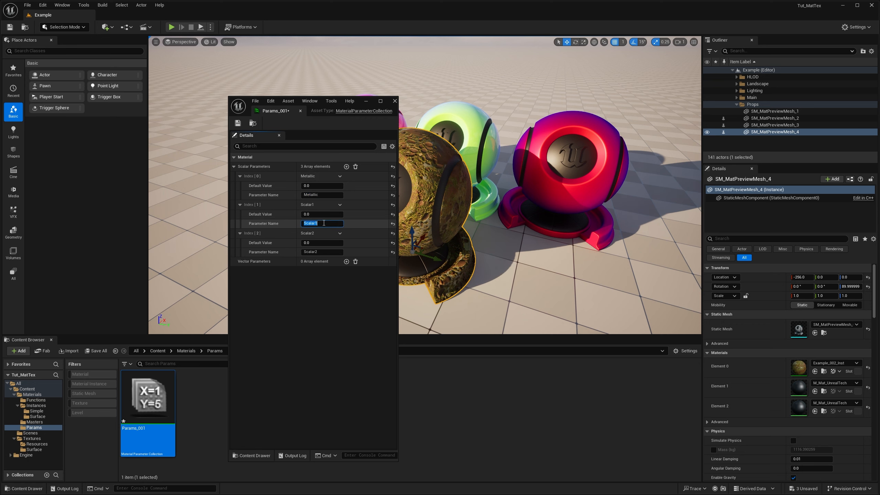
type("Specular")
key("Tab")
type("Ro")
key("Return")
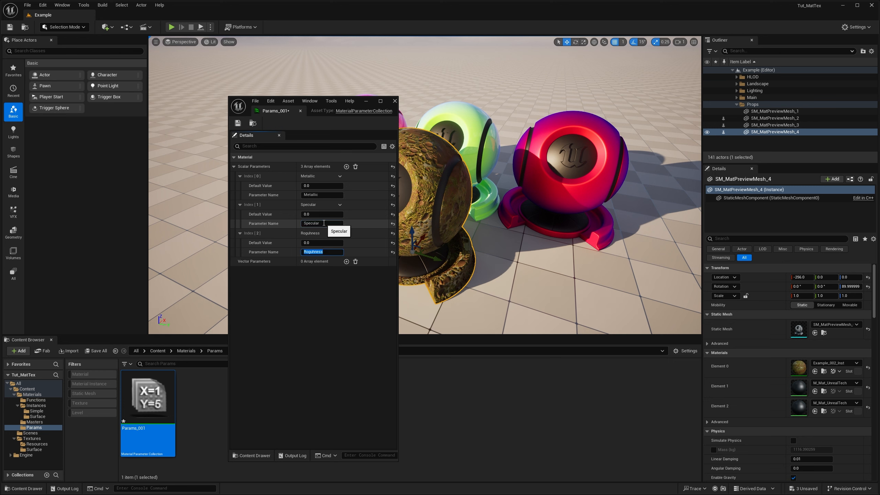
type("Roughness")
key("Return")
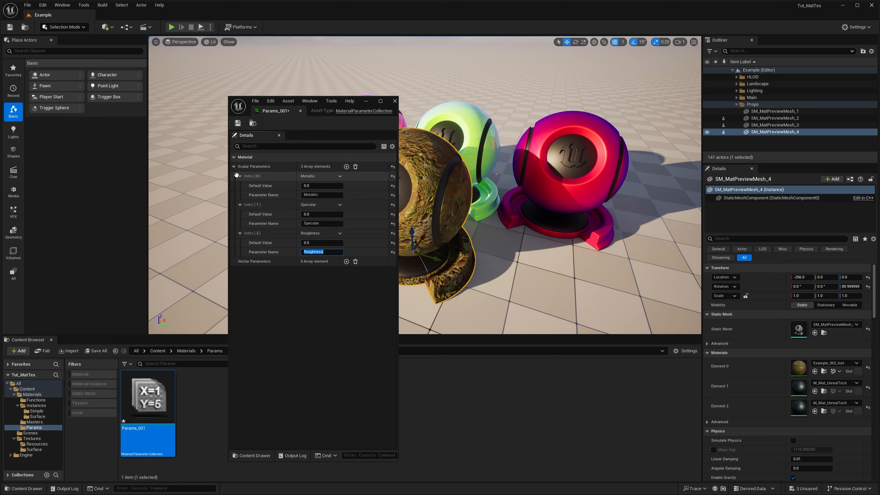
Set the default values of the Specular and Roughness parameters to 0.5
mouse_move(237, 177)
left_mouse_down()
mouse_move(238, 216)
mouse_move(241, 177)
left_mouse_up()
left_click(315, 214)
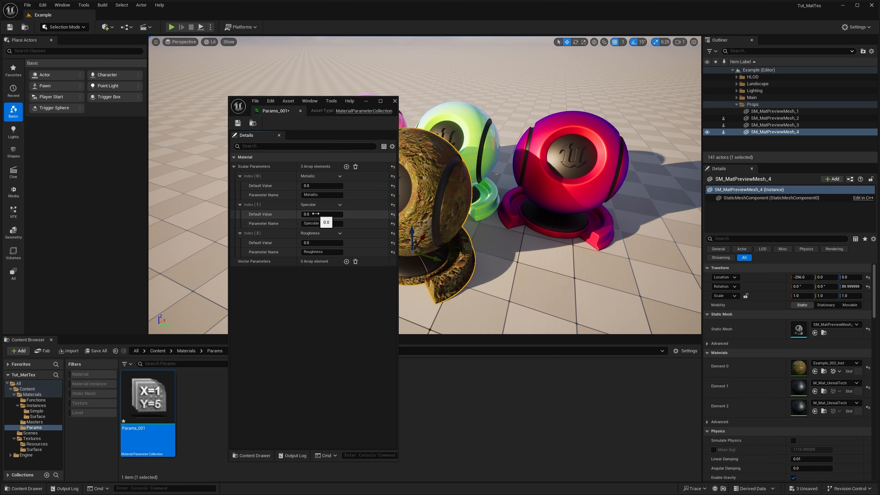
type(".5")
left_click(321, 244)
type(".5")
key("Return")
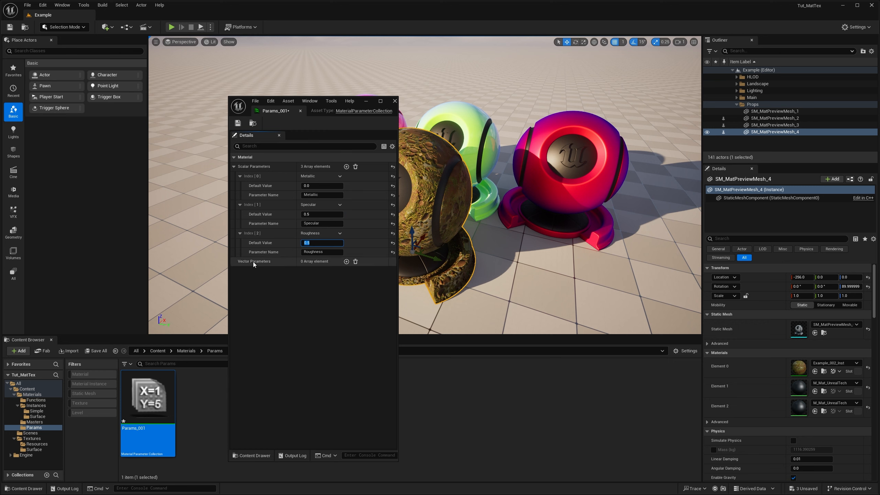
Add a vector parameter named Inner Color to the collection
left_click(346, 261)
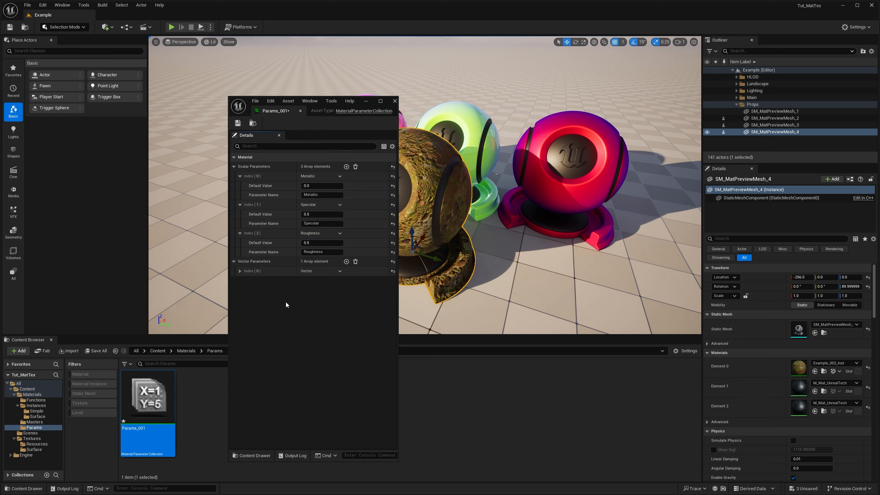
left_click(240, 271)
left_click(317, 292)
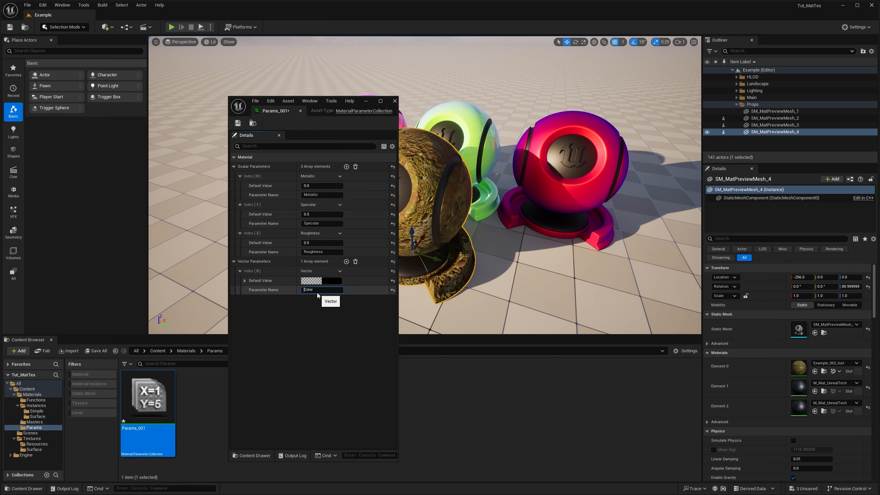
type("InnColor")
type("er")
key("Return")
Add a second vector parameter named Outer Color, then save and close the Params_001 collection
left_click(346, 262)
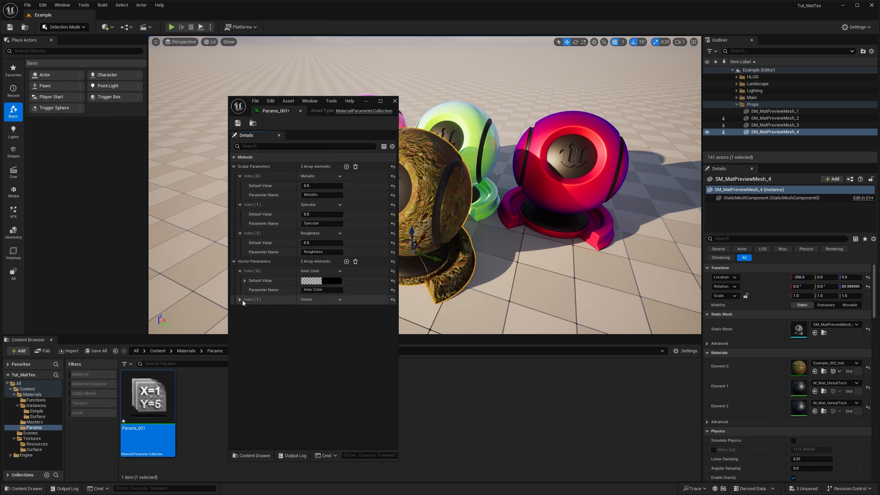
left_click(240, 299)
left_click(322, 318)
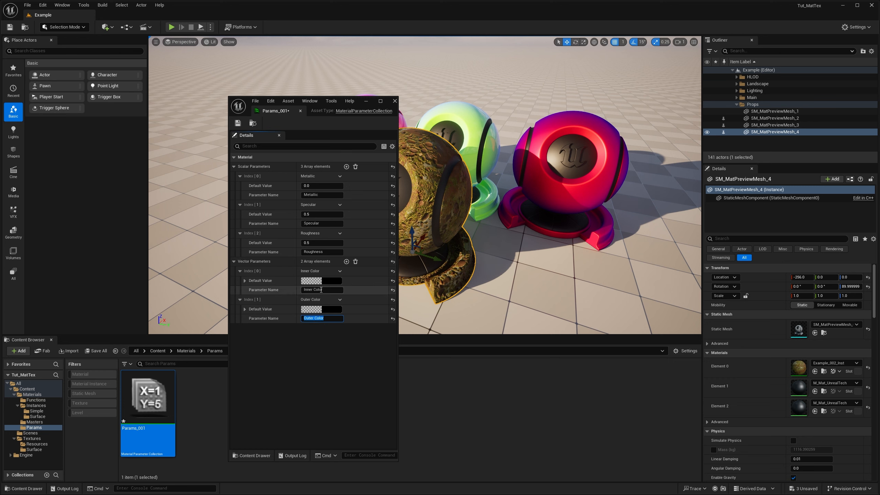
left_click(244, 125)
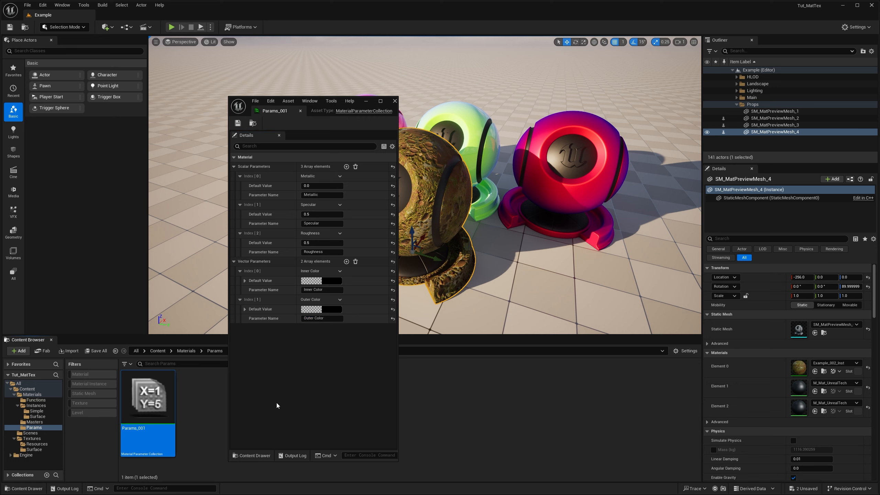
left_click(394, 100)
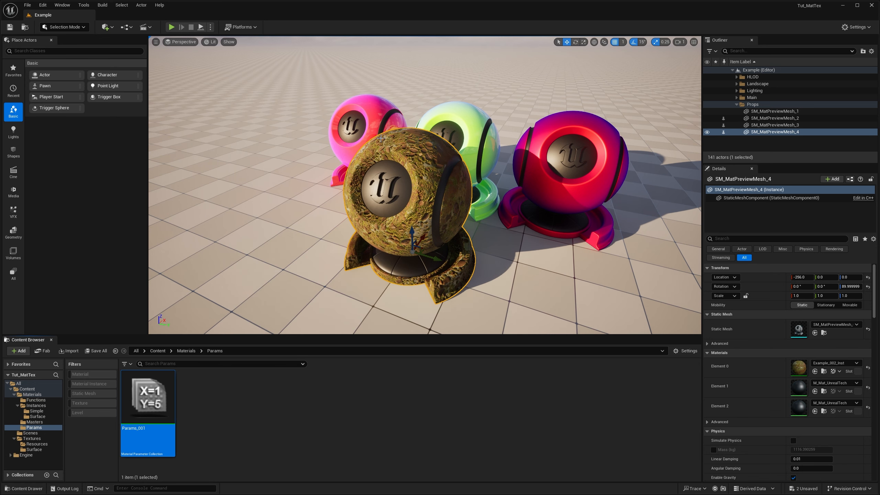
Open the Example_001 material from the Masters folder and open its Color_Fresnel material function
left_click(222, 389)
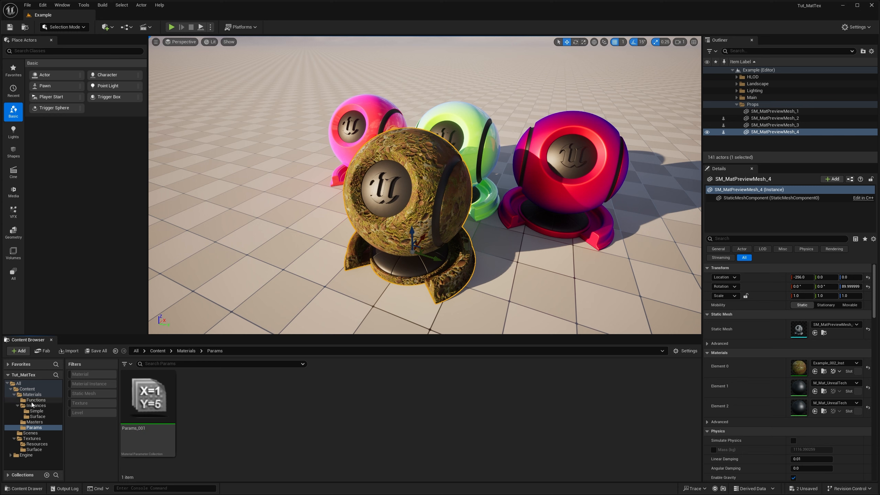
left_click(34, 422)
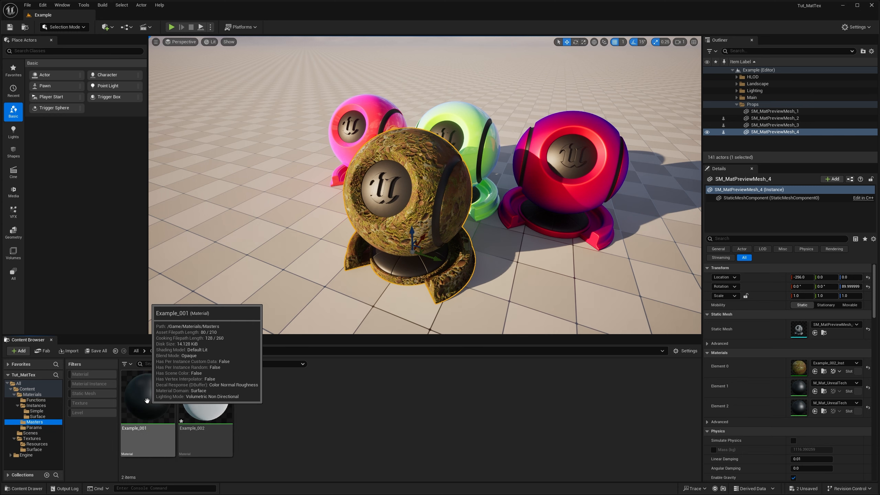
double_click(147, 410)
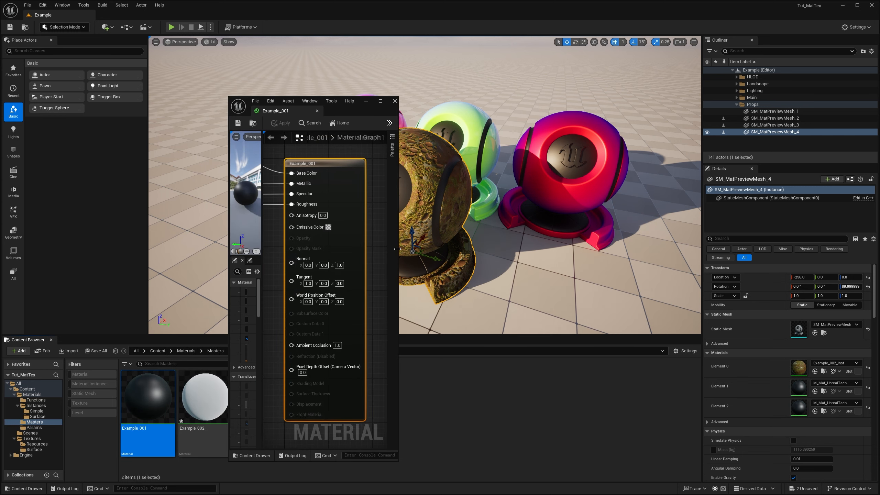
left_click_drag(398, 249, 724, 249)
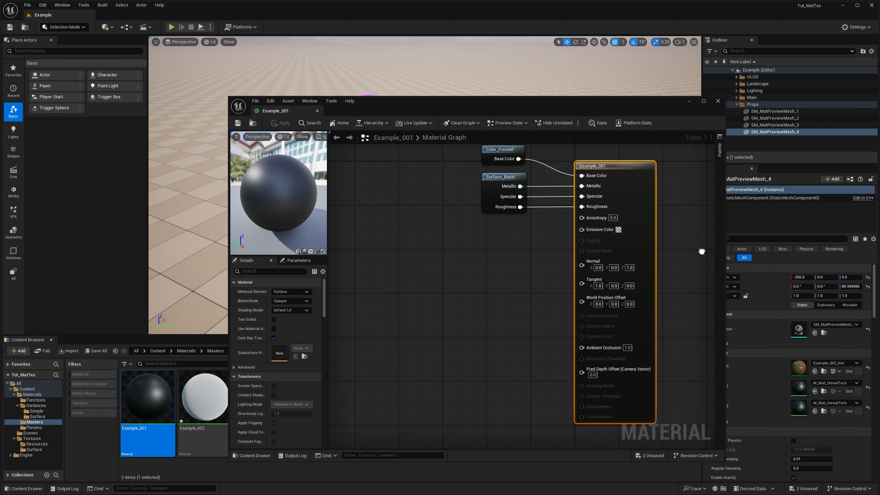
right_click_drag(701, 250, 660, 265)
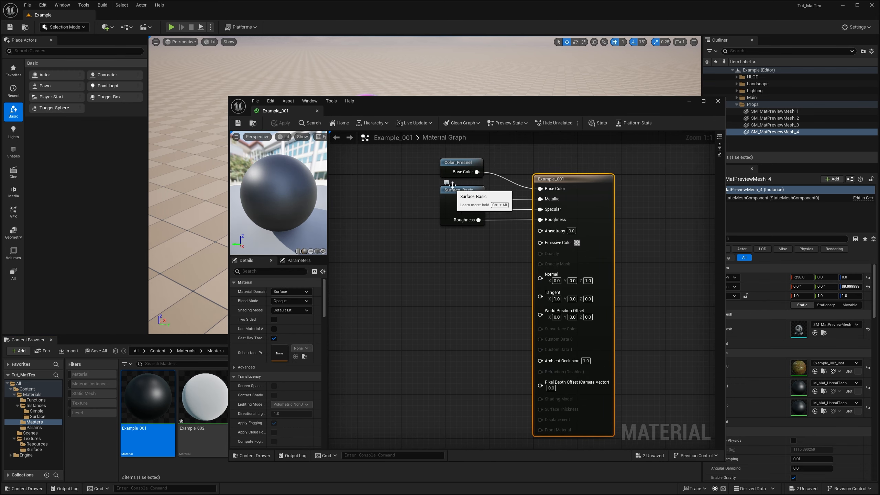
double_click(455, 162)
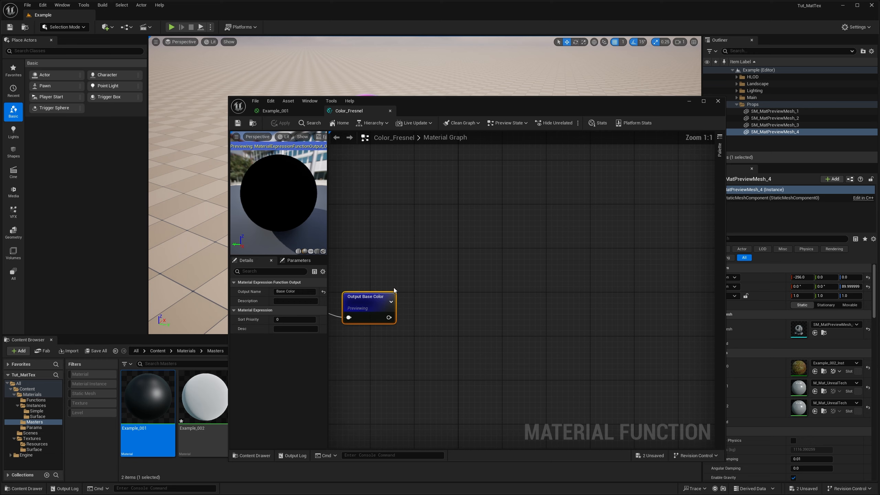
right_click_drag(412, 352, 544, 327)
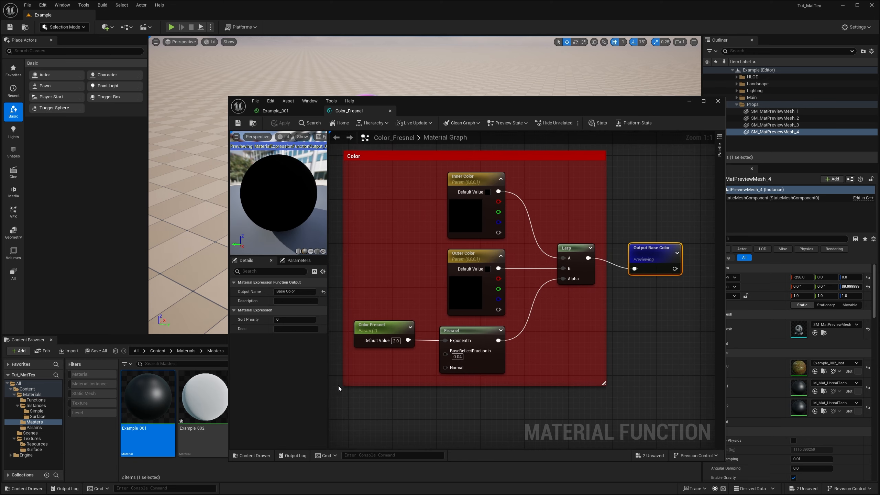
Add the Params_001 parameter collection from the Params folder to the Color_Fresnel graph as a collection node
left_click(34, 428)
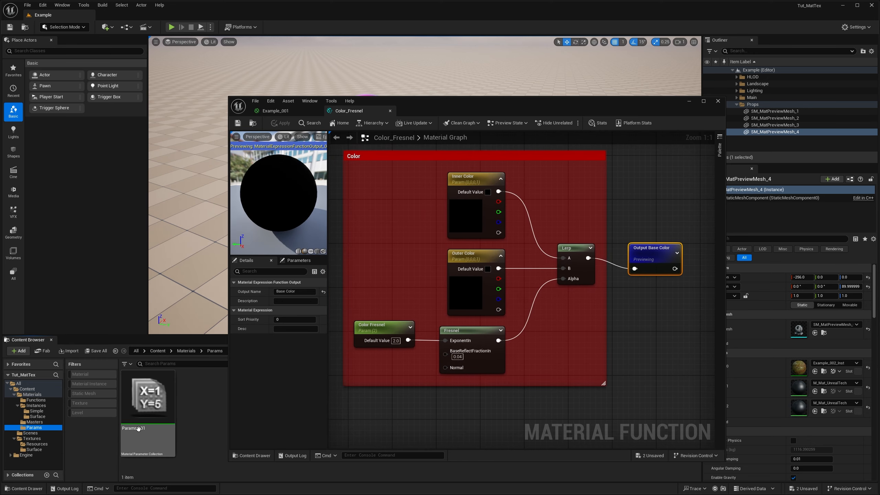
left_click_drag(138, 428, 623, 330)
right_click_drag(560, 386, 555, 261)
left_click(495, 308)
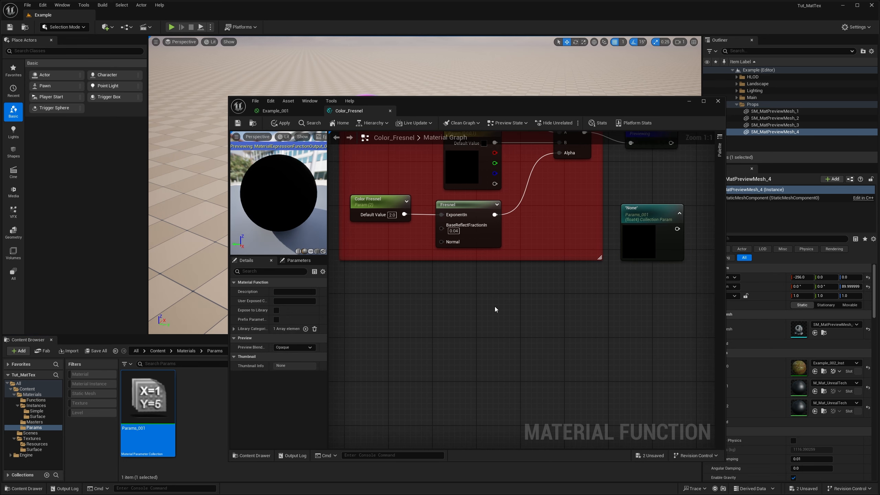
Try adding a blank CollectionParameter node below the Color group through the node search, and delete it
left_click(216, 400)
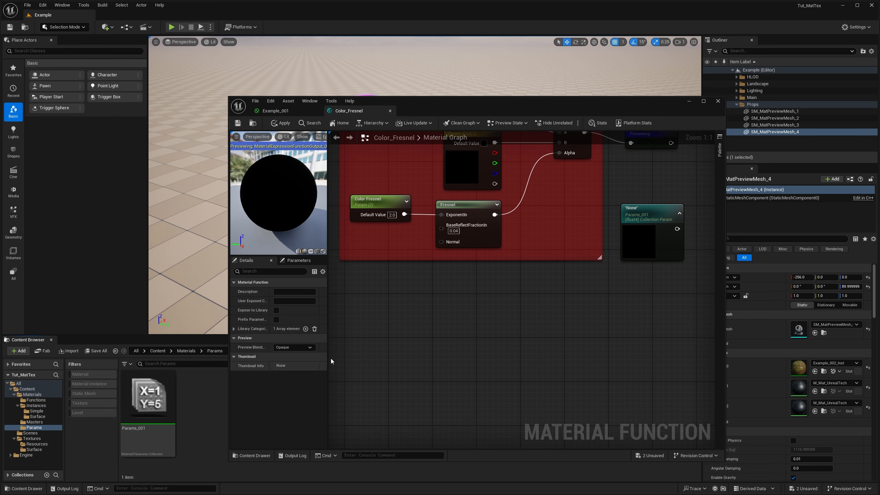
right_click(445, 318)
type("param")
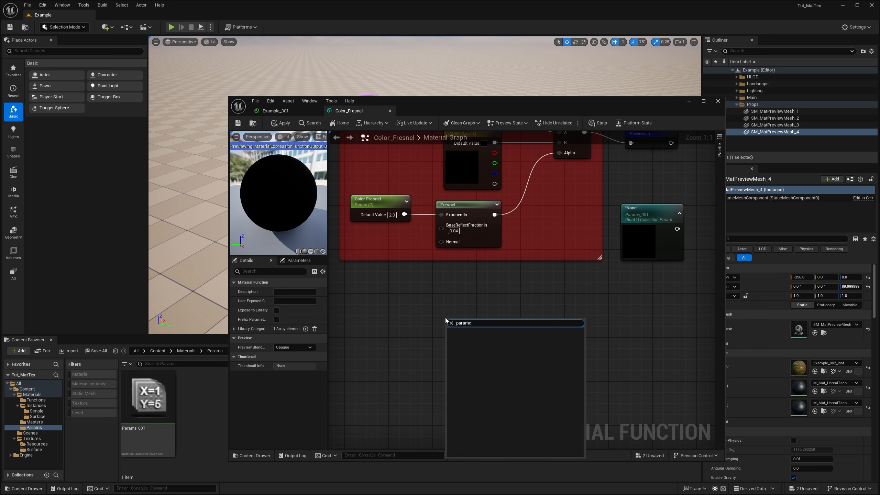
type("eter c")
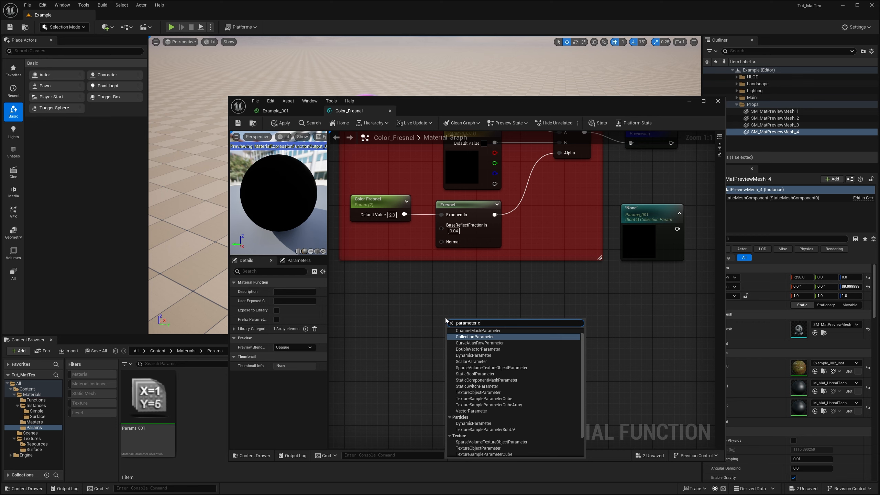
key("Return")
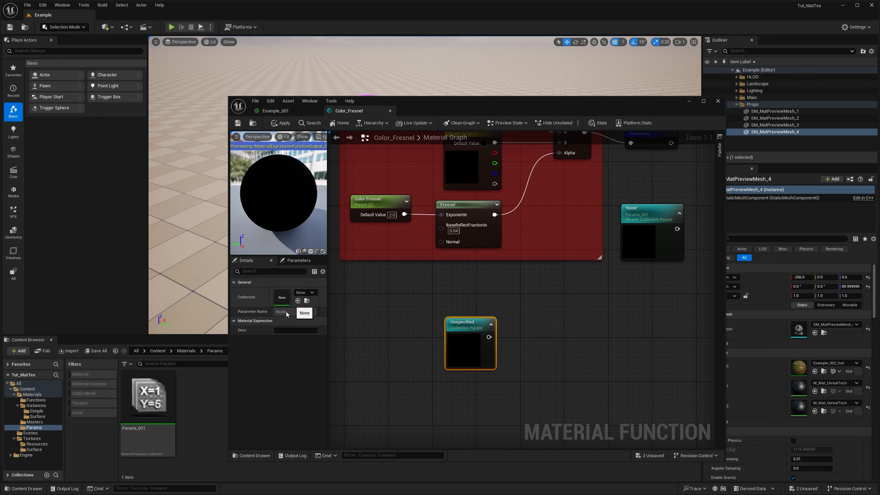
mouse_move(148, 392)
left_mouse_down()
mouse_move(279, 287)
mouse_move(152, 380)
left_mouse_up()
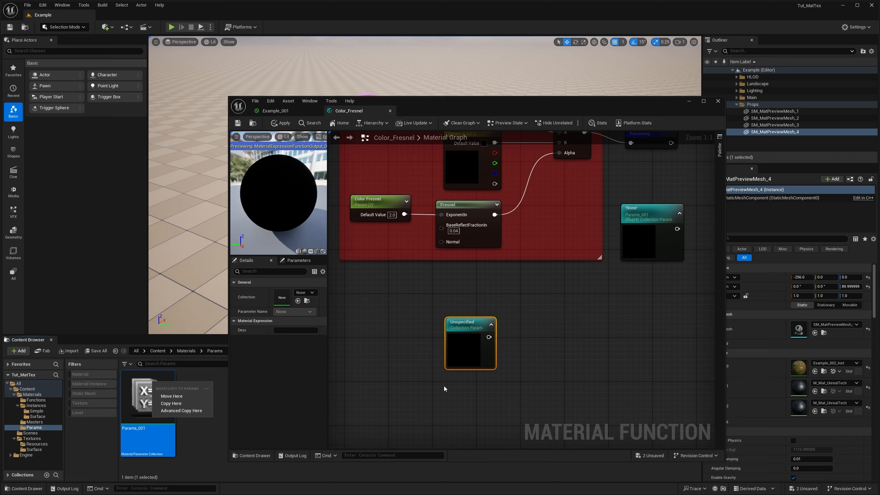
left_click_drag(470, 387, 433, 314)
key("Delete")
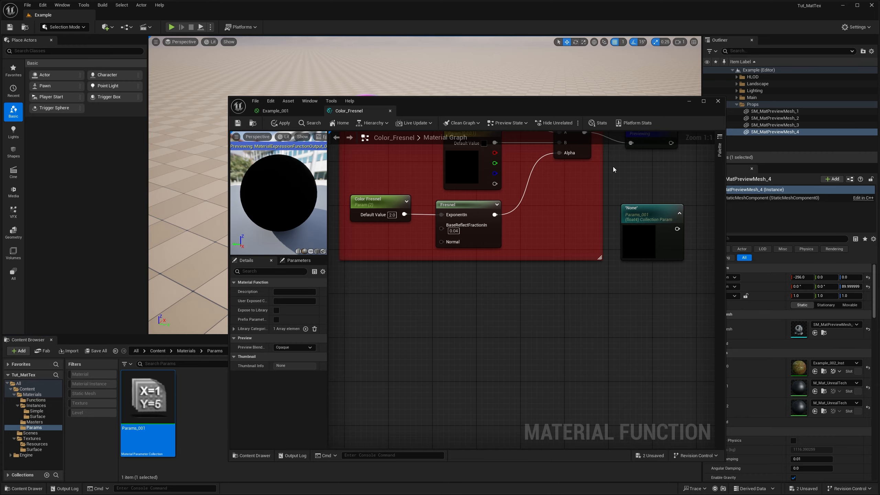
Maximize the material editor, place the Params_001 node above the Color group and set its parameter name to Inner Color
left_click(704, 101)
right_click_drag(435, 170, 579, 417)
left_click_drag(653, 387, 487, 102)
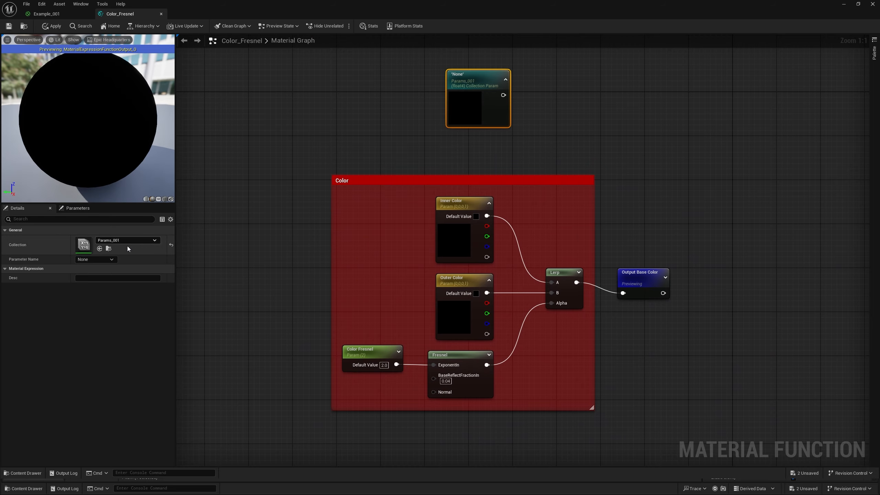
left_click(115, 259)
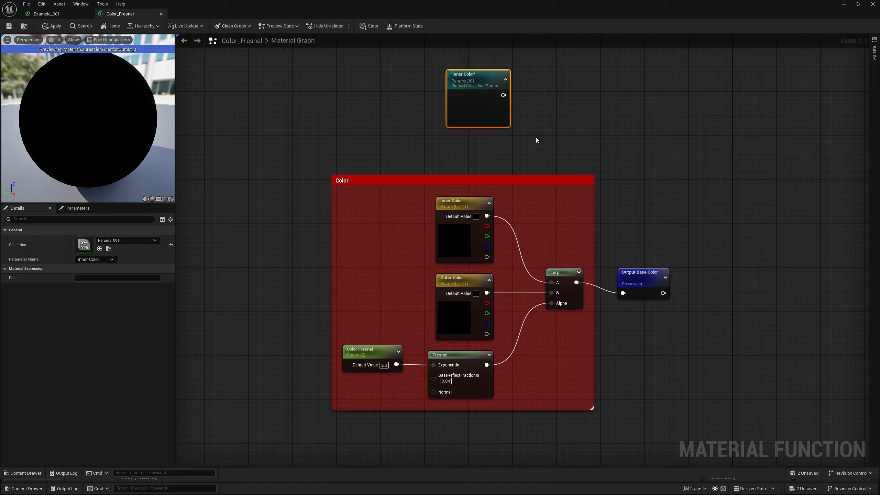
Duplicate the Inner Color collection node, place the copy beneath it and set its parameter name to Outer Color
right_click_drag(536, 140, 532, 240)
left_click_drag(471, 205, 454, 150)
key("ctrl+d")
left_click_drag(478, 217, 429, 195)
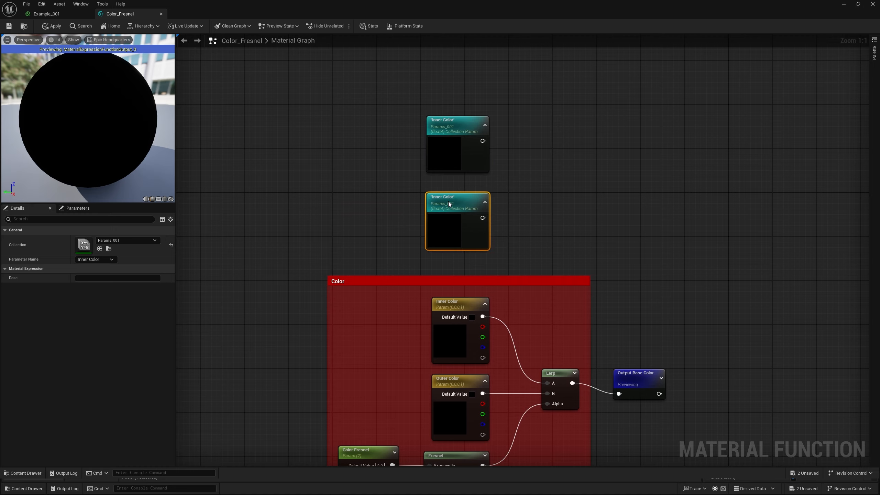
left_click(92, 260)
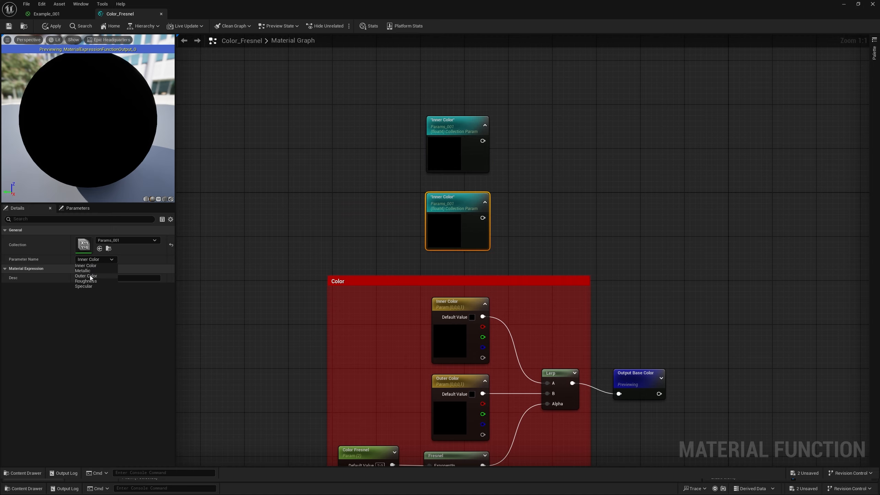
left_click(85, 276)
Extend the Color comment box upward so that it encloses both collection parameter nodes
right_click_drag(522, 263, 532, 232)
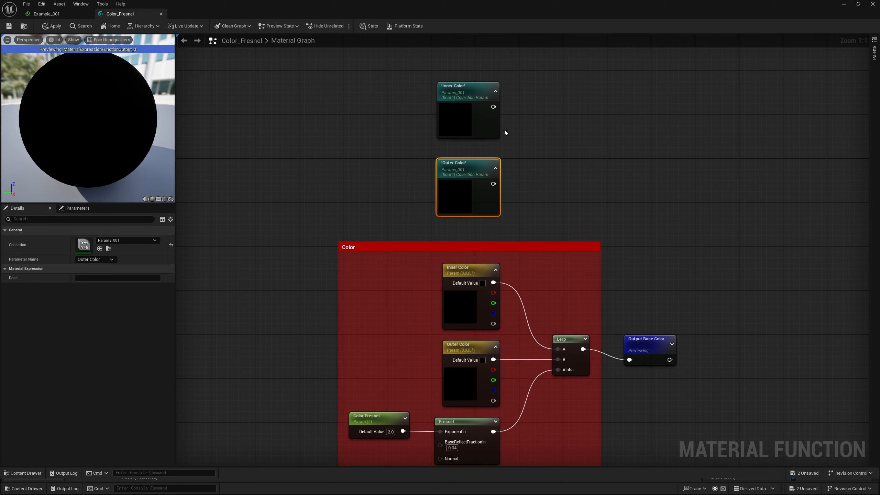
left_click_drag(434, 278, 479, 381)
left_click_drag(411, 209, 515, 97)
left_click(407, 112)
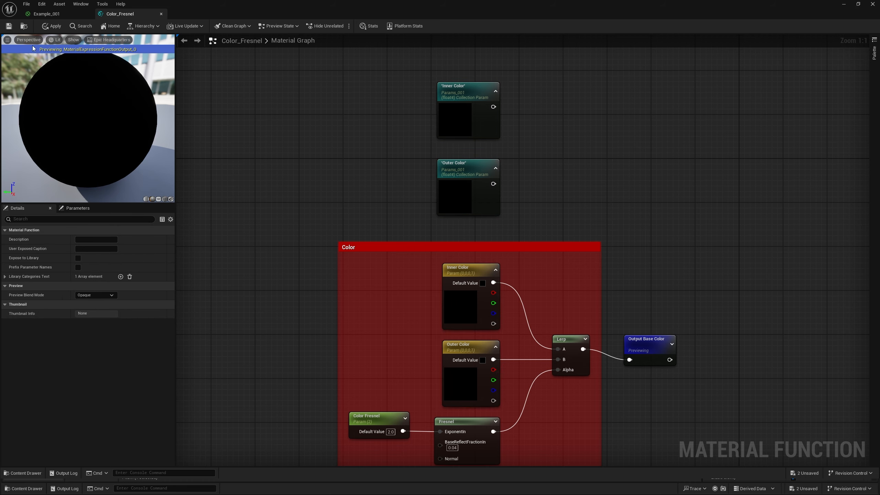
left_click_drag(477, 245, 488, 68)
right_click_drag(541, 309, 521, 329)
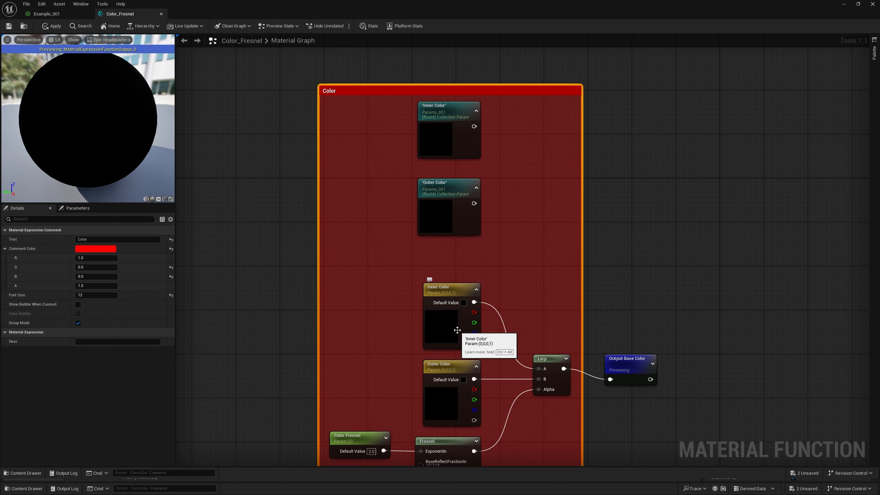
Move the two collection nodes outside the Color group and shift the Inner Color and Outer Color vector parameters upward
left_click_drag(533, 205, 410, 128)
left_click_drag(409, 128, 501, 141)
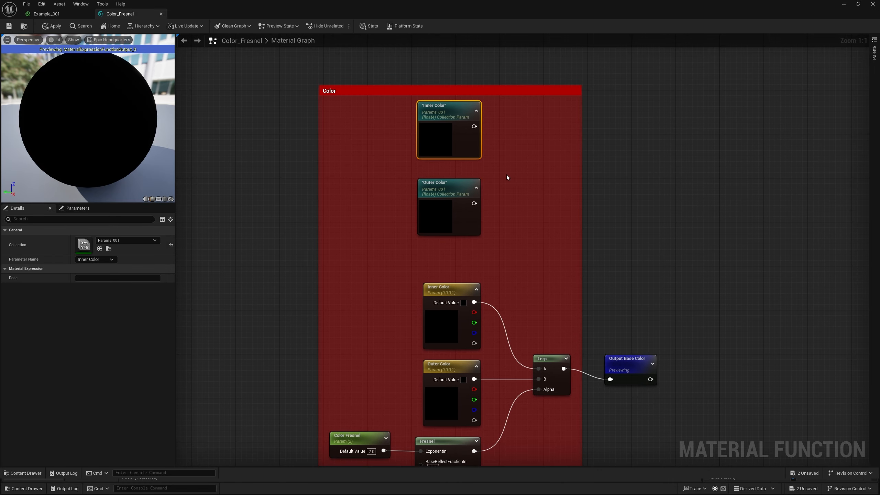
left_click_drag(524, 232, 701, 163)
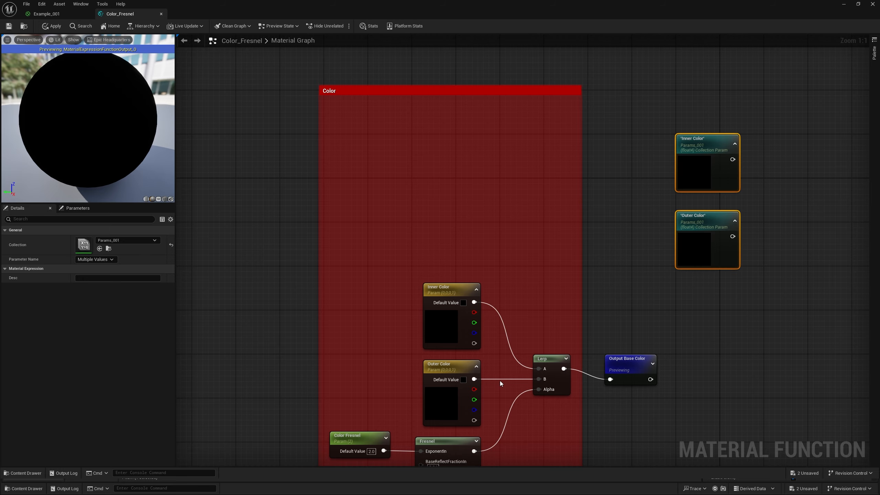
left_click_drag(500, 381, 443, 187)
left_click(512, 236)
left_click(777, 189)
Place the Inner Color and Outer Color collection nodes inside the Color group, each above its matching vector parameter
left_click_drag(710, 153, 427, 216)
left_click_drag(433, 269, 433, 296)
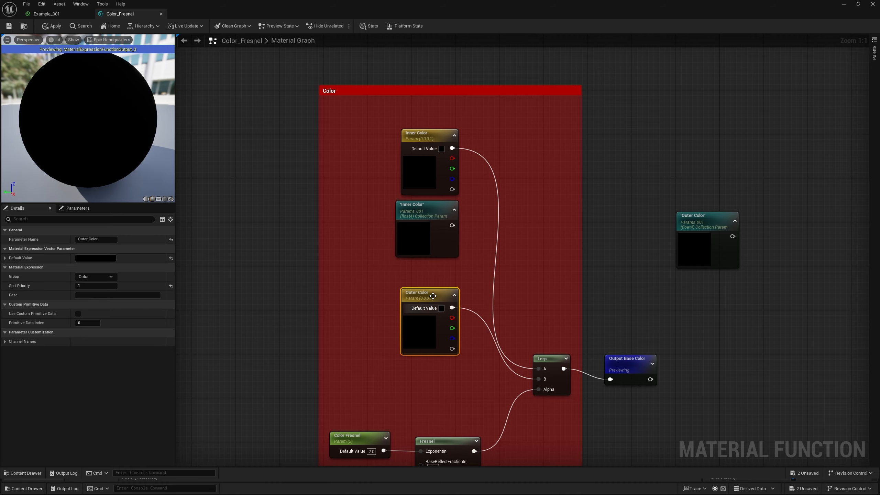
left_click_drag(431, 224, 416, 144)
left_click_drag(426, 193, 413, 251)
left_click_drag(471, 253, 416, 163)
left_click_drag(417, 162, 434, 162)
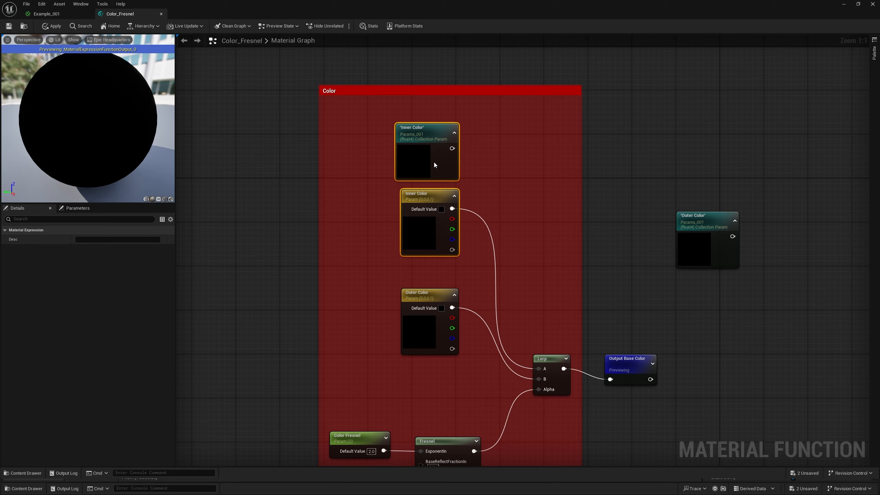
left_click_drag(428, 295, 422, 323)
left_click_drag(703, 242, 426, 296)
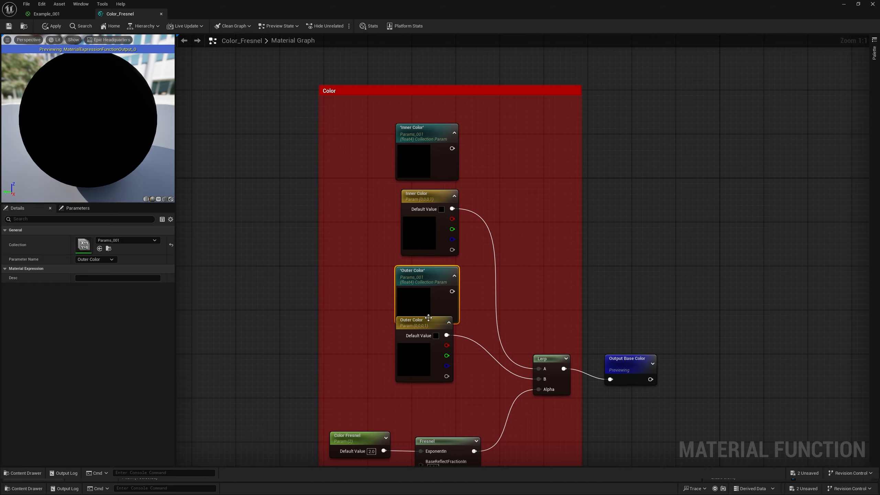
Align the four color nodes along their right edges and move them farther from the Lerp node
left_click_drag(423, 359, 427, 143)
right_click(427, 143)
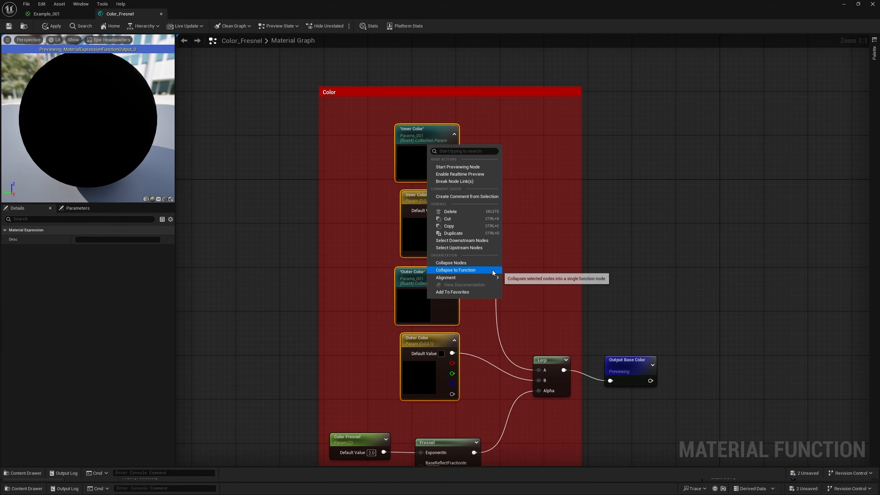
key("Escape")
right_click(429, 221)
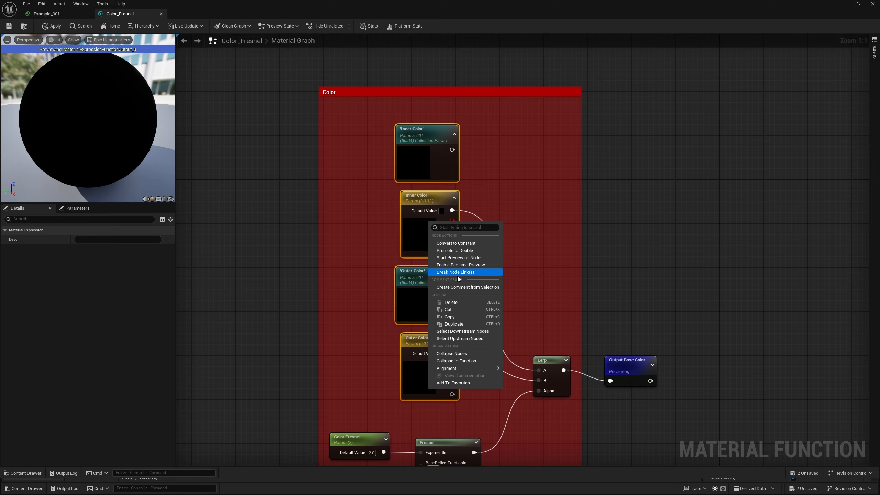
mouse_move(451, 368)
left_click(549, 416)
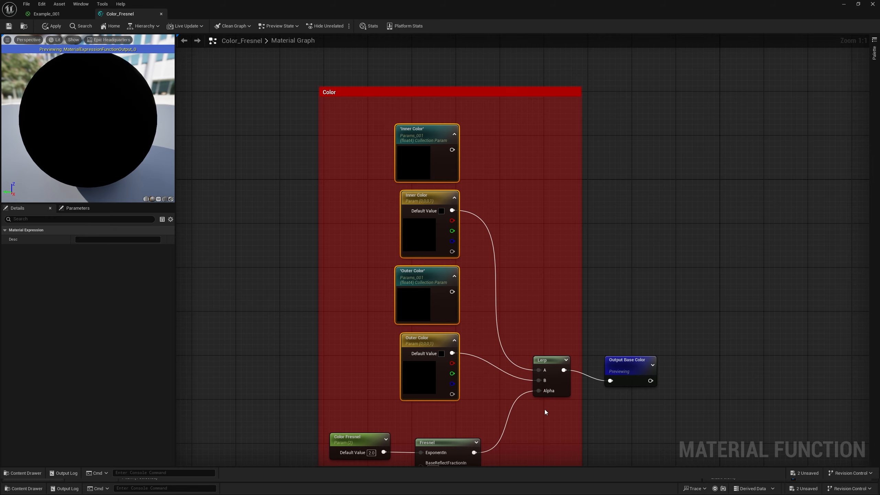
right_click_drag(480, 414, 529, 356)
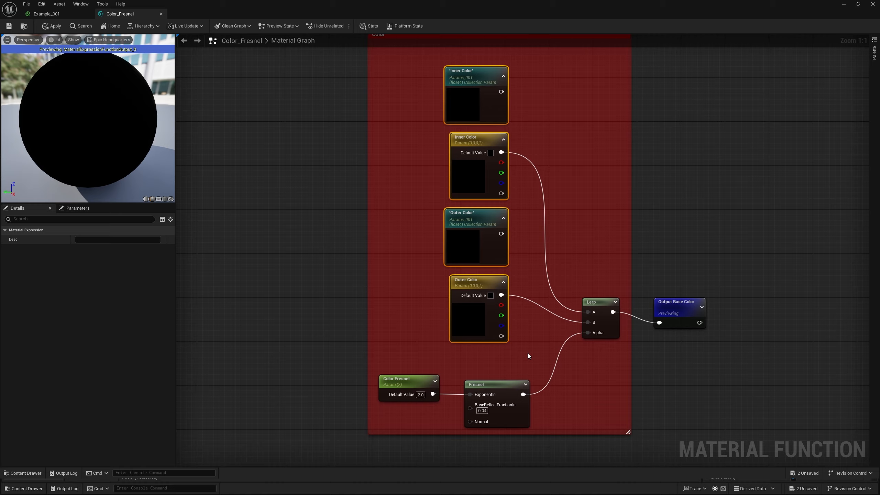
left_click_drag(461, 100, 411, 99)
left_click(525, 162)
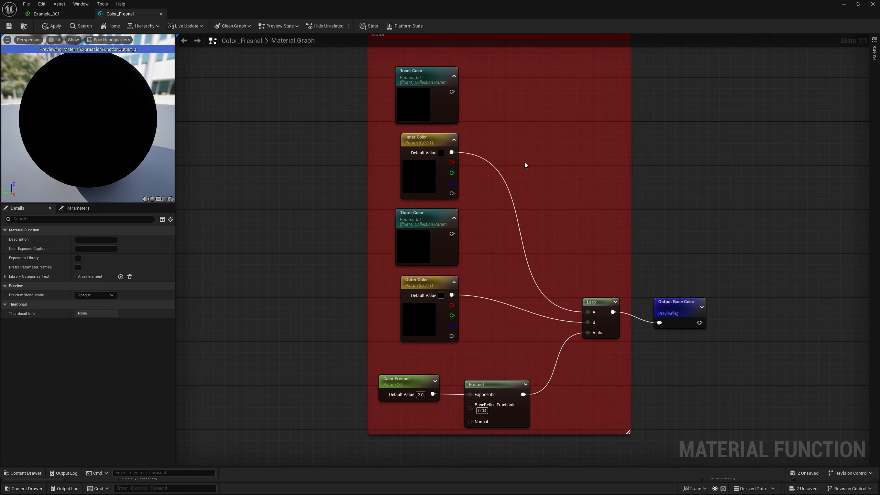
Add a StaticSwitchParameter named Use Params beside the Inner Color nodes in the Color group
right_click_drag(526, 164, 525, 243)
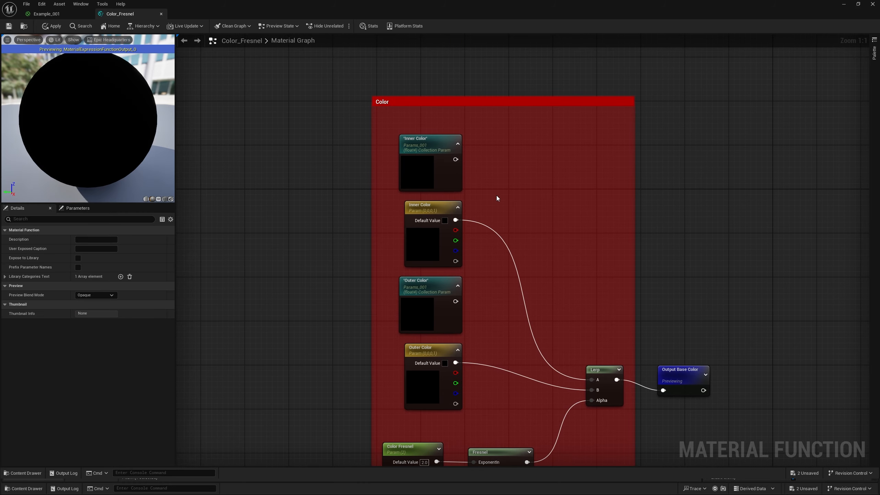
left_click_drag(497, 196, 454, 178)
left_click(435, 243)
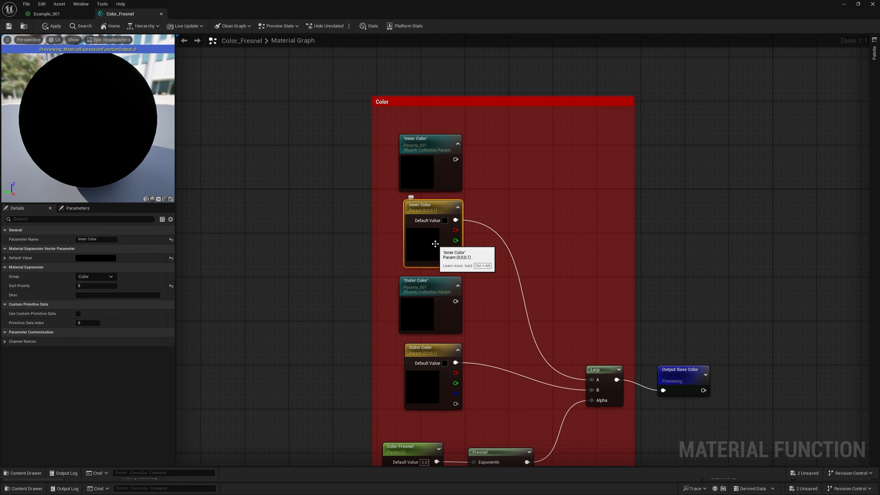
right_click(501, 221)
type("switch")
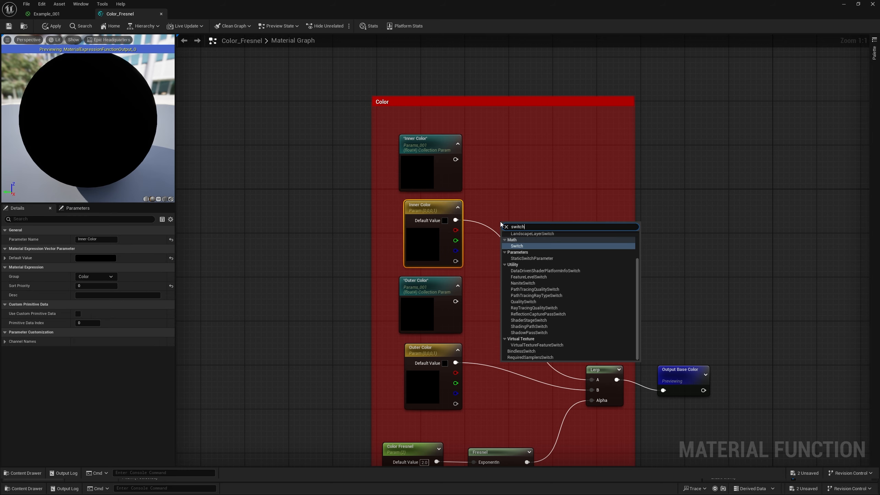
key("Down")
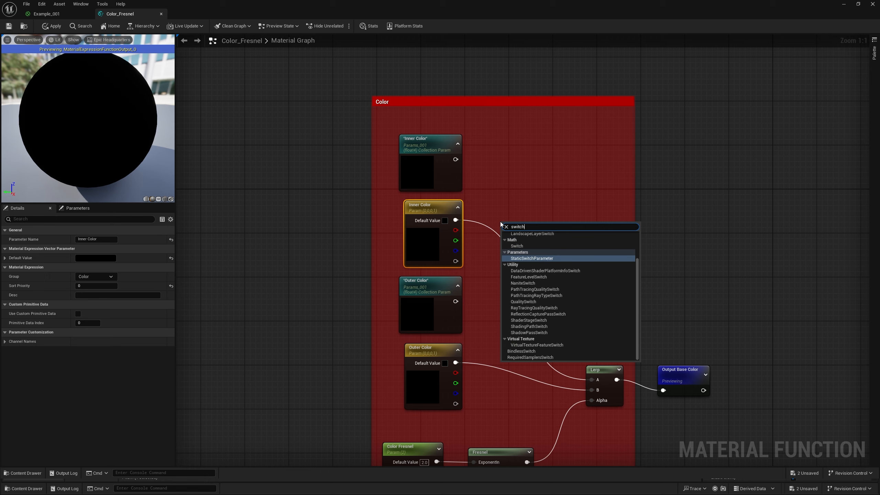
key("Return")
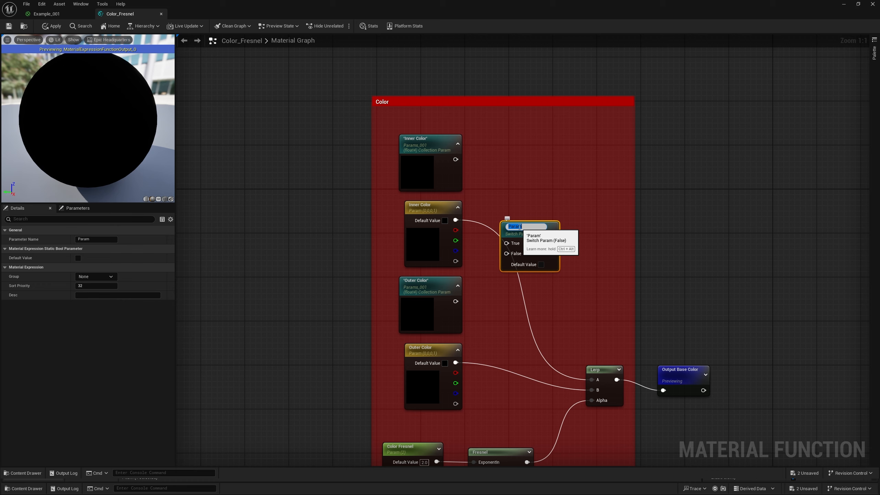
type("Use Params")
key("Return")
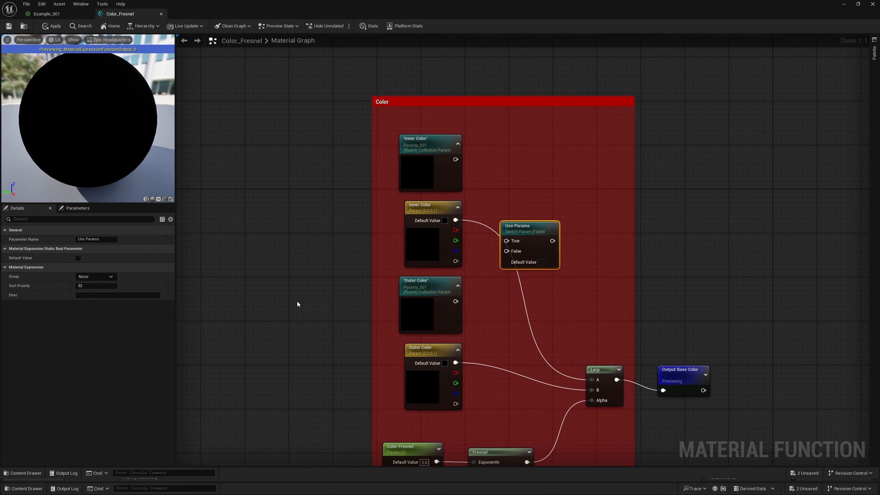
Assign the Use Params switch to a Toggle group and set its sort priority to 0
left_click(105, 275)
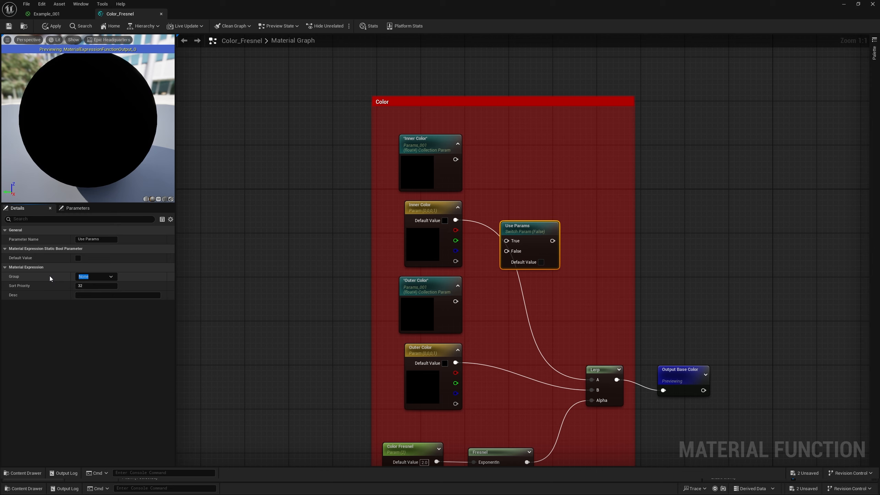
type("Toggl")
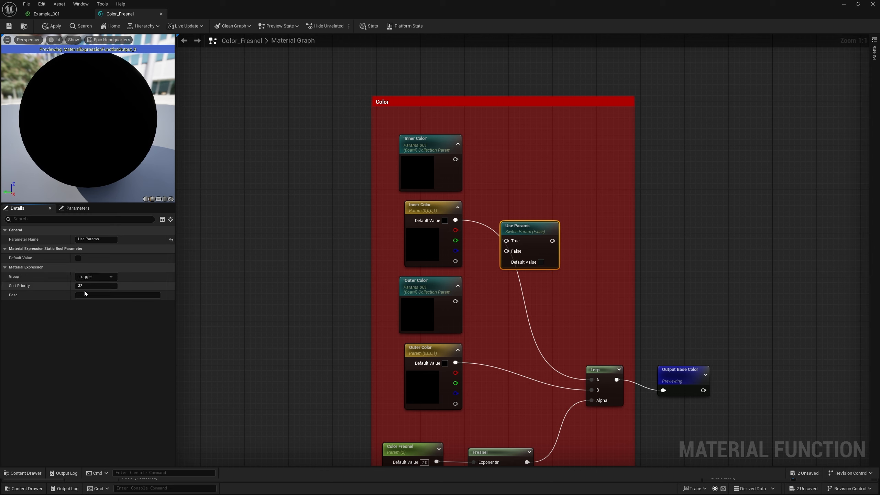
left_click(87, 285)
type("0")
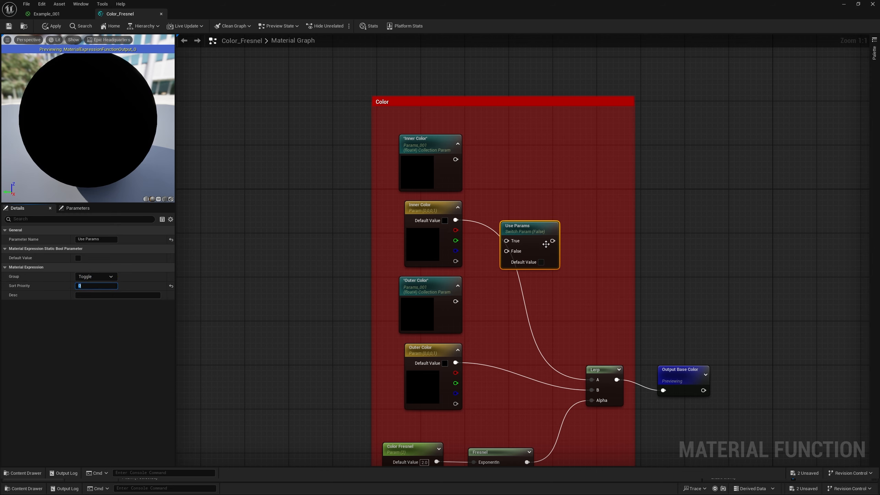
Wire the Inner Color collection parameter to the switch's True, the Inner Color vector parameter to False, and its output to Lerp A
left_click_drag(544, 247, 541, 203)
left_click_drag(591, 379, 455, 160)
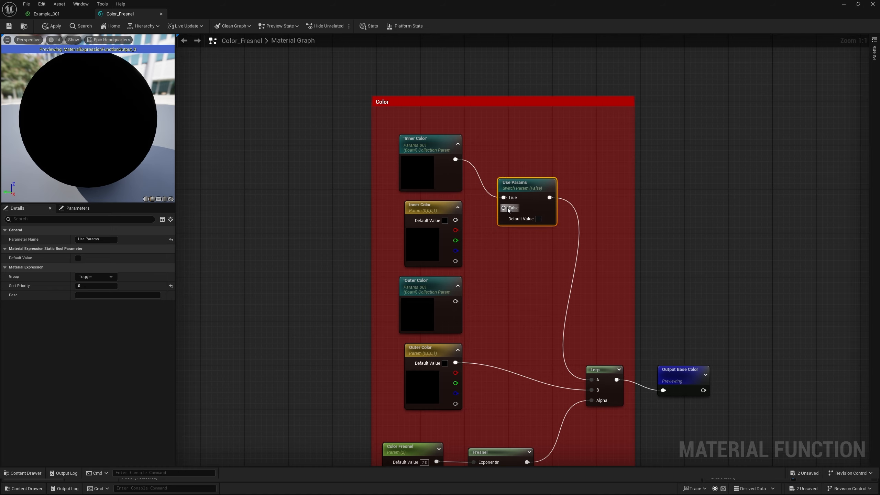
left_click_drag(504, 208, 456, 220)
left_click_drag(528, 201, 523, 189)
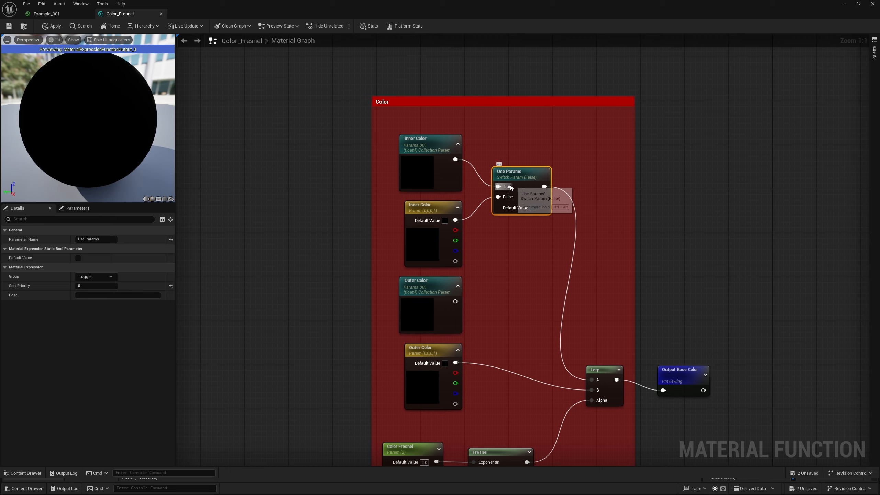
left_click(431, 167)
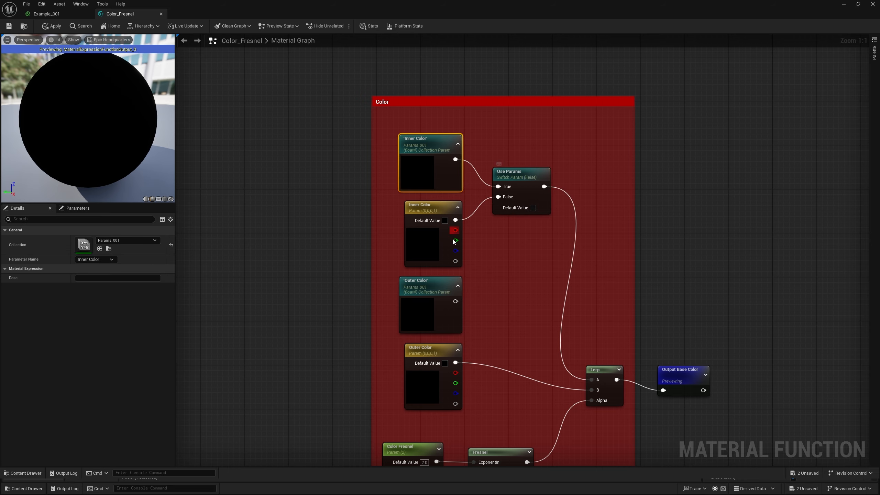
left_click(432, 250)
Duplicate the Use Params switch beside the Outer Color nodes and connect the copy's output to Lerp B
left_click(528, 198)
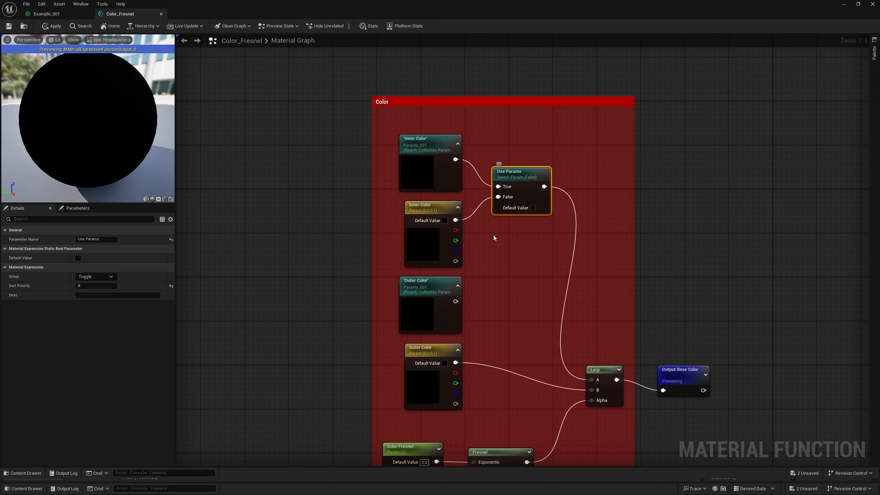
key("ctrl+d")
left_click_drag(524, 297, 525, 308)
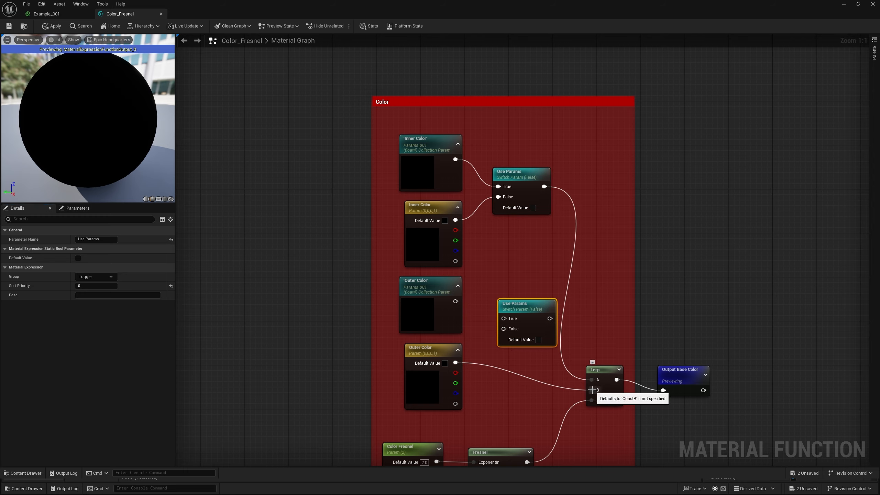
left_click_drag(592, 390, 549, 319)
left_click_drag(527, 326, 517, 342)
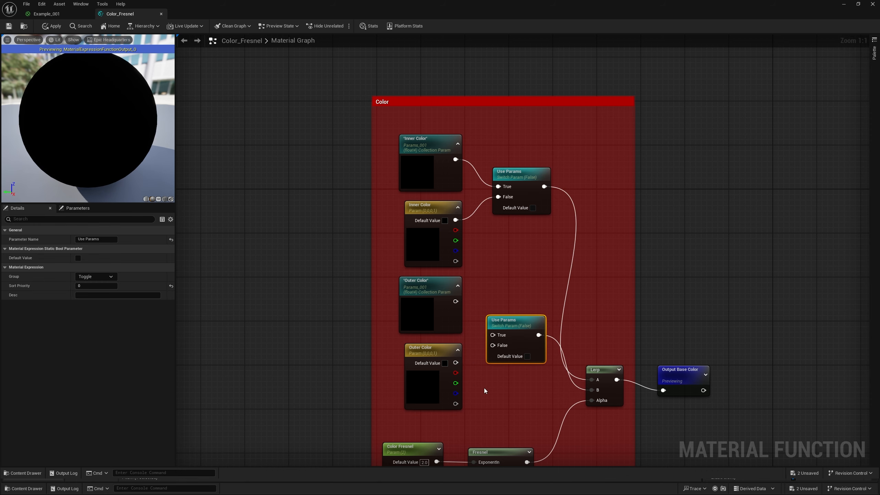
Line up the duplicated Use Params switch directly beneath the first one
right_click_drag(484, 388, 459, 363)
left_click(400, 359)
left_click(407, 228, "shift")
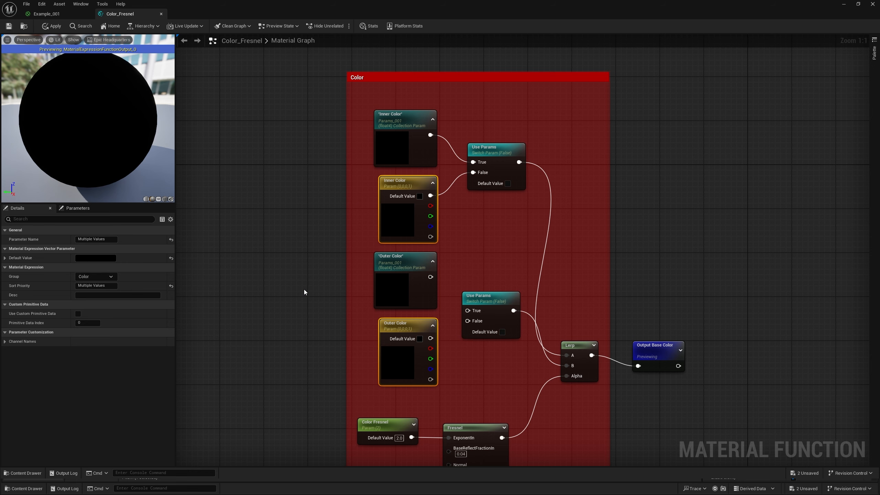
left_click(464, 281)
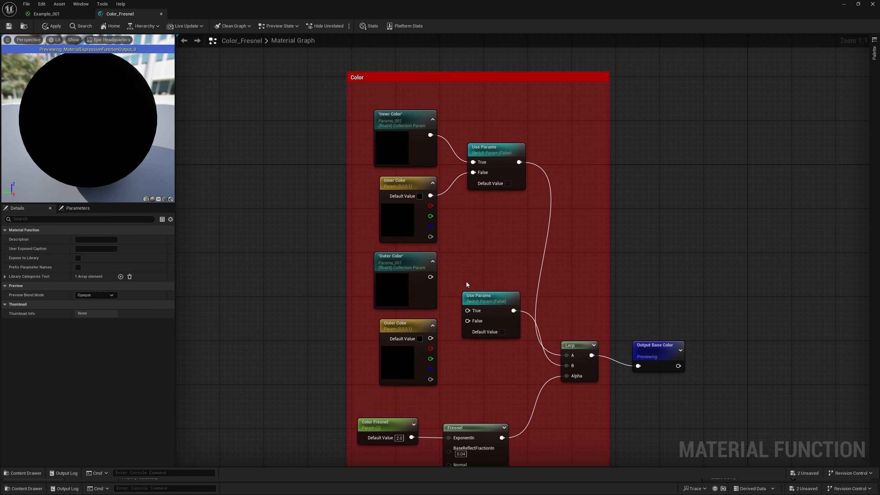
left_click_drag(493, 297, 496, 300)
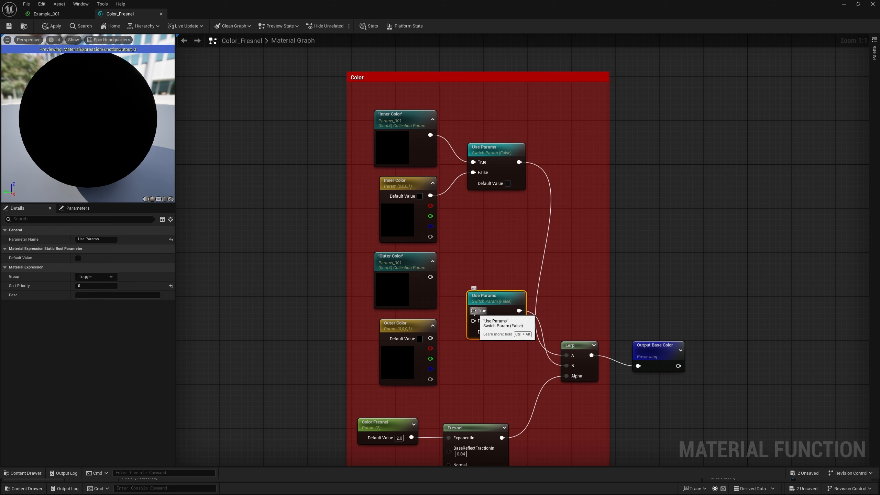
left_click_drag(512, 362, 504, 155)
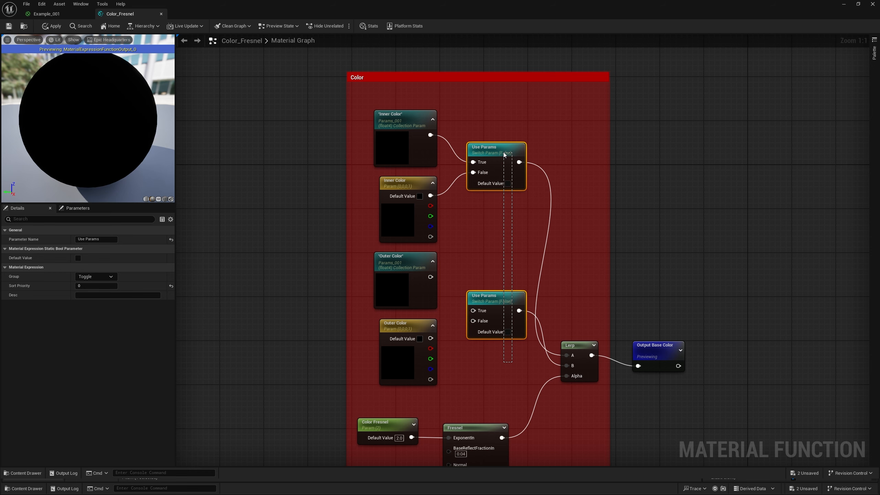
left_click_drag(503, 153, 502, 157)
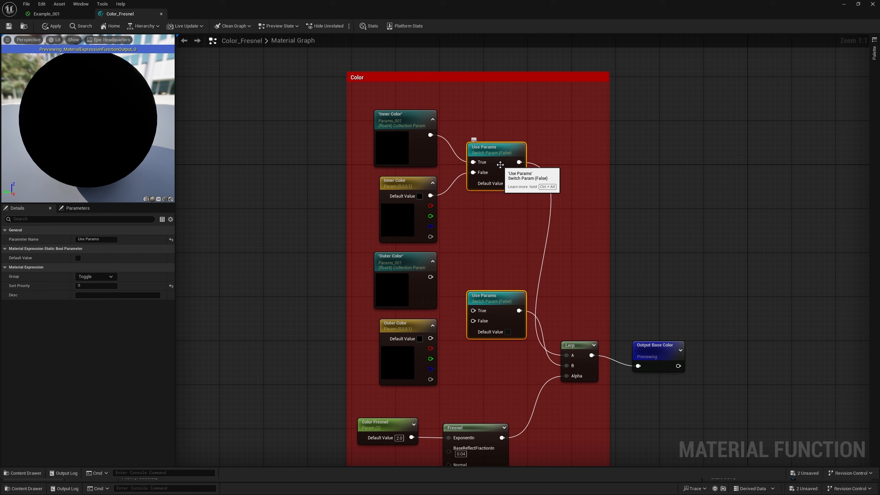
left_click(484, 249)
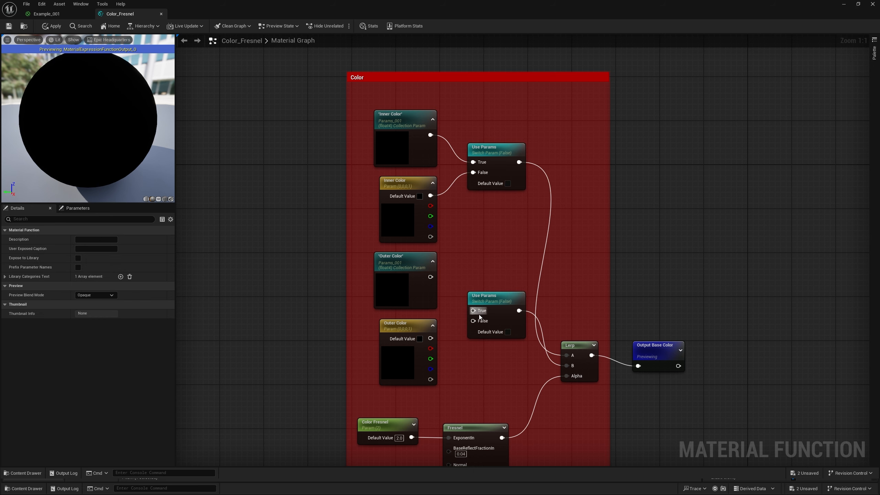
Connect the Outer Color collection parameter to the second switch's True input and the Outer Color vector parameter to False
left_click_drag(473, 310, 430, 339)
left_click(427, 290)
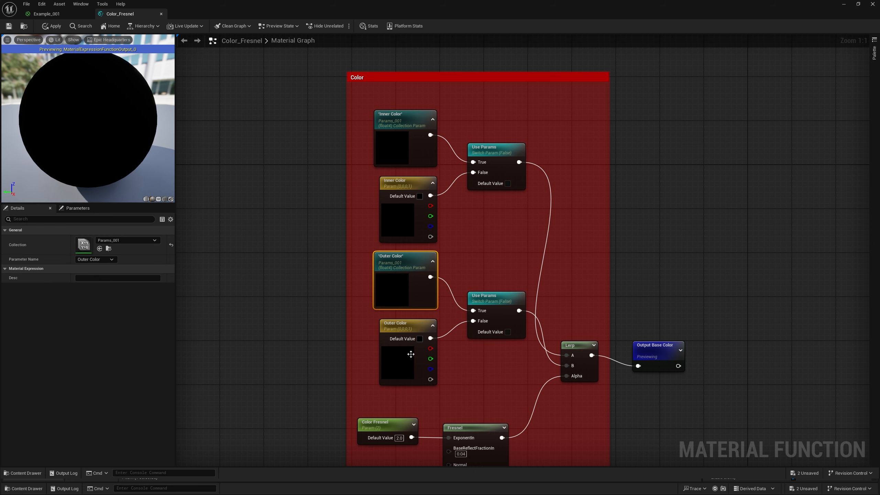
left_click(416, 345)
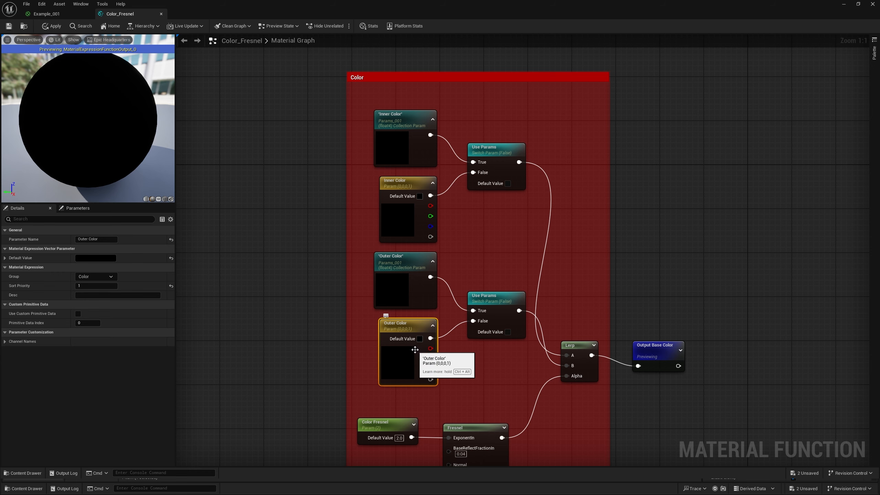
Move the Outer Color switch up slightly and distribute both Use Params switches vertically
mouse_move(495, 315)
left_mouse_down()
mouse_move(490, 308)
mouse_move(497, 310)
left_mouse_up()
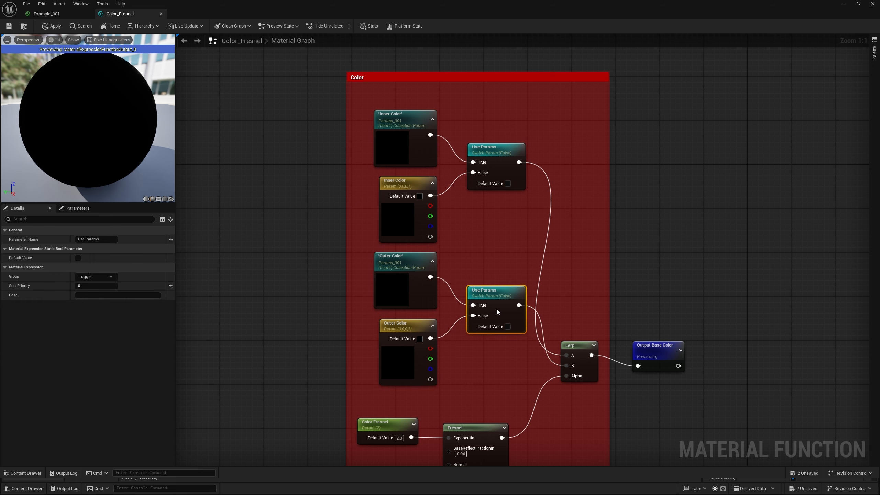
left_click(497, 153, "ctrl")
right_click(499, 162)
mouse_move(537, 286)
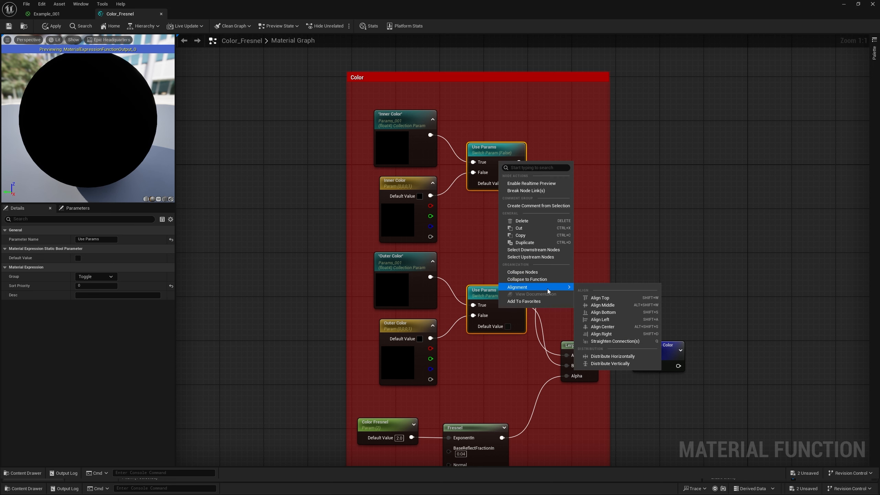
left_click(622, 363)
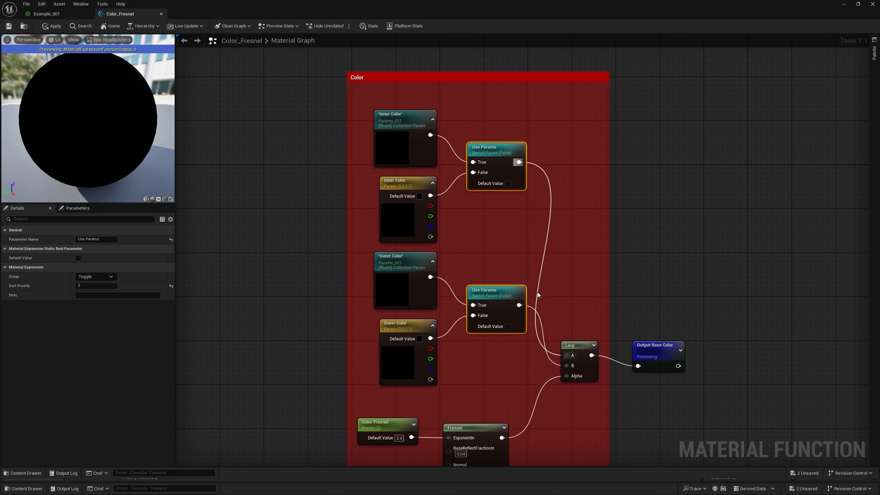
Move the Lerp node up level with the Outer Color switch and line up Output Base Color with it
left_click_drag(588, 359, 580, 292)
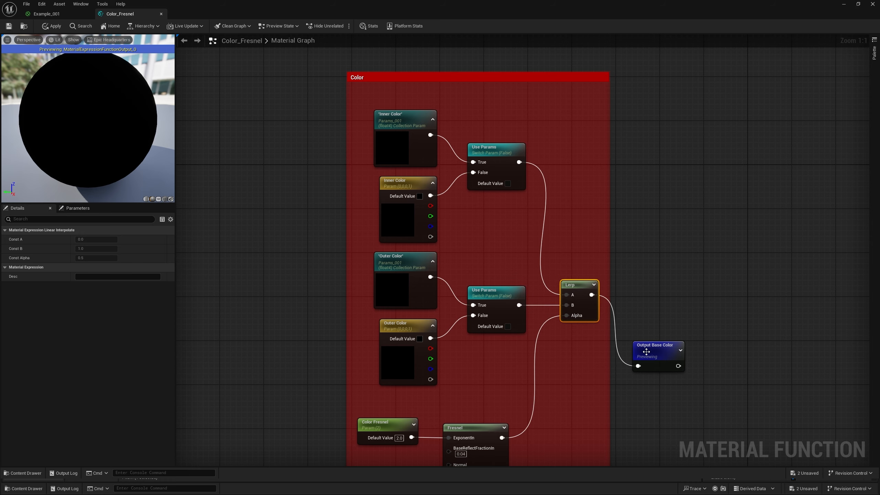
left_click_drag(646, 352, 634, 281)
Stop previewing the Output Base Color node and lower the Color comment box's top edge closer to the nodes
right_click_drag(632, 368, 603, 345)
right_click(617, 262)
left_click(624, 288)
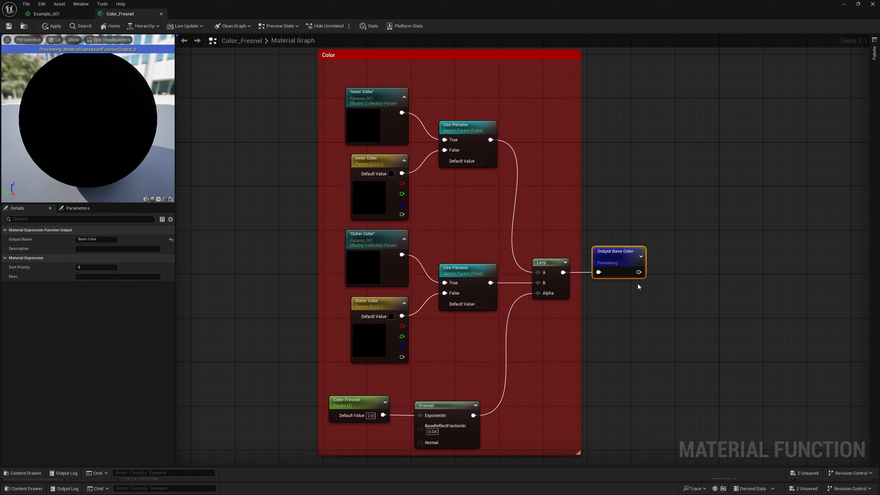
left_click(599, 327)
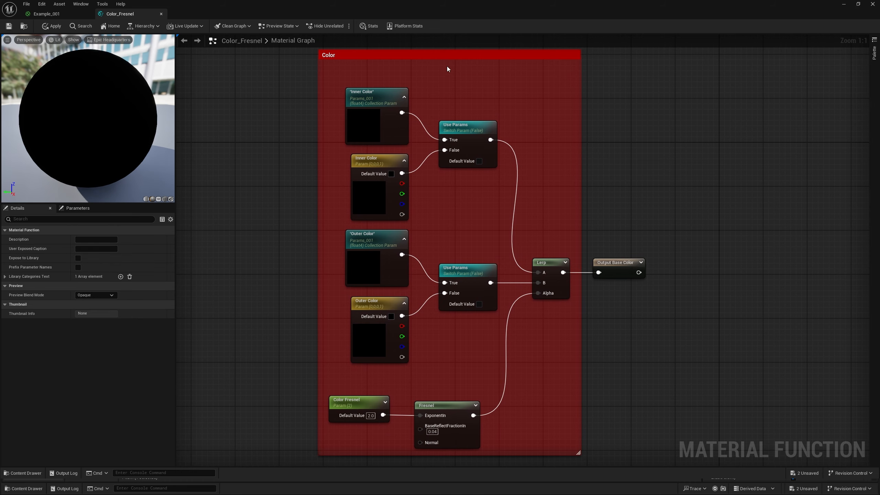
left_click_drag(441, 51, 444, 72)
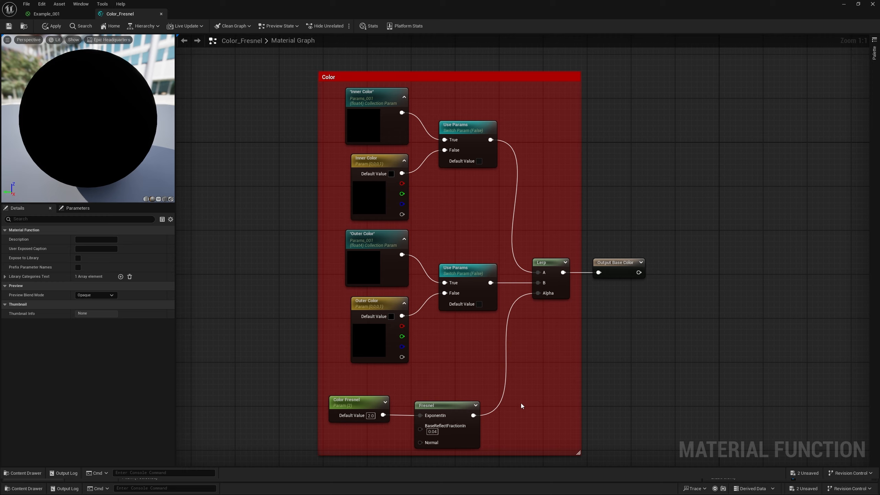
Align the Fresnel node and both Use Params switches along their right edges and shift them slightly toward the Lerp
left_click_drag(463, 430, 487, 418)
left_click_drag(487, 378, 476, 119)
right_click(475, 122)
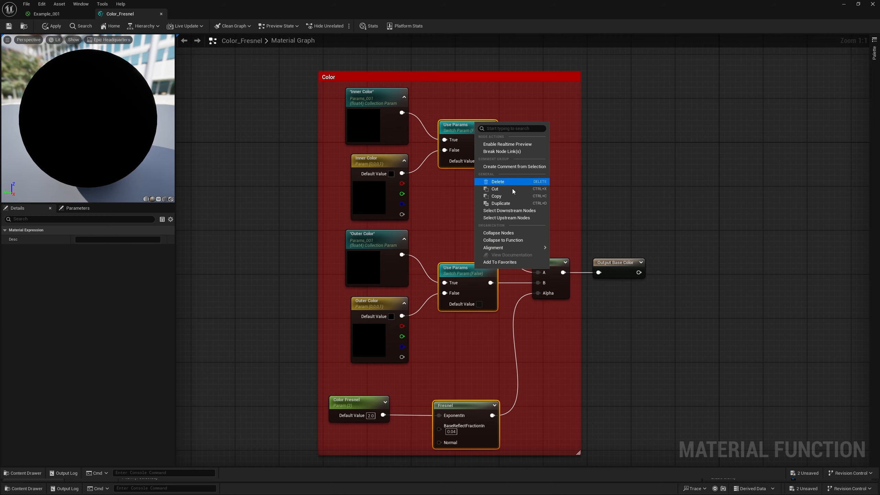
mouse_move(513, 247)
left_click(601, 303)
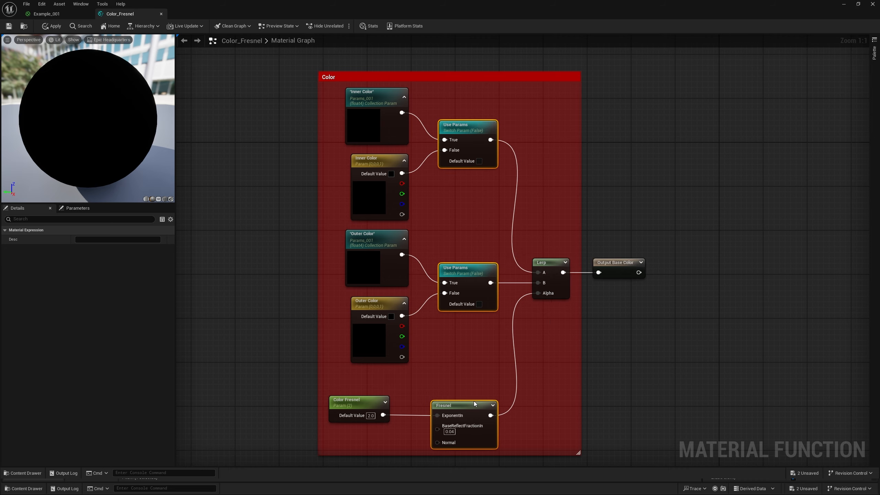
left_click_drag(474, 403, 480, 403)
Align the four color nodes and the Color Fresnel parameter along their right edges
left_click_drag(403, 431, 356, 106)
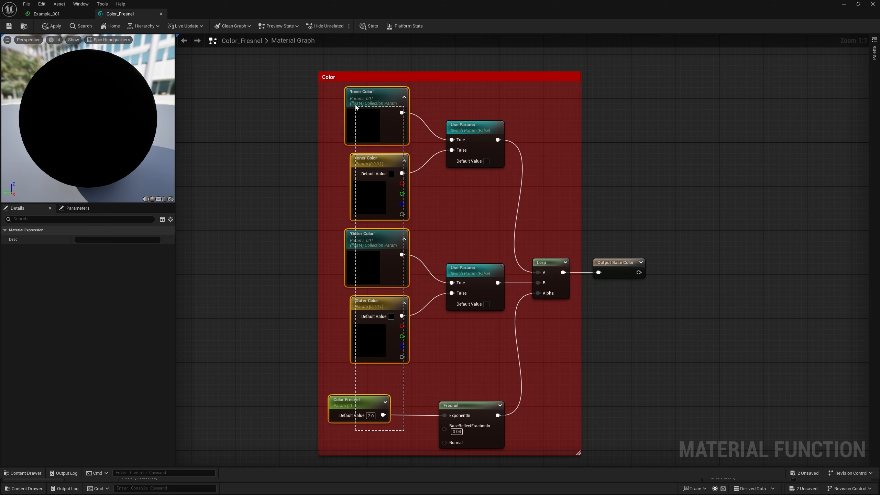
right_click(363, 123)
mouse_move(409, 254)
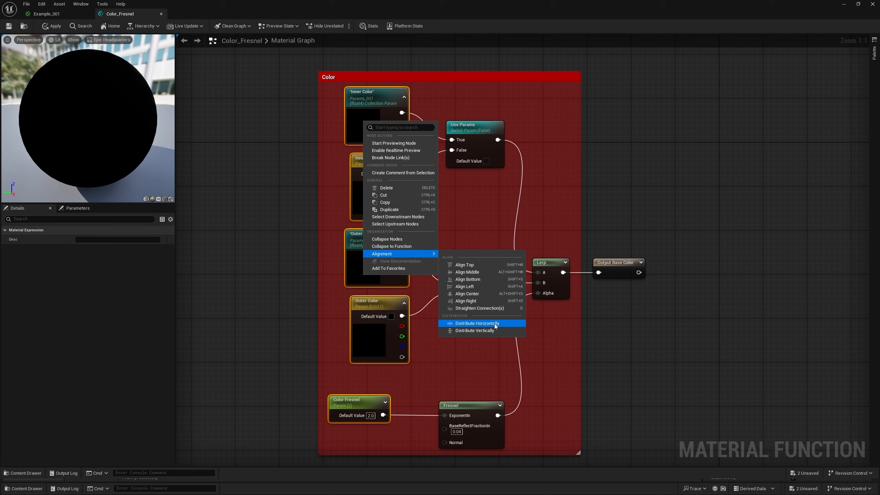
left_click(466, 301)
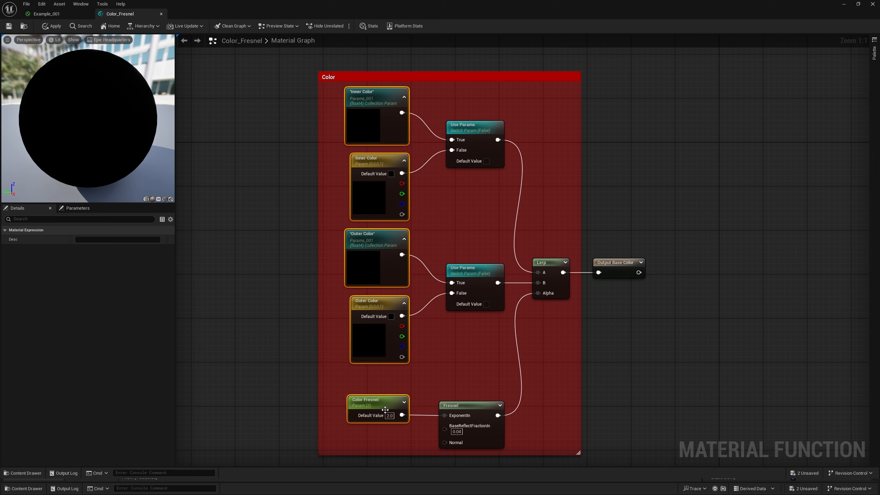
Move Color Fresnel and Fresnel up toward the Outer Color nodes, and right-align Color Fresnel with the four color nodes
left_click(632, 403)
left_click_drag(539, 418, 386, 389)
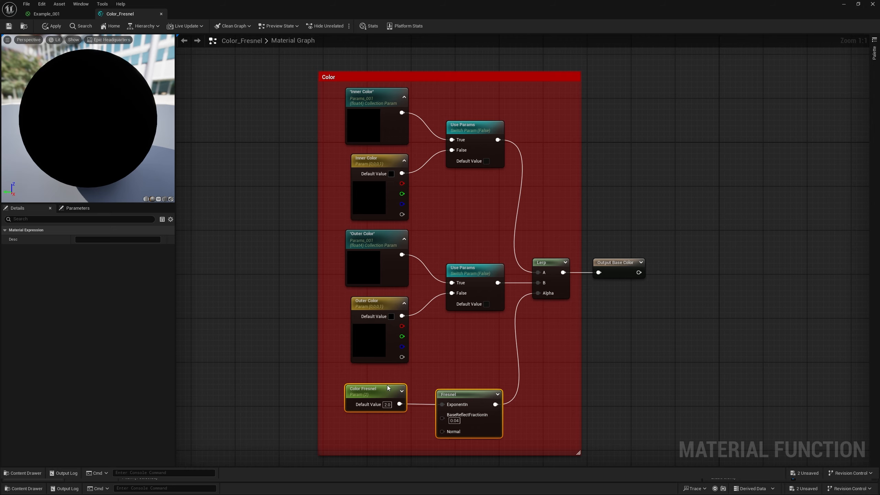
left_click(412, 430)
left_click_drag(416, 434, 380, 117)
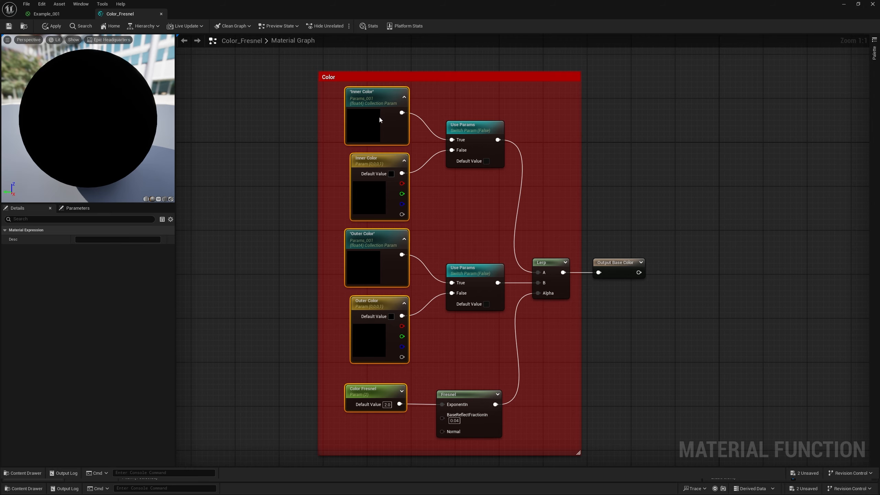
right_click(380, 118)
mouse_move(416, 250)
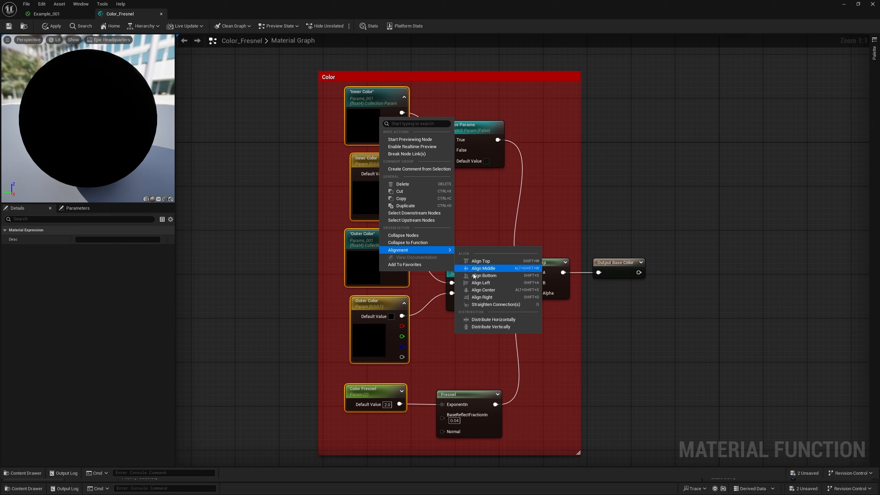
left_click(498, 297)
Align both Use Params switches and the Fresnel node along their right edges
left_click_drag(512, 429, 478, 138)
right_click(479, 139)
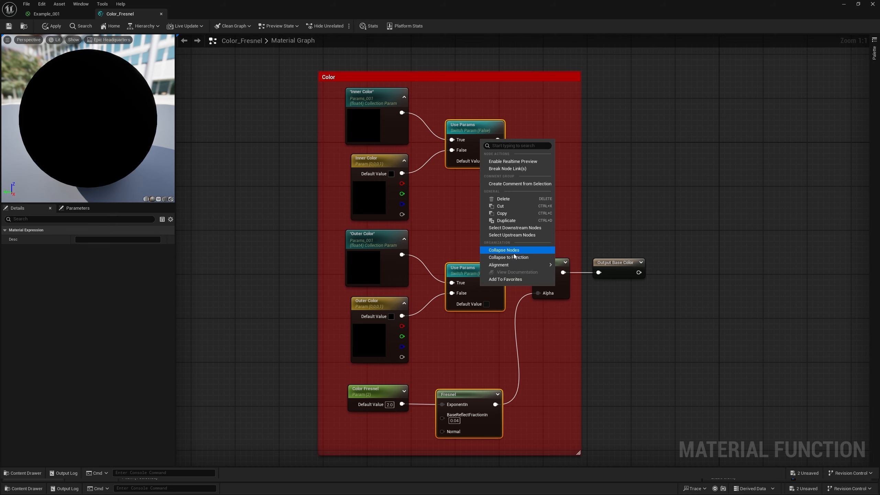
mouse_move(516, 264)
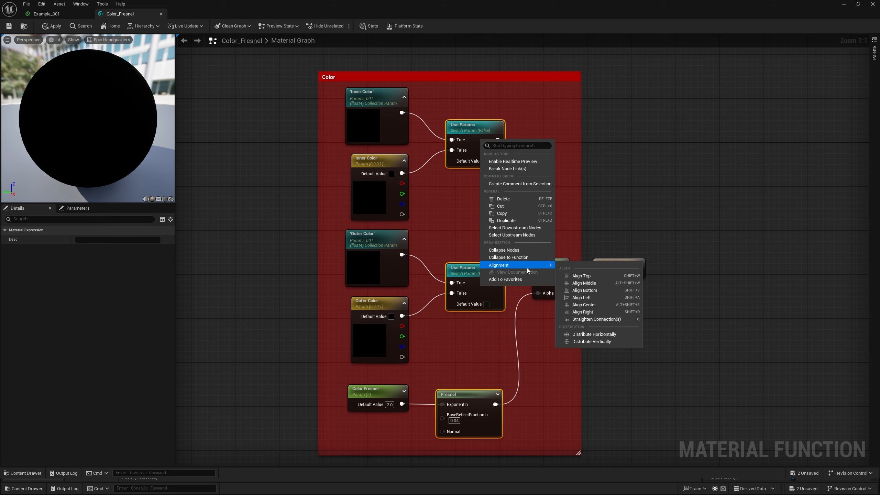
left_click(603, 312)
Tighten the lower and left edges of the Color comment box around its nodes and apply the Color_Fresnel changes
left_click_drag(528, 454, 529, 449)
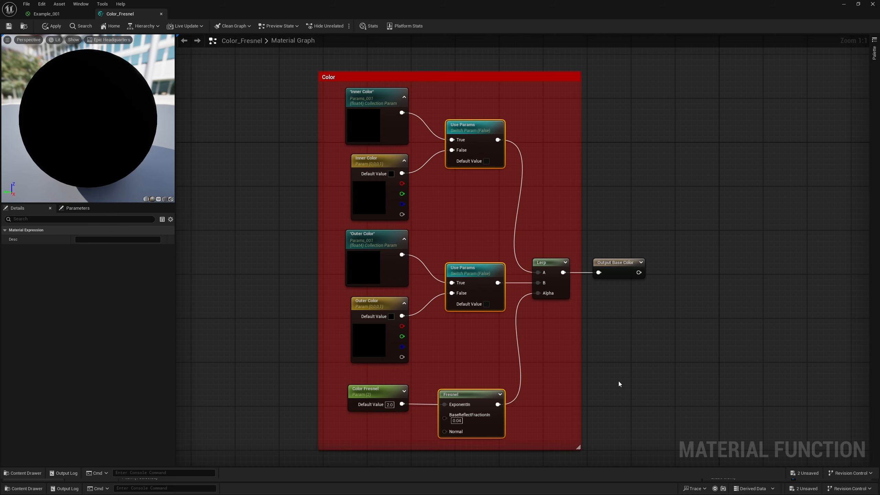
left_click(619, 381)
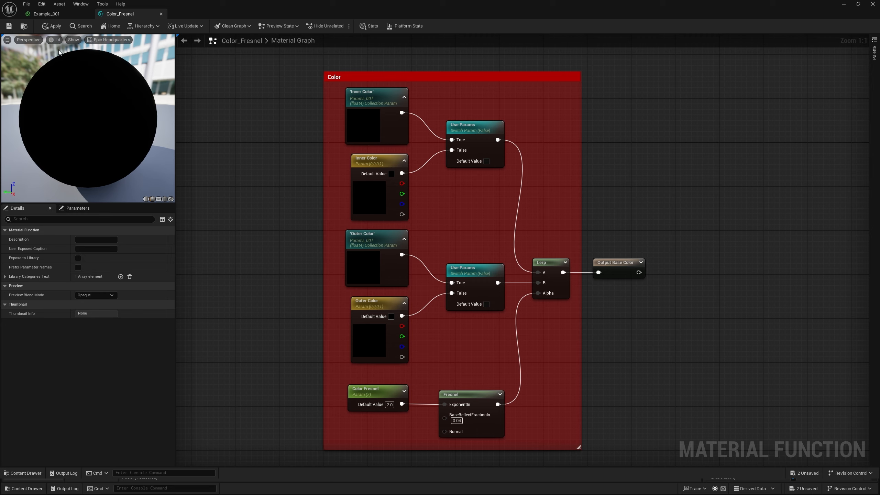
left_click(51, 26)
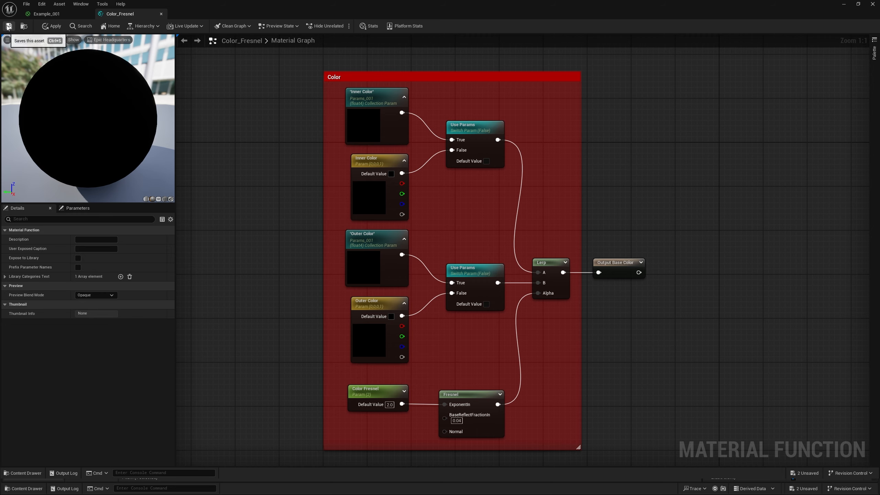
Return to the Example_001 material and close the material editor window
left_click(54, 13)
left_click_drag(360, 3, 482, 46)
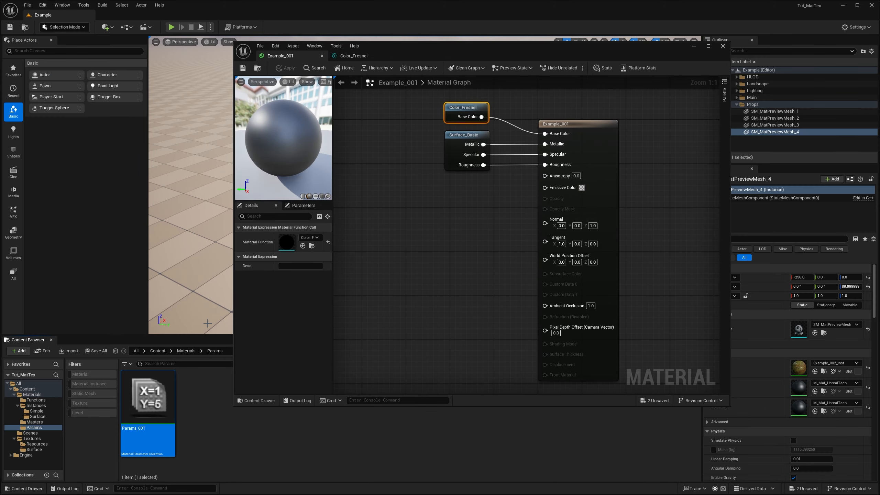
left_click(722, 47)
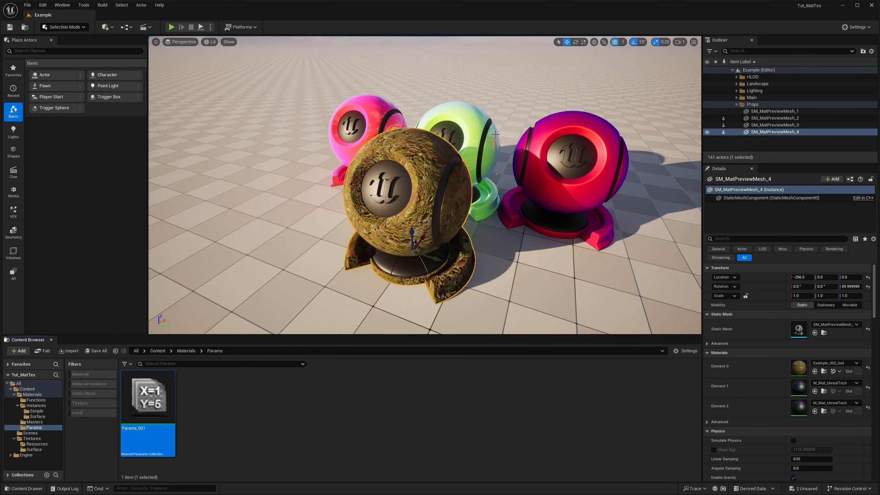
Select the SM_MatPreviewMesh_2 preview mesh and open its Element 0 material instance, Example_001_Inst_A
left_click(469, 126)
left_click(389, 112)
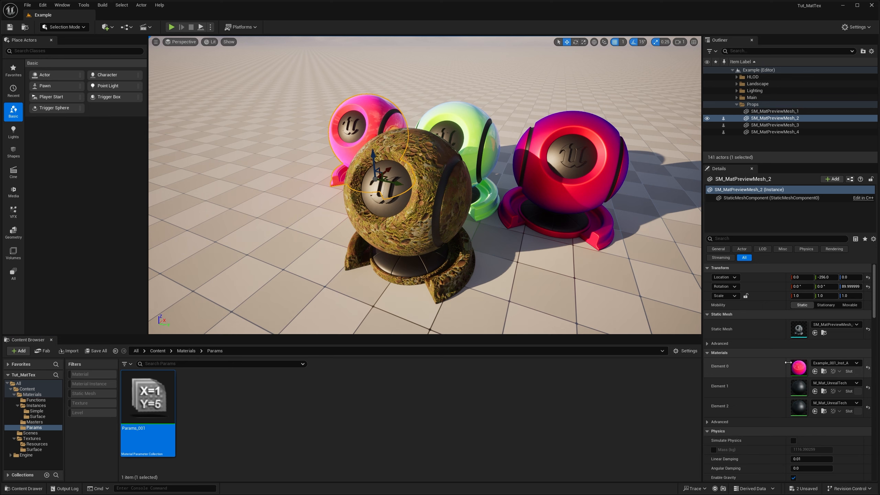
double_click(798, 366)
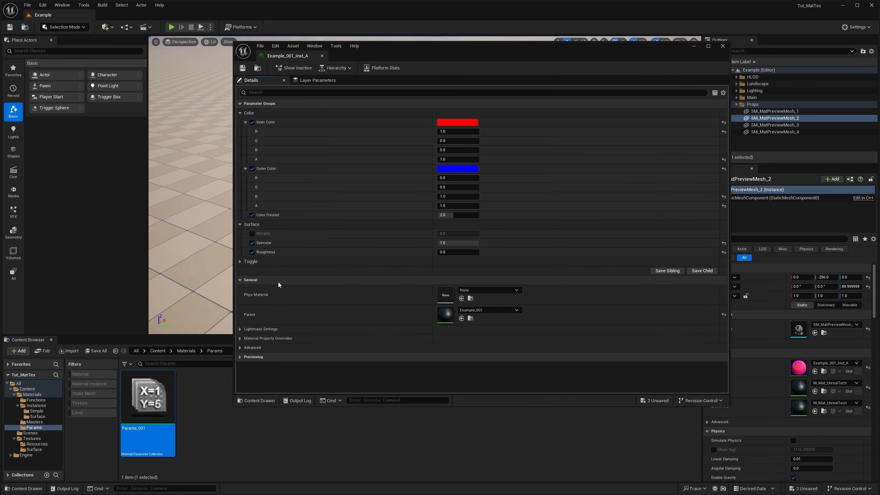
Narrow the instance editor beside the viewport, expand the Toggle parameter group, and collapse the Color and Surface groups
left_click_drag(234, 250, 497, 251)
left_click(502, 261)
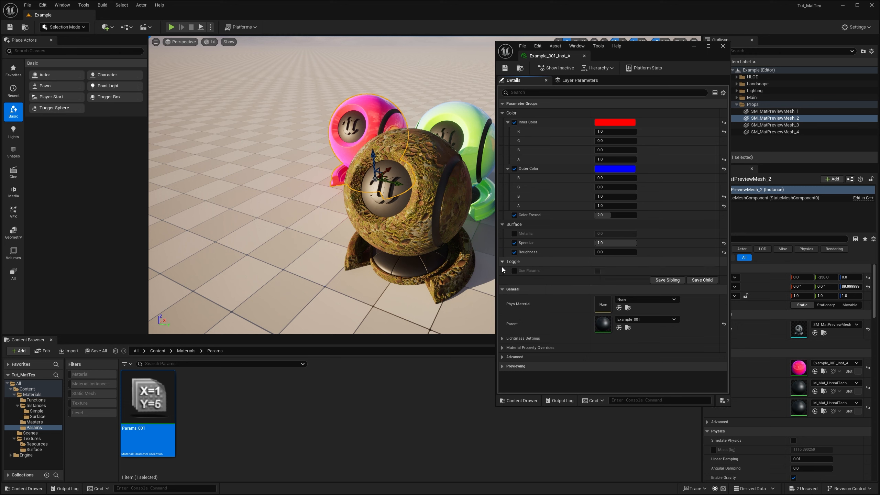
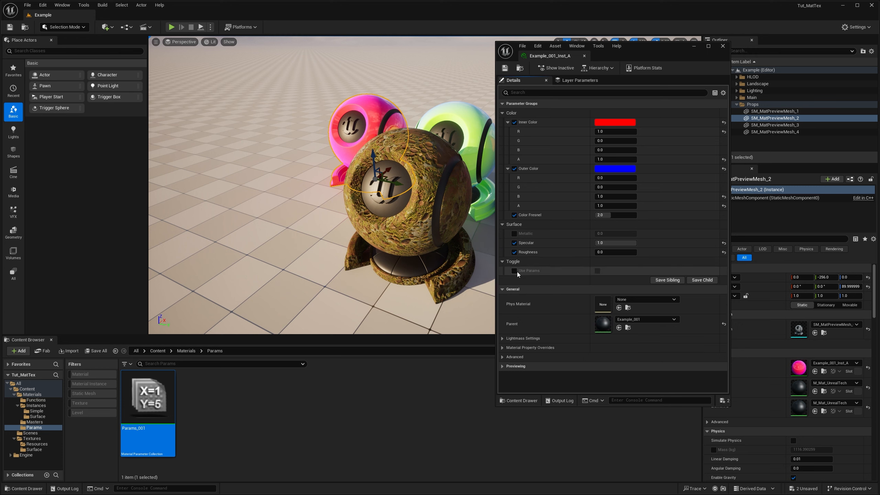
left_click(502, 113)
left_click(502, 123)
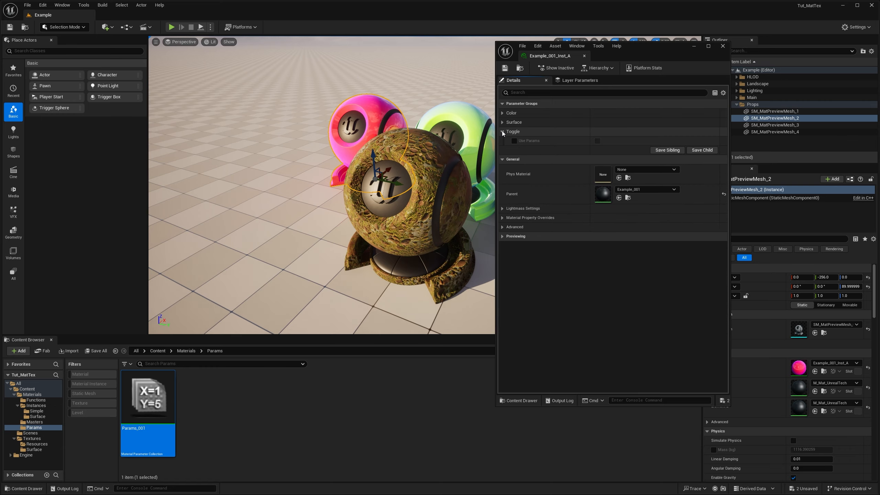
Open Color_Fresnel through the parent material Example_001 and set the group of both Use Params switches to Toggles
double_click(603, 195)
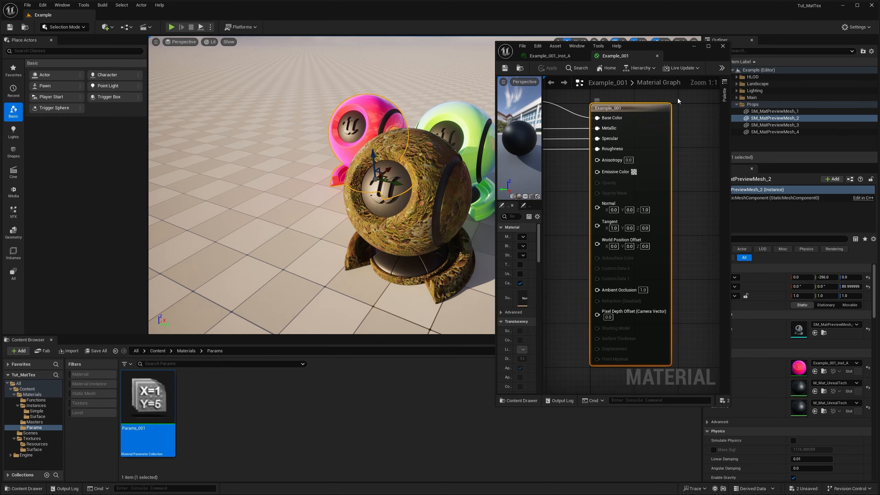
left_click(709, 46)
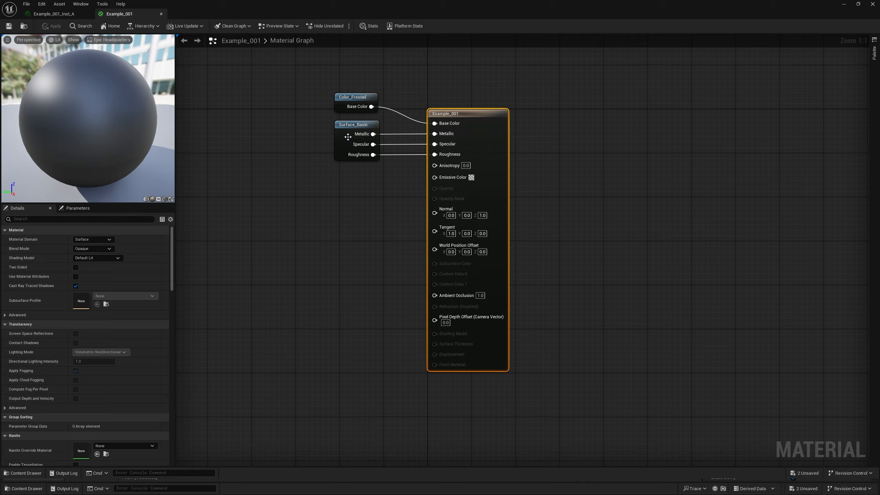
double_click(353, 98)
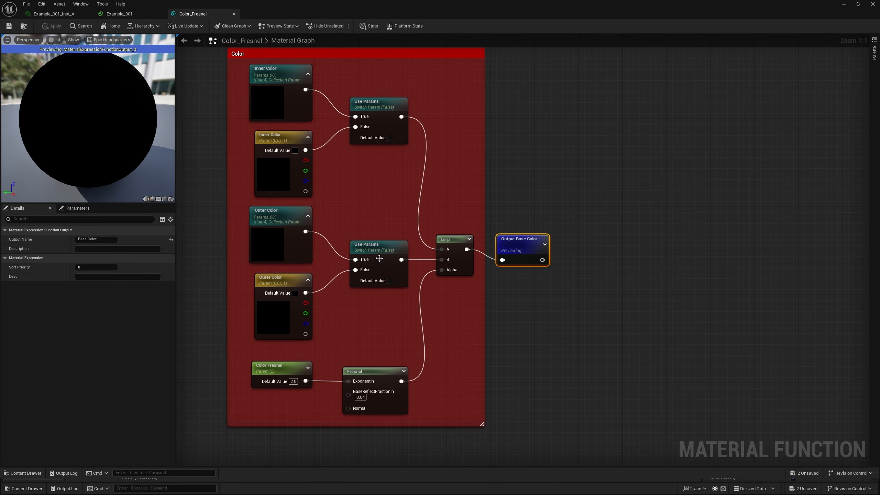
left_click_drag(391, 309, 379, 103)
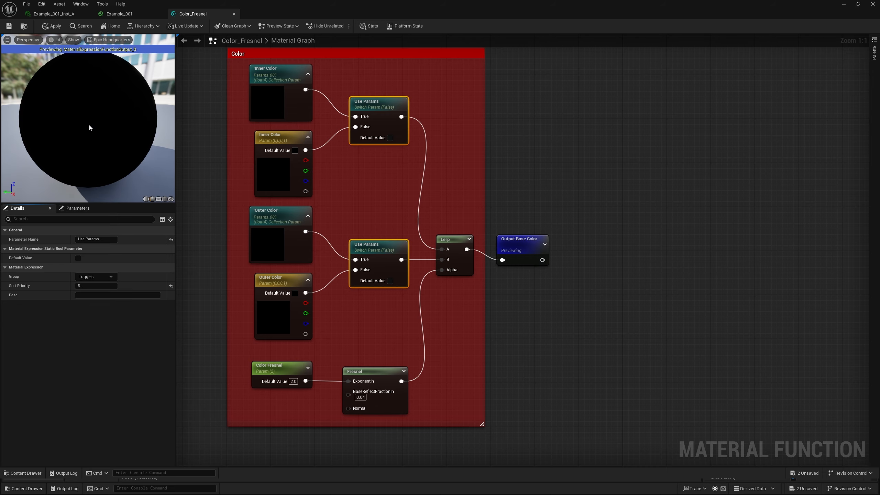
Return to Example_001_Inst_A, expand its Toggles group, and bring the preview meshes into view beside it
left_click(62, 14)
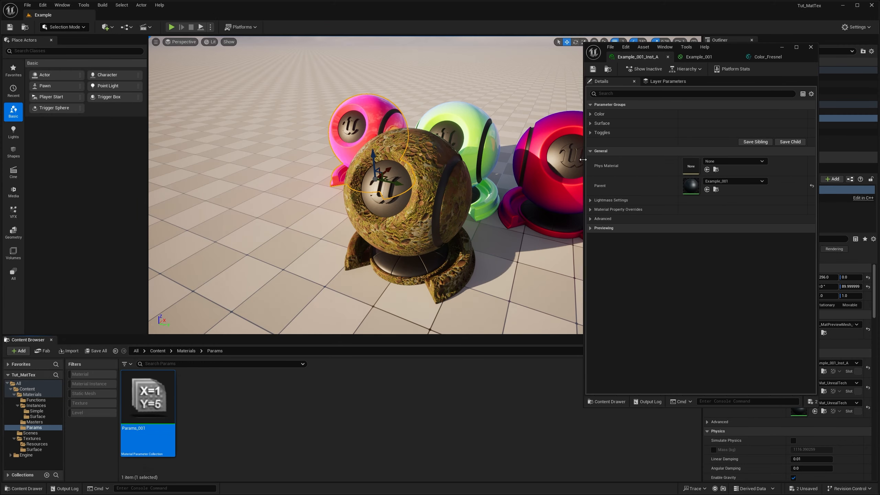
left_click(591, 133)
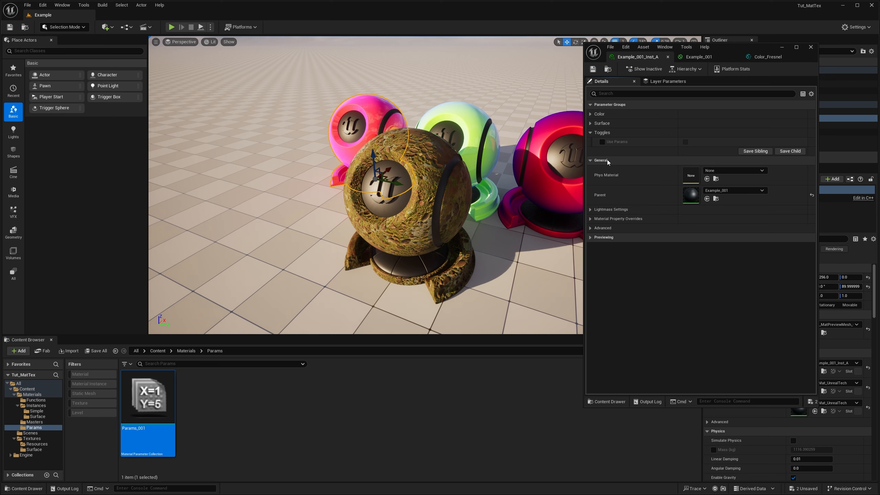
right_click_drag(485, 195, 421, 167)
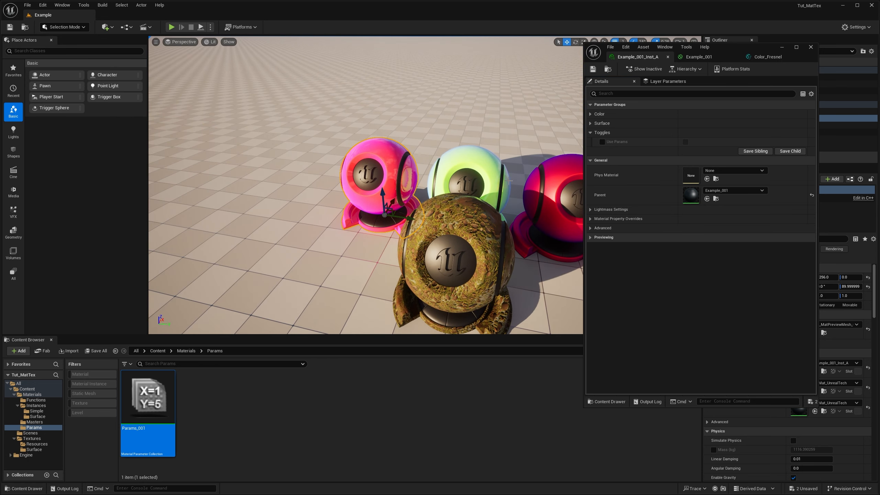
Widen the material editor window and open the Surface_Basic function from the Example_001 graph
left_click(693, 58)
left_click_drag(584, 94, 447, 100)
right_click_drag(683, 168, 574, 190)
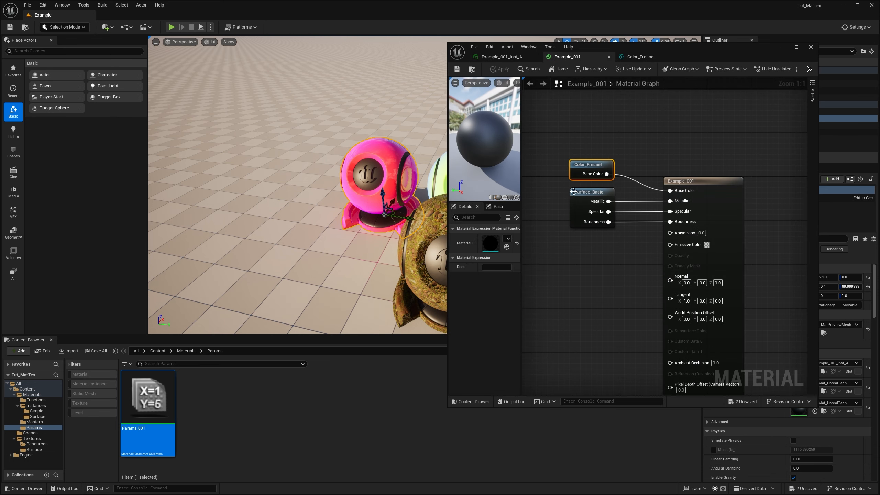
double_click(579, 203)
right_click_drag(565, 351, 577, 314)
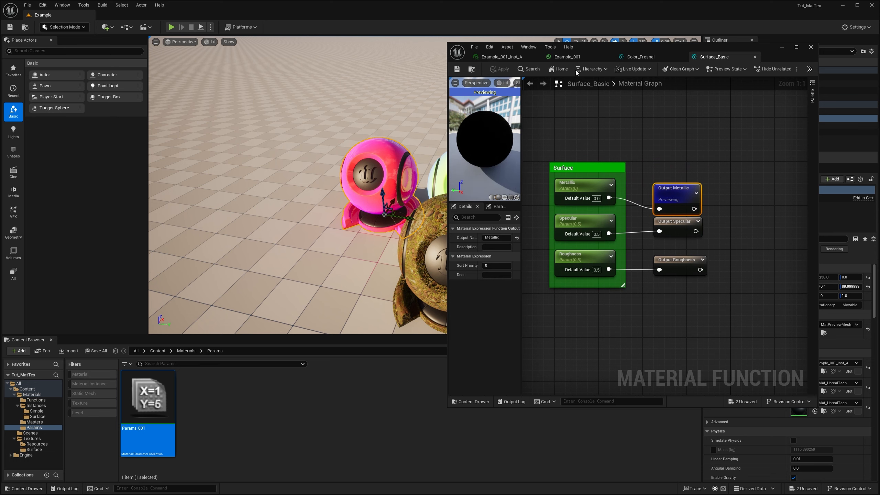
Copy the Inner Color's Use Params switch from Color_Fresnel and return to the Surface_Basic graph
left_click(580, 58)
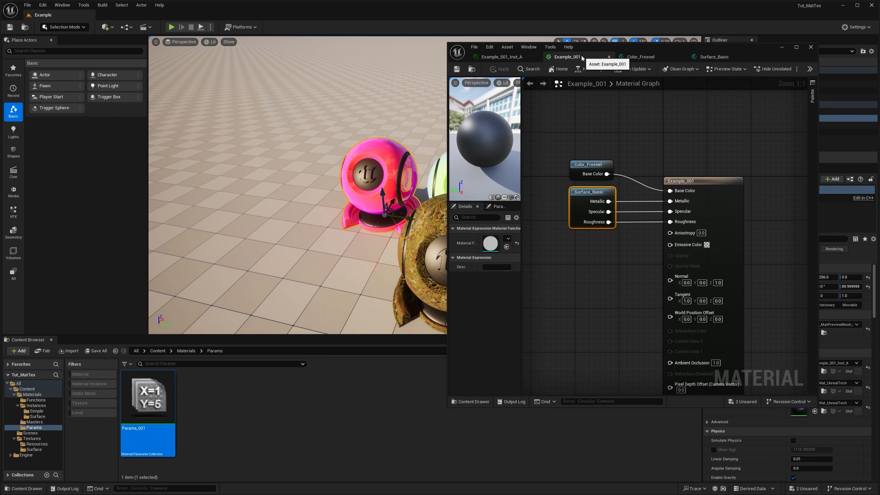
left_click(492, 58)
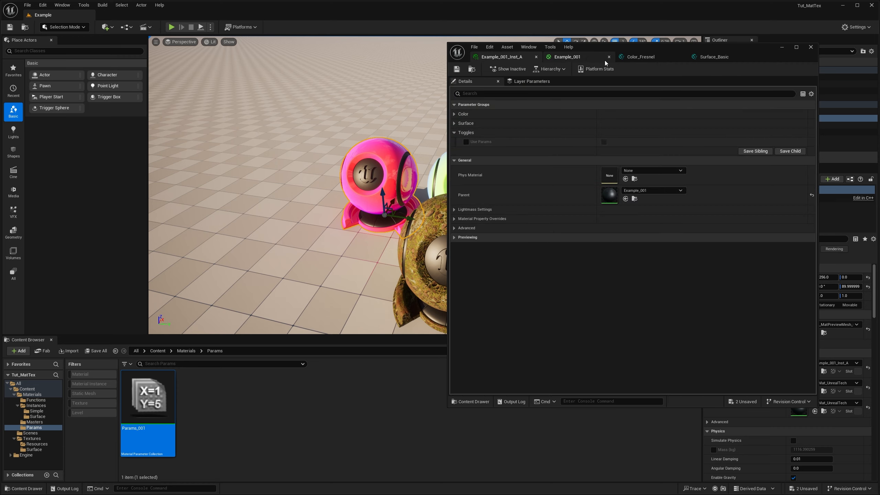
left_click(656, 57)
left_click(716, 57)
left_click(660, 58)
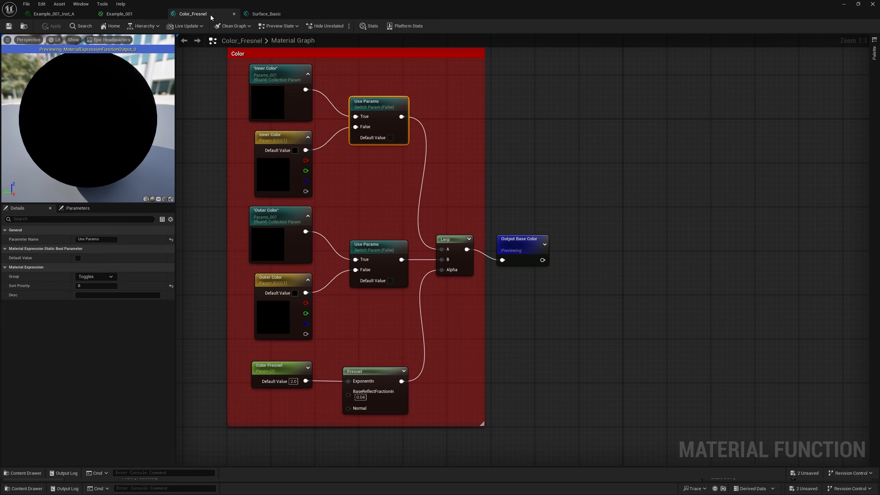
left_click(265, 14)
right_click_drag(439, 184, 639, 249)
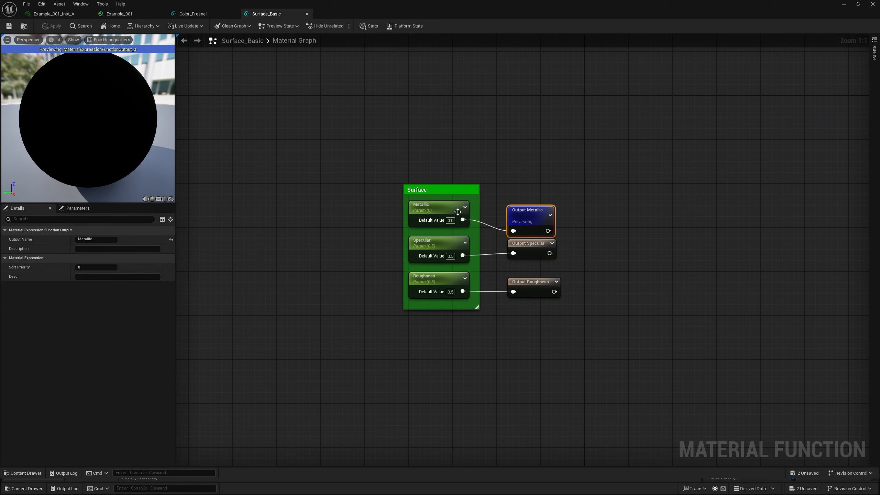
Enlarge the Surface comment box up and to the left, and move the Metallic, Specular and Roughness parameters left inside it
left_click_drag(402, 186, 244, 47)
right_click_drag(325, 209, 406, 347)
left_click(490, 389)
left_click(486, 353, "shift")
left_click(481, 316, "shift")
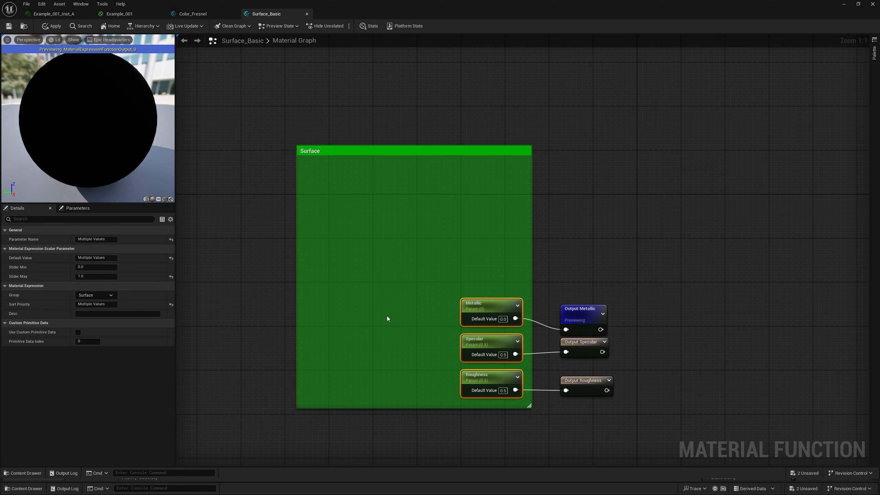
left_click_drag(501, 308, 381, 311)
Paste the Use Params switch into the Surface box and add a Params_001 collection parameter node to the left of the box
key("ctrl+v")
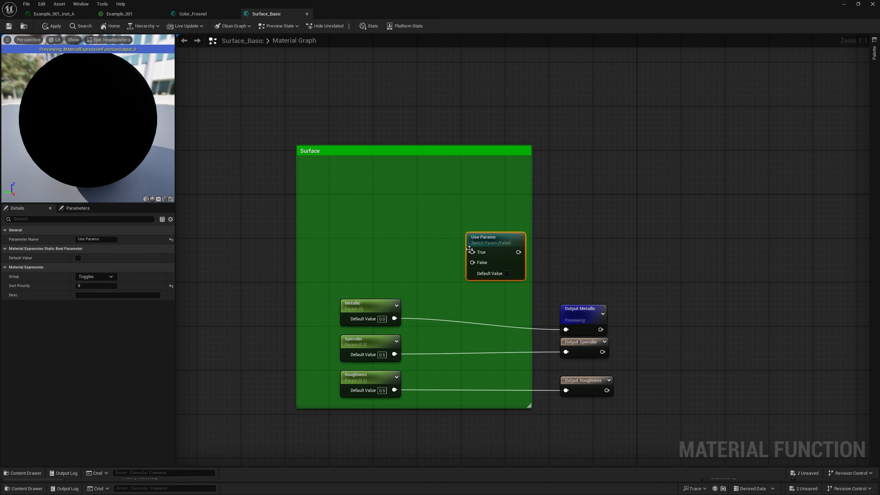
left_click_drag(500, 242, 494, 271)
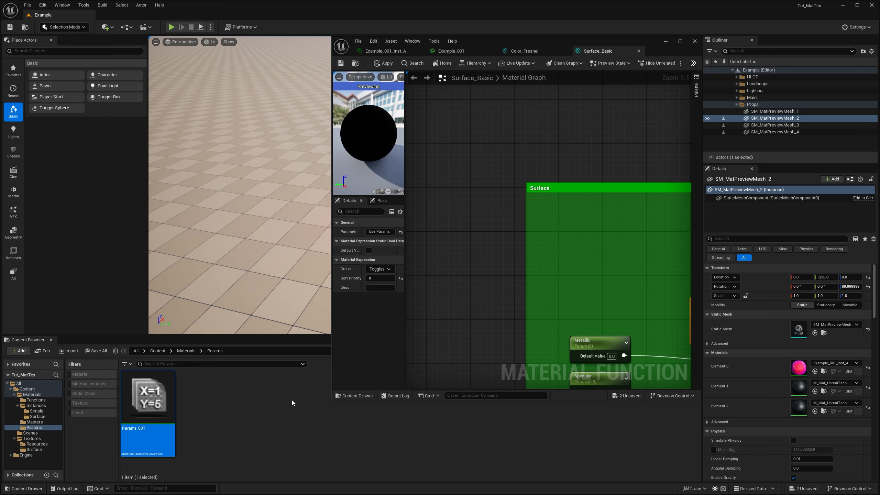
left_click_drag(159, 404, 512, 237)
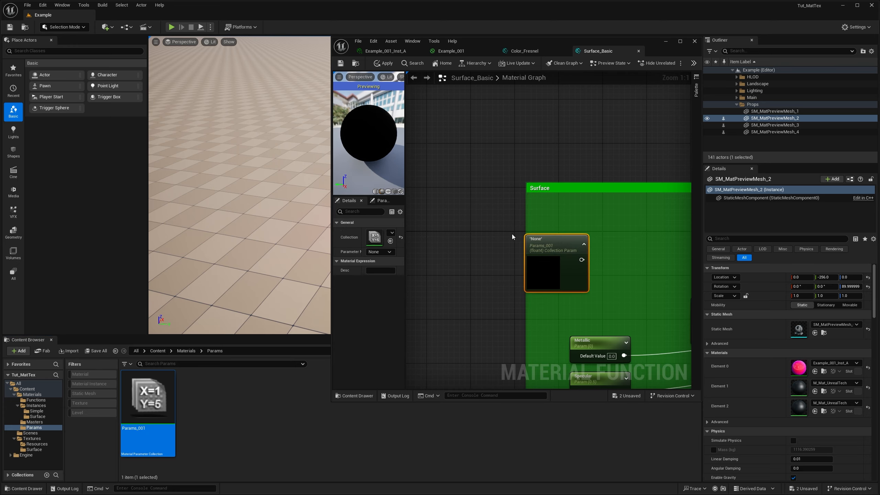
double_click(619, 43)
right_click_drag(483, 313, 627, 258)
left_click_drag(444, 192, 314, 253)
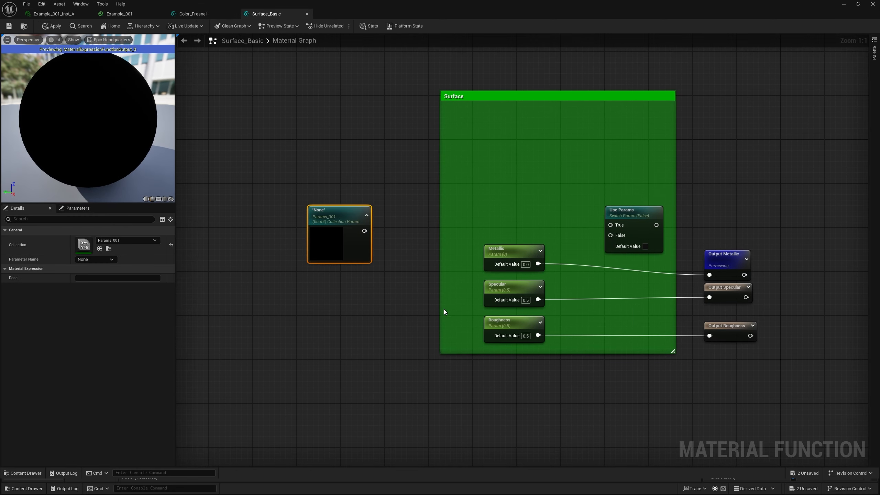
Duplicate the Params_001 collection parameter node twice and stack the copies below the original
right_click_drag(444, 310, 517, 328)
key("ctrl+d")
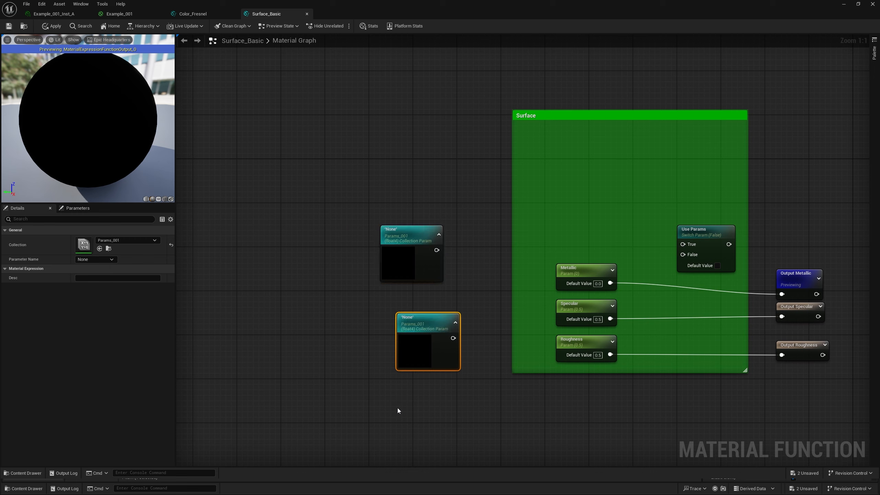
key("ctrl+d")
left_click_drag(437, 414, 421, 393)
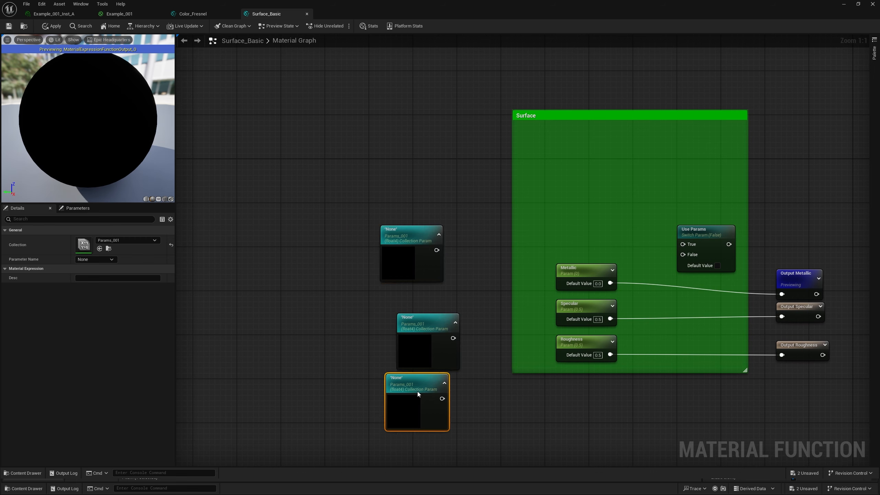
Assign Metallic, Specular and Roughness as the parameter names of the three stacked Params_001 collection nodes, from top to bottom
left_click_drag(405, 343, 405, 325)
left_click(403, 253)
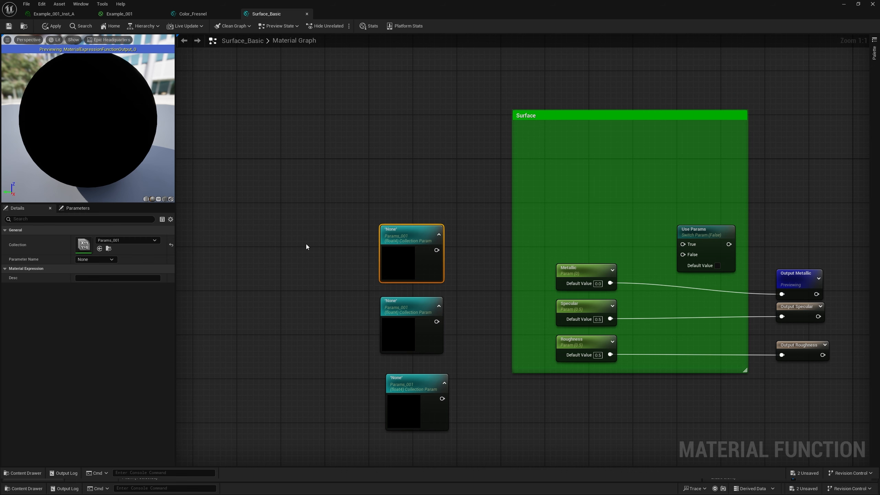
left_click(112, 260)
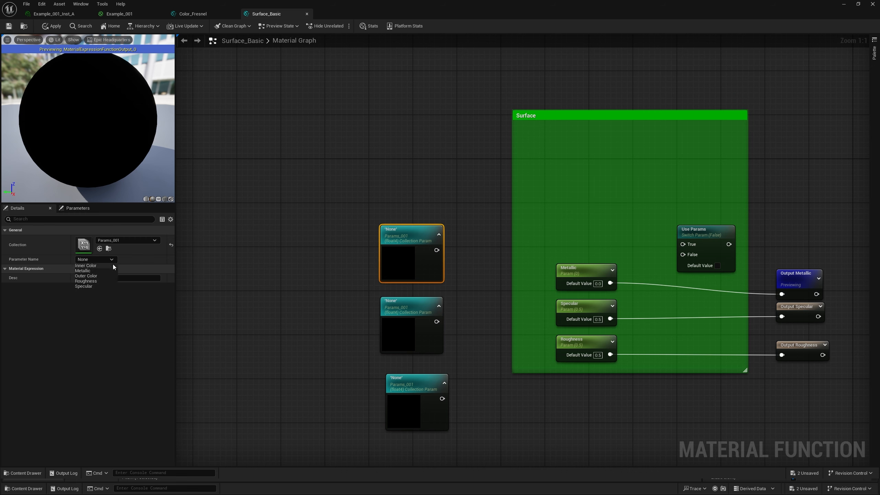
left_click(93, 271)
left_click(391, 315)
left_click(84, 260)
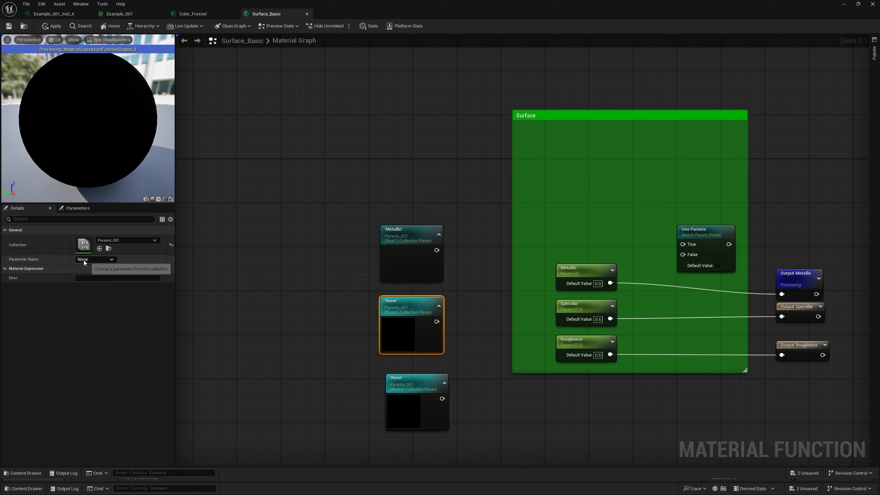
left_click(88, 286)
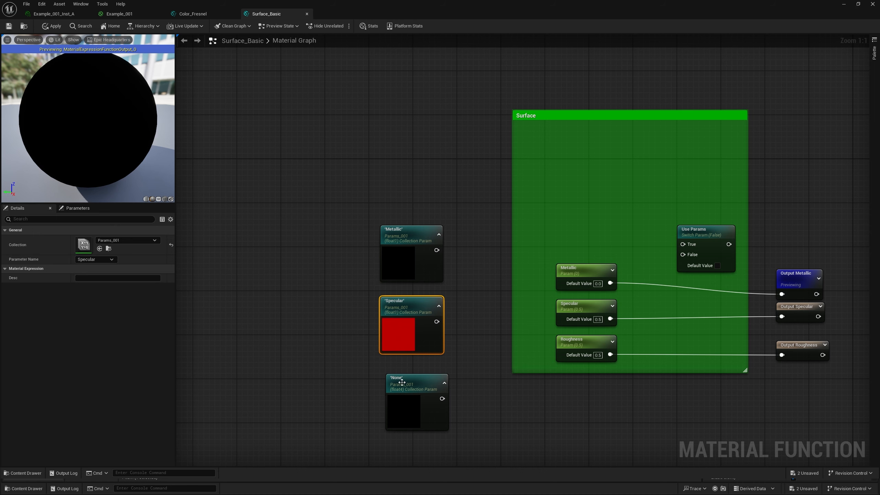
left_click(402, 384)
left_click(103, 260)
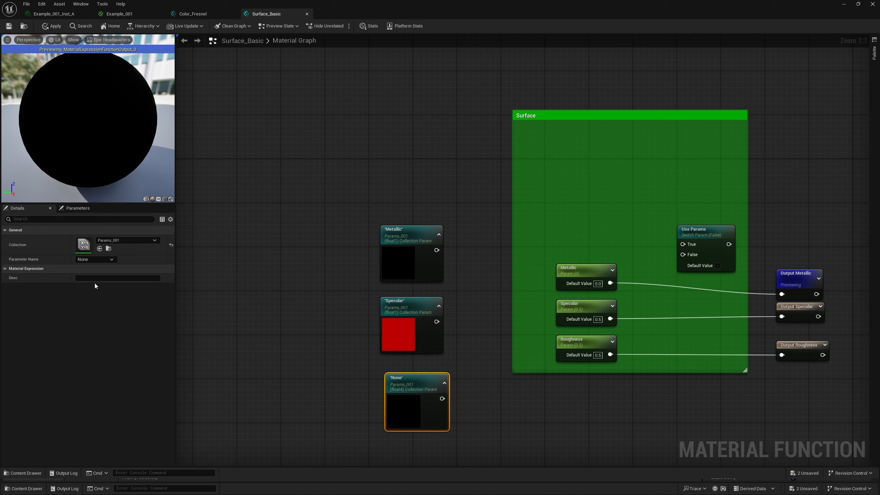
left_click(95, 283)
Spread the Metallic, Specular and Roughness collection nodes apart vertically in one column, leaving room below each
left_click_drag(471, 404, 434, 357)
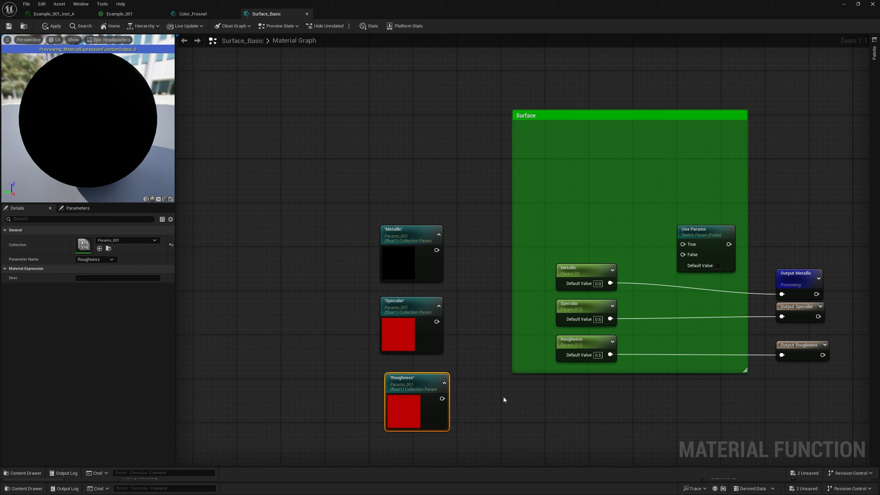
left_click_drag(404, 252, 409, 192)
left_click_drag(417, 323, 426, 297)
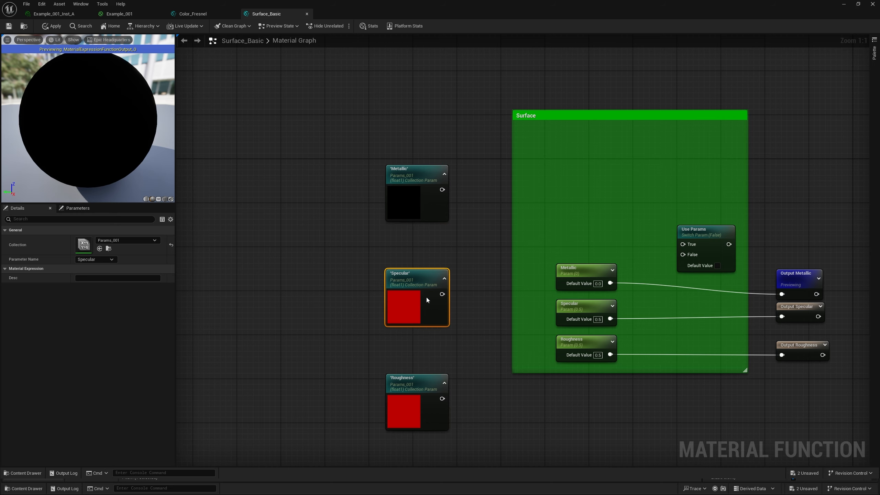
Move the Metallic, Specular and Roughness scalar parameters out of the Surface box, placing each below its matching collection node
right_click_drag(536, 348, 477, 409)
left_click_drag(527, 329, 357, 295)
right_click_drag(419, 320, 450, 260)
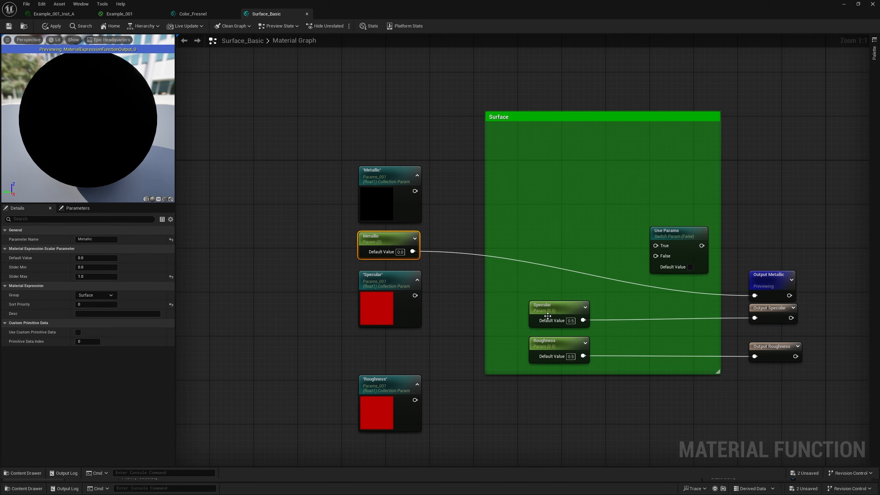
left_click_drag(548, 320, 382, 356)
left_click_drag(566, 345, 393, 447)
right_click_drag(393, 447, 391, 418)
Distribute all six collection and scalar parameter nodes vertically and align their right edges
left_click_drag(469, 432, 385, 153)
right_click(385, 153)
mouse_move(432, 290)
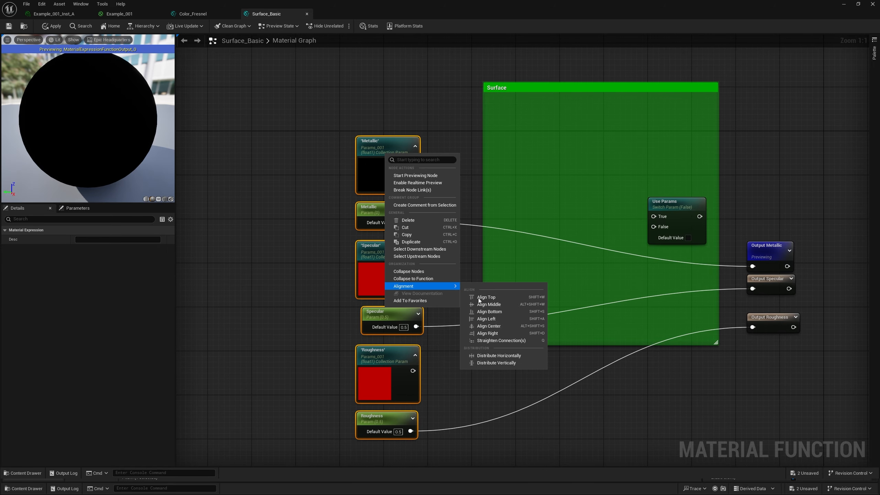
left_click(496, 362)
right_click(390, 276)
mouse_move(432, 409)
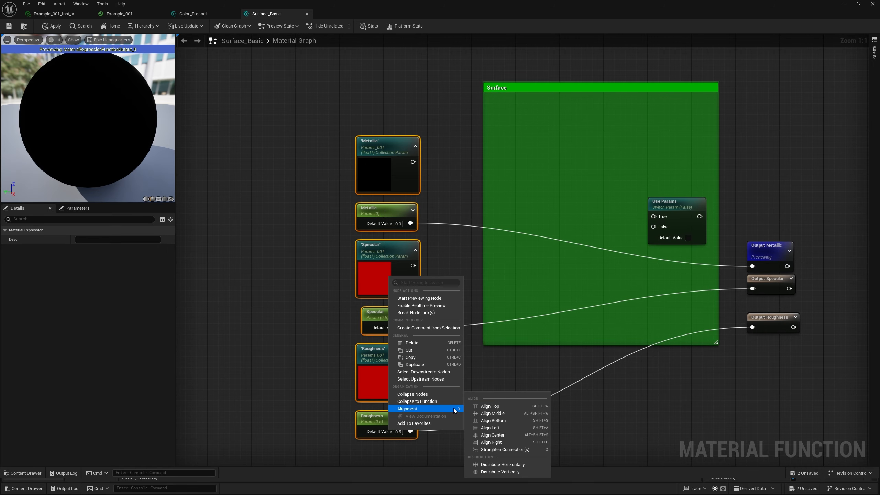
left_click(493, 430)
Move the six aligned parameter nodes into the Surface comment box and extend the box upward to enclose them
right_click_drag(494, 427, 375, 431)
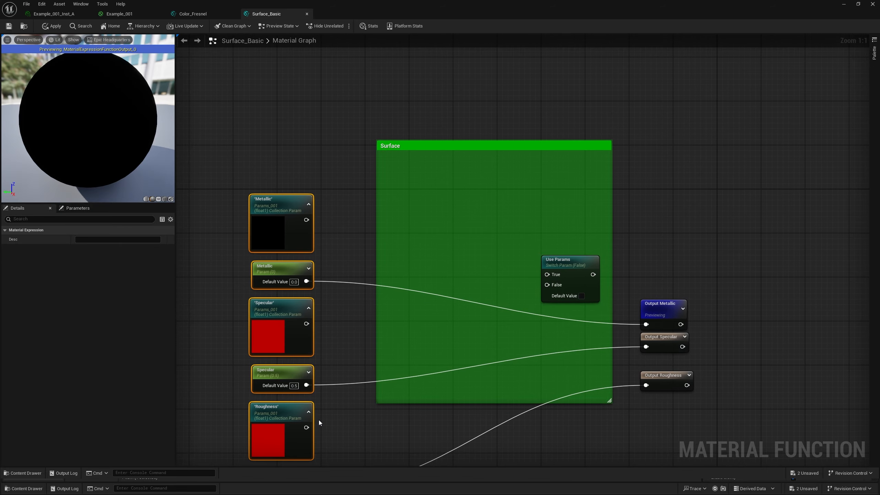
left_click_drag(289, 435, 426, 330)
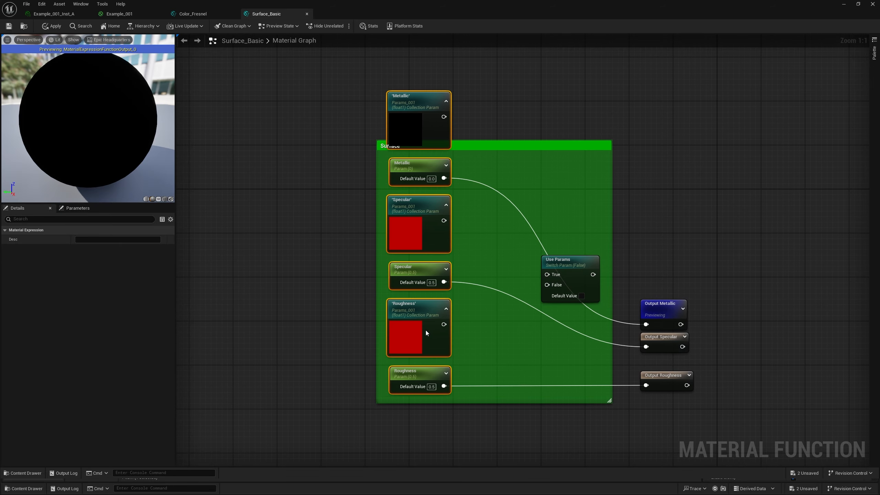
right_click_drag(492, 255, 473, 330)
left_click(456, 219)
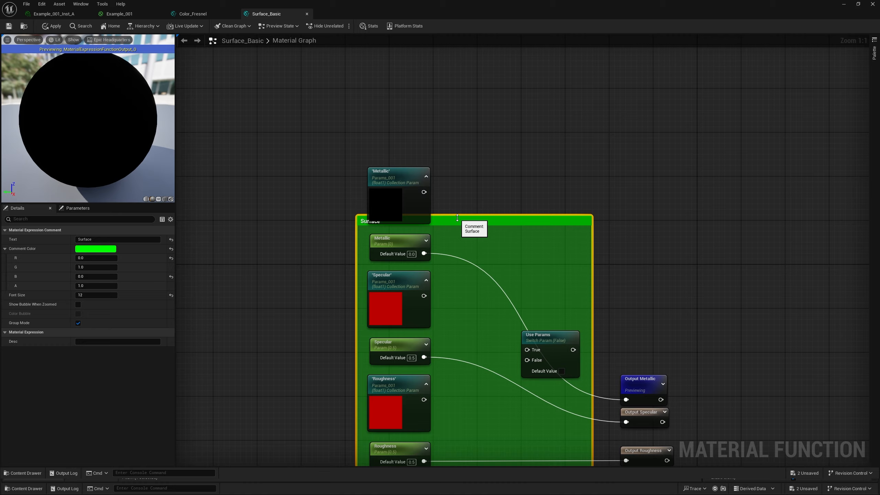
left_click_drag(454, 216, 445, 138)
Place the Use Params switch beside the Metallic nodes and paste two copies of it beside the Specular and Roughness nodes
right_click_drag(509, 259, 529, 167)
left_click_drag(562, 244, 498, 102)
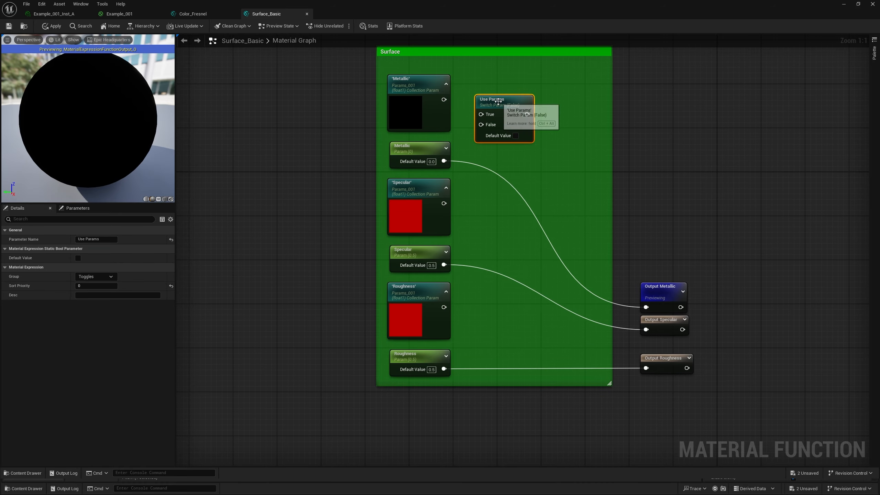
key("ctrl+c")
key("ctrl+v")
key("ctrl+v")
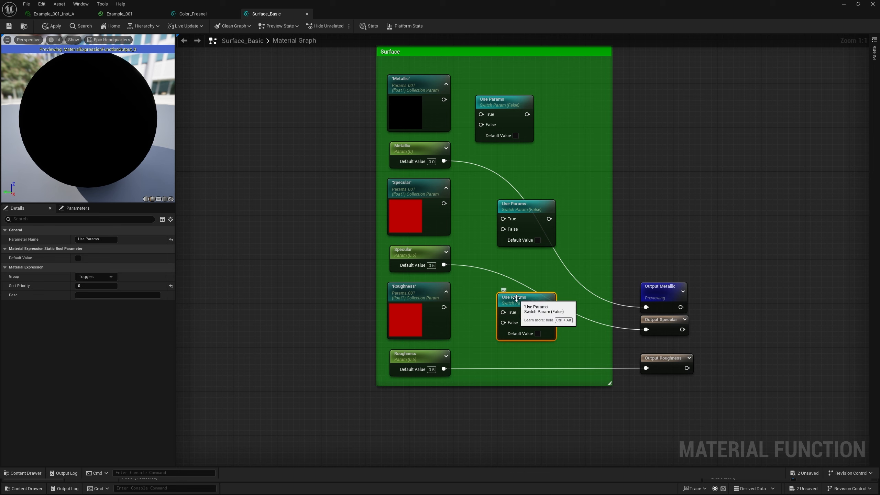
left_click_drag(512, 116, 535, 117)
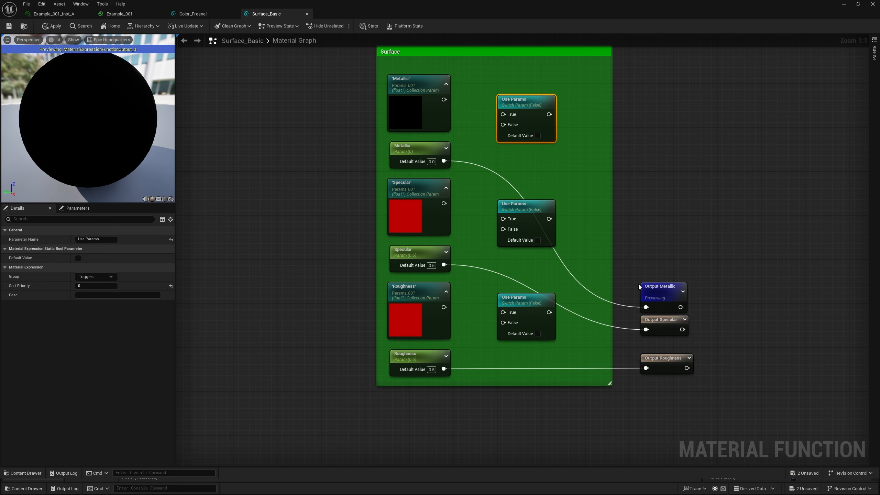
Stop previewing Output Metallic and connect the three Use Params switches to the Metallic, Specular and Roughness outputs
right_click(658, 293)
left_click(679, 314)
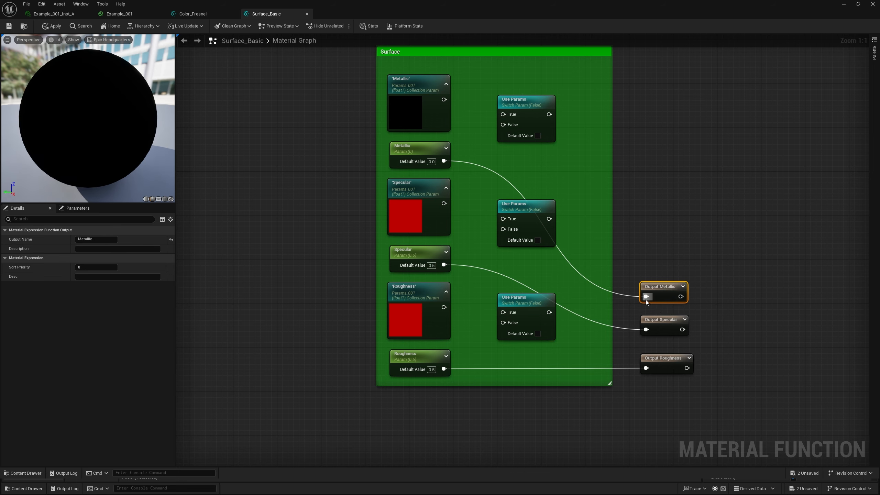
left_click_drag(646, 296, 549, 114)
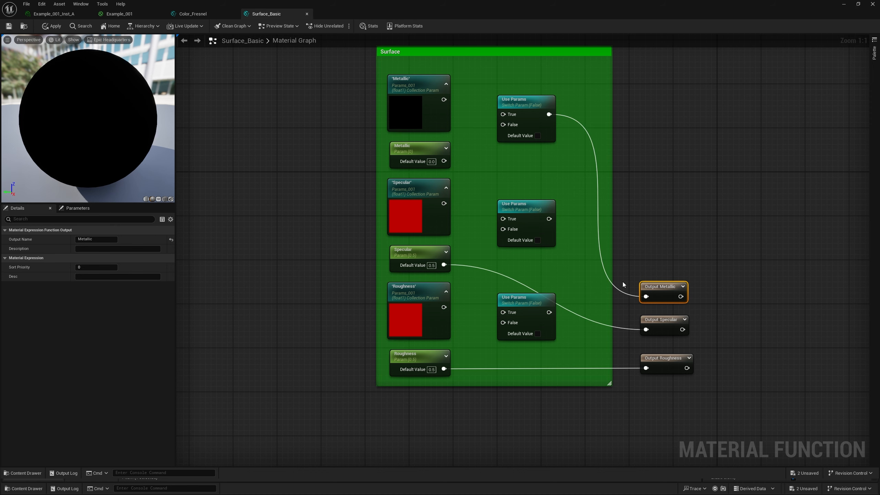
left_click_drag(646, 329, 549, 218)
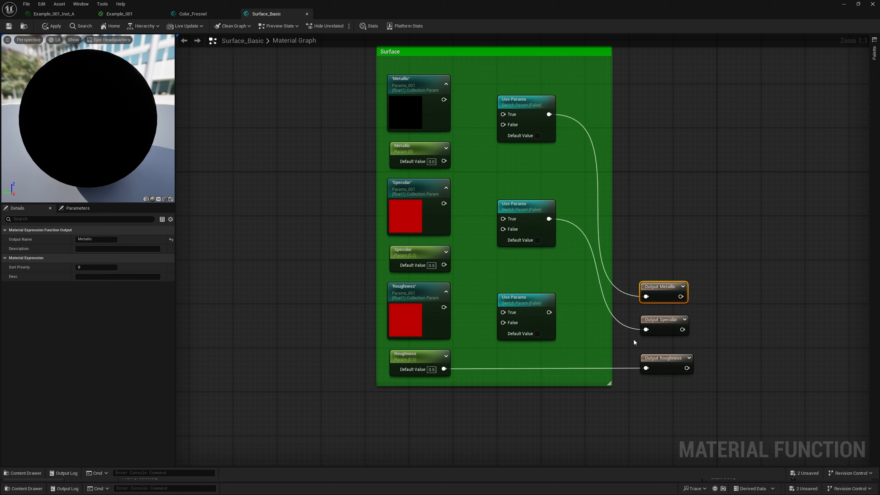
left_click_drag(646, 369, 444, 369)
Connect each scalar parameter to its switch's False input and each matching collection parameter to its True input
left_click_drag(503, 230, 444, 265)
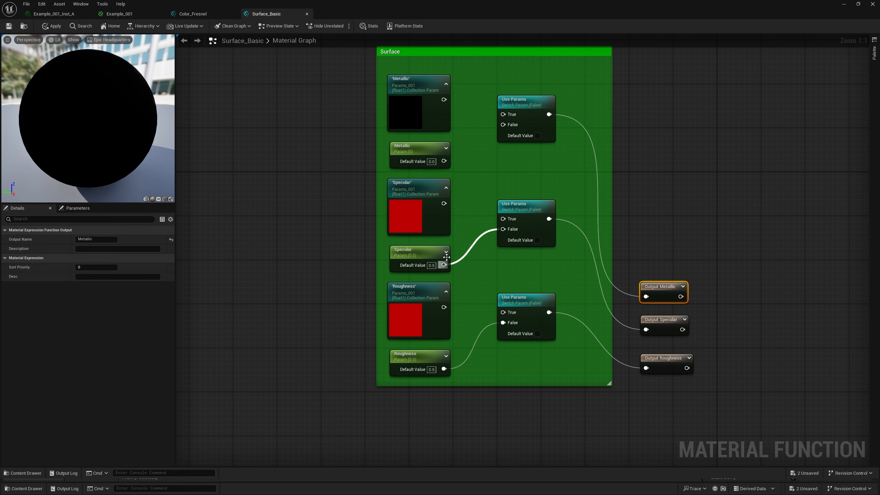
left_click_drag(503, 124, 447, 161)
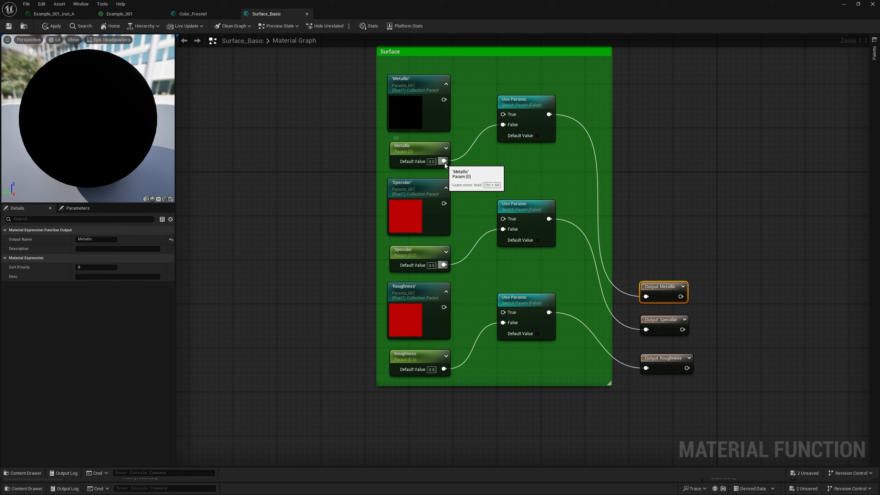
left_click_drag(503, 114, 446, 99)
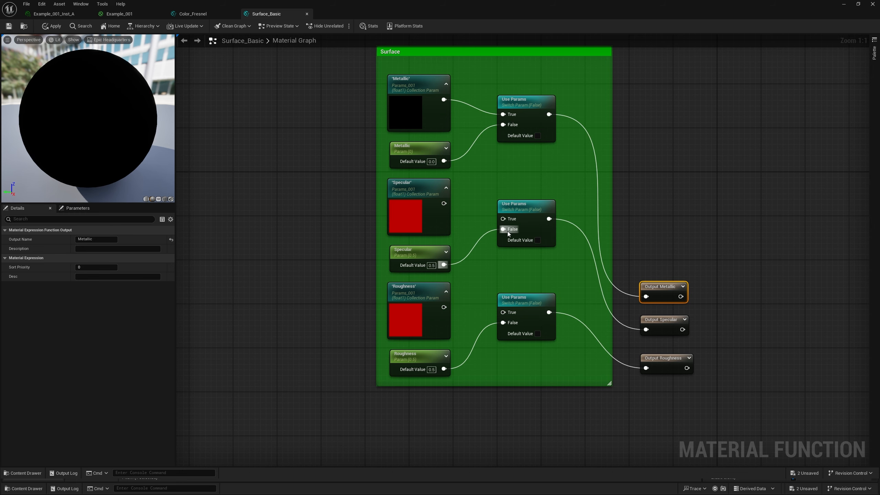
left_click_drag(503, 219, 444, 203)
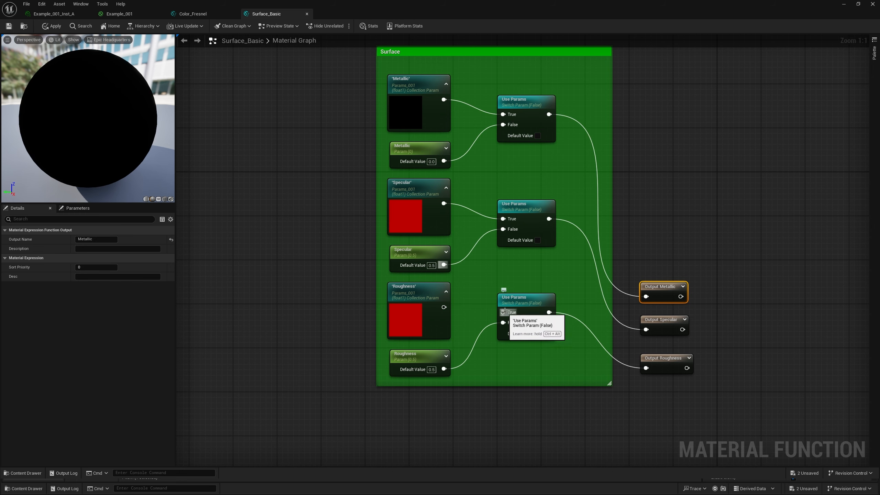
left_click_drag(503, 312, 444, 307)
Center each Use Params switch vertically between its two source nodes and apply Straighten Connections to the three switches
left_click_drag(520, 300, 520, 322)
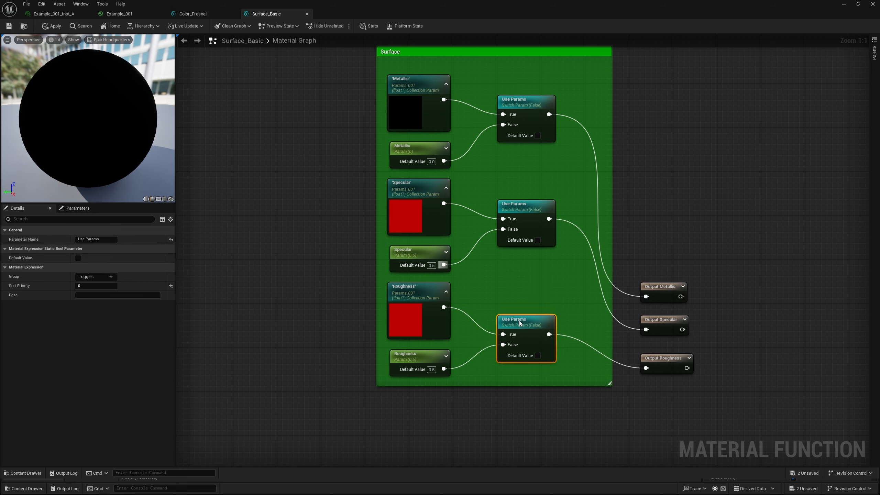
left_click_drag(526, 208, 527, 224)
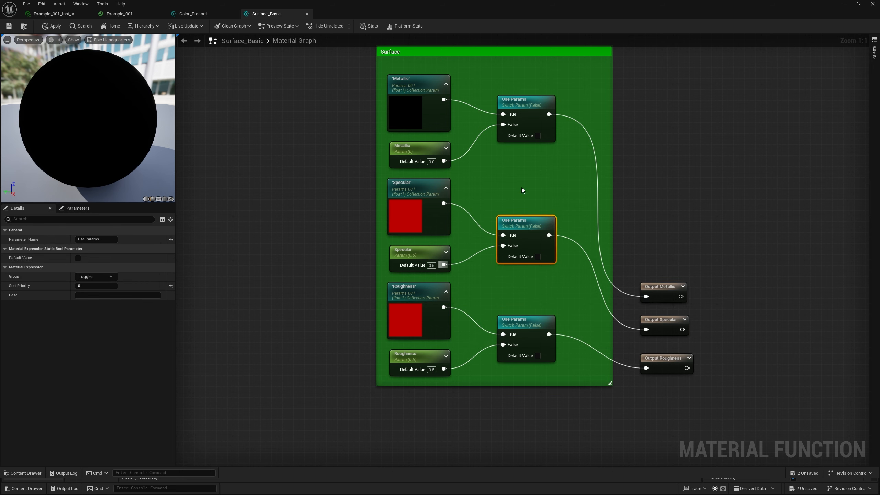
left_click_drag(528, 118, 527, 130)
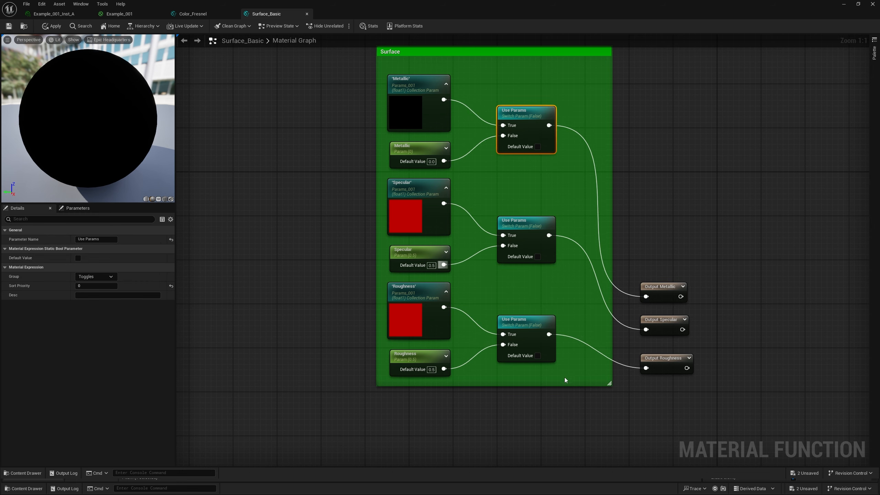
left_click_drag(565, 377, 530, 142)
right_click(525, 118)
mouse_move(577, 245)
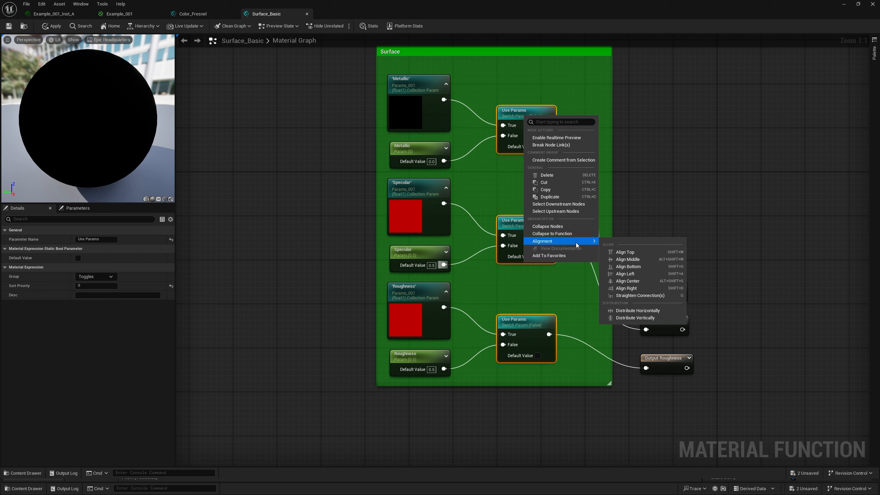
left_click(647, 296)
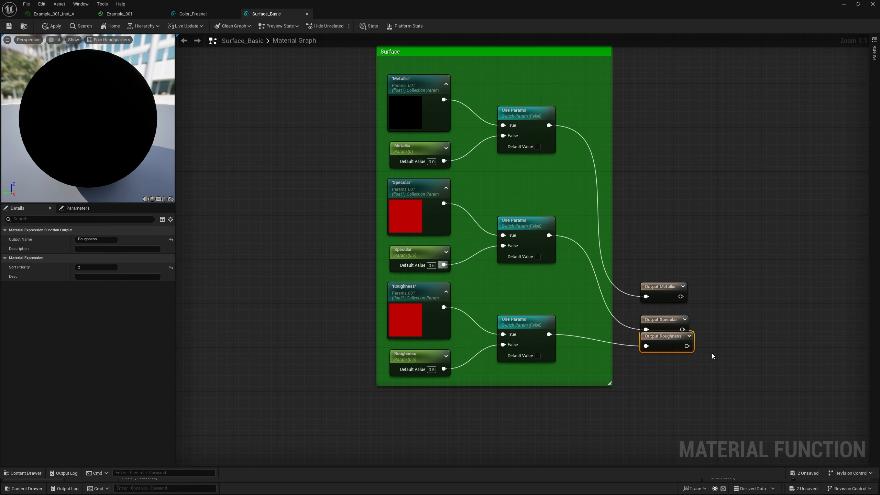
Line up the three output nodes with their Use Params switches using straight connections, and align the outputs' left edges
left_click_drag(712, 353, 662, 121)
key("q")
left_click(707, 301)
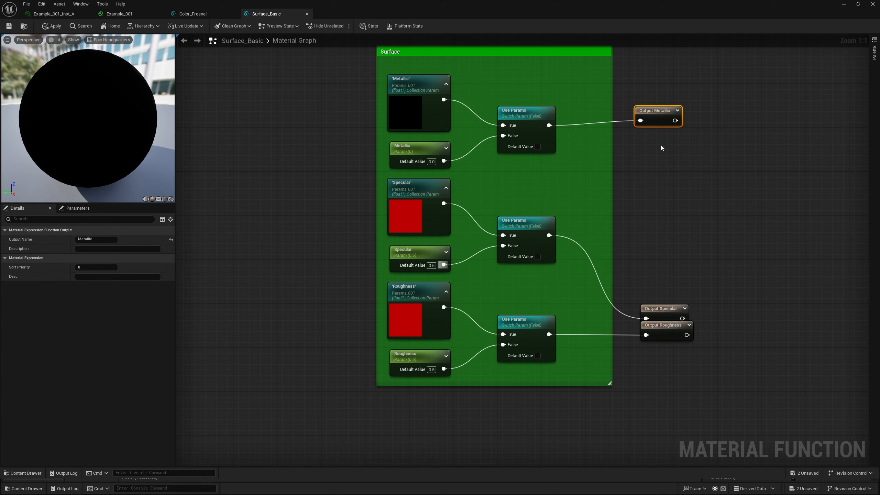
left_click_drag(665, 308, 665, 226)
left_click_drag(725, 340, 665, 119)
right_click(664, 118)
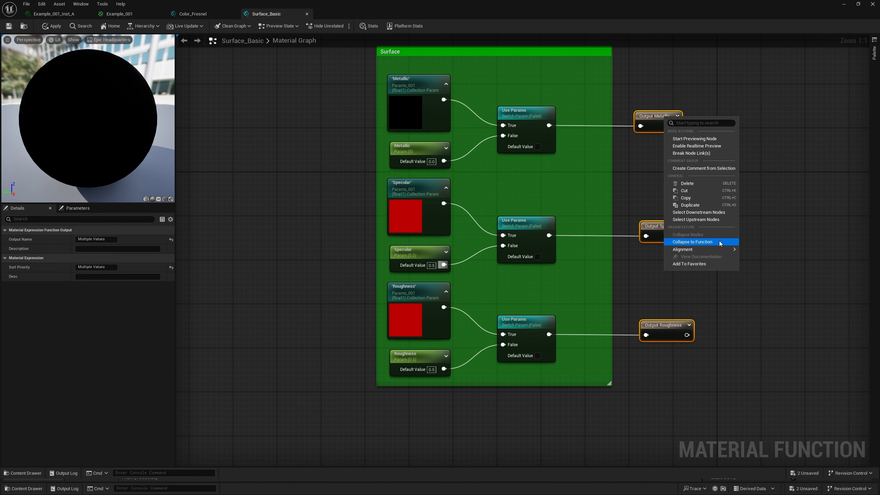
mouse_move(723, 249)
left_click(765, 283)
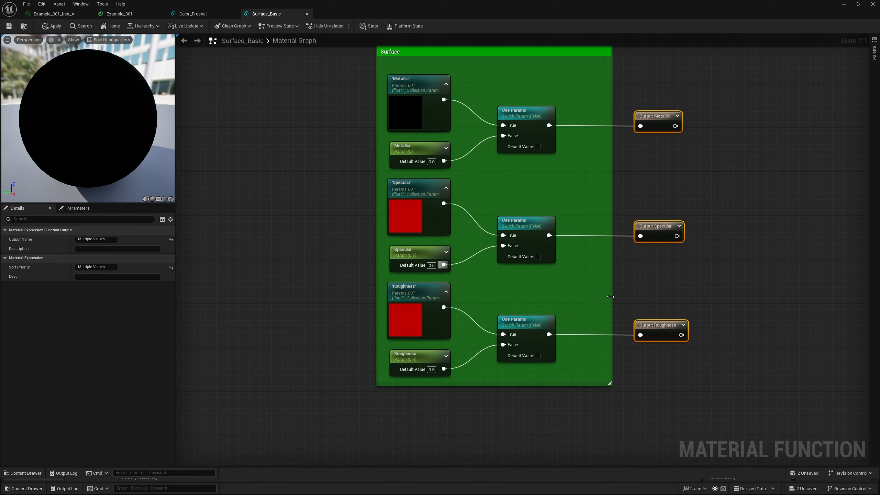
Shrink the Surface comment box at its right and top edges to fit its nodes, and move the three outputs closer to it
left_click_drag(611, 295, 568, 295)
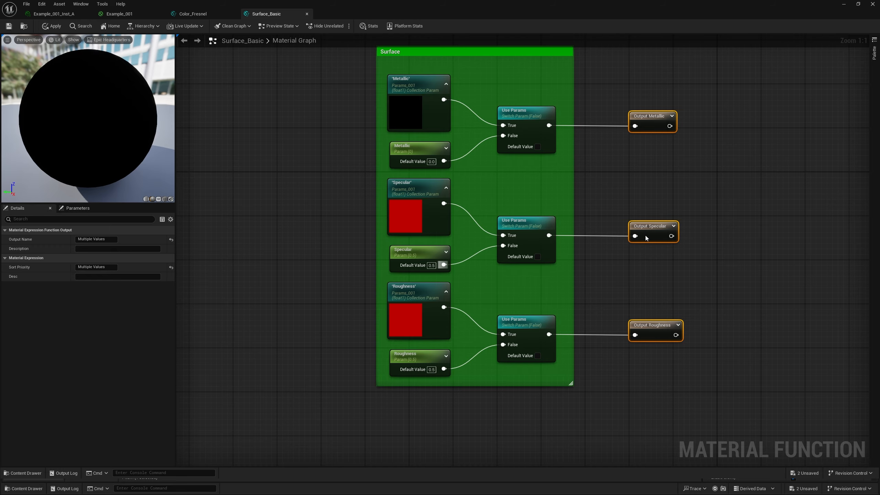
left_click_drag(650, 236, 612, 237)
left_click(689, 284)
right_click_drag(684, 303, 662, 358)
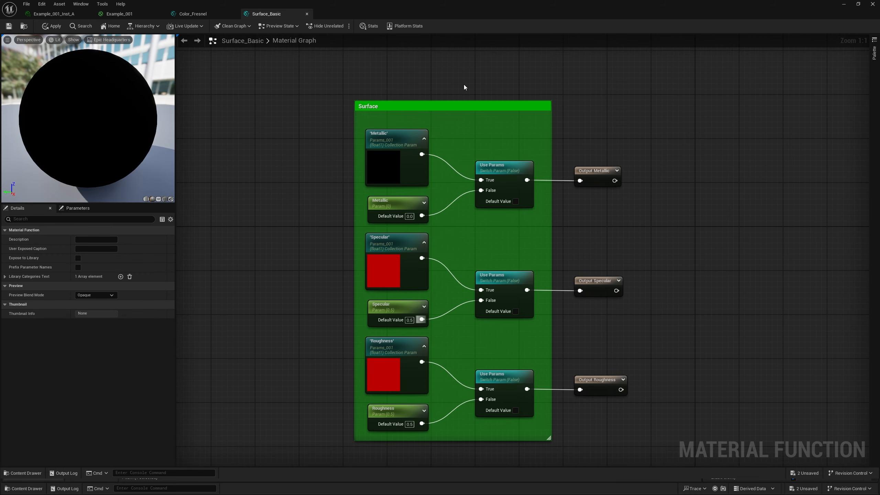
left_click(470, 103)
left_click_drag(470, 103, 468, 116)
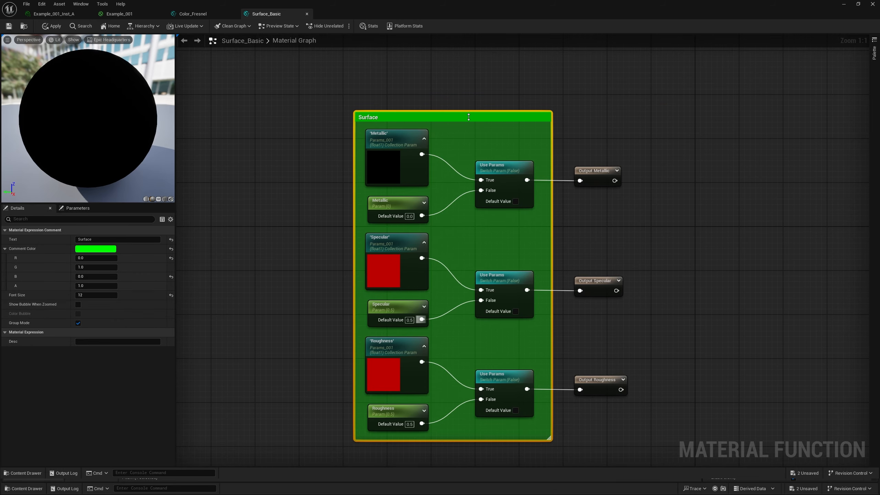
left_click(291, 311)
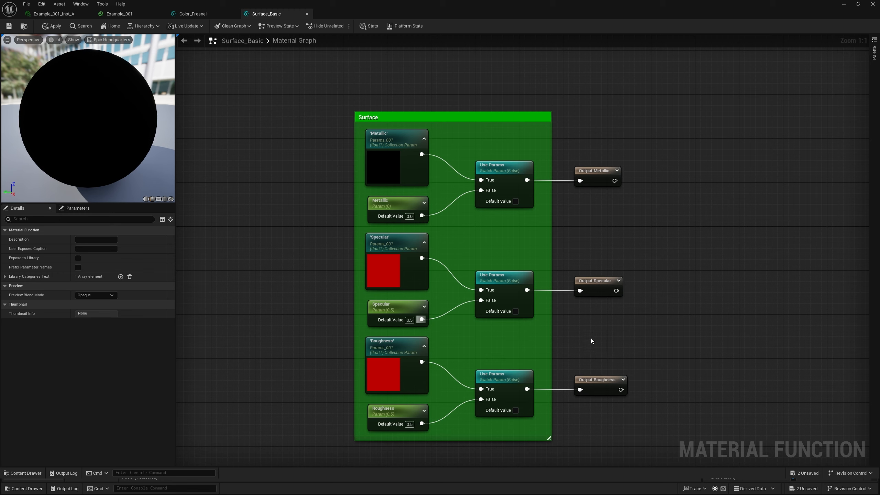
Move the Specular Use Params switch and Output Specular up together, midway between the Metallic and Roughness rows
left_click_drag(592, 341, 505, 265)
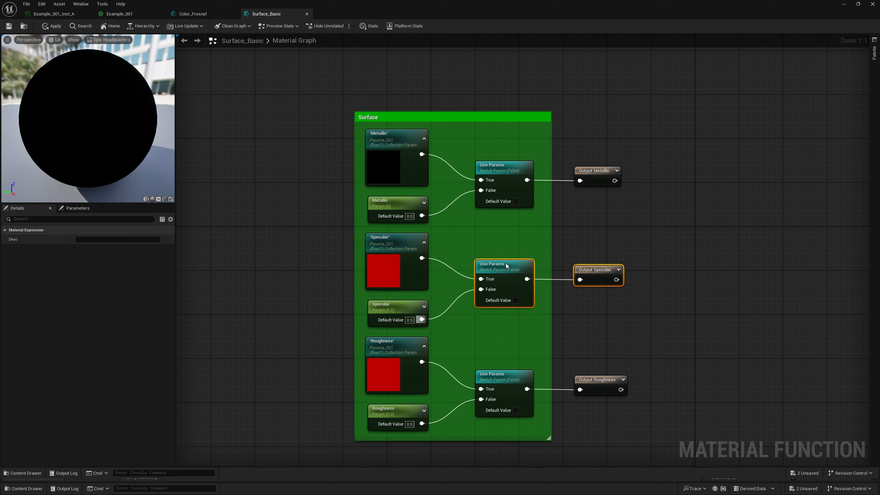
left_click(601, 348)
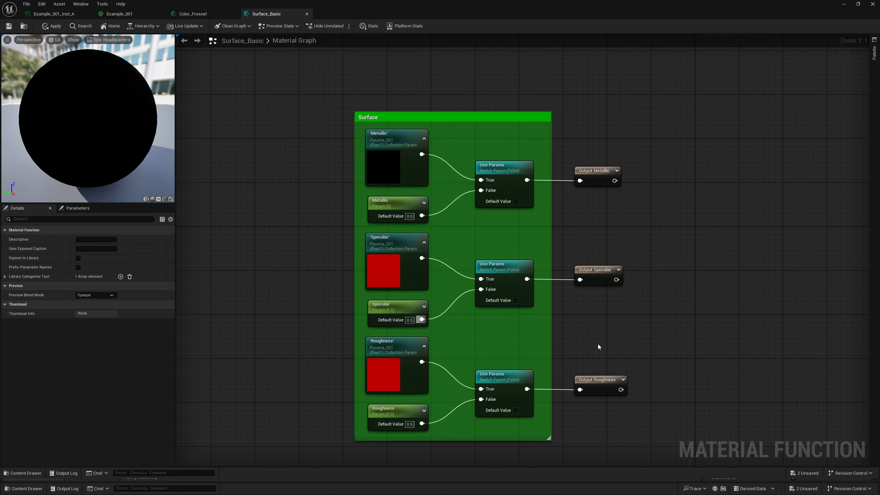
left_click(504, 270)
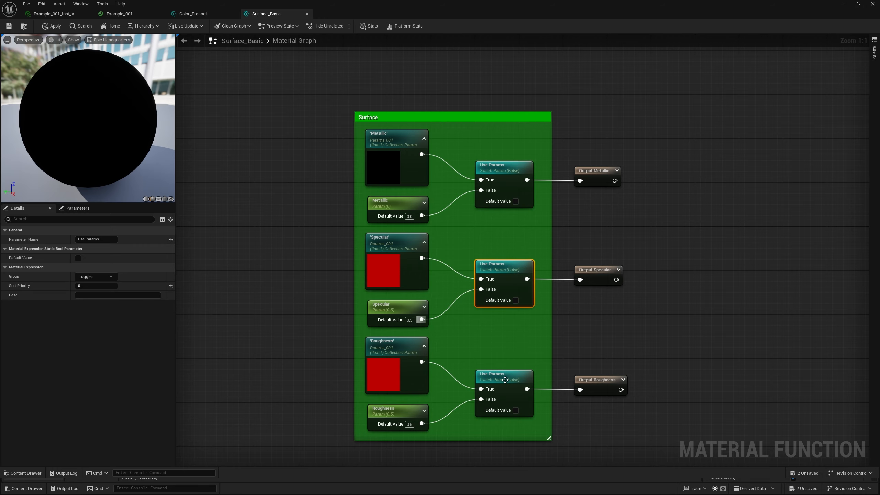
Glance at the Color_Fresnel graph for comparison, and save the Surface_Basic function with its changes
left_click(190, 14)
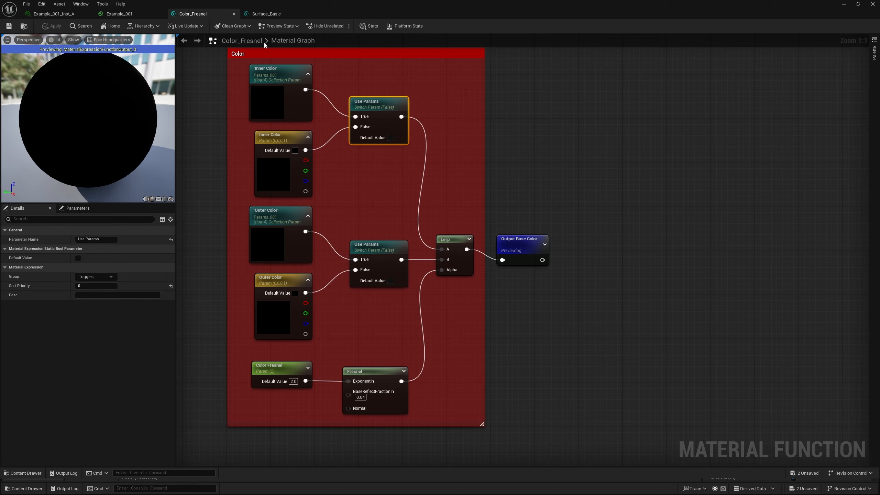
left_click(261, 13)
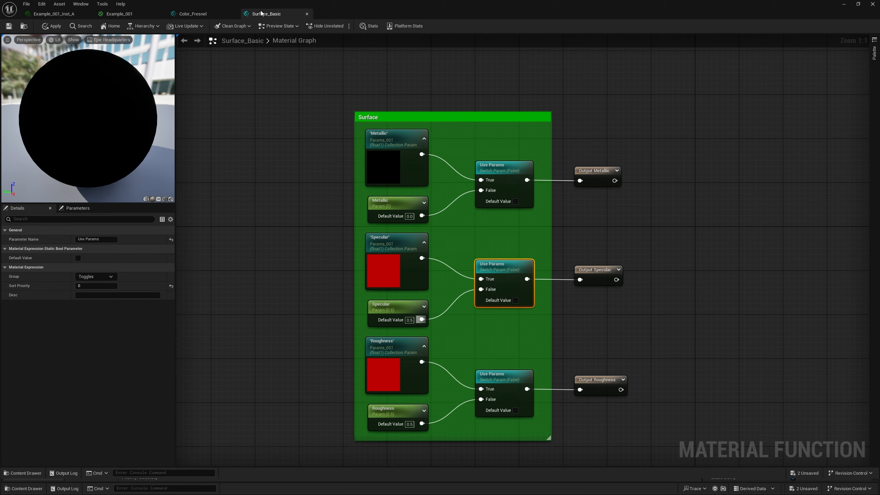
left_click(220, 146)
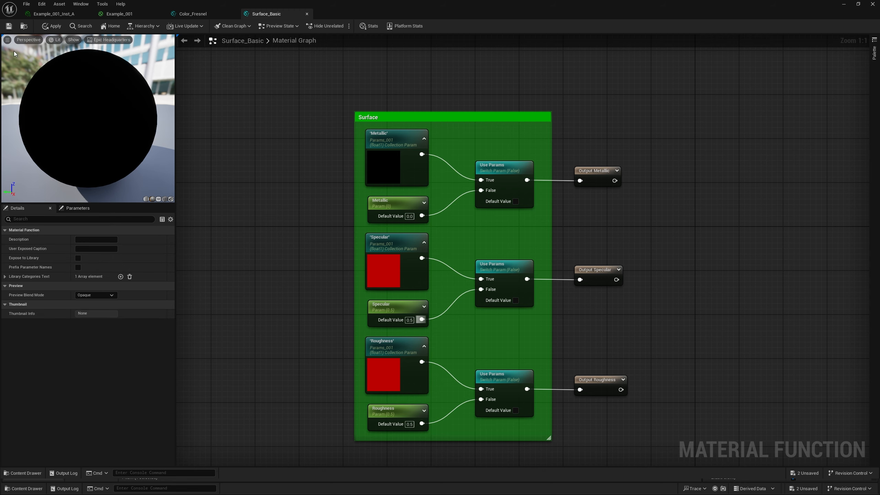
left_click(8, 26)
Check the parameter choices of the Metallic collection parameter, and look over the Color_Fresnel, Example_001 and Surface_Basic graphs
left_click(385, 152)
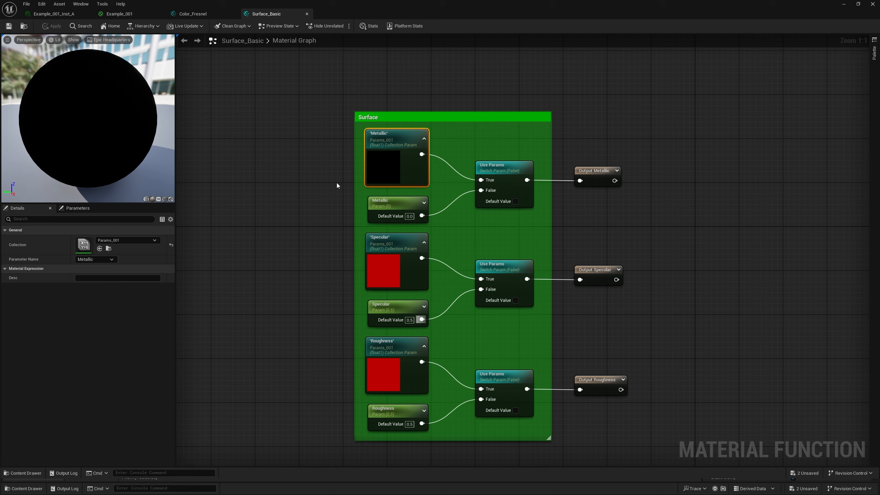
left_click(328, 189)
left_click(385, 161)
left_click(109, 259)
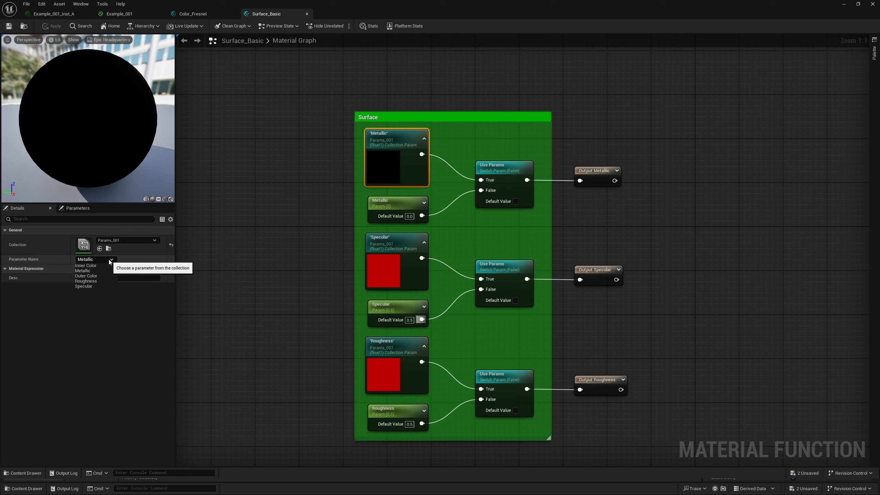
left_click(389, 168)
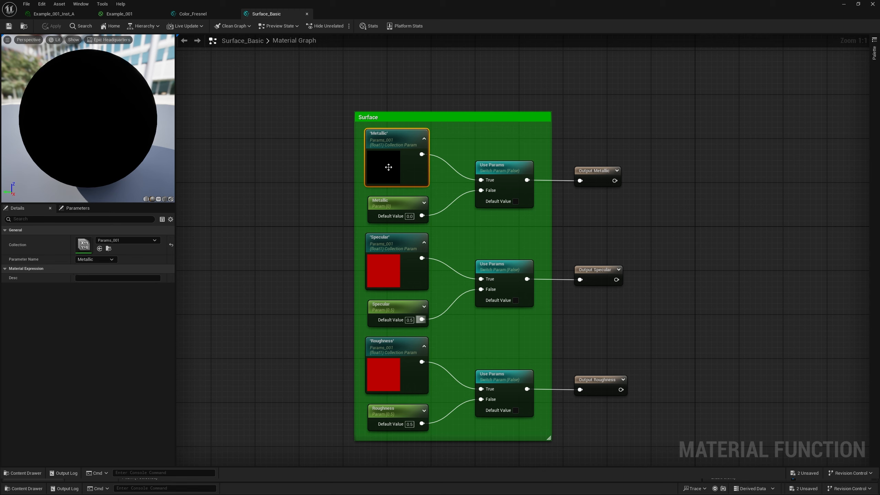
left_click(281, 137)
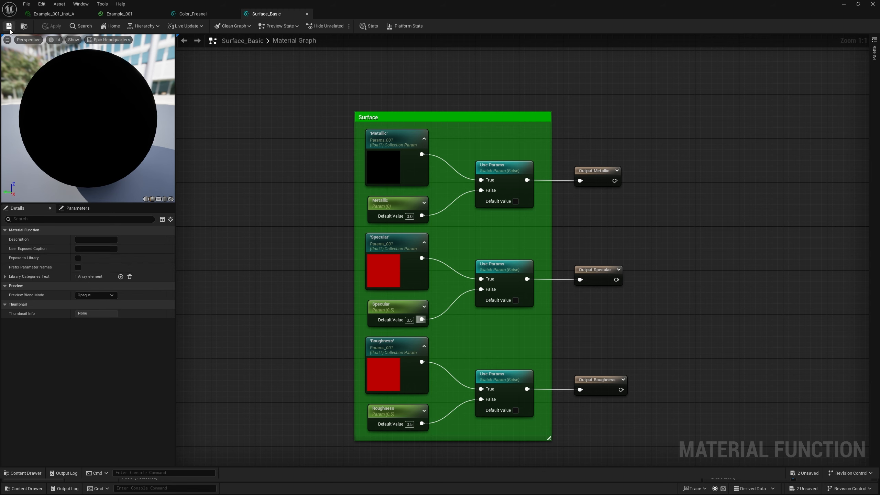
left_click(175, 13)
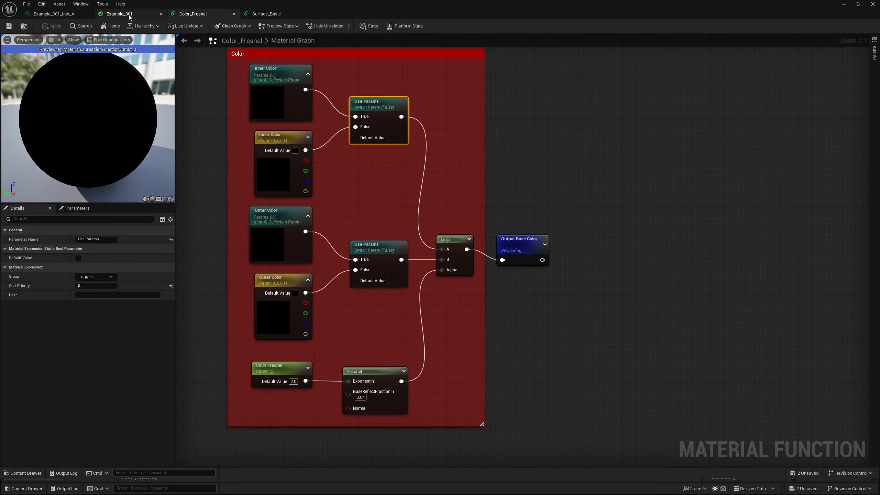
left_click(156, 14)
key("Home")
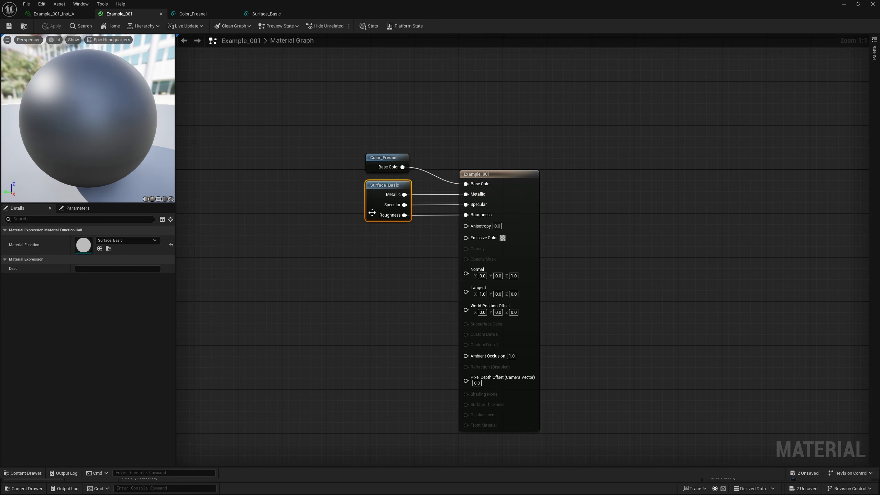
left_click(273, 13)
left_click(208, 14)
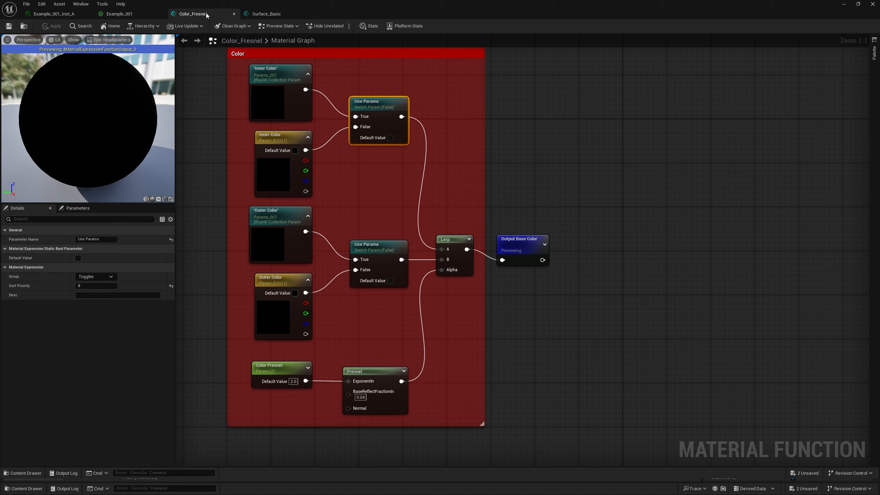
left_click(262, 17)
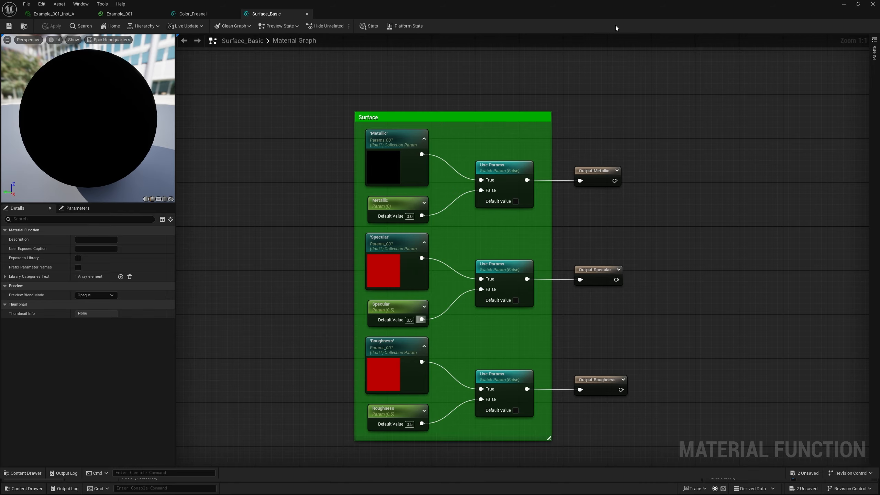
Close the material editor window and save all modified assets in the project
left_click(874, 4)
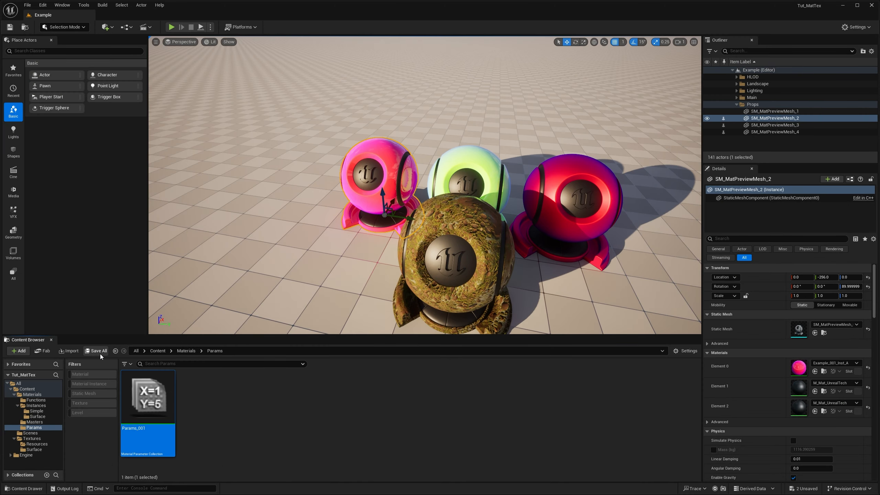
left_click(97, 351)
left_click(499, 317)
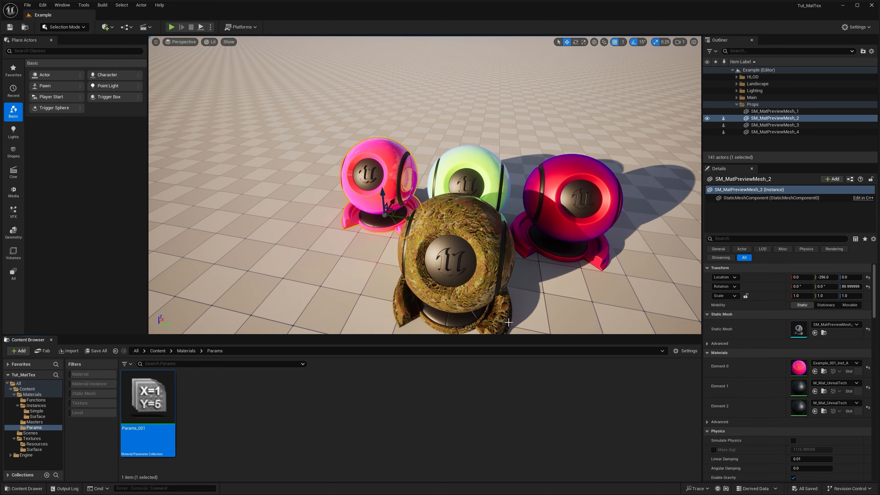
Open the Example_001_Inst_B material instance from SM_MatPreviewMesh_1 and override Use Params to enabled
left_click(476, 163)
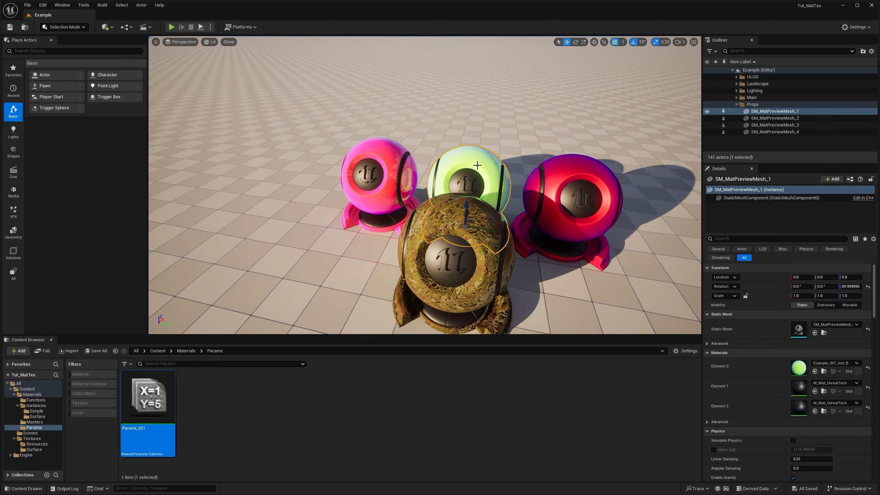
double_click(794, 368)
left_click_drag(545, 4, 664, 87)
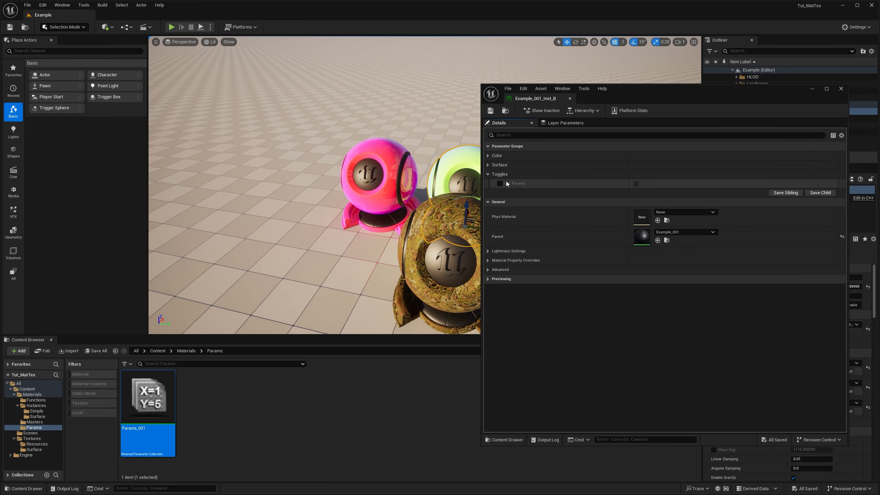
left_click(499, 183)
left_click(635, 183)
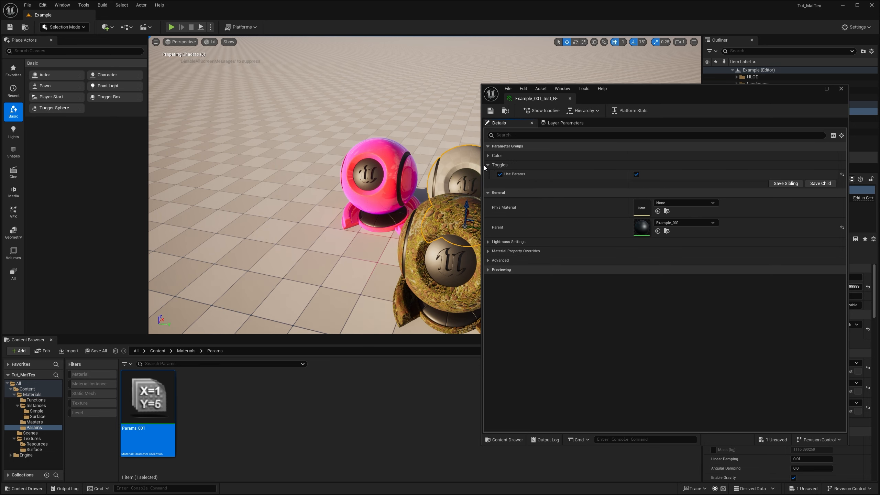
Narrow the instance window to uncover the meshes, and compare the Color and Surface parameters with Use Params off and on
left_click_drag(481, 164, 653, 142)
left_click(659, 156)
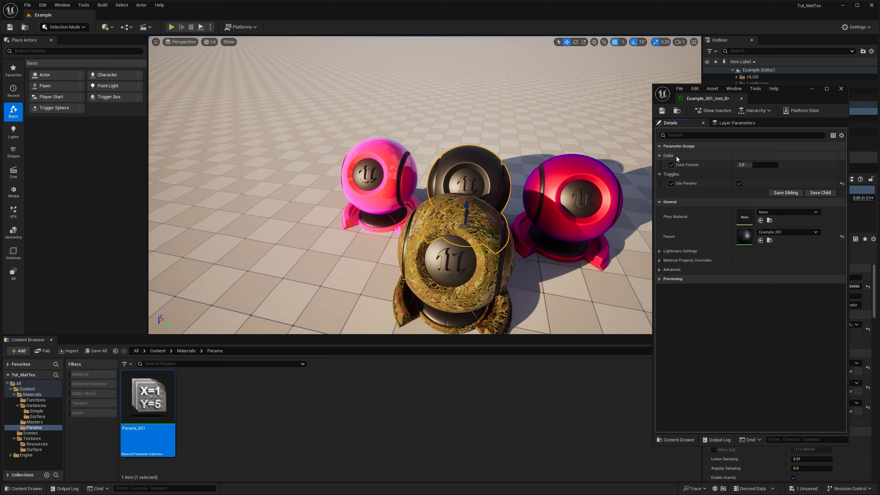
left_click(738, 182)
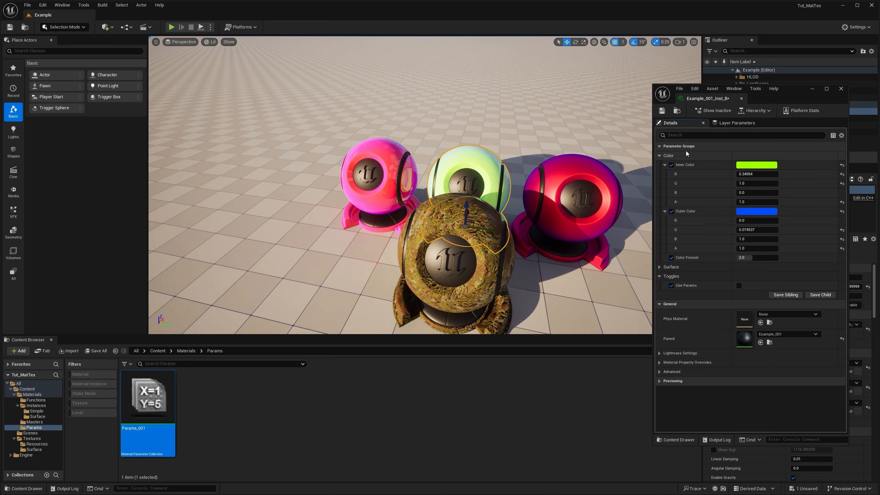
left_click(662, 267)
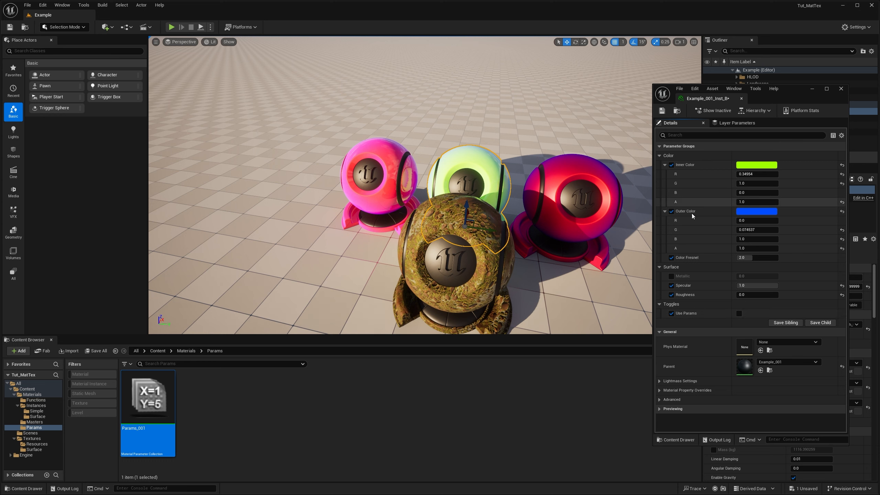
left_click(739, 313)
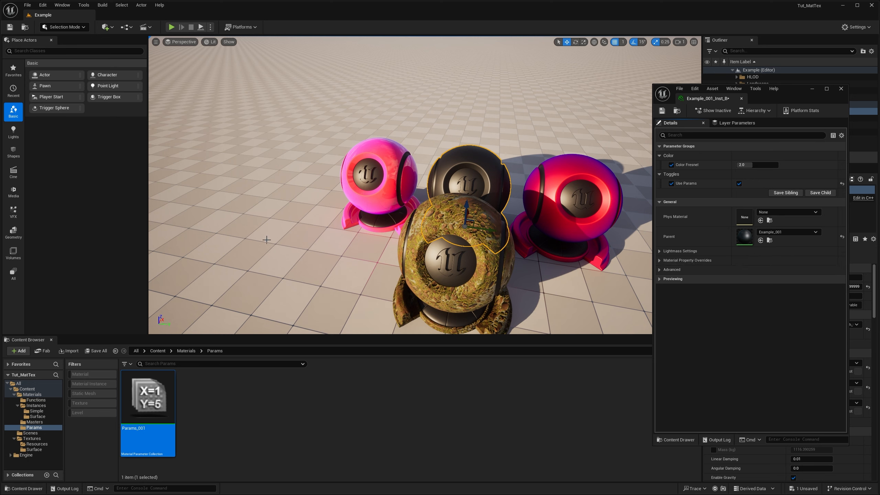
Start a new level sequence and create a Sequences folder under Content as its save location
left_click(143, 27)
left_click(167, 47)
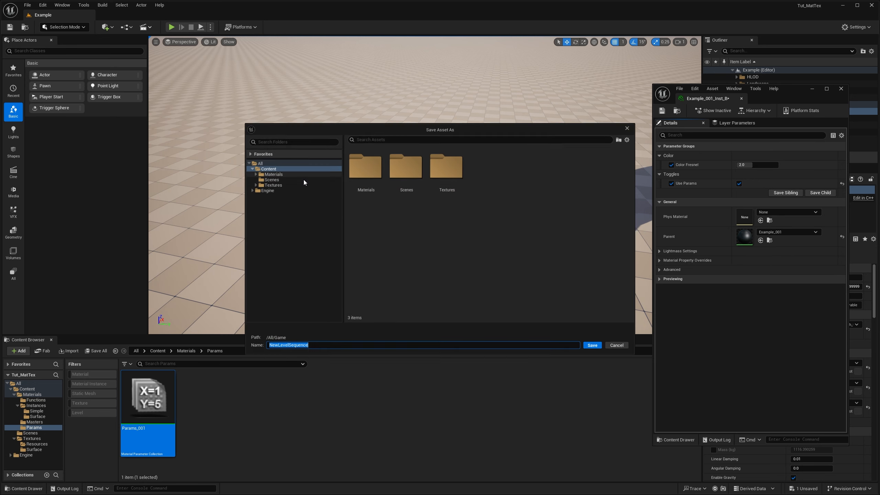
right_click(424, 232)
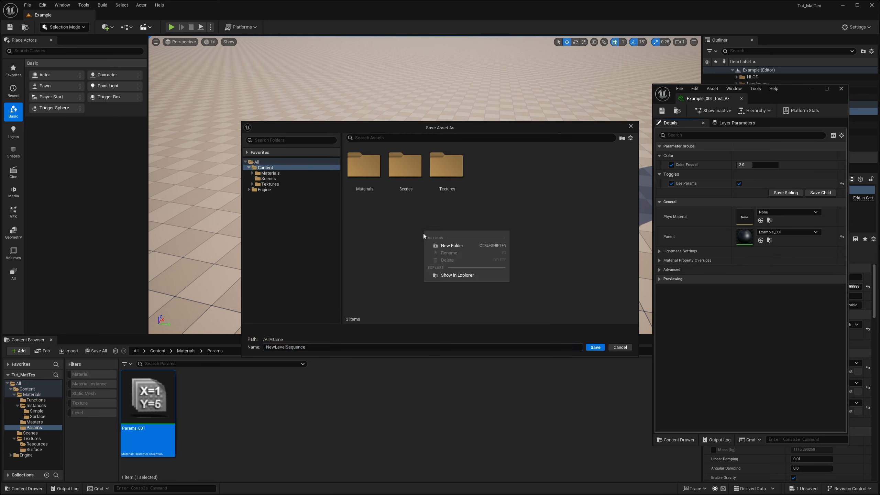
left_click(454, 243)
type("Sequences")
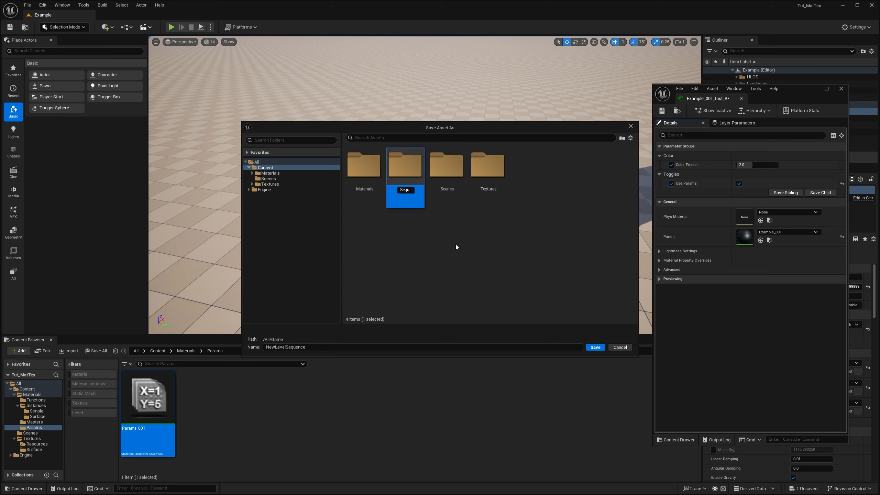
key("Return")
double_click(449, 181)
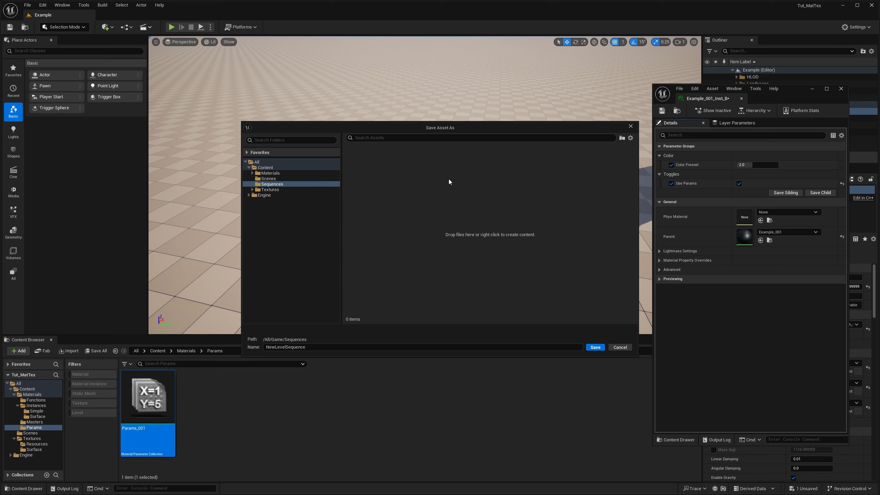
Save the level sequence as Example_001 and dock the Sequencer beside the Content Browser
left_click(343, 346)
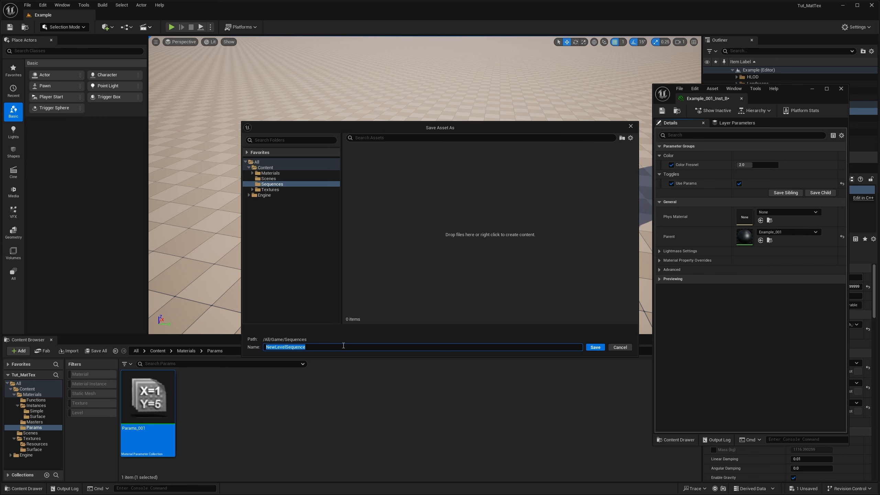
type("Example_001")
key("Return")
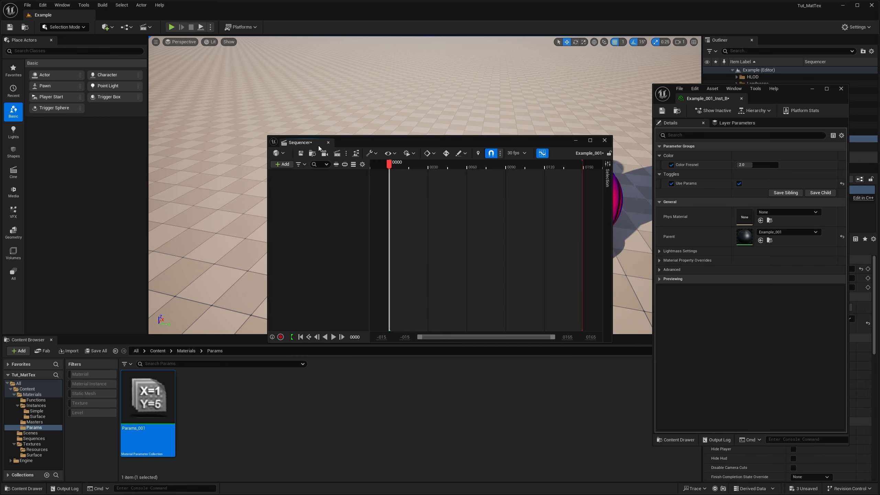
left_click_drag(349, 142, 267, 277)
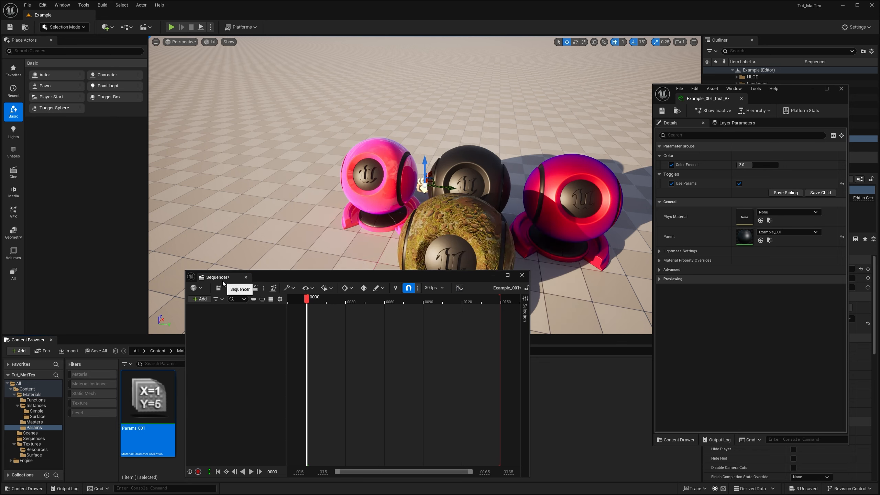
left_click_drag(217, 277, 83, 339)
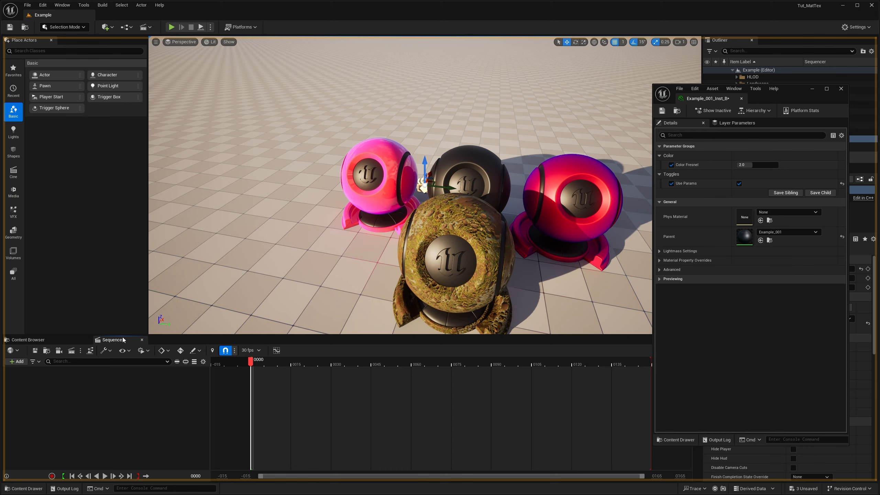
Select SM_MatPreviewMesh_1 and add a Material Parameter Collection track for Params_001 to the sequence
left_click(475, 163)
mouse_move(349, 246)
right_mouse_down()
mouse_move(371, 242)
mouse_move(333, 246)
right_mouse_up()
right_click(132, 403)
mouse_move(204, 362)
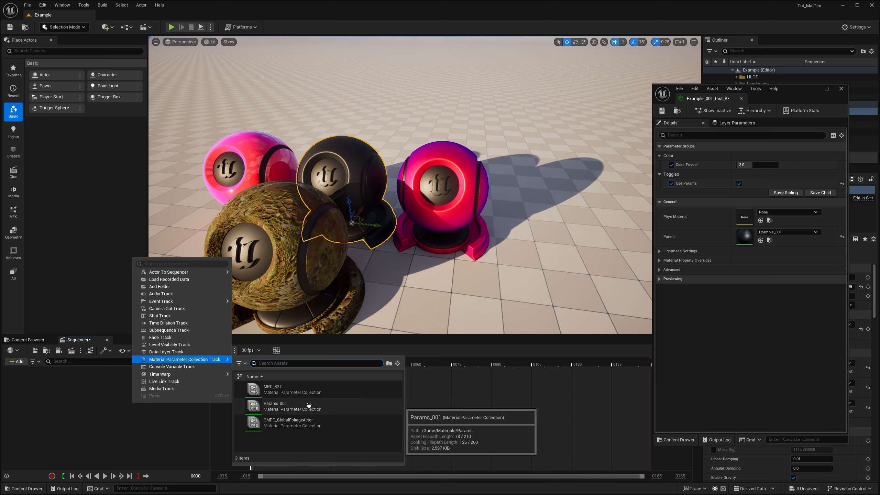
left_click(275, 404)
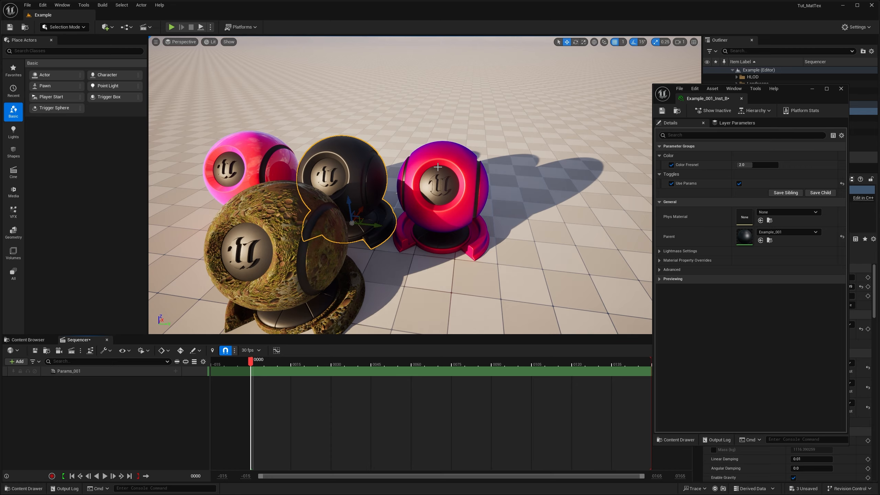
right_click_drag(438, 165, 438, 166)
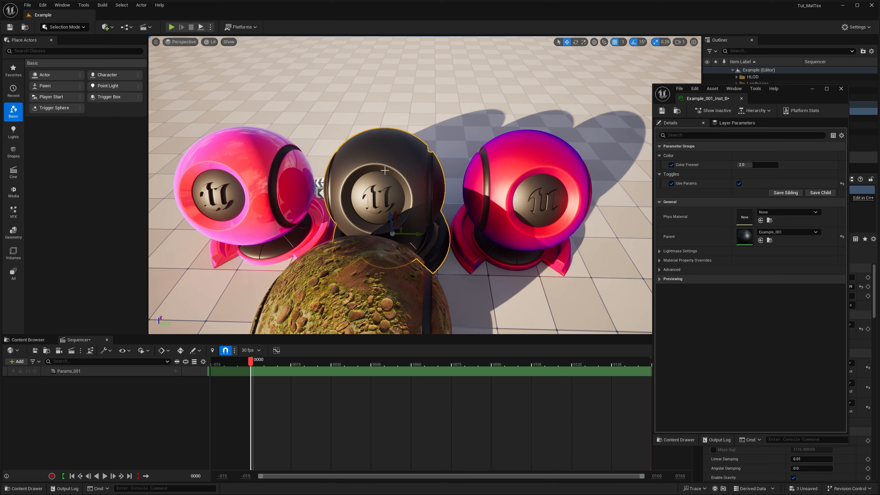
left_click(98, 388)
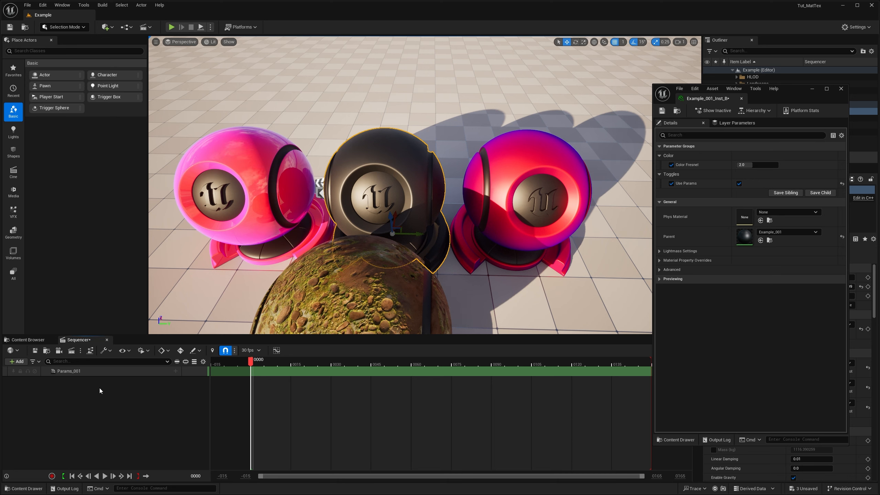
Add the Inner Color, Outer Color, Metallic, Roughness and Specular parameters to the Params_001 track and expand it
left_click(85, 370)
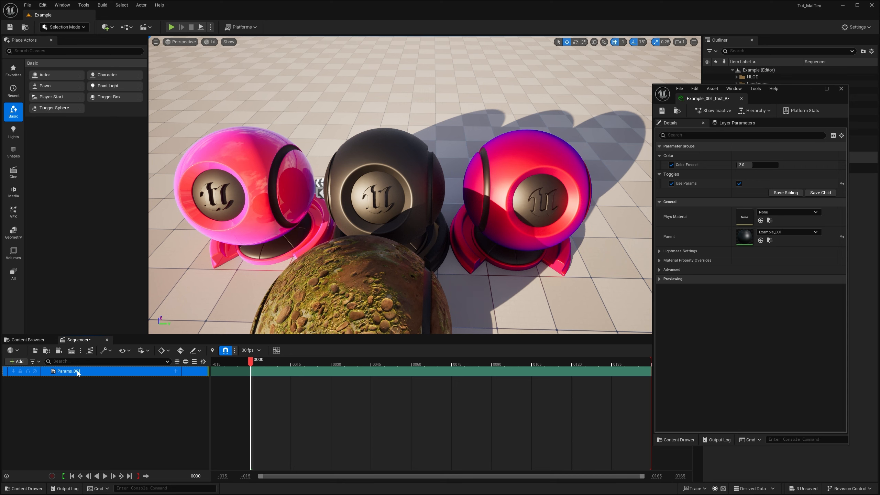
left_click(176, 371)
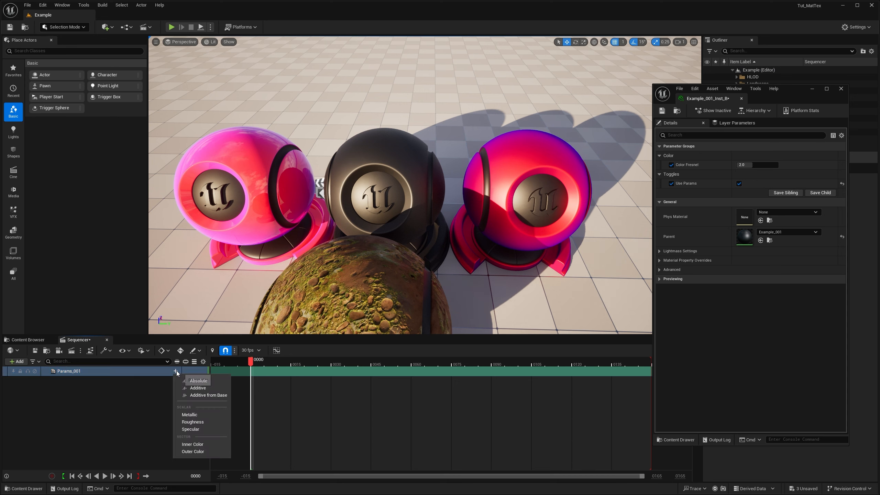
left_click(214, 447)
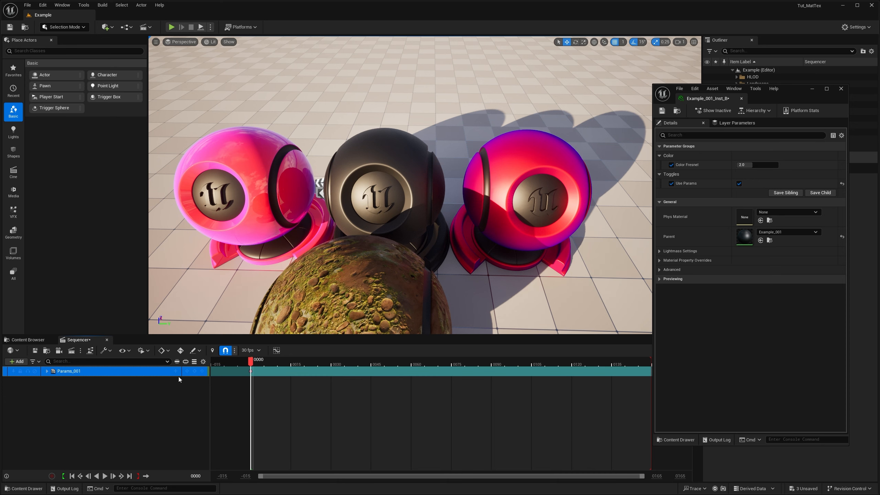
left_click(176, 371)
left_click(198, 451)
left_click(176, 371)
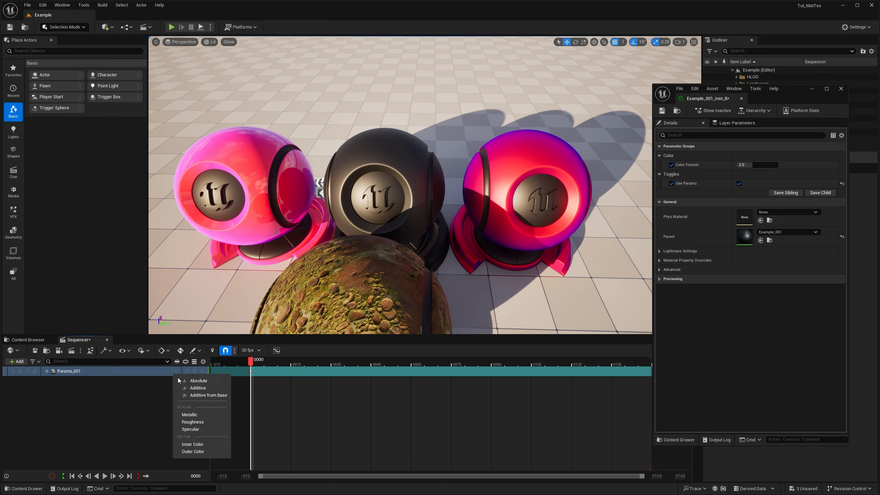
left_click(200, 418)
left_click(175, 373)
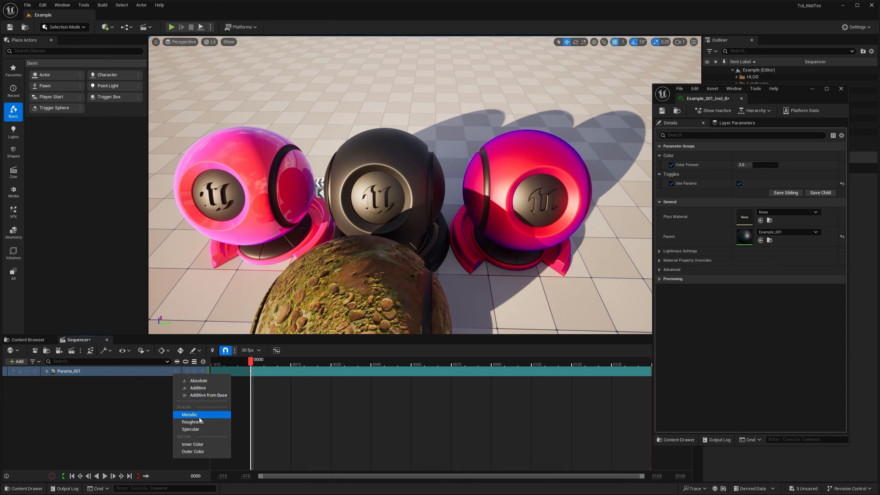
left_click(198, 422)
left_click(176, 372)
left_click(191, 429)
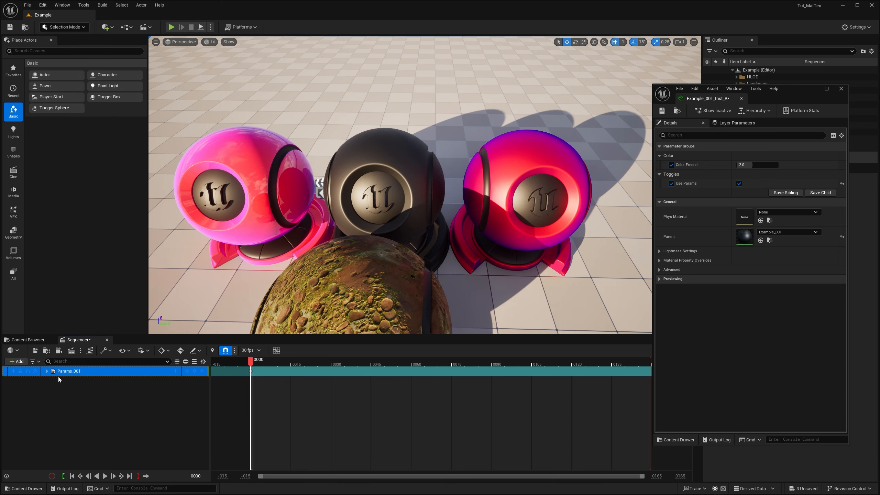
left_click(47, 371)
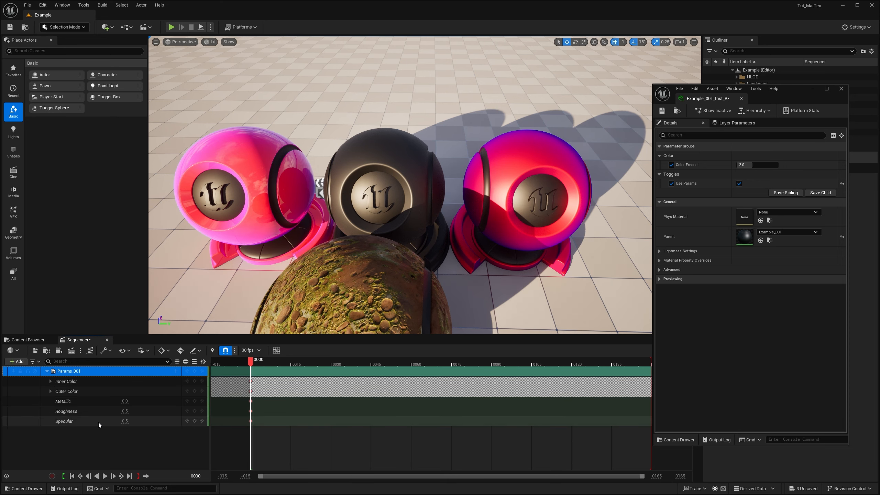
Close the material instance window and switch the Sequencer's time display to seconds
right_click_drag(375, 243, 375, 208)
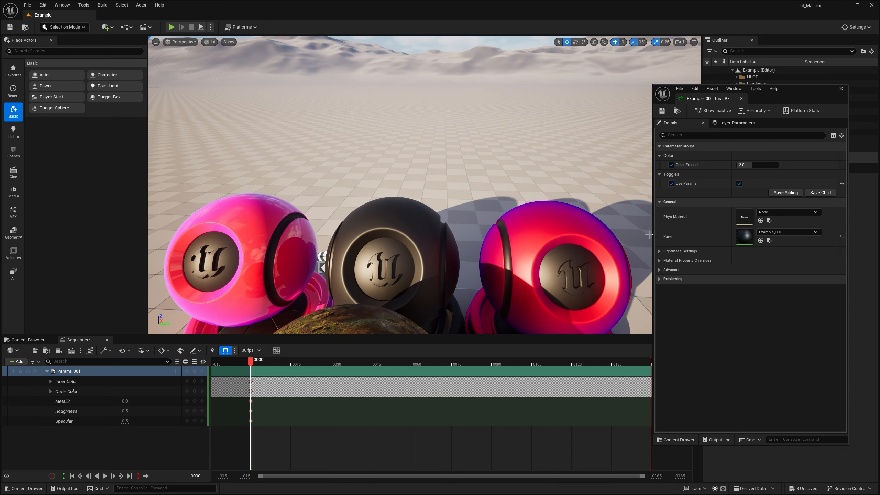
left_click(844, 90)
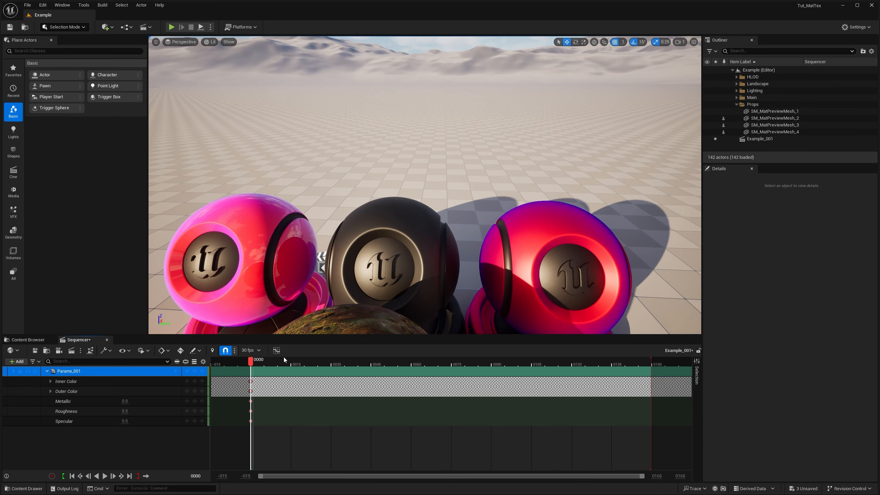
left_click(251, 350)
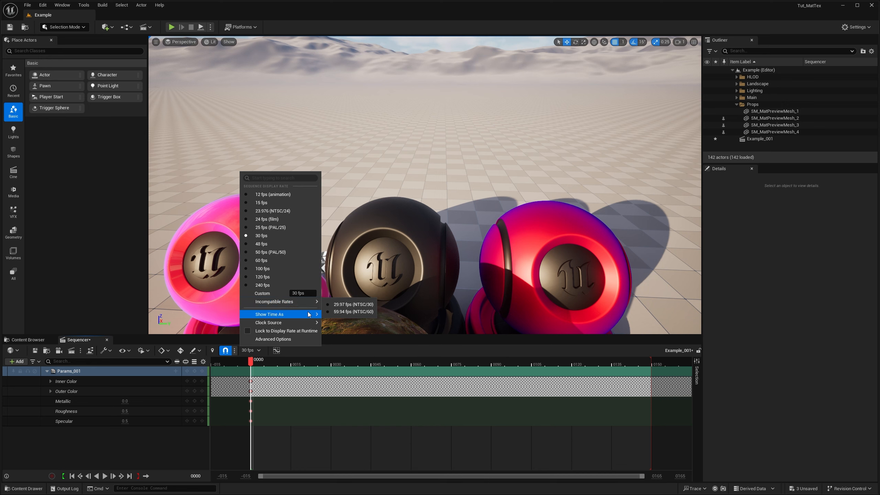
left_click(343, 315)
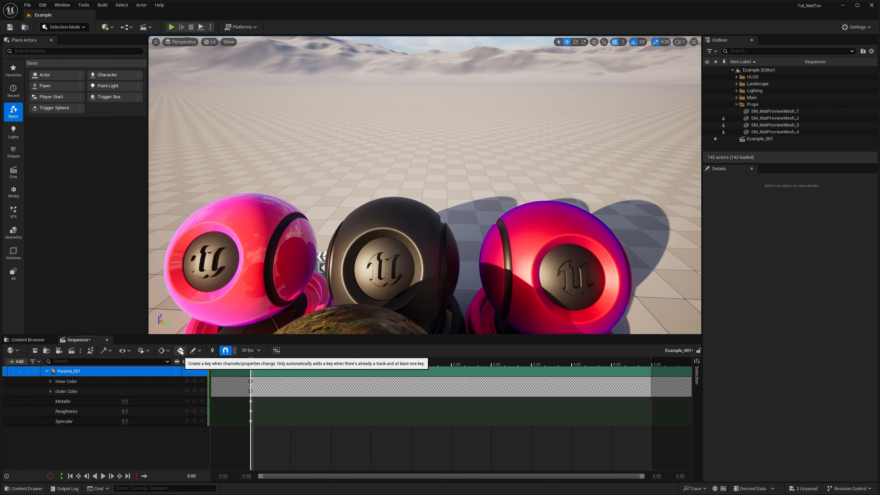
Enable automatic keying, expand both color parameters, and key Inner Color R at 1.0 at 2.00 seconds
left_click(180, 350)
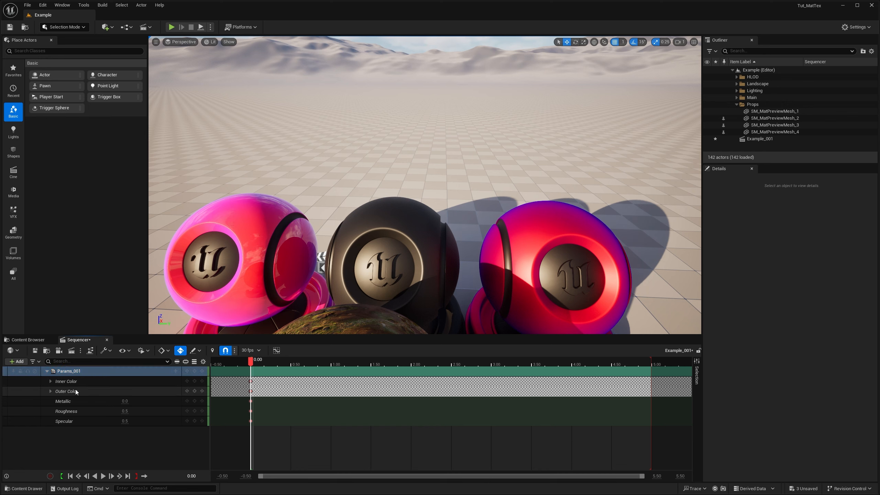
left_click(50, 391)
left_click(51, 381)
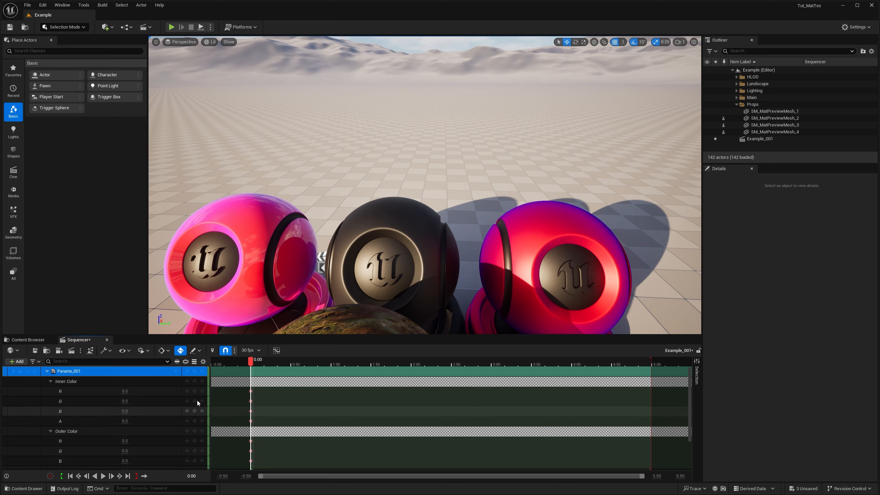
left_click_drag(277, 361, 412, 363)
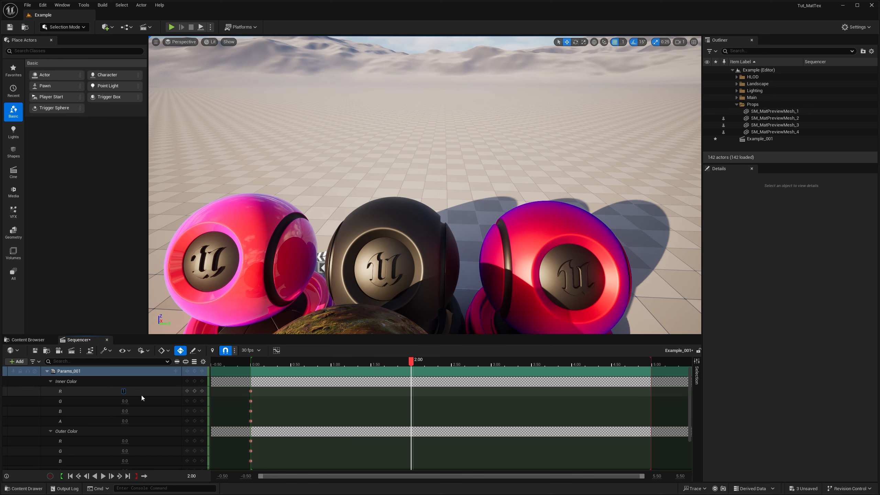
type("1")
key("Return")
Key Outer Color B at 1.0 at 2.00 seconds
scroll(347, 232, "down", 3)
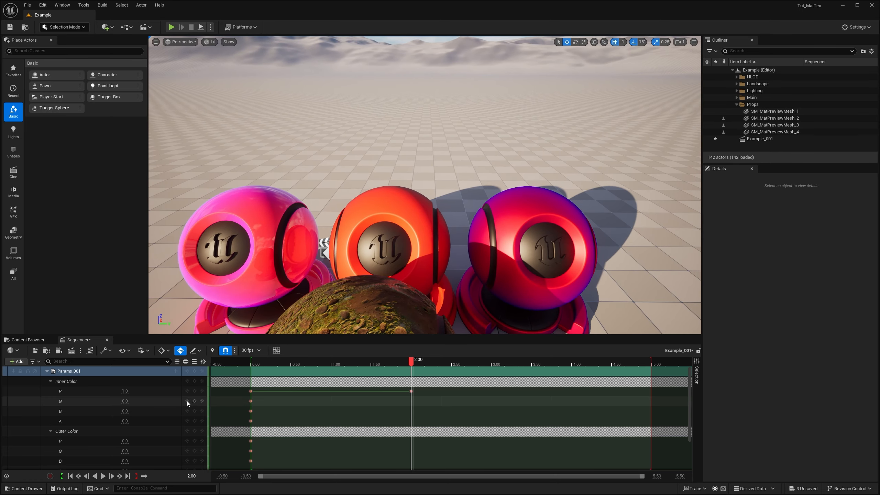
left_click(126, 460)
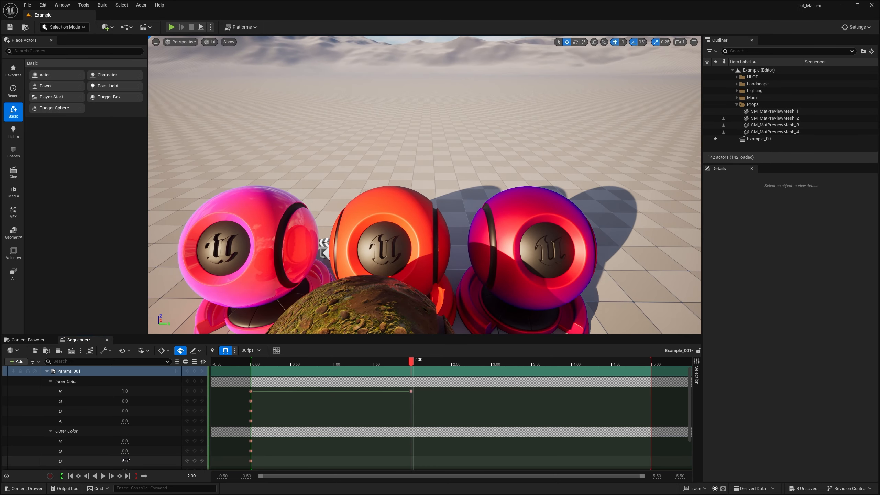
type("1")
key("Return")
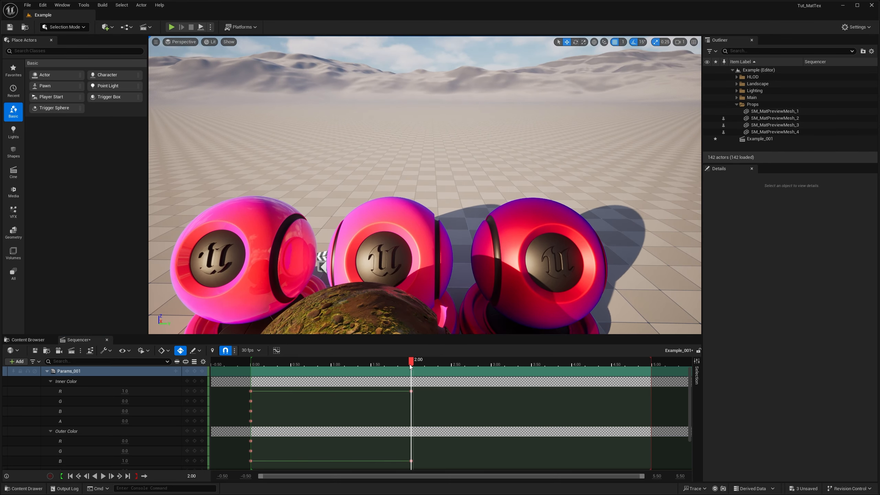
mouse_move(411, 362)
left_mouse_down()
mouse_move(267, 366)
mouse_move(481, 360)
mouse_move(411, 361)
left_mouse_up()
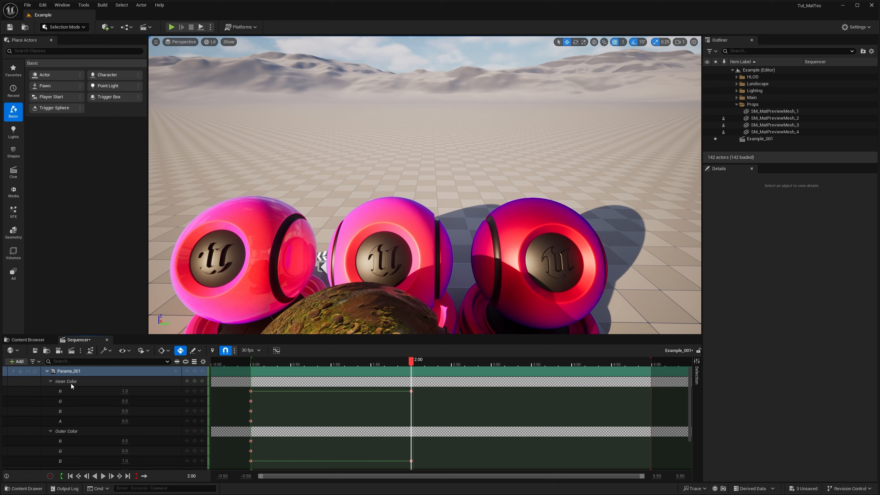
Collapse both color parameters and key Roughness and Specular with their current values at 2.00 seconds
left_click(49, 382)
left_click(51, 391)
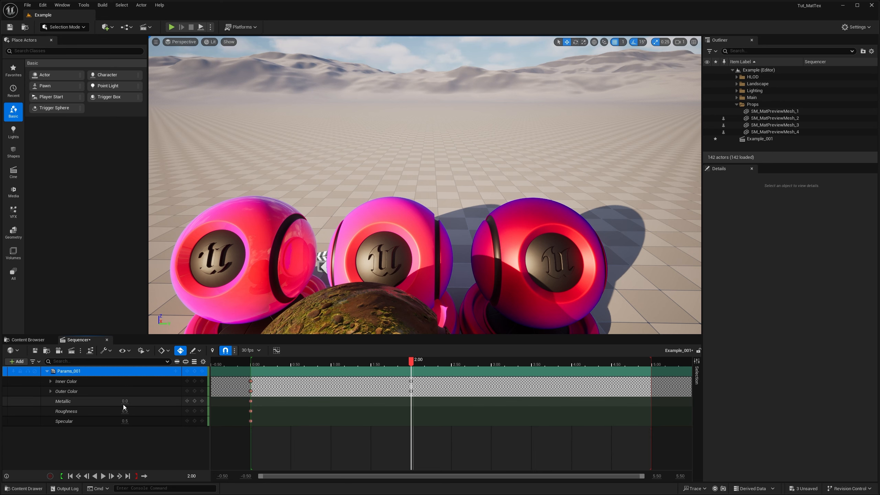
left_click(194, 411)
left_click(195, 421)
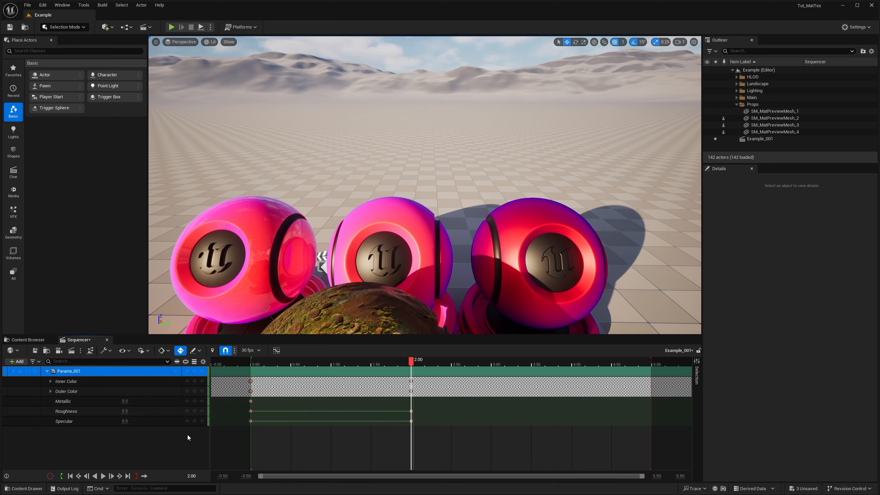
At 4.00 seconds, set Roughness to 0.0 and key the other parameters at their current values
left_click_drag(467, 362, 573, 368)
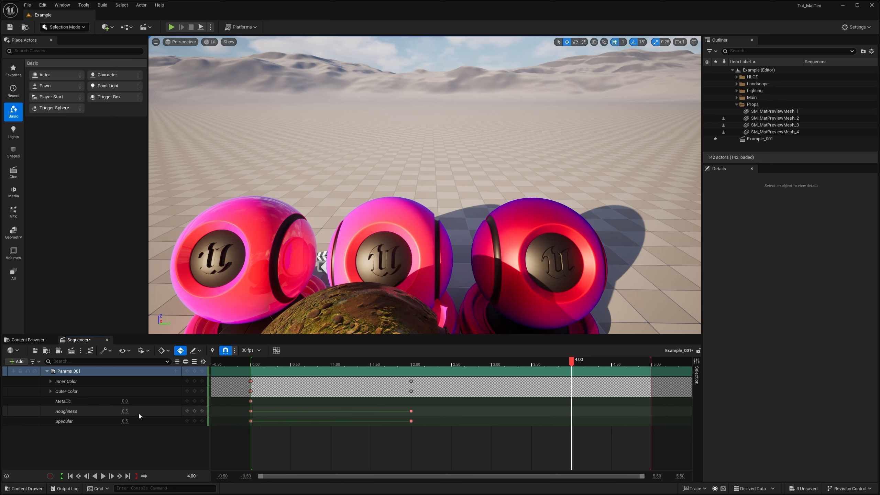
key("Return")
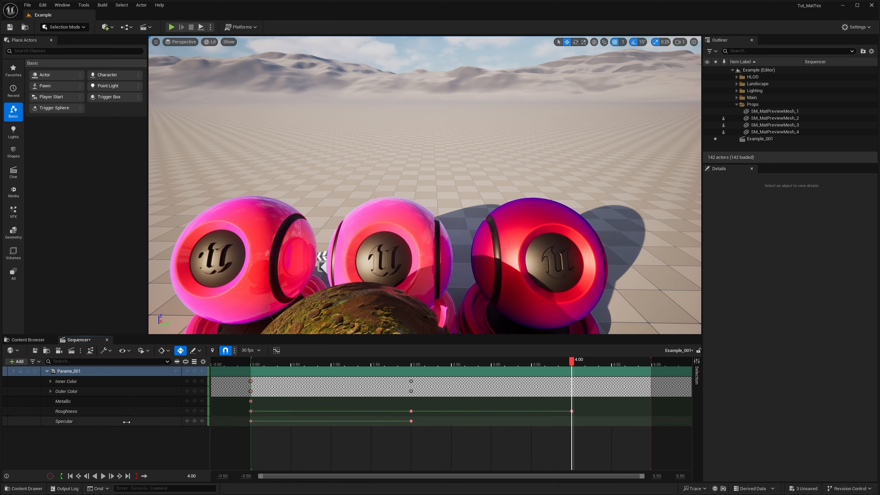
key("Return")
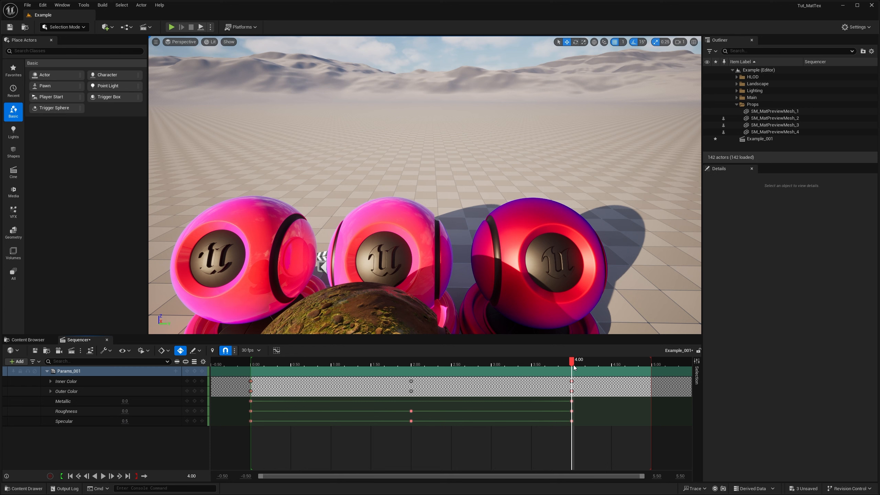
Key Metallic at 1.0 at 5.00 seconds
mouse_move(573, 364)
left_mouse_down()
mouse_move(256, 370)
mouse_move(652, 360)
left_mouse_up()
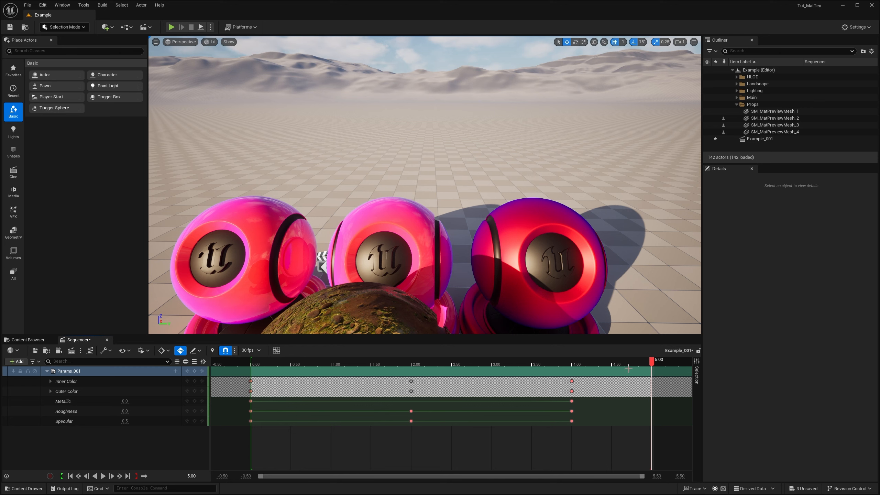
left_click(128, 403)
type("1")
key("Return")
Play the sequence from the start and scrub through it, watching the middle preview mesh up close
left_click_drag(621, 363, 451, 361)
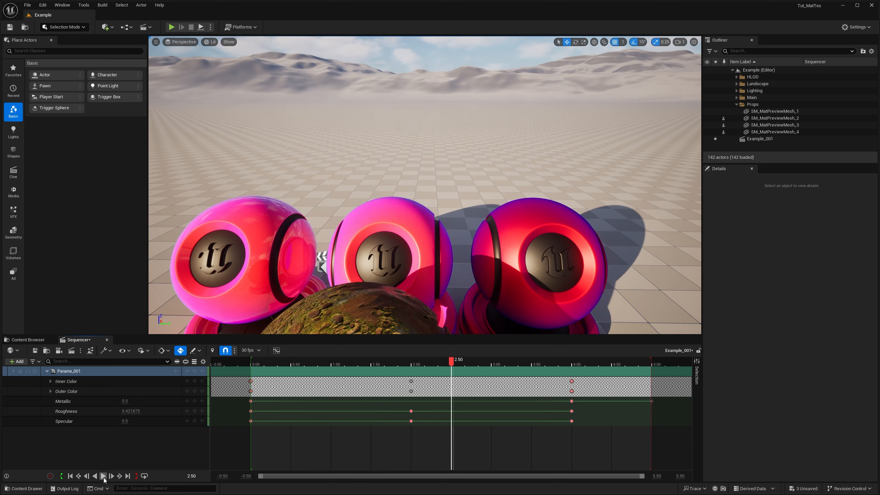
left_click(76, 479)
left_click(103, 476)
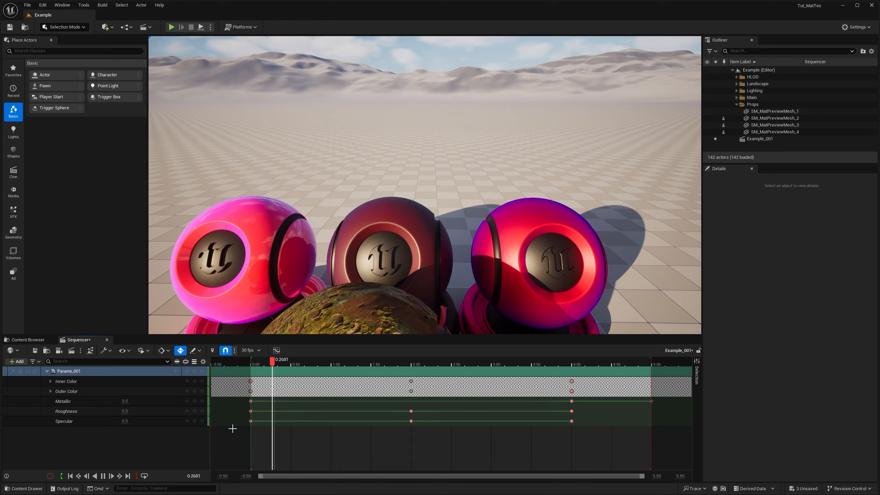
left_click_drag(499, 266, 242, 302, "alt")
mouse_move(425, 214)
right_mouse_down()
mouse_move(409, 180)
mouse_move(426, 178)
mouse_move(436, 215)
right_mouse_up()
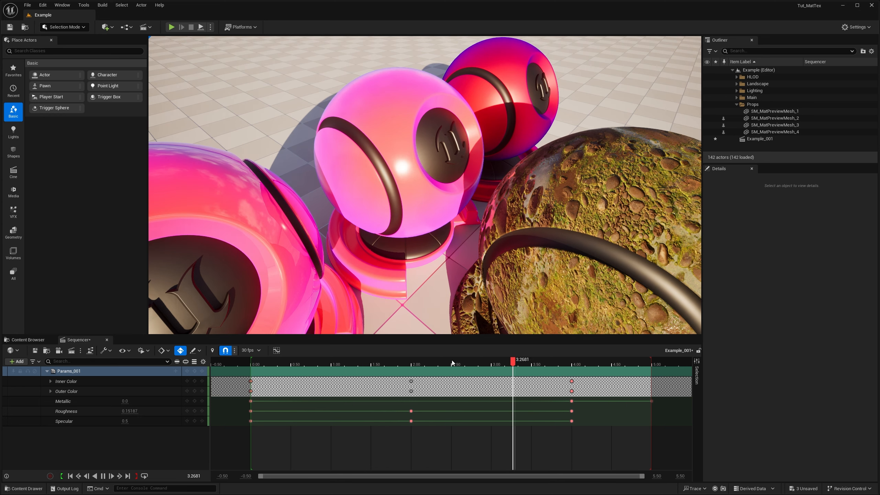
left_click(383, 364)
left_click_drag(383, 363, 506, 363)
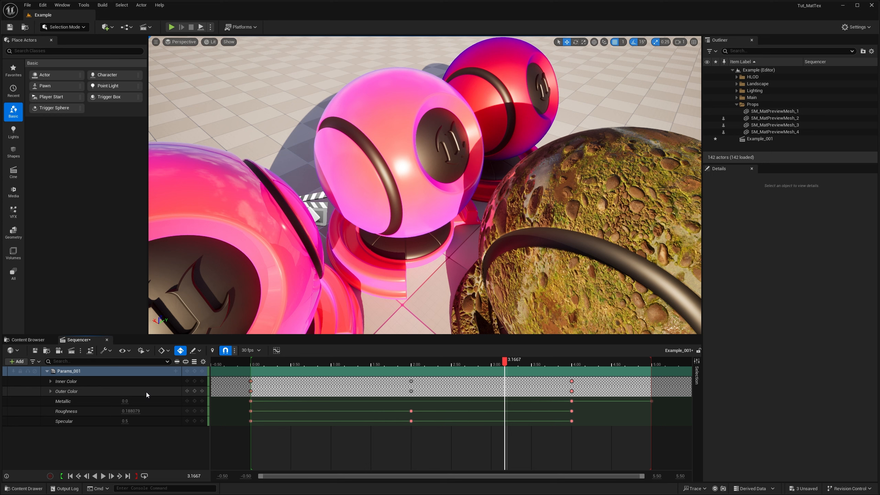
Extend the sequence's playback range to end at 8.00 seconds
left_click(195, 475)
type("10")
key("Return")
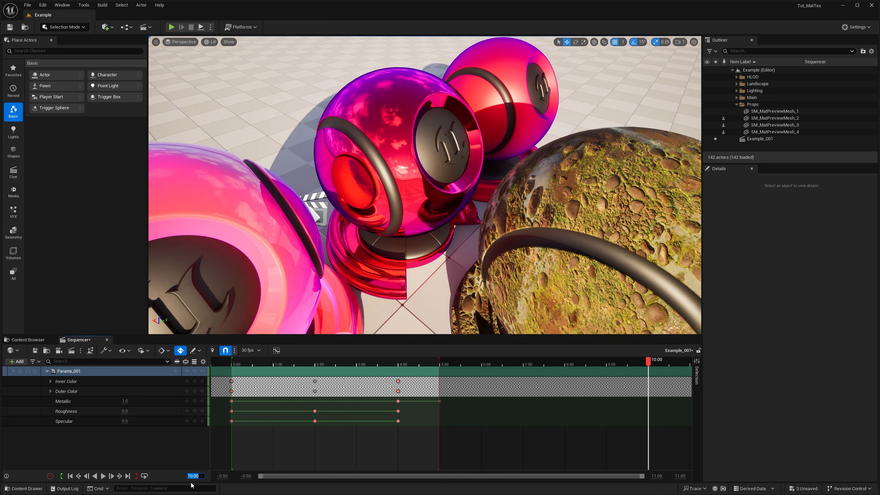
type("8")
key("Return")
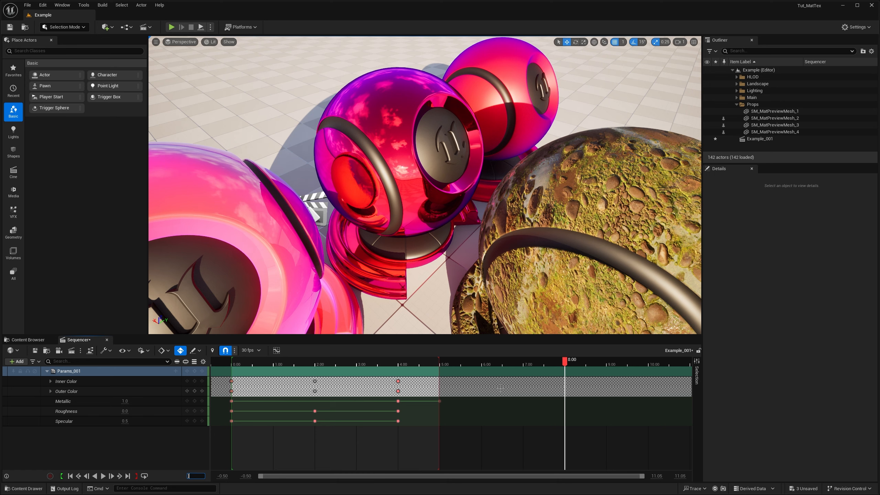
left_click(136, 476)
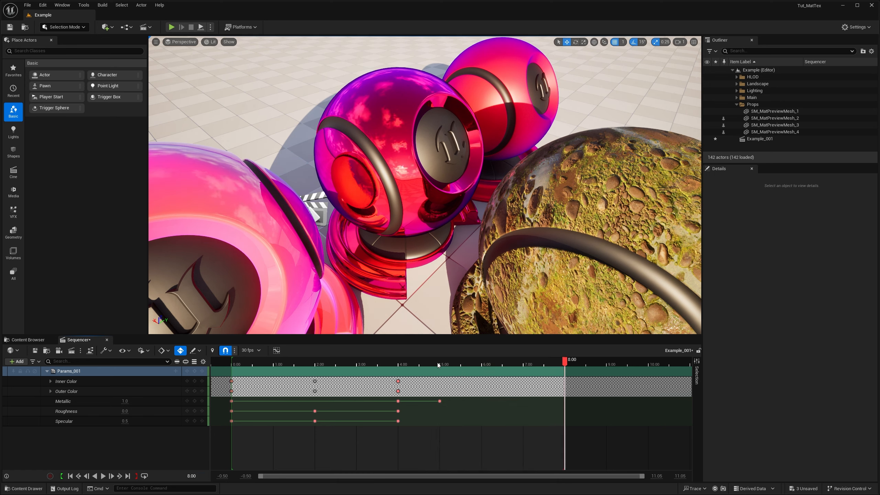
Copy all parameter keys from 0.00 seconds to 6.00 seconds and clear the key selection
left_click_drag(246, 425, 231, 381)
left_click(481, 365)
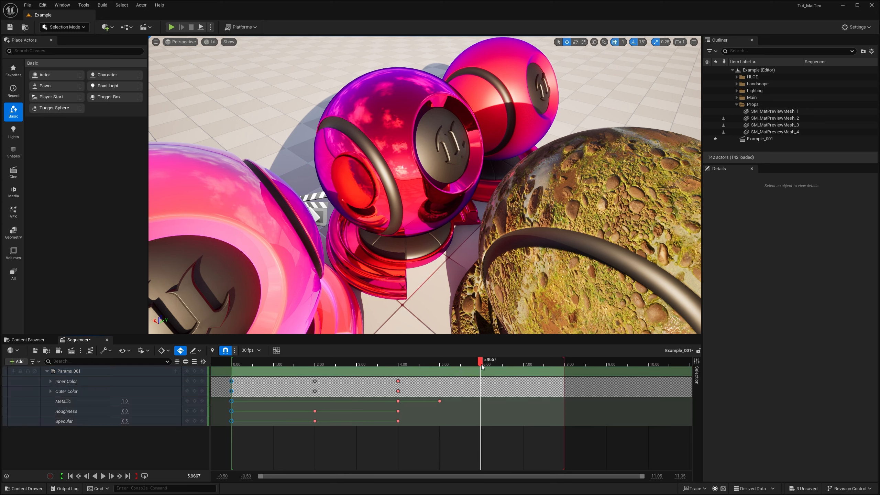
left_click(481, 366)
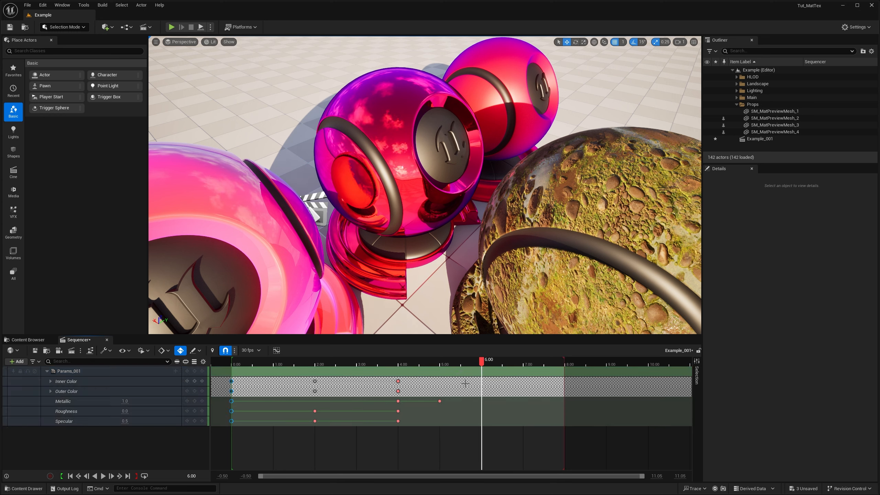
key("ctrl+v")
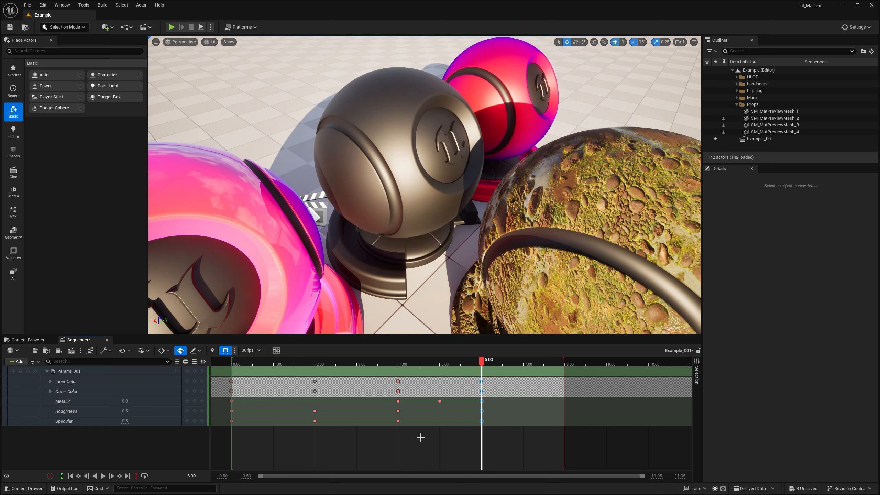
left_click(416, 424)
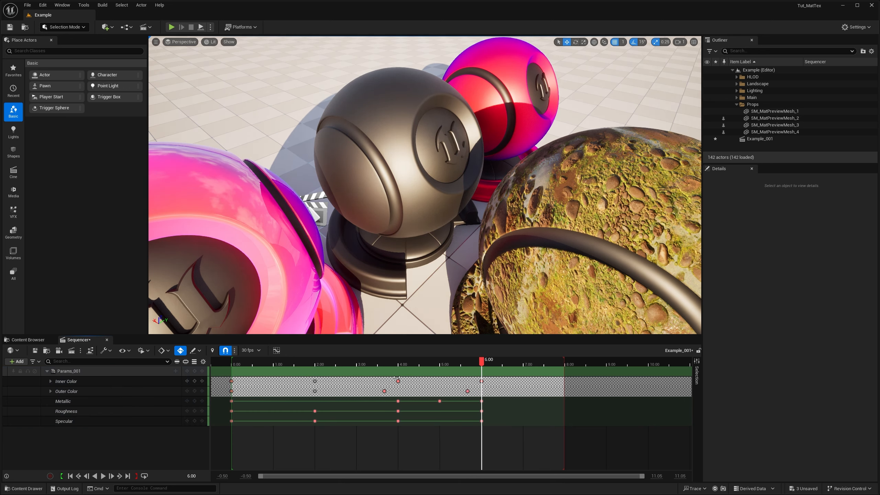
Undo the last key move and copy the Inner Color, Outer Color, Roughness and Specular keys from 4.00 to 5.00 seconds
key("ctrl+z")
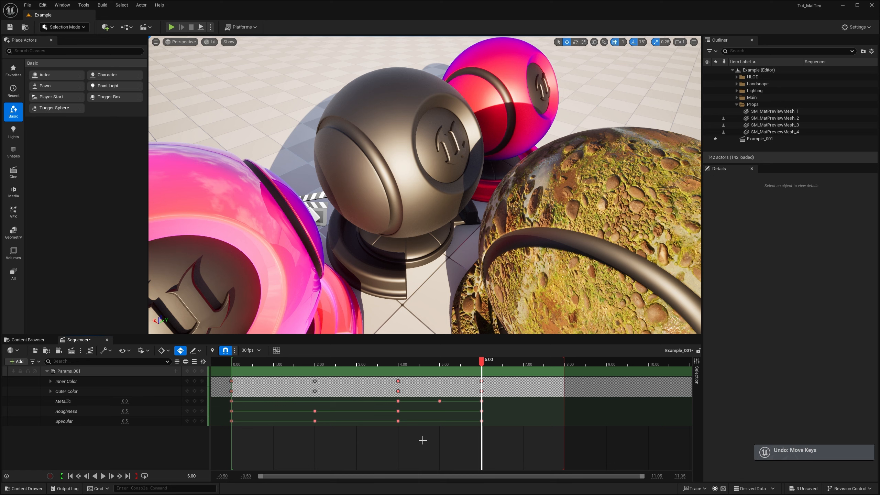
left_click_drag(423, 424, 393, 408)
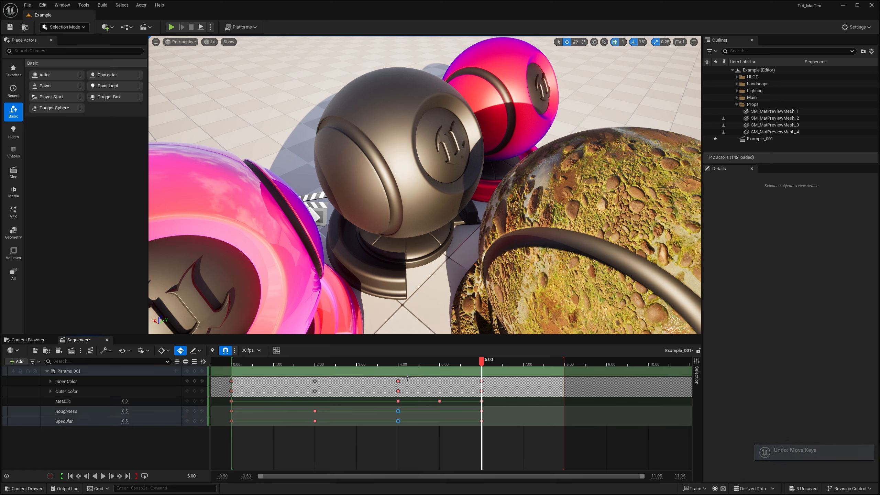
left_click(398, 381)
left_click(397, 391, "shift")
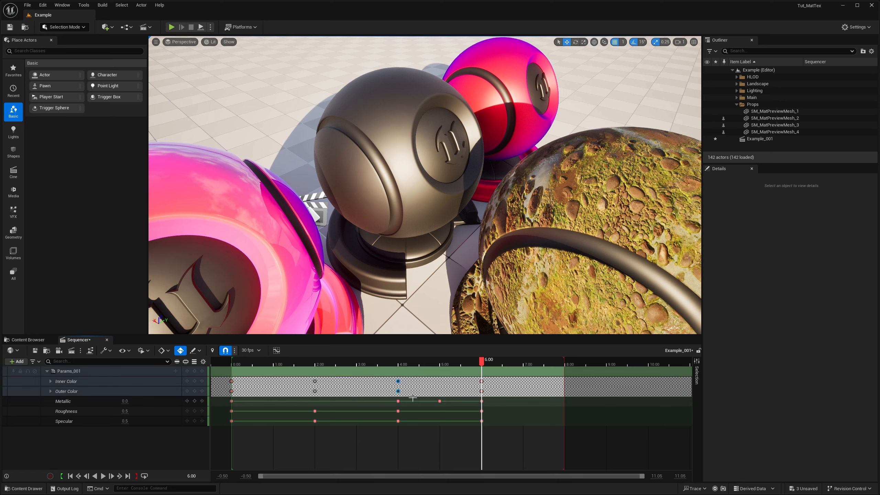
left_click(440, 367)
key("ctrl+v")
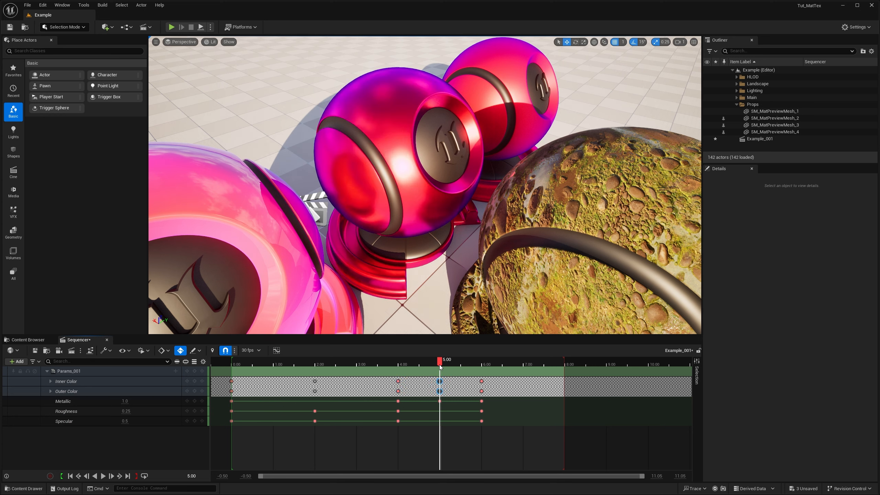
left_click_drag(422, 426, 391, 411)
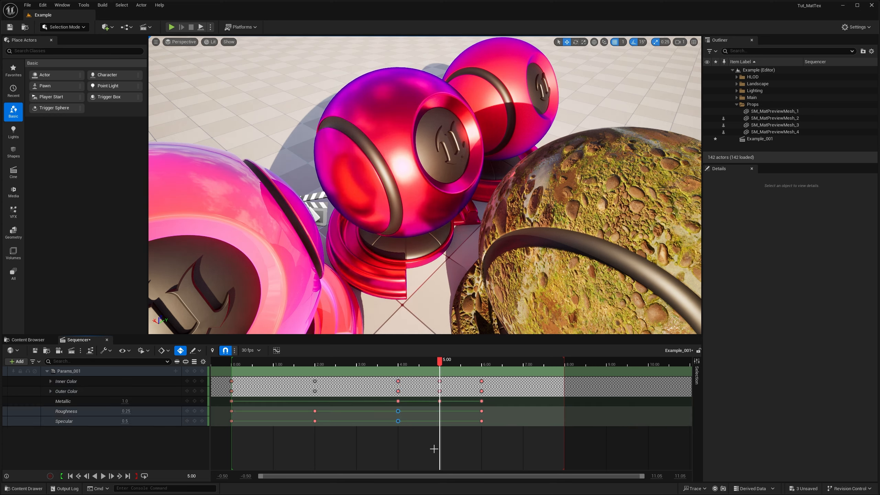
key("ctrl+v")
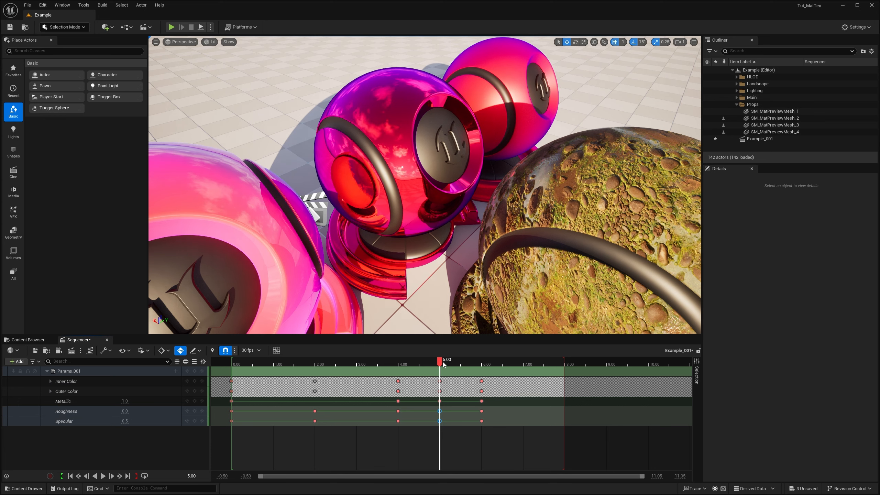
Set the sequence's playback range to end at 6.00 seconds, at the last parameter keys
left_click(482, 382)
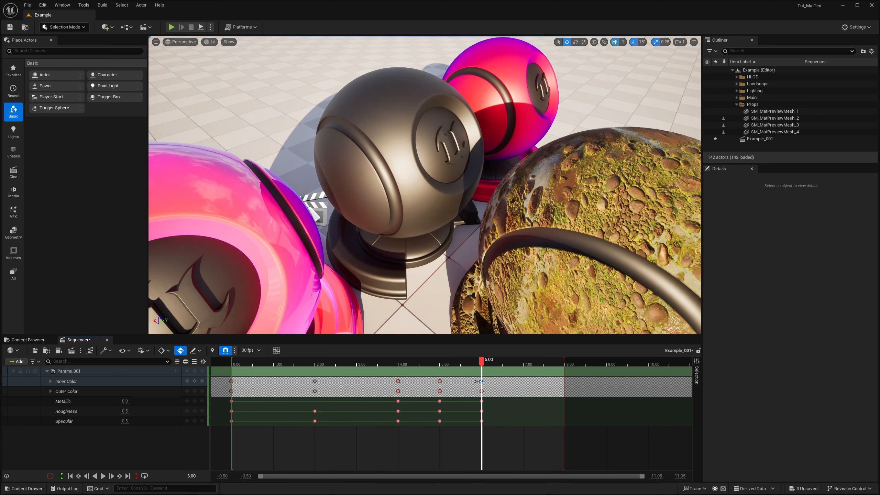
left_click(231, 381)
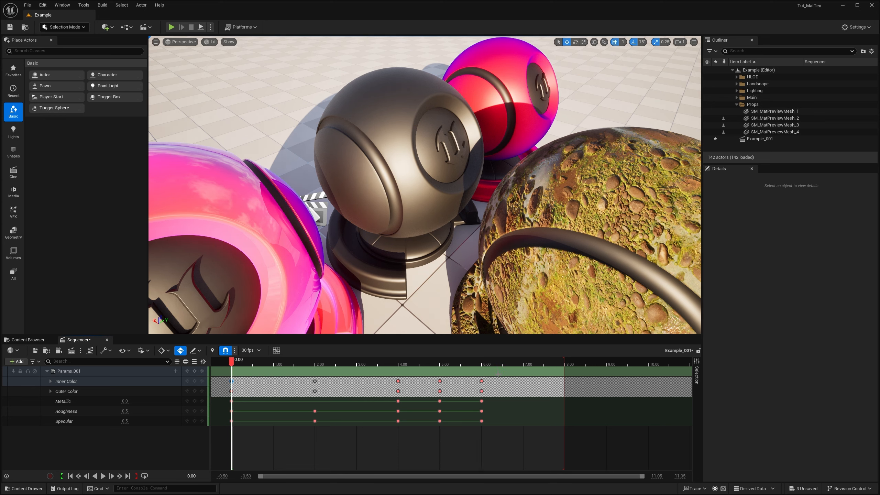
left_click(481, 381)
key("bracketright")
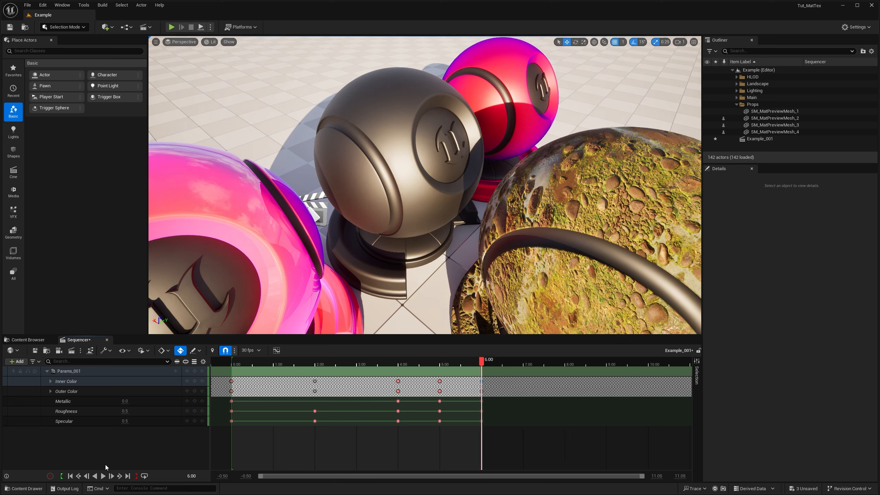
Play the sequence from the start to review the looping material animation, and return to 0.00 seconds
left_click(70, 477)
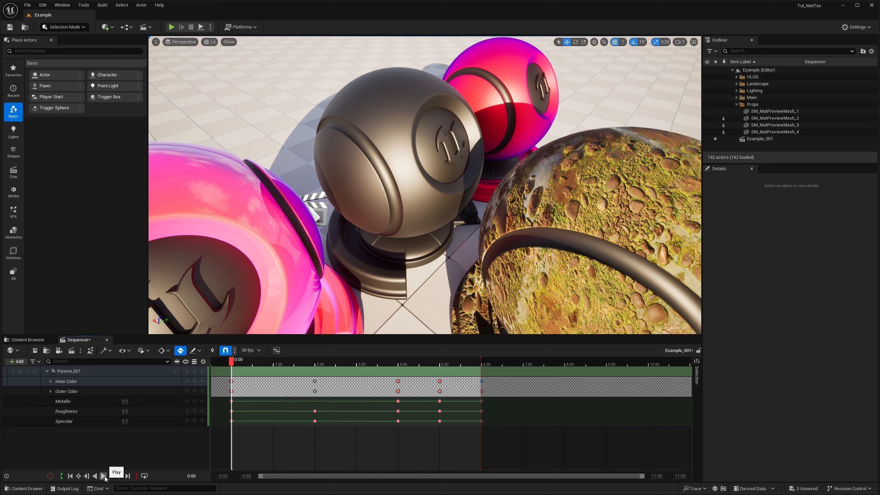
left_click(103, 476)
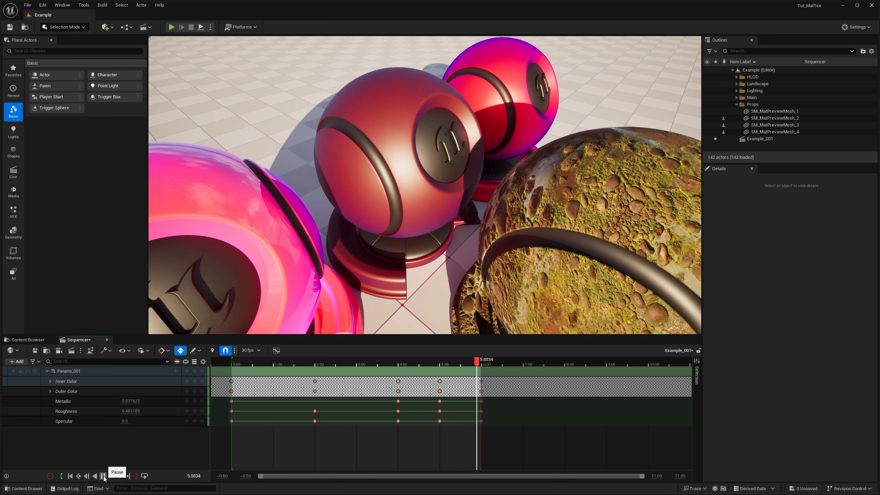
left_click(103, 476)
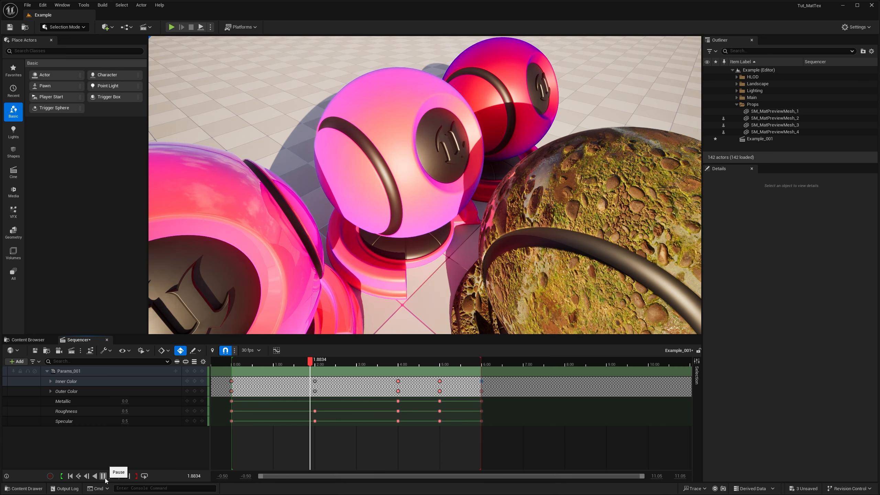
left_click(62, 476)
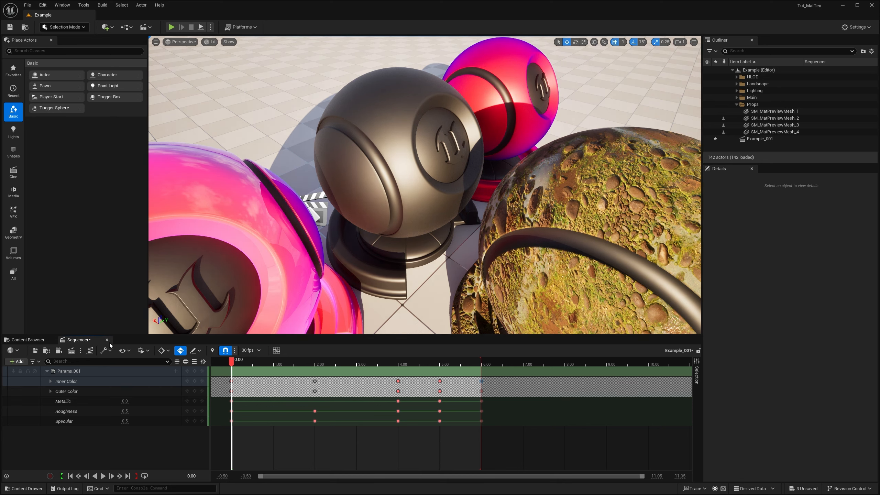
Save all modified assets, including the level sequence
left_click(28, 339)
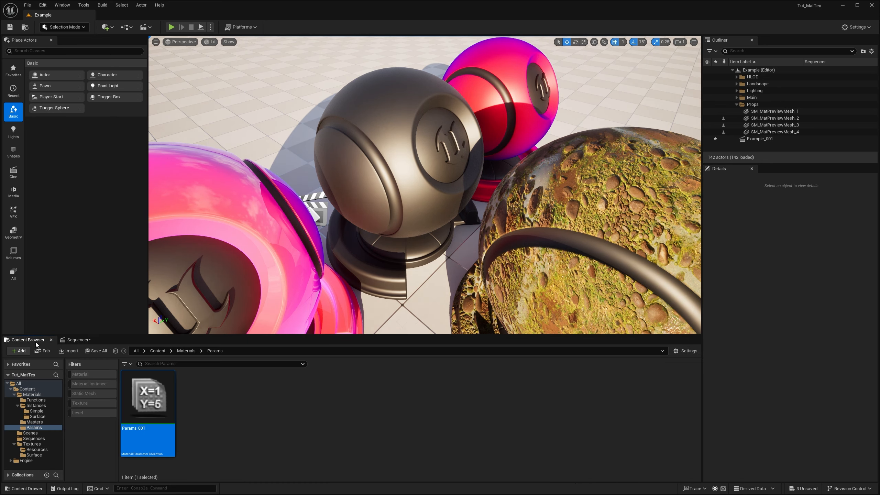
left_click(94, 351)
left_click(488, 323)
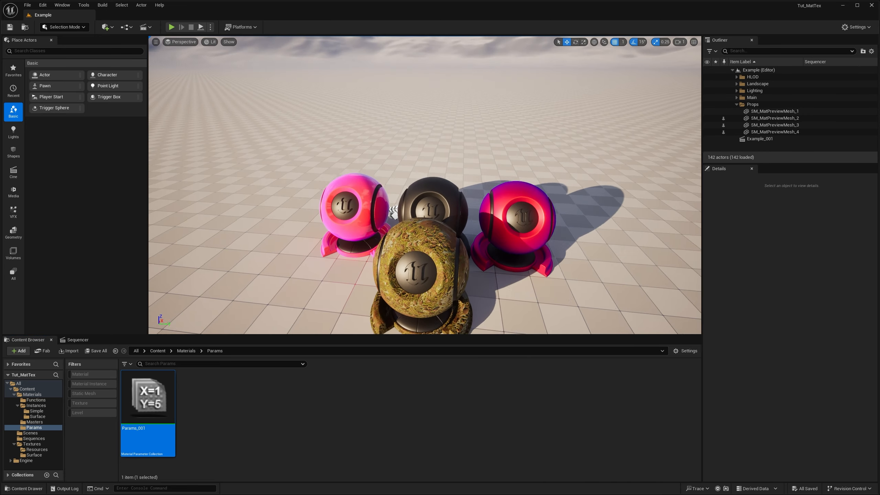
Open the Example_001_Inst_A material instance assigned to SM_MatPreviewMesh_2 and enable its Use Params toggle
right_click_drag(425, 185, 447, 226)
left_click(378, 215)
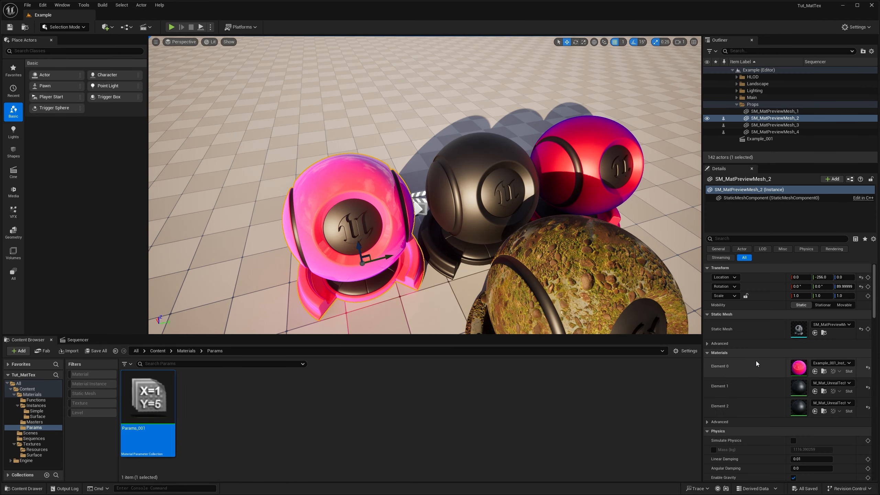
double_click(795, 368)
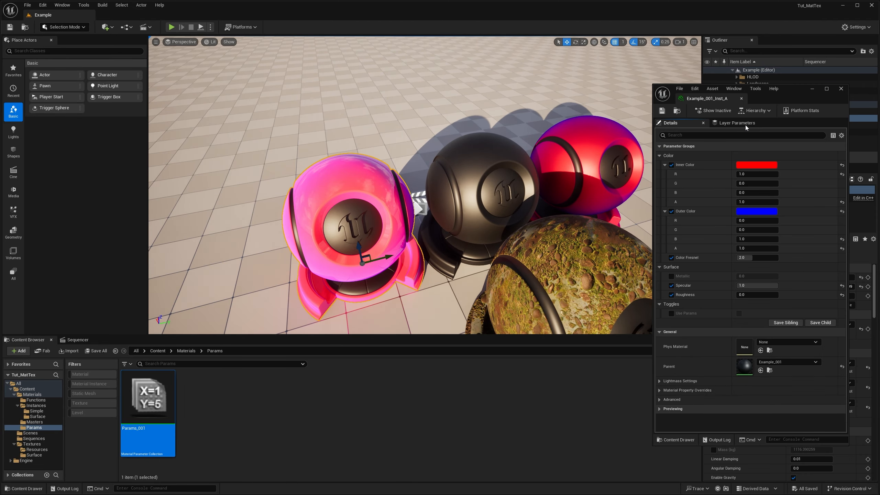
left_click(467, 177)
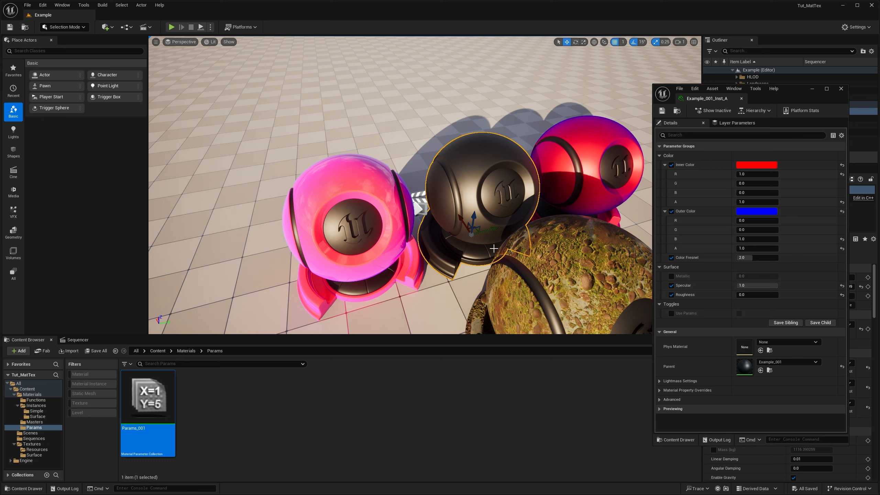
key("Escape")
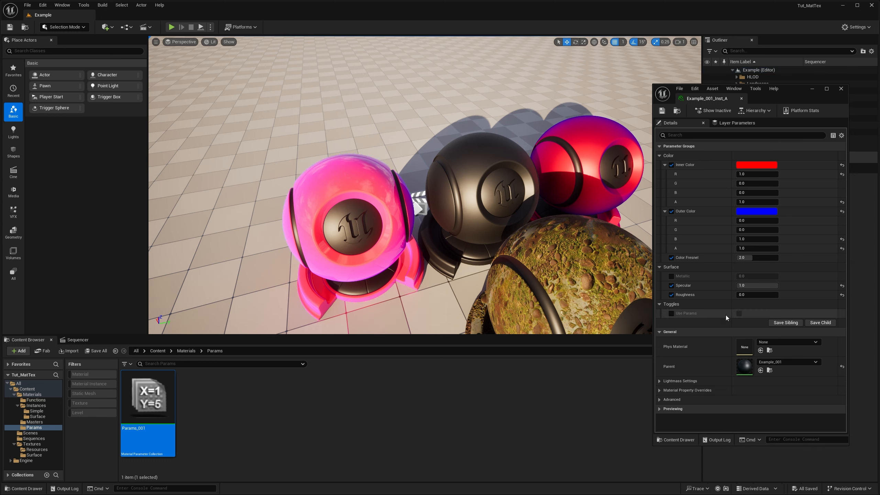
left_click(671, 313)
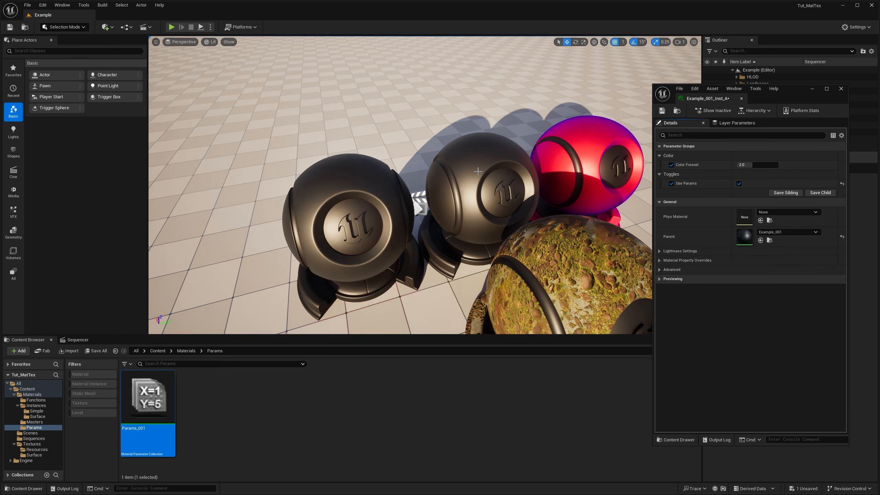
Scrub the sequence back and forth within its first three seconds to compare the preview meshes' materials
left_click(77, 339)
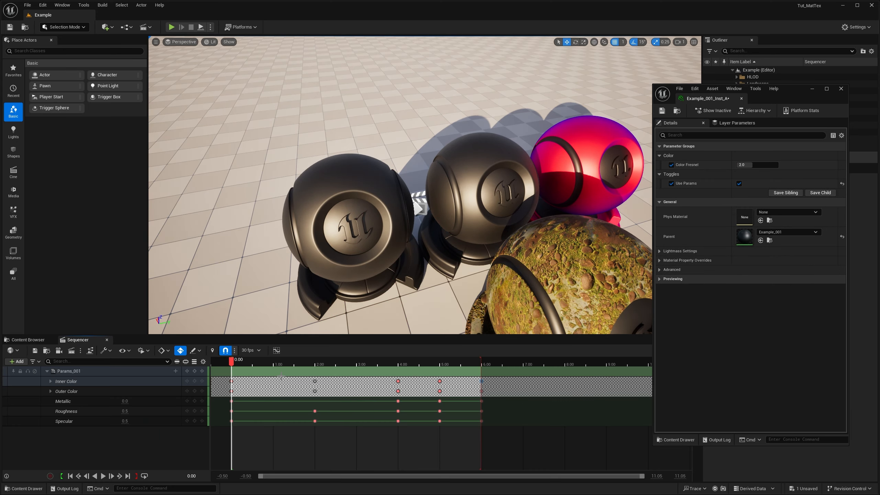
mouse_move(236, 361)
left_mouse_down()
mouse_move(442, 362)
mouse_move(348, 367)
left_mouse_up()
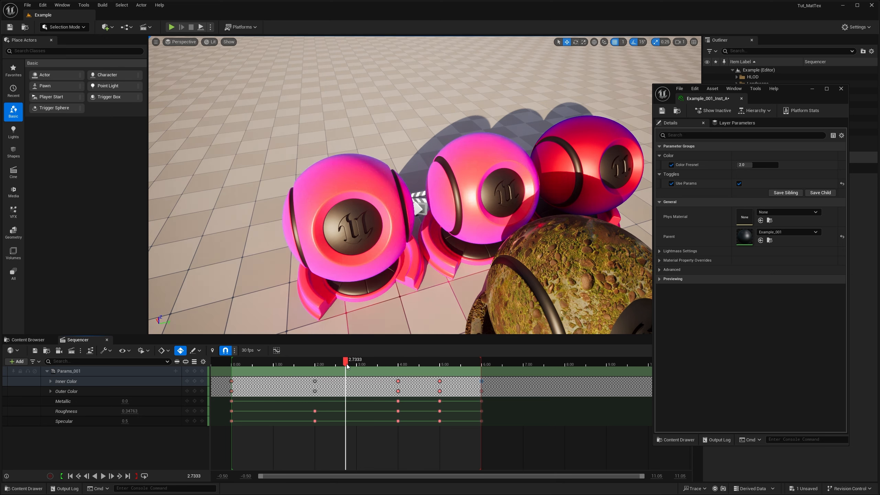
left_click_drag(323, 372, 264, 377)
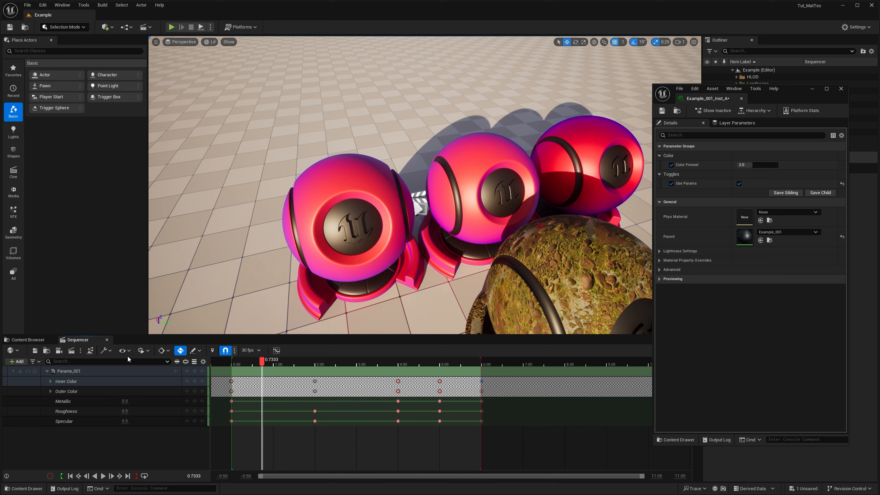
Turn off Use Params and its override in Example_001_Inst_A and close the material instance editor
left_click(28, 339)
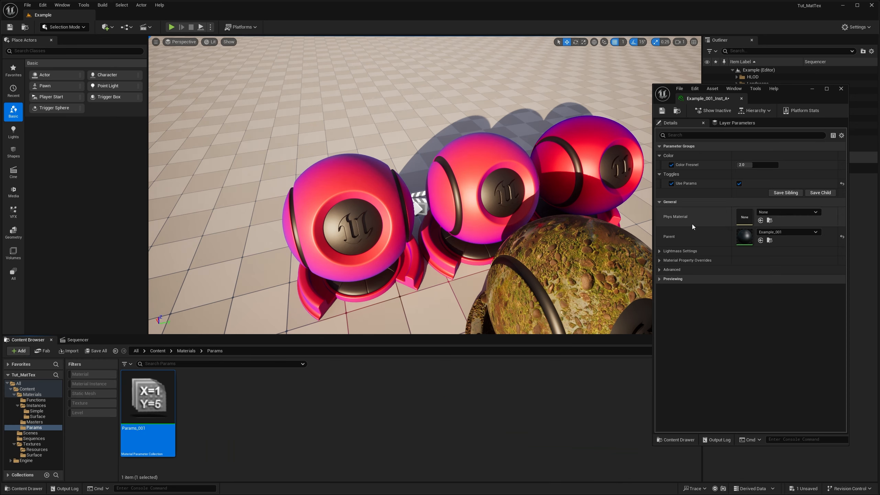
left_click(842, 184)
left_click(671, 276)
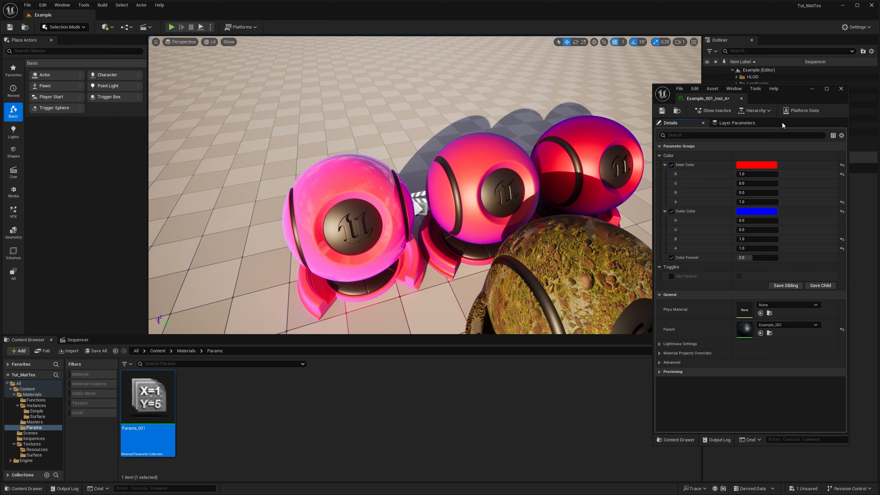
left_click(842, 89)
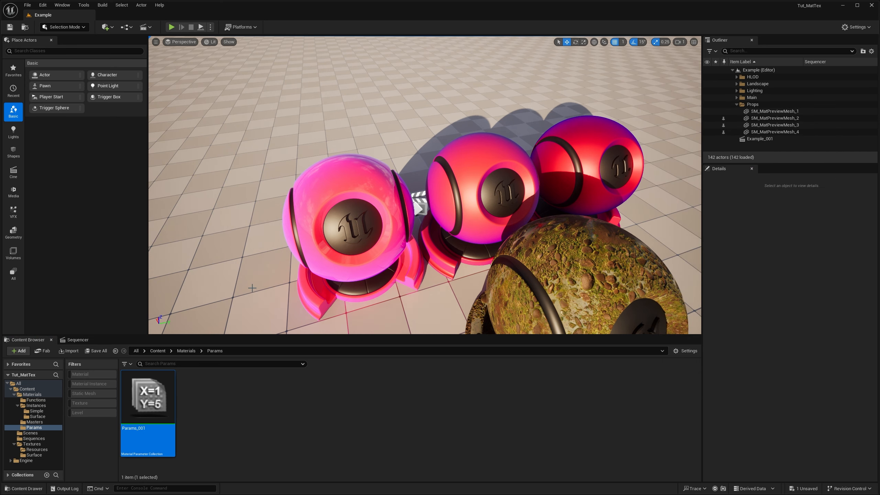
Scrub the sequence once more to check the preview meshes and save all modified assets
left_click(78, 339)
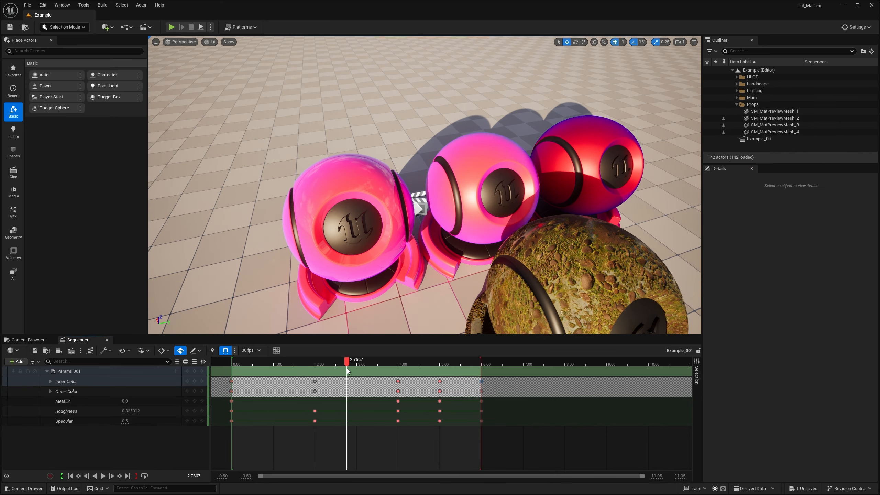
left_click(28, 340)
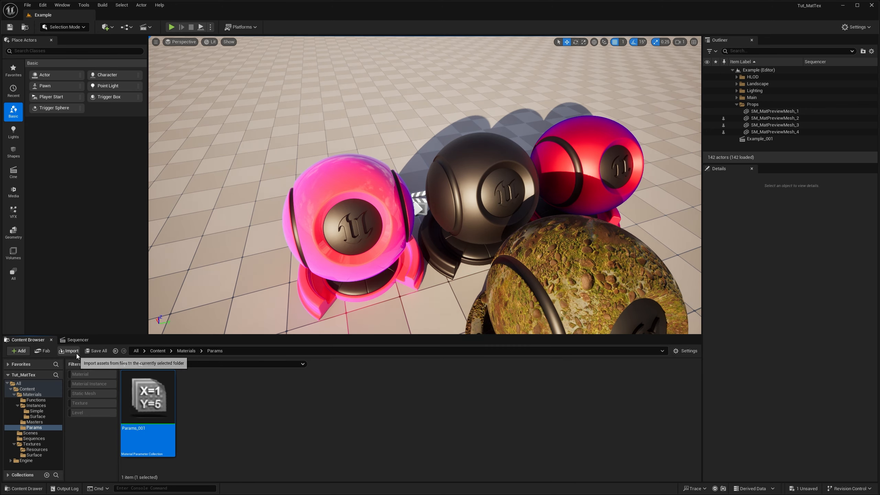
left_click(96, 351)
left_click(491, 322)
right_click_drag(485, 287, 464, 307)
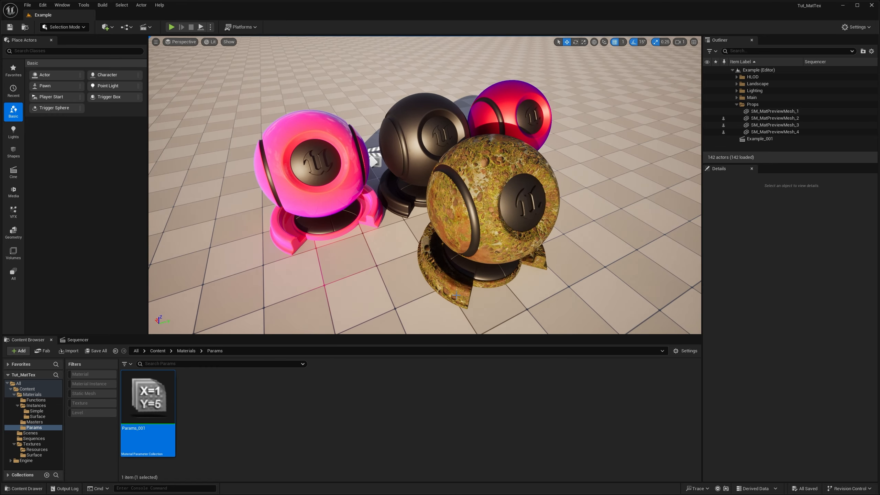